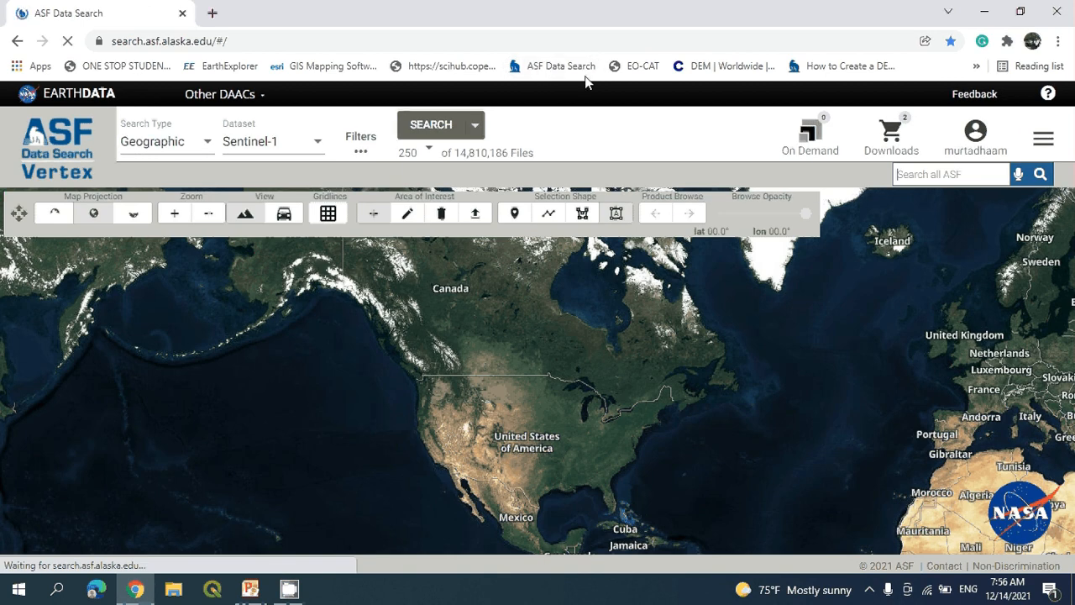
Remove both Sentinel-1 SLC files from the download queue and close it.
left_click(888, 157)
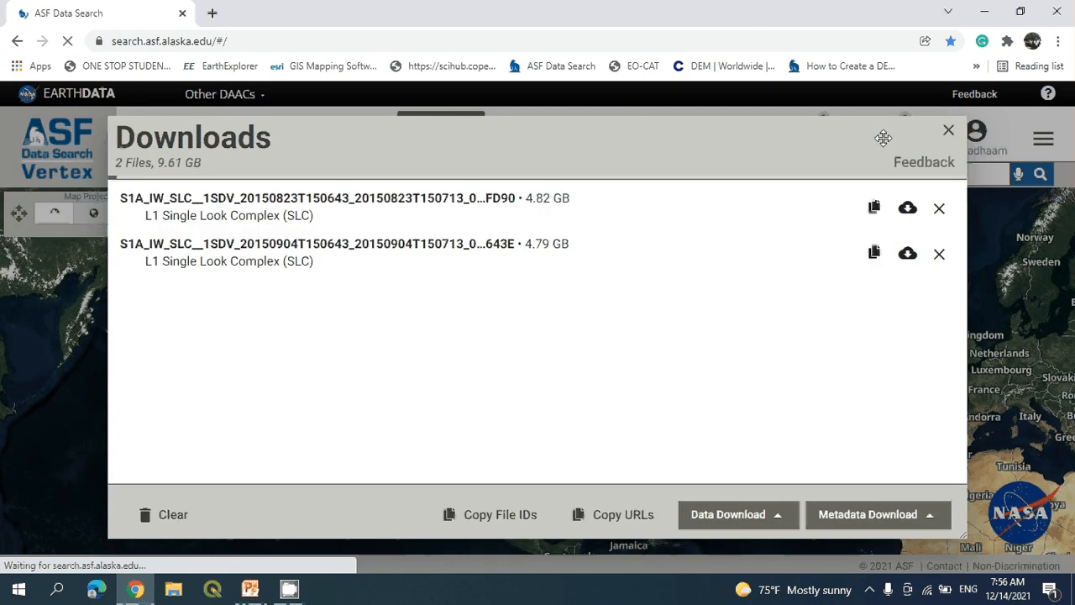
left_click(941, 249)
left_click(939, 208)
left_click(947, 132)
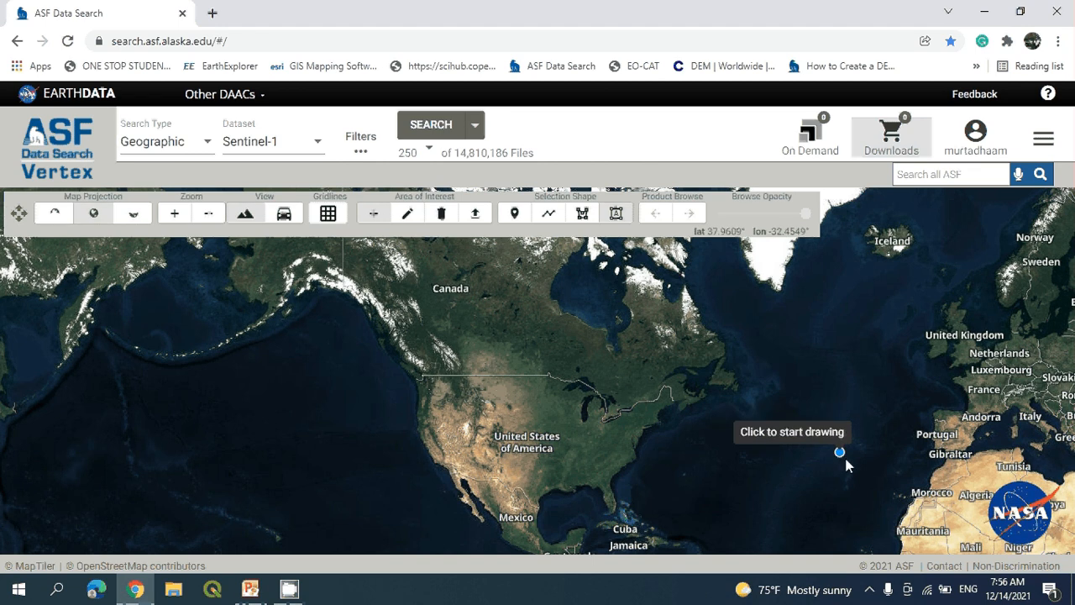
Draw a box area of interest west of Kuwait, spanning about longitude 45.01 to 46.04 and latitude 29.02 to 29.72.
left_click_drag(845, 463, 513, 317)
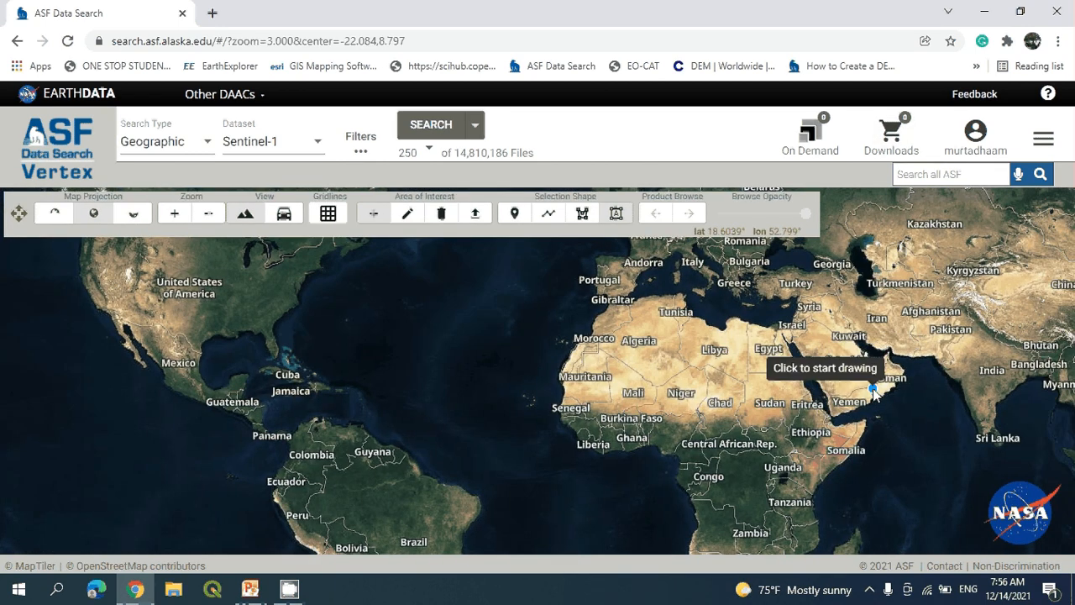
left_click_drag(1006, 279, 882, 328)
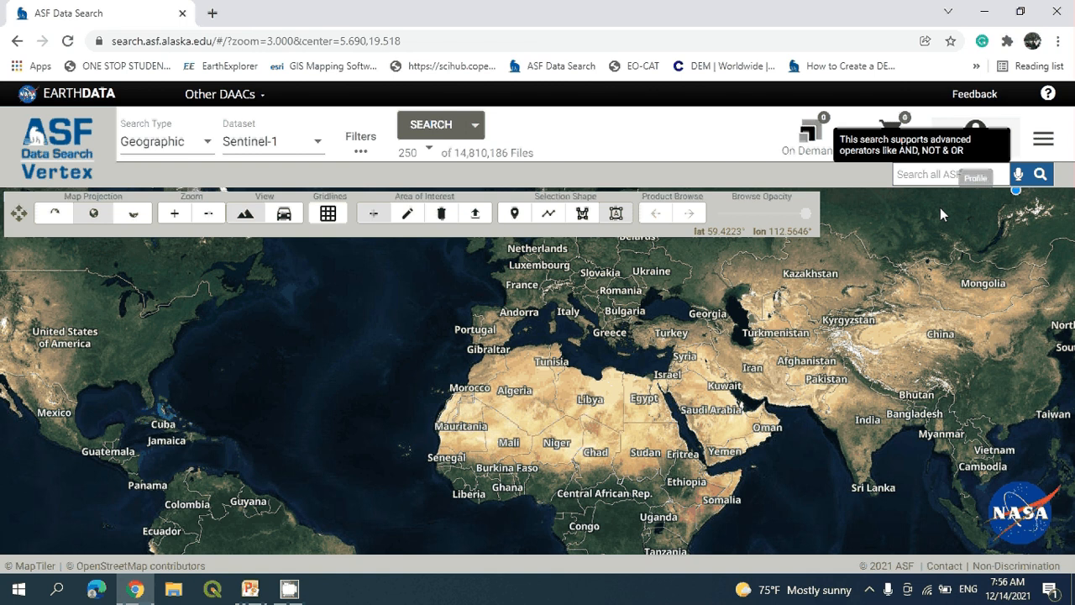
scroll(731, 394, "up", 1)
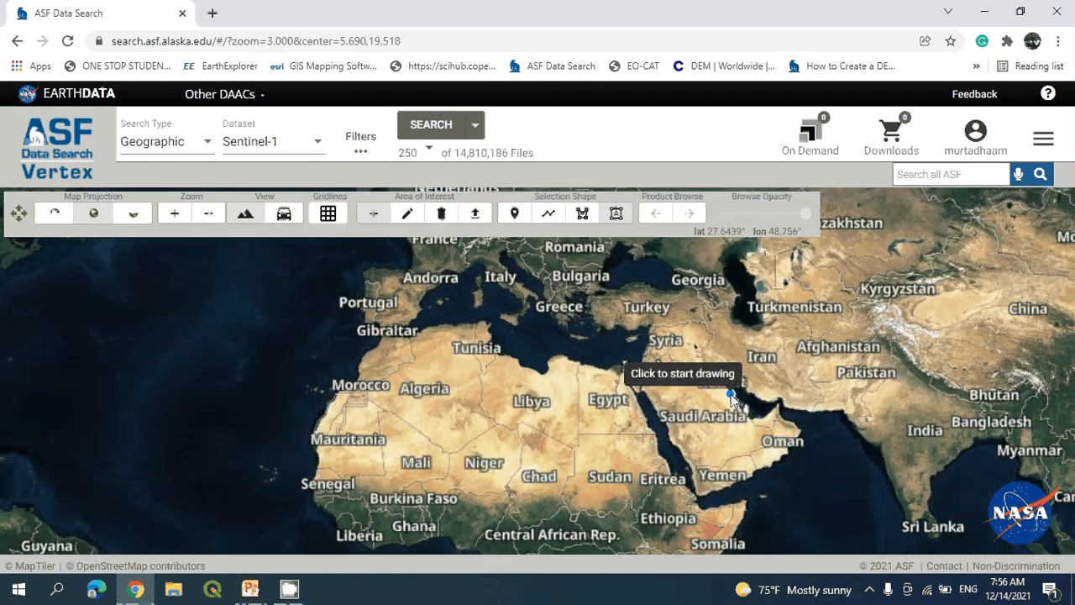
scroll(731, 394, "up", 2)
scroll(716, 389, "up", 2)
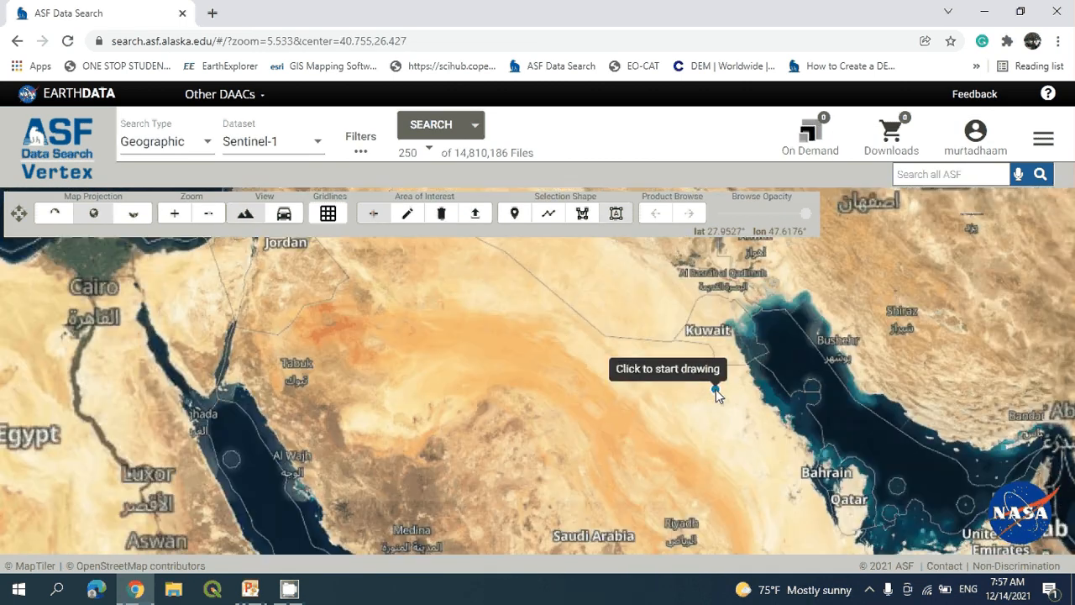
scroll(716, 389, "up", 2)
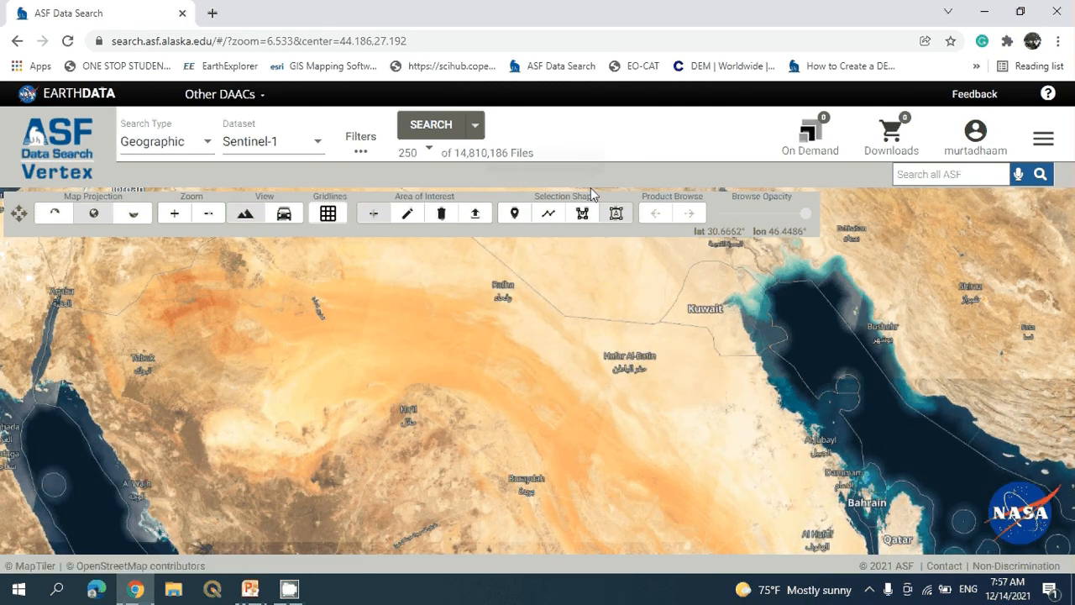
left_click(616, 215)
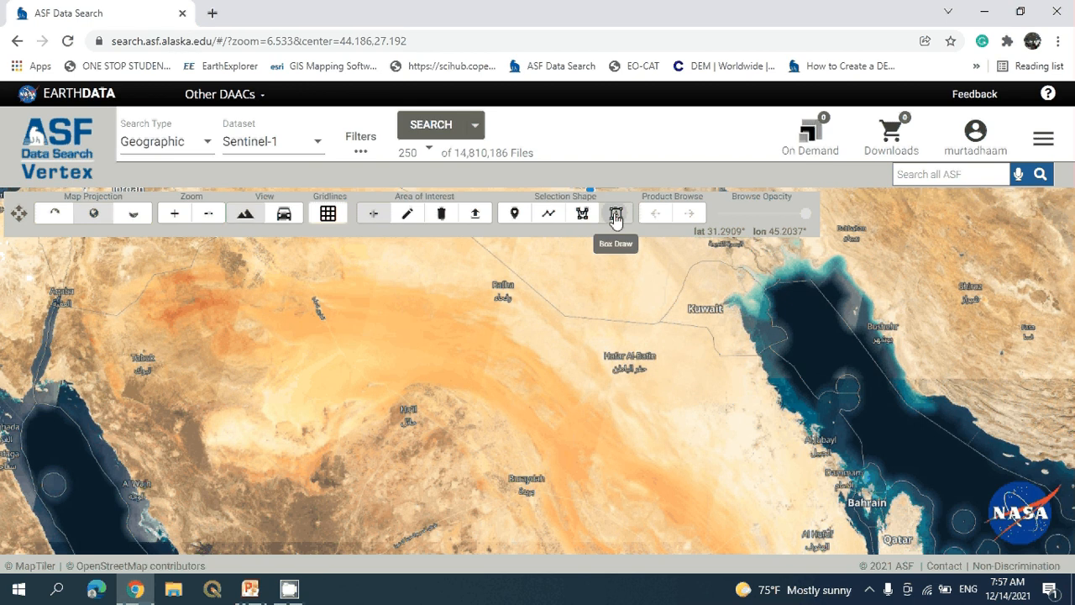
left_click(579, 285)
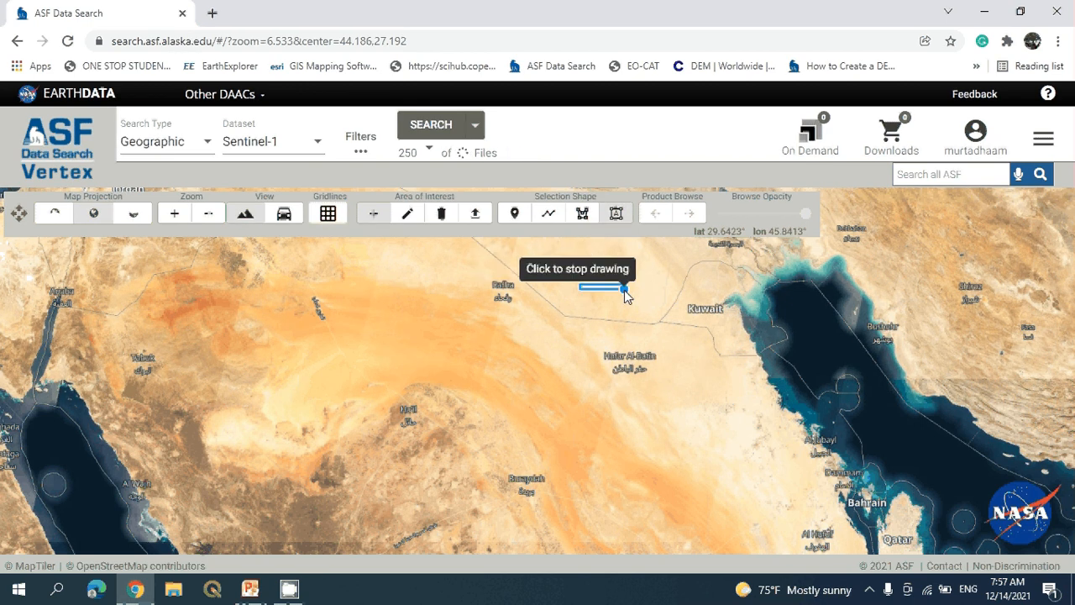
left_click(633, 331)
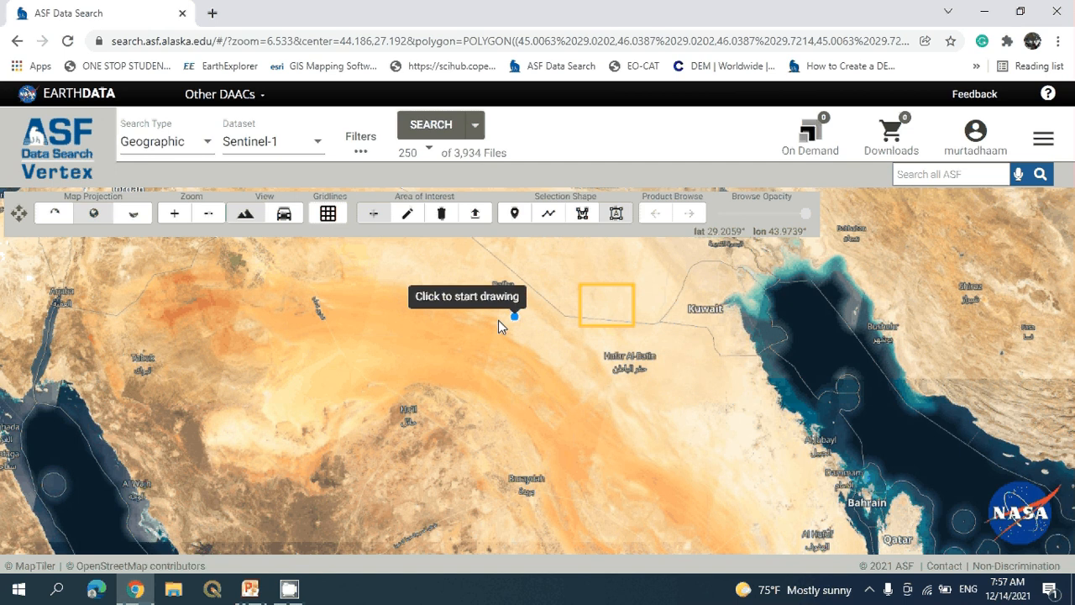
Set the search filters' start date to 1/2/2015.
left_click(361, 149)
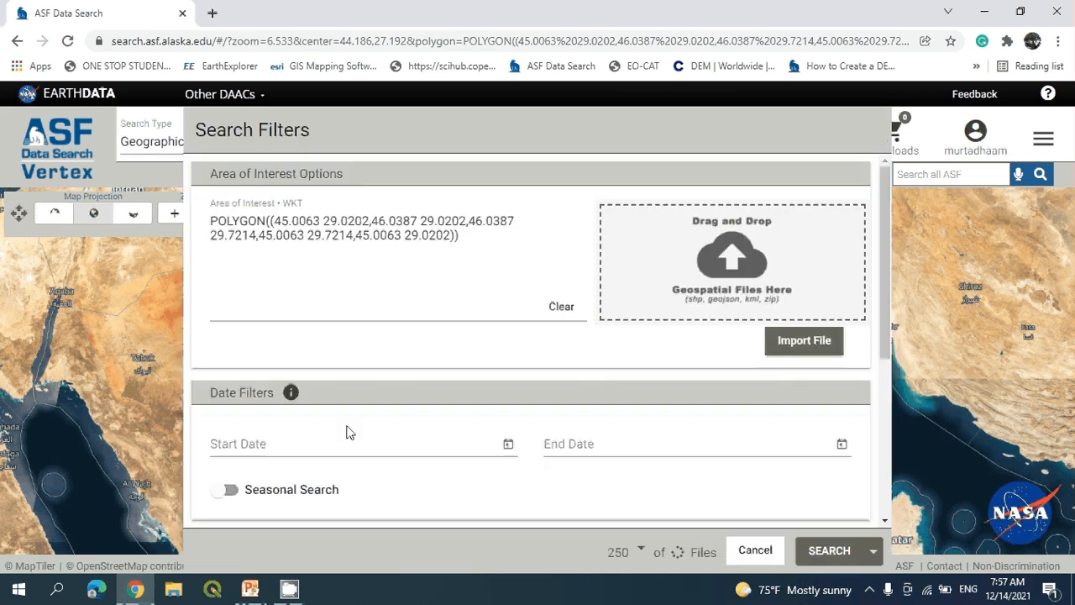
left_click(508, 448)
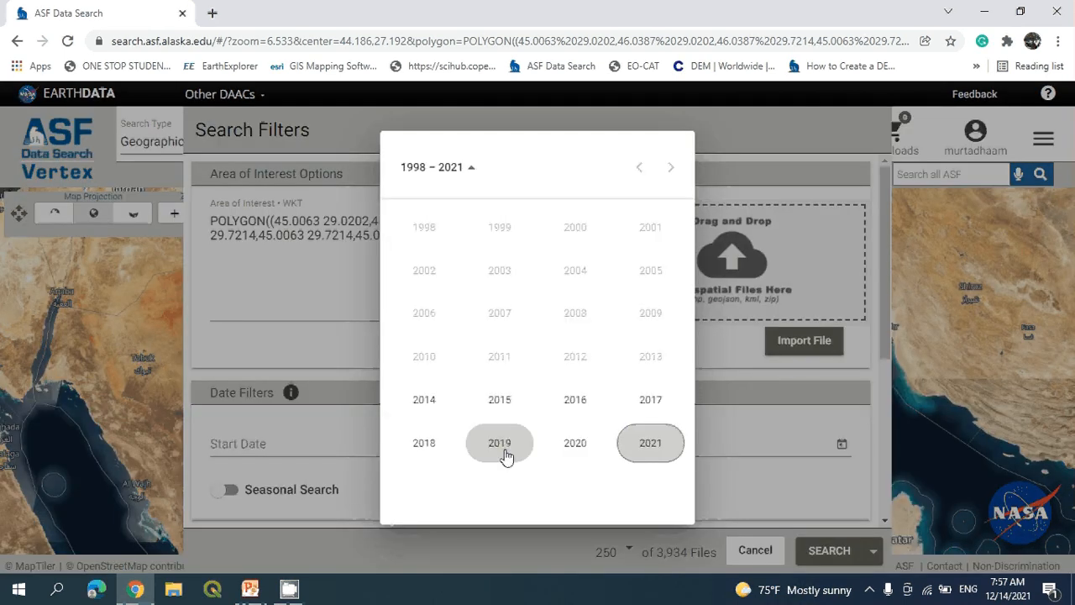
left_click(495, 402)
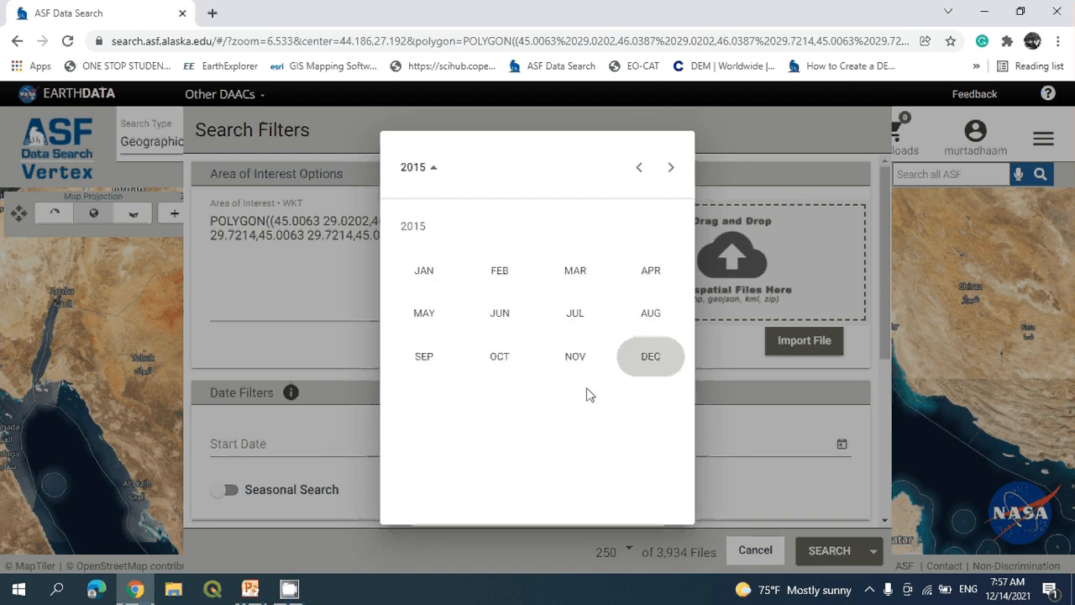
left_click(435, 278)
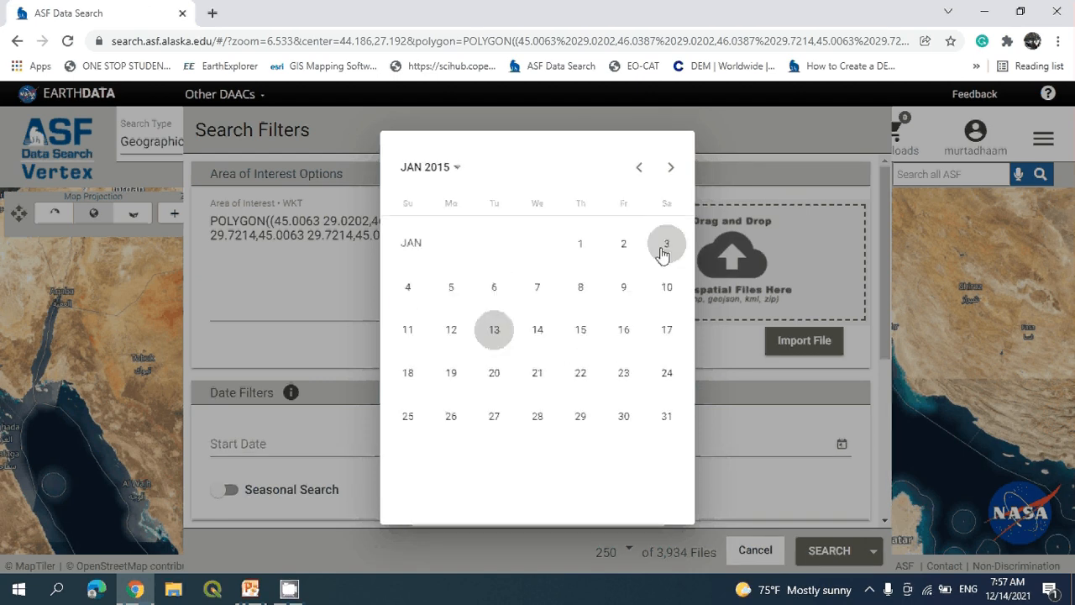
left_click(625, 242)
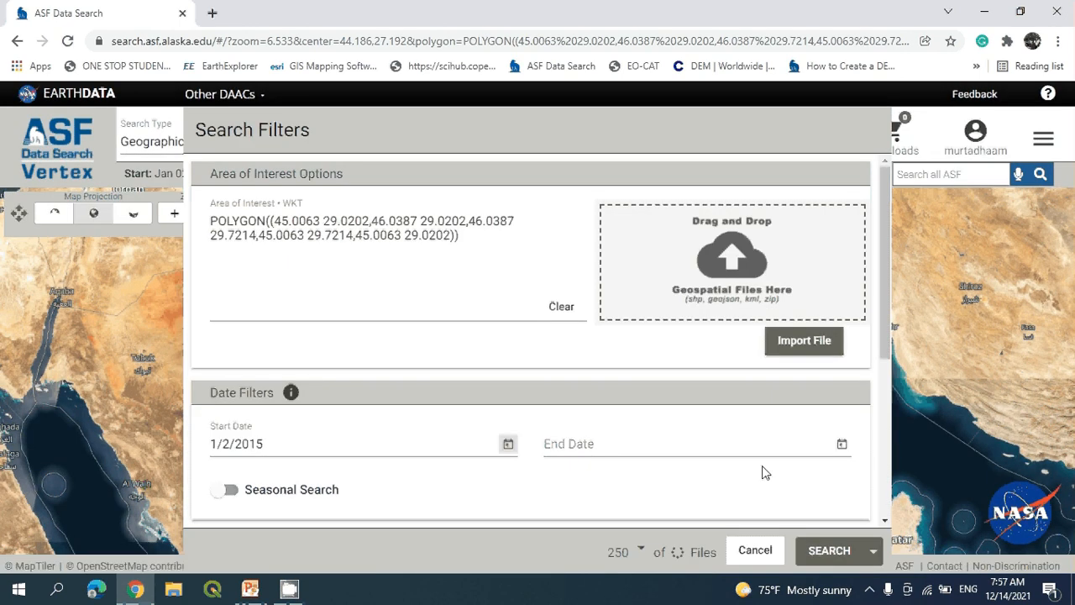
Set the search filters' end date to 3/1/2016.
left_click(841, 445)
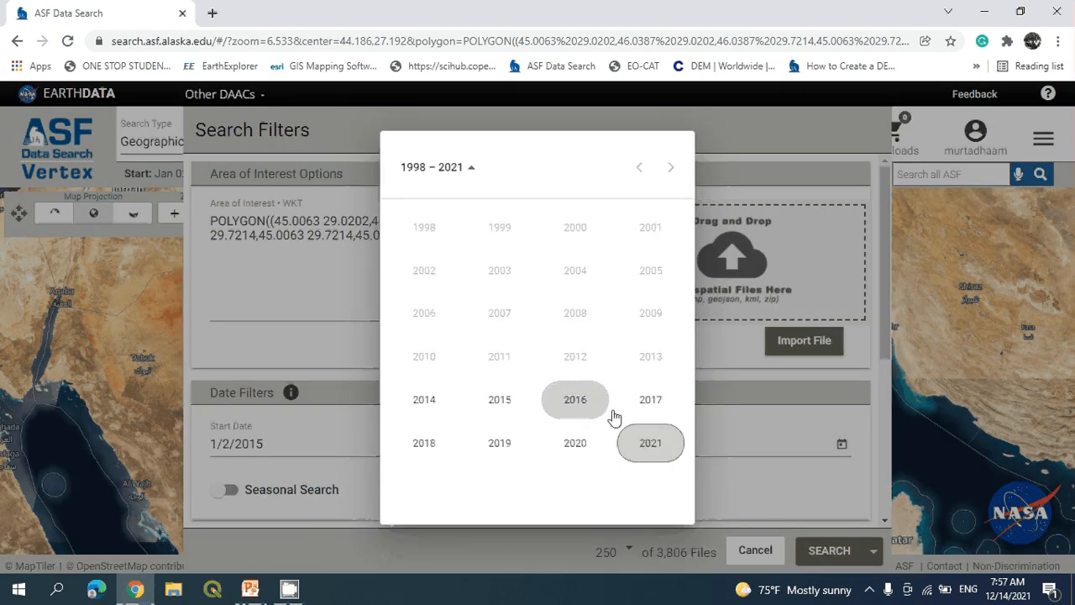
left_click(562, 410)
left_click(588, 286)
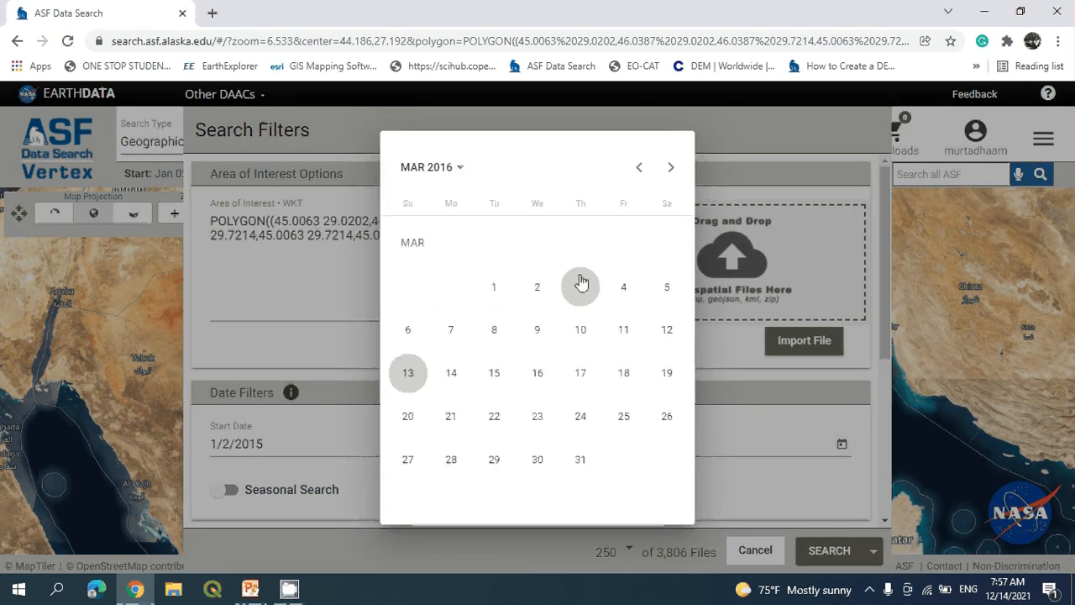
left_click(494, 287)
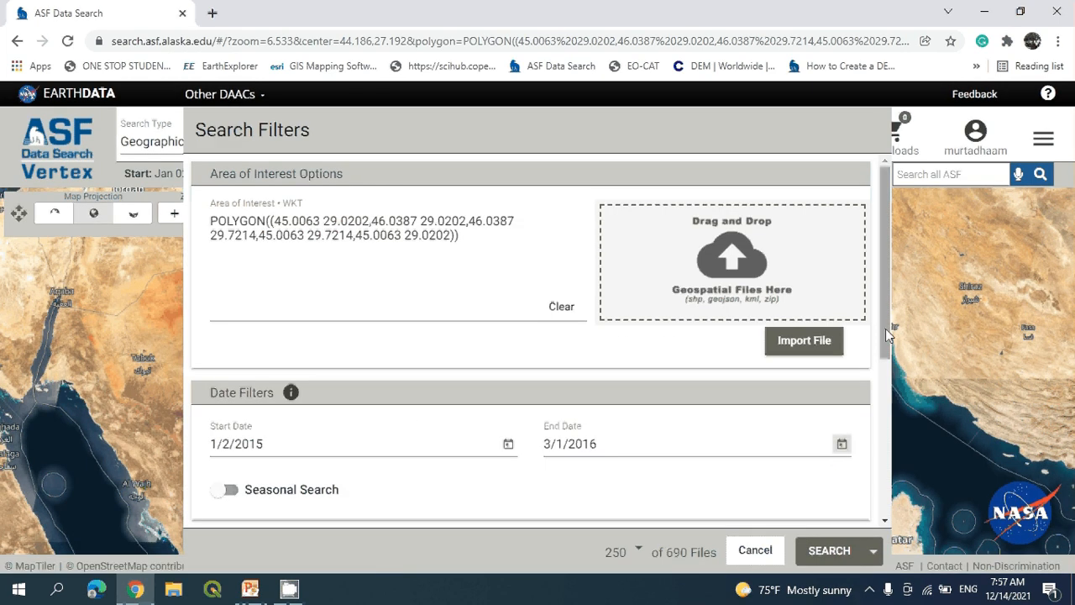
Restrict the beam mode filter to IW and run the filtered search.
left_click_drag(885, 328, 888, 441)
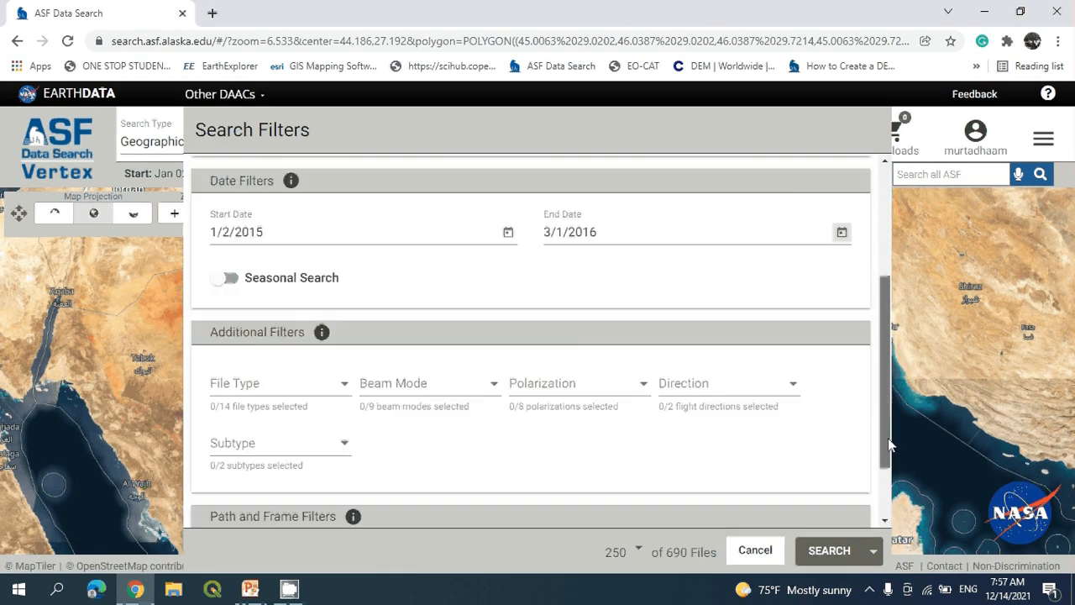
left_click(645, 386)
left_click(562, 451)
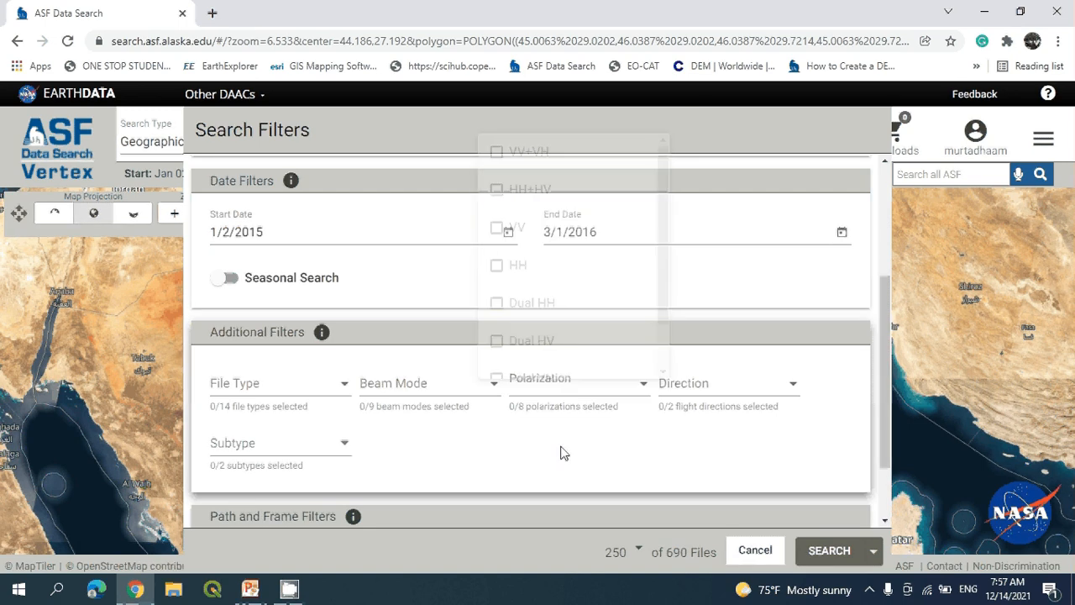
left_click(498, 393)
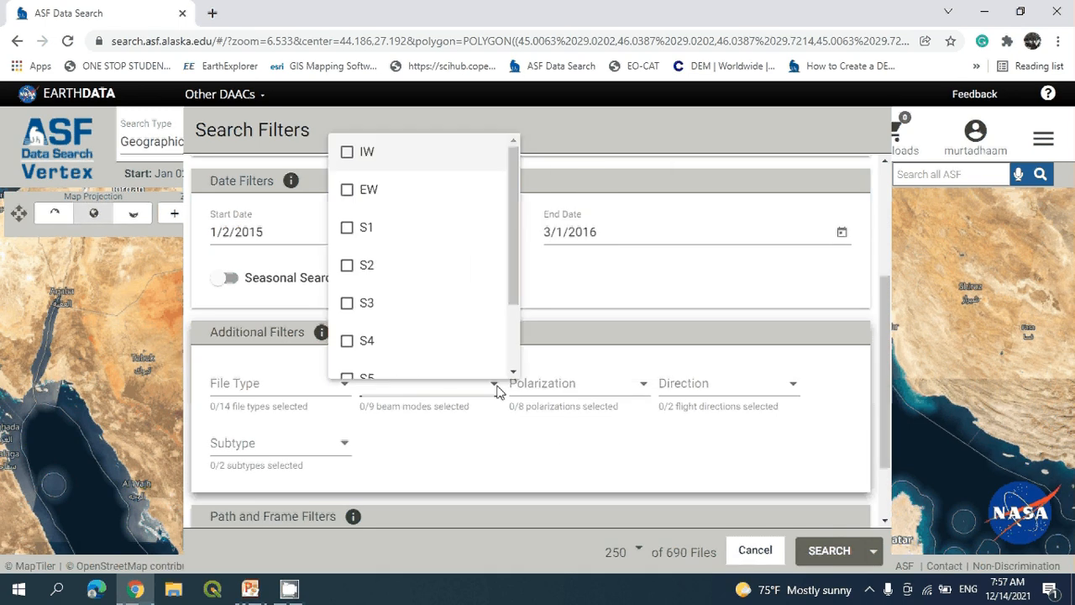
left_click(354, 156)
left_click(571, 463)
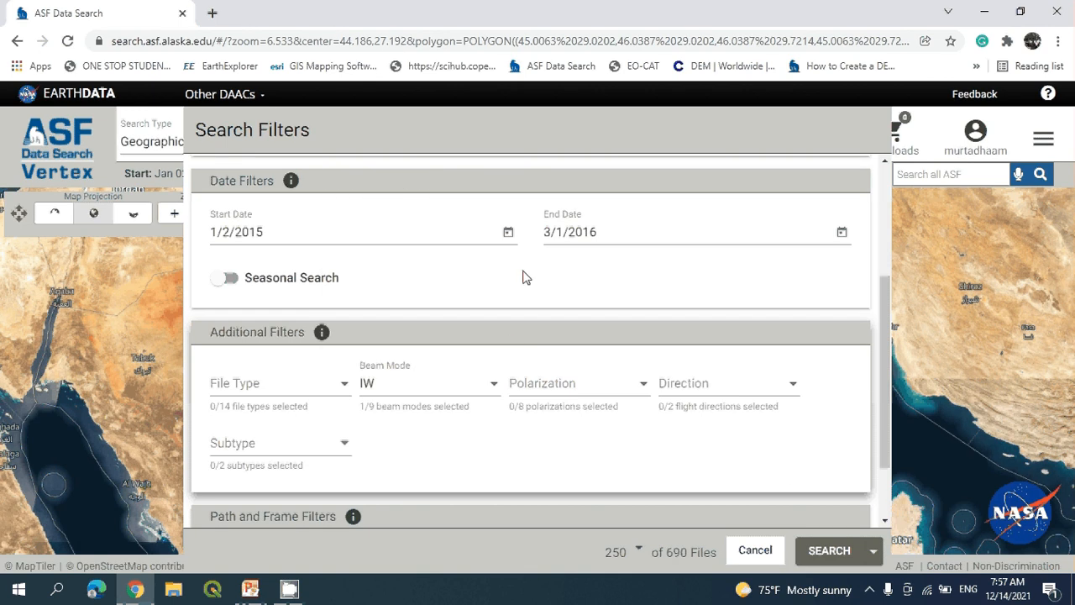
left_click(828, 551)
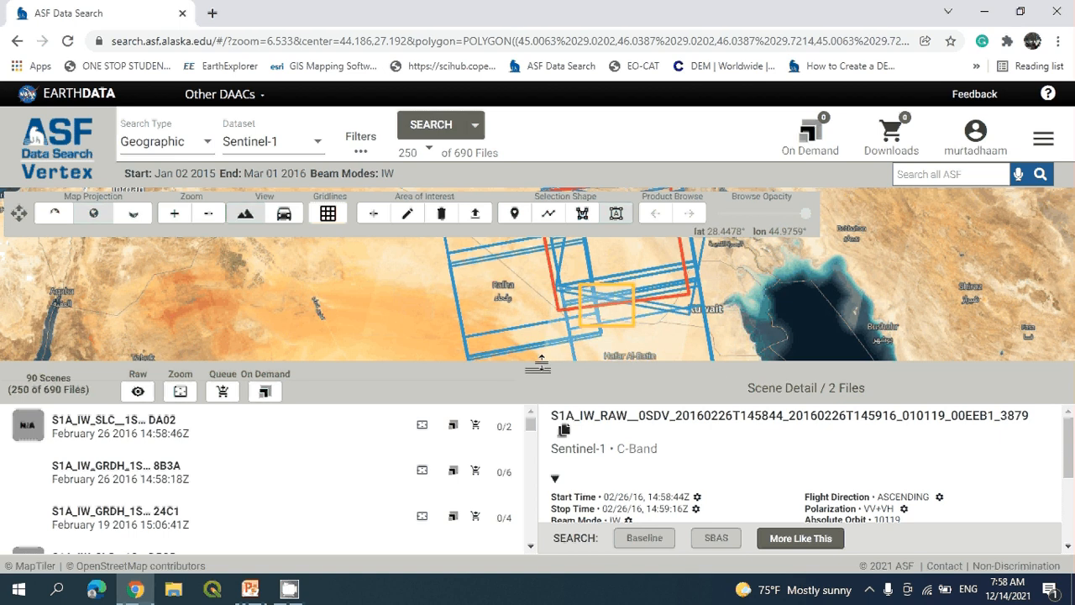
Select the August 30 2015 GRDH scene ending in 05B0 from the results and run a baseline search for it.
left_click_drag(557, 367, 555, 283)
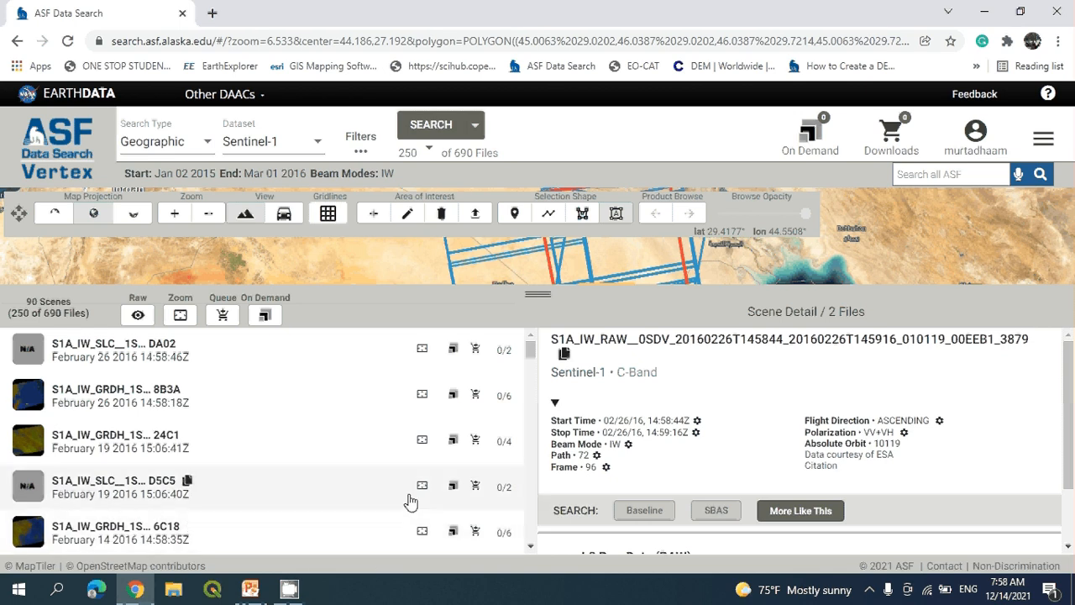
left_click(127, 408)
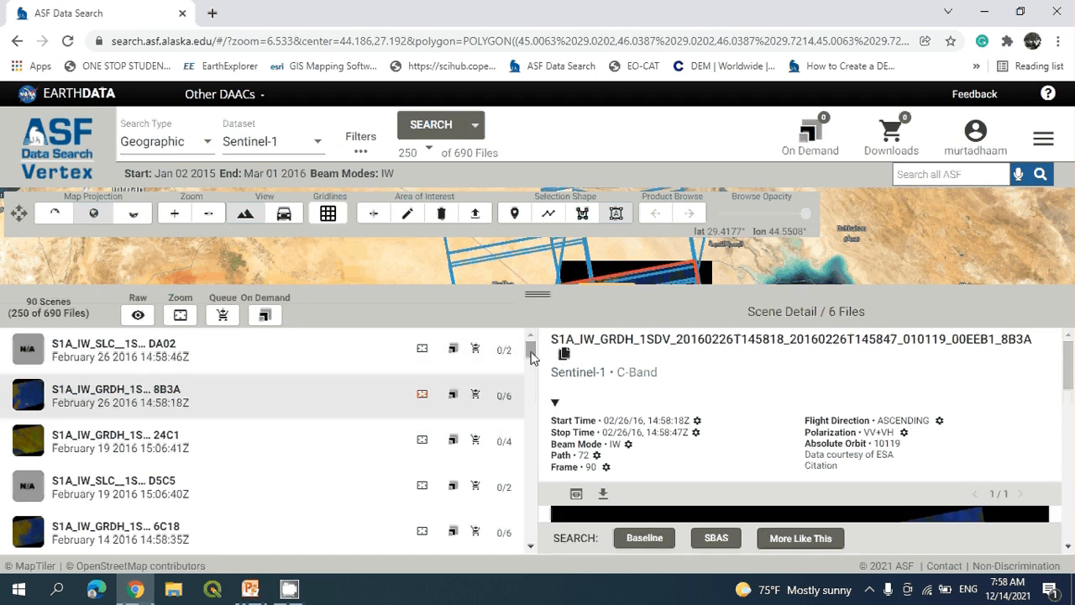
left_click_drag(530, 351, 525, 548)
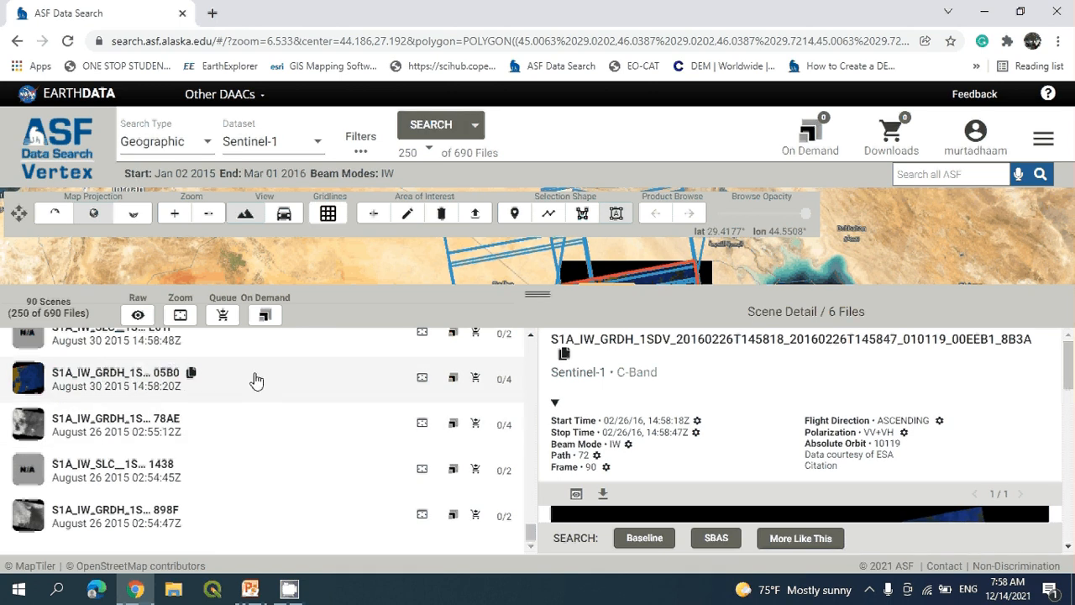
left_click(157, 391)
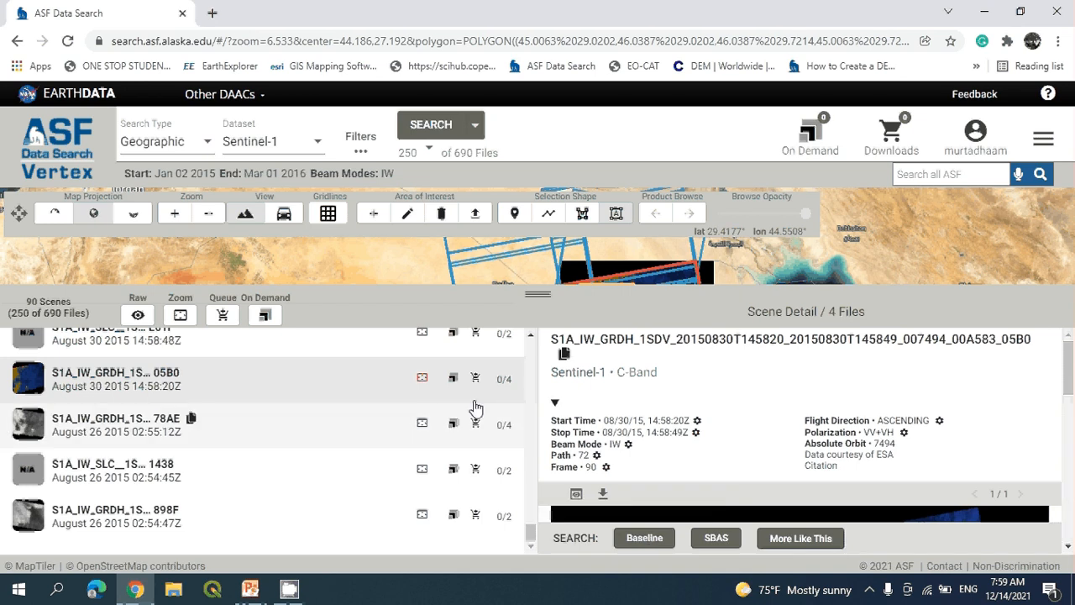
left_click(644, 542)
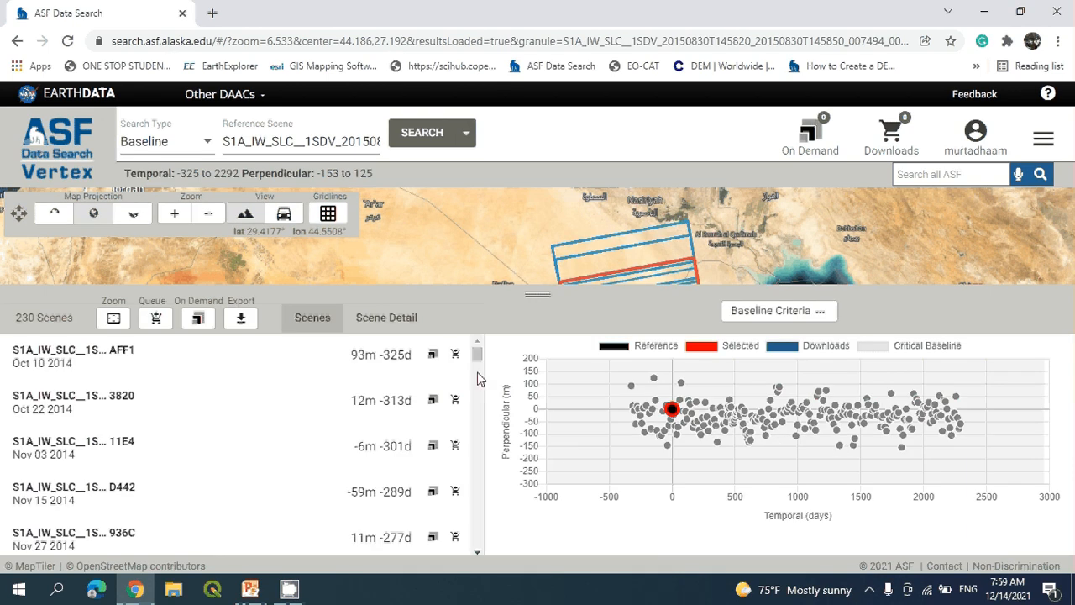
Examine the perpendicular and temporal baselines of the listed scenes from 2018 back to the August 30 2015 reference scene.
left_click_drag(477, 356, 467, 452)
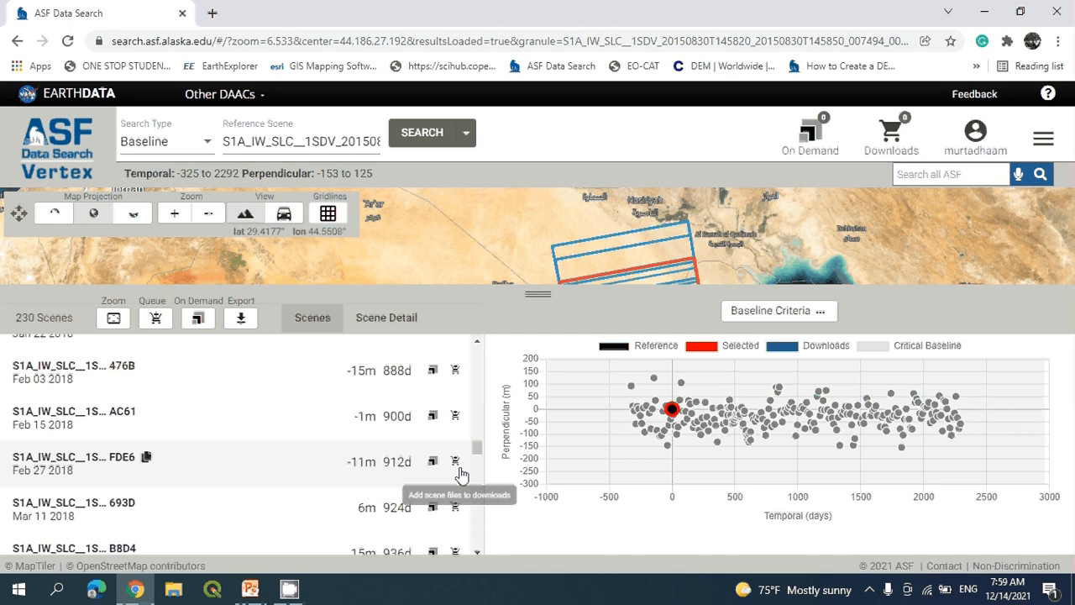
scroll(433, 474, "up", 1)
scroll(433, 471, "up", 3)
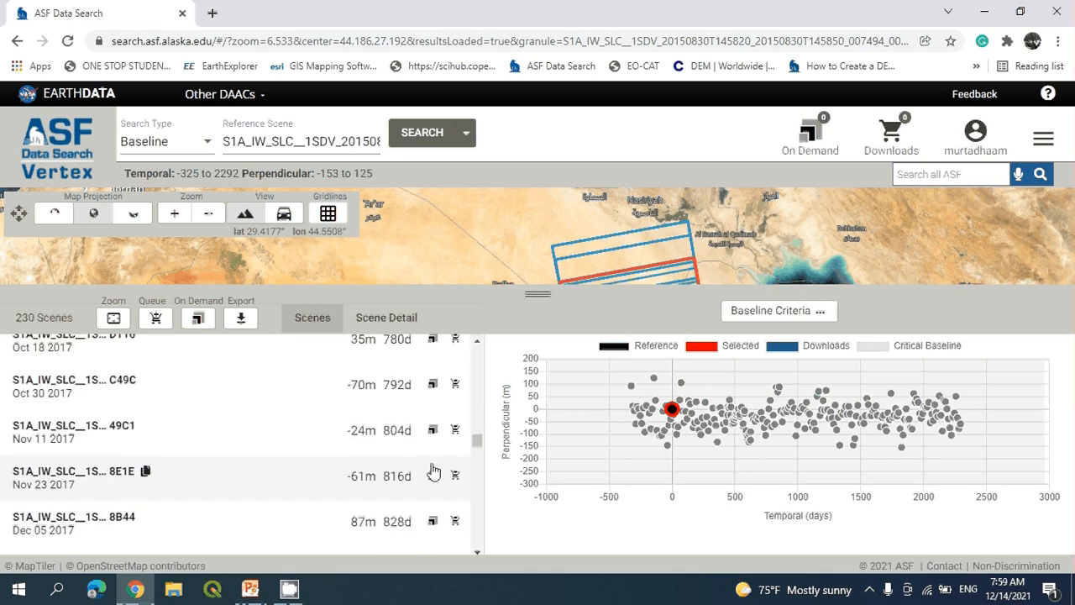
scroll(433, 470, "up", 2)
scroll(432, 470, "up", 1)
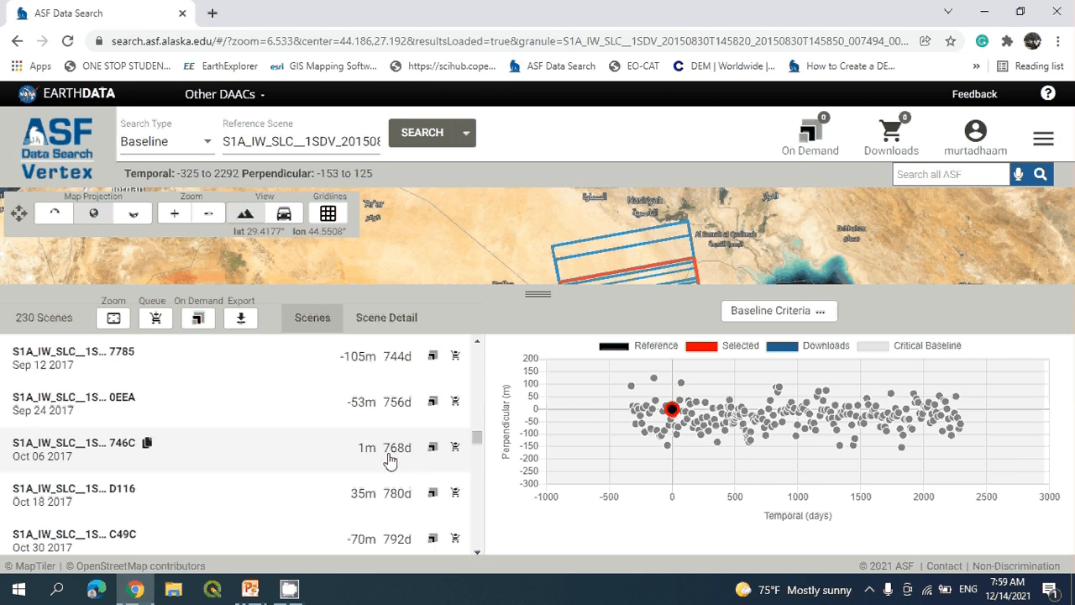
scroll(412, 470, "up", 3)
scroll(418, 484, "up", 2)
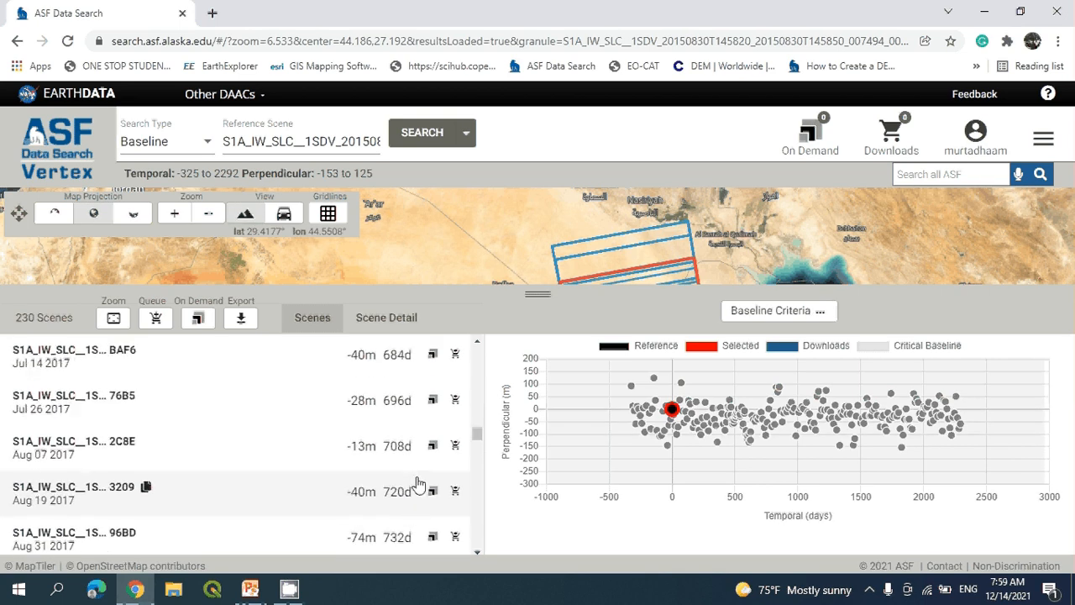
scroll(418, 486, "up", 3)
scroll(417, 485, "up", 7)
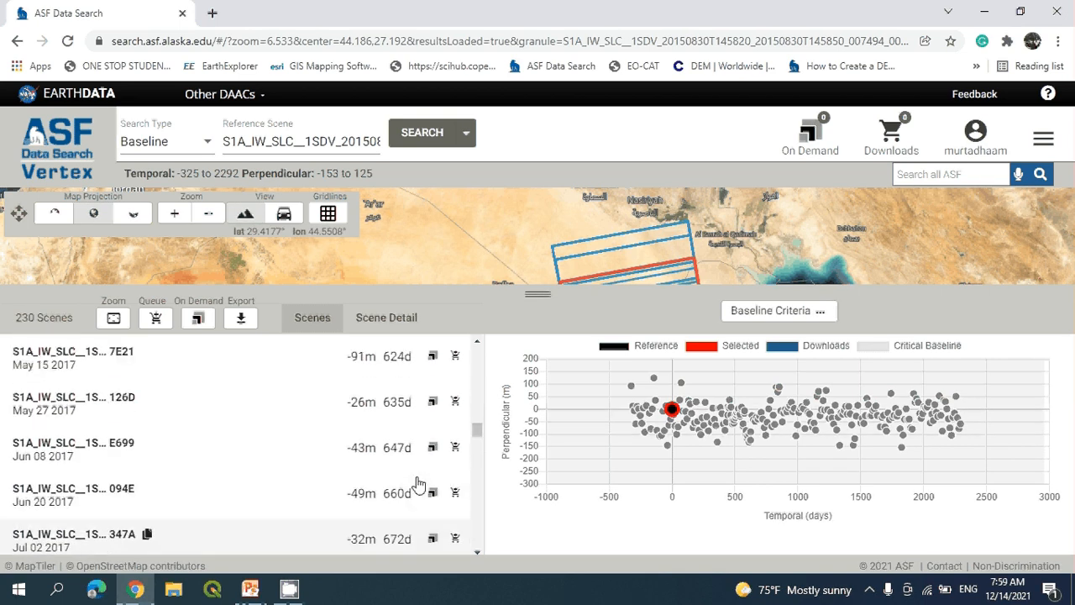
scroll(417, 485, "up", 8)
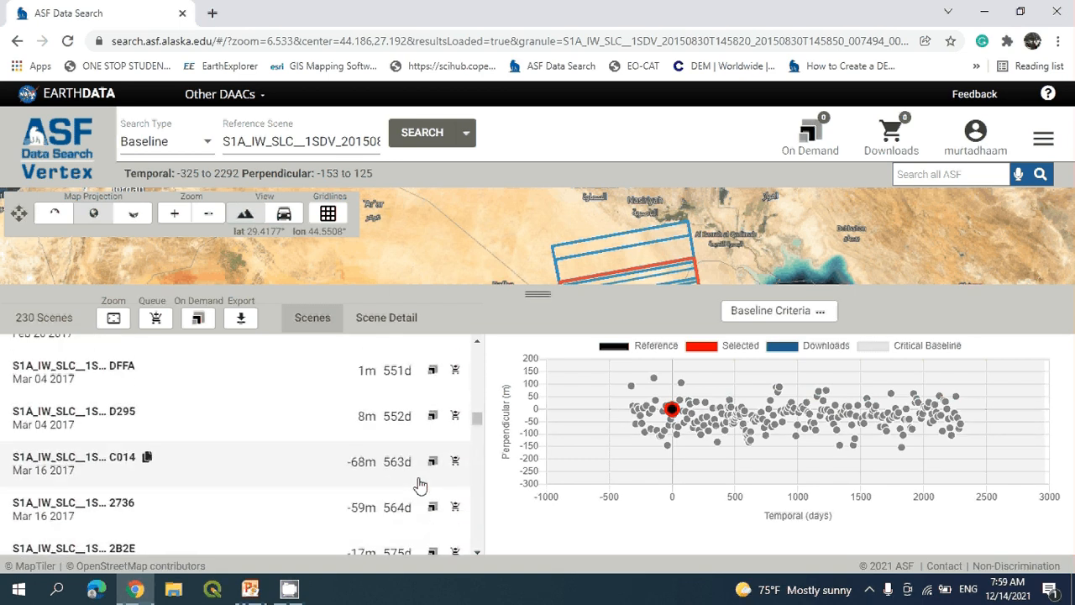
scroll(420, 486, "up", 3)
scroll(420, 485, "up", 6)
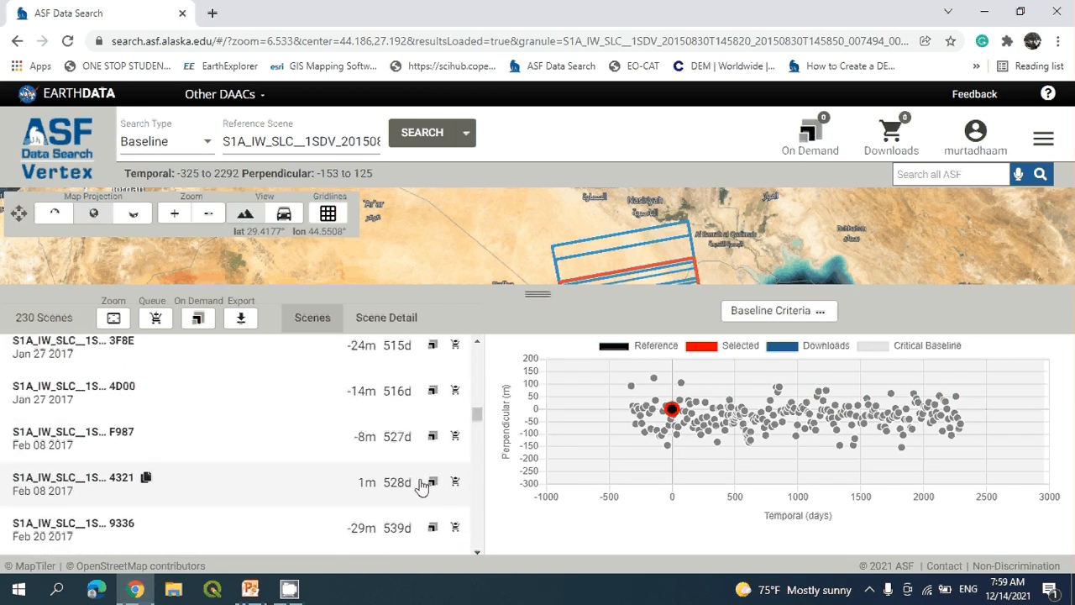
scroll(422, 487, "up", 8)
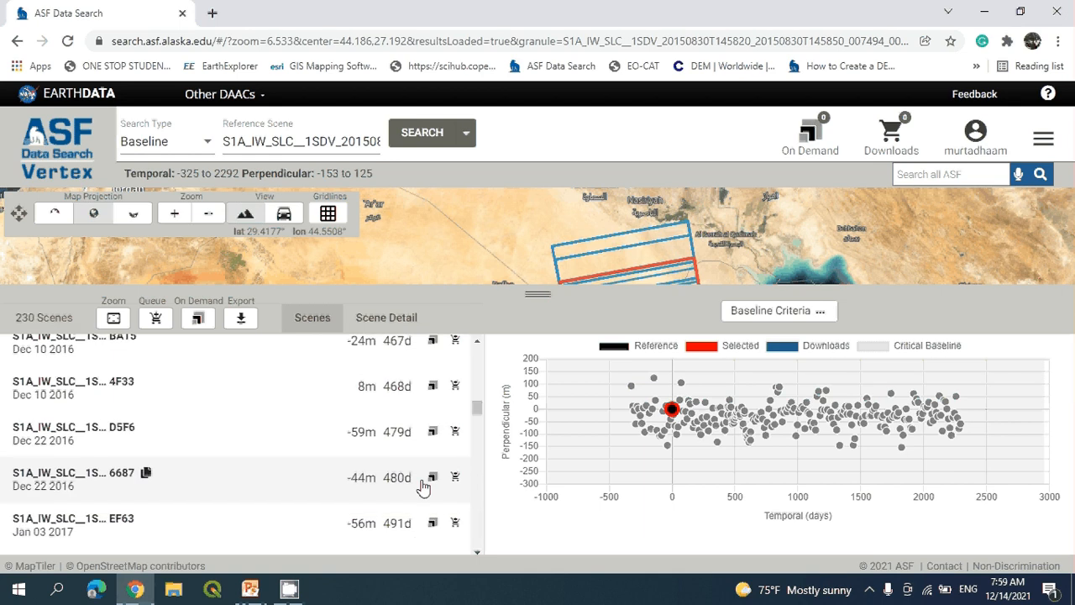
scroll(423, 487, "up", 12)
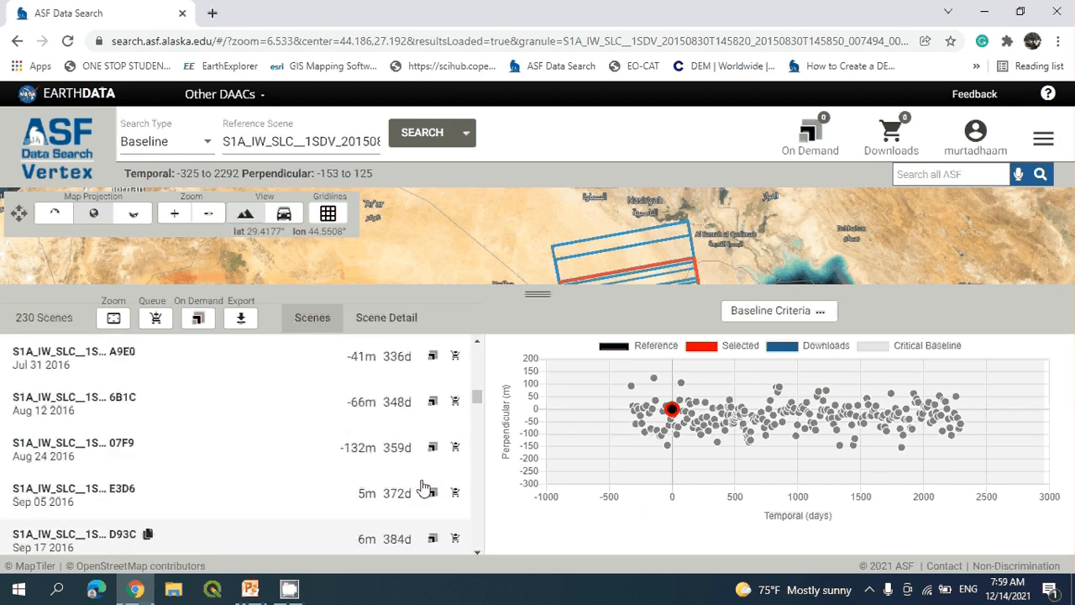
scroll(423, 487, "up", 10)
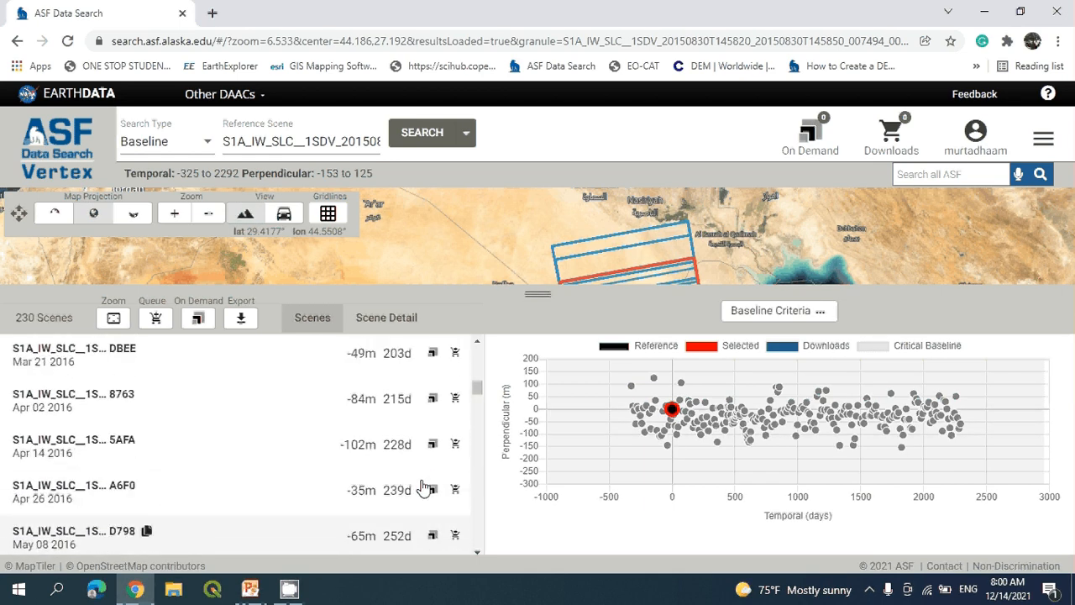
scroll(423, 487, "up", 3)
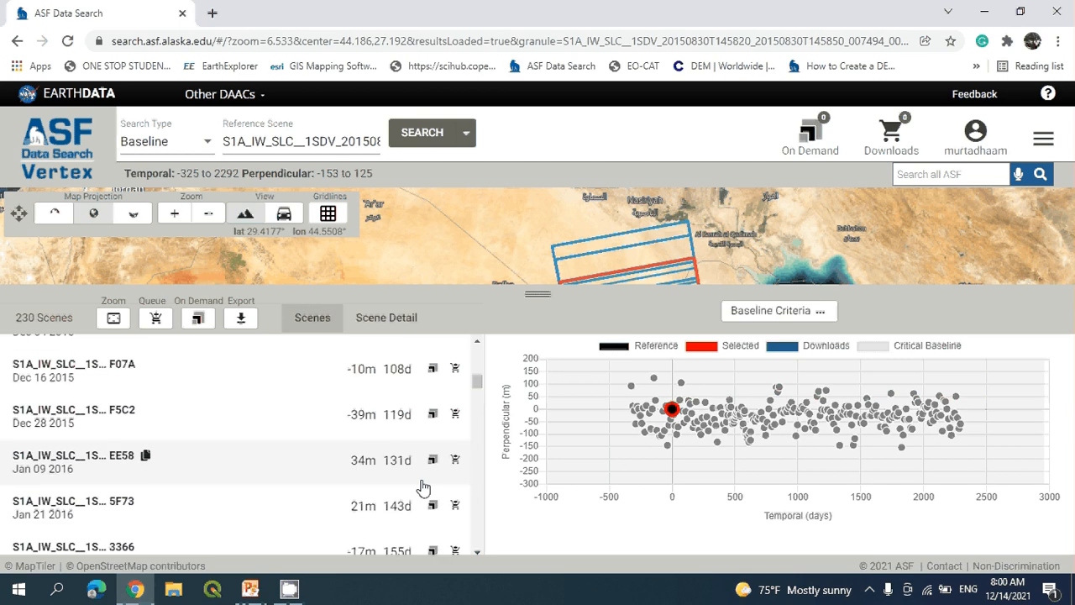
scroll(422, 487, "up", 7)
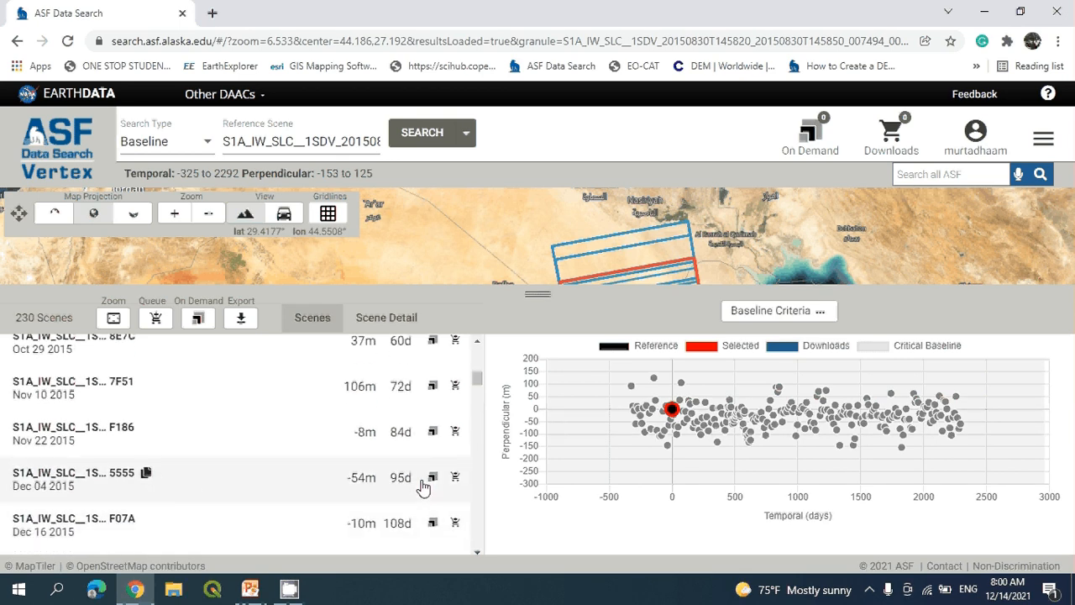
scroll(424, 486, "up", 4)
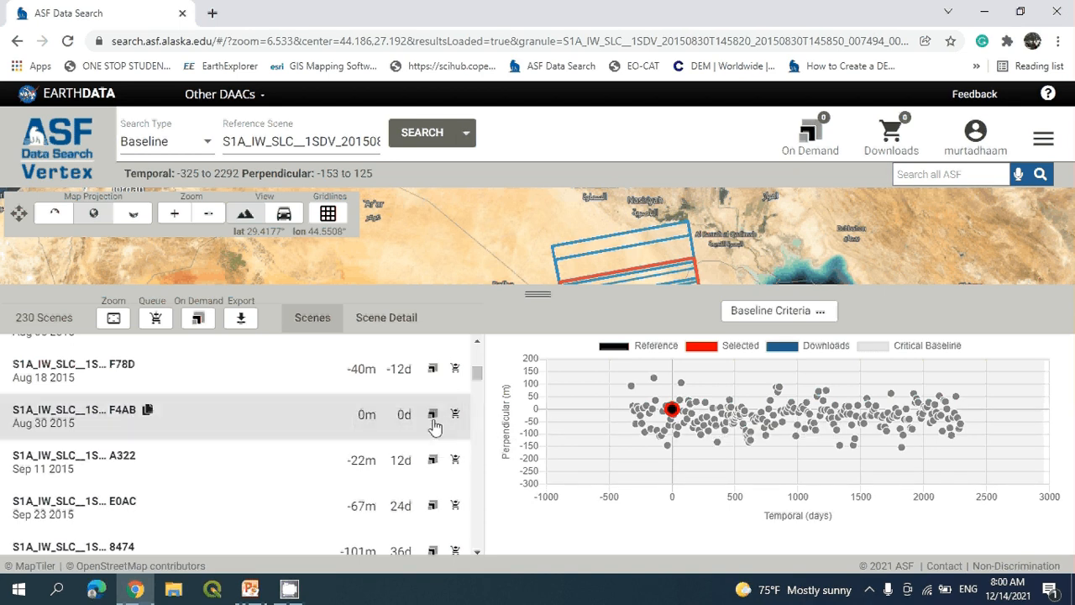
mouse_move(670, 411)
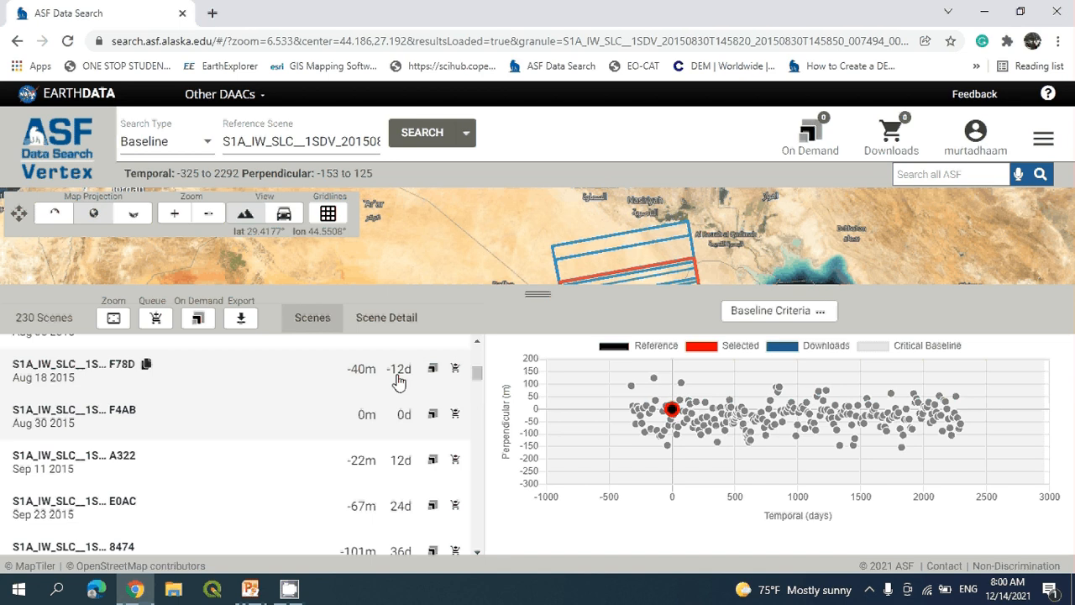
Compare the August 18 2015 and September 11 2015 scenes with the August 30 2015 reference on the baseline plot.
left_click(401, 469)
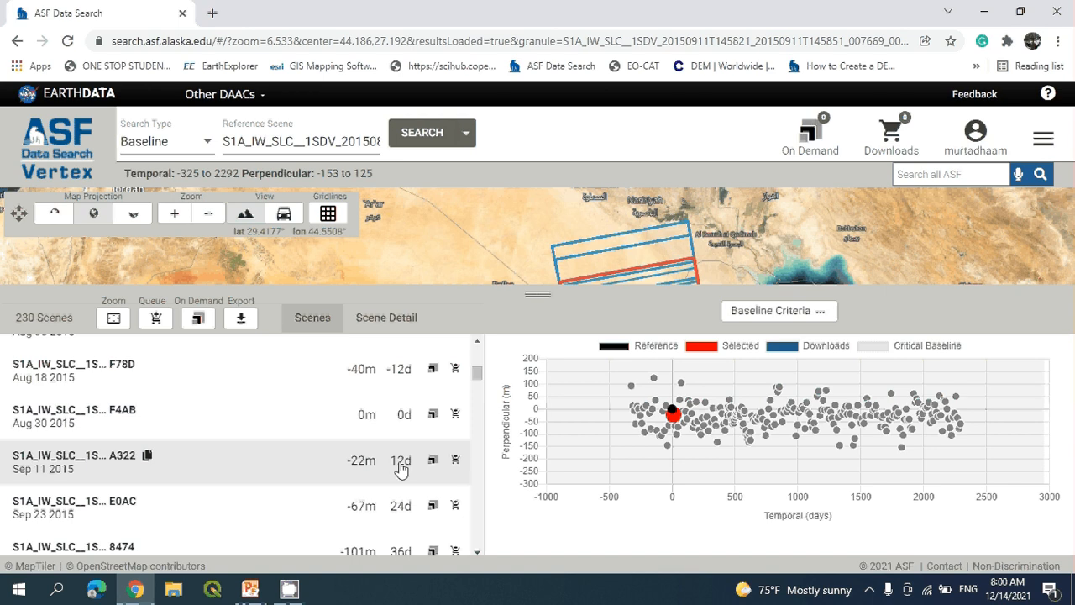
left_click(401, 380)
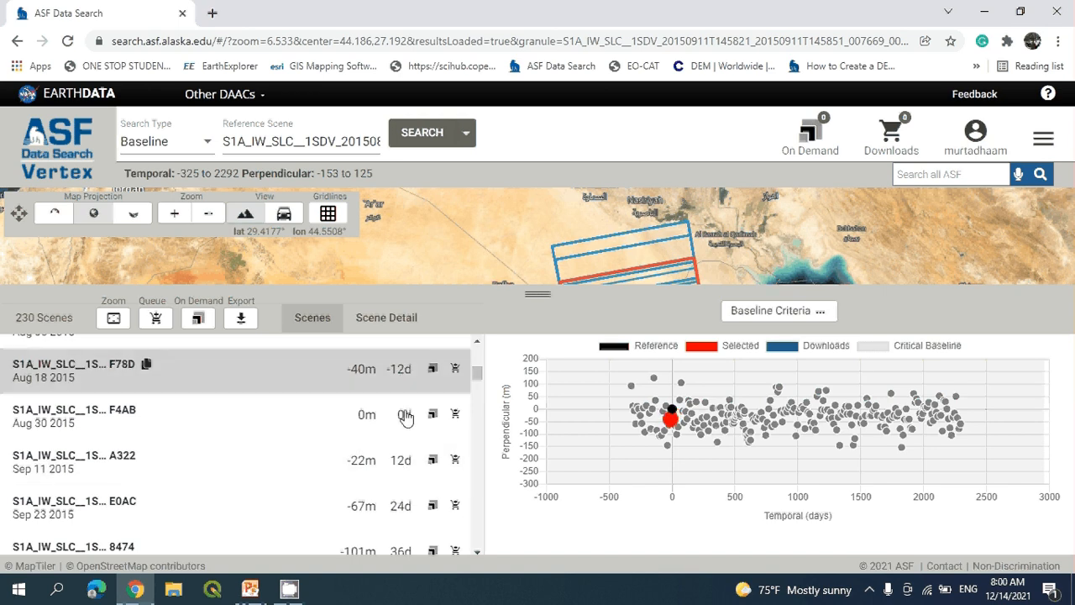
left_click(404, 461)
left_click(401, 370)
left_click(404, 467)
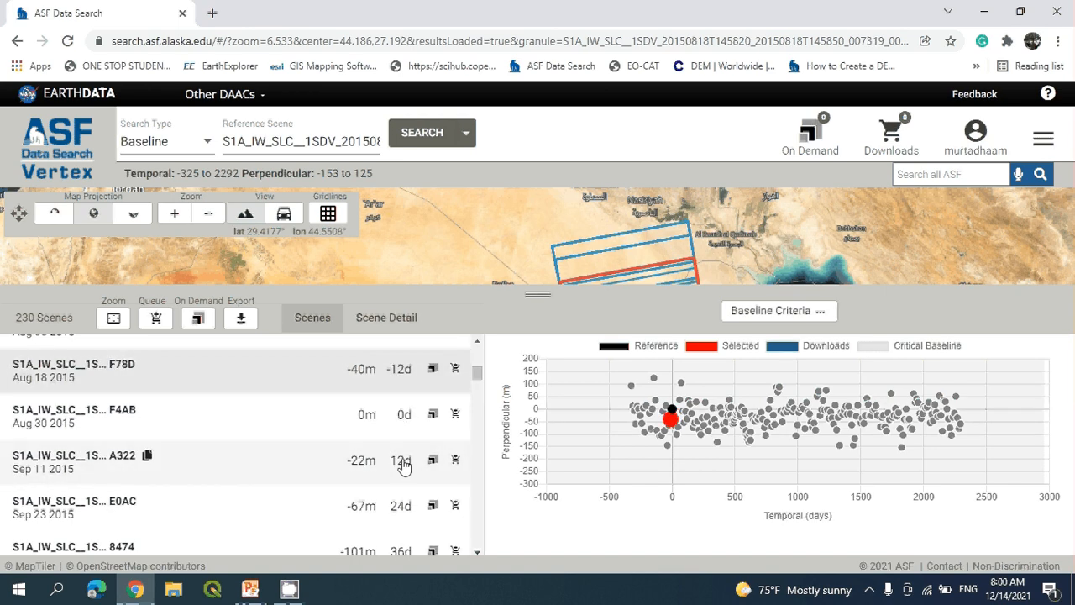
left_click(404, 466)
left_click(416, 369)
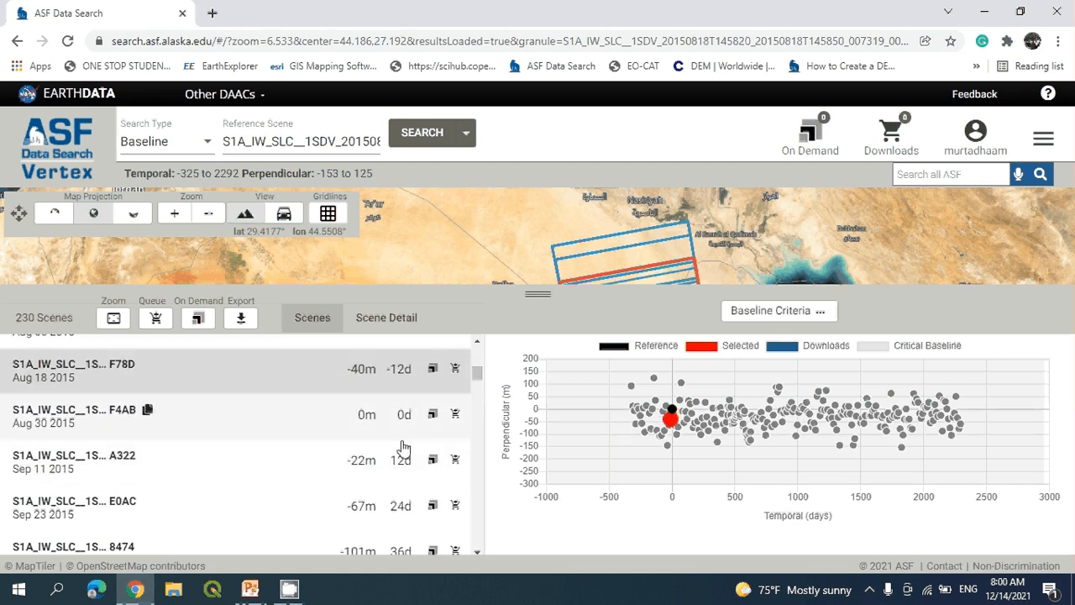
left_click(399, 470)
left_click(400, 383)
left_click(401, 470)
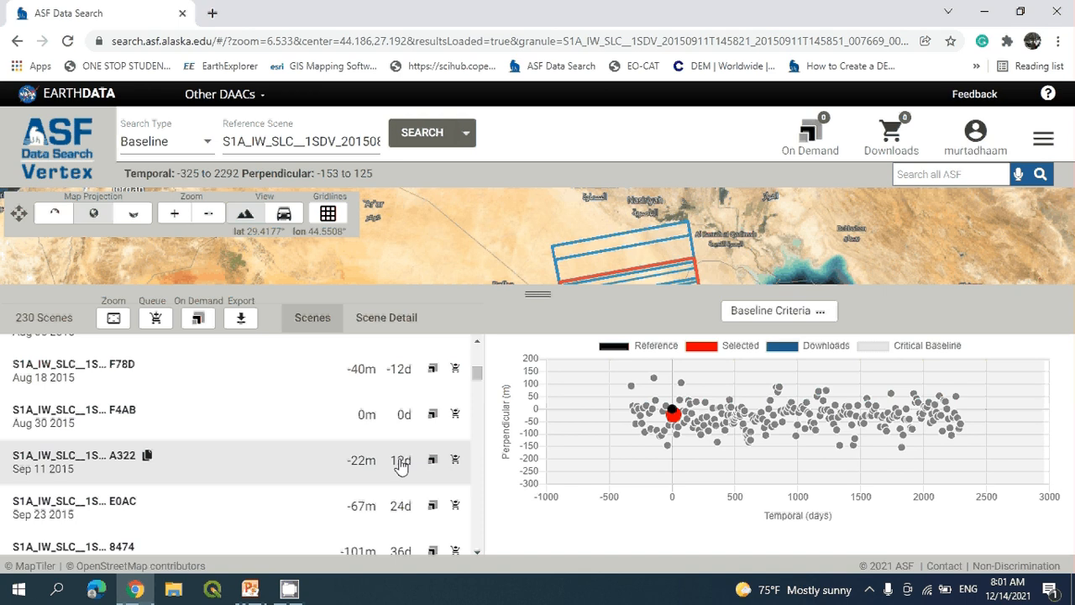
left_click(404, 376)
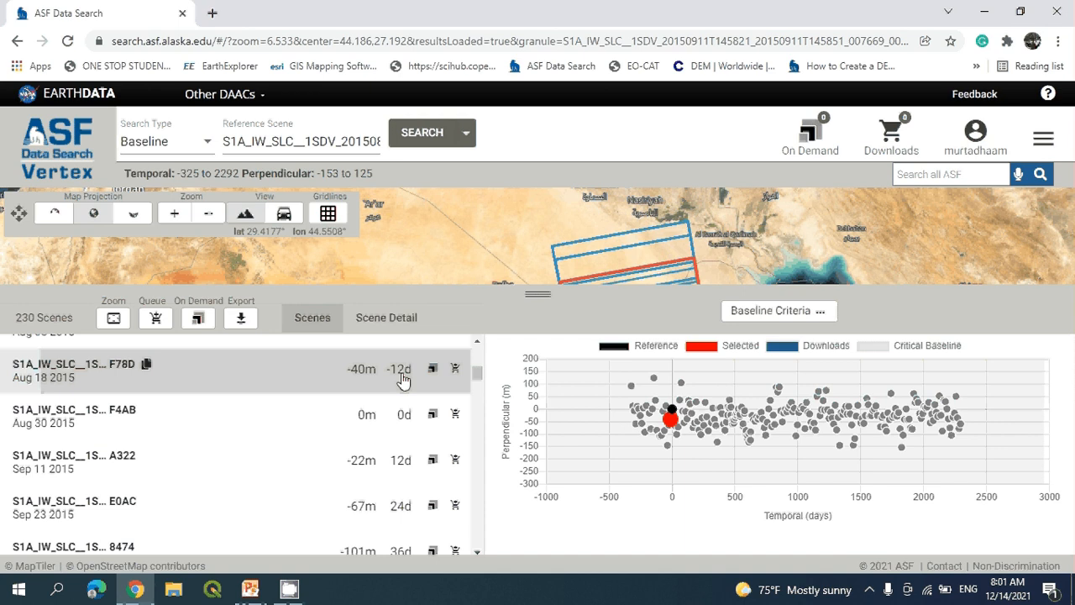
left_click(393, 460)
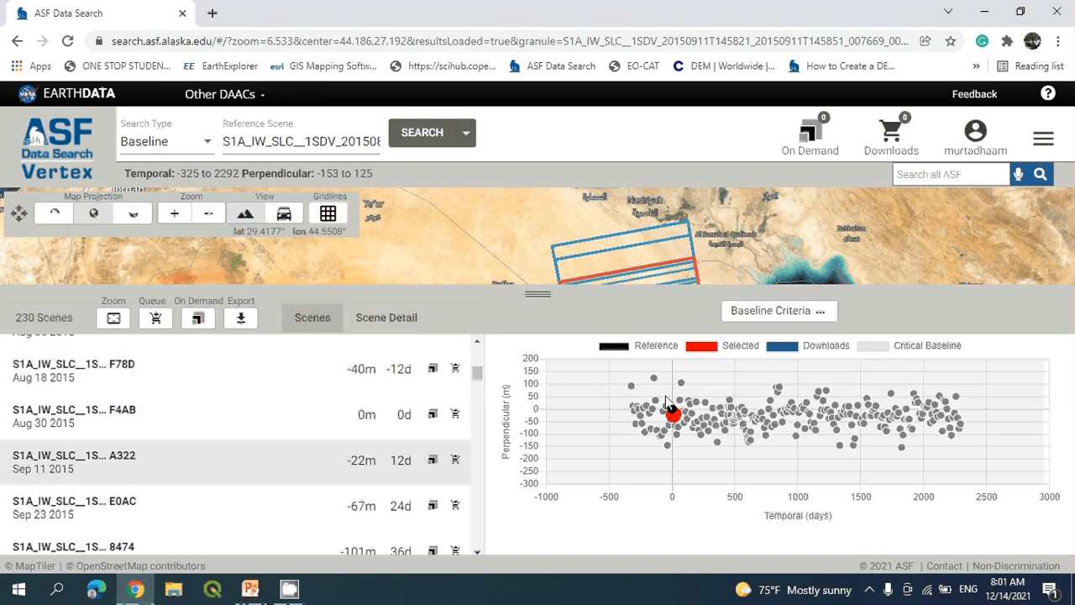
left_click(408, 420)
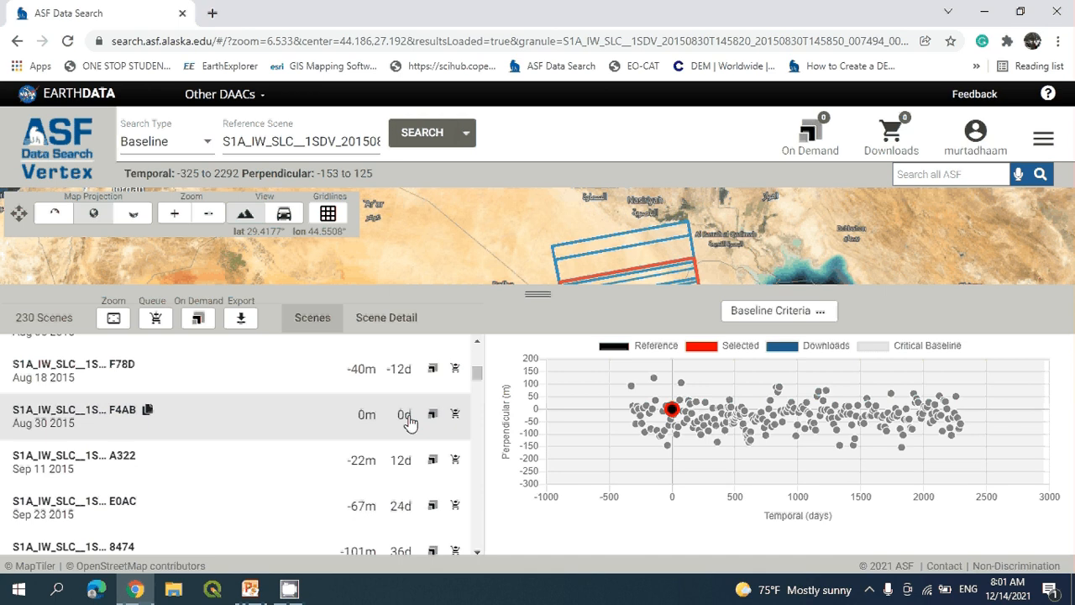
left_click(416, 470)
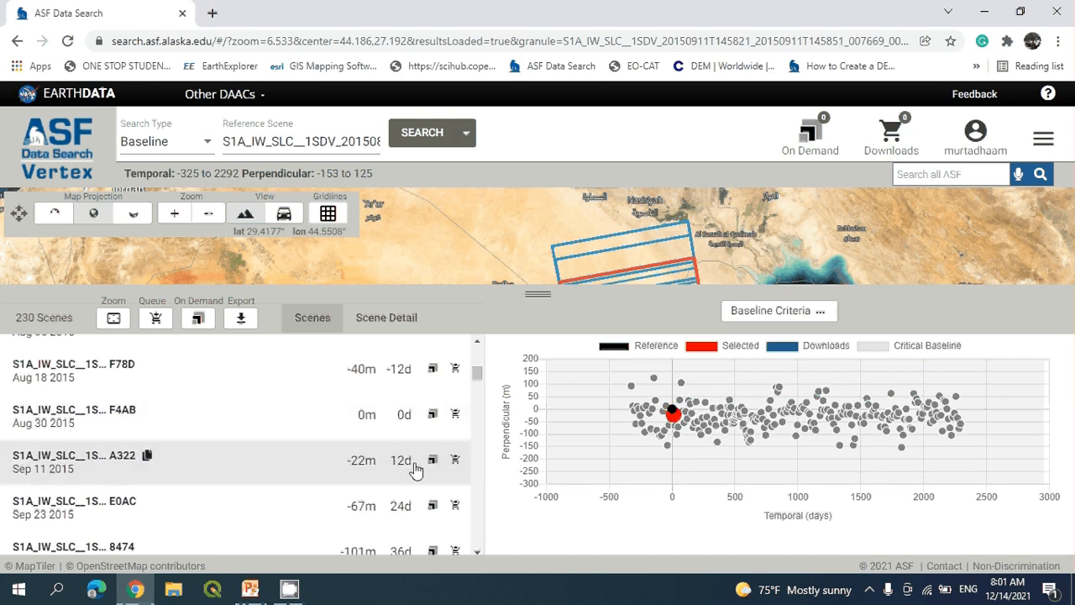
Add the August 30 2015 scene F4AB and the September 11 2015 scene A322 to the download queue and review it.
left_click(455, 415)
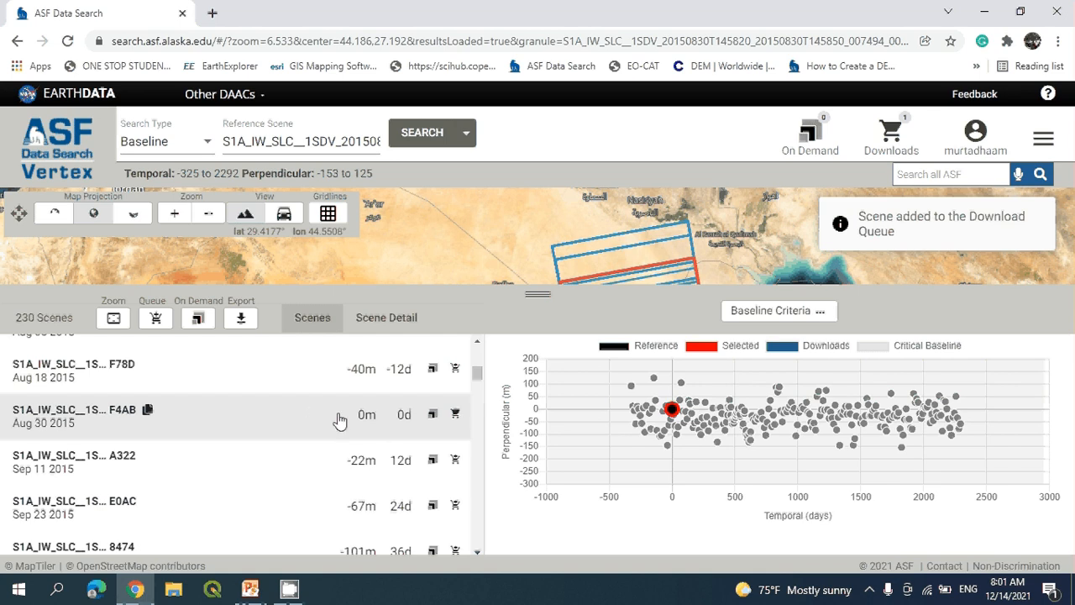
left_click(456, 462)
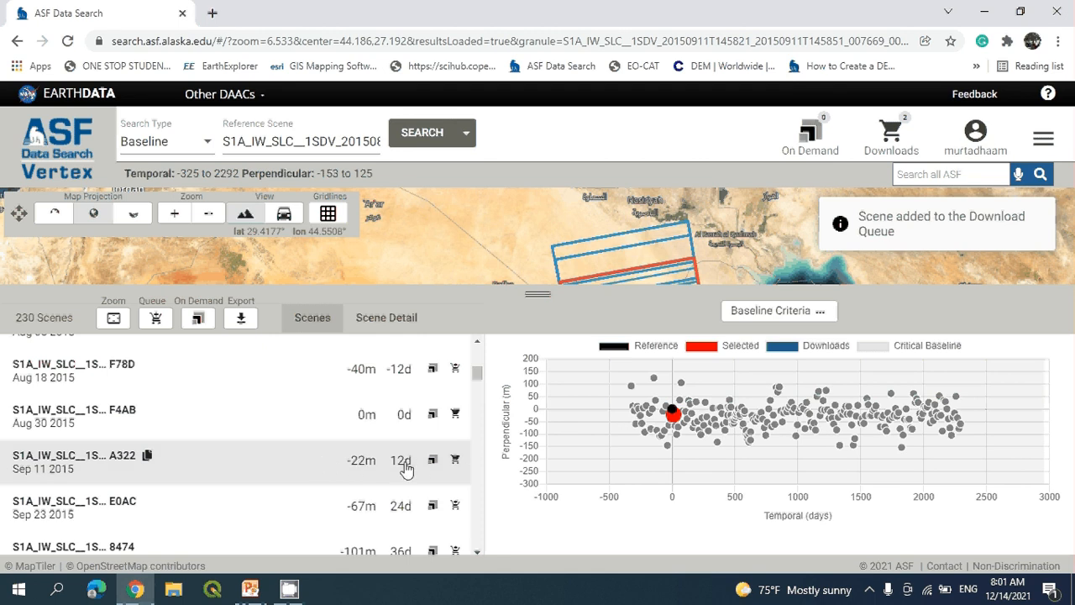
left_click(892, 134)
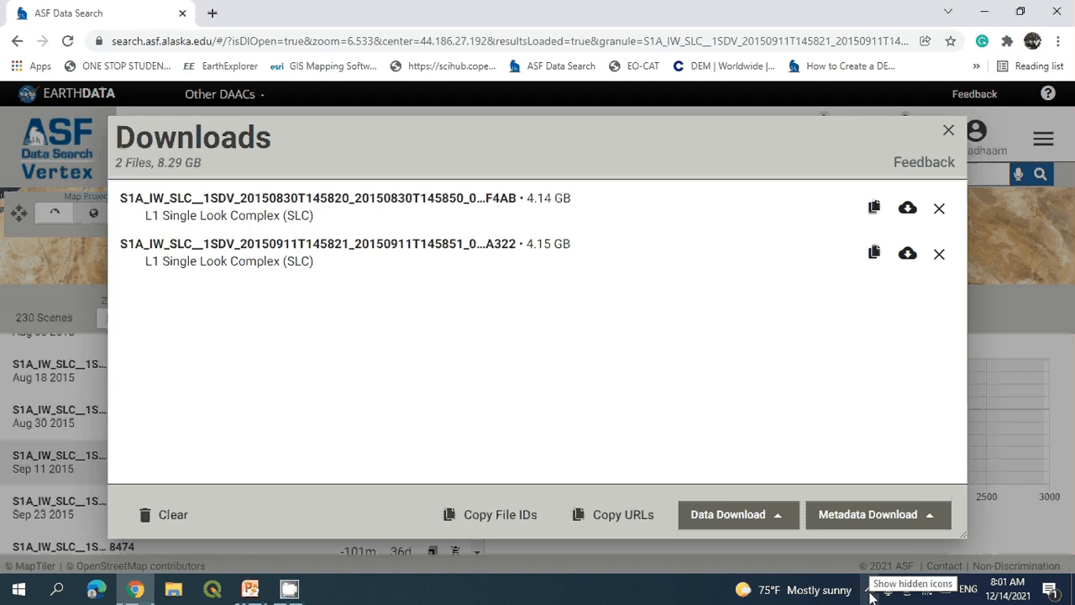
left_click(947, 134)
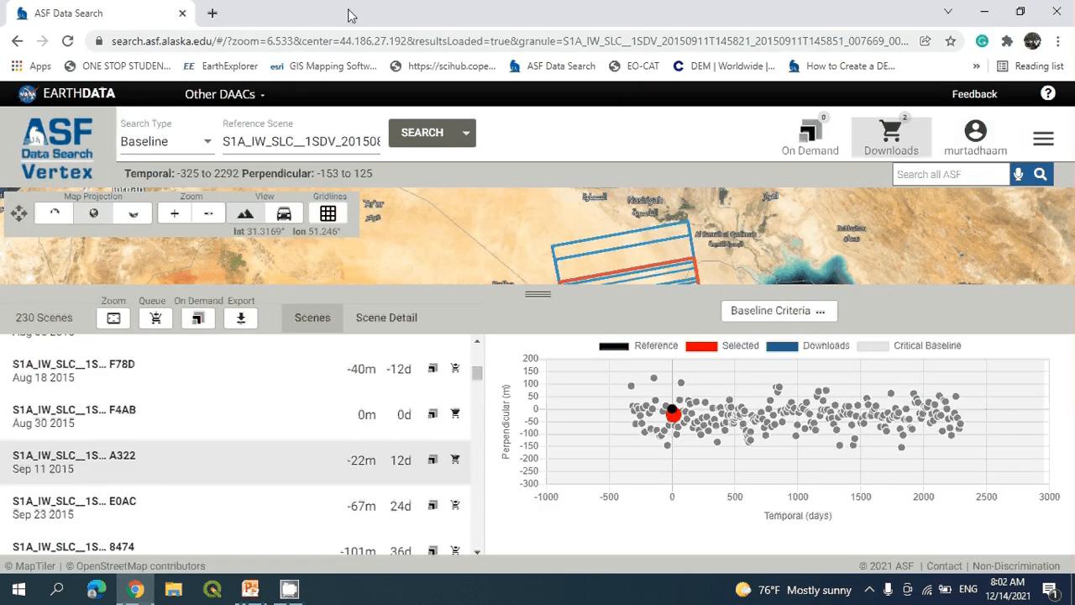
Close the data search page, switch to PowerPoint and present from the Phase 2 slide to the Phase 3 Pre-Processing slide.
left_click(182, 14)
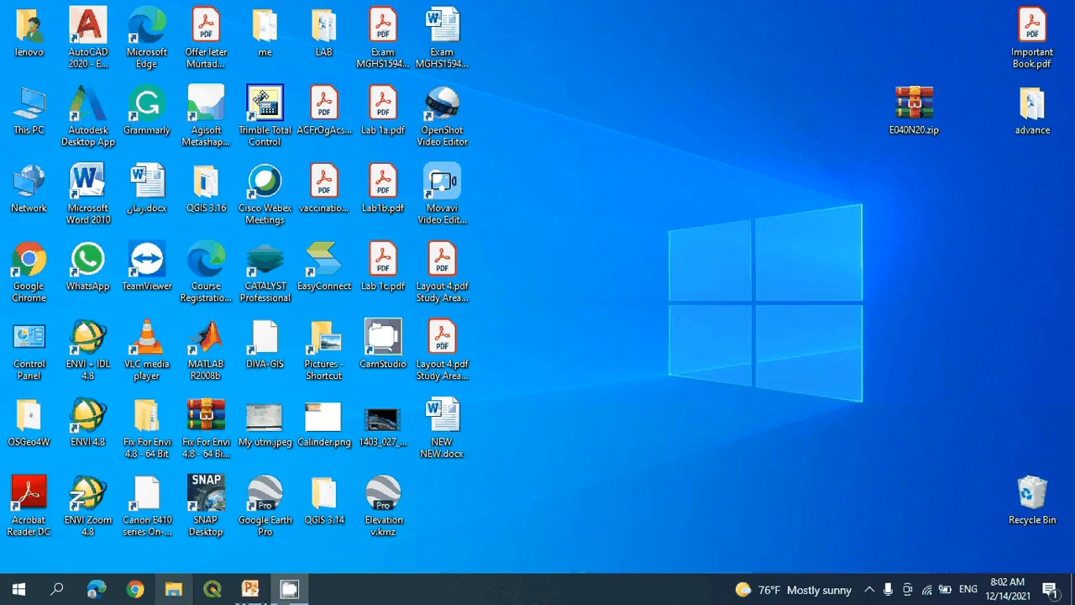
left_click(251, 588)
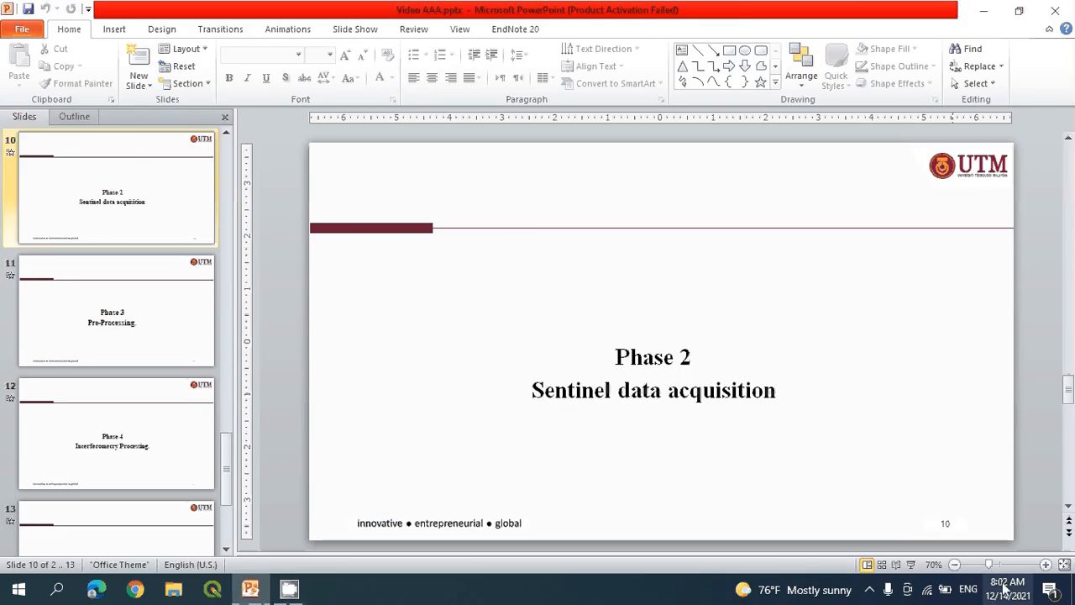
left_click(911, 564)
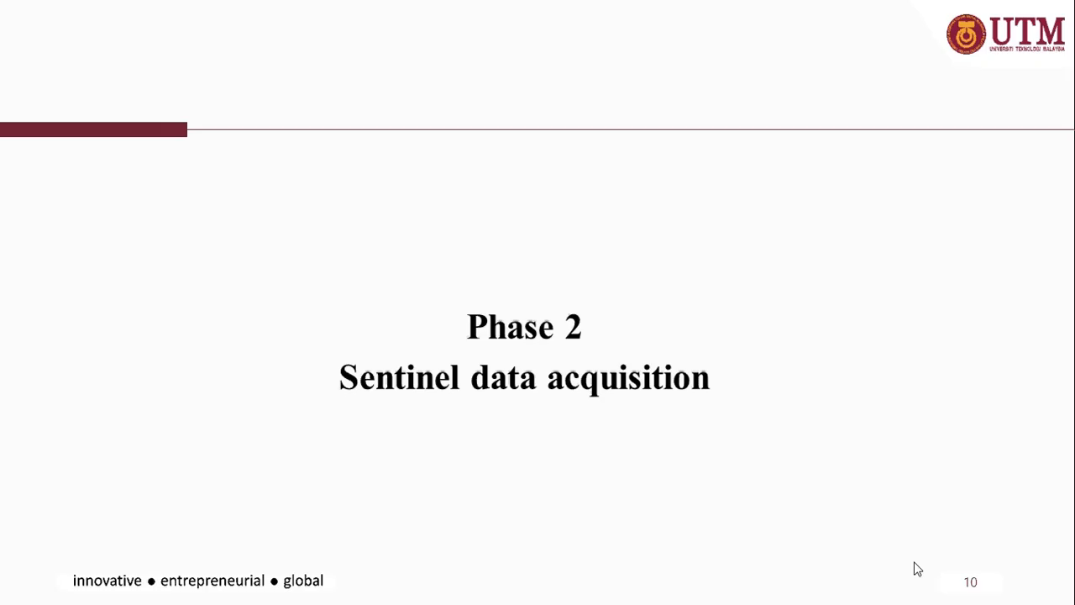
left_click(967, 538)
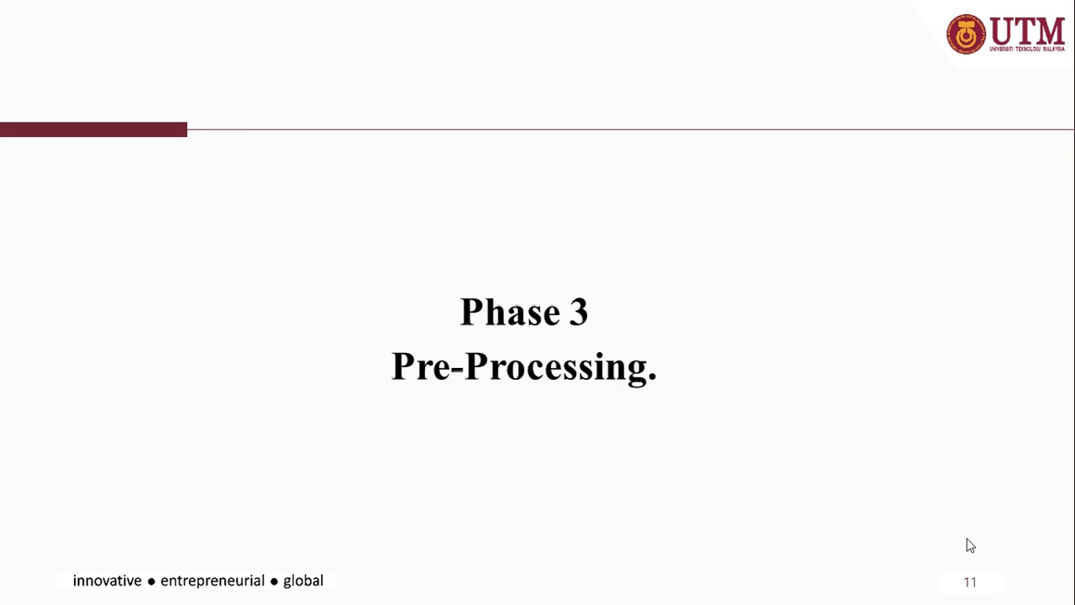
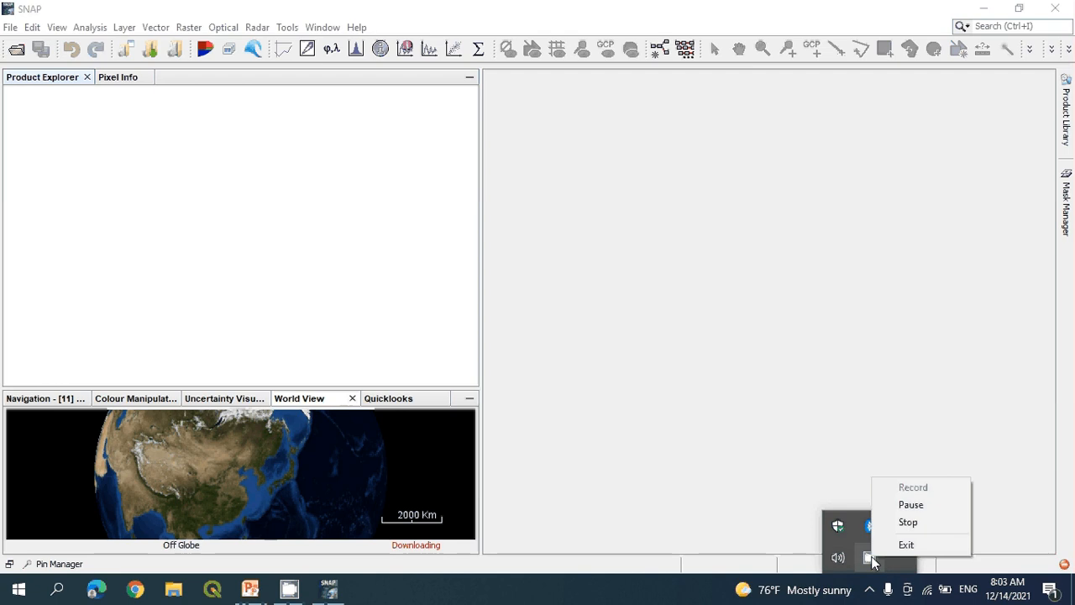
left_click(911, 504)
left_click(898, 491)
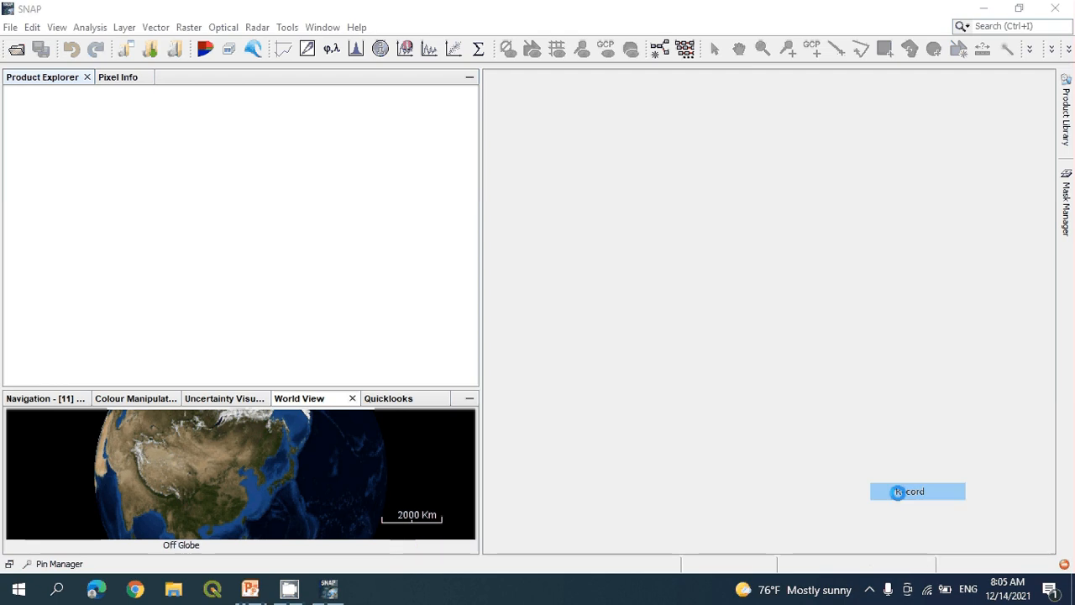
left_click(869, 590)
right_click(871, 568)
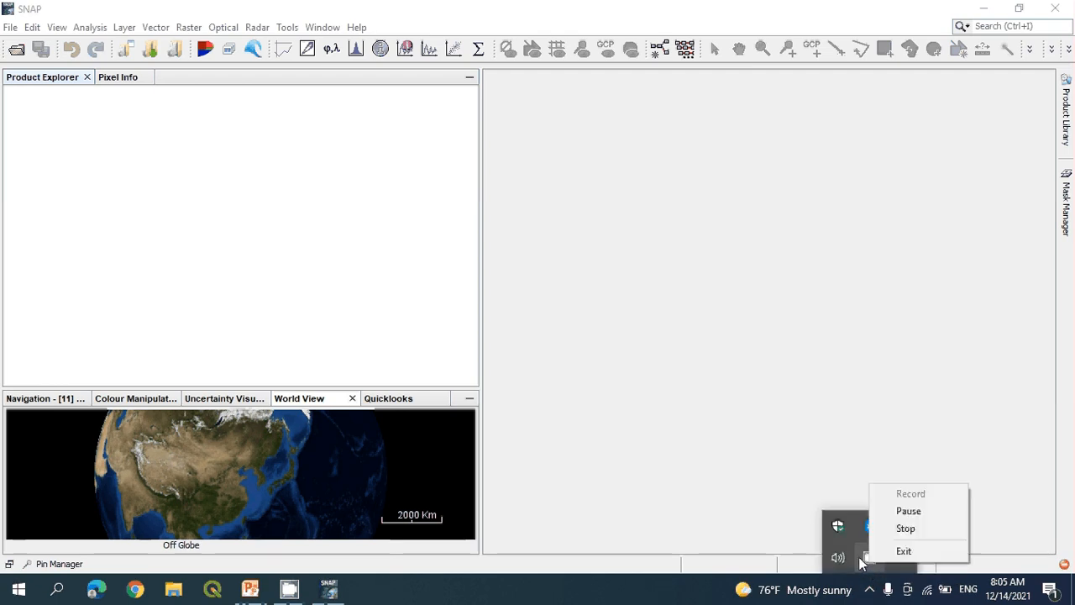
Open the two Sentinel-1 IW SLC zip products of 20180814 and 20180826 from the Mountains folder on drive G.
left_click(10, 27)
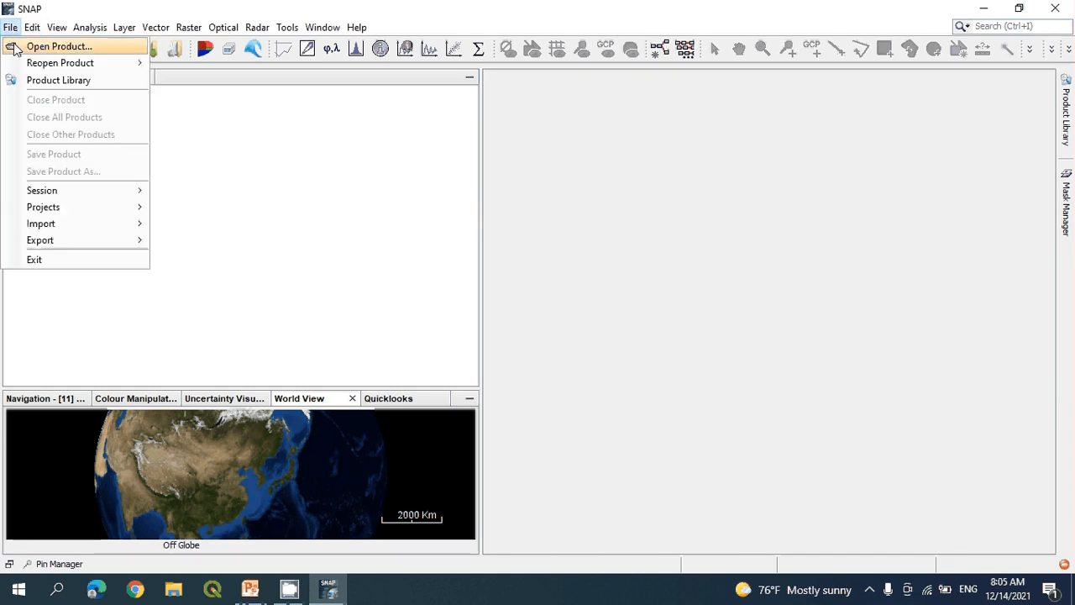
left_click(35, 47)
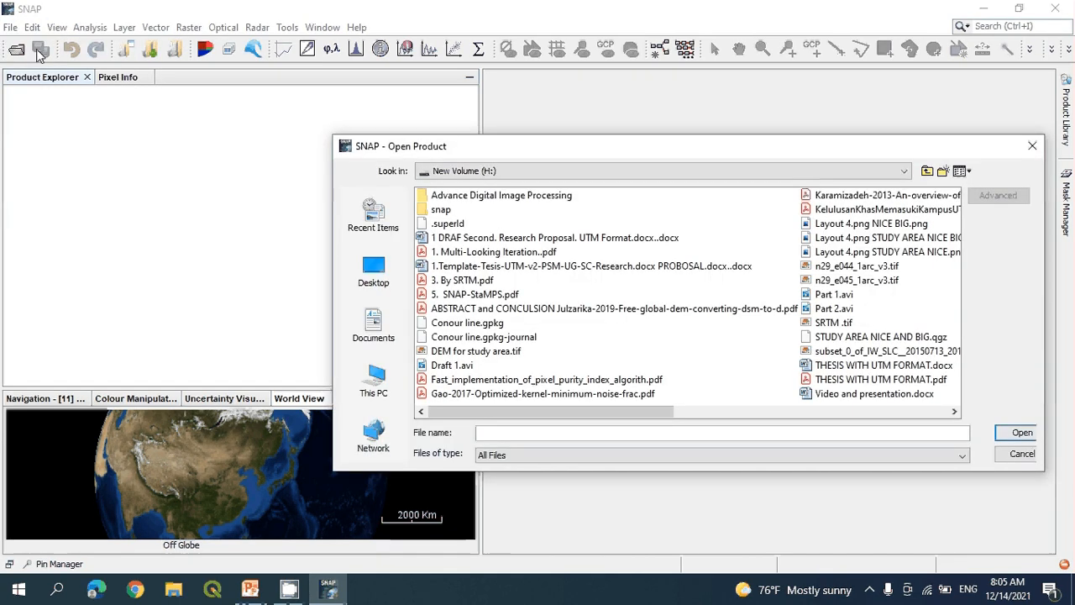
left_click(376, 392)
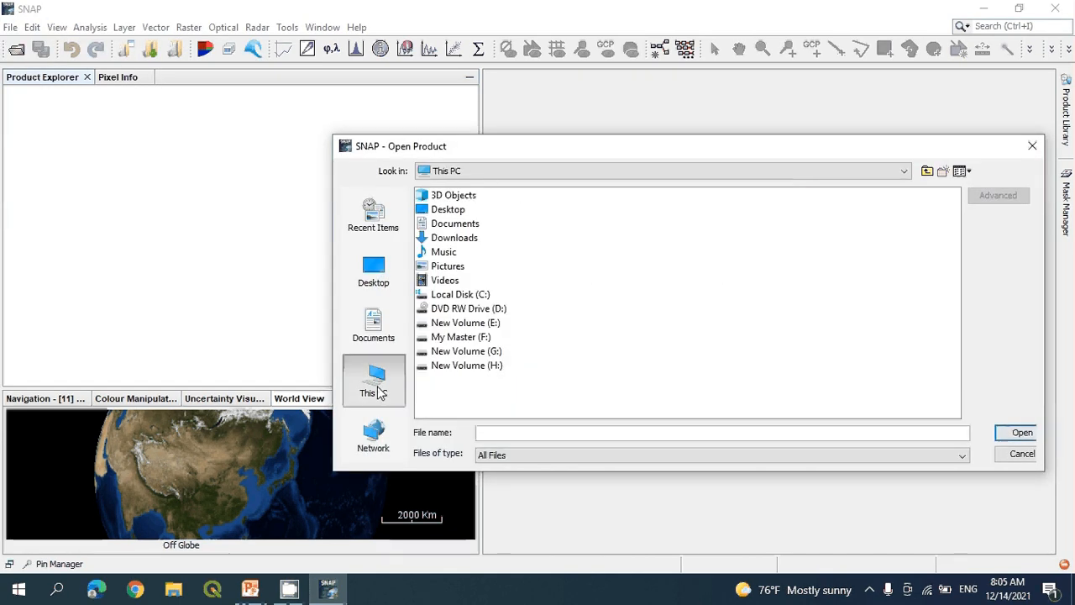
double_click(484, 351)
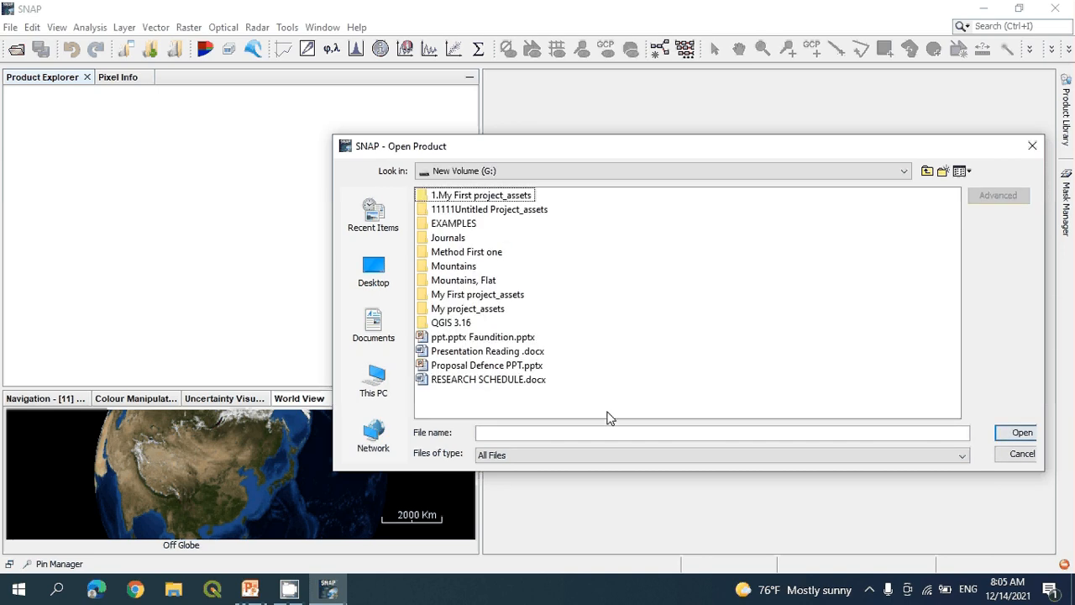
left_click(463, 267)
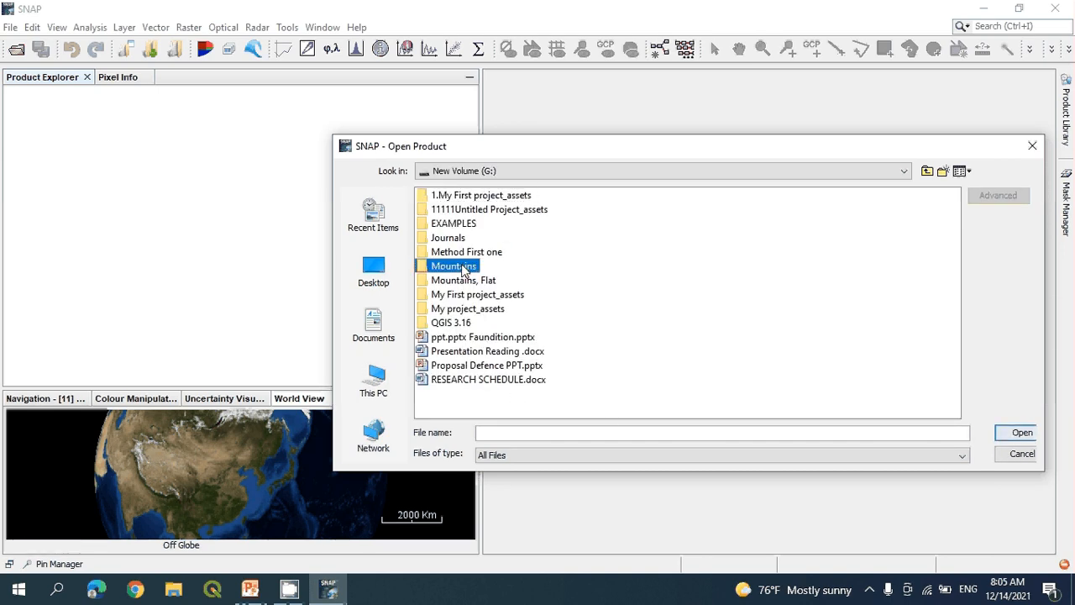
double_click(463, 267)
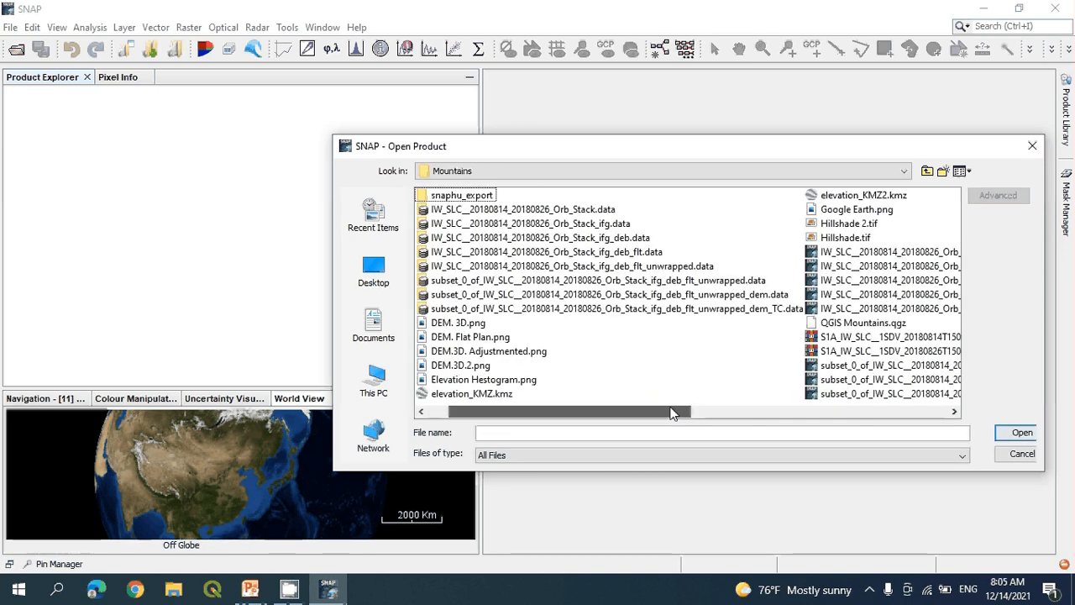
left_click_drag(672, 413, 924, 410)
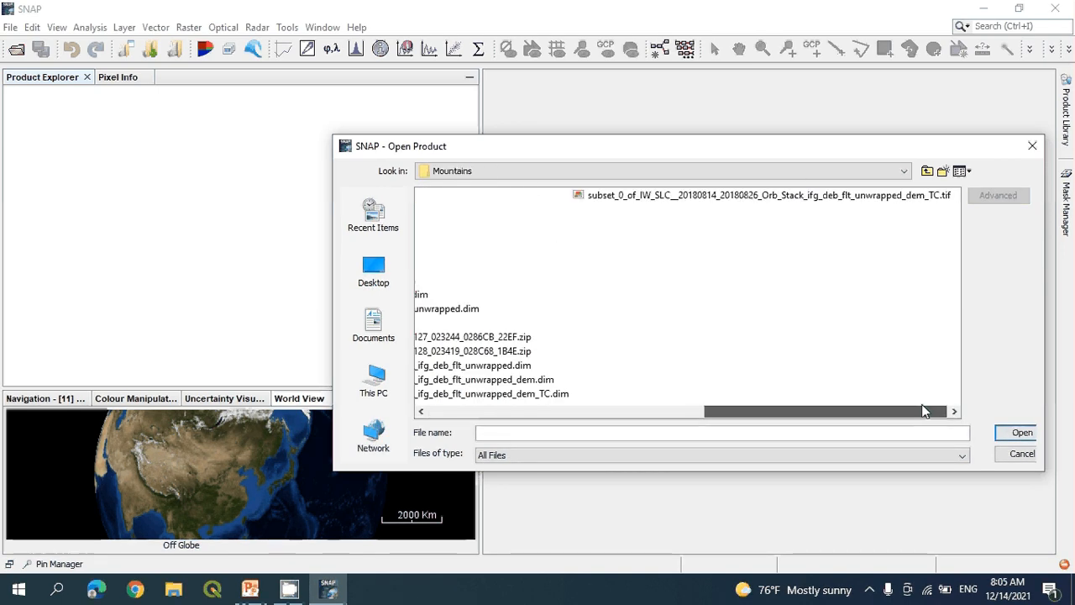
left_click(422, 412)
left_click(474, 340)
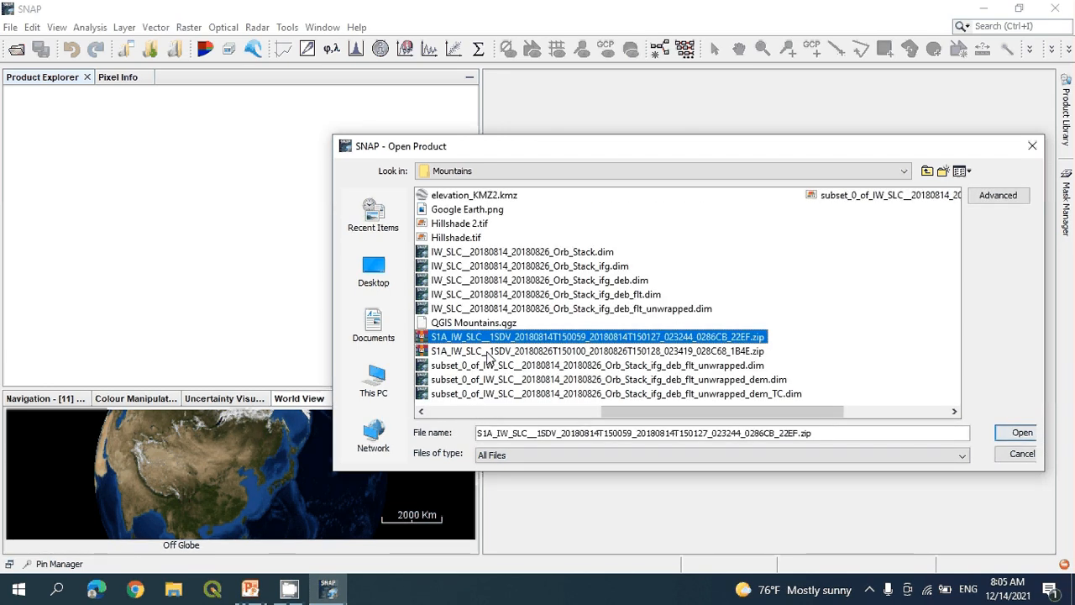
left_click(487, 351, "shift")
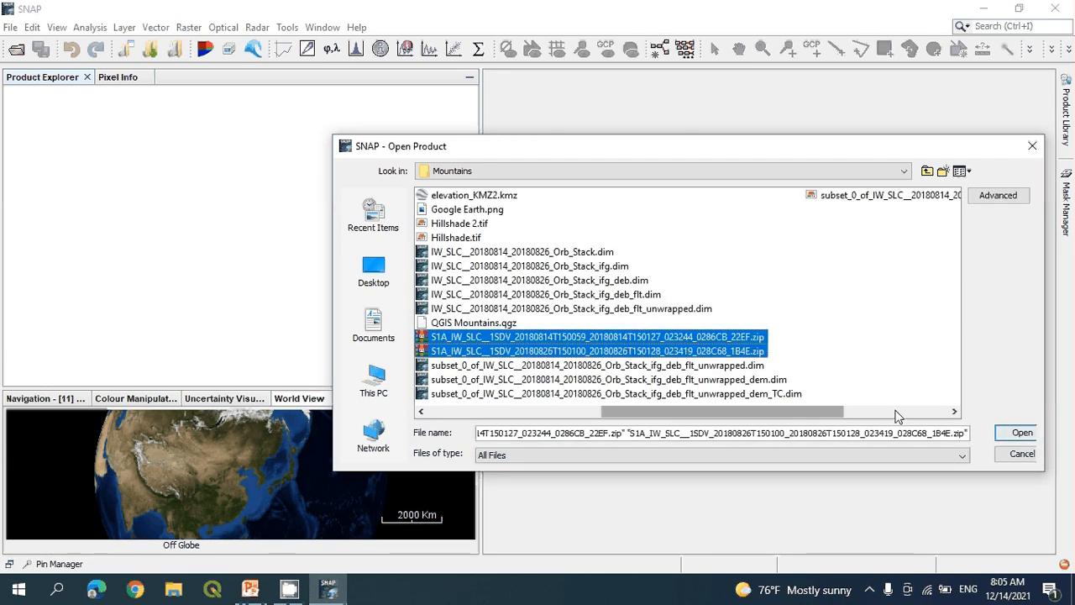
left_click(1018, 433)
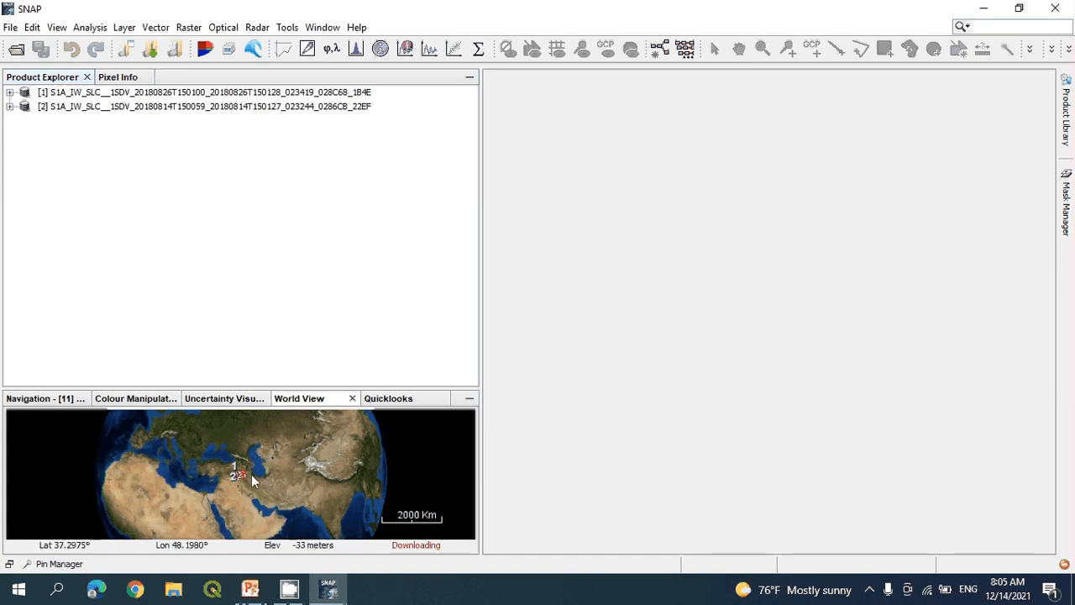
Examine the footprints of the two opened products on the world map and enlarge the product list area.
scroll(247, 462, "up", 1)
scroll(247, 460, "up", 2)
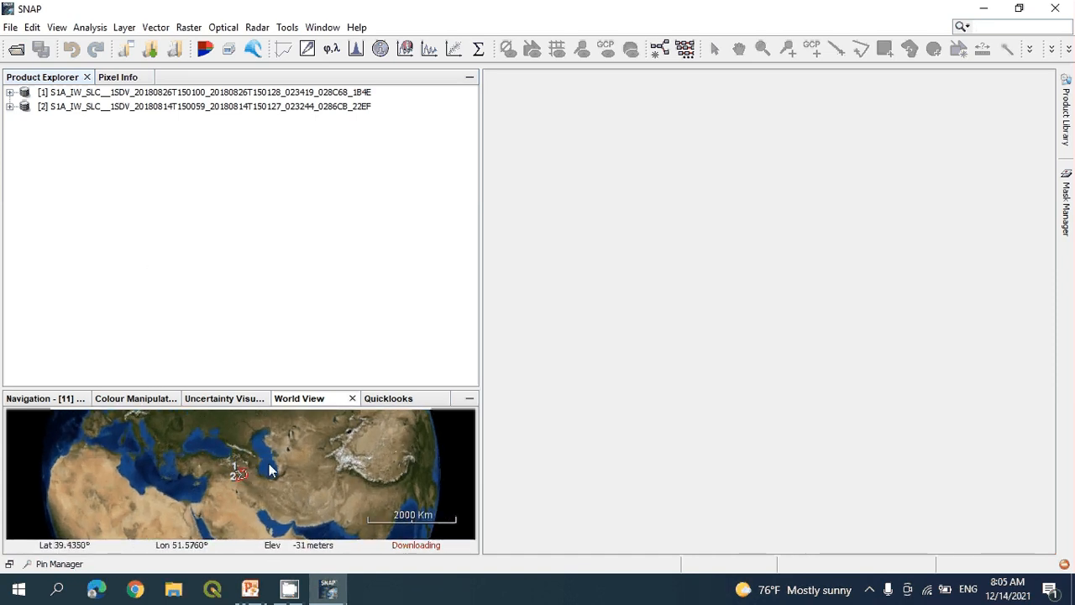
scroll(264, 471, "down", 2)
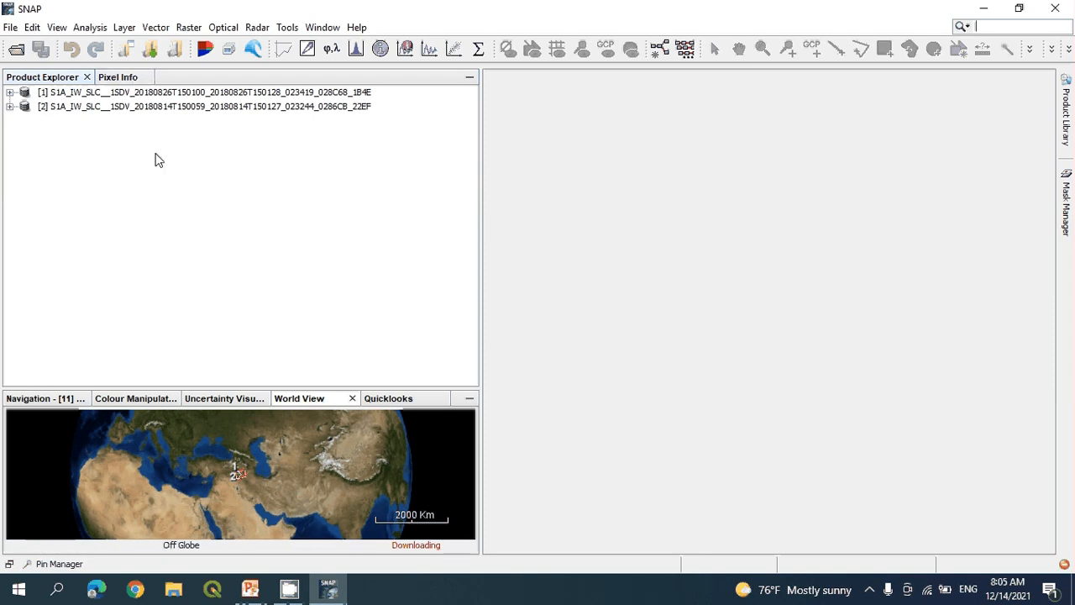
left_click_drag(212, 386, 205, 414)
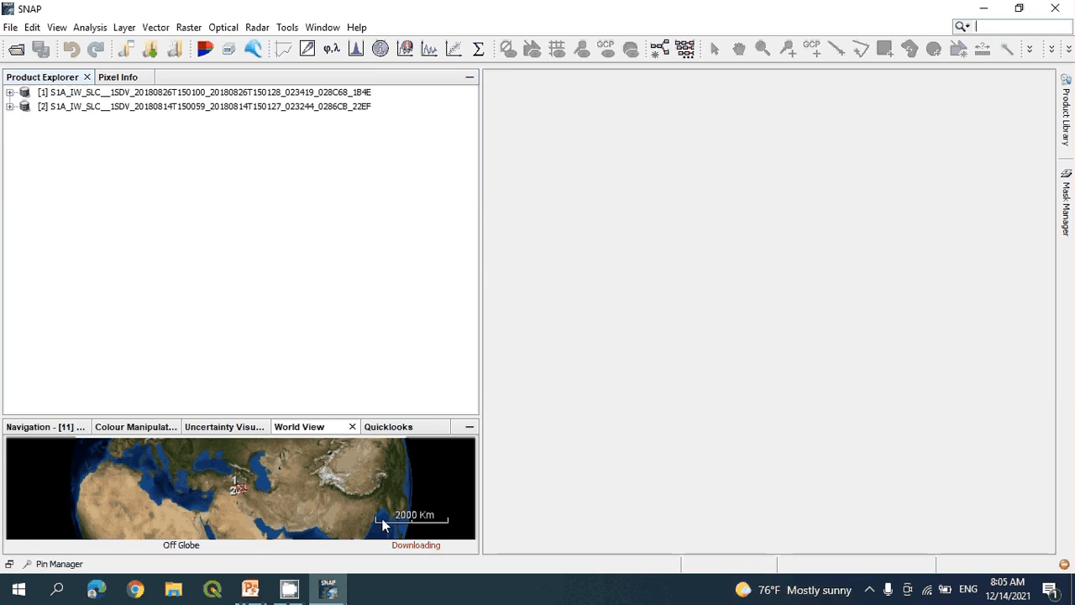
left_click(870, 589)
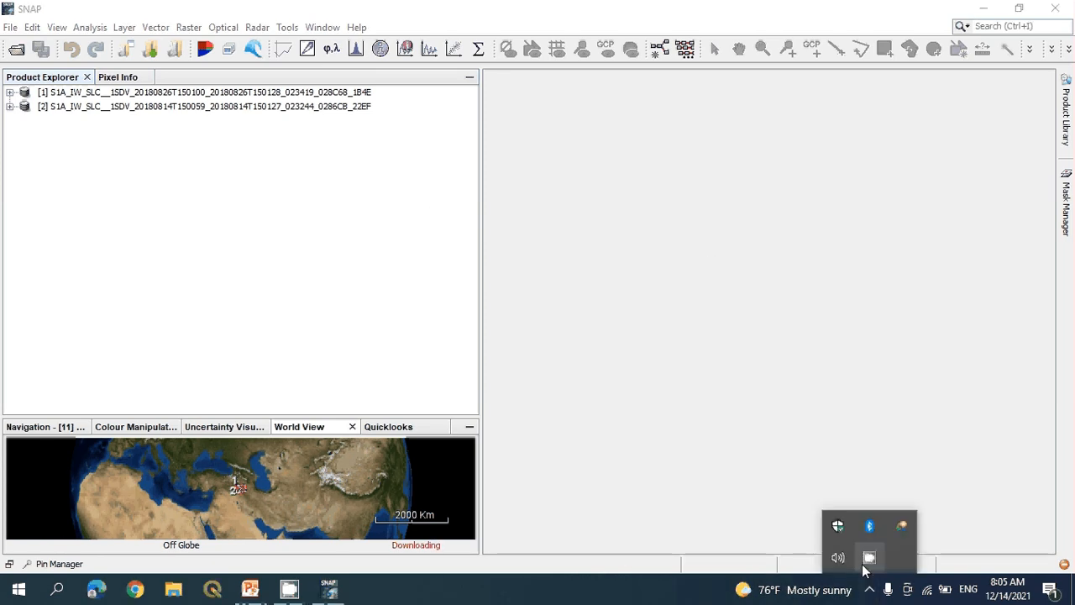
right_click(867, 561)
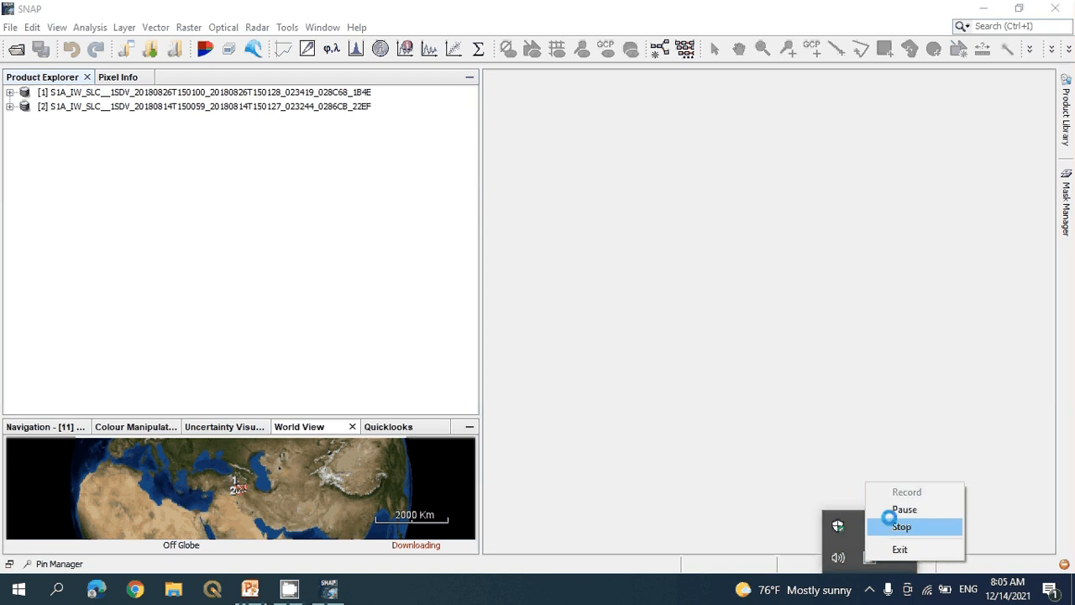
left_click(891, 509)
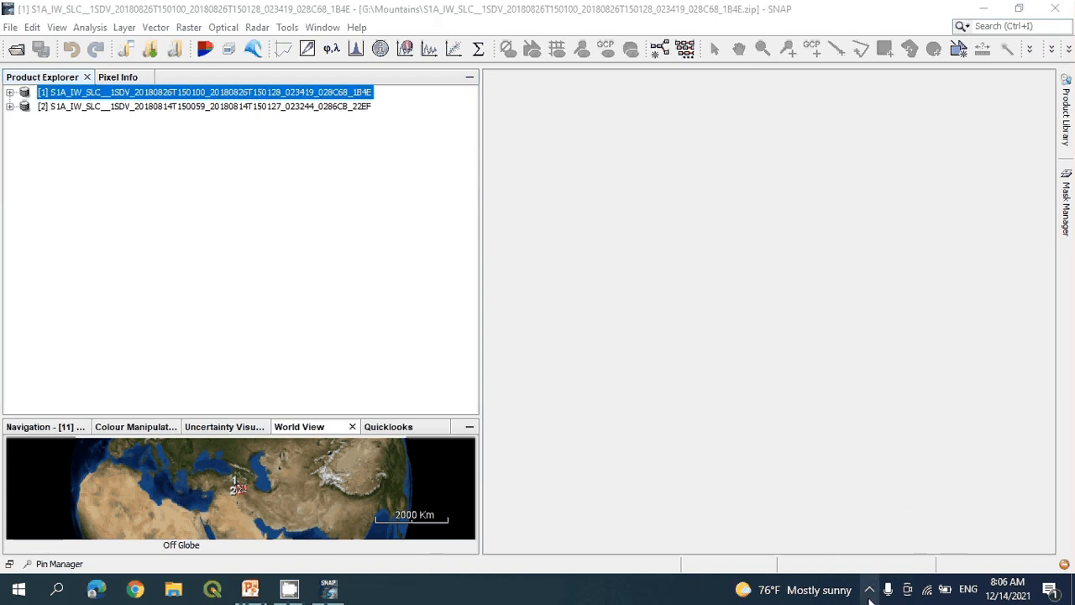
left_click(869, 589)
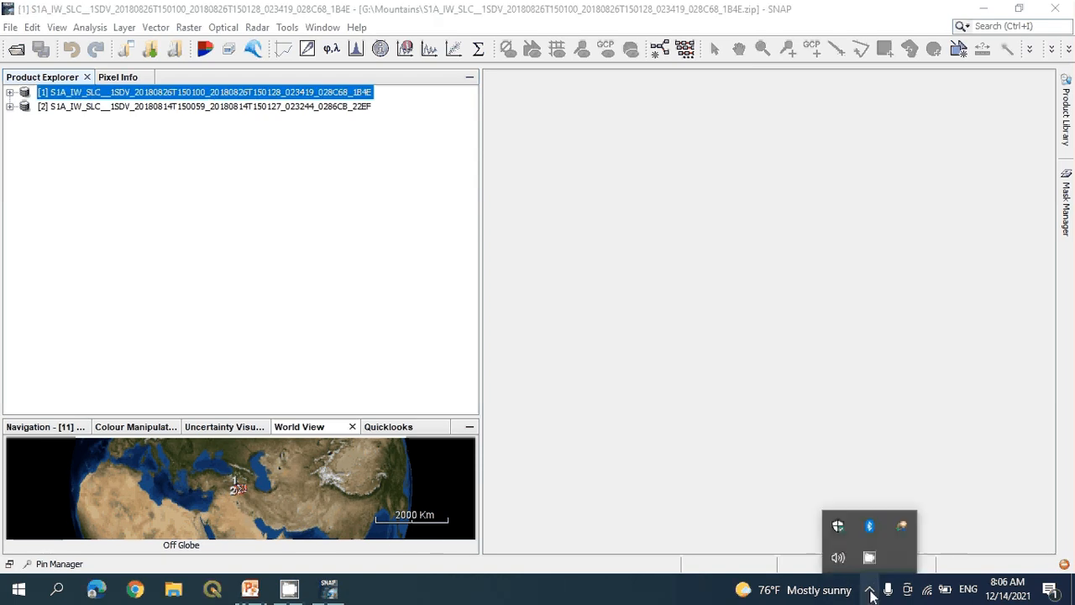
right_click(870, 557)
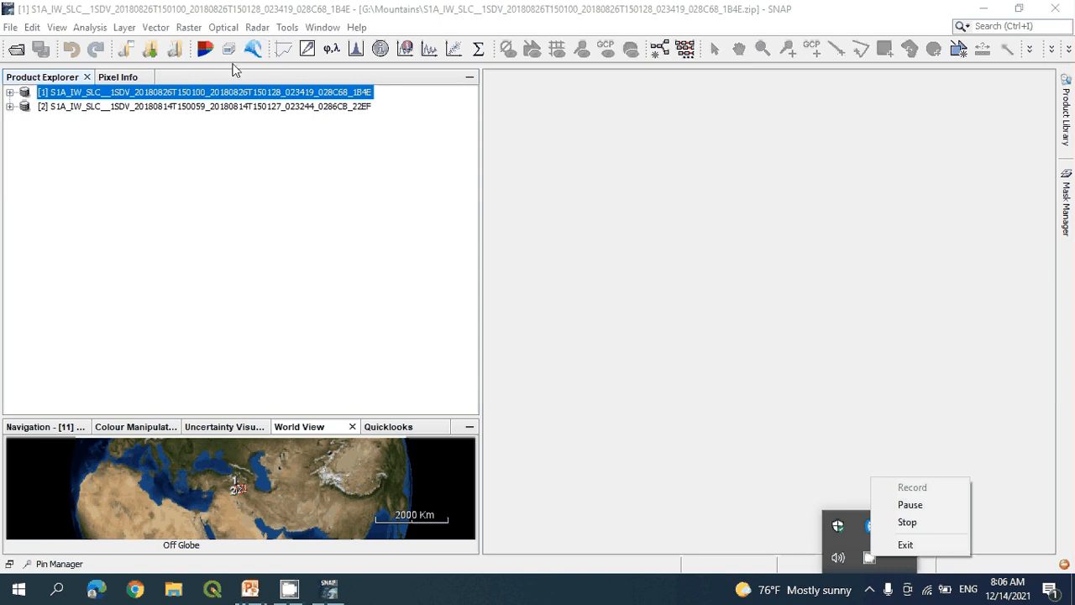
Run radiometric calibration on the 20180826 product for the VV polarisation with sigma0 band output.
left_click(255, 27)
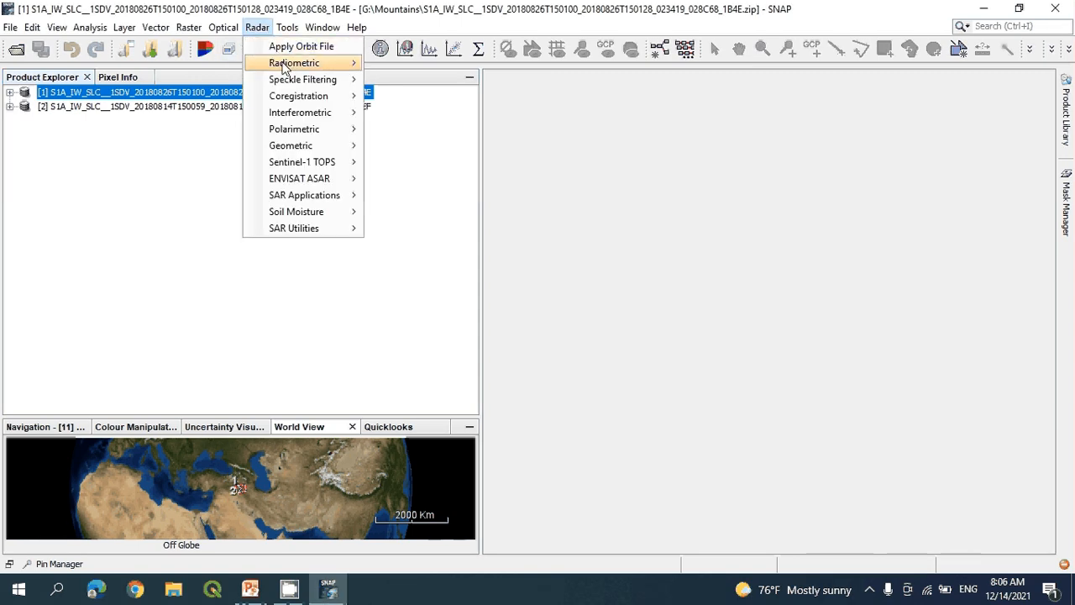
mouse_move(294, 82)
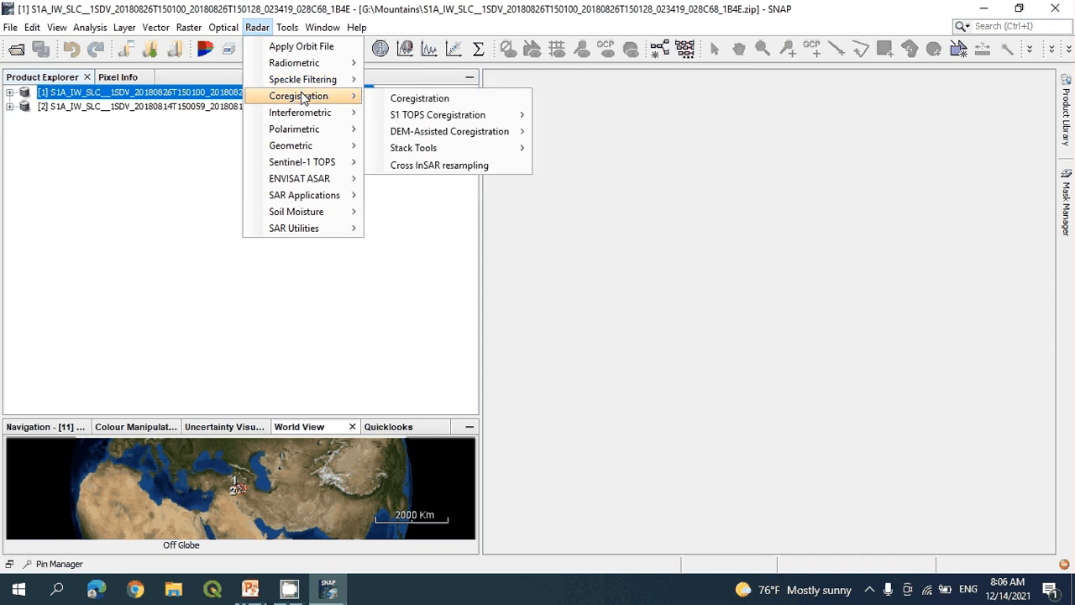
mouse_move(304, 64)
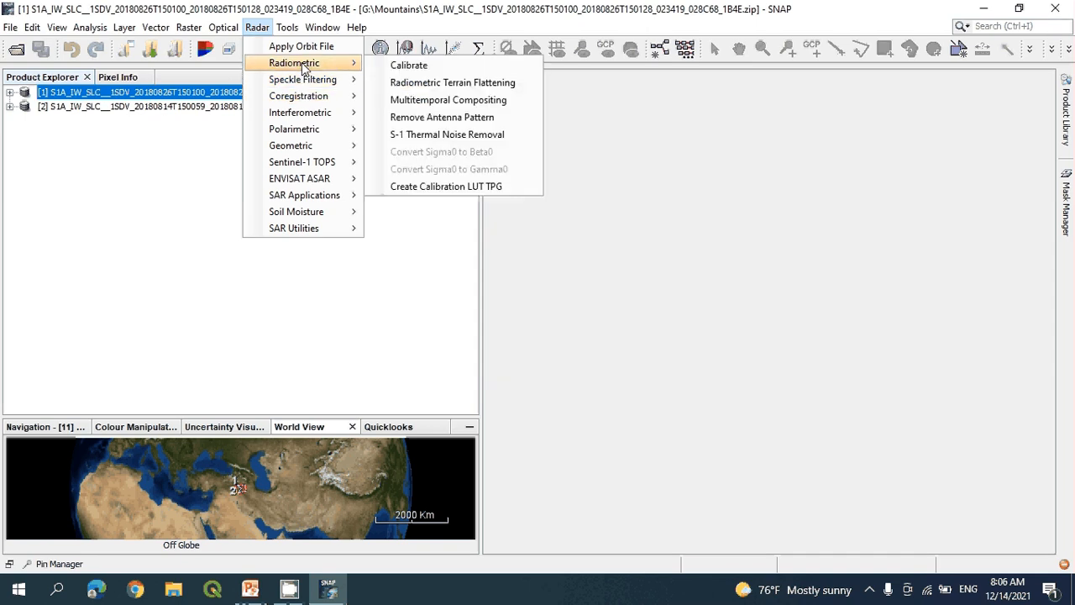
left_click(400, 67)
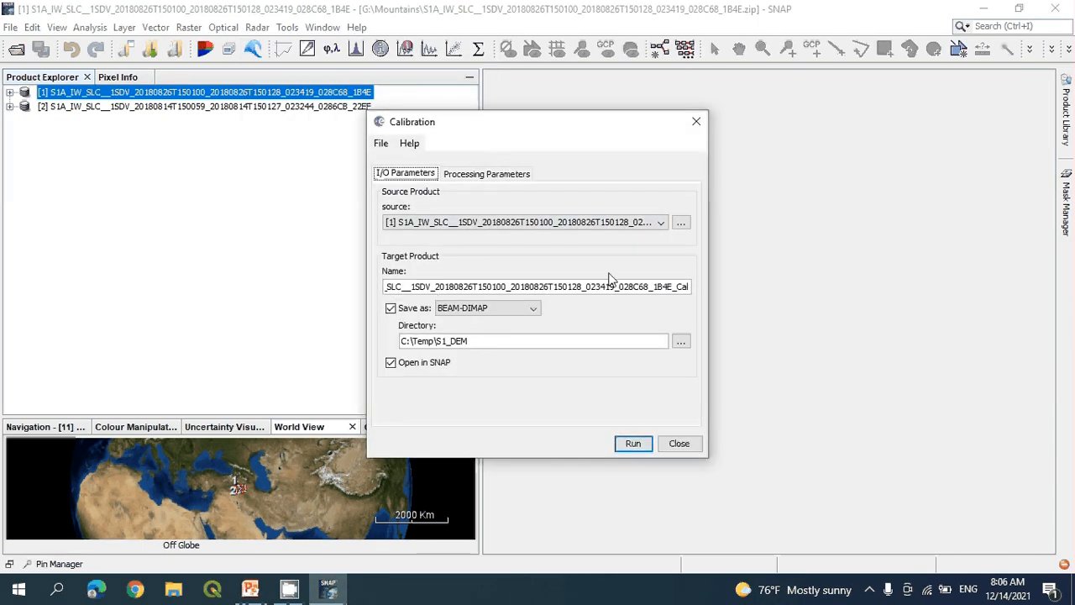
left_click(474, 174)
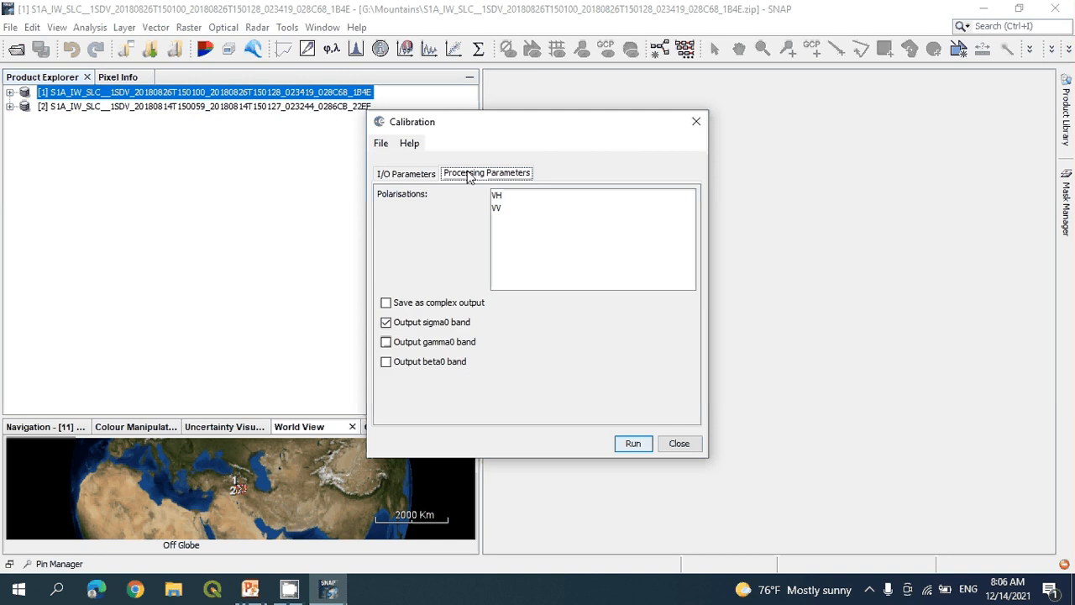
left_click(495, 217)
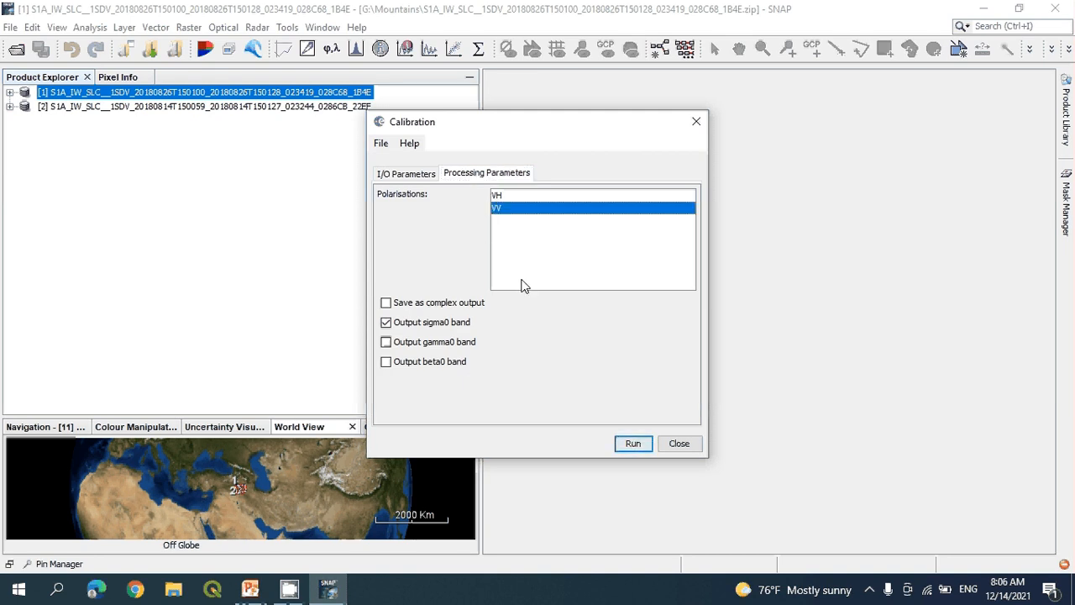
left_click(633, 445)
left_click(869, 589)
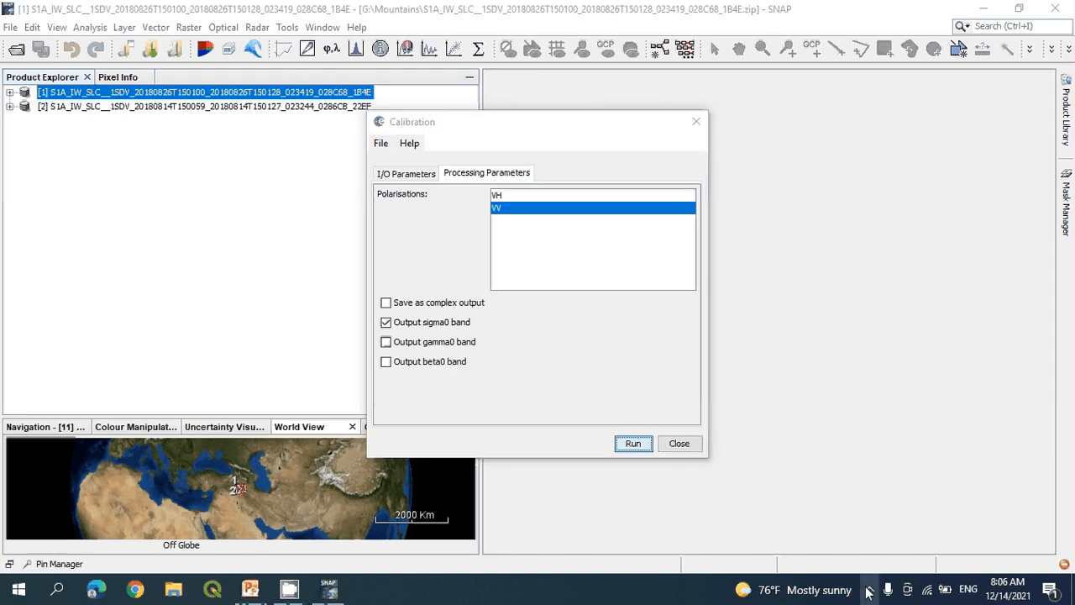
right_click(869, 559)
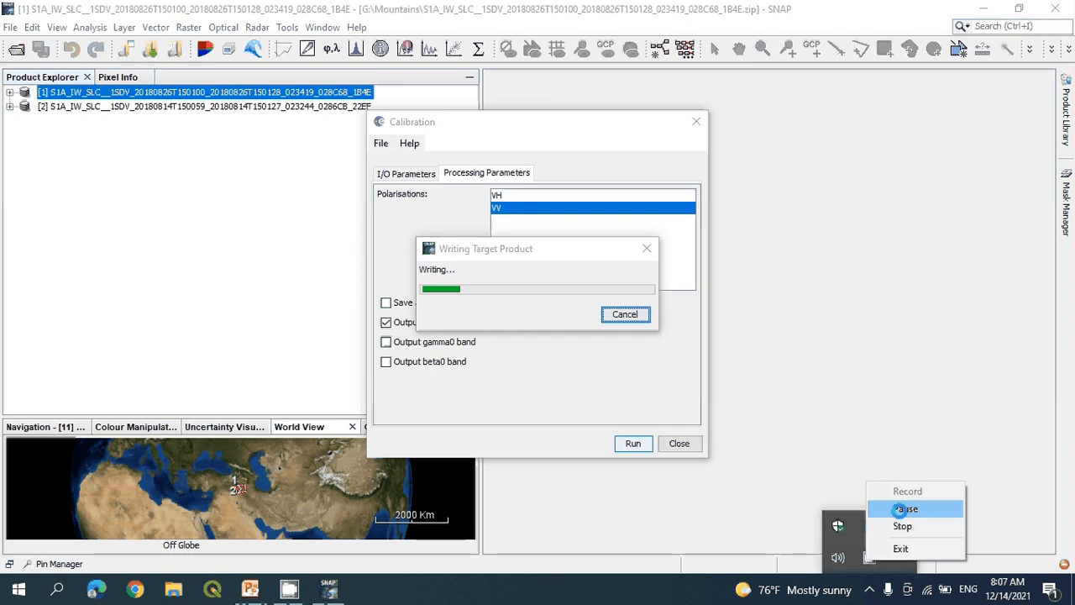
left_click(897, 509)
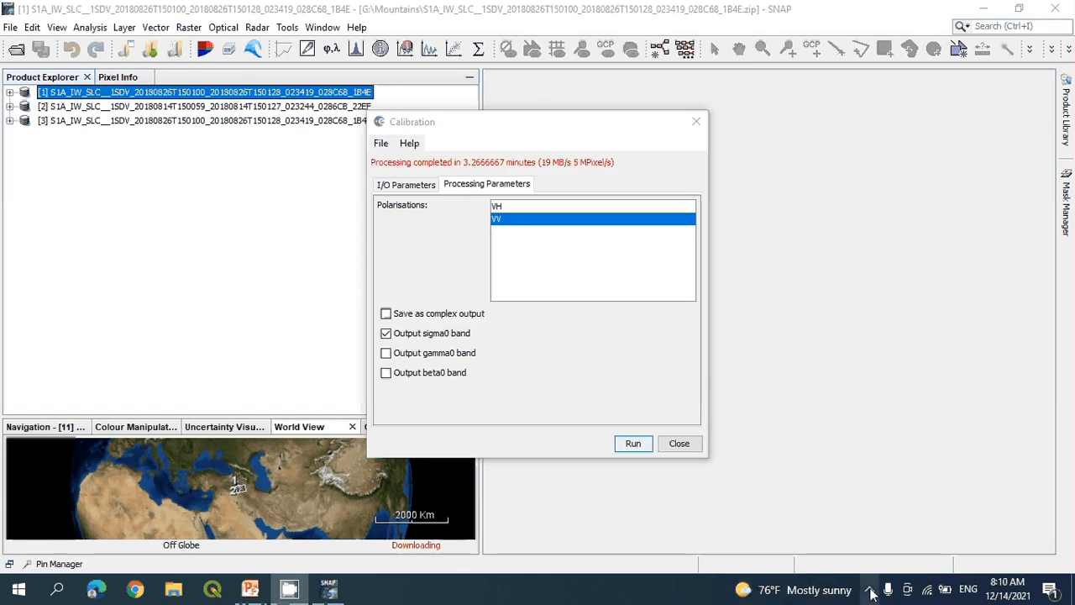
left_click(870, 590)
right_click(869, 558)
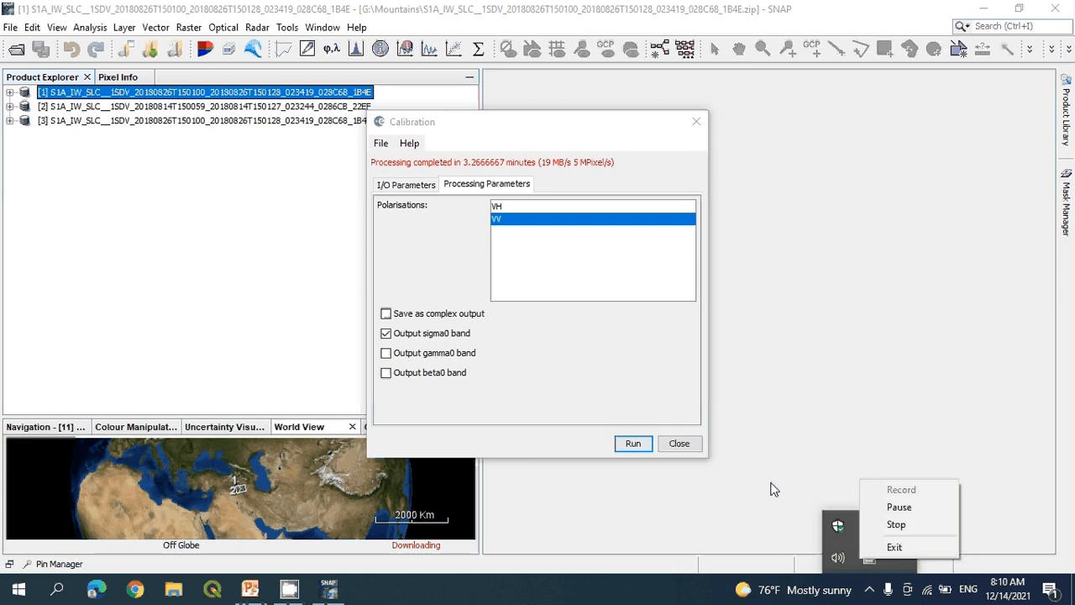
Close the finished calibration and run radiometric calibration on the 20180814 product for the VV polarisation, saving to C:\Temp\S1_DEM.
left_click(680, 447)
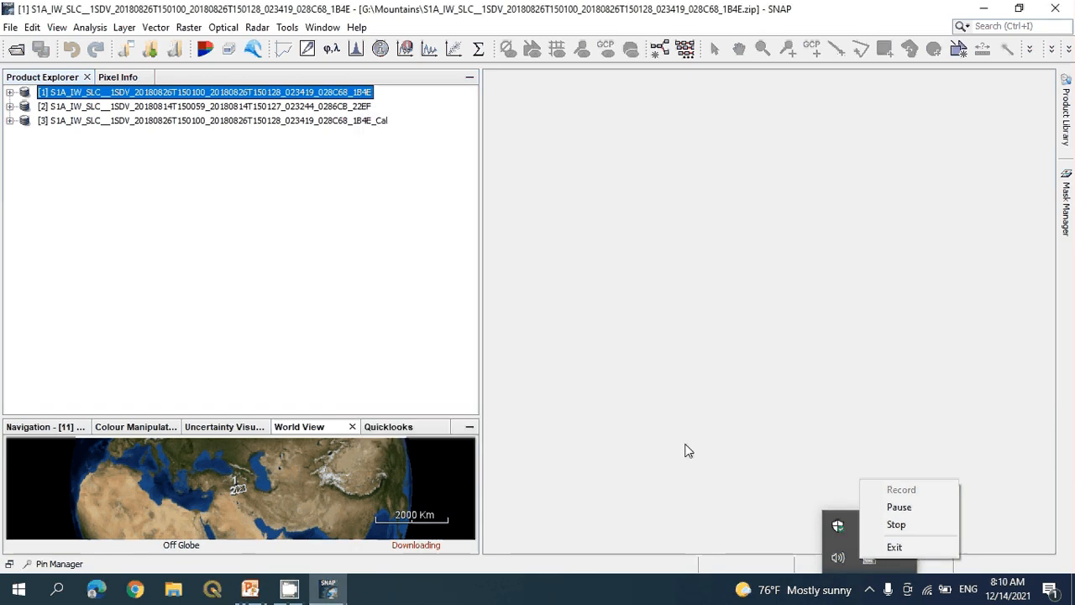
left_click(167, 122)
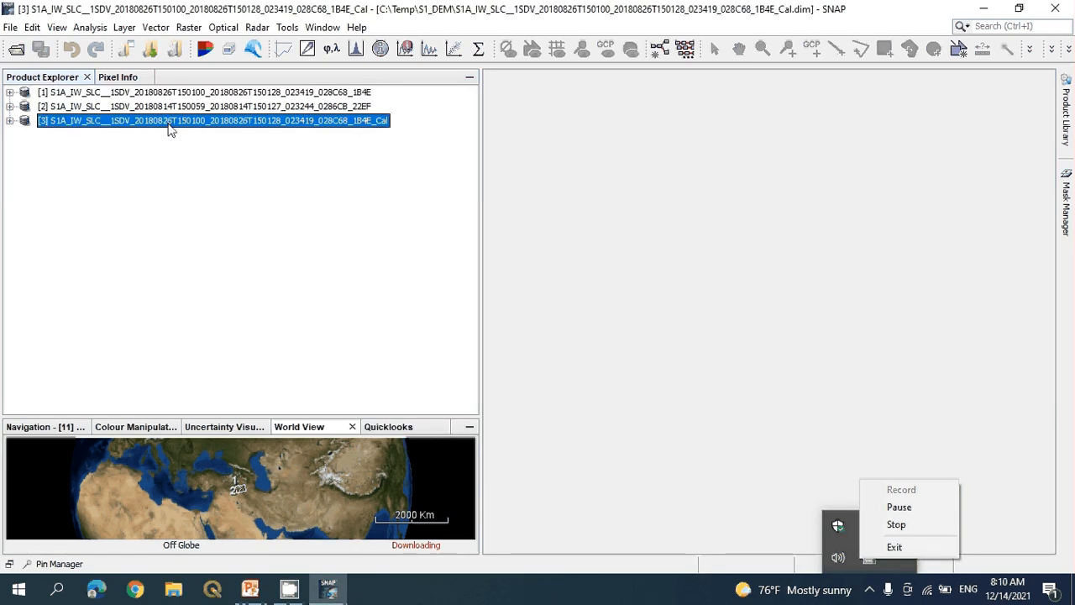
left_click(230, 108)
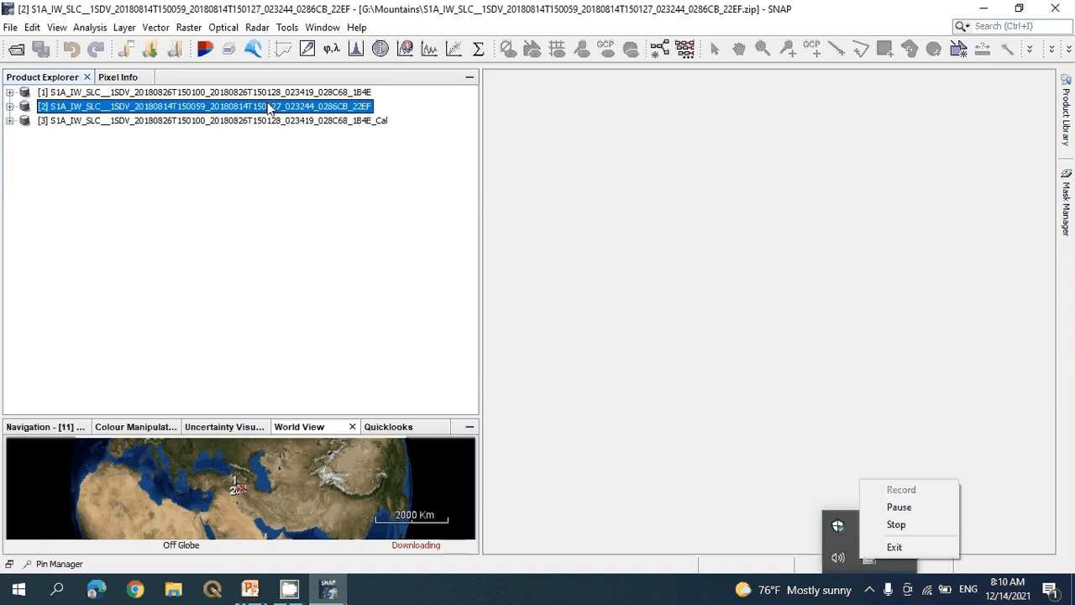
left_click(259, 28)
mouse_move(286, 71)
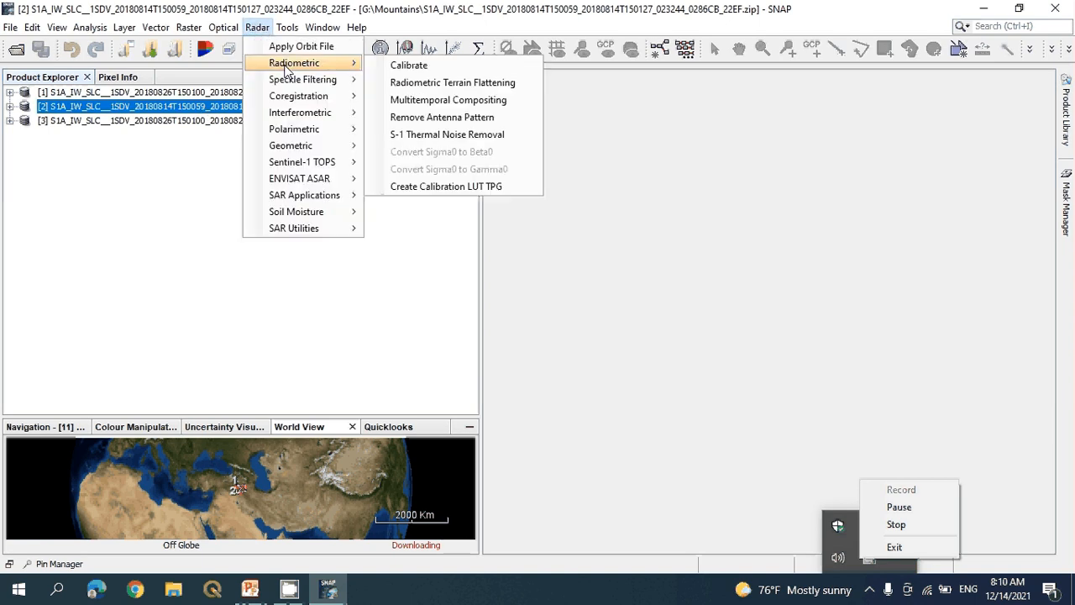
left_click(411, 66)
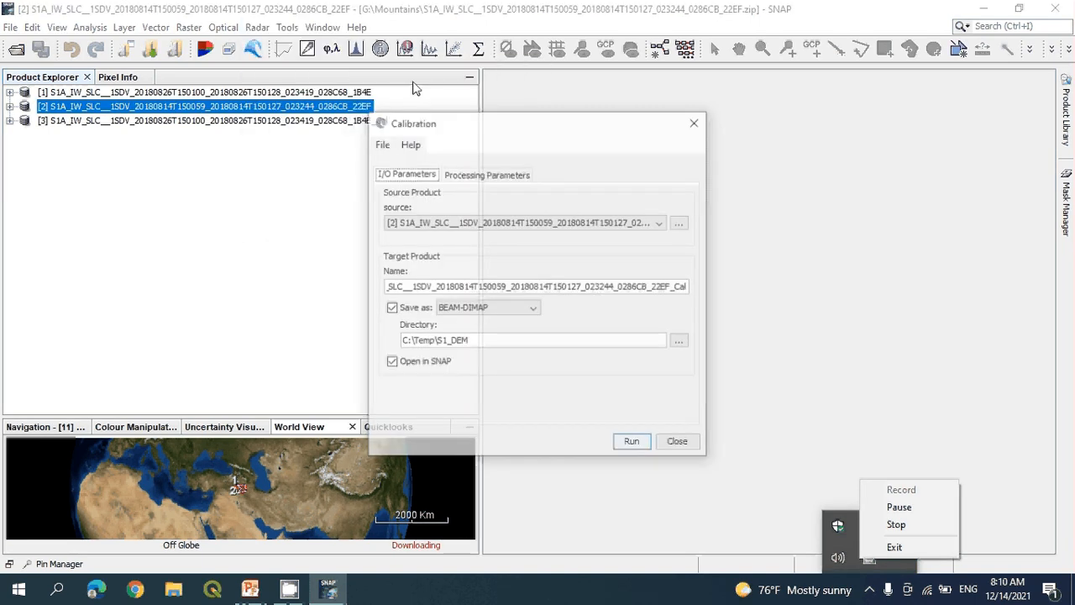
left_click(477, 173)
left_click(501, 211)
left_click(405, 174)
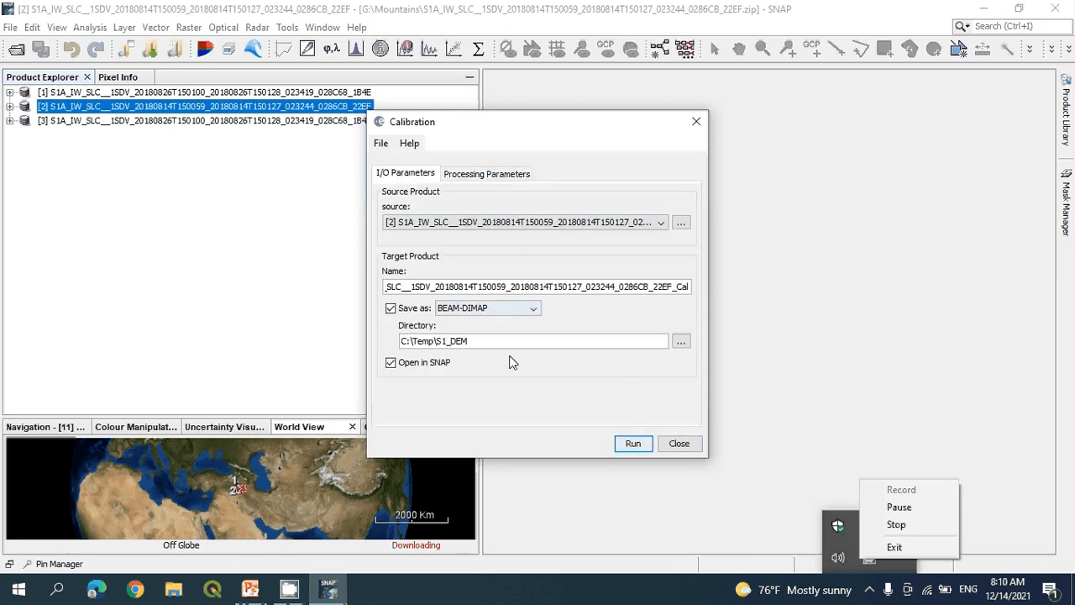
left_click(634, 444)
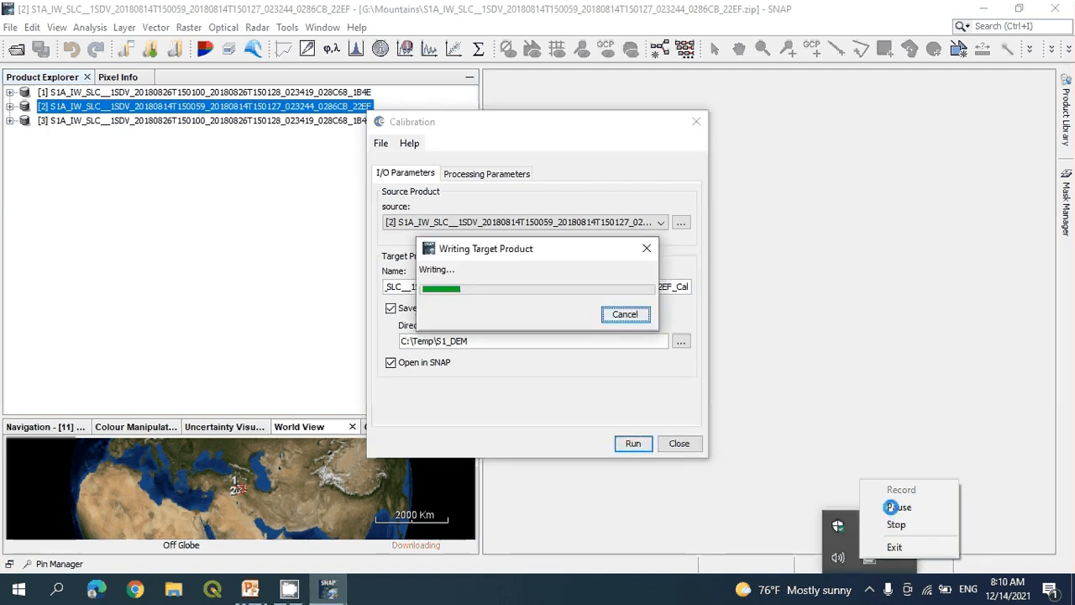
left_click(891, 507)
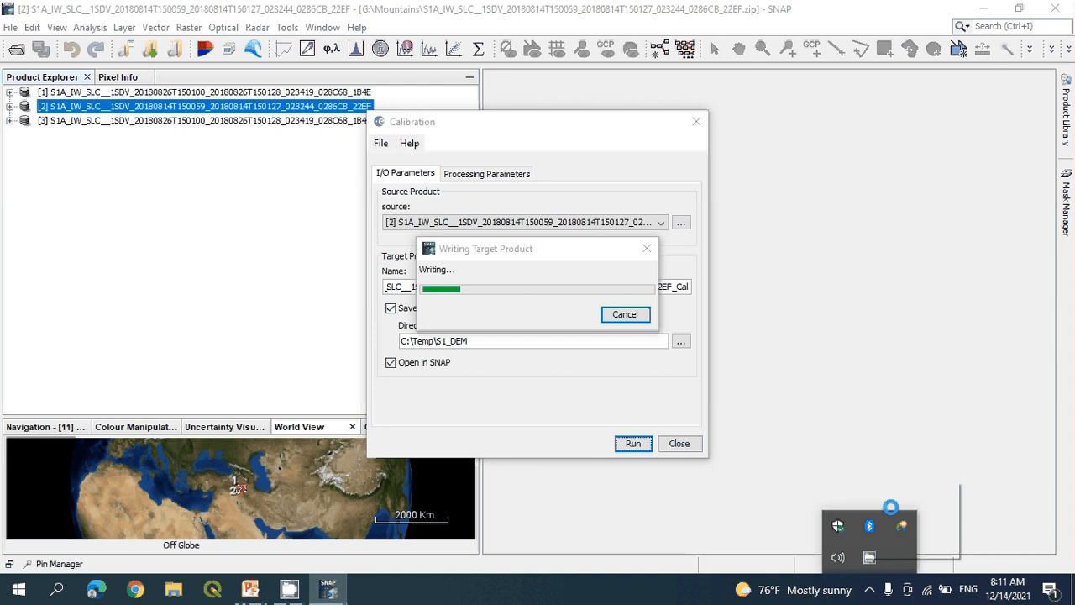
left_click(871, 593)
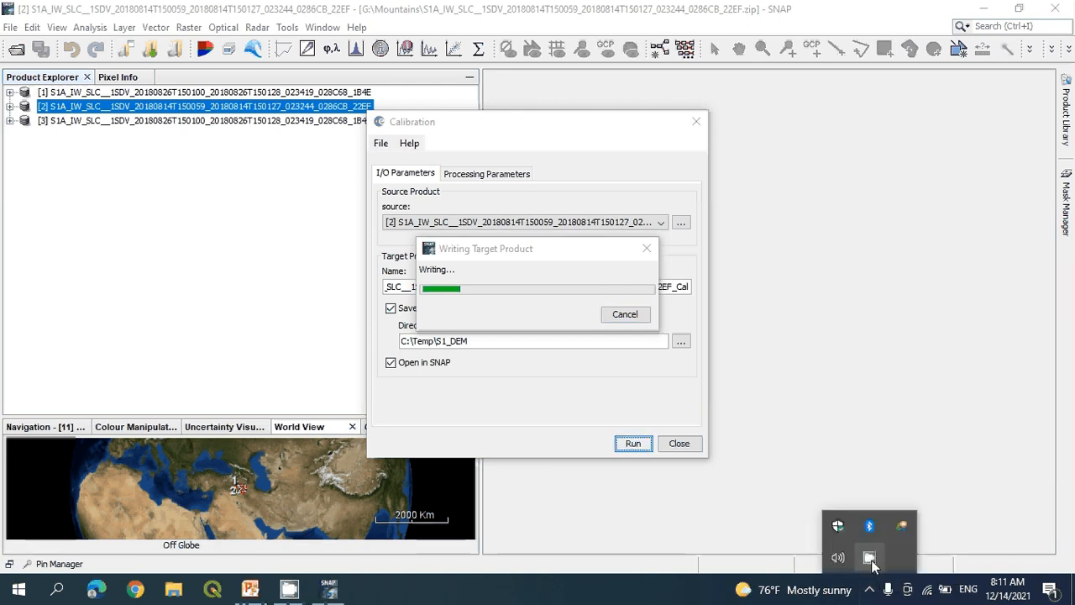
right_click(869, 558)
left_click(889, 508)
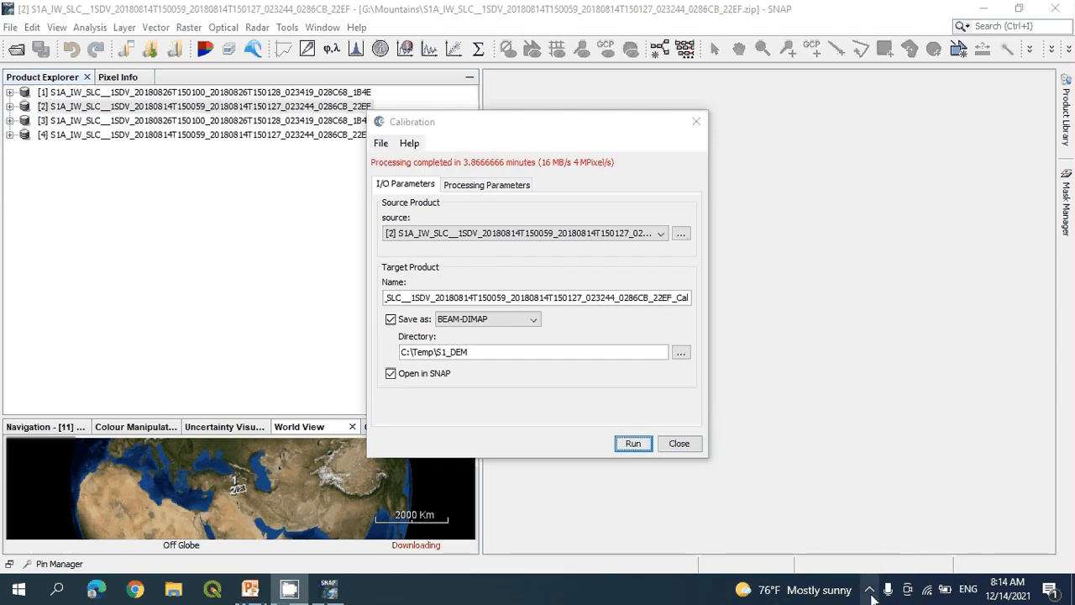
right_click(870, 558)
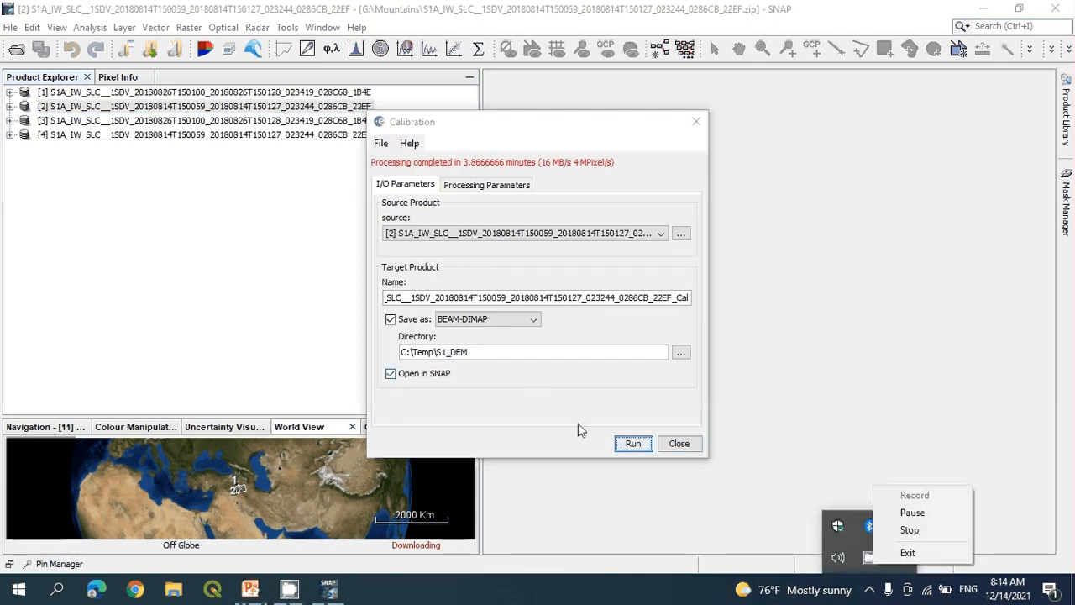
Close the finished calibration and run S-1 TOPS Deburst on the calibrated 20180826 product for VV, saving to C:\Temp\S1_DEM.
left_click(693, 445)
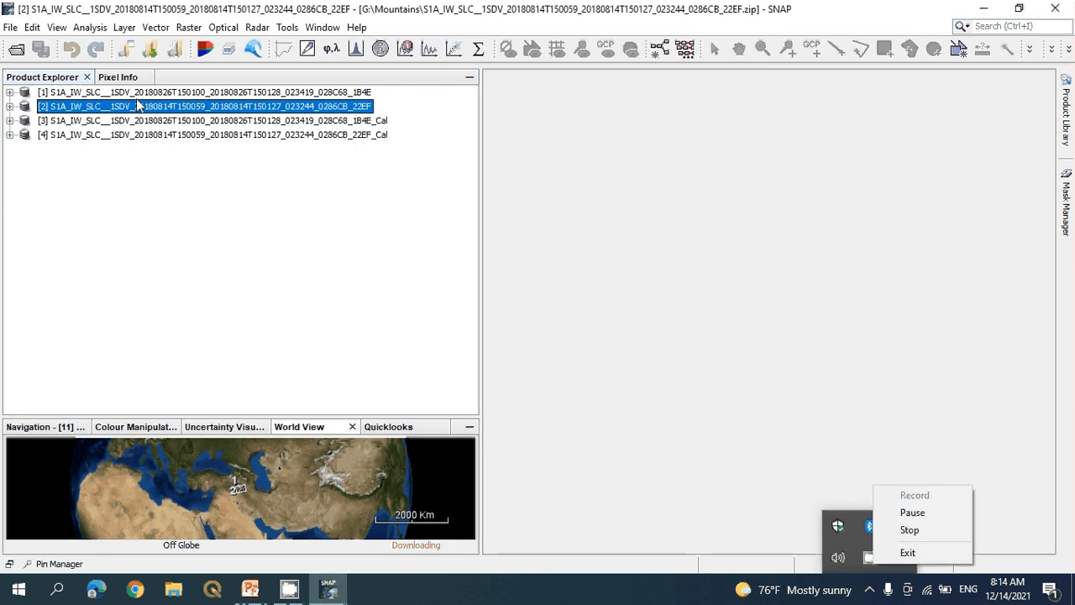
left_click(190, 122)
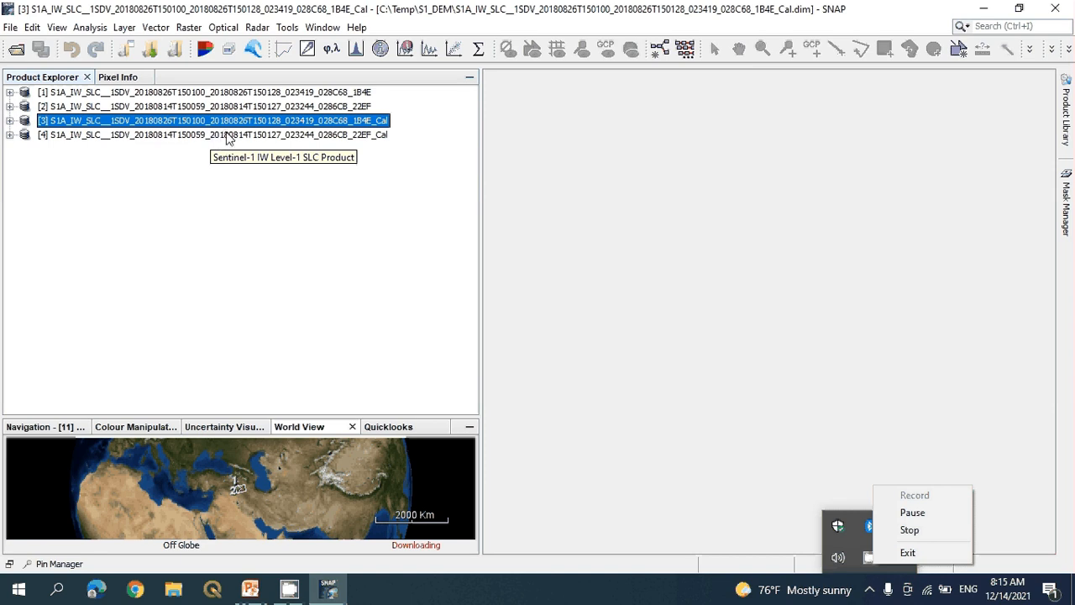
left_click(226, 136)
left_click(231, 123)
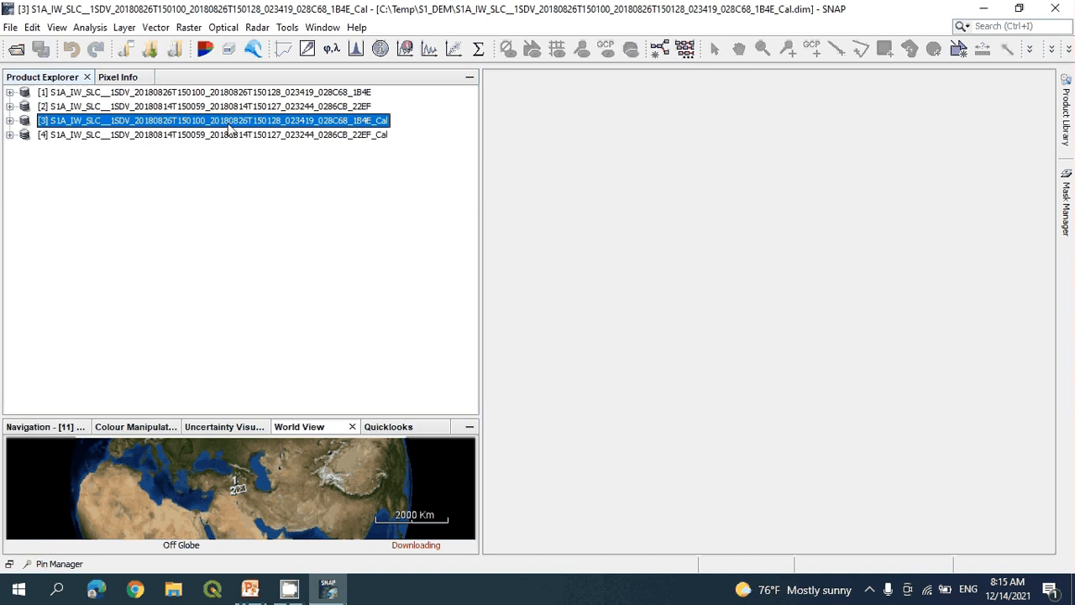
left_click(257, 28)
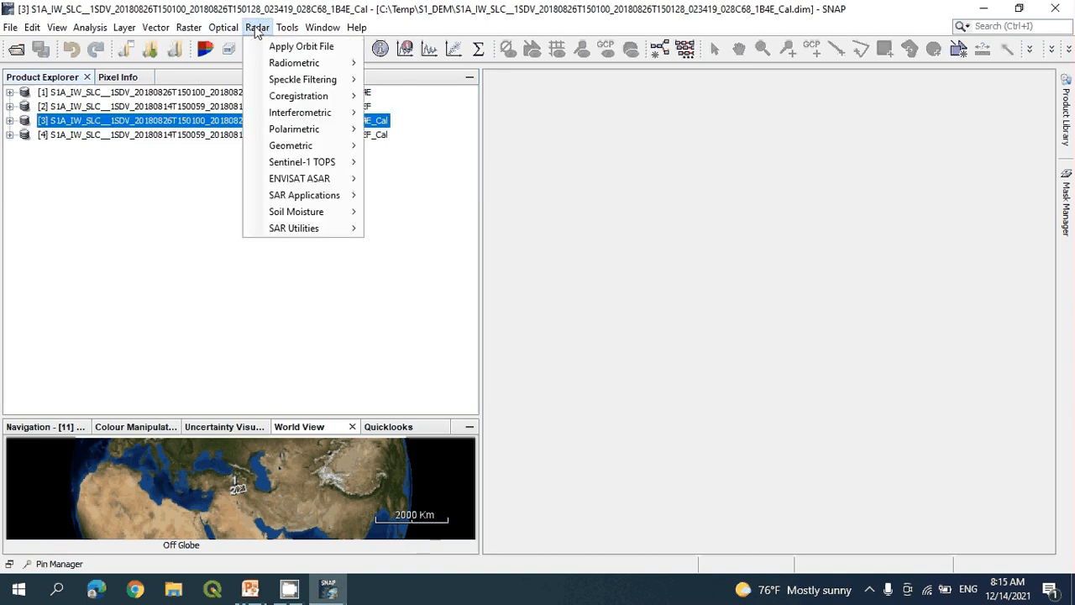
mouse_move(312, 165)
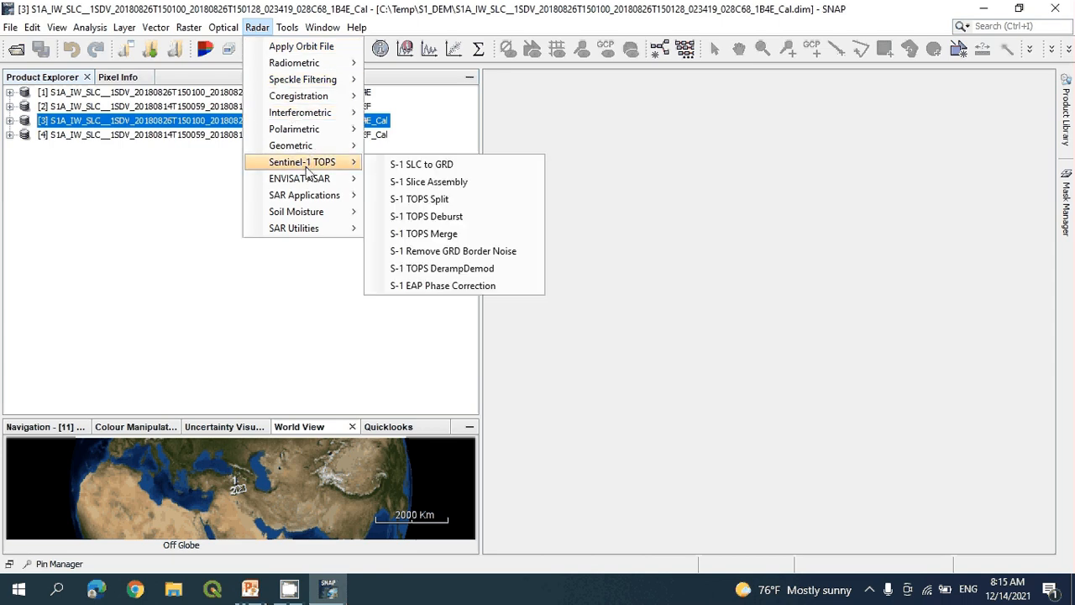
left_click(435, 218)
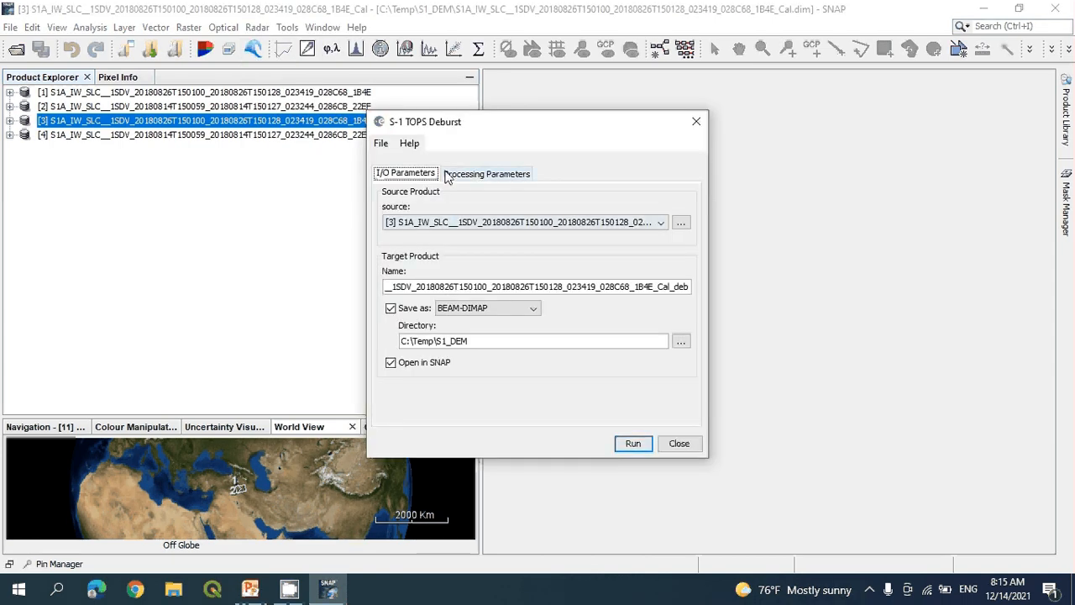
left_click(488, 175)
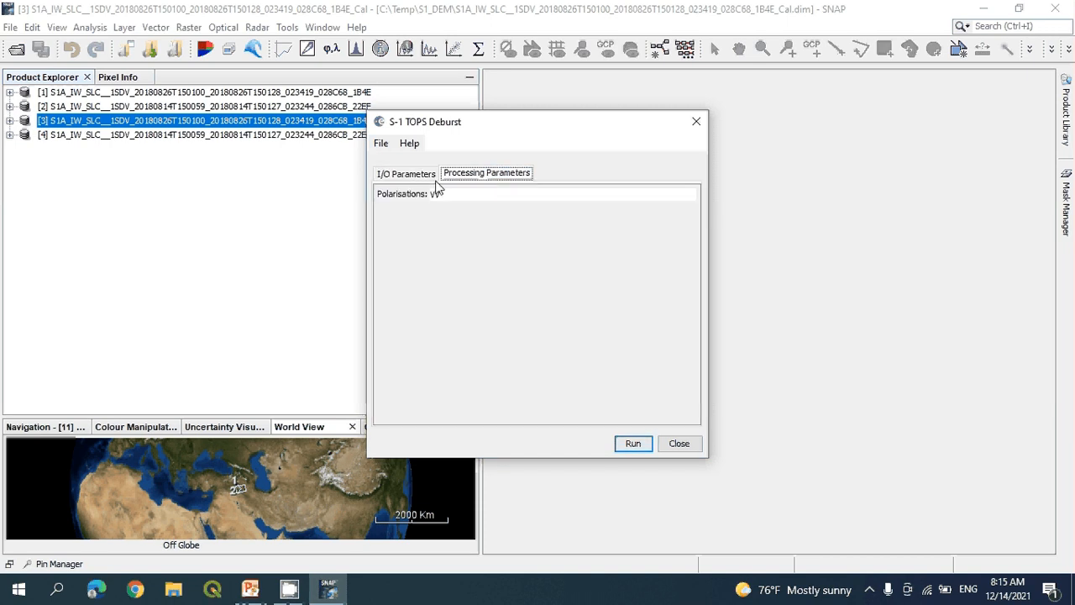
left_click(407, 175)
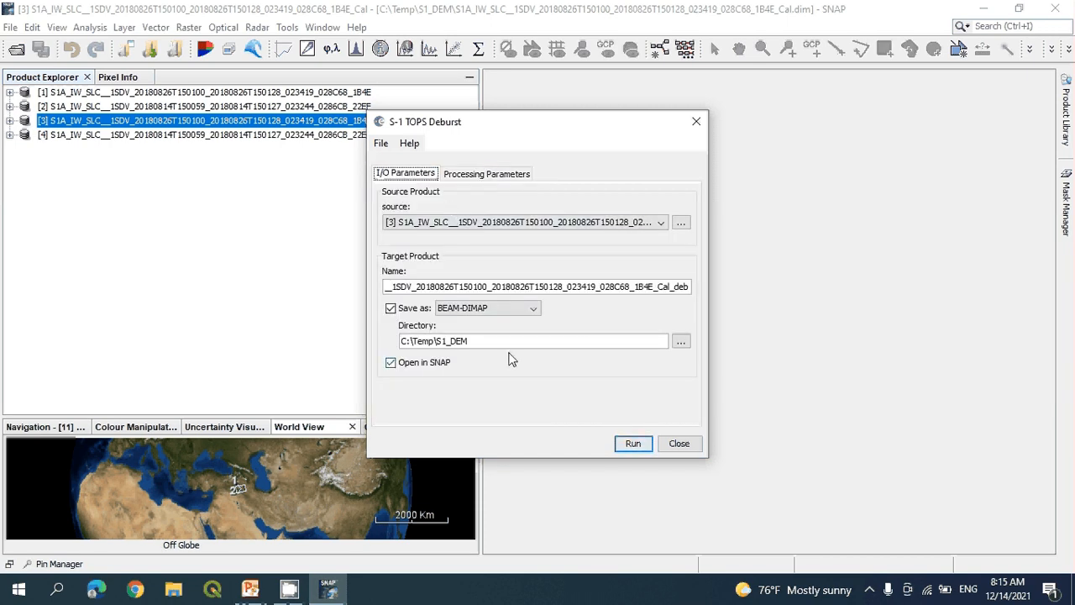
left_click(637, 444)
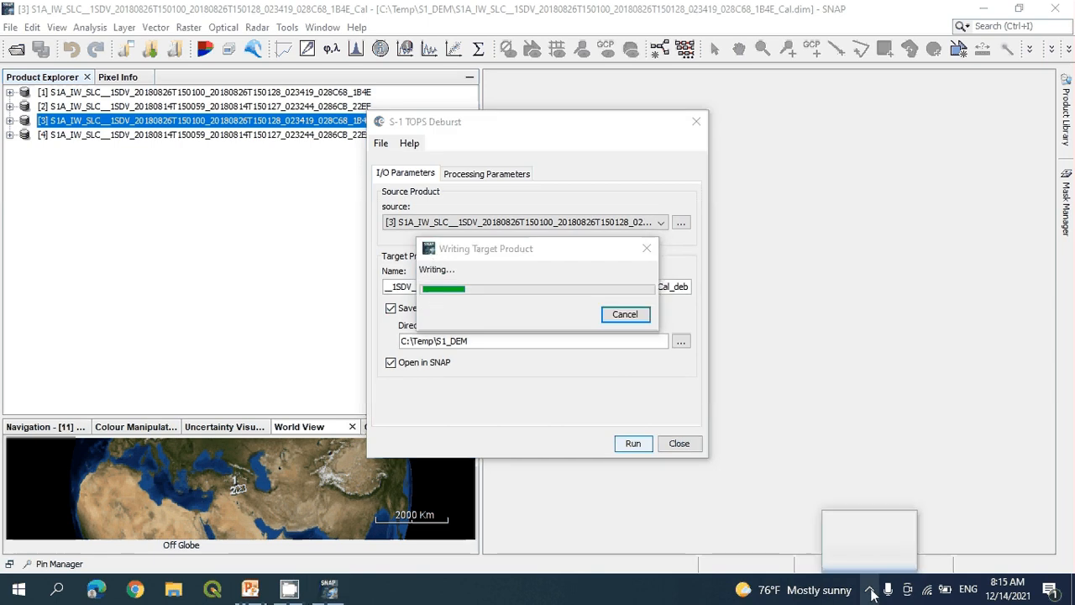
right_click(868, 557)
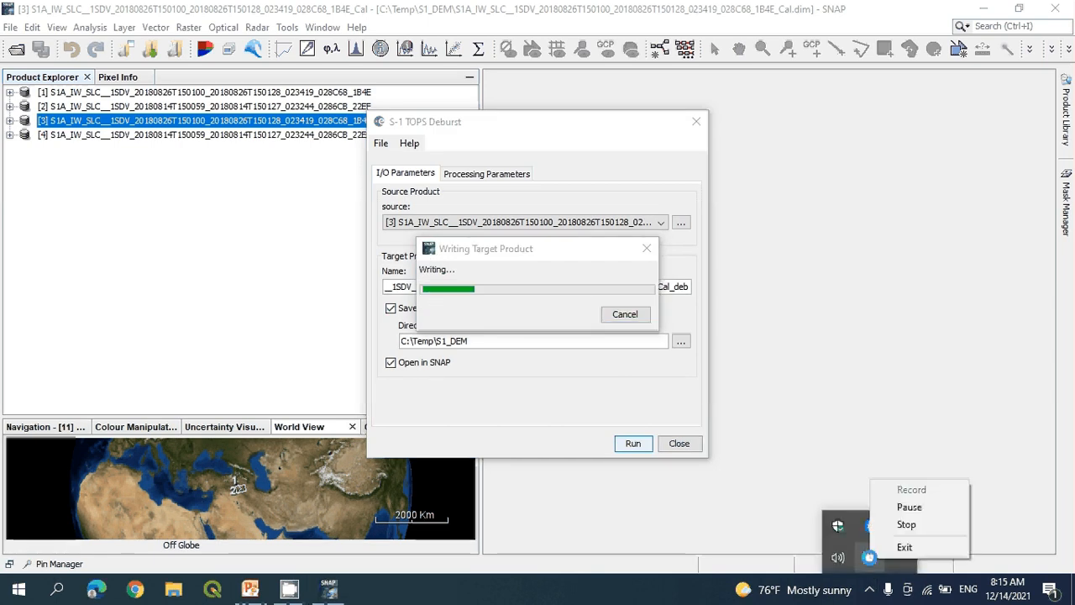
left_click(909, 507)
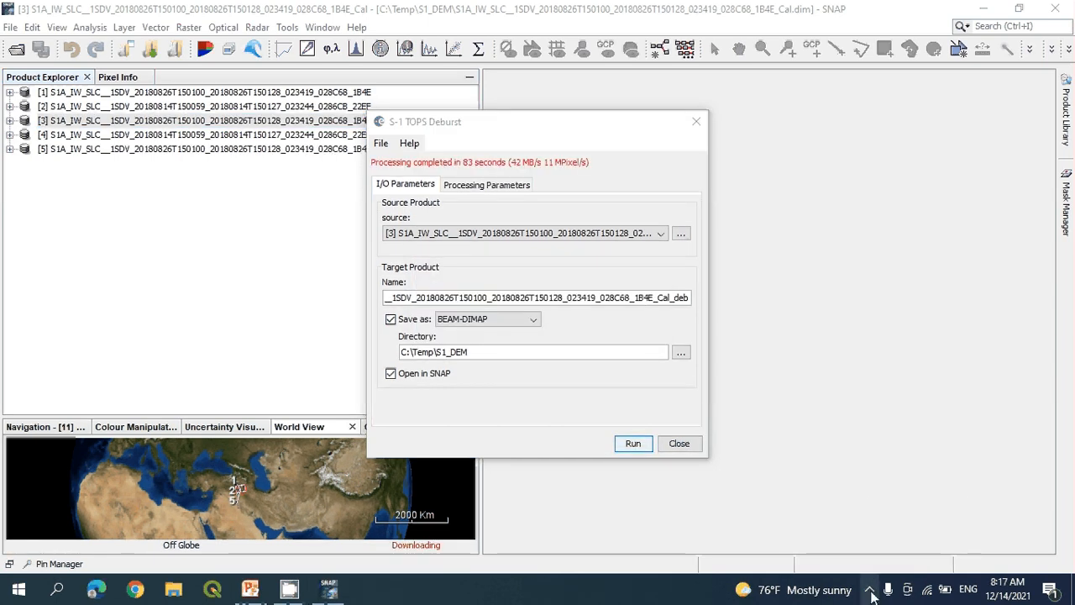
right_click(871, 558)
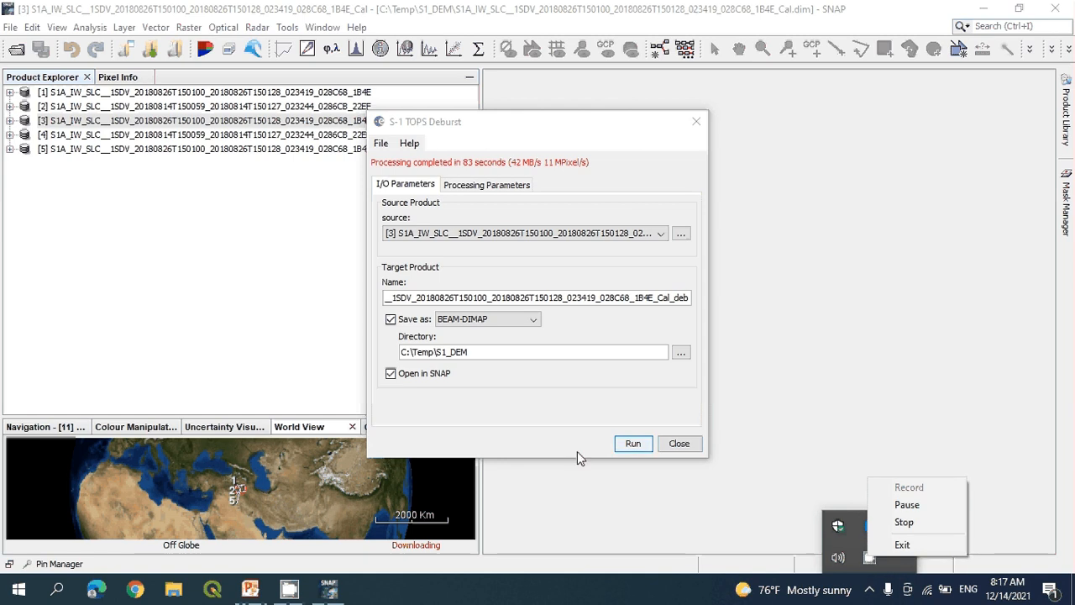
Close the finished deburst and run S-1 TOPS Deburst on the calibrated 20180814 product for VV, saving as BEAM-DIMAP to C:\Temp\S1_DEM.
left_click(697, 445)
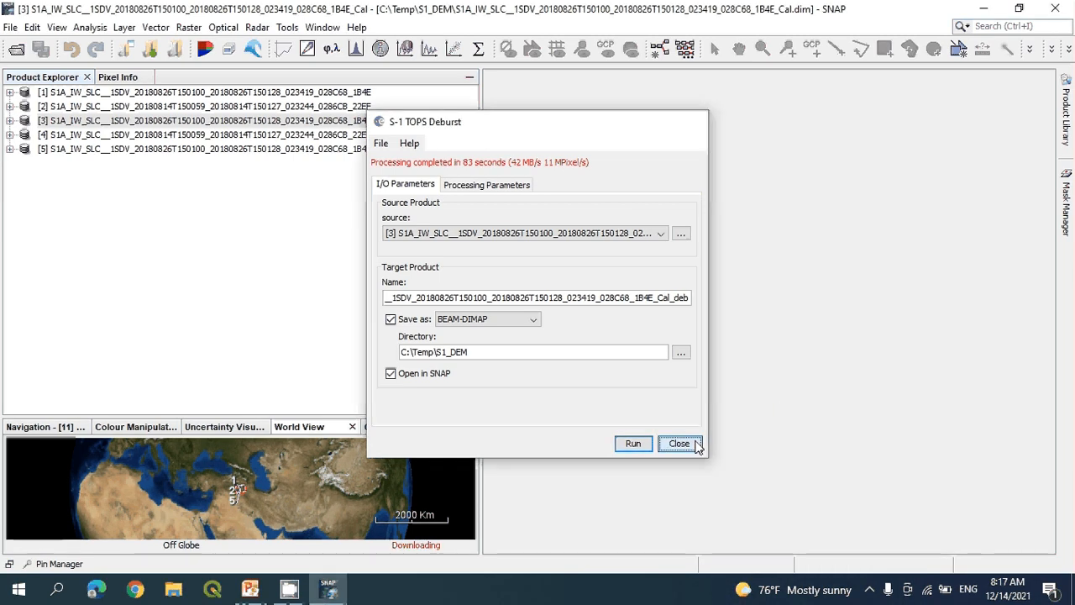
left_click(678, 444)
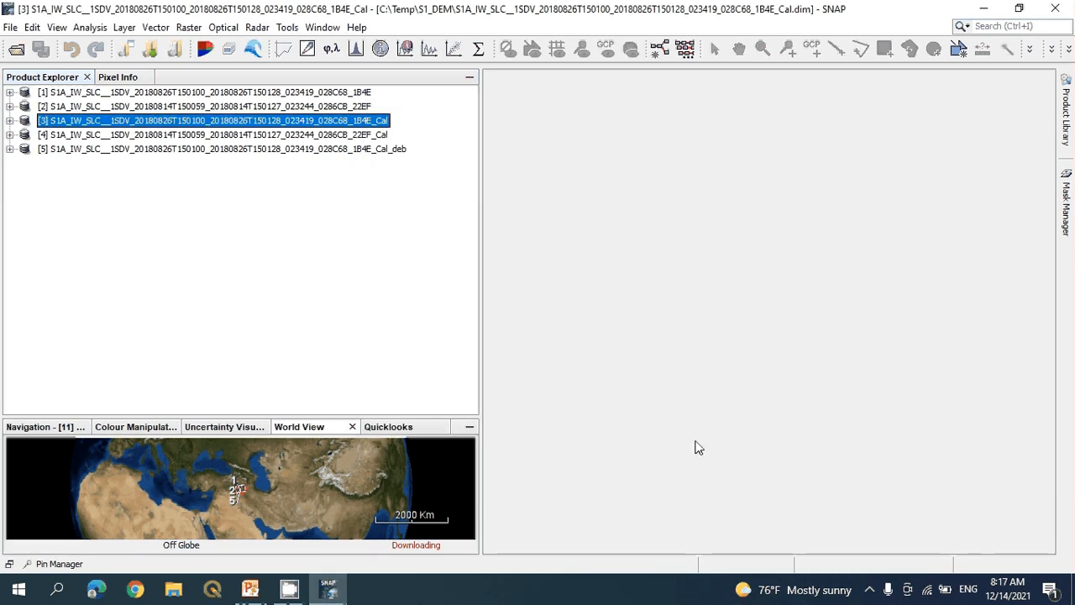
left_click(198, 137)
left_click(254, 28)
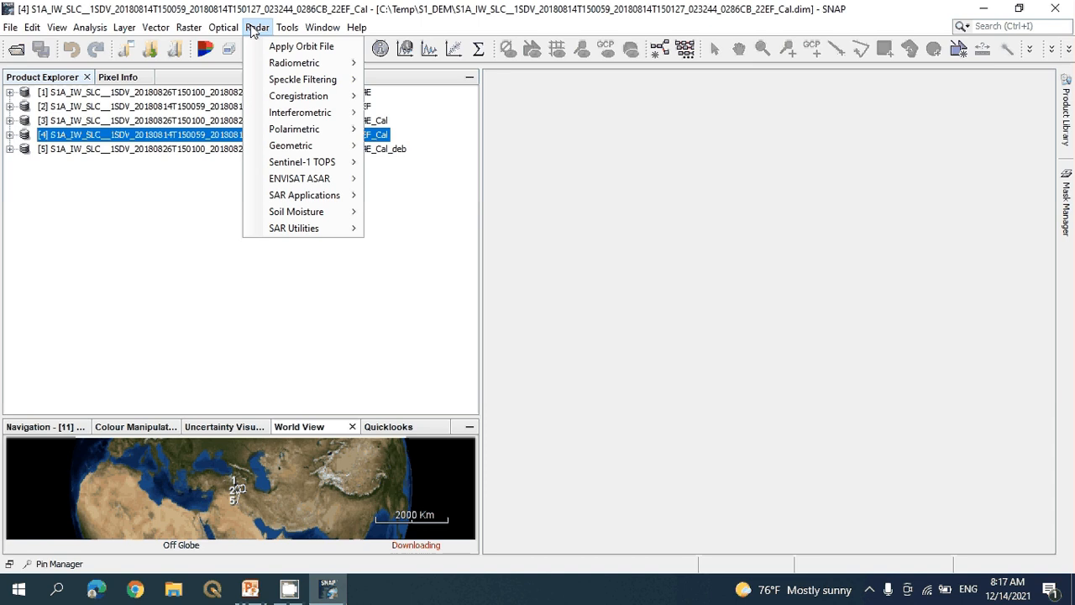
mouse_move(306, 162)
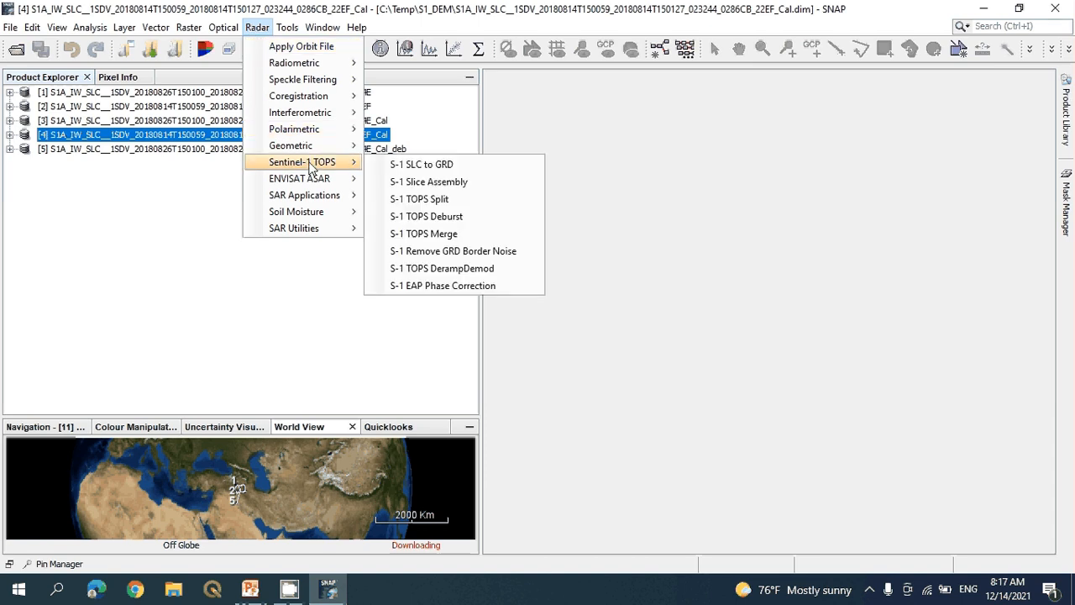
left_click(450, 220)
left_click(471, 177)
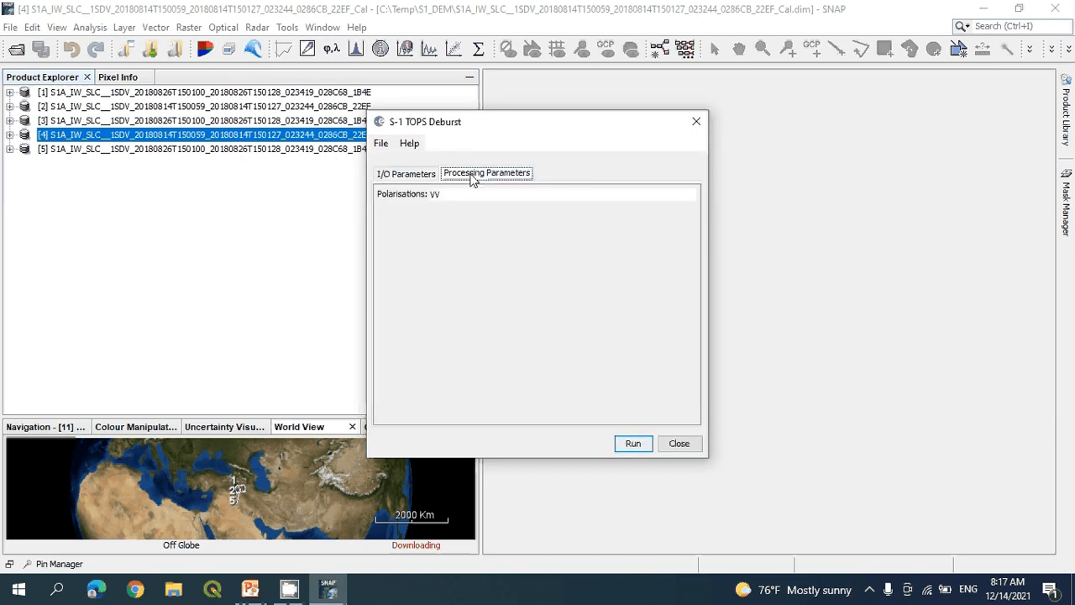
left_click(395, 175)
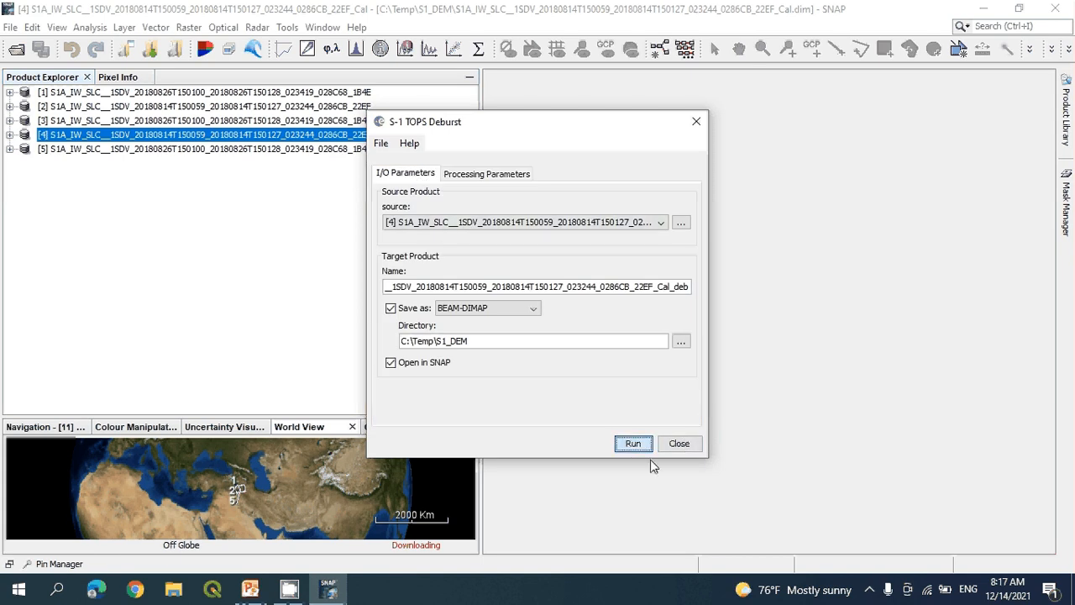
left_click(869, 589)
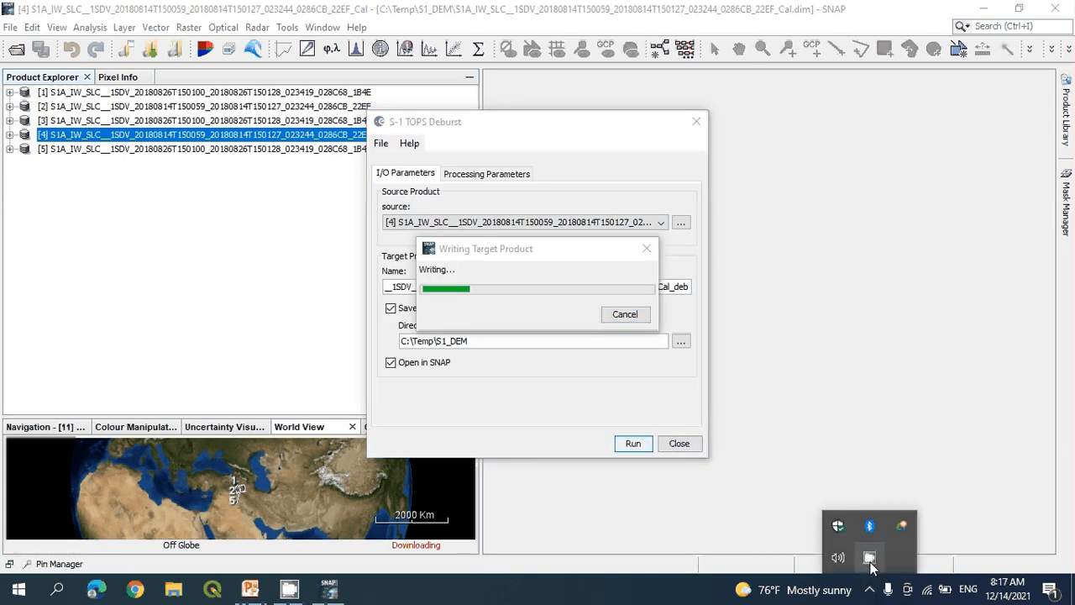
right_click(870, 558)
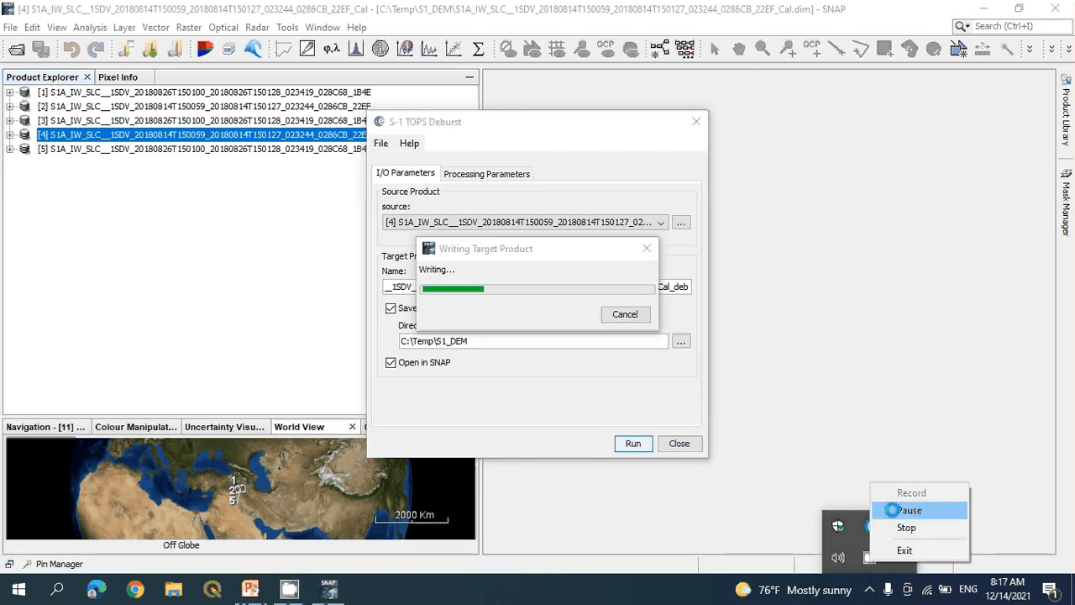
left_click(892, 510)
left_click(911, 492)
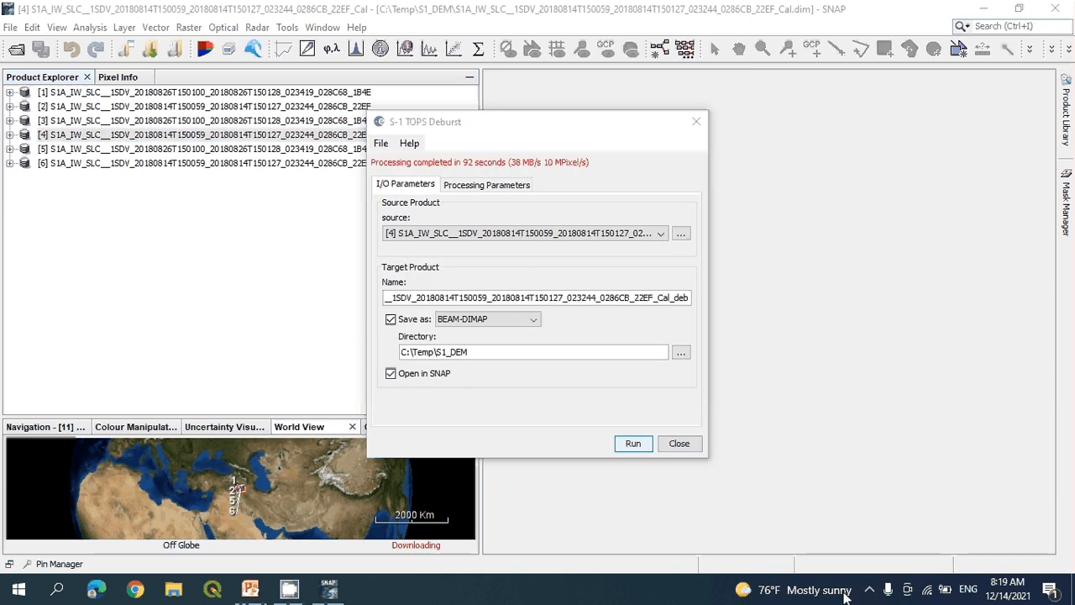
left_click(870, 591)
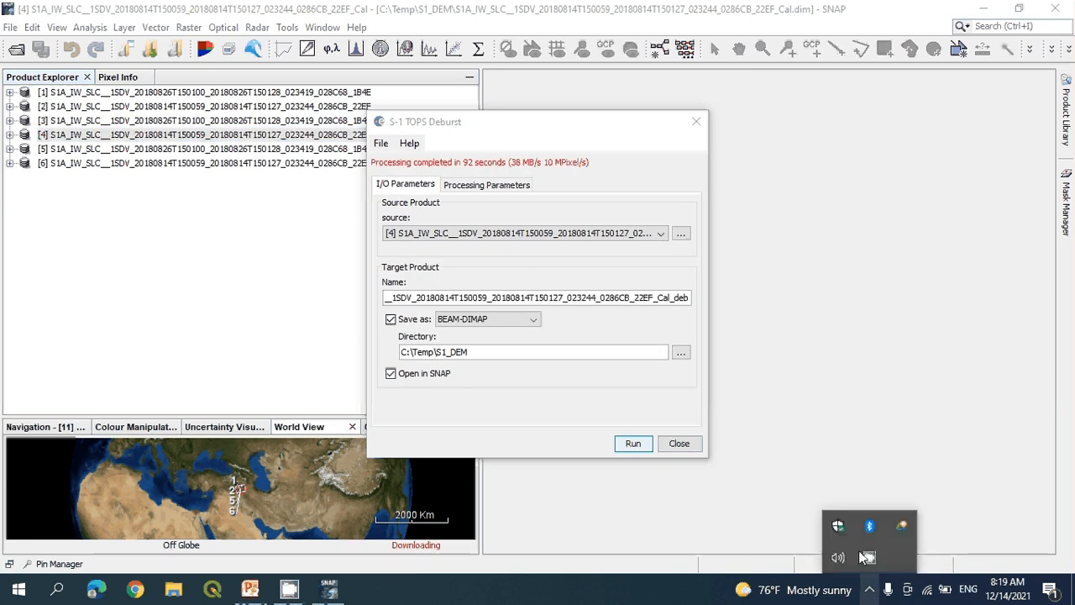
right_click(868, 559)
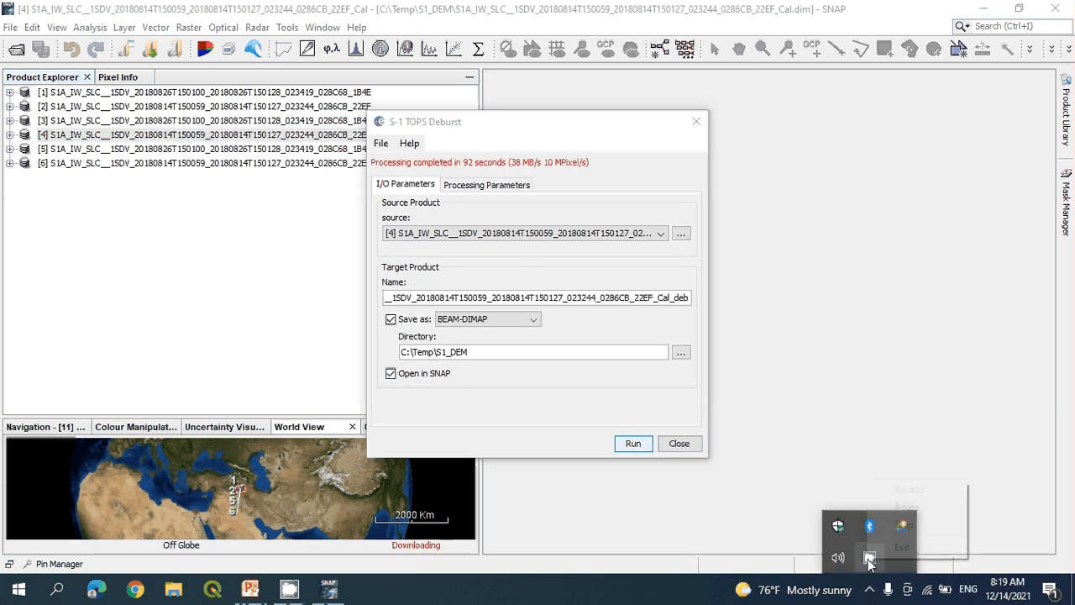
left_click(690, 521)
Close the finished deburst and try the Single Product Speckle Filter on the debursted 20180826 product with the Lee filter on Sigma0_VV.
left_click(679, 444)
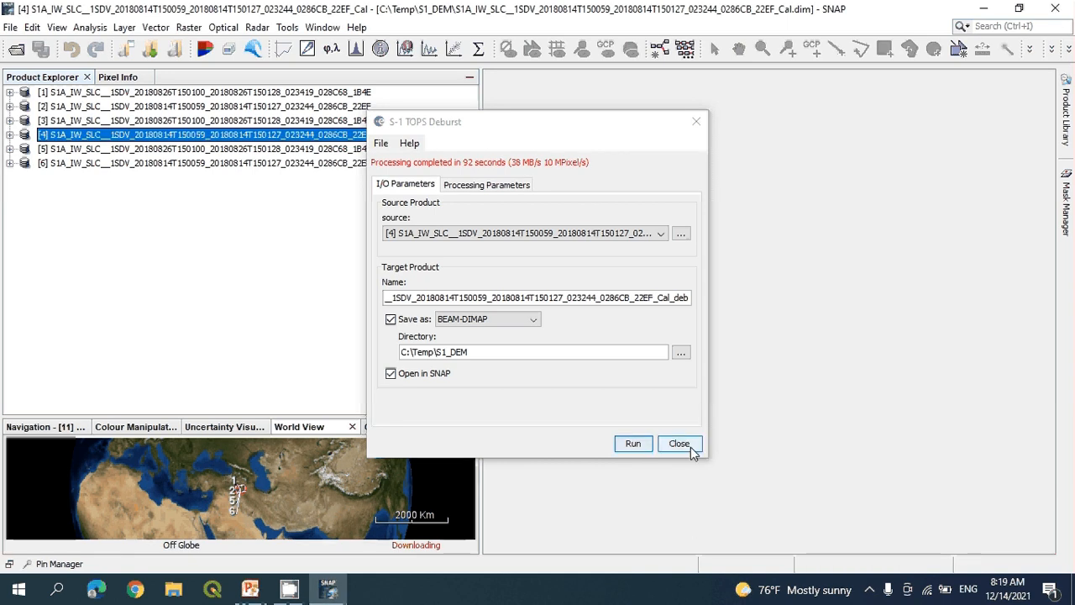
left_click(260, 149)
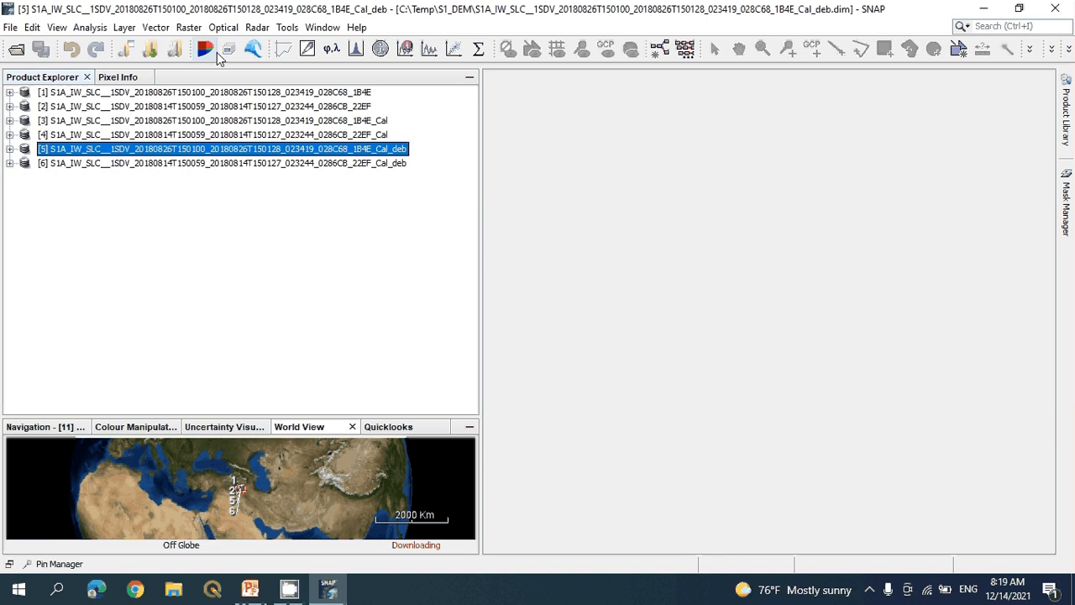
left_click(257, 29)
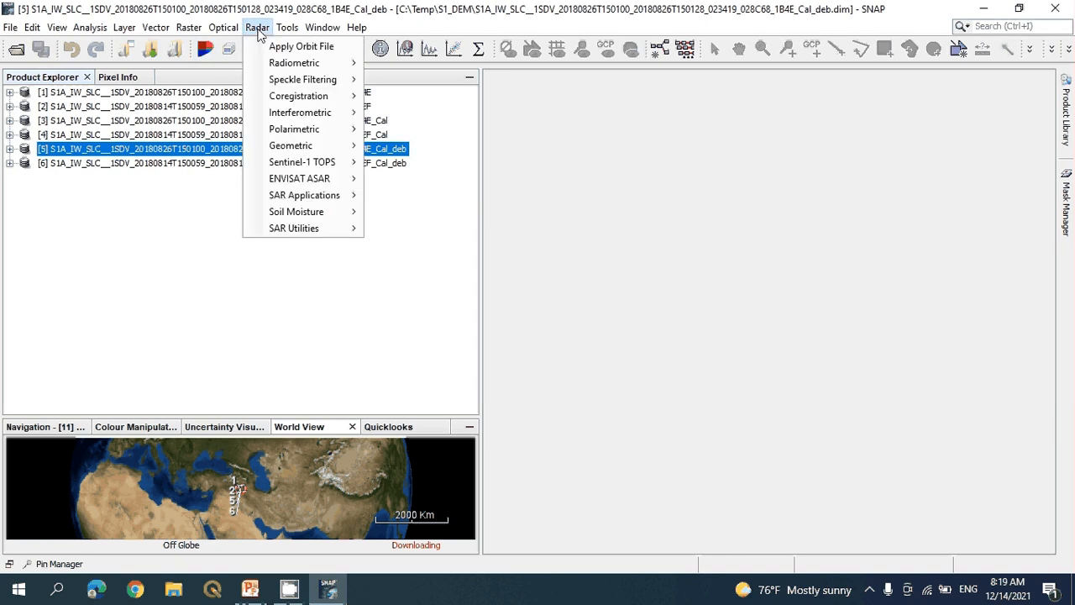
mouse_move(291, 84)
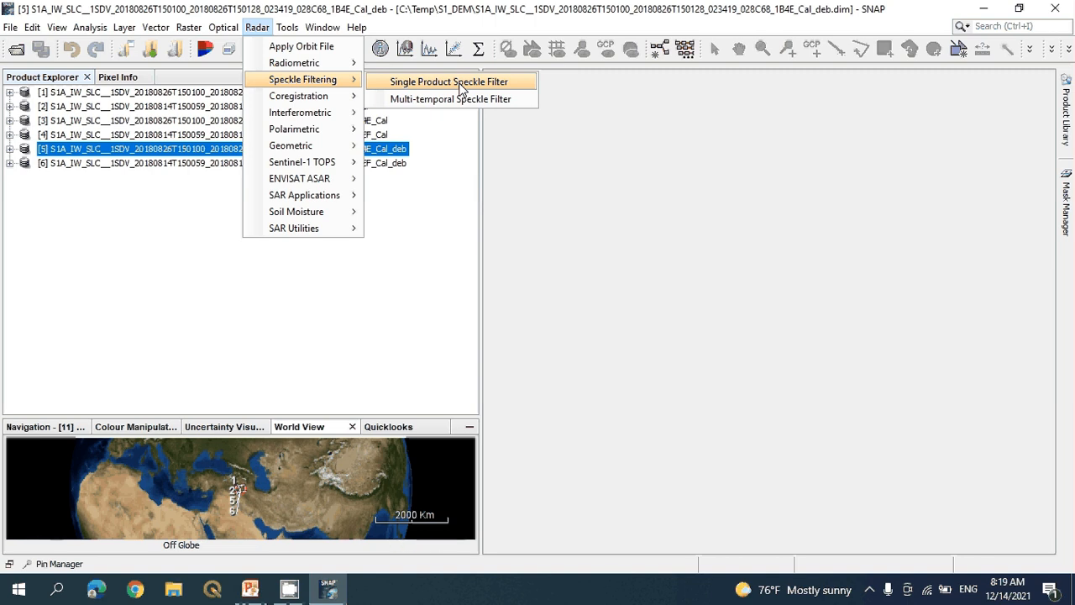
left_click(461, 84)
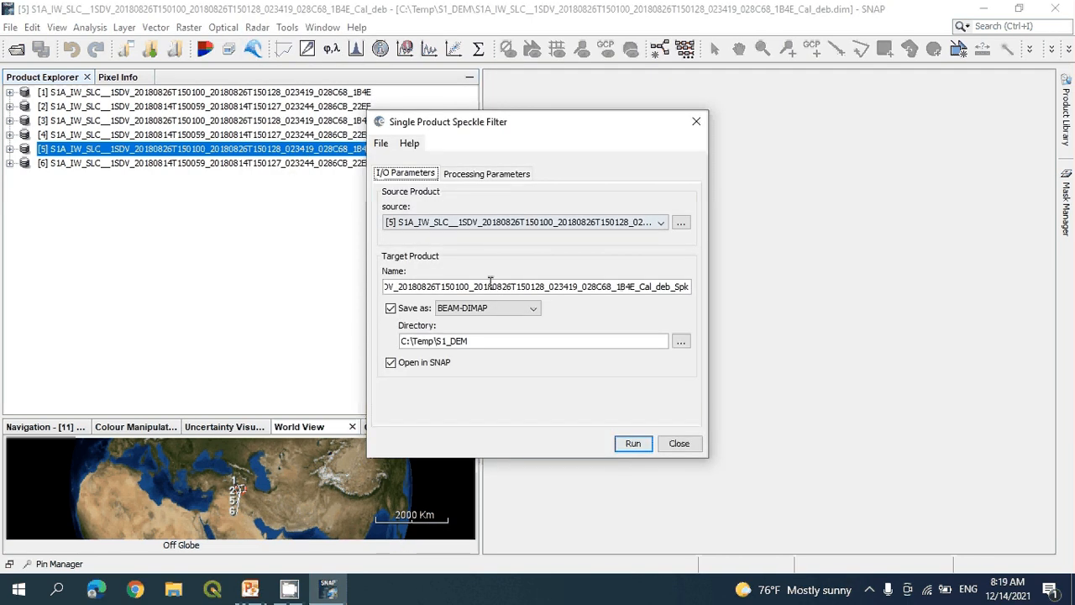
left_click(481, 173)
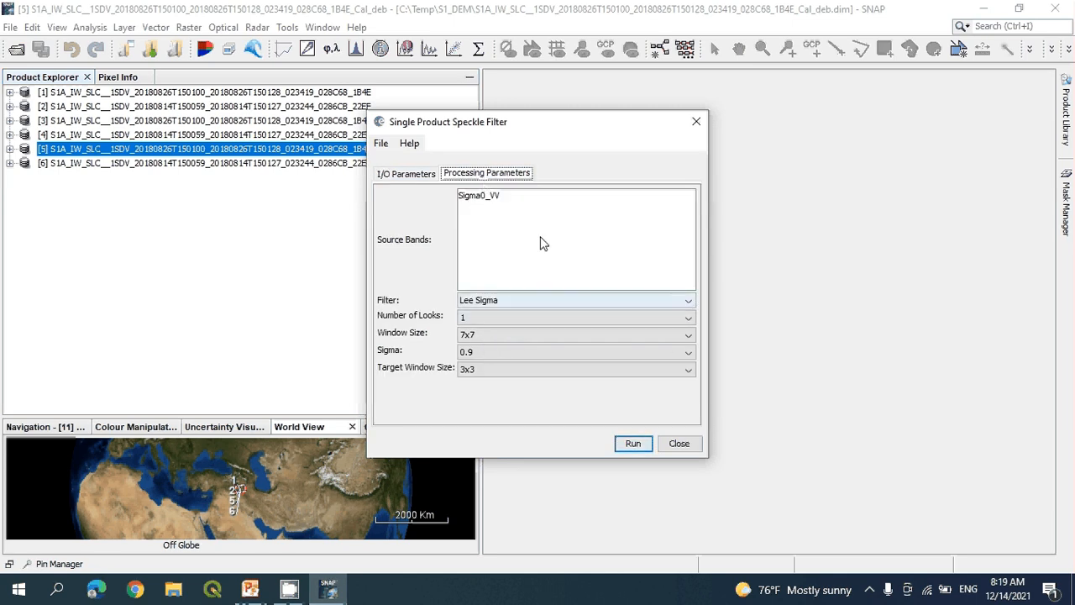
left_click(687, 301)
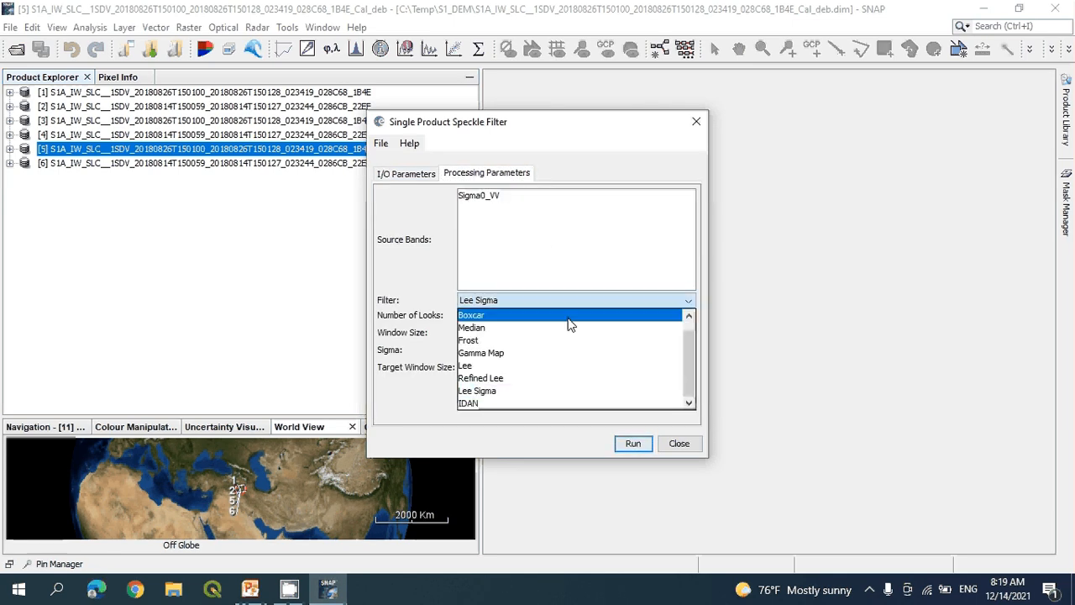
left_click(479, 366)
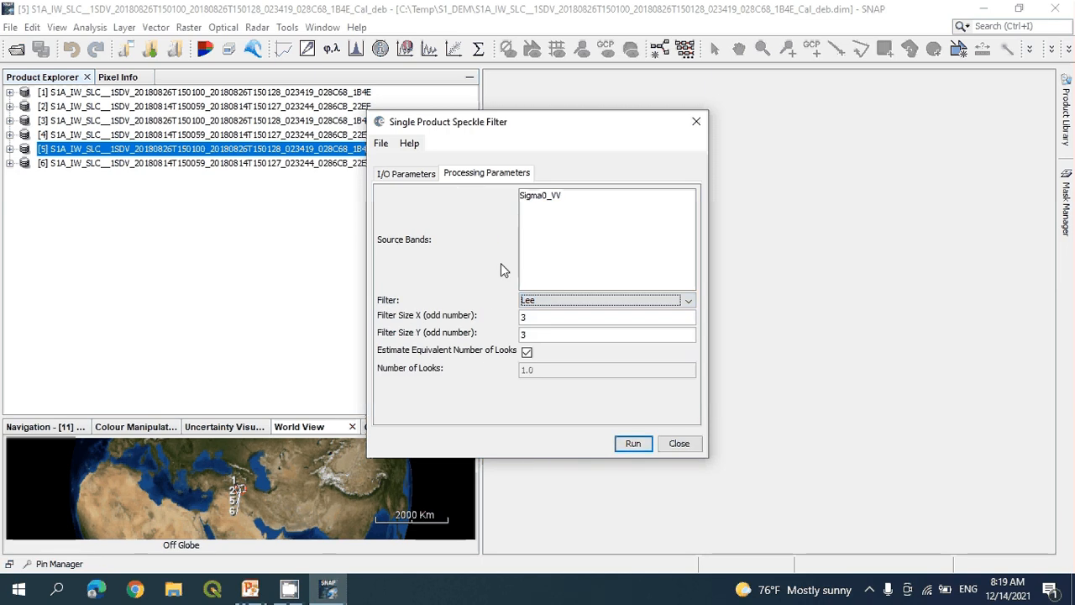
left_click(546, 198)
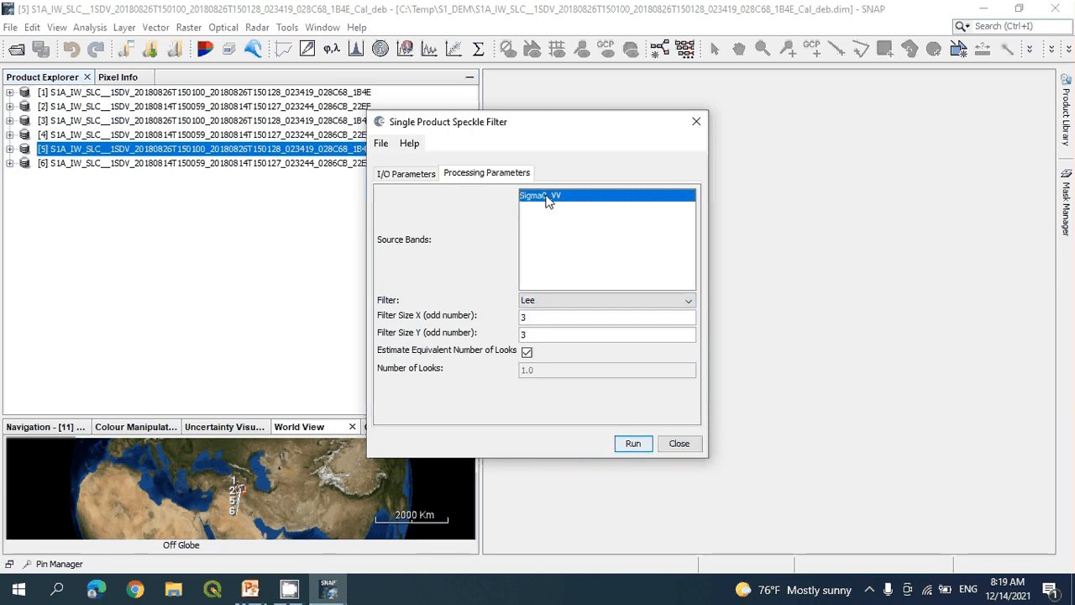
left_click(636, 445)
left_click(871, 587)
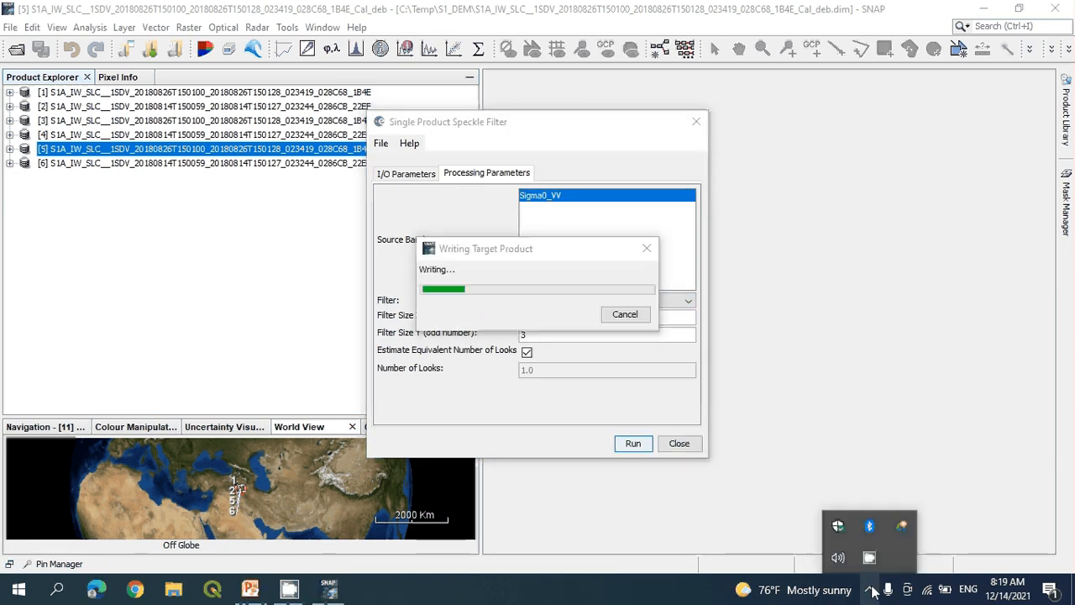
right_click(869, 557)
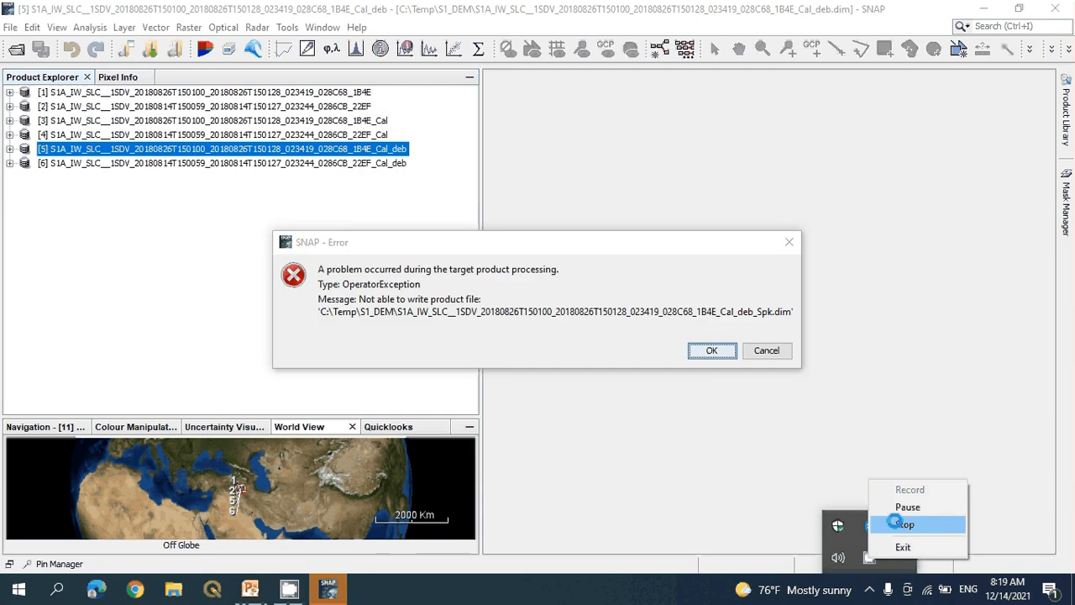
left_click(896, 509)
left_click(892, 491)
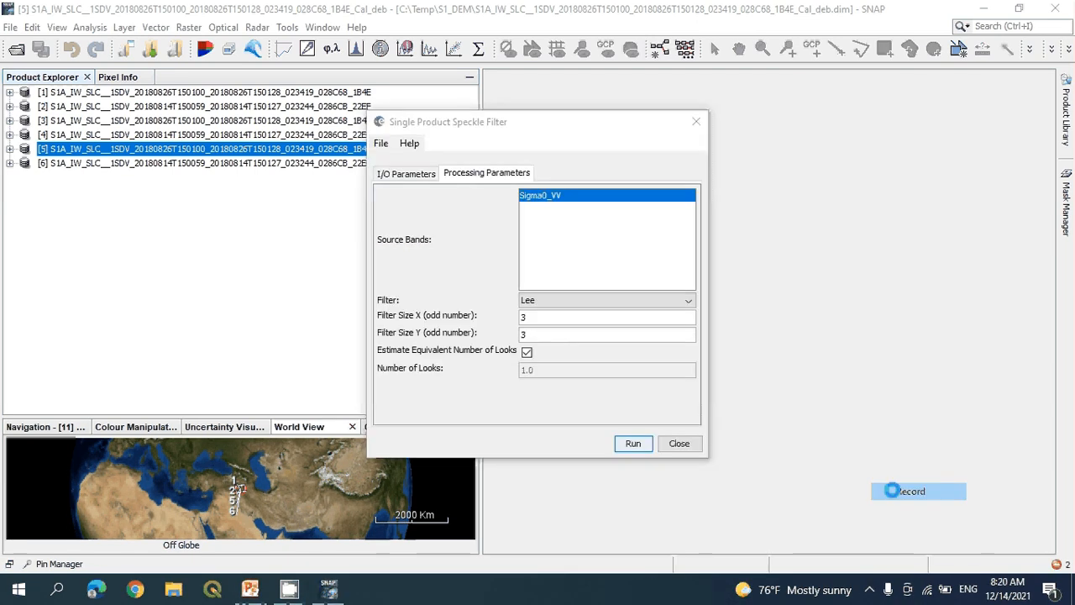
left_click(870, 589)
right_click(868, 556)
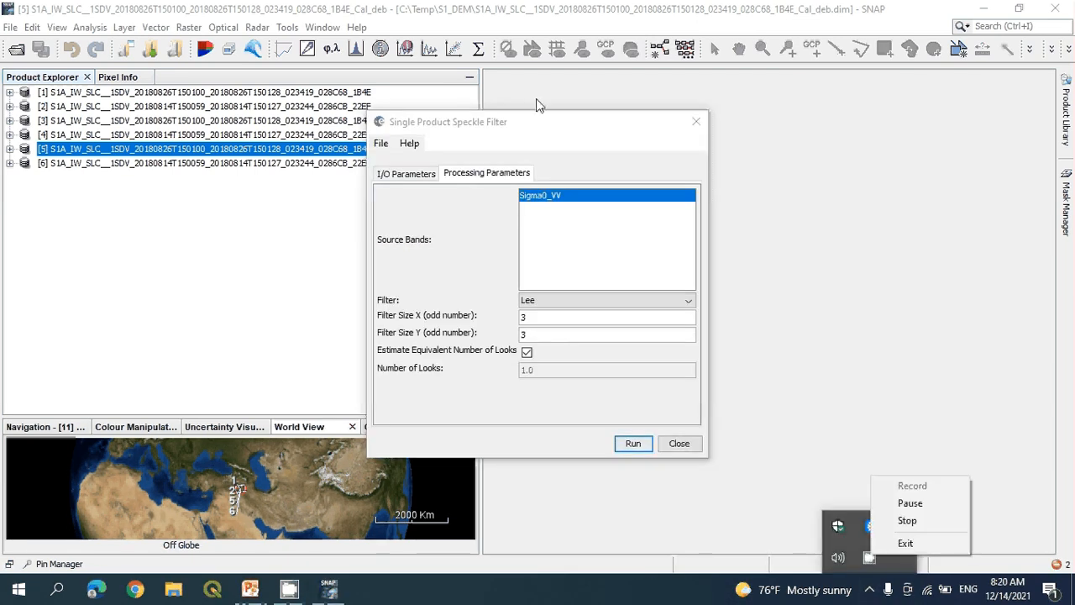
Change the target product name's ending to Spk3 and run the speckle filter again on the debursted 20180826 product.
left_click(415, 176)
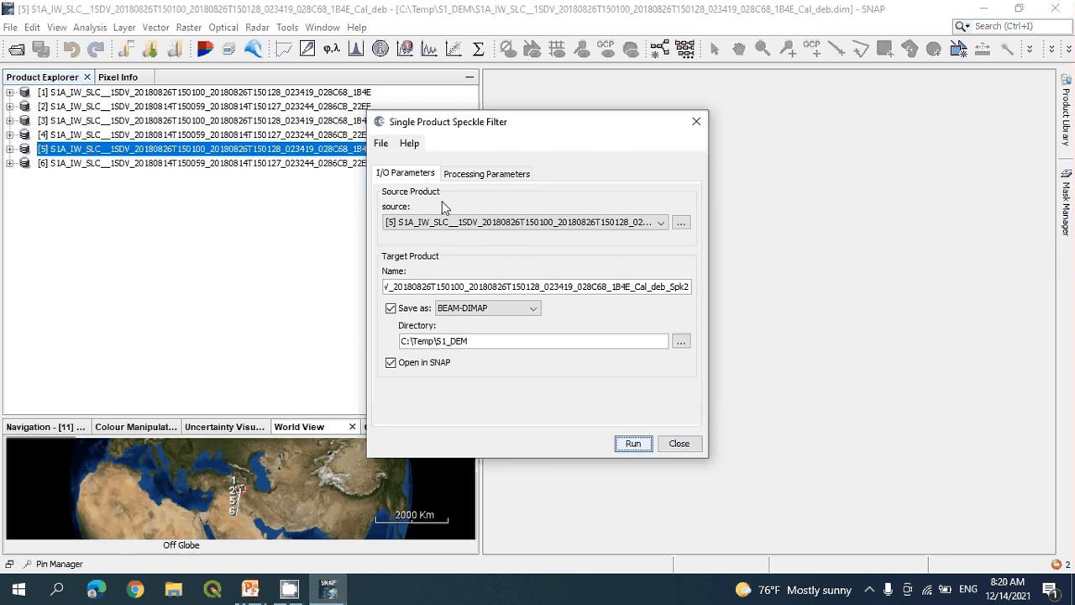
left_click(687, 286)
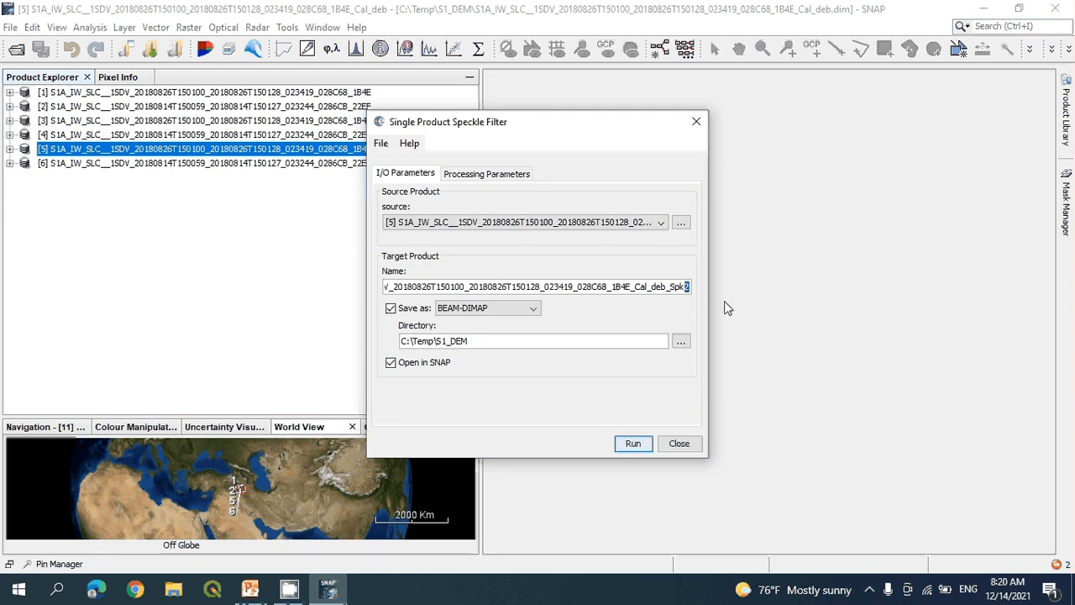
type("3")
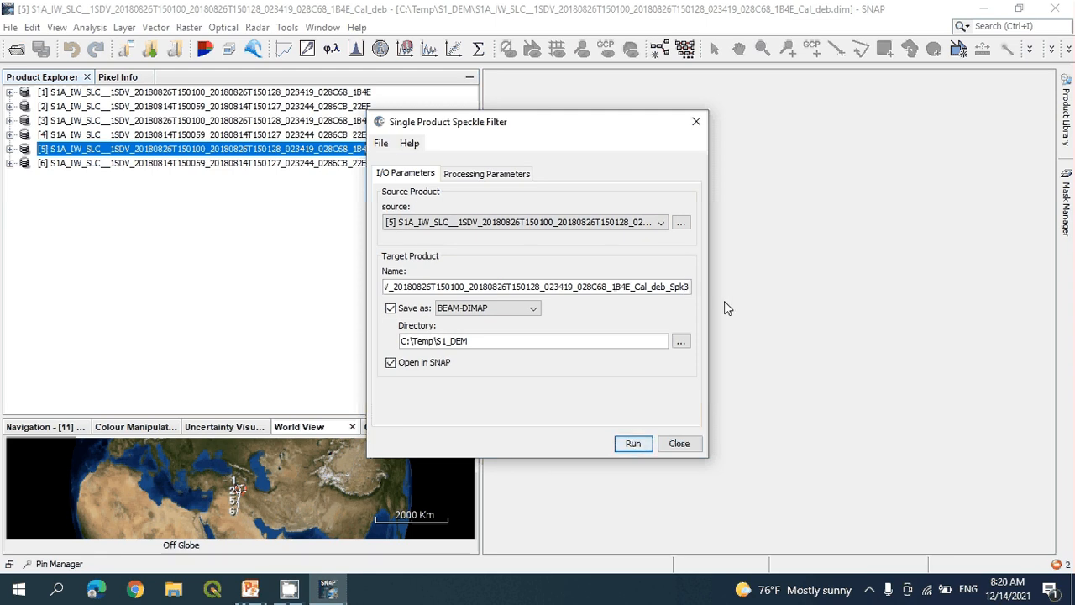
left_click(634, 444)
left_click(870, 589)
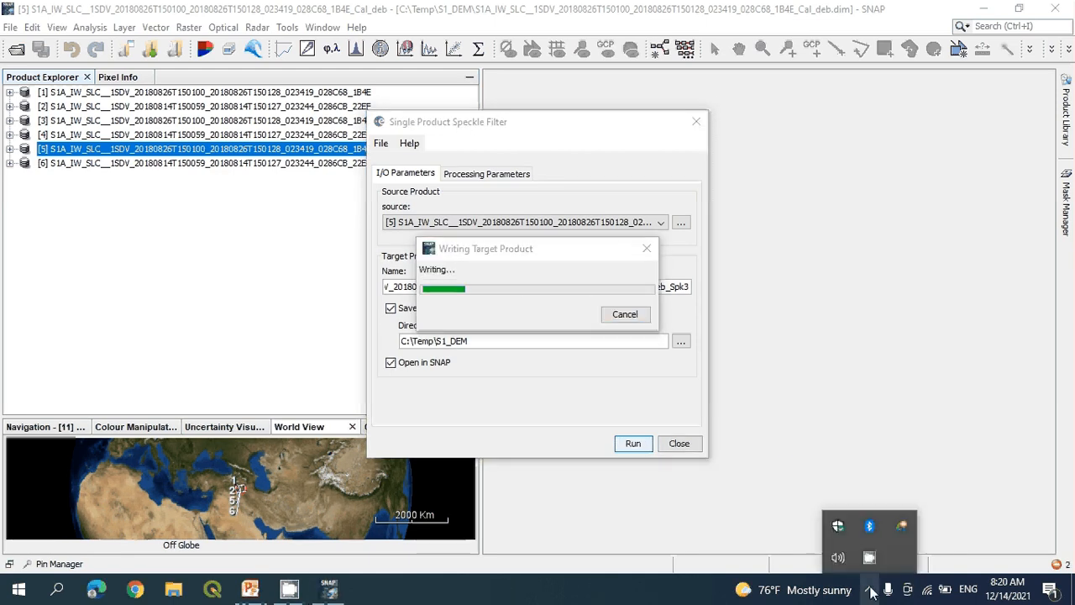
right_click(869, 557)
left_click(878, 513)
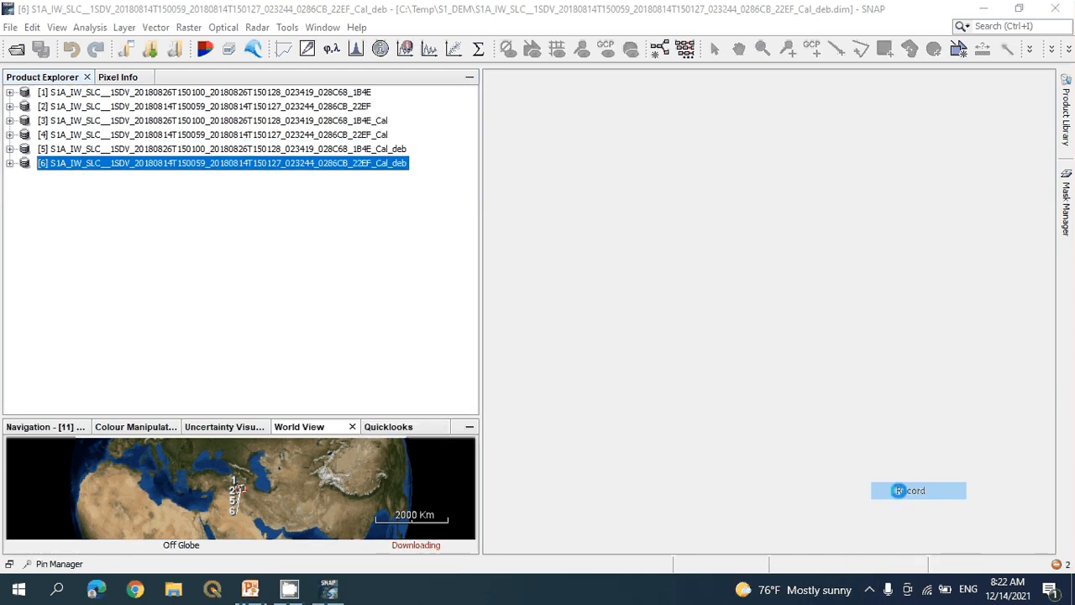
left_click(870, 592)
right_click(870, 557)
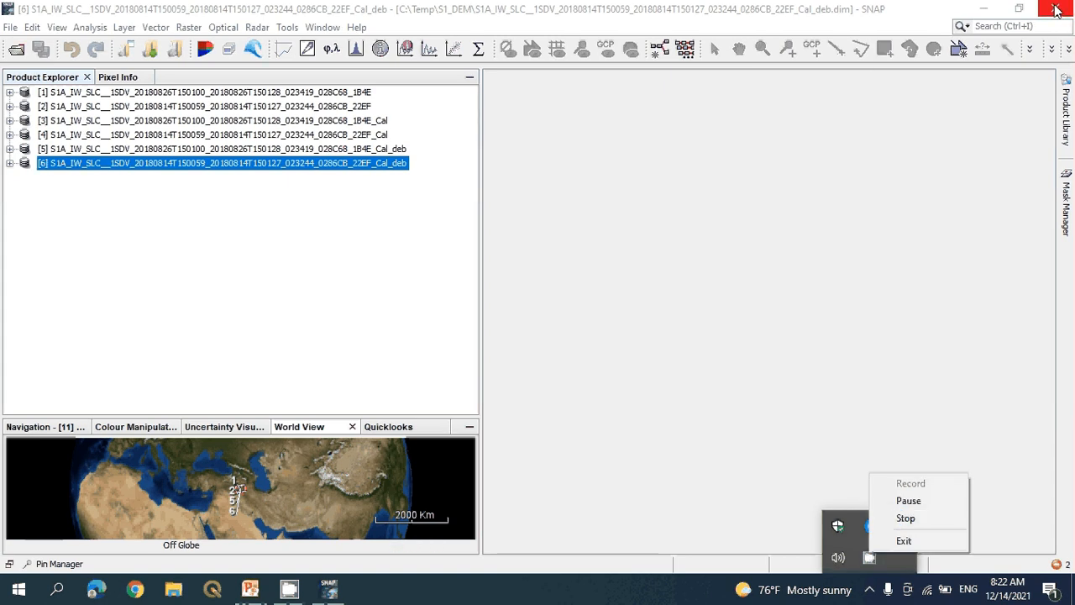
Close the debursted 20180814 product and all the remaining open products.
left_click(10, 28)
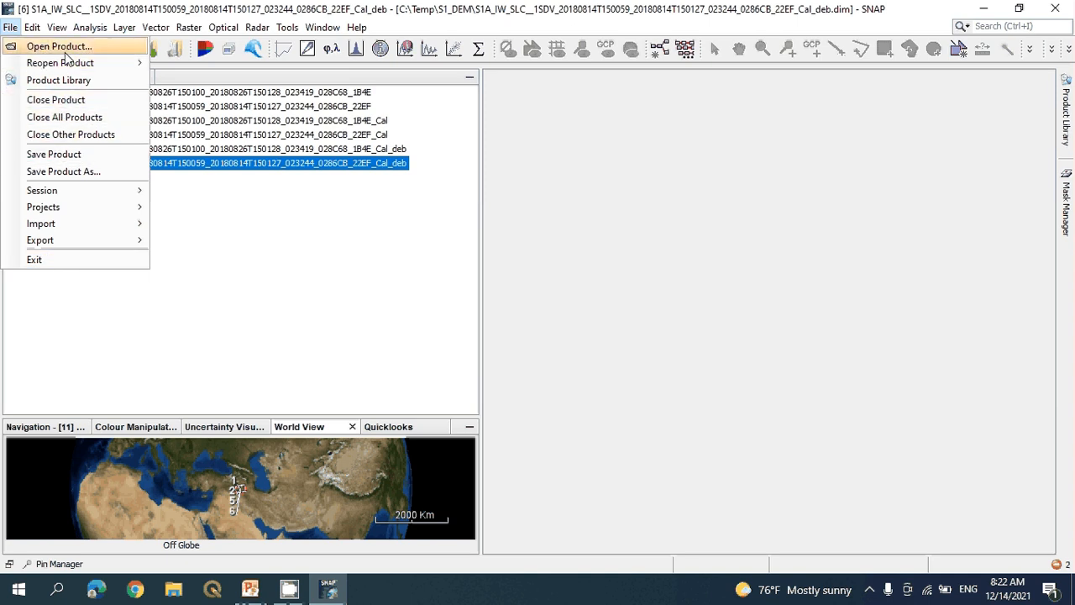
left_click(67, 104)
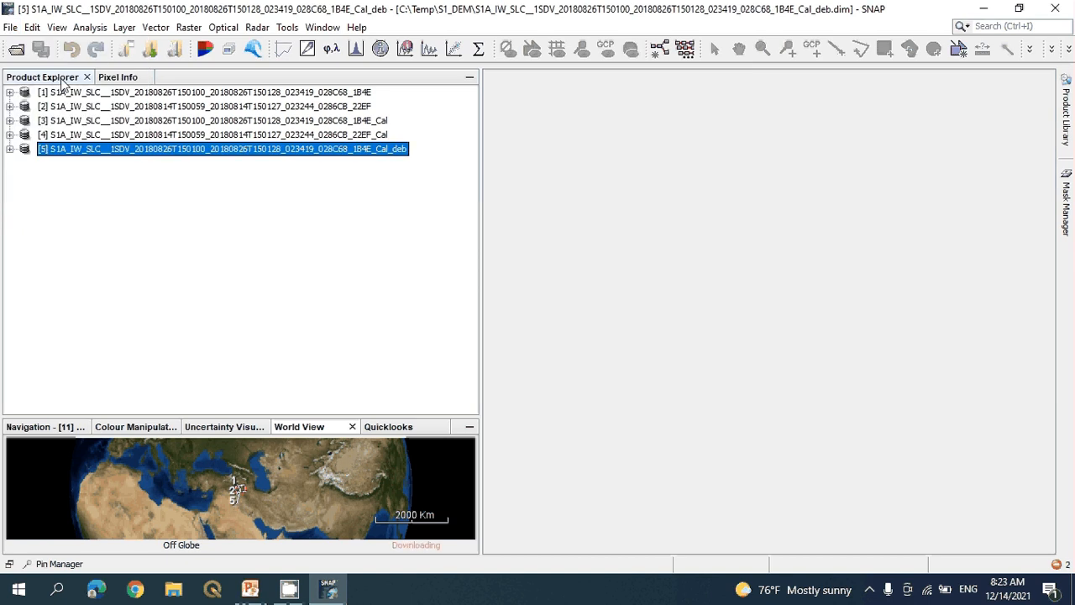
left_click(12, 28)
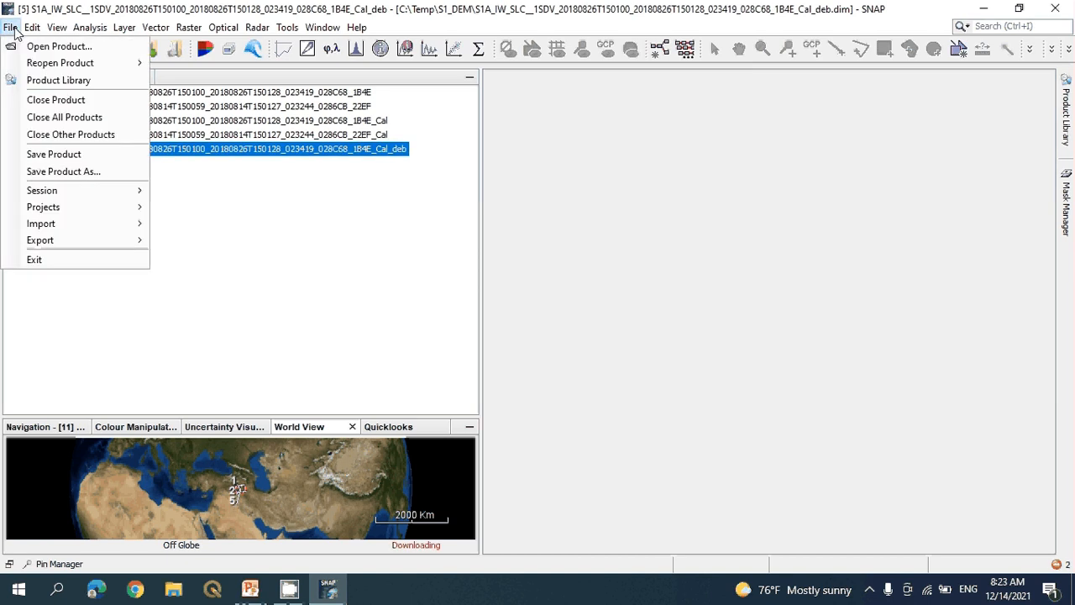
left_click(71, 123)
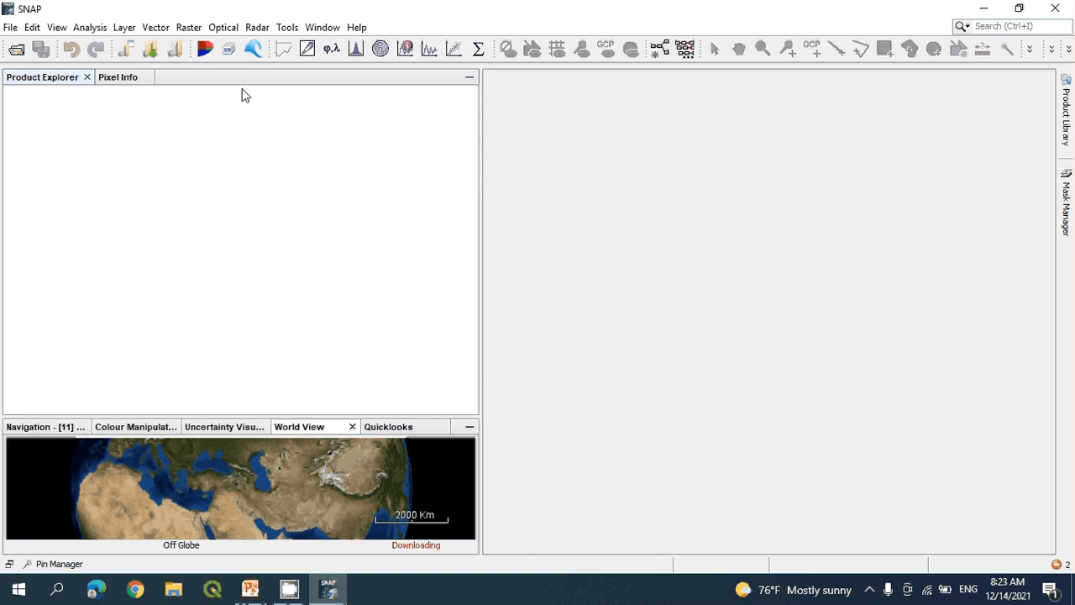
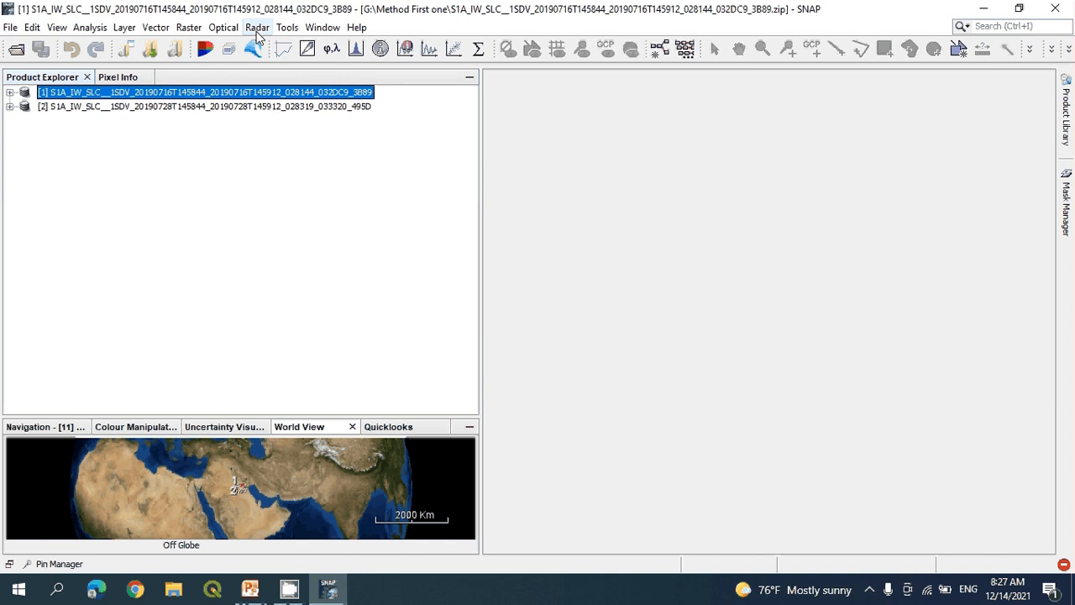
Start S-1 TOPS Coregistration with ESD for the 20190716 product and set the 20190728 product as the second source.
left_click(258, 28)
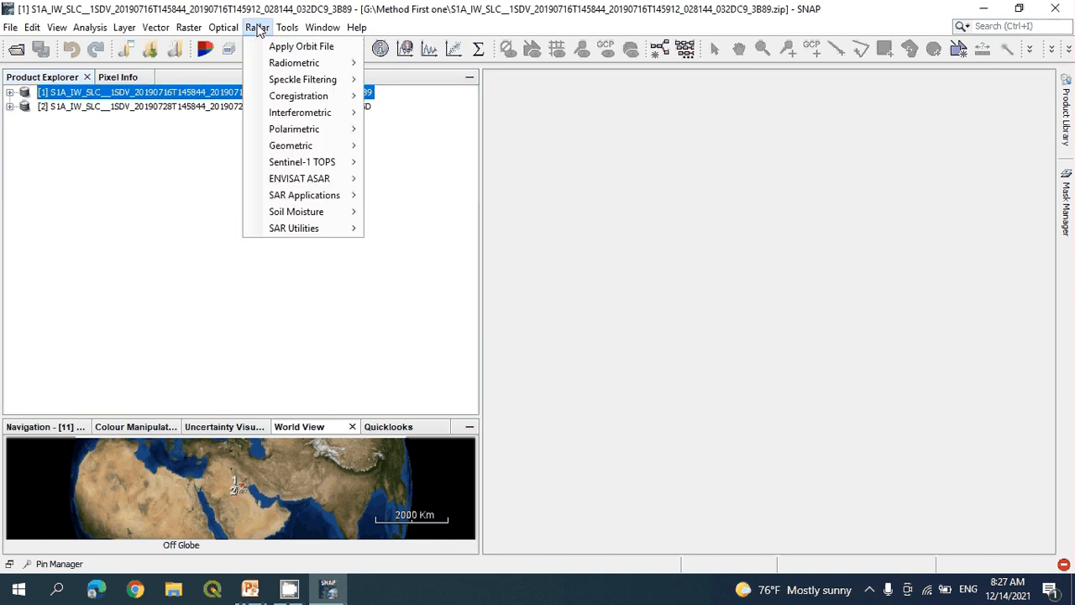
mouse_move(297, 99)
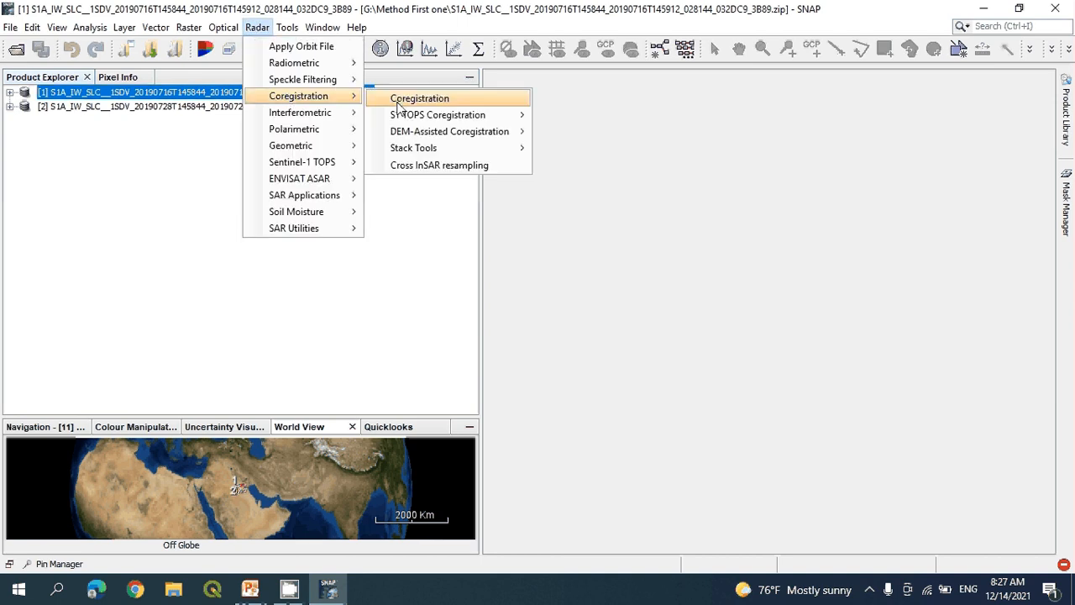
mouse_move(432, 118)
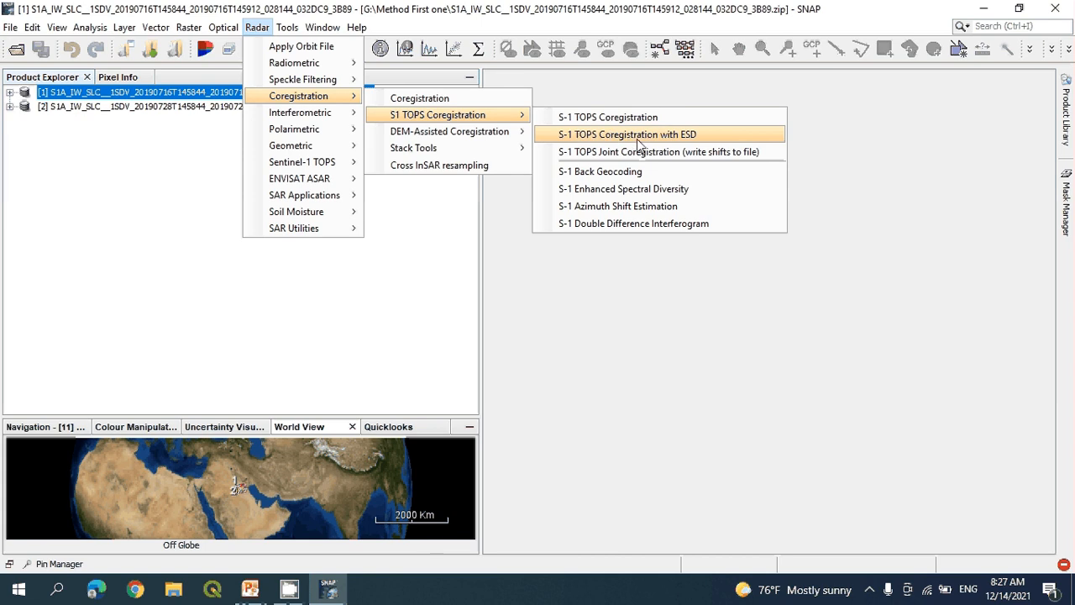
left_click(637, 137)
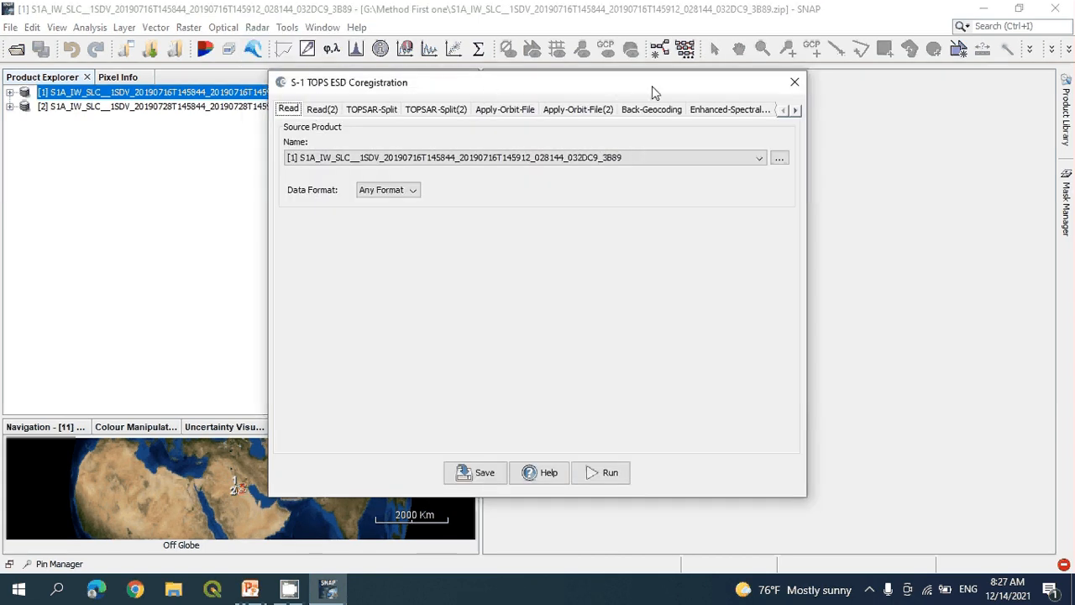
left_click_drag(583, 82, 735, 86)
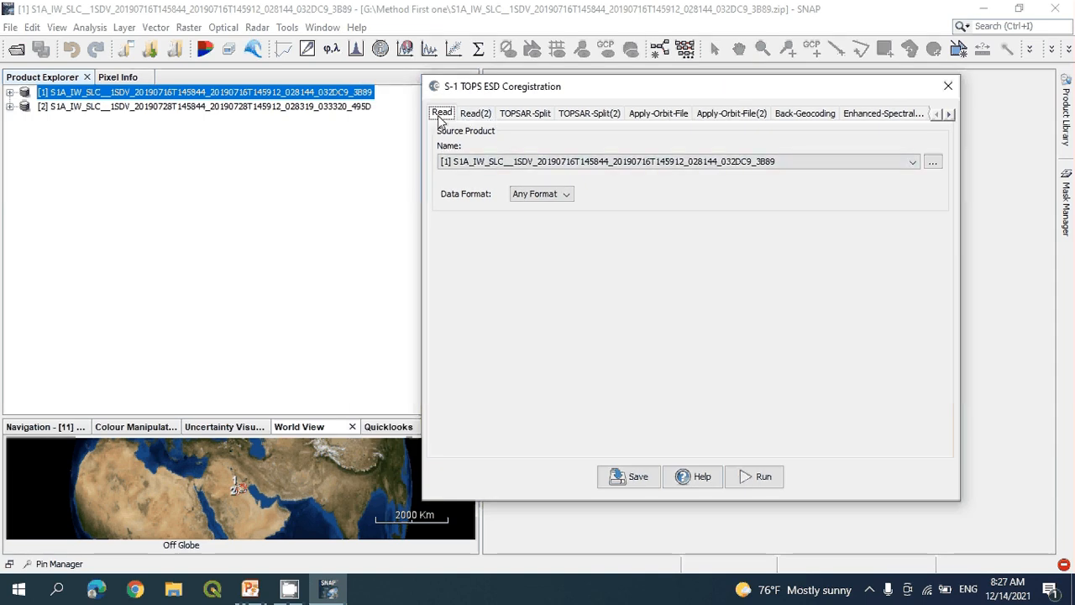
left_click(479, 116)
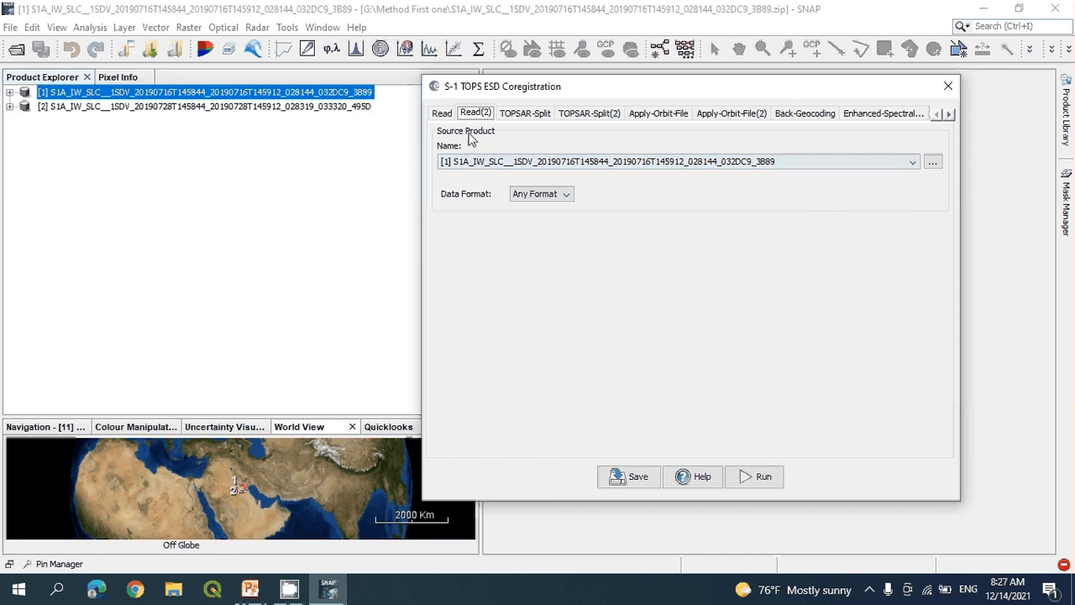
left_click(913, 161)
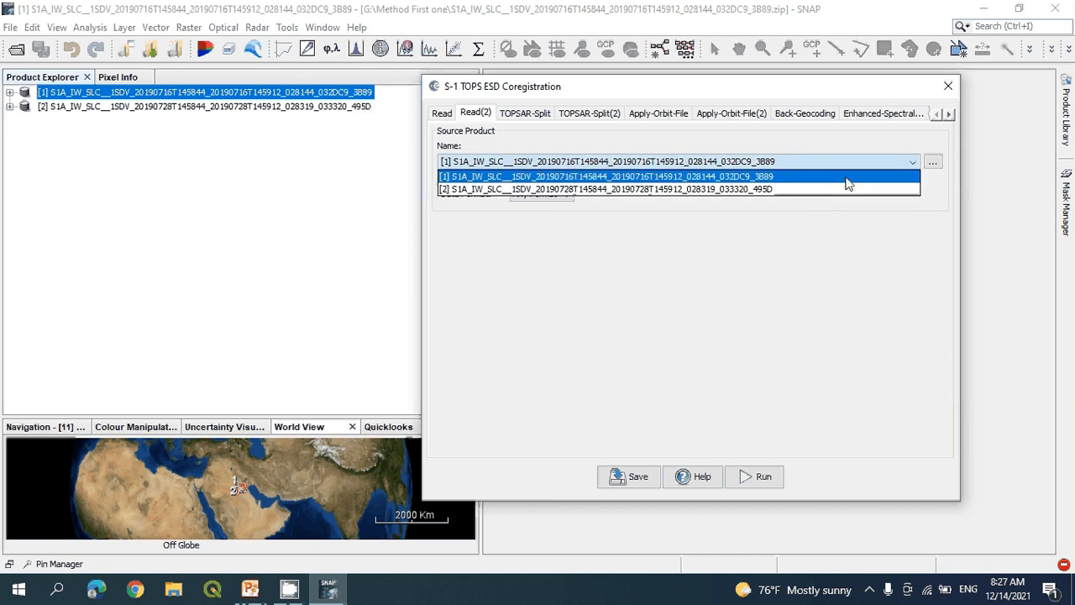
left_click(500, 189)
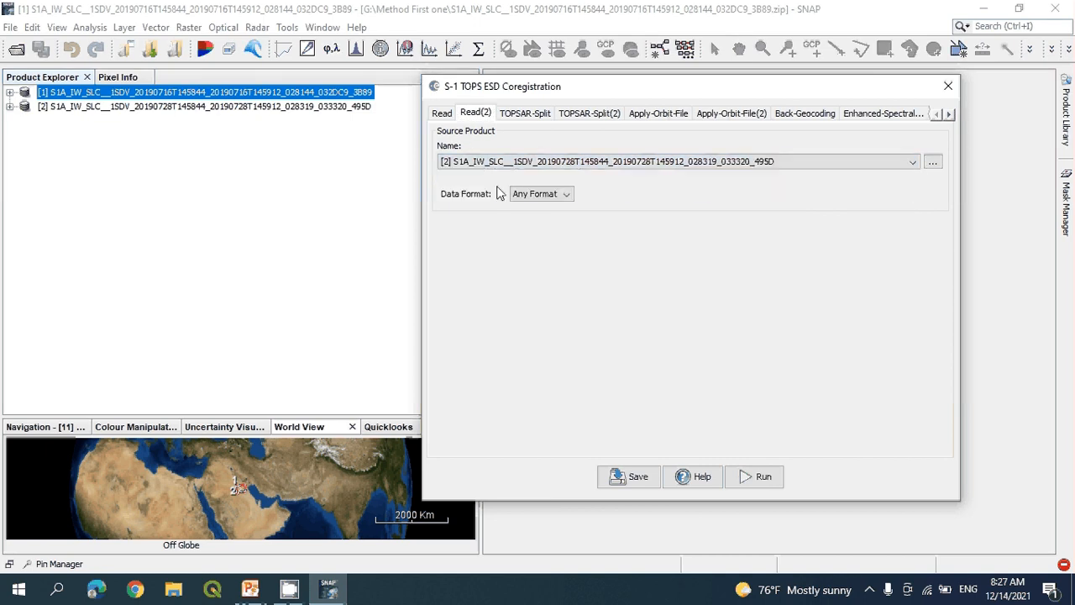
Set the first TOPSAR split to subswath IW1, VV polarisation and bursts 5 to 8.
left_click(516, 115)
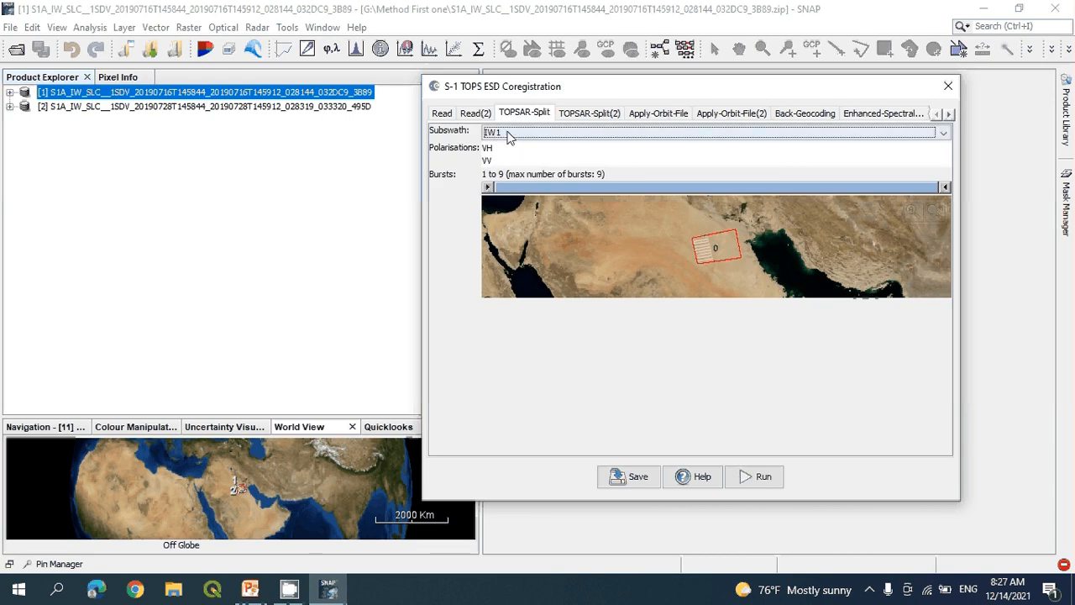
left_click(508, 133)
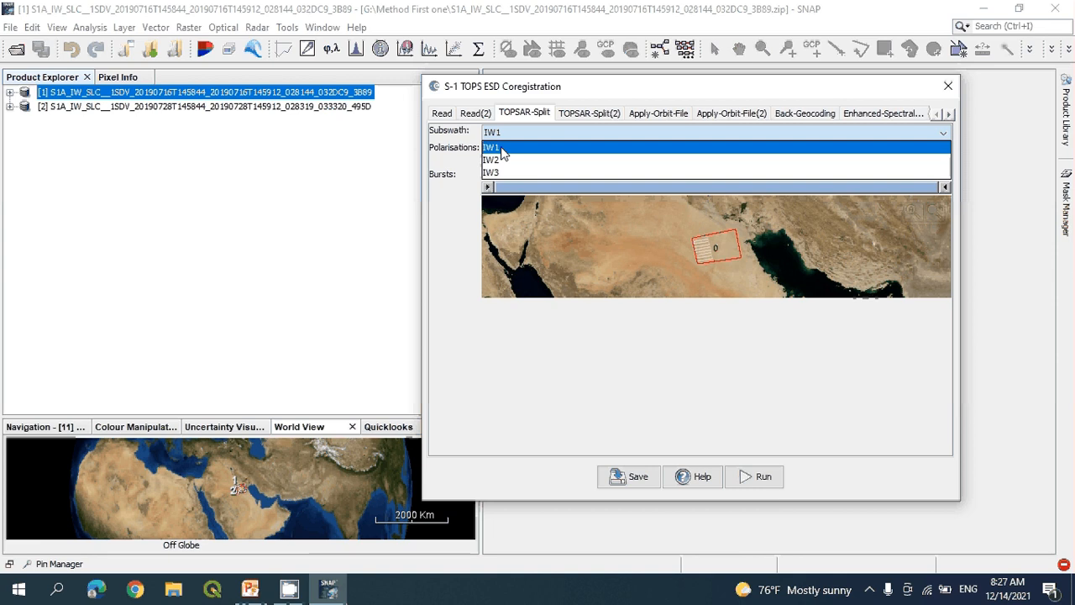
left_click(503, 149)
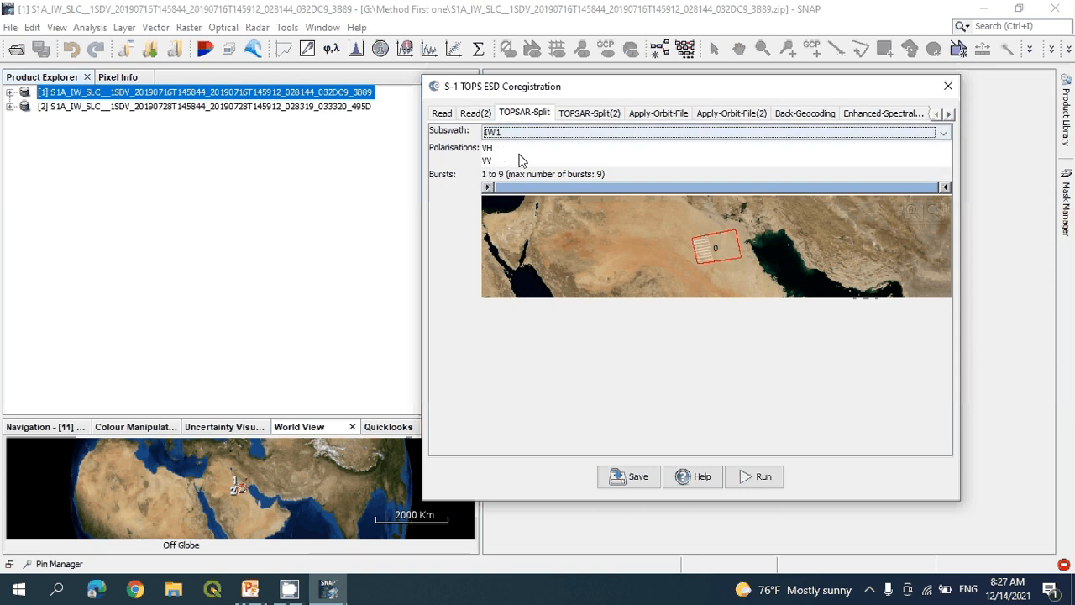
left_click(492, 160)
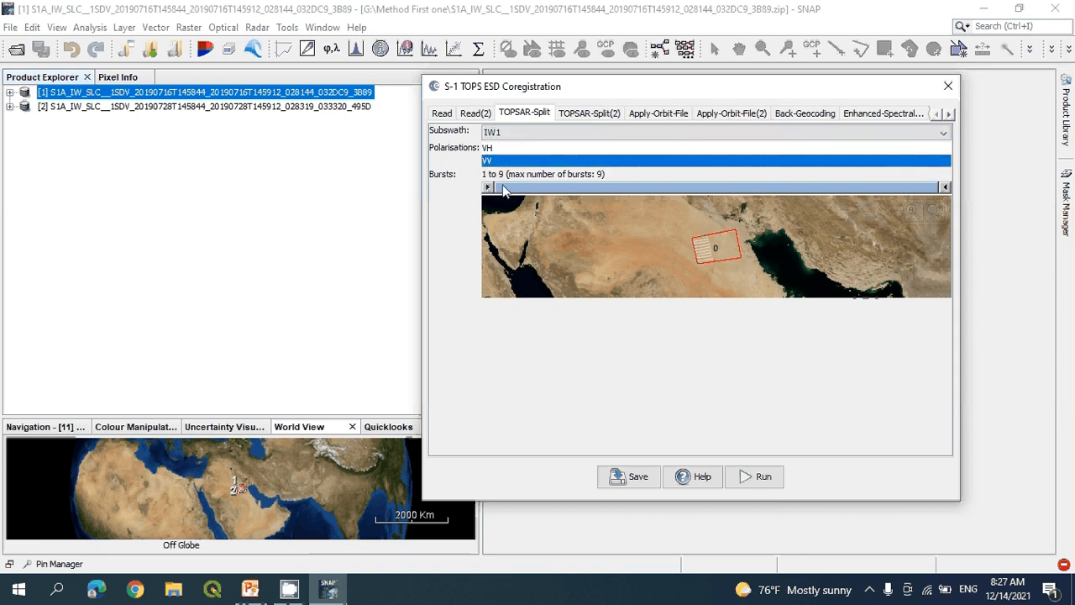
left_click_drag(504, 191, 640, 192)
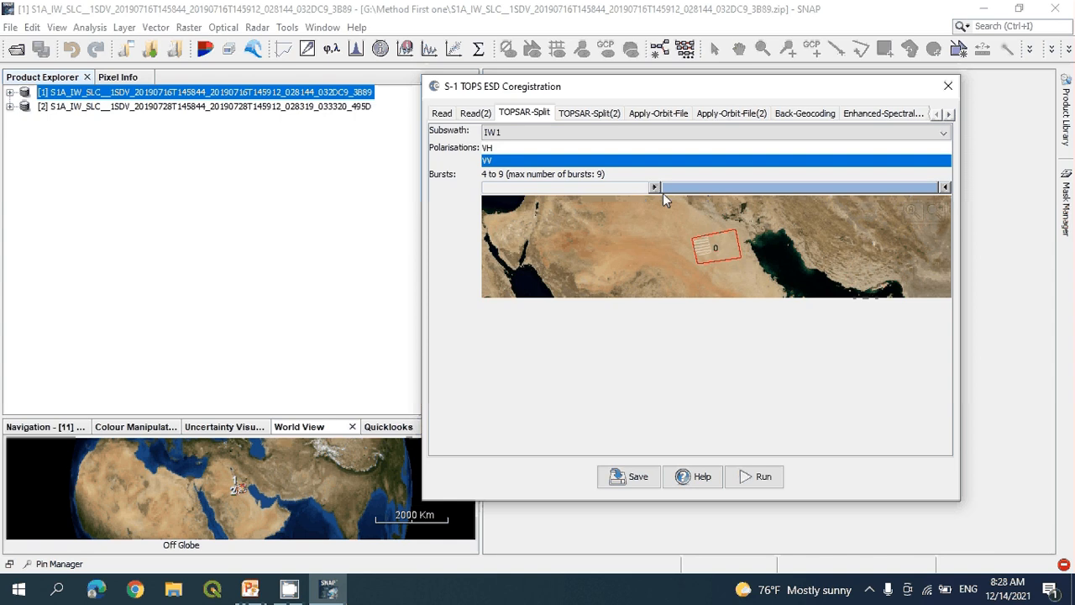
left_click(680, 194)
left_click_drag(939, 184, 840, 182)
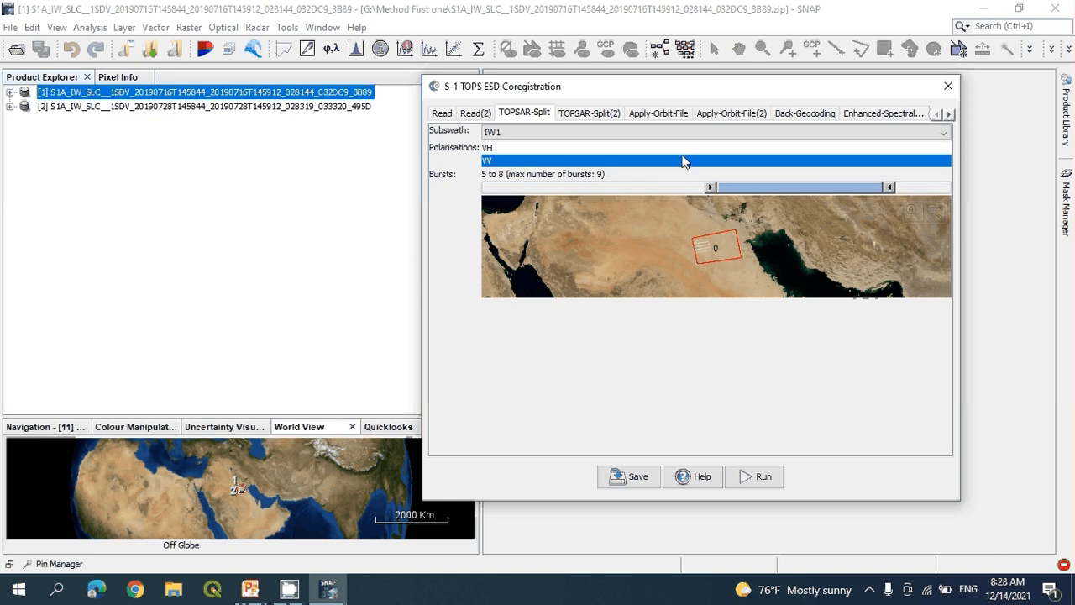
Set the second TOPSAR split to subswath IW1, VV polarisation and bursts 5 to 8 as well.
left_click(588, 113)
left_click(511, 133)
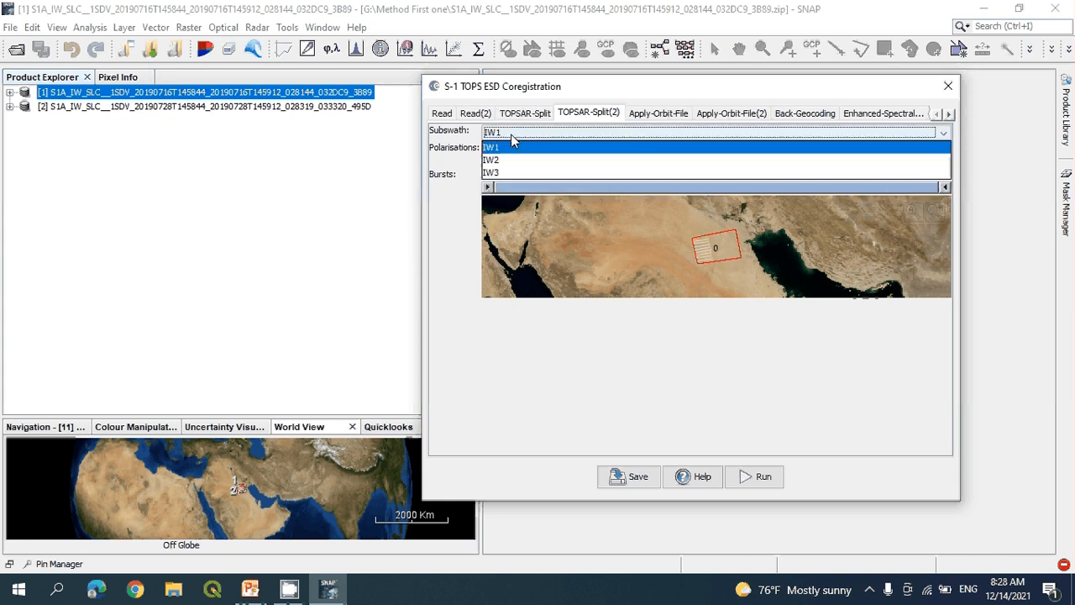
left_click(504, 147)
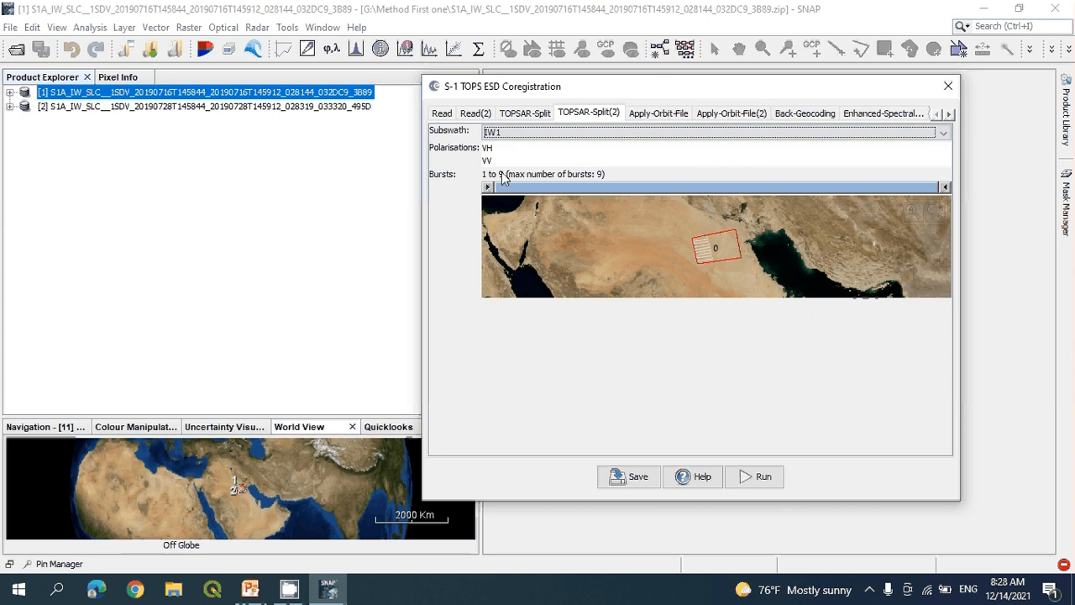
left_click(492, 160)
left_click_drag(488, 186, 711, 189)
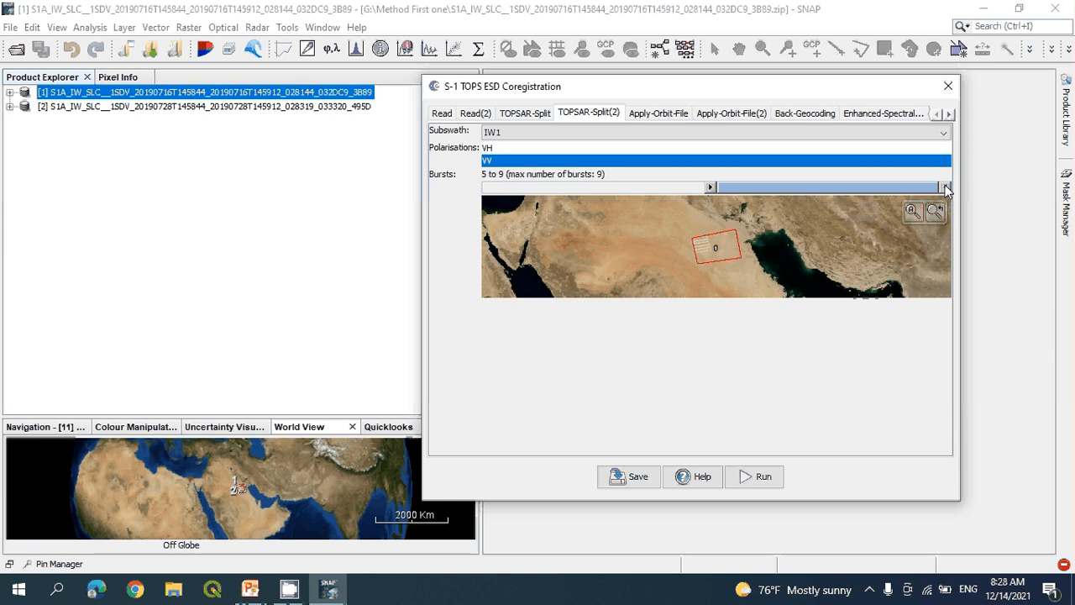
left_click_drag(946, 187, 889, 189)
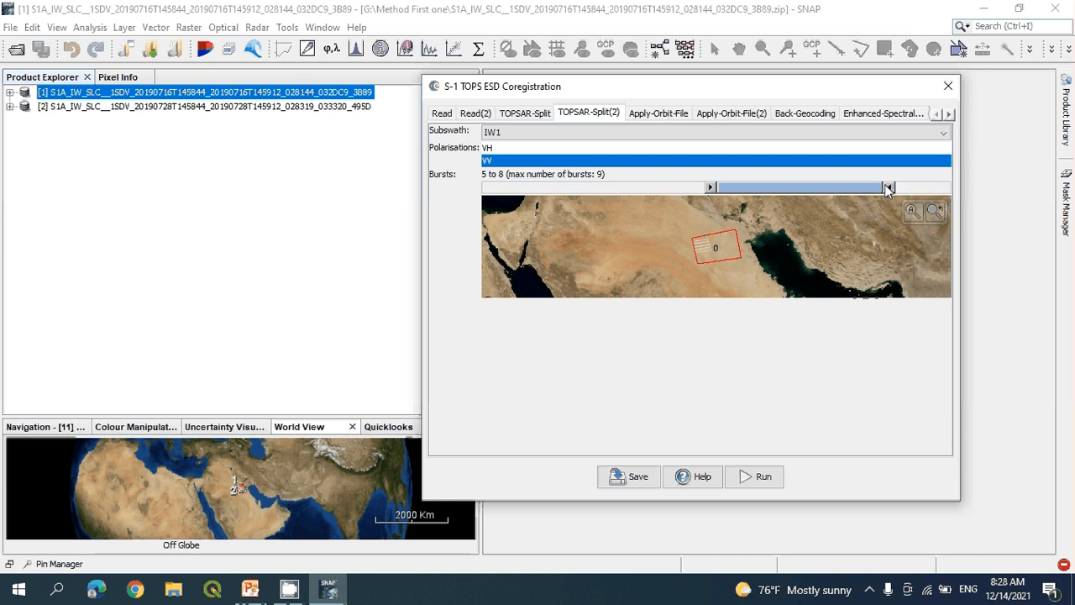
Set both the DEM resampling method and the resampling type of the back-geocoding to NEAREST_NEIGHBOUR.
left_click(664, 114)
left_click(729, 116)
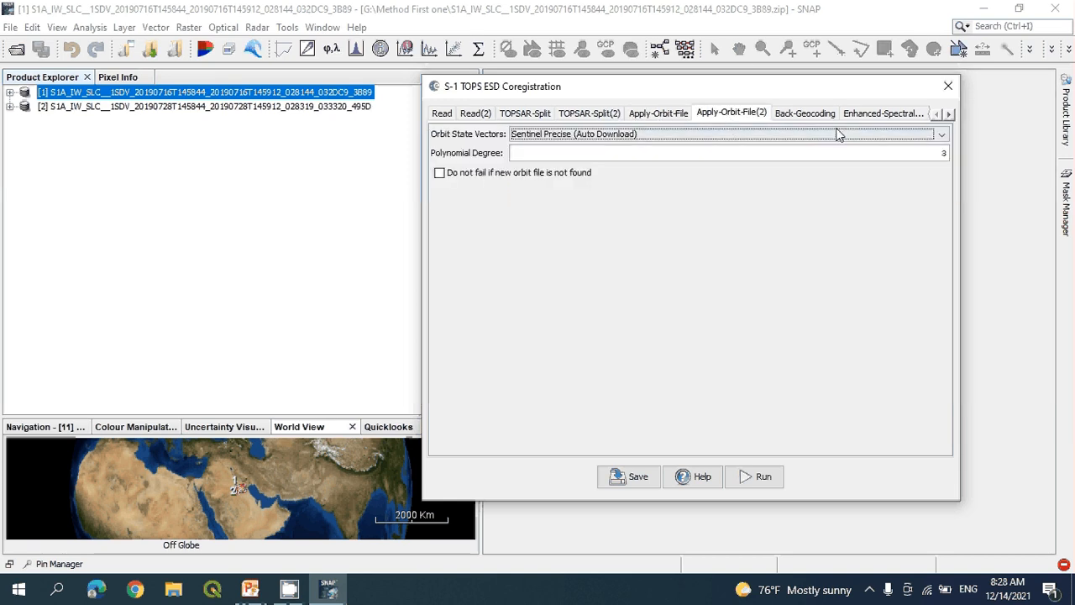
left_click(803, 114)
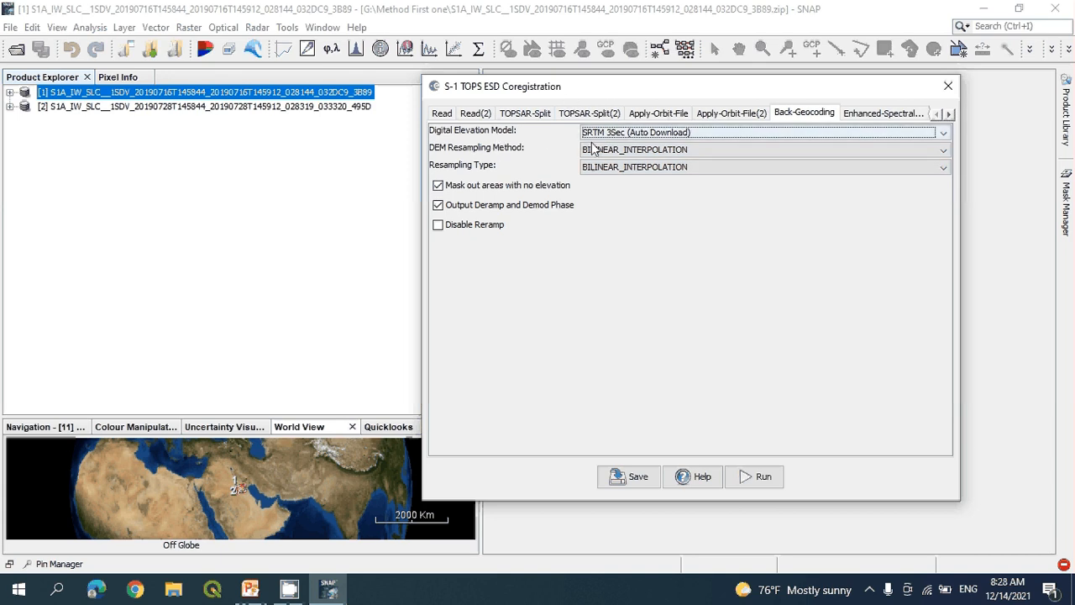
left_click(942, 152)
left_click(659, 167)
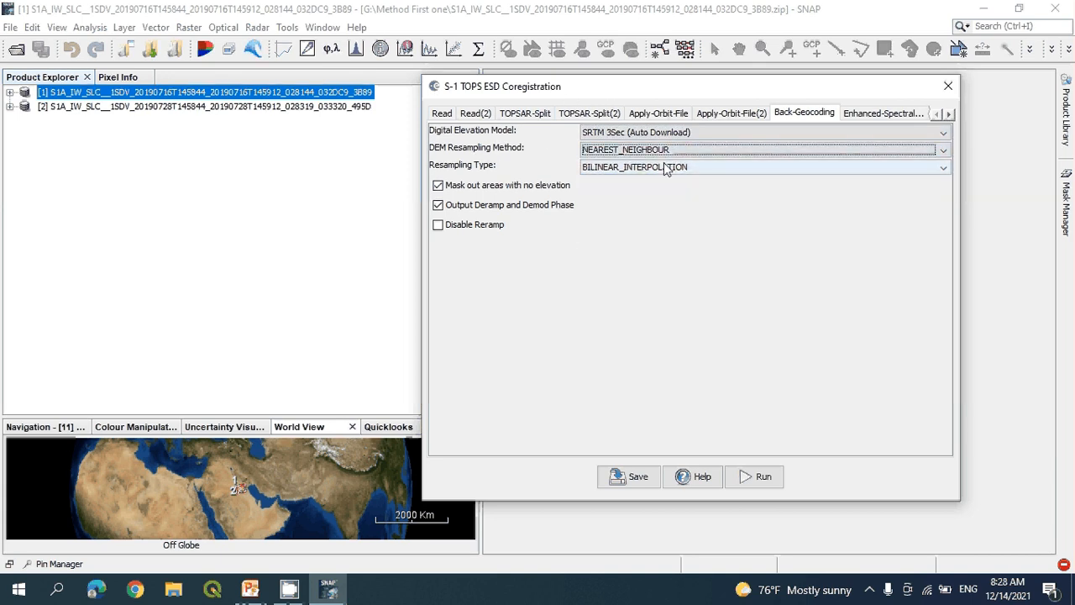
left_click(943, 170)
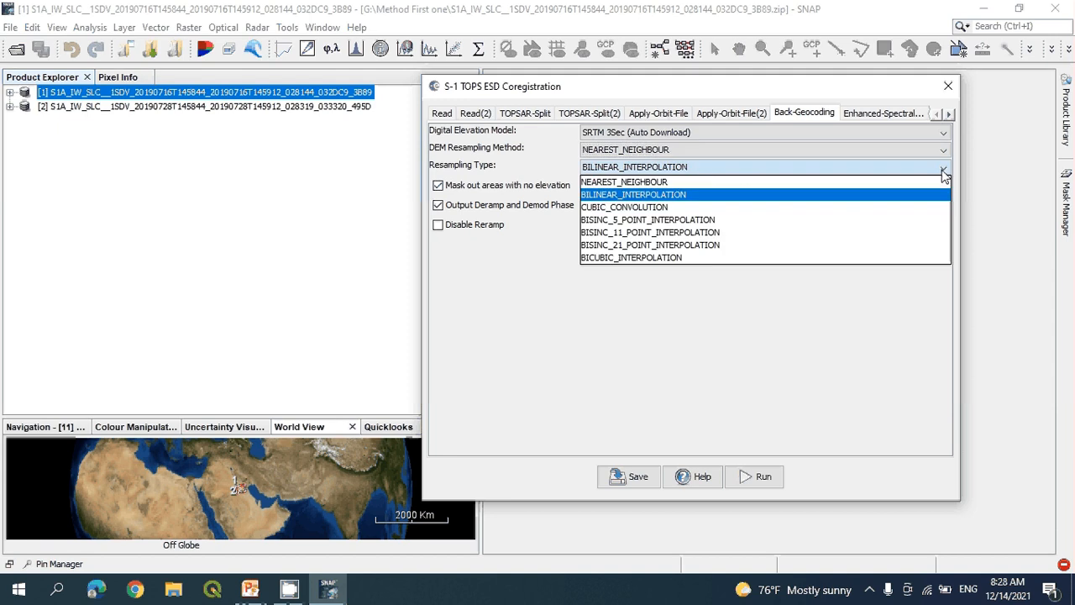
left_click(642, 182)
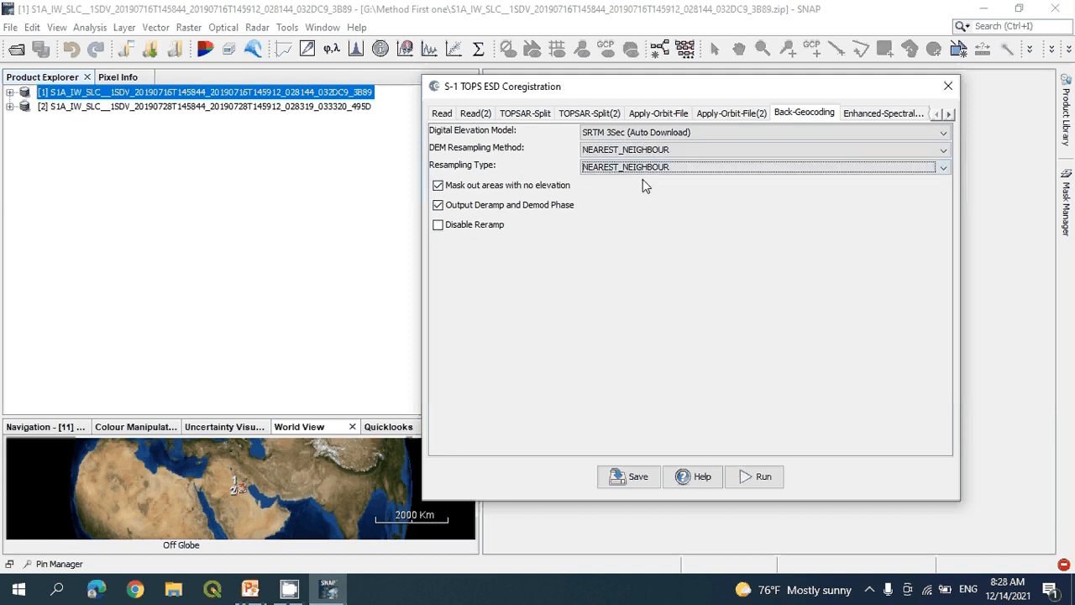
Shorten the coregistration's target product name to IW_SLC__1SDV_20190716_201928_Orb_Stack.
left_click(887, 113)
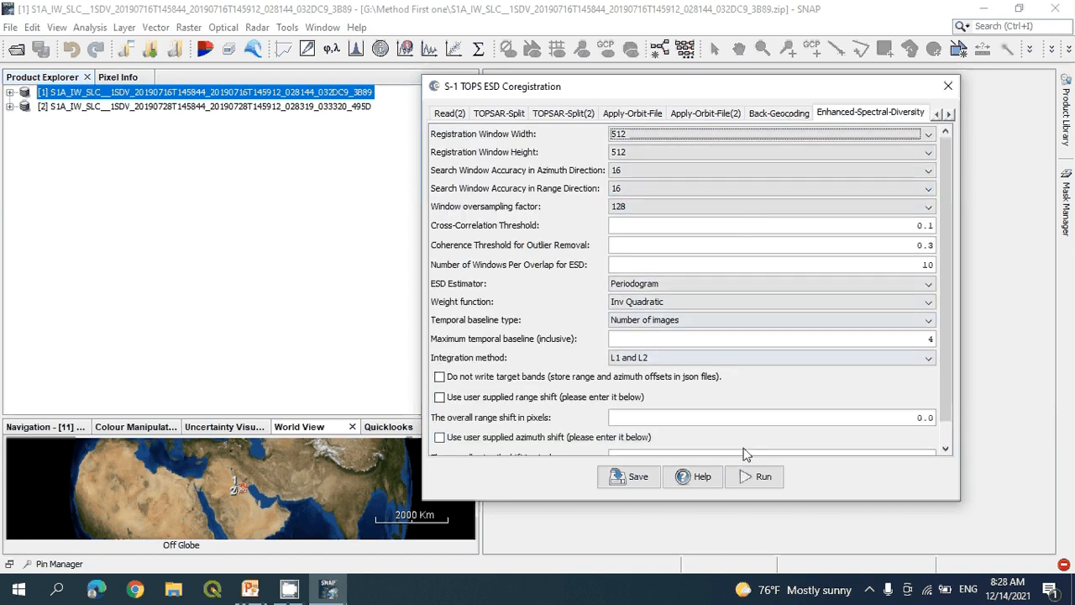
left_click(950, 113)
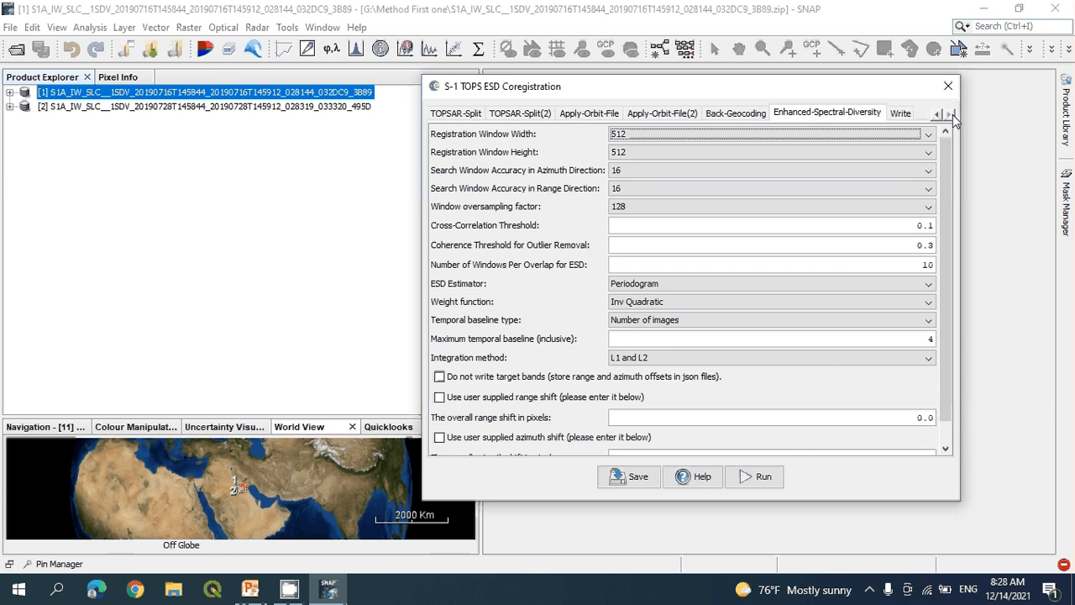
left_click(901, 112)
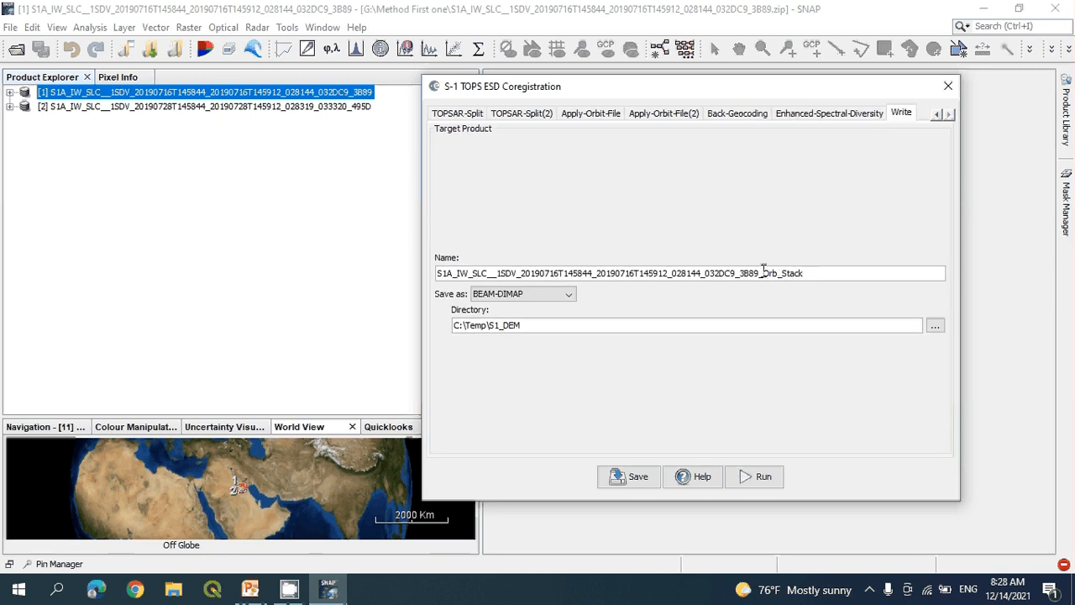
left_click_drag(760, 273, 558, 272)
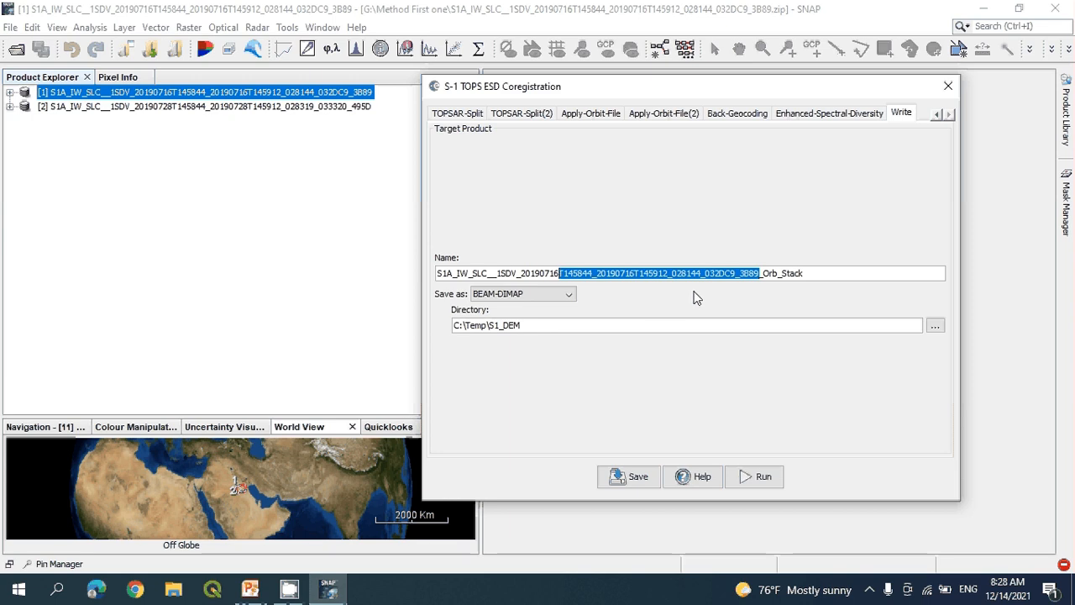
type("_20190716_2")
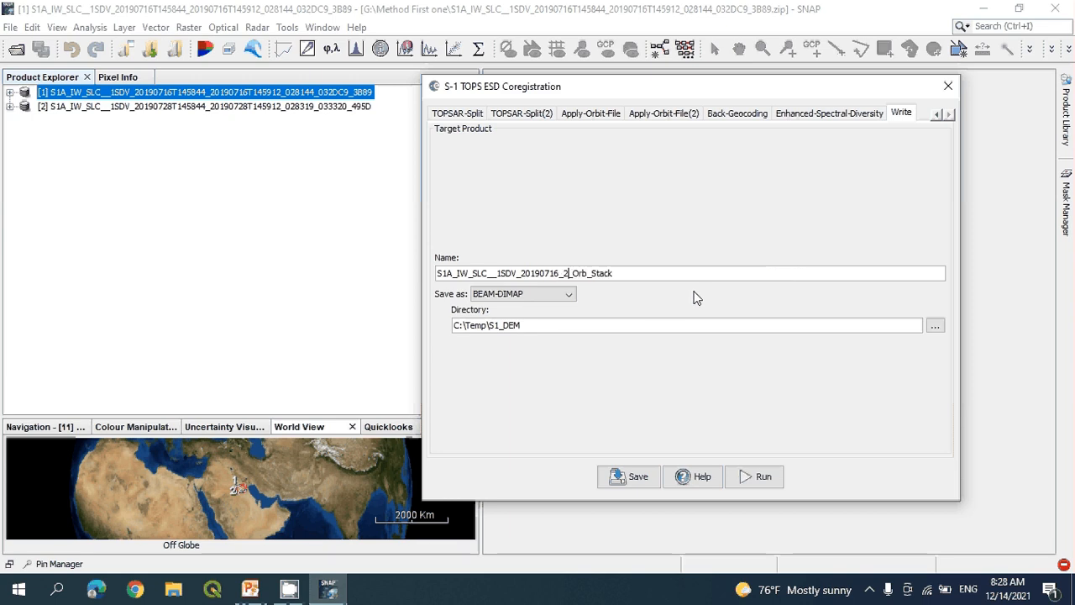
type("0")
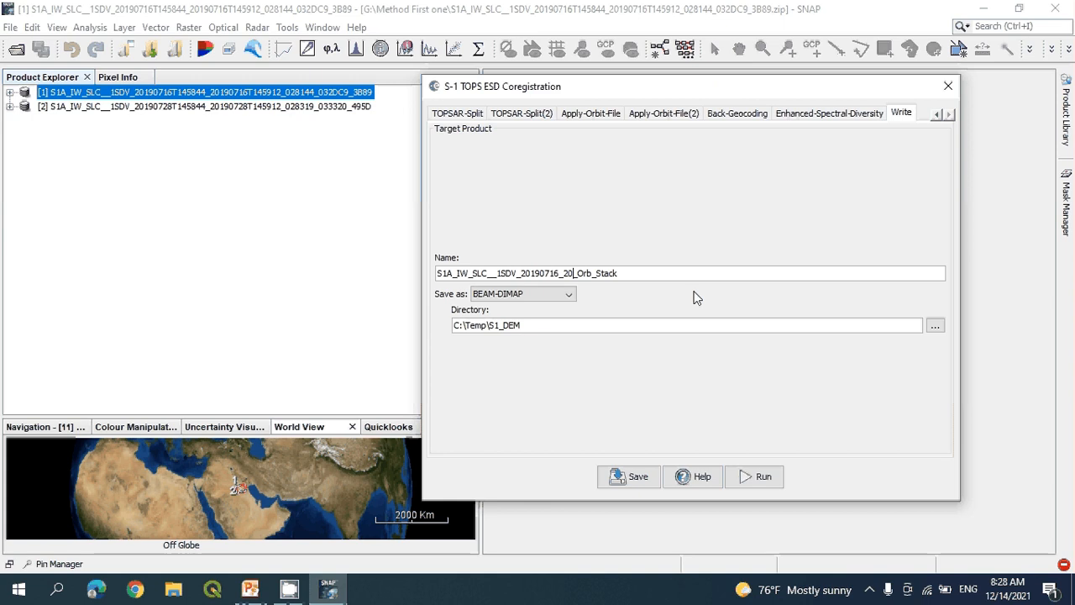
type("19")
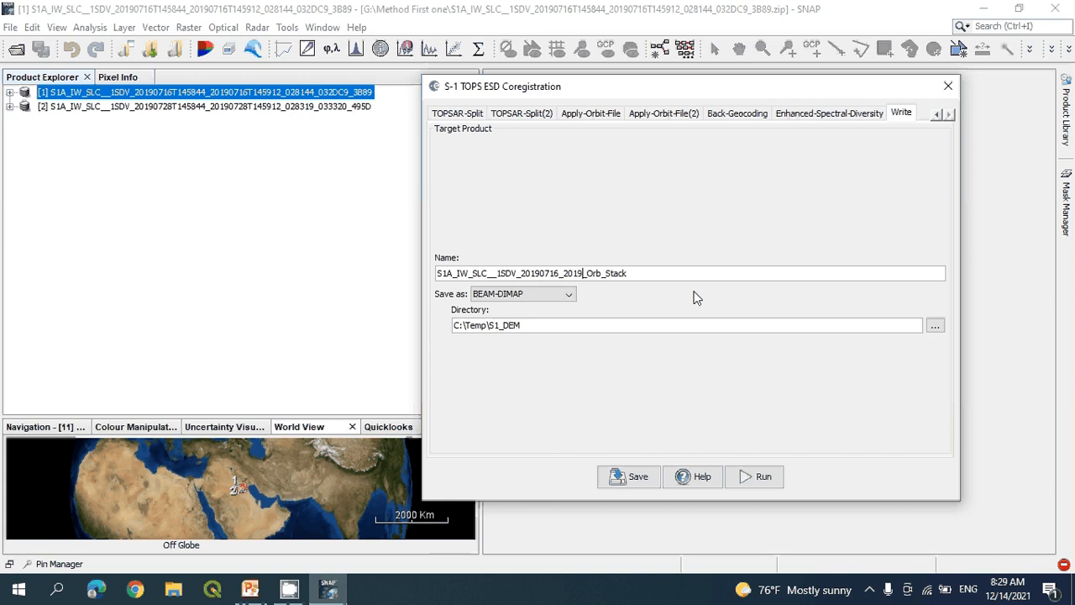
type("28")
left_click_drag(456, 273, 432, 274)
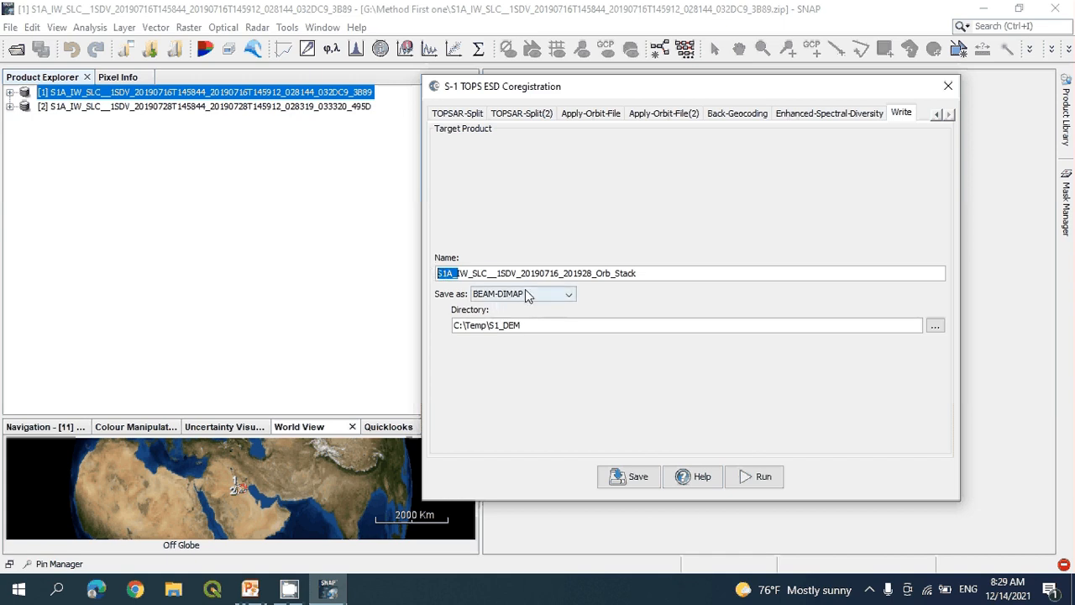
key("Delete")
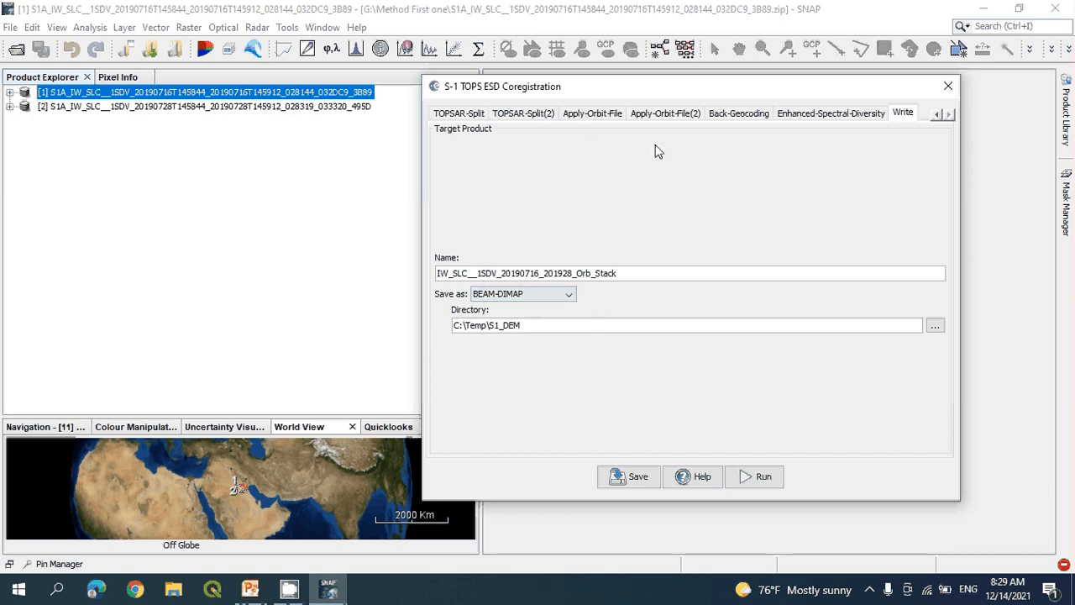
Recheck the two source products, both split settings and the target product, and run the ESD coregistration.
left_click(938, 115)
left_click(938, 114)
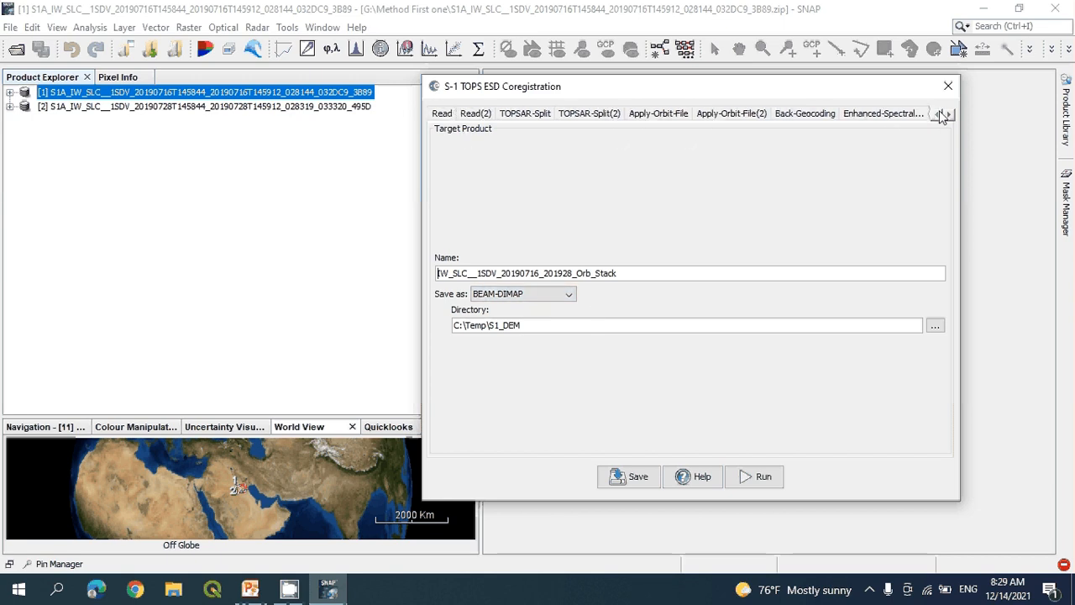
left_click(434, 115)
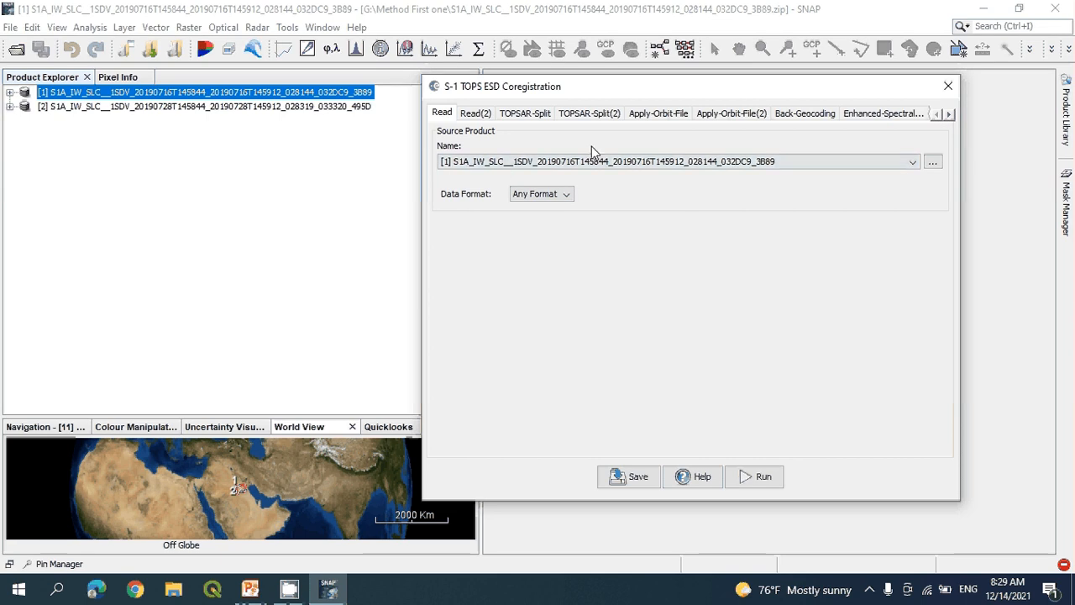
left_click(477, 114)
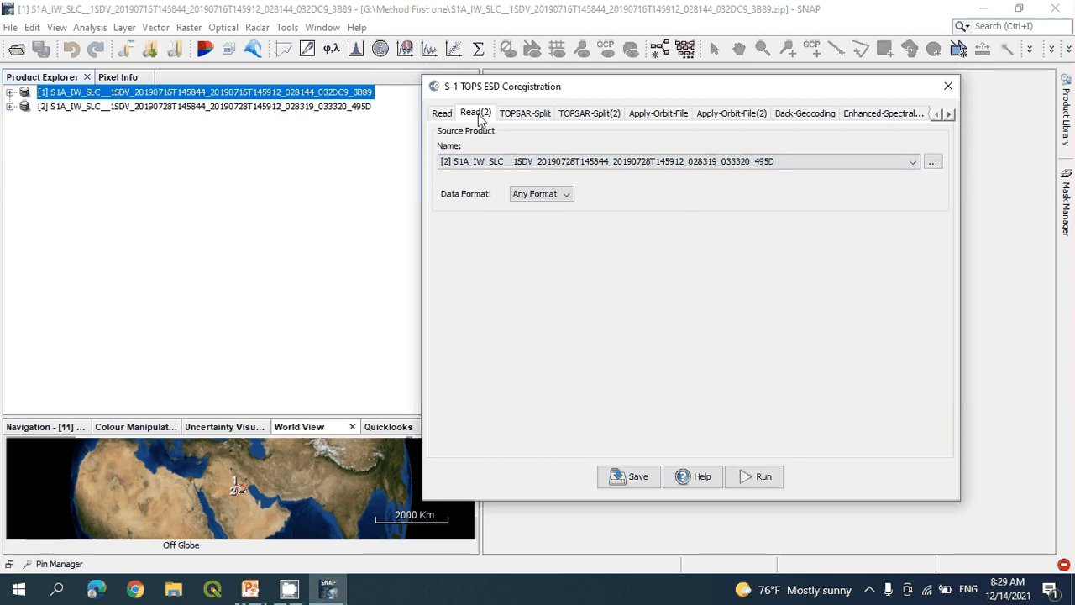
left_click(532, 116)
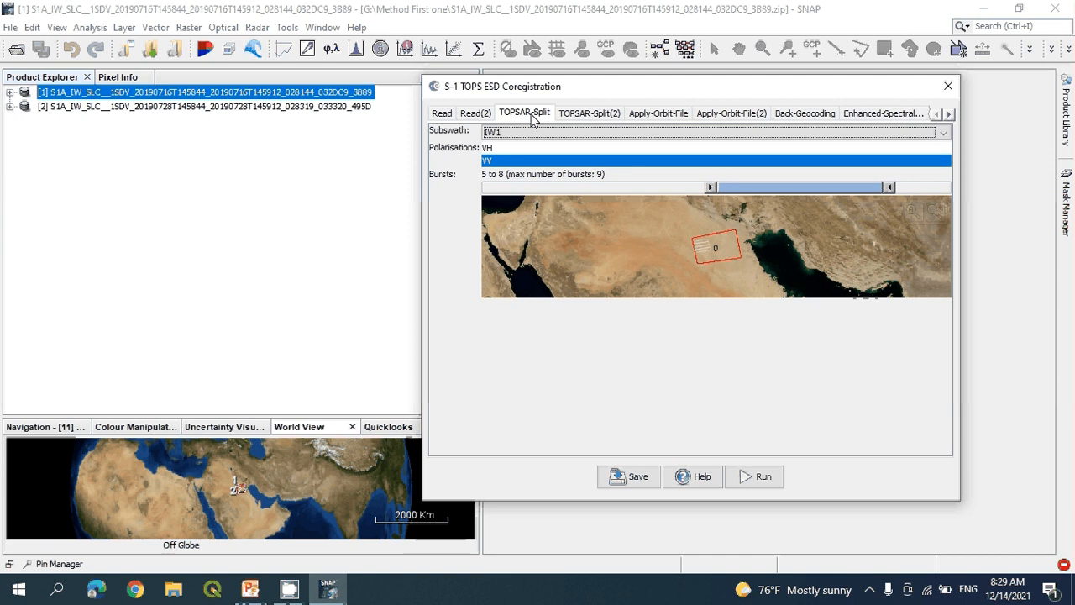
left_click(589, 115)
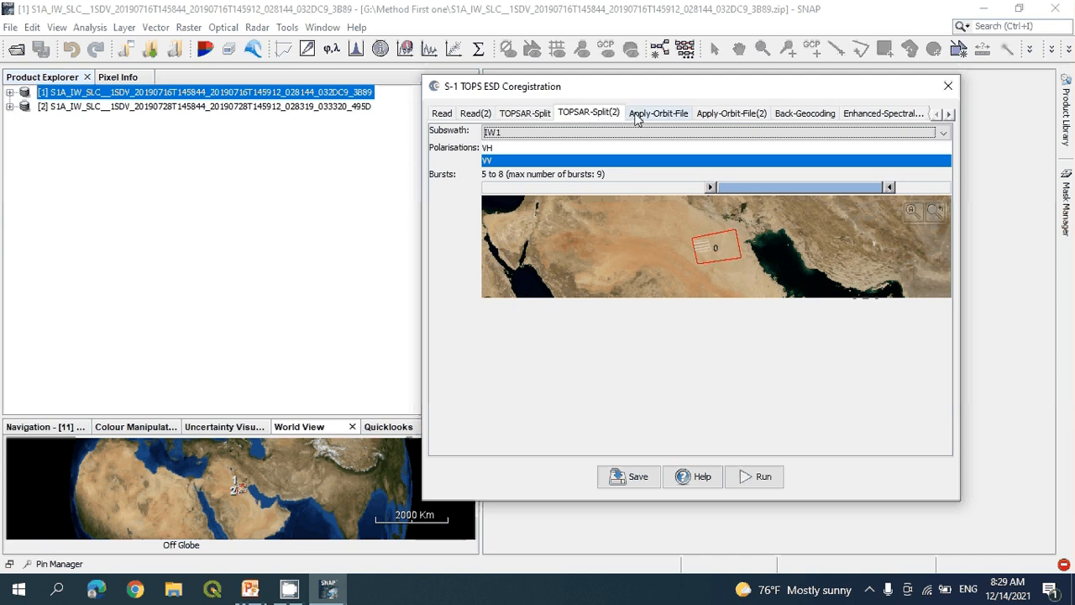
left_click(949, 113)
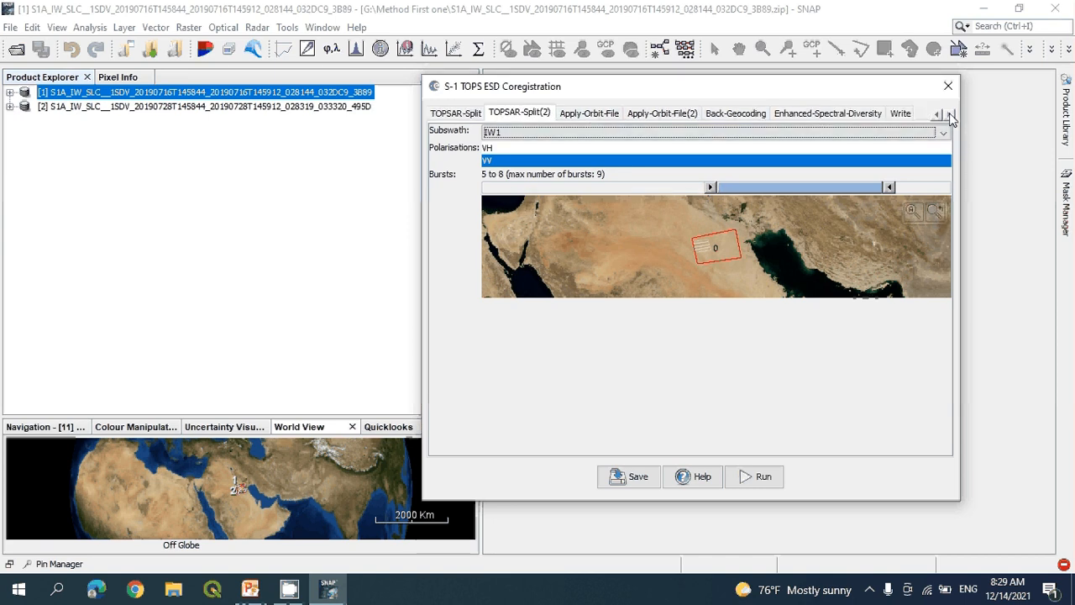
left_click(900, 112)
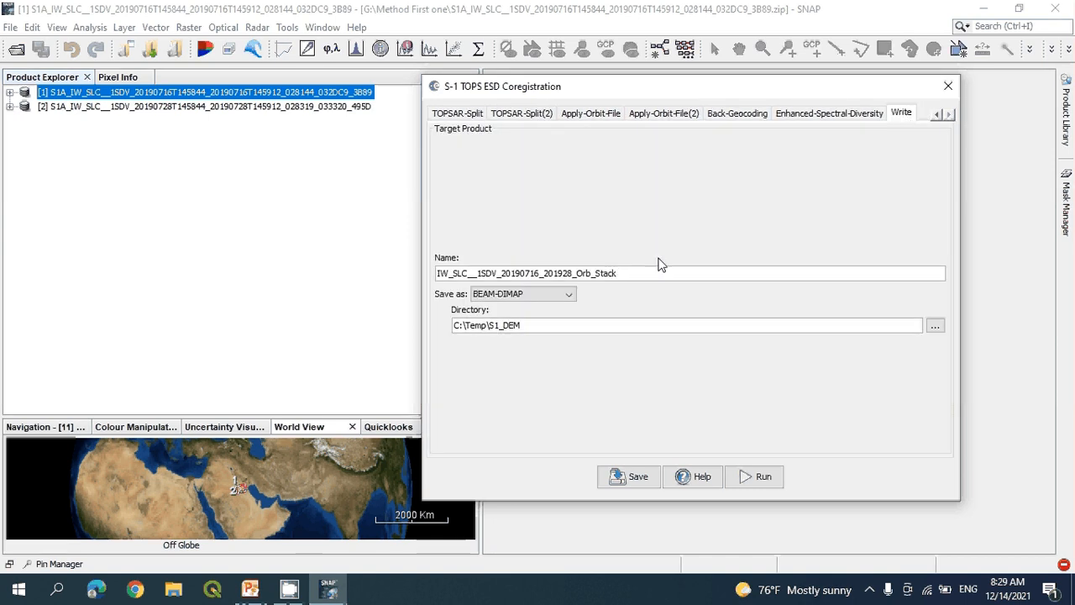
left_click(766, 479)
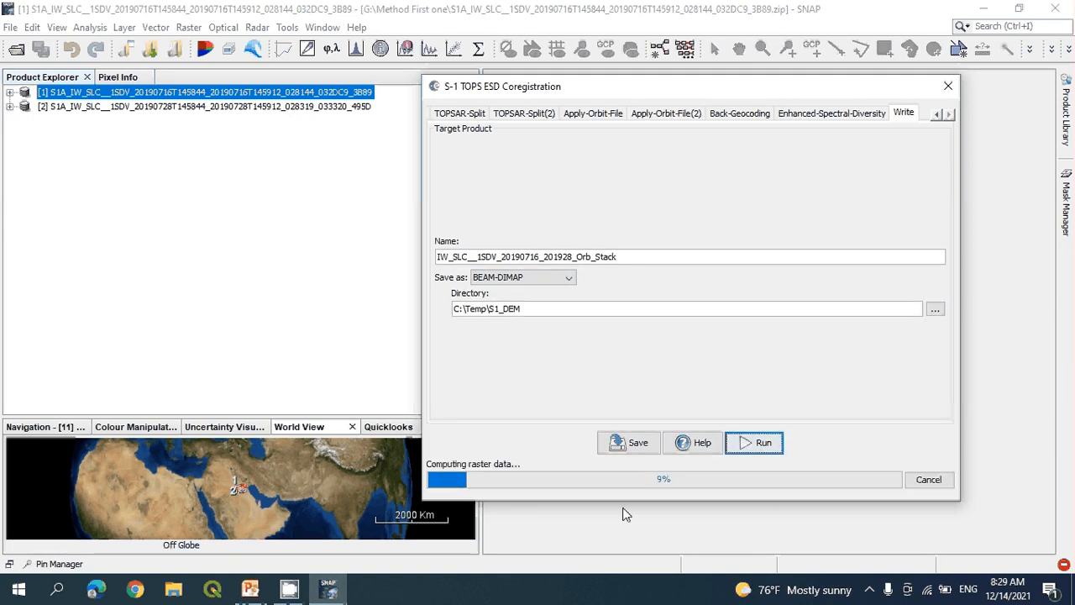
left_click(870, 591)
right_click(869, 557)
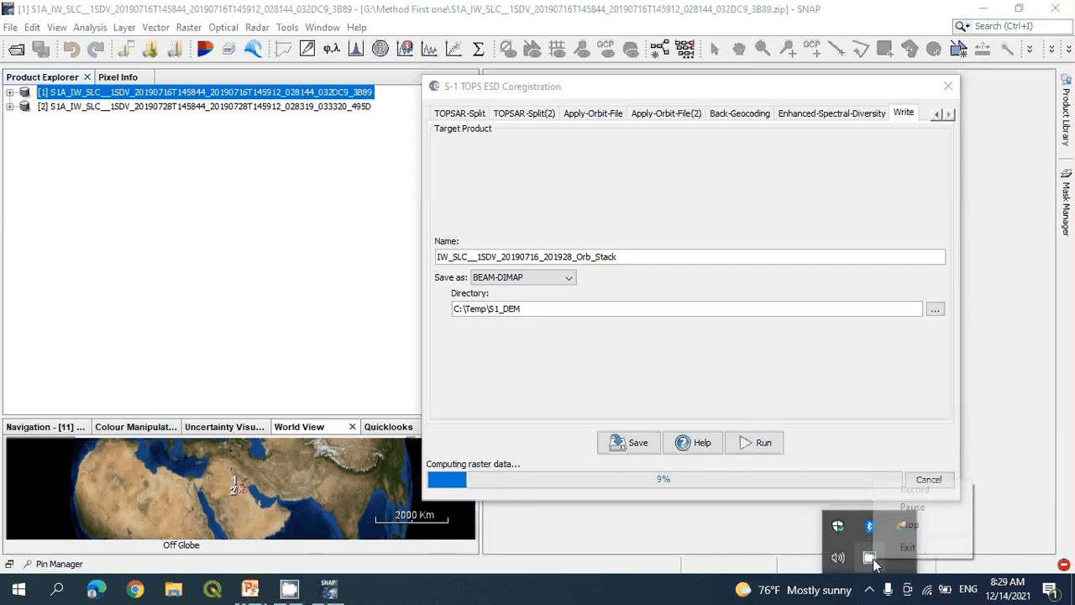
left_click(901, 507)
left_click(900, 490)
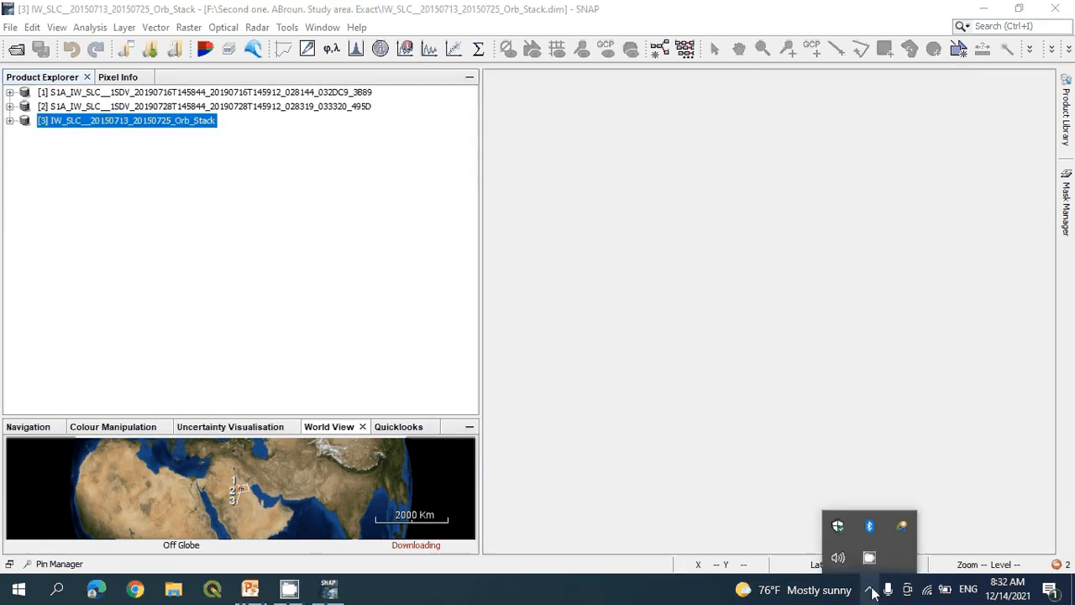
right_click(867, 558)
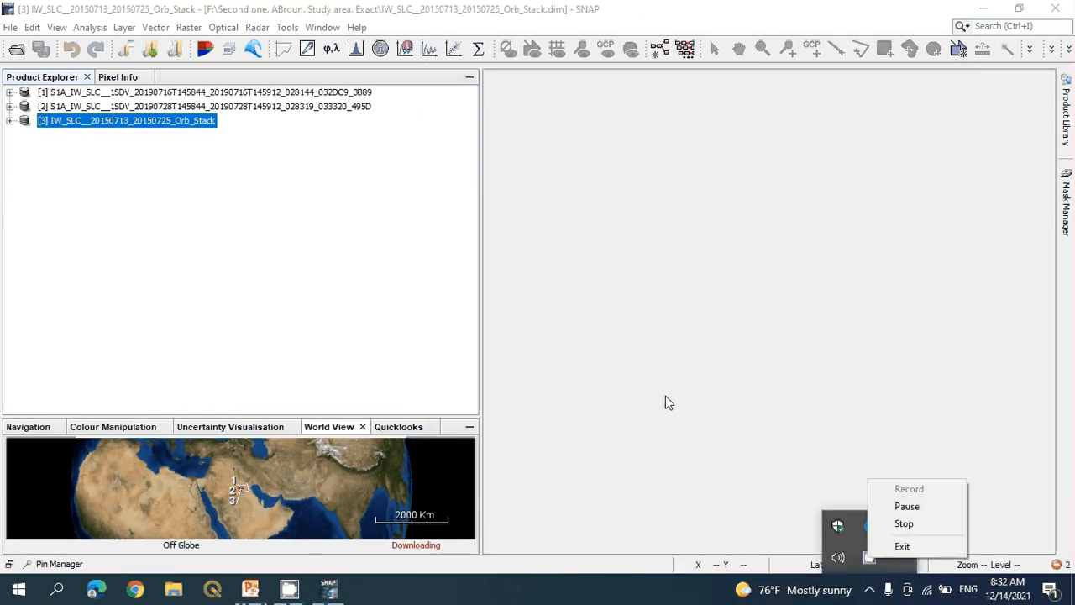
Close the two original S1A_IW_SLC source products from 16 and 28 July 2019, keeping the Orb_Stack product open.
left_click(236, 94)
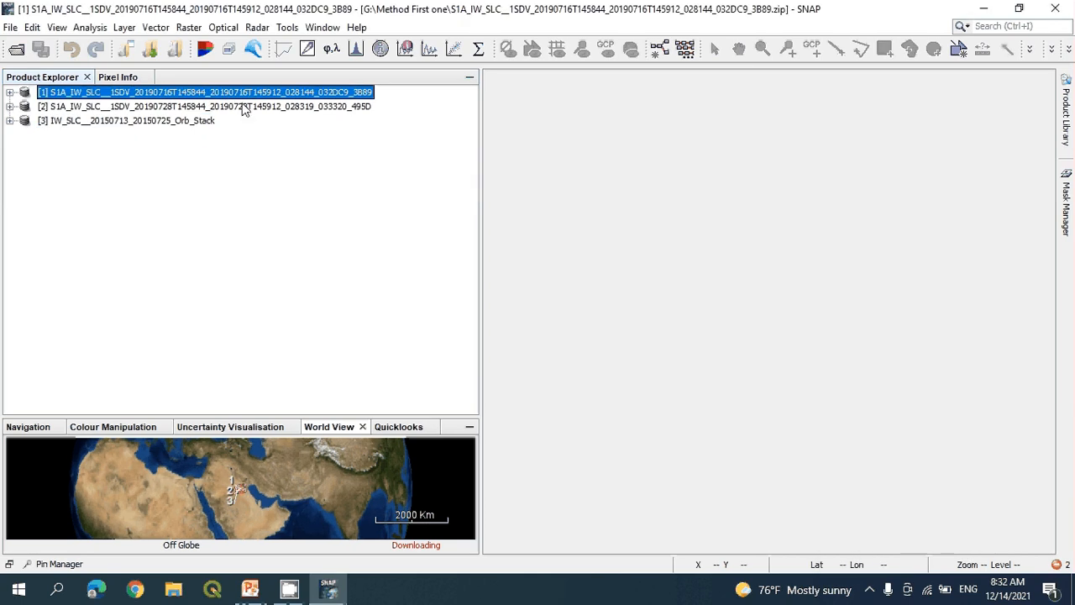
left_click(243, 108)
left_click(247, 94, "ctrl")
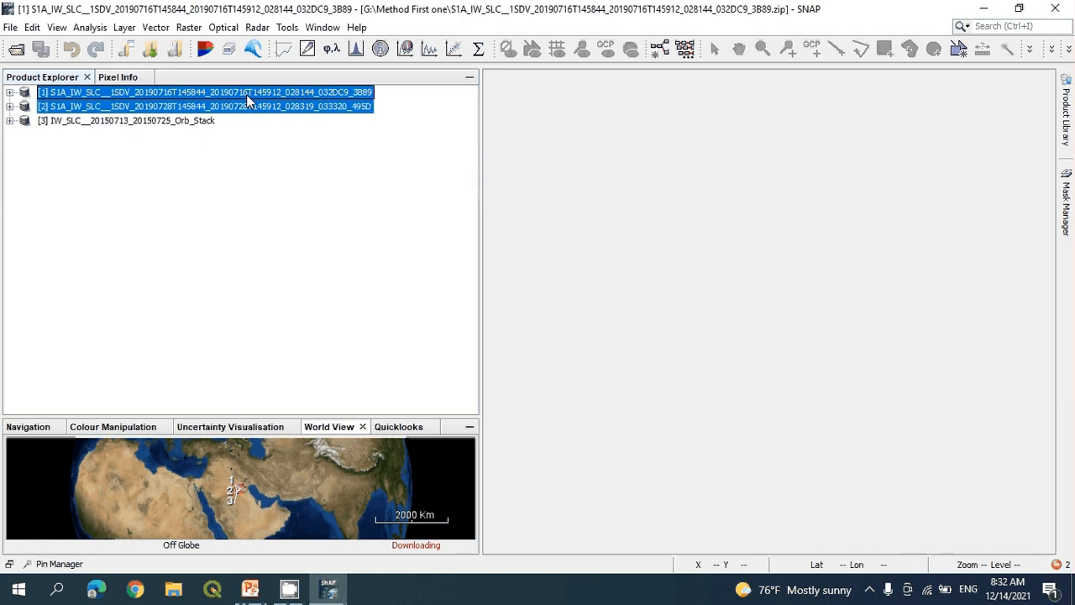
right_click(249, 93)
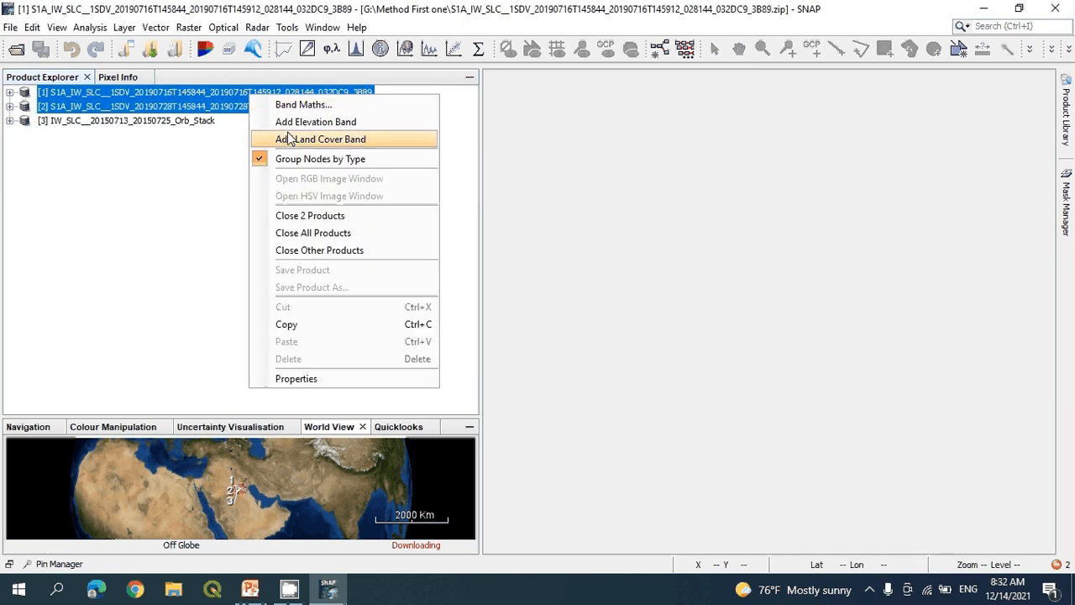
left_click(319, 217)
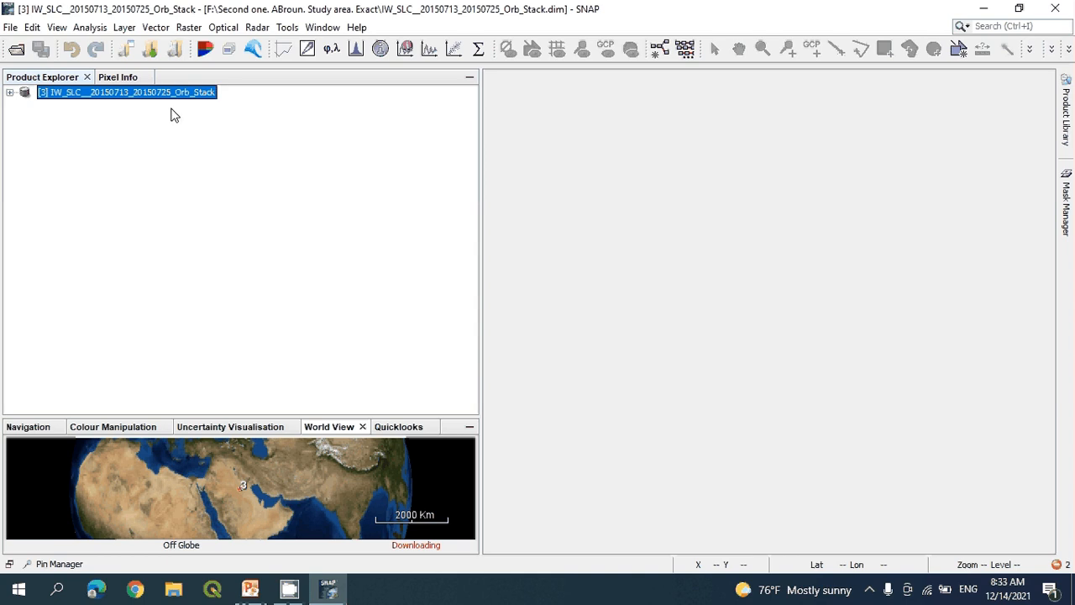
Check the processing parameters and run Interferogram Formation on the Orb_Stack product, with the target product named IW_SLC__20150713_20150725_Orb_Stack_ifg.
left_click(256, 28)
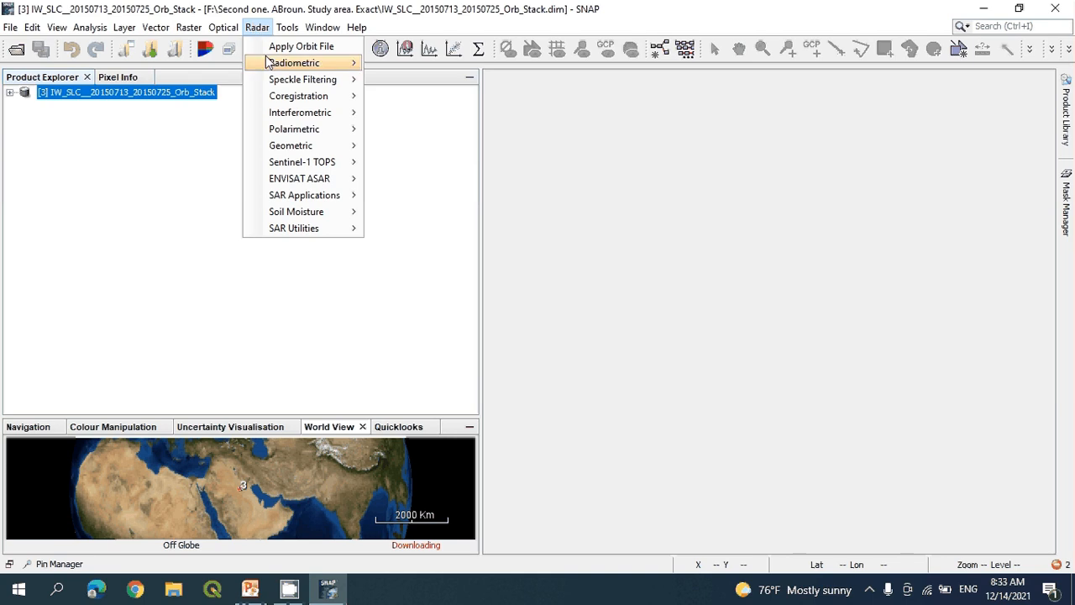
mouse_move(311, 112)
mouse_move(394, 117)
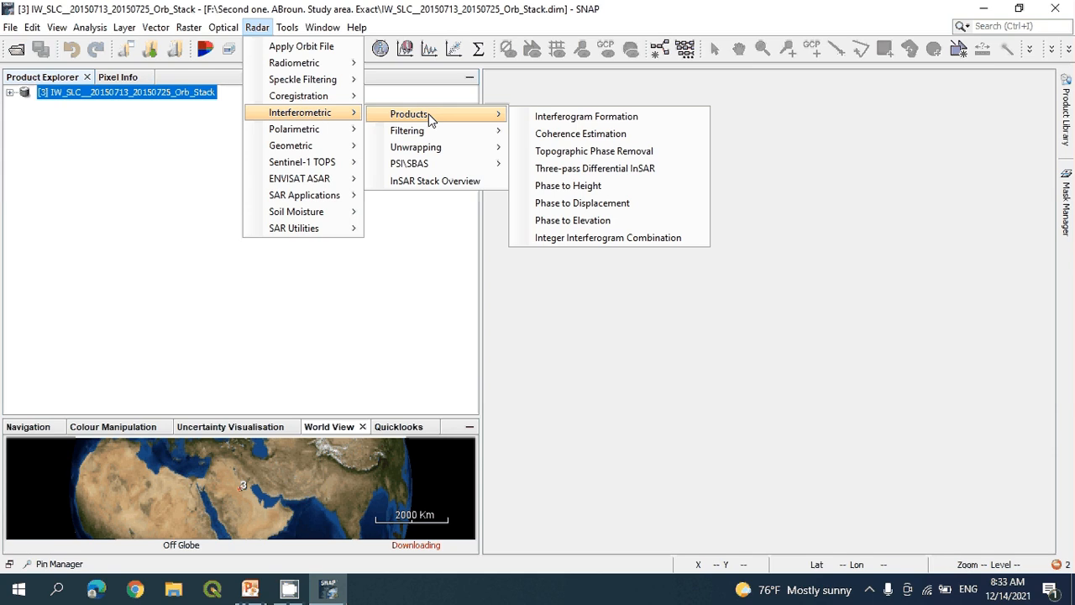
left_click(590, 120)
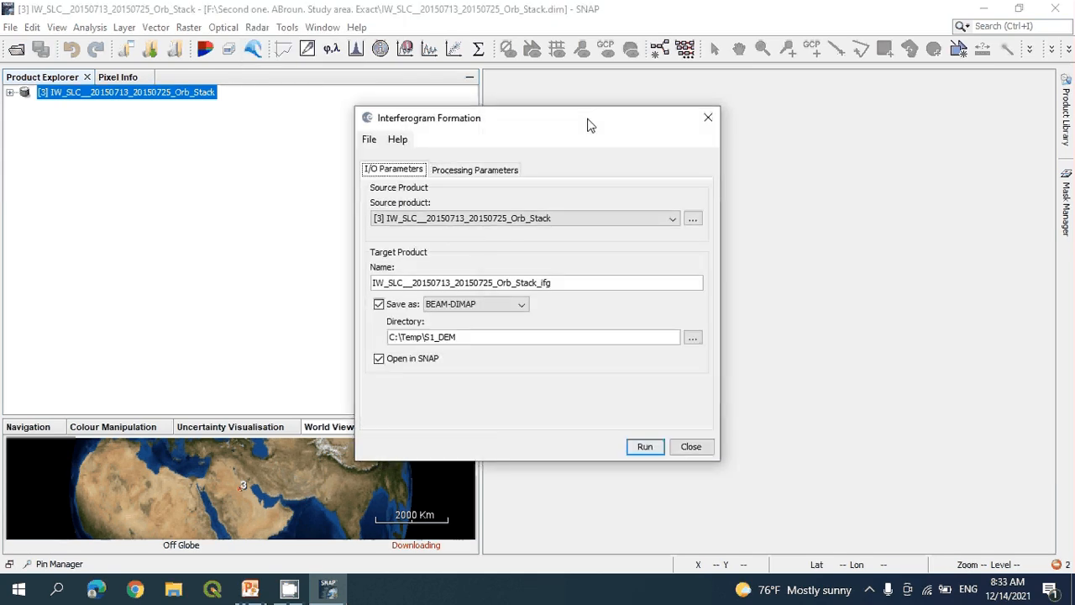
left_click(468, 171)
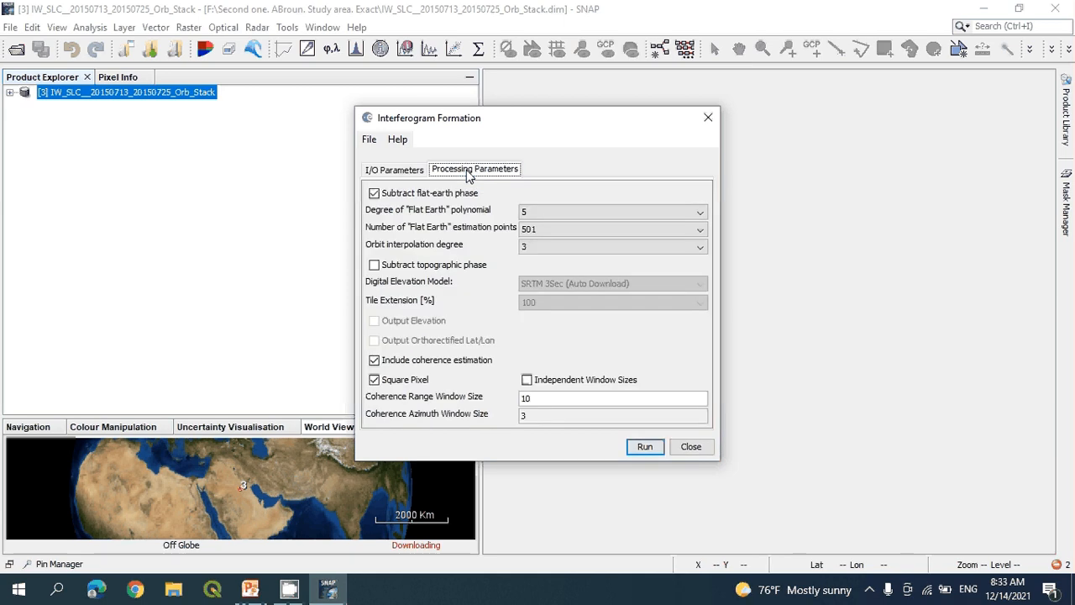
left_click(409, 171)
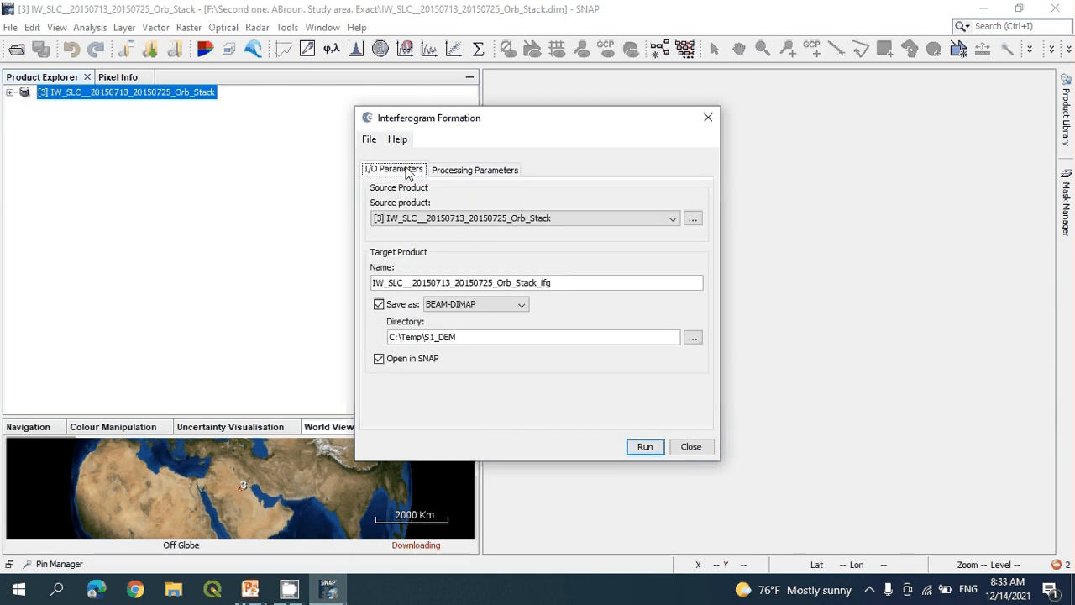
left_click(645, 447)
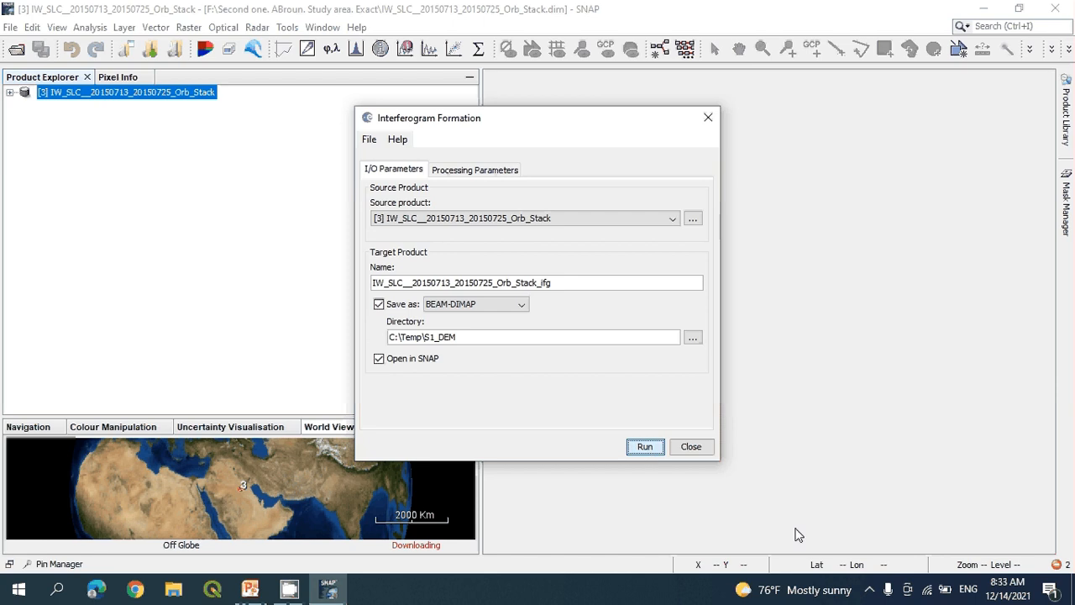
left_click(870, 589)
right_click(870, 559)
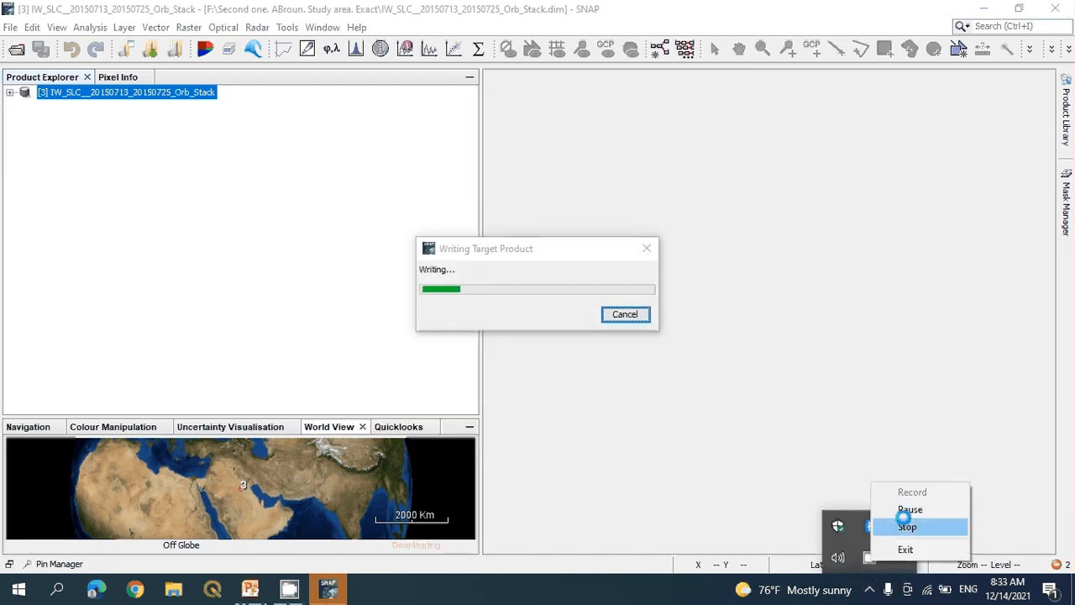
left_click(899, 524)
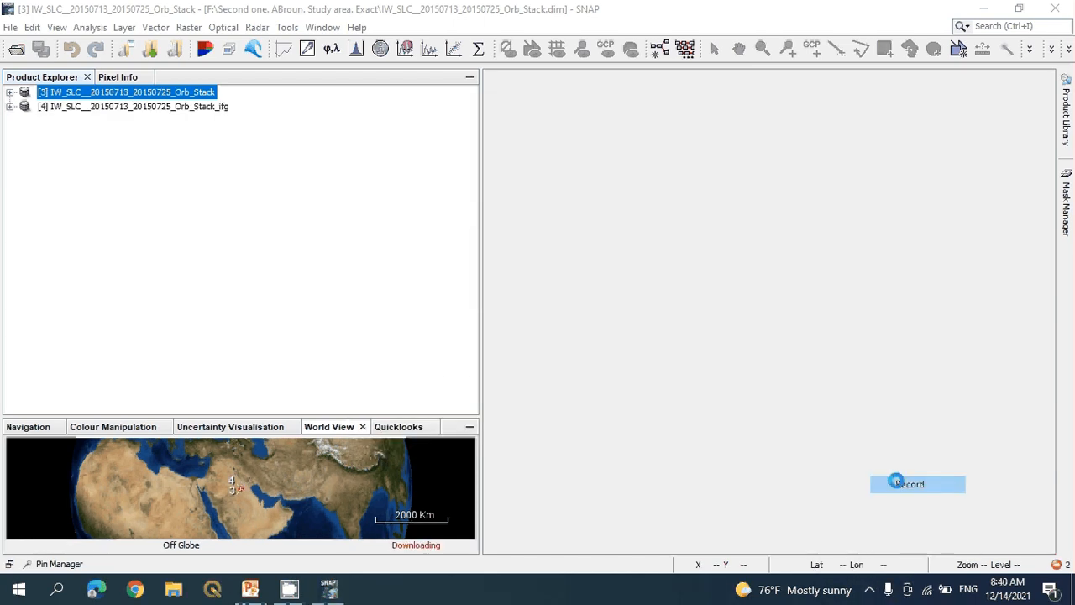
left_click(896, 480)
left_click(869, 589)
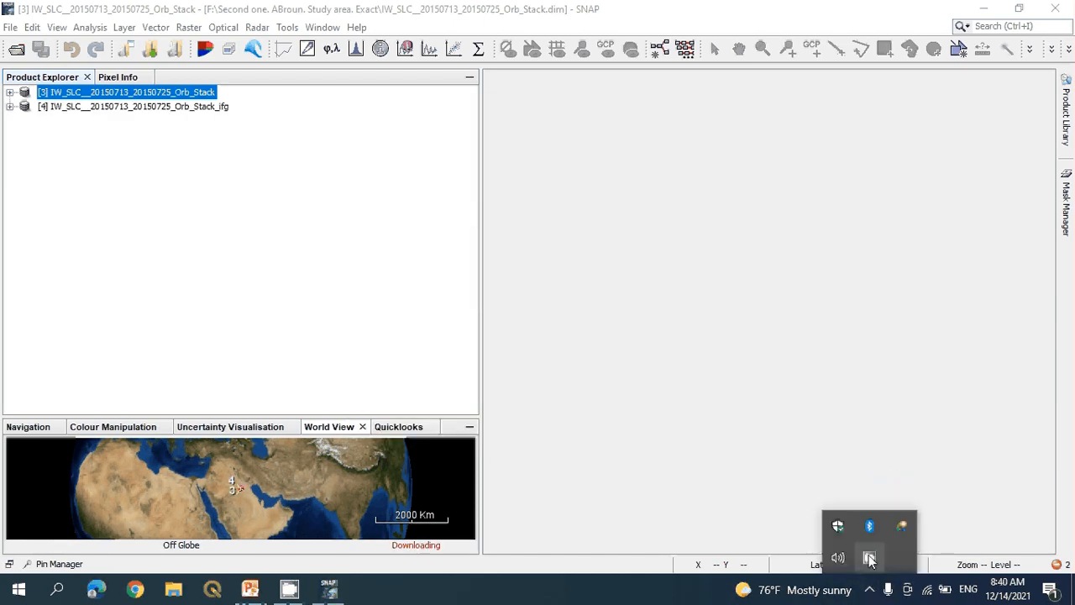
right_click(868, 556)
left_click(662, 414)
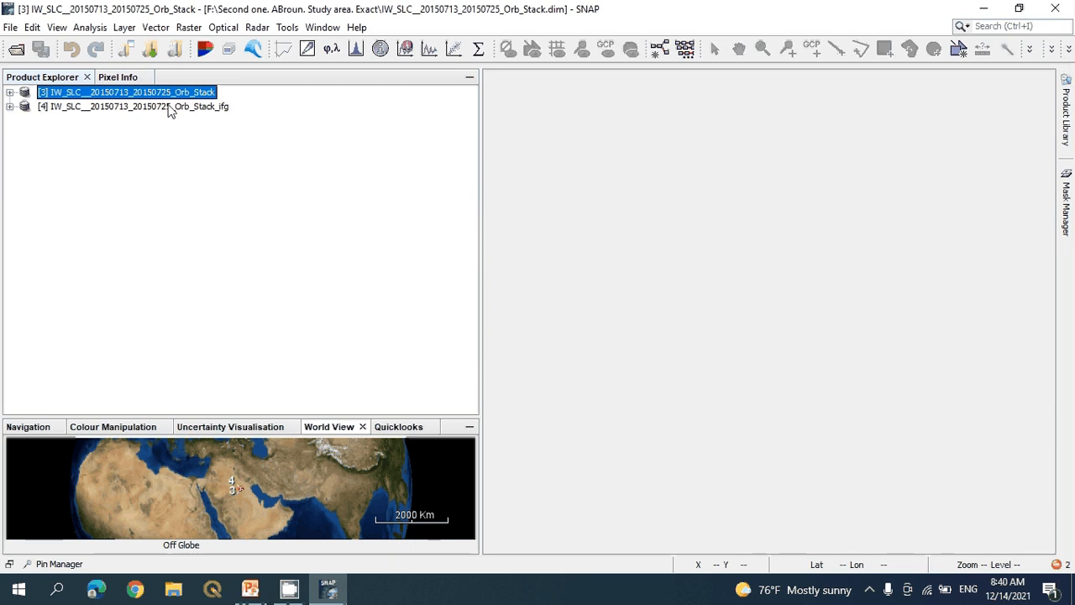
Run S-1 TOPS Deburst on the Orb_Stack_ifg product with VV polarisation, producing IW_SLC__20150713_20150725_Orb_Stack_ifg_deb.
left_click(210, 108)
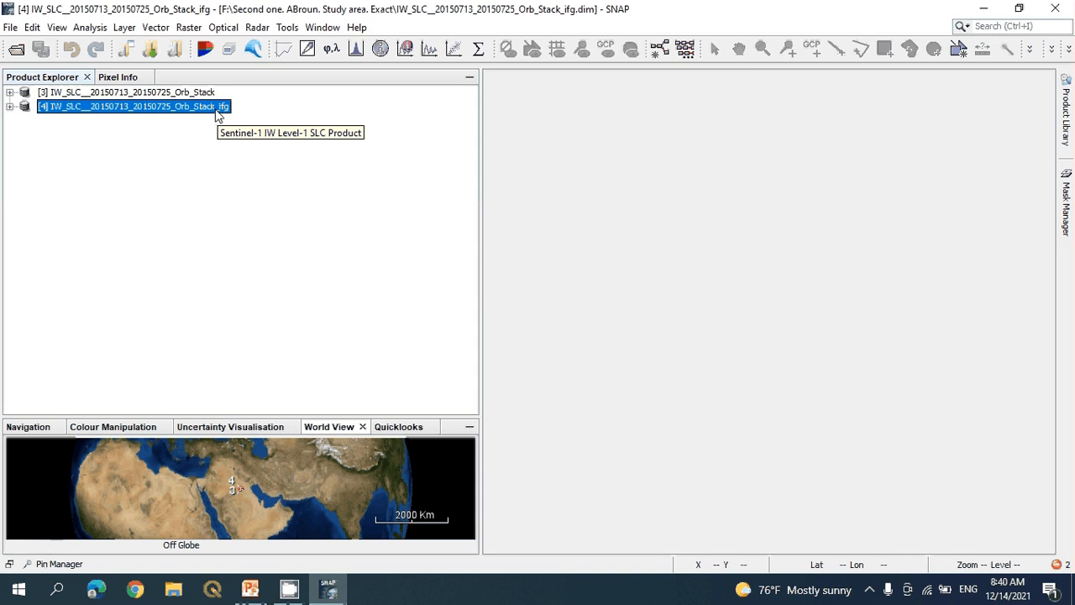
left_click(256, 30)
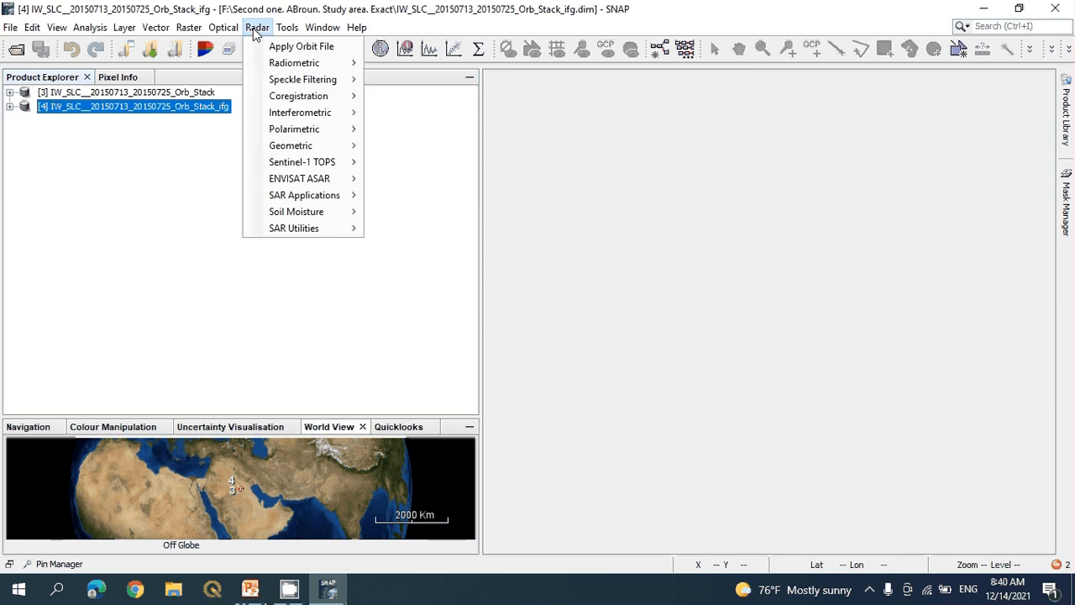
mouse_move(336, 162)
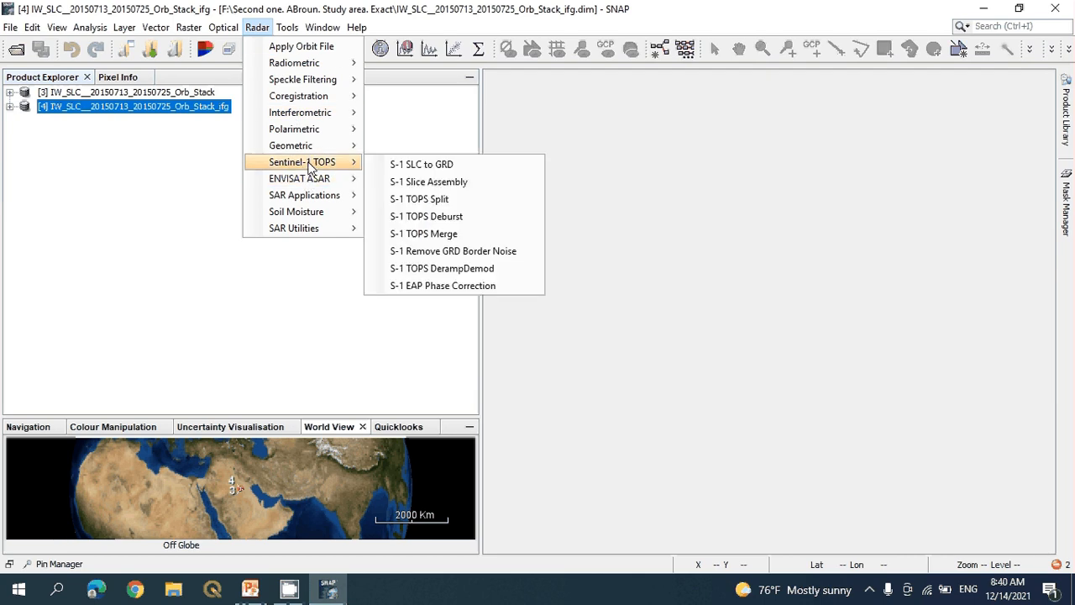
left_click(453, 219)
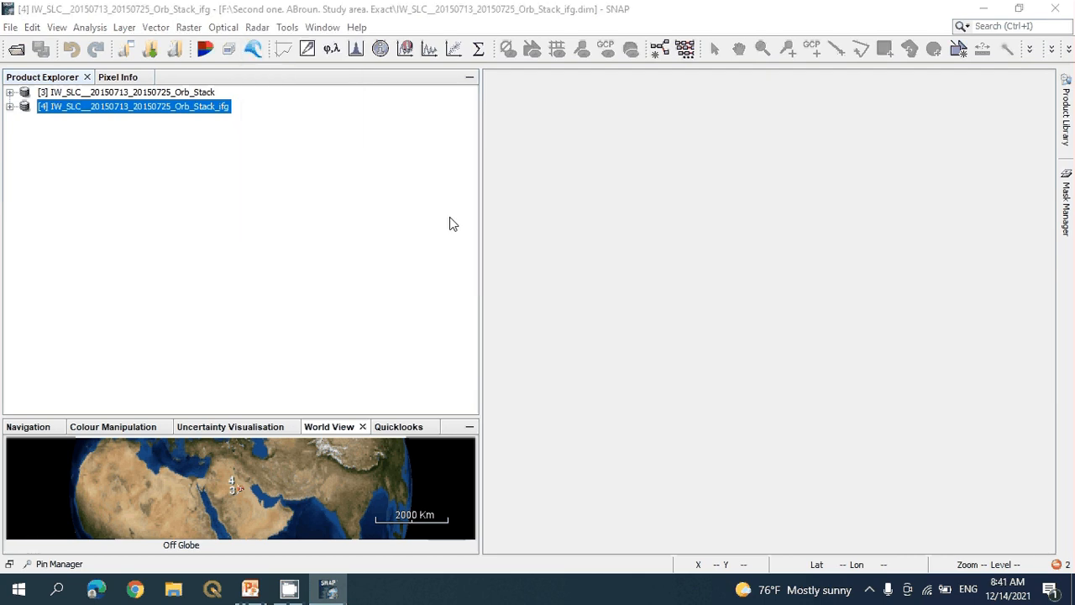
left_click(484, 174)
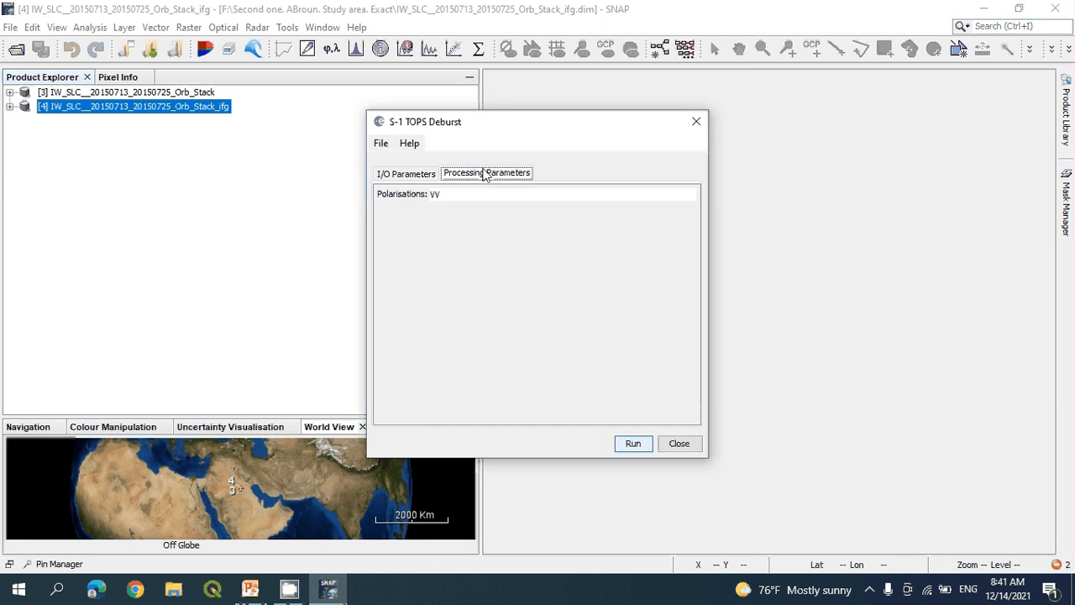
left_click(416, 176)
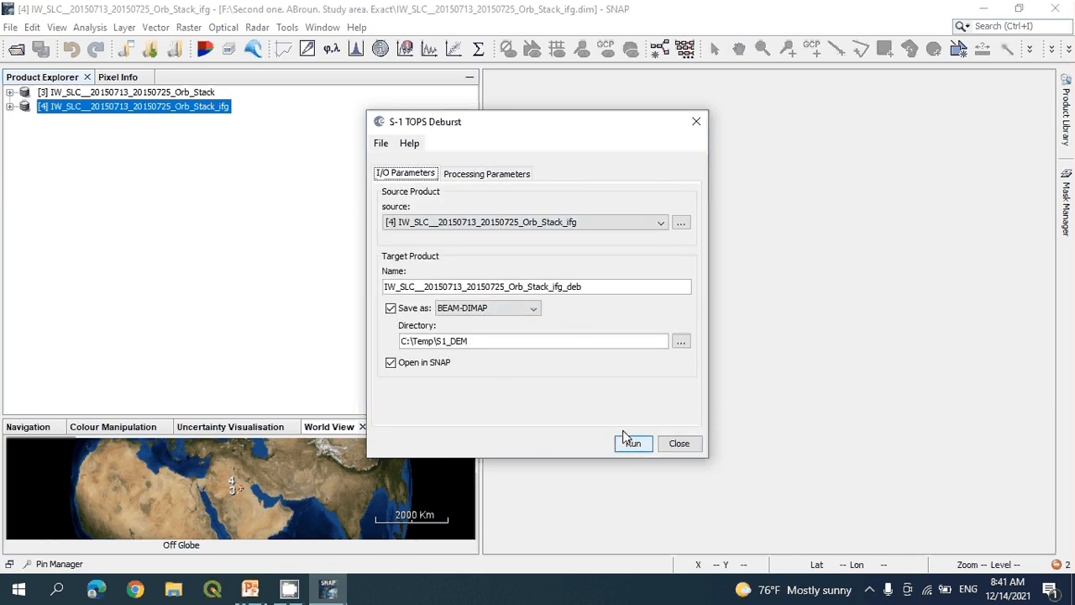
left_click(870, 590)
right_click(869, 557)
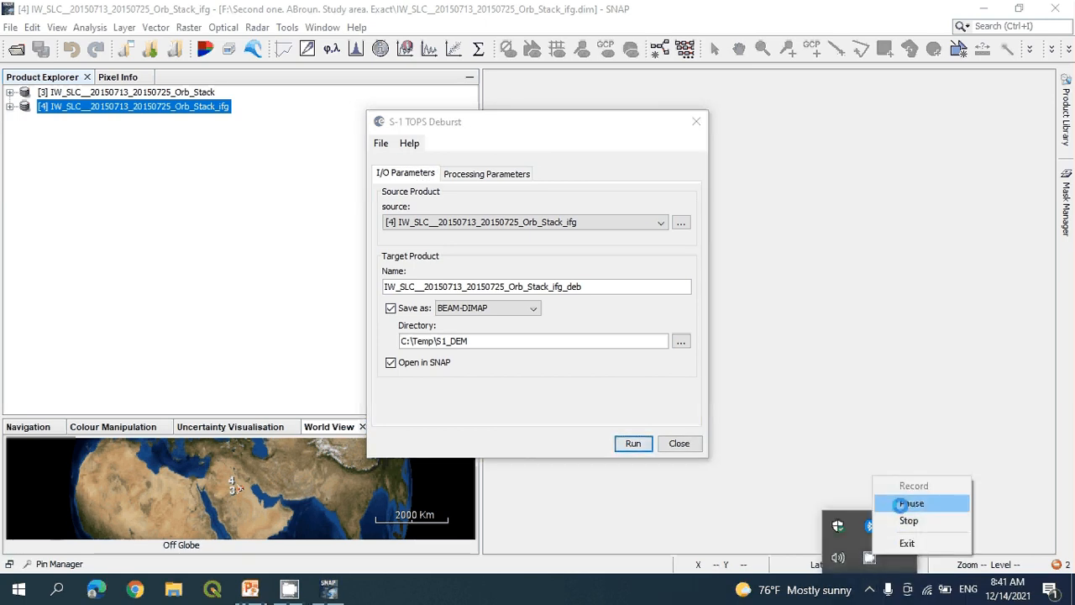
left_click(899, 503)
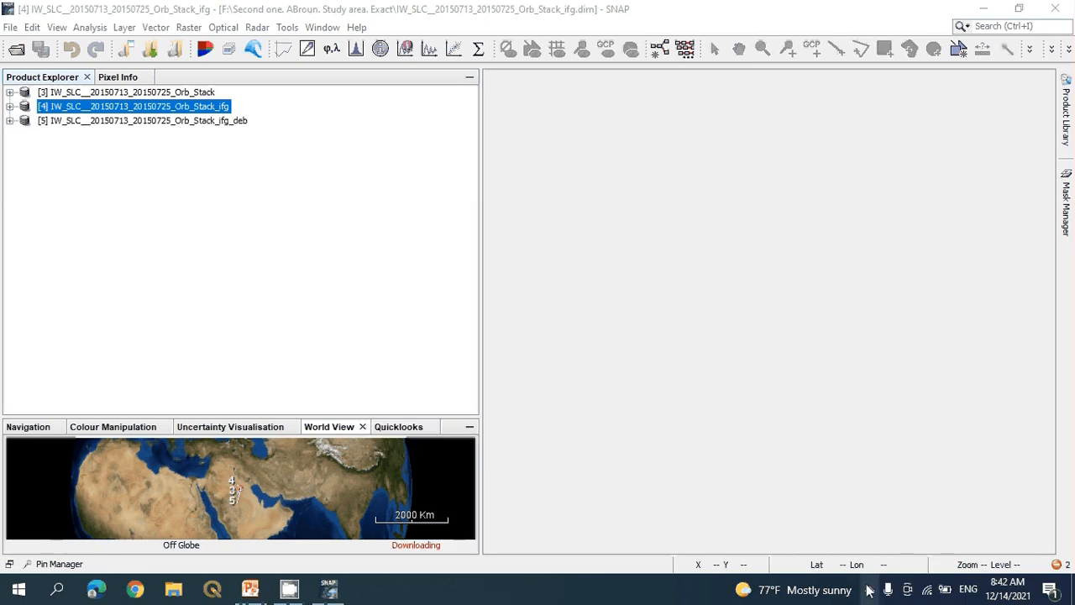
left_click(870, 590)
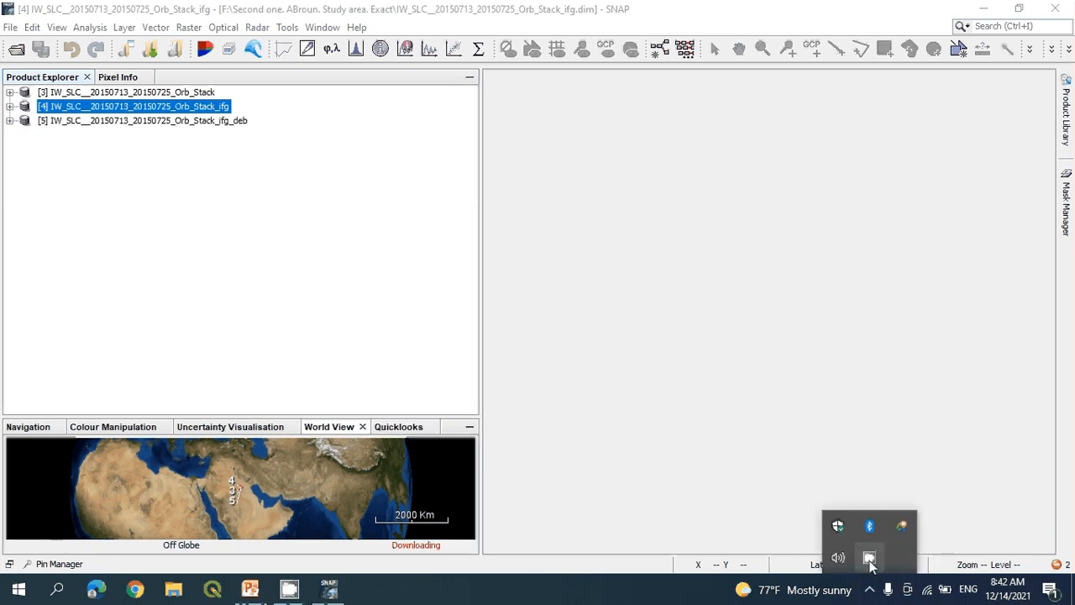
right_click(870, 557)
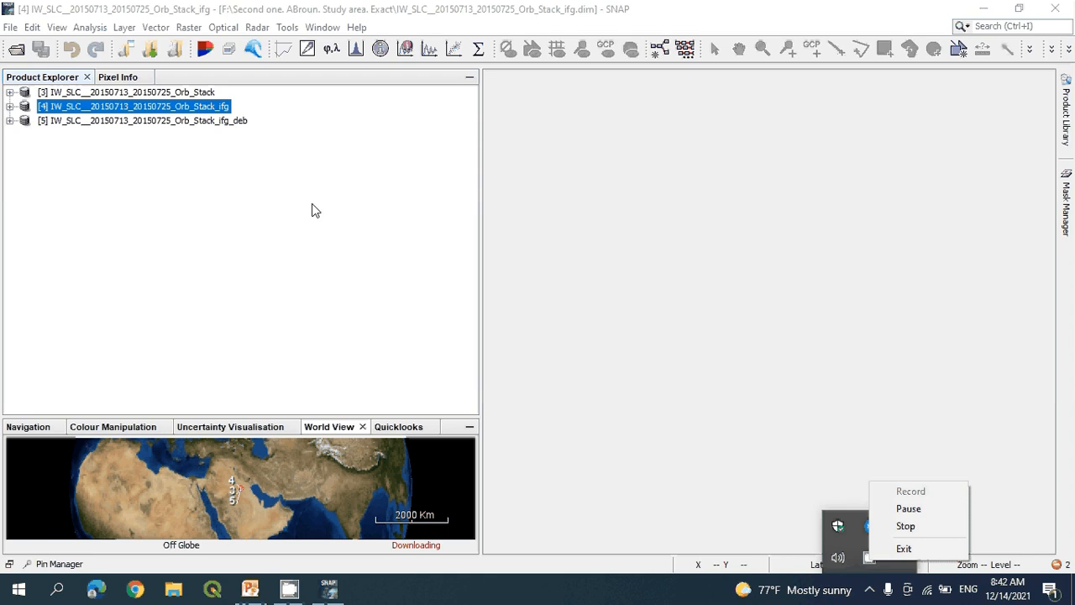
Close the Orb_Stack and Orb_Stack_ifg products, keeping only the debursted interferogram open.
left_click(214, 92)
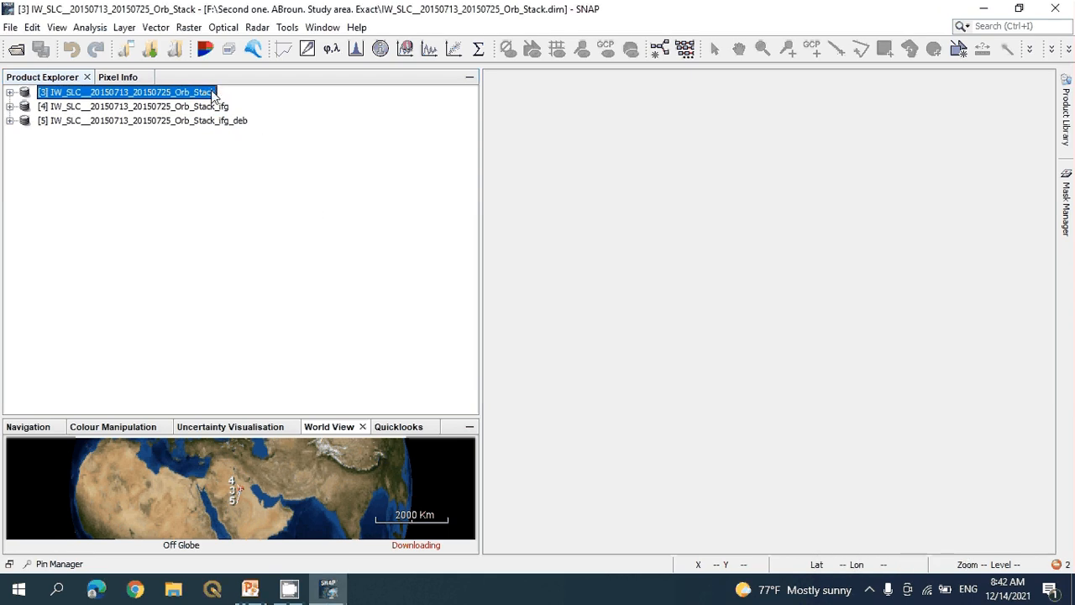
left_click(211, 106, "ctrl")
right_click(209, 106)
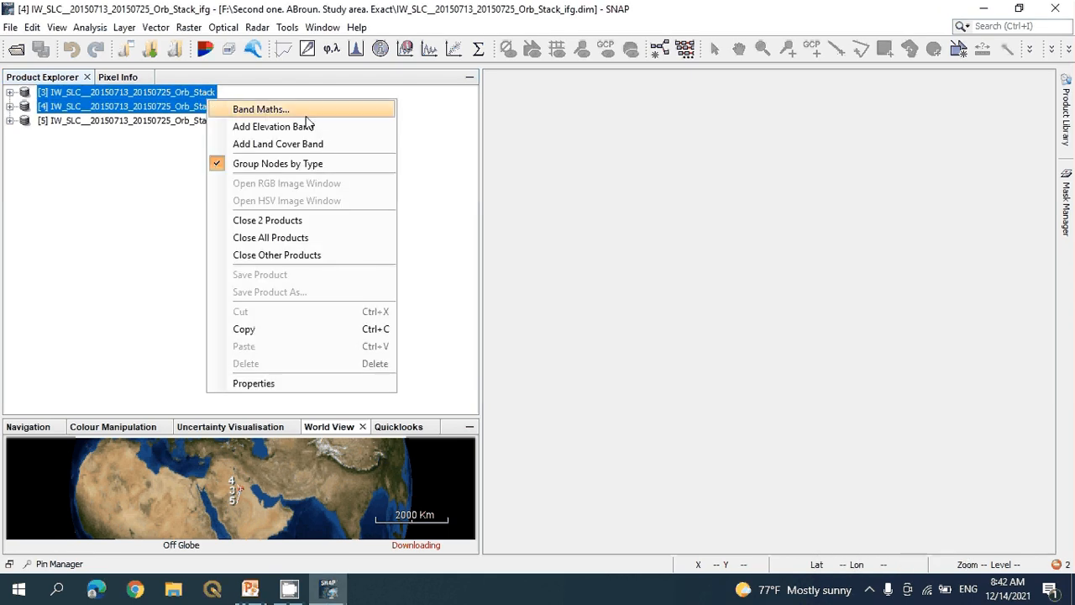
left_click(304, 227)
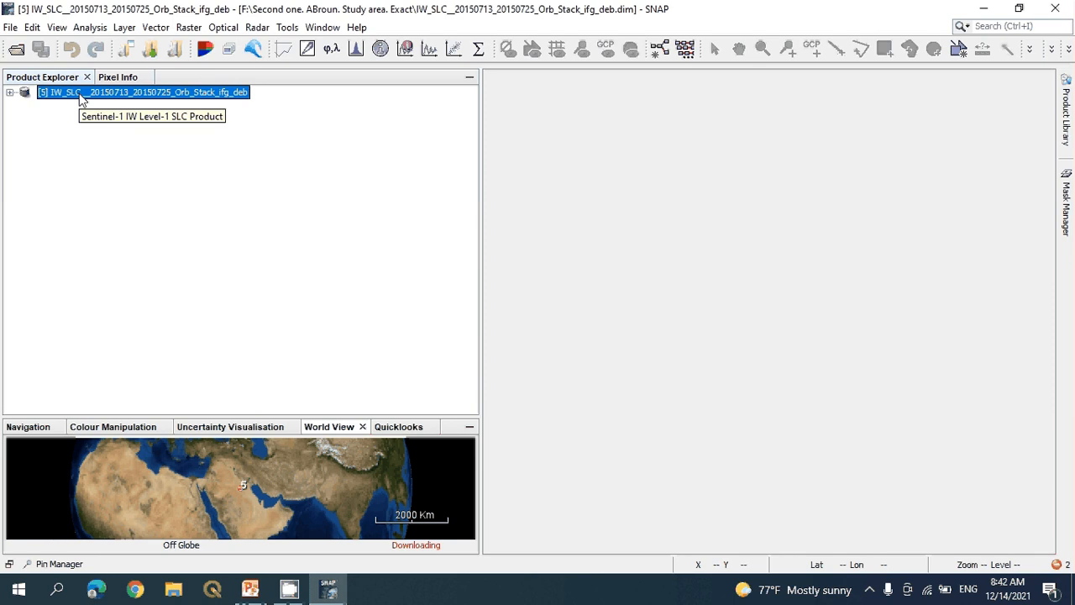
Set up Goldstein Phase Filtering for the debursted interferogram product and check its processing and target product parameters.
left_click(255, 29)
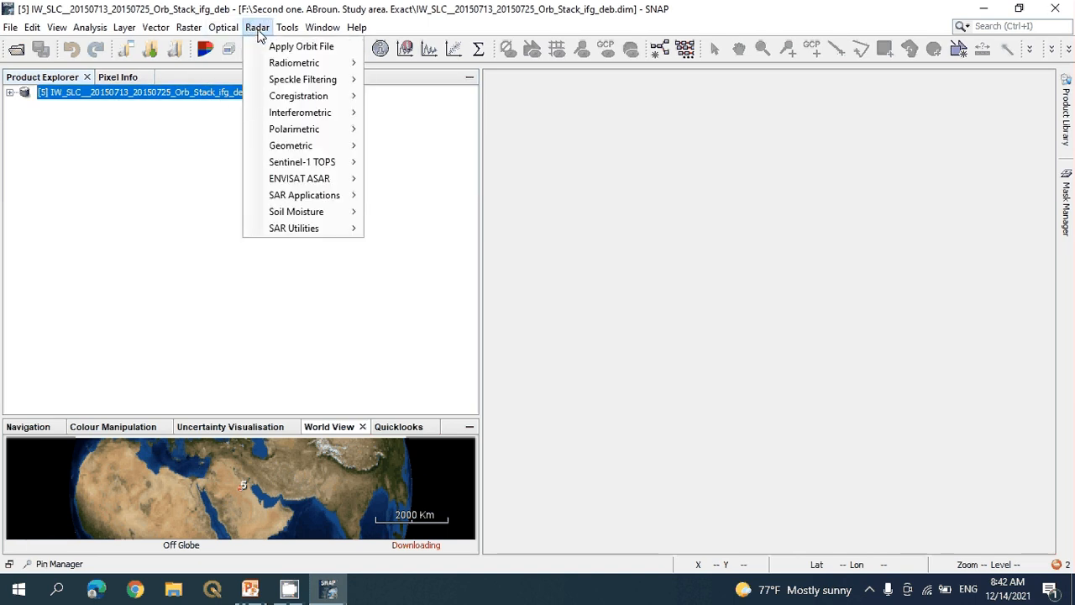
mouse_move(288, 113)
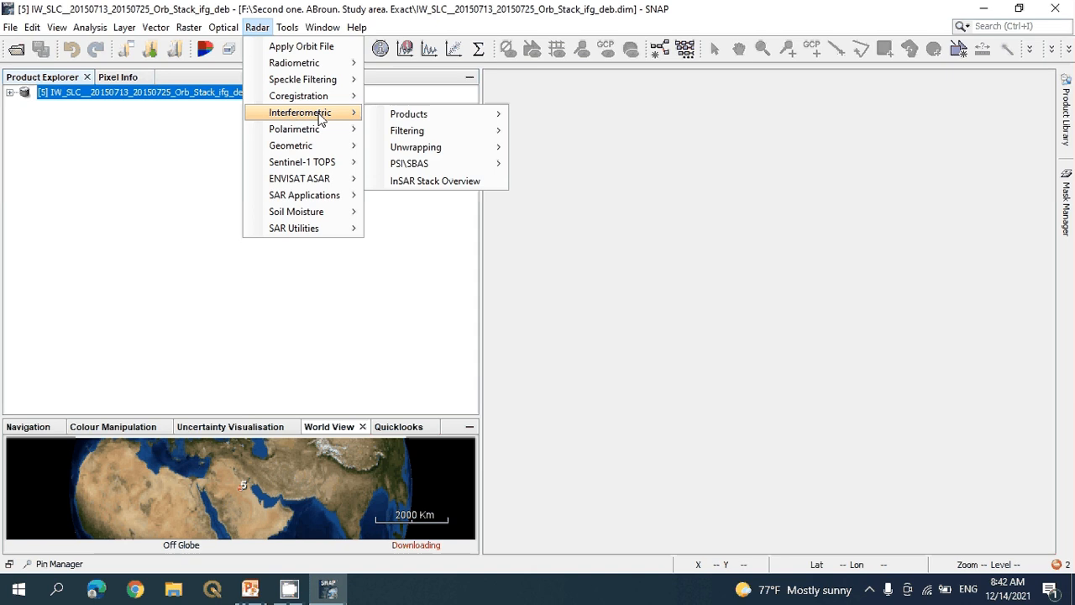
mouse_move(393, 131)
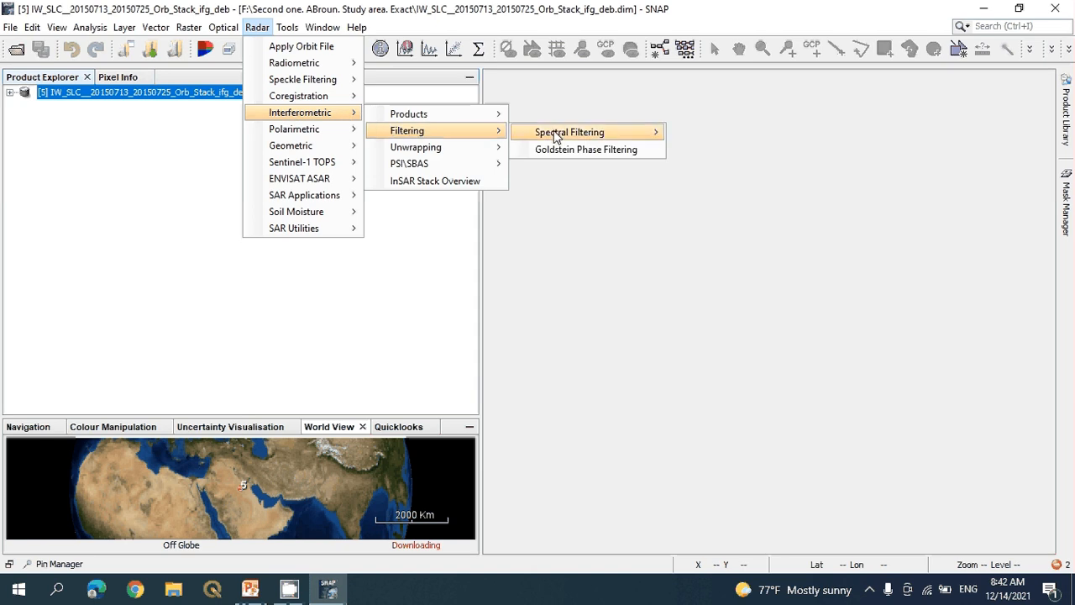
mouse_move(592, 140)
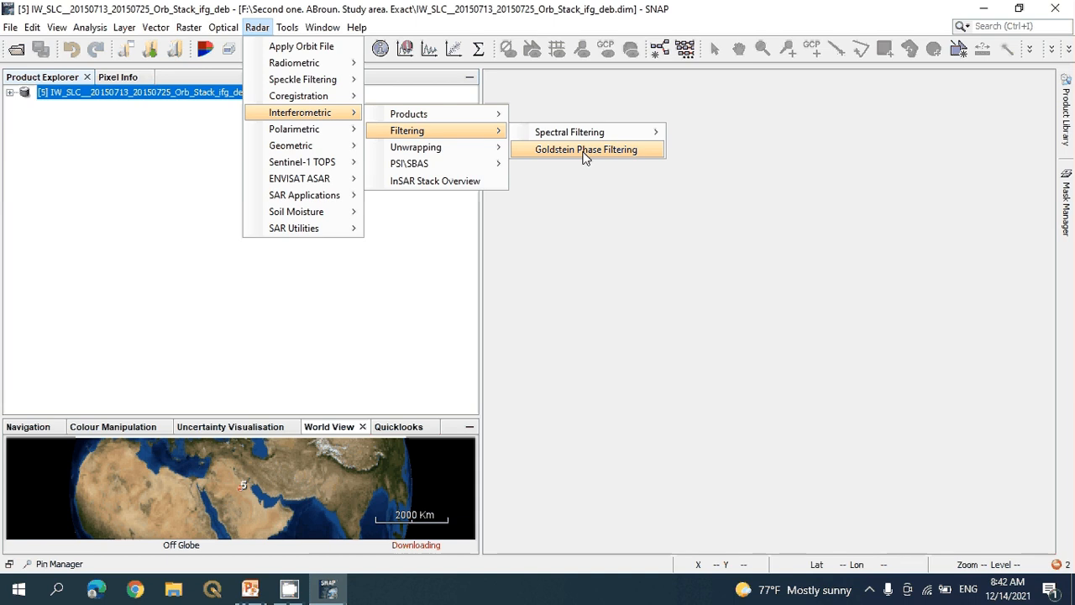
left_click(585, 154)
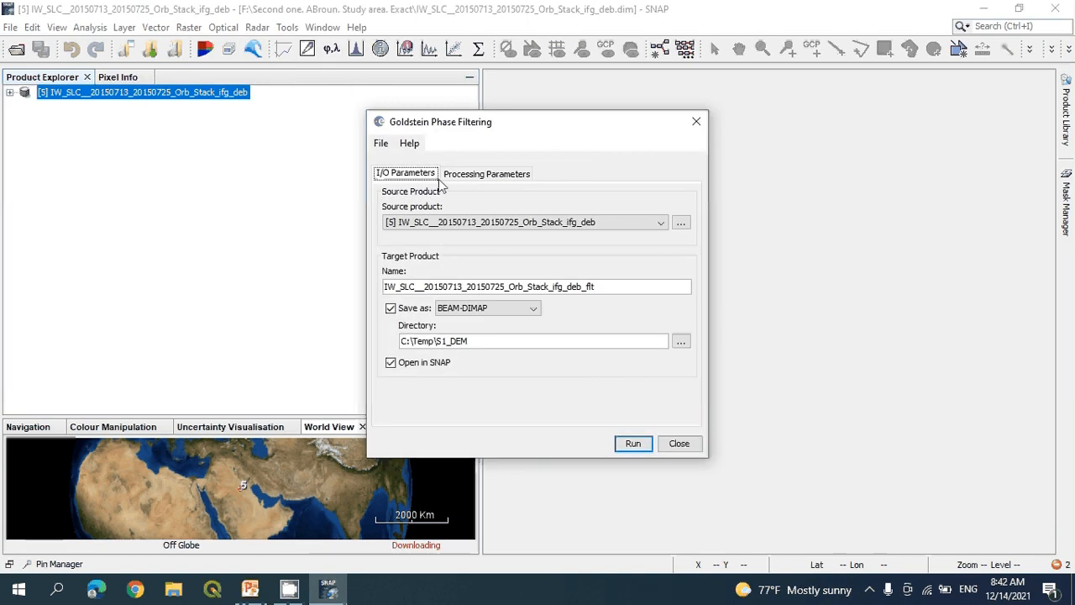
left_click(473, 178)
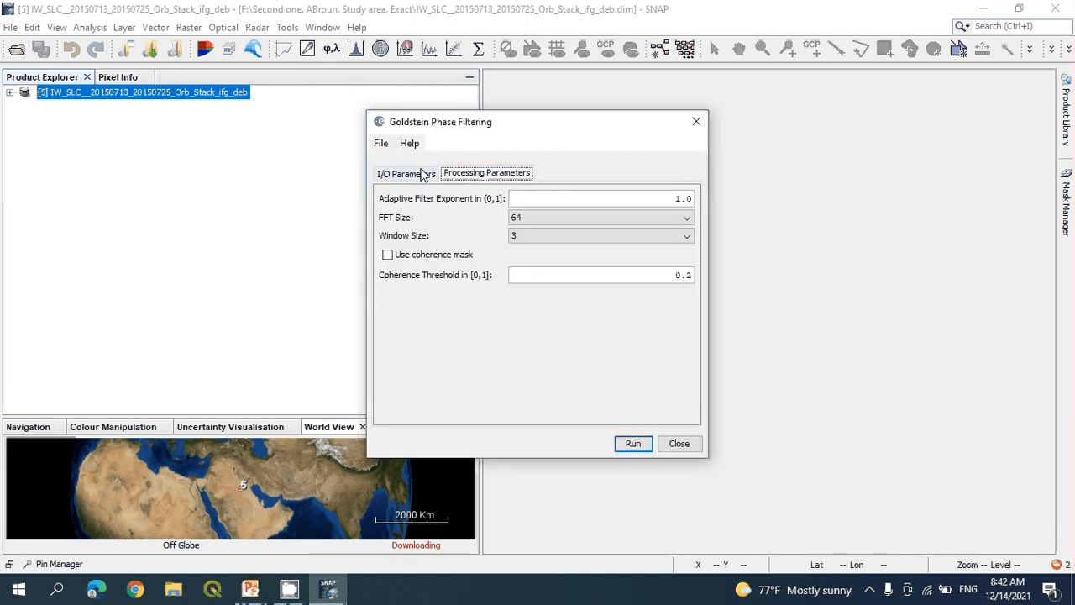
left_click(418, 176)
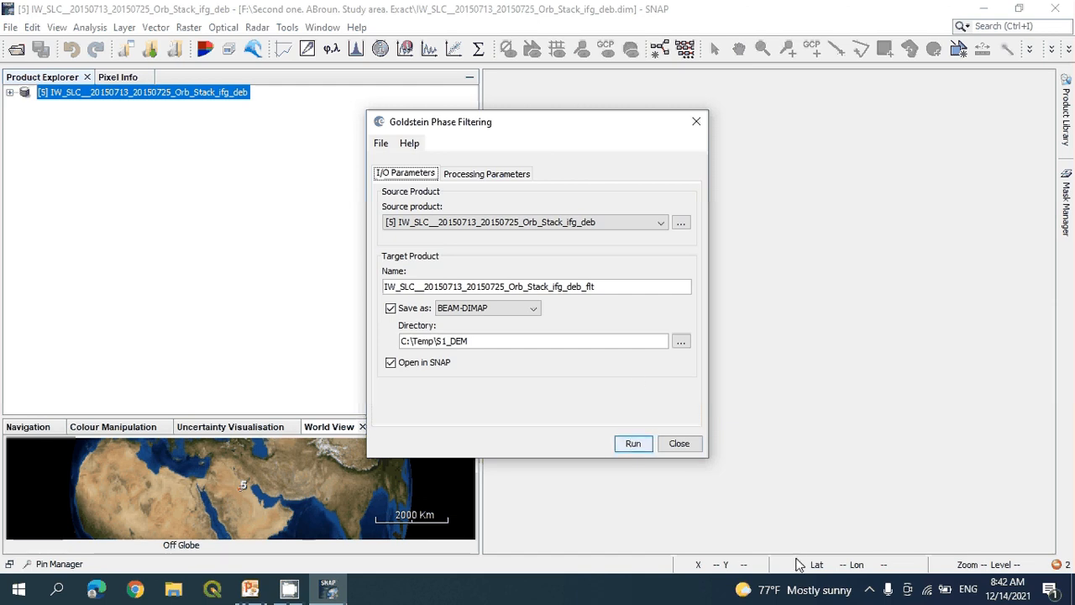
left_click(870, 589)
right_click(871, 557)
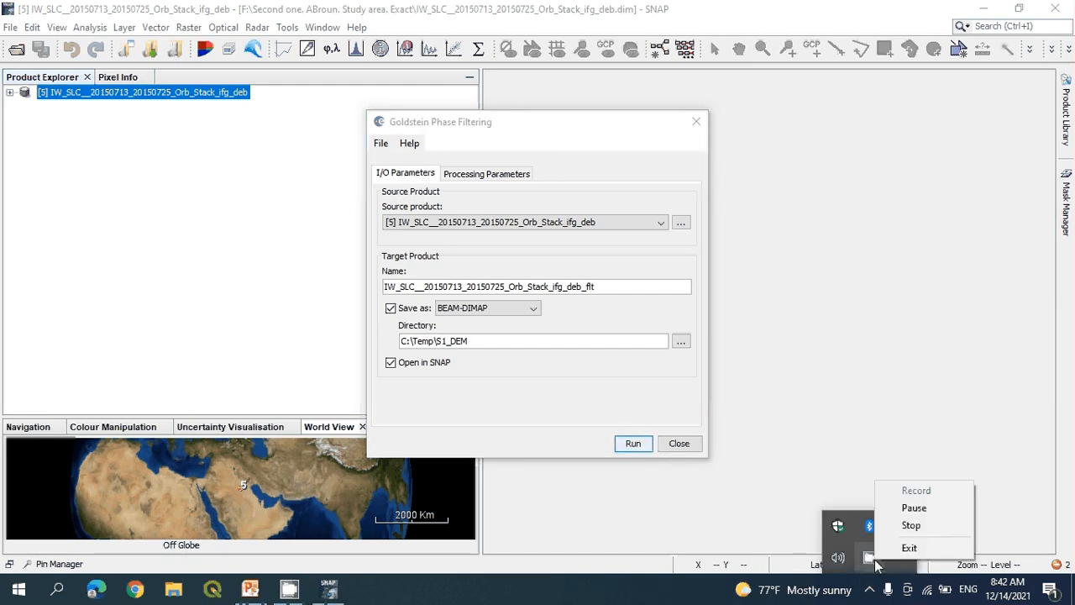
left_click(914, 509)
left_click(918, 485)
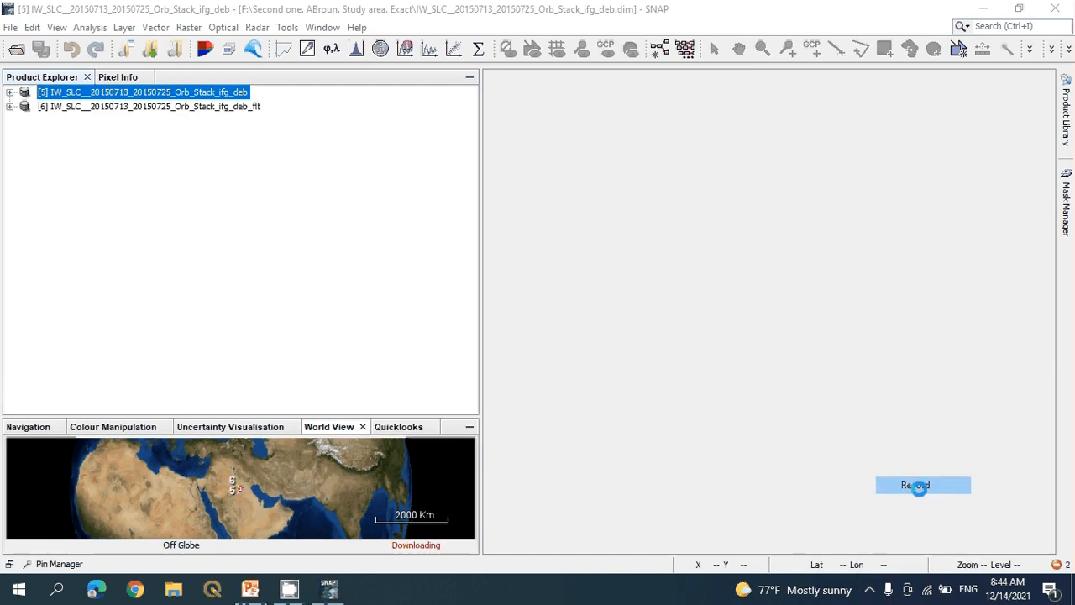
left_click(870, 589)
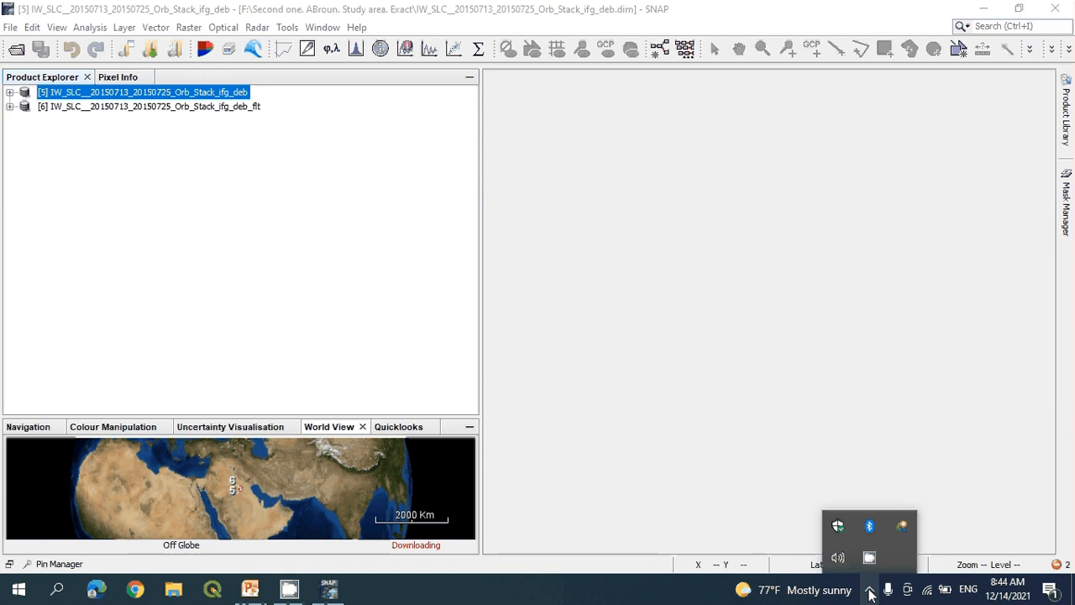
right_click(871, 557)
left_click(708, 437)
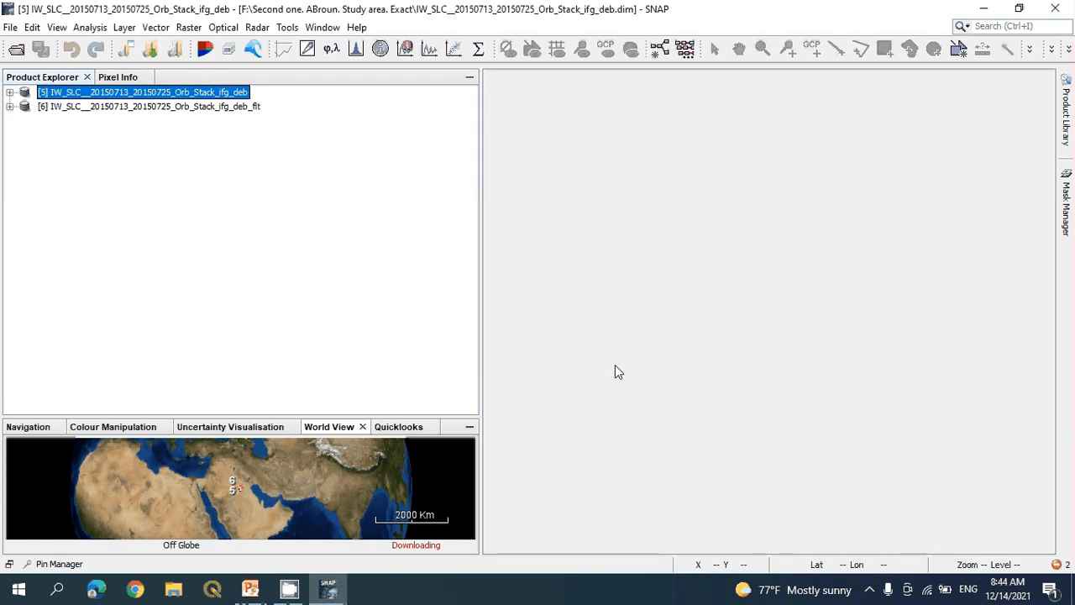
Display the Phase_ifg_IW1_VV_13Jul2015_25Jul2015 band of the unfiltered Orb_Stack_ifg_deb product.
left_click(10, 93)
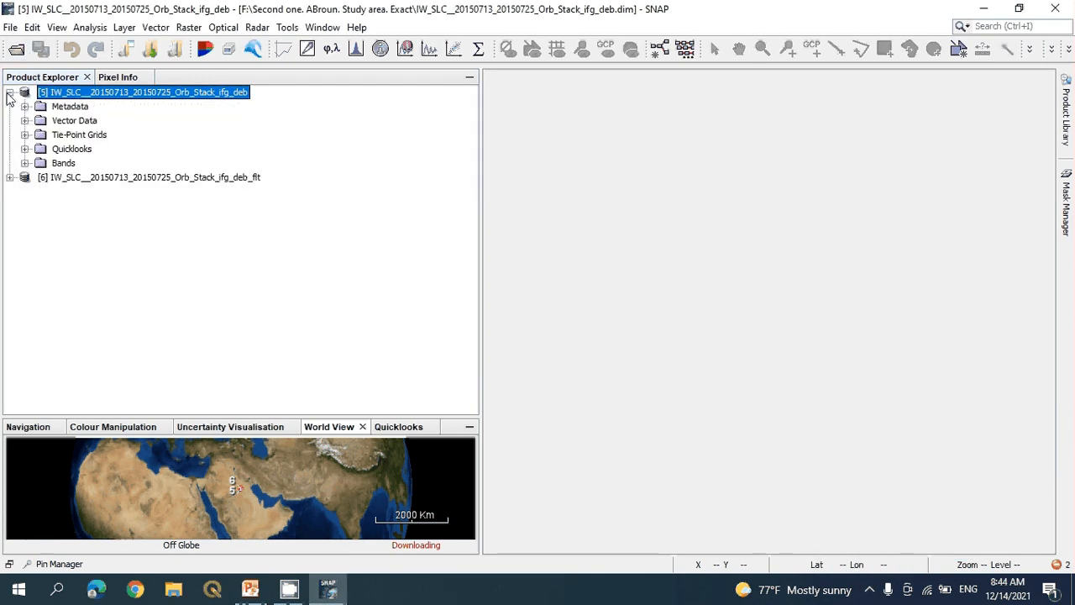
left_click(25, 163)
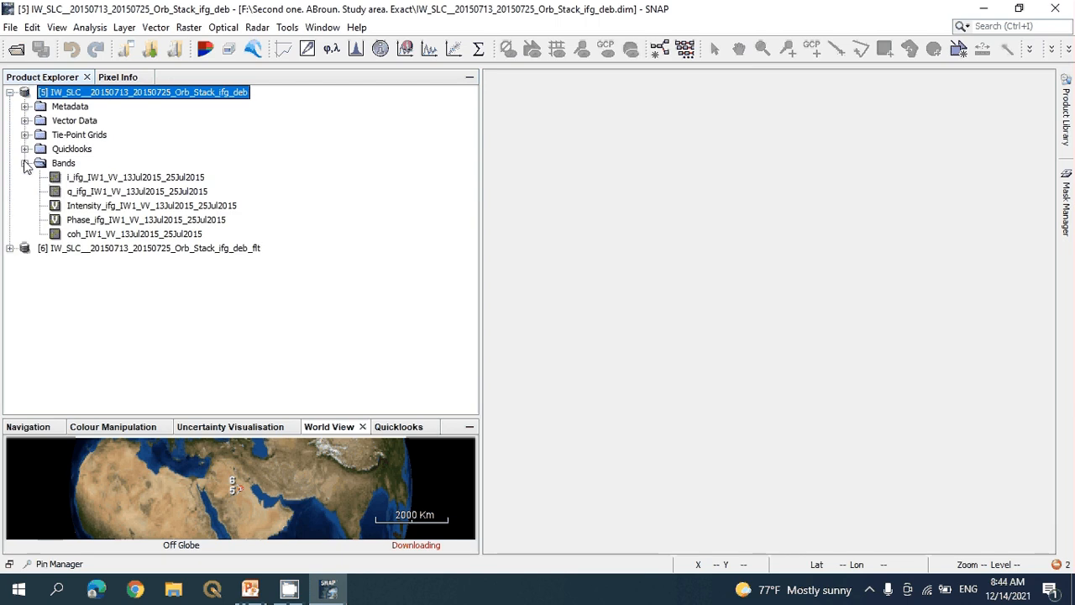
left_click(128, 221)
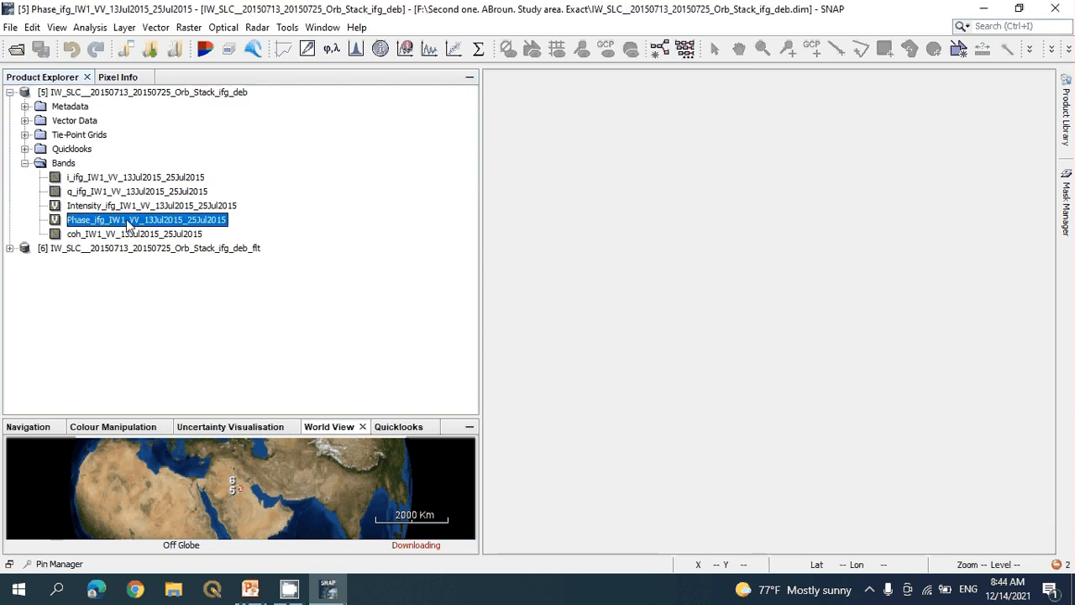
double_click(128, 221)
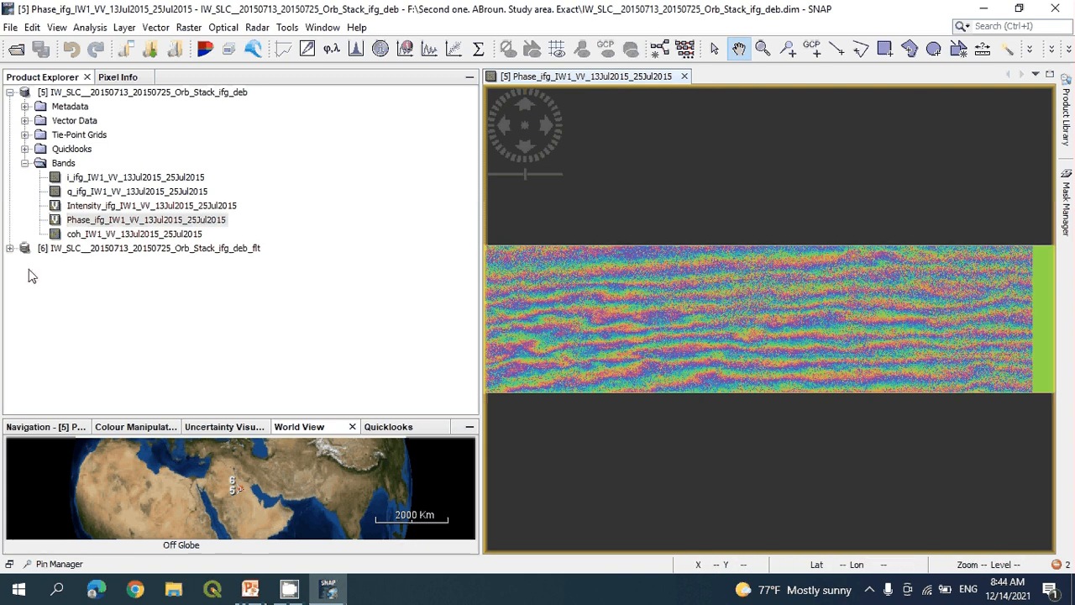
View the phase band of the filtered Orb_Stack_ifg_deb_flt product for comparison, and close both phase image views.
left_click(10, 248)
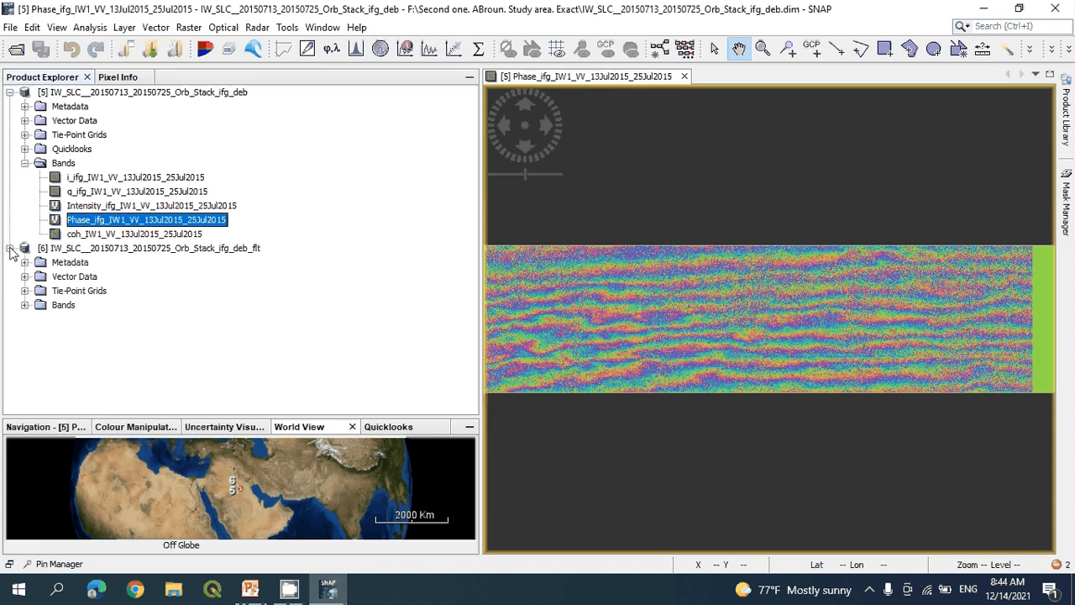
left_click(25, 306)
double_click(97, 364)
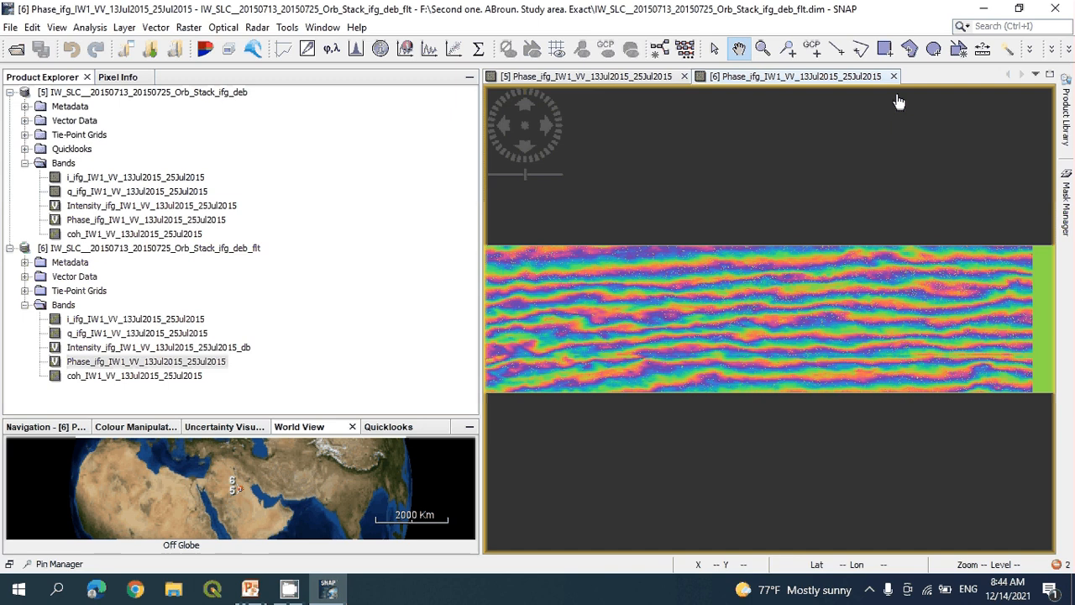
left_click(894, 77)
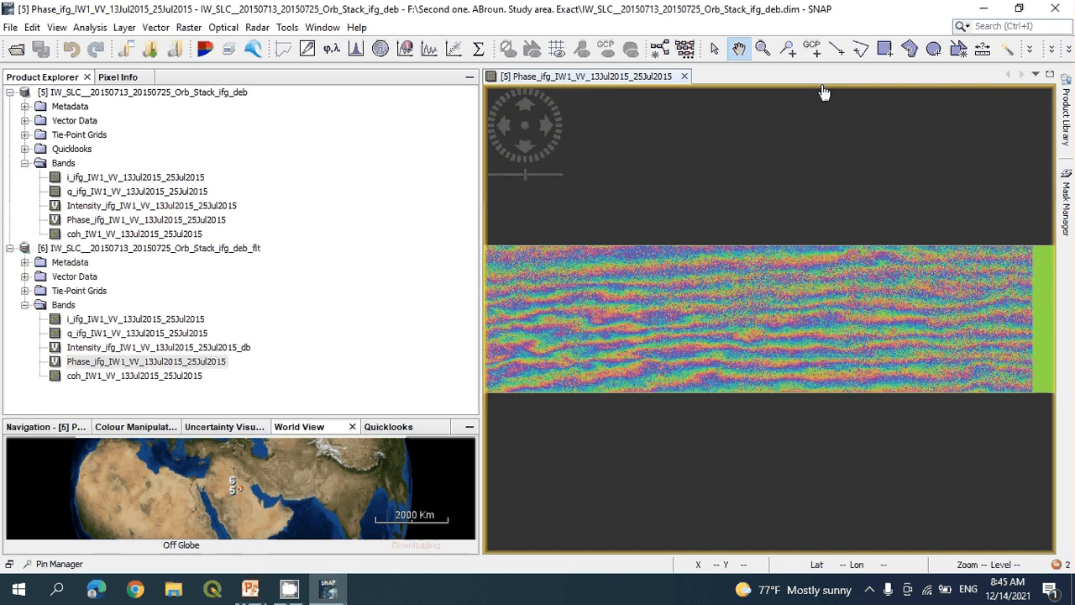
left_click(685, 76)
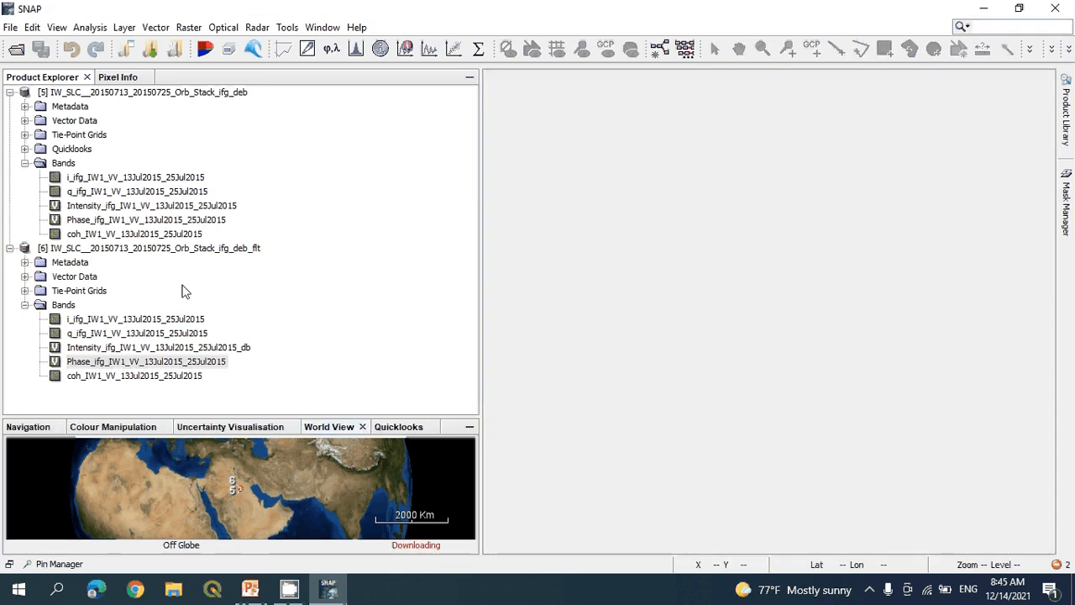
Collapse both product trees and close the Orb_Stack_ifg_deb product, keeping only the Goldstein-filtered product open.
left_click(10, 248)
left_click(25, 164)
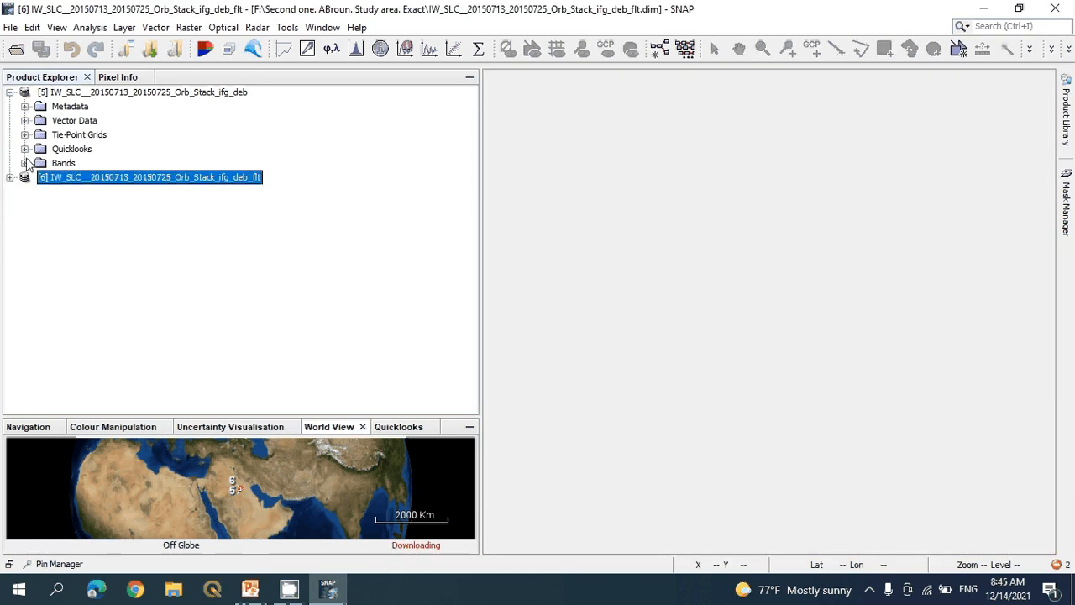
left_click(10, 92)
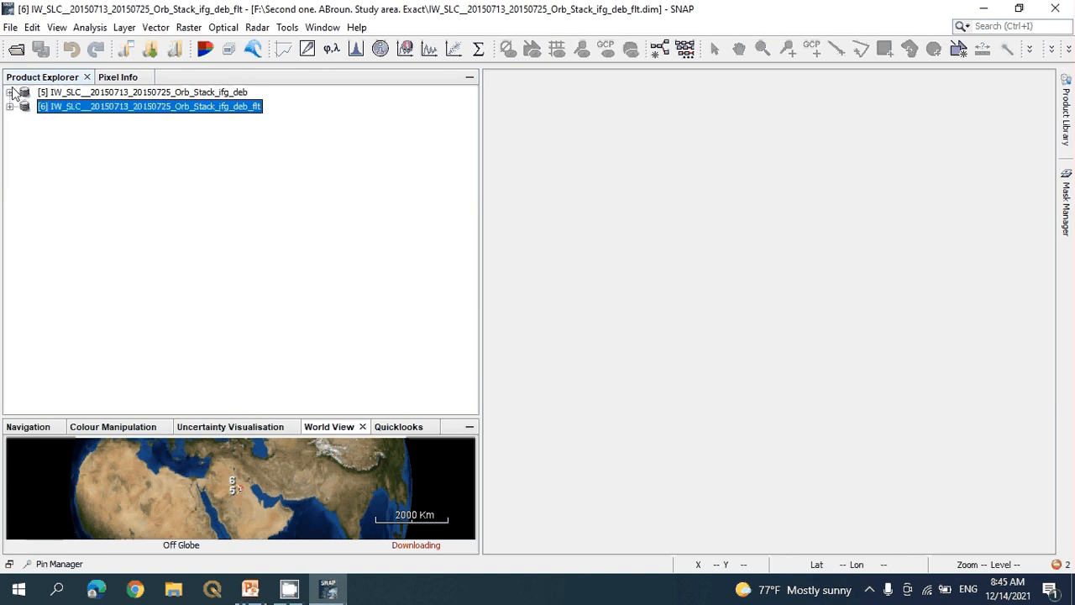
left_click(92, 94)
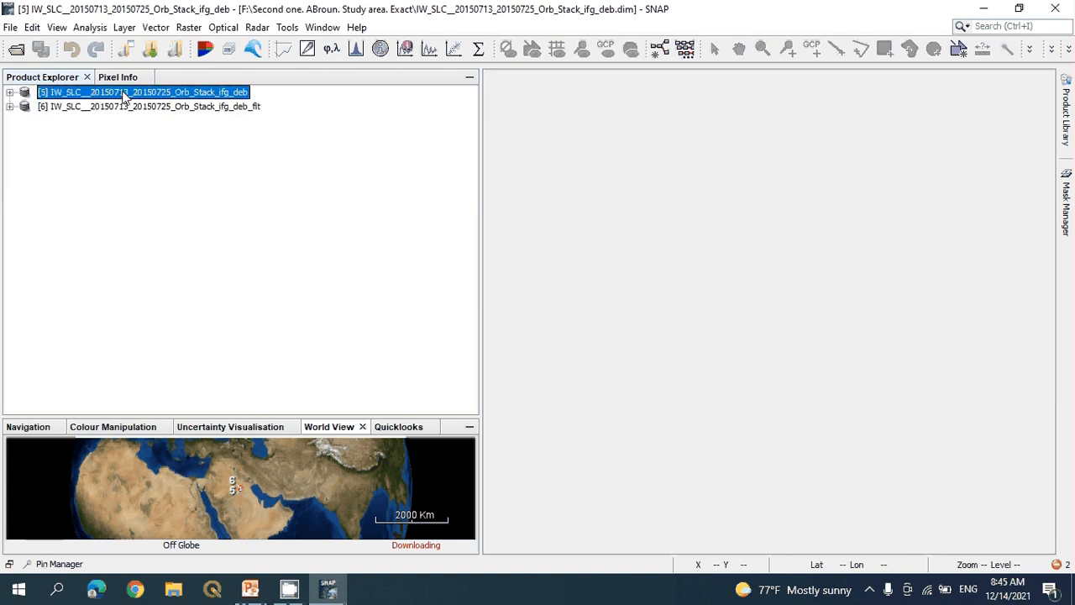
right_click(125, 94)
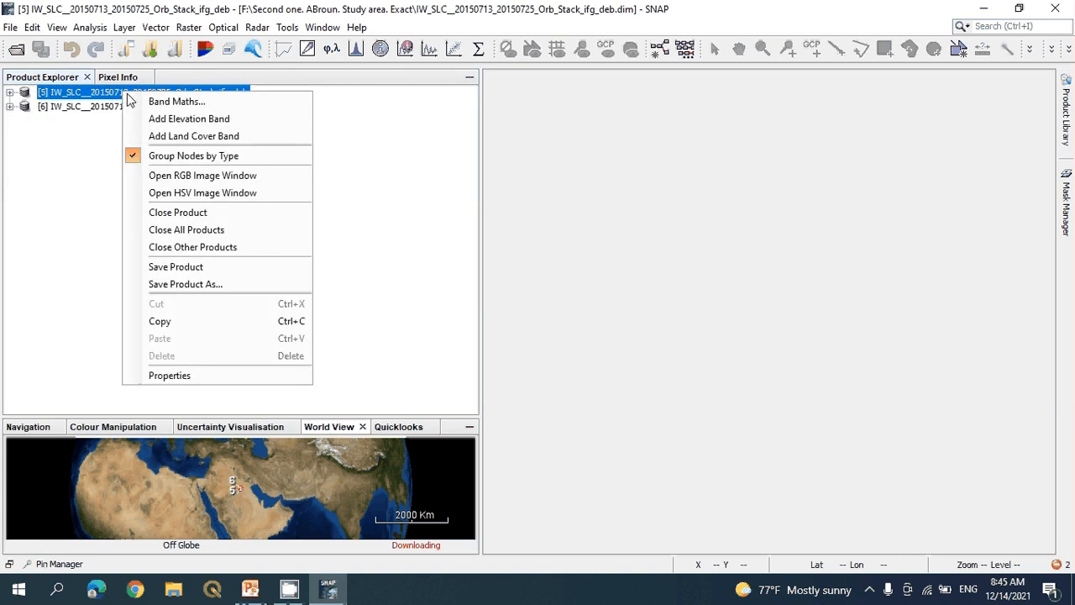
left_click(177, 213)
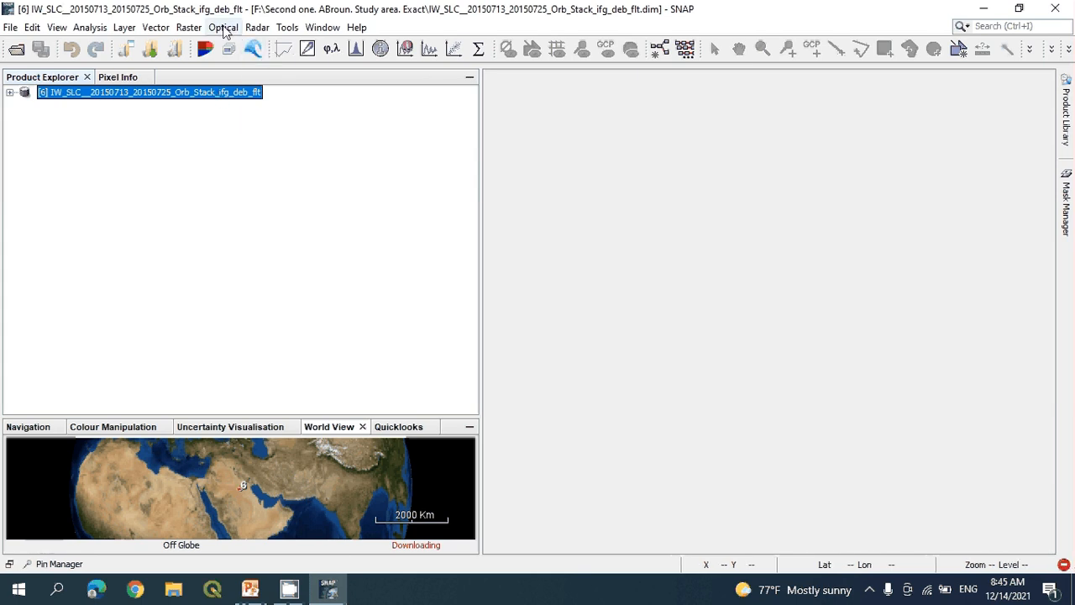
Open Multilooking for the Orb_Stack_ifg_deb_flt product and review its processing and target product parameters.
left_click(259, 29)
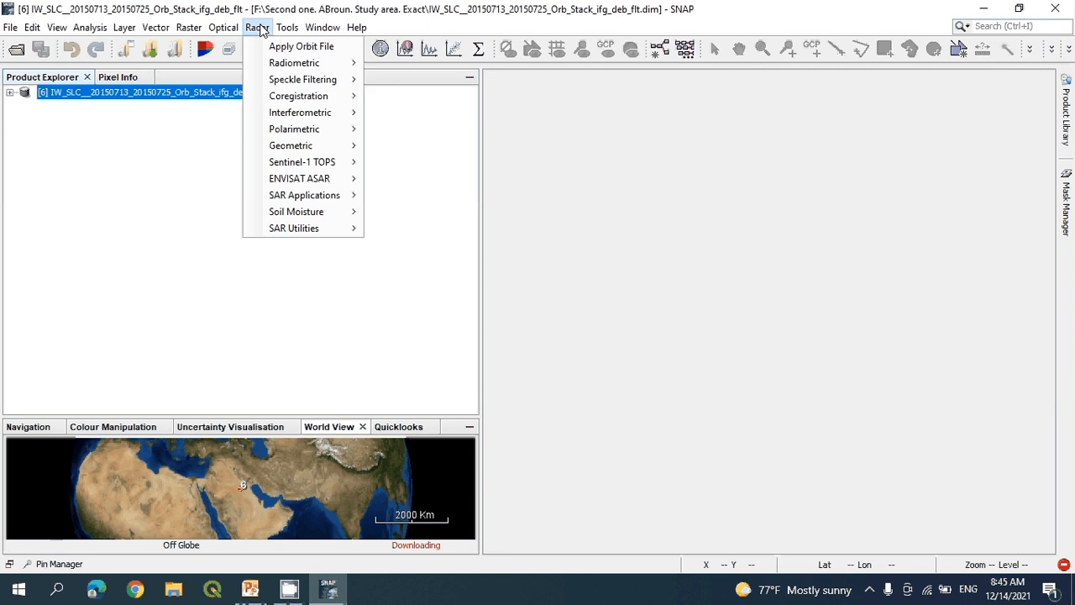
mouse_move(301, 233)
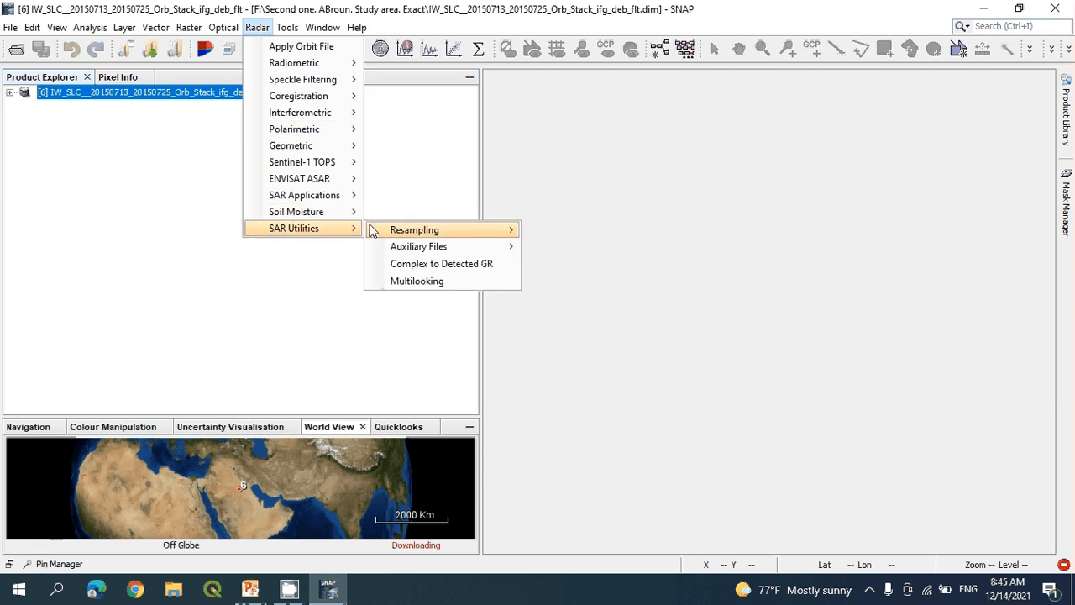
left_click(434, 282)
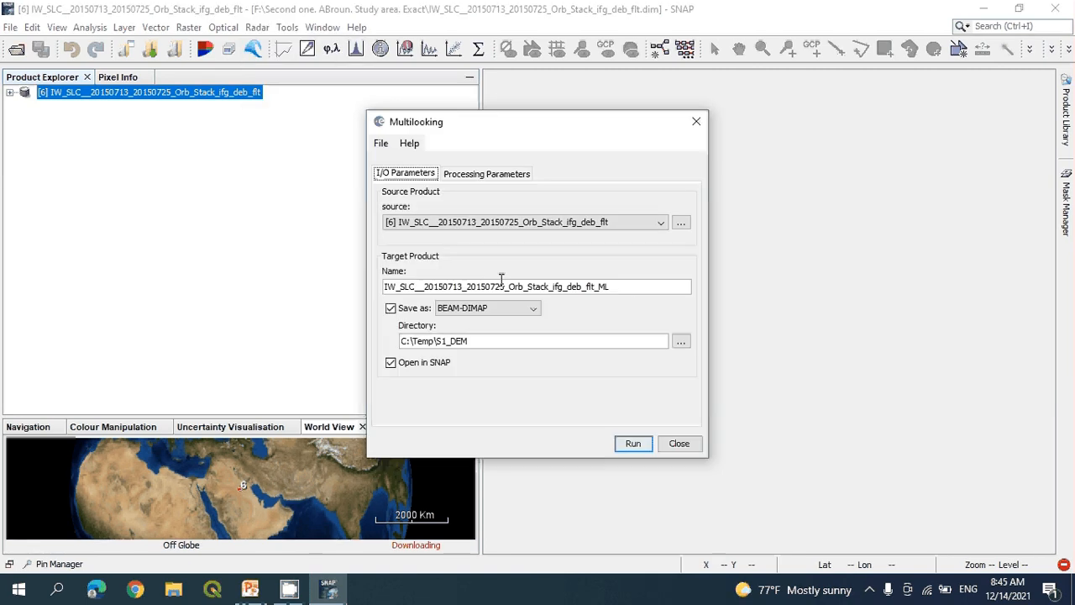
left_click(496, 173)
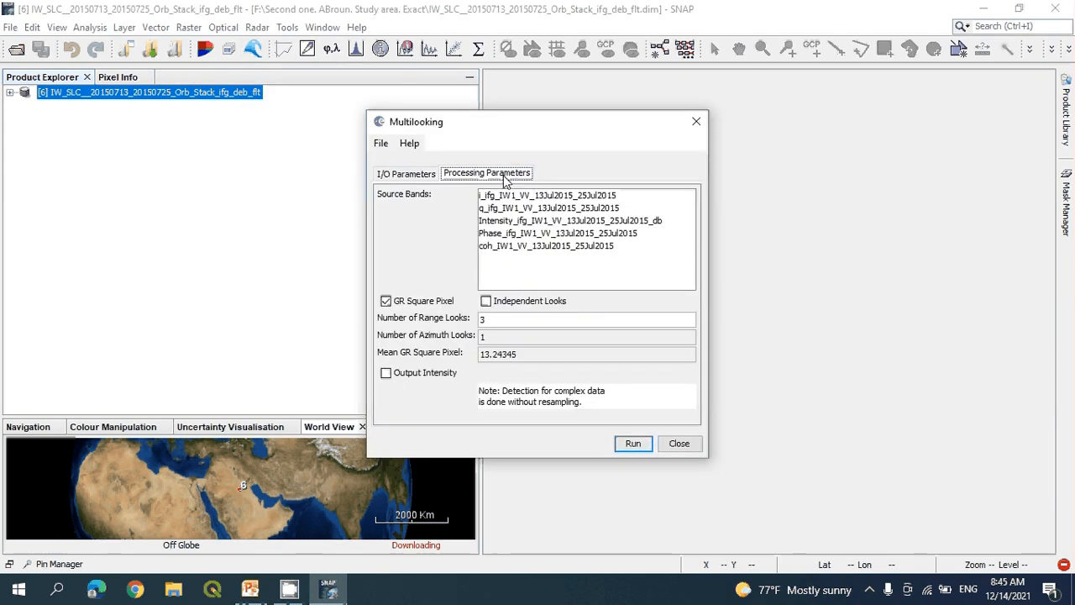
left_click(408, 174)
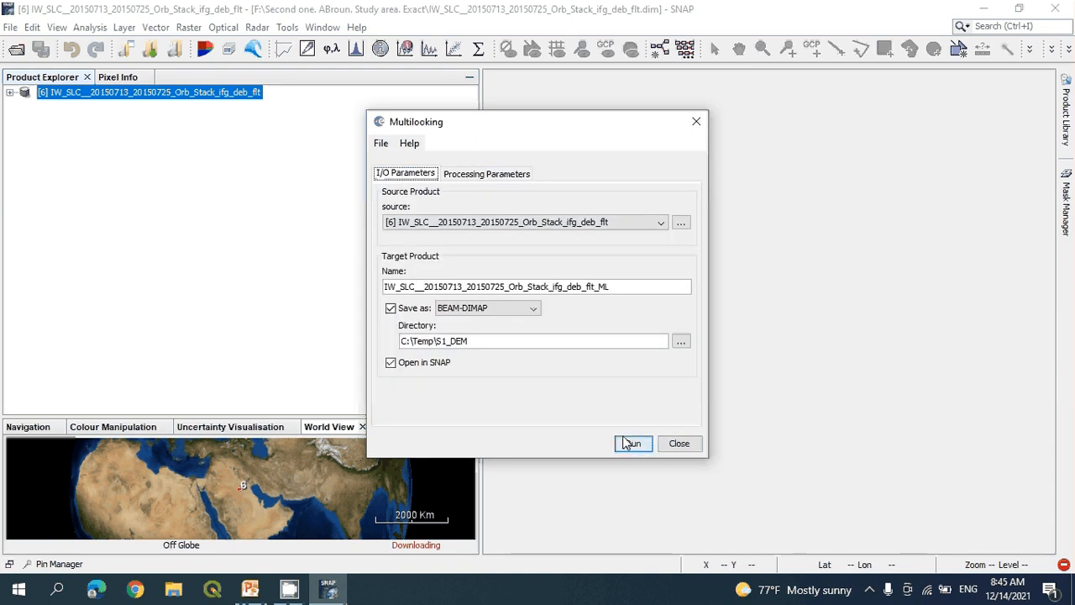
left_click(869, 589)
right_click(870, 557)
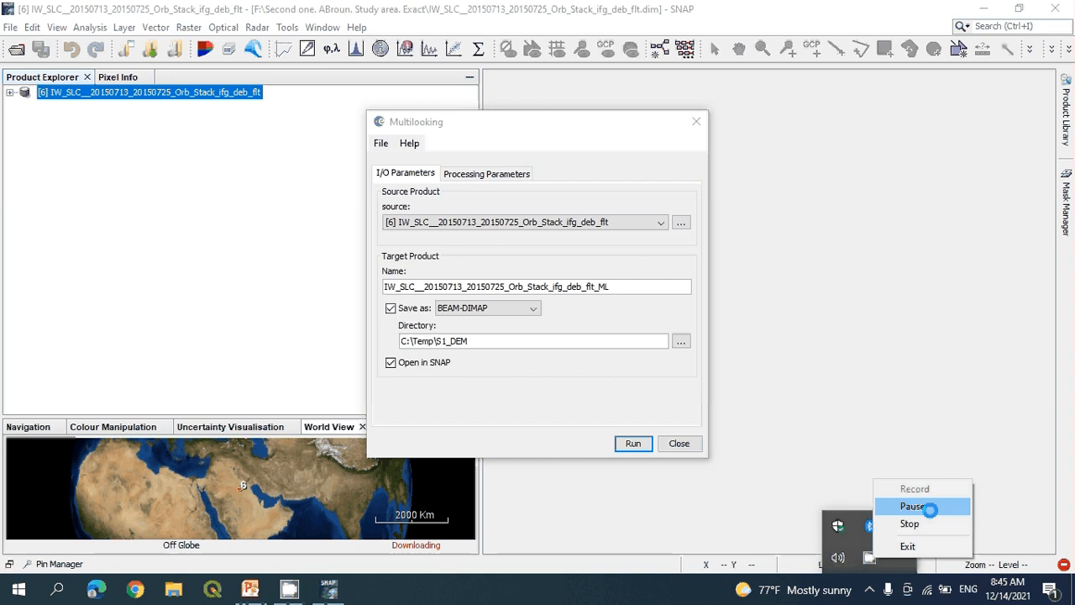
left_click(924, 506)
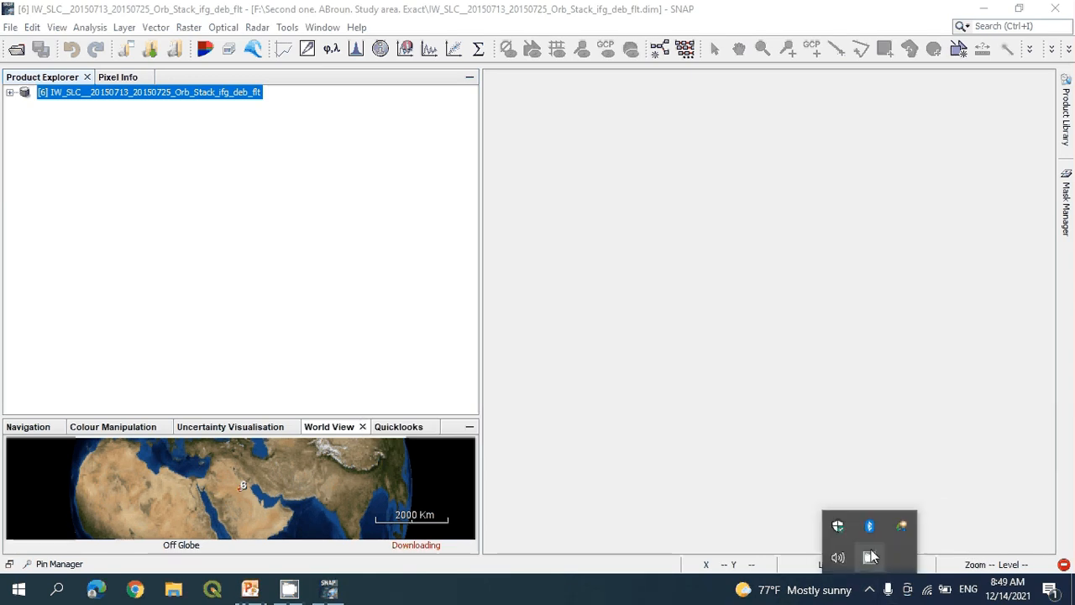
right_click(870, 556)
left_click(728, 429)
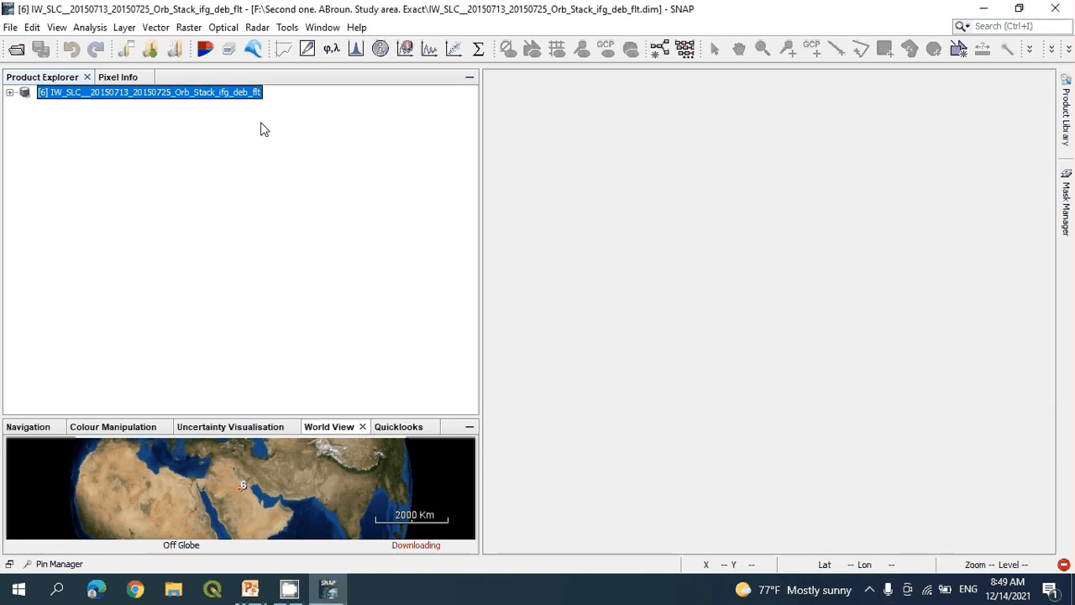
Open Snaphu Export for the Orb_Stack_ifg_deb_flt product and bring up its export parameters.
left_click(255, 29)
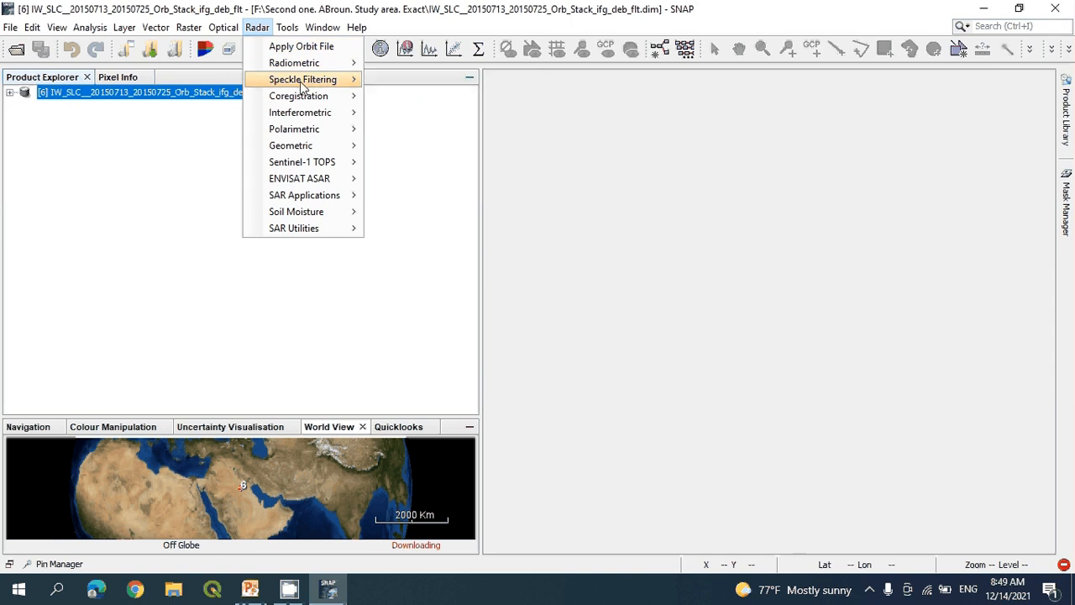
mouse_move(306, 86)
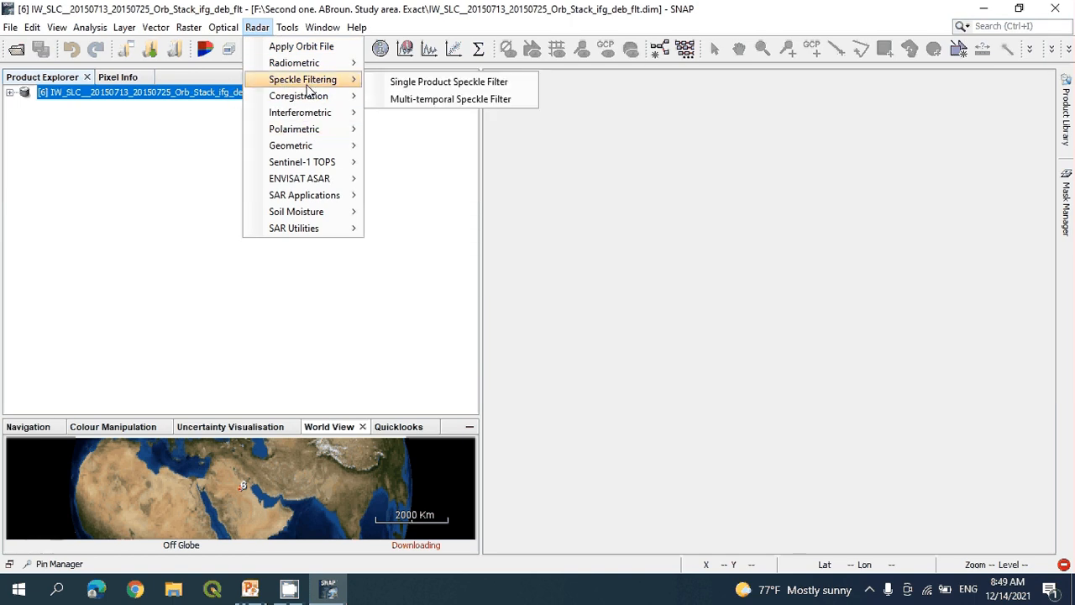
mouse_move(319, 112)
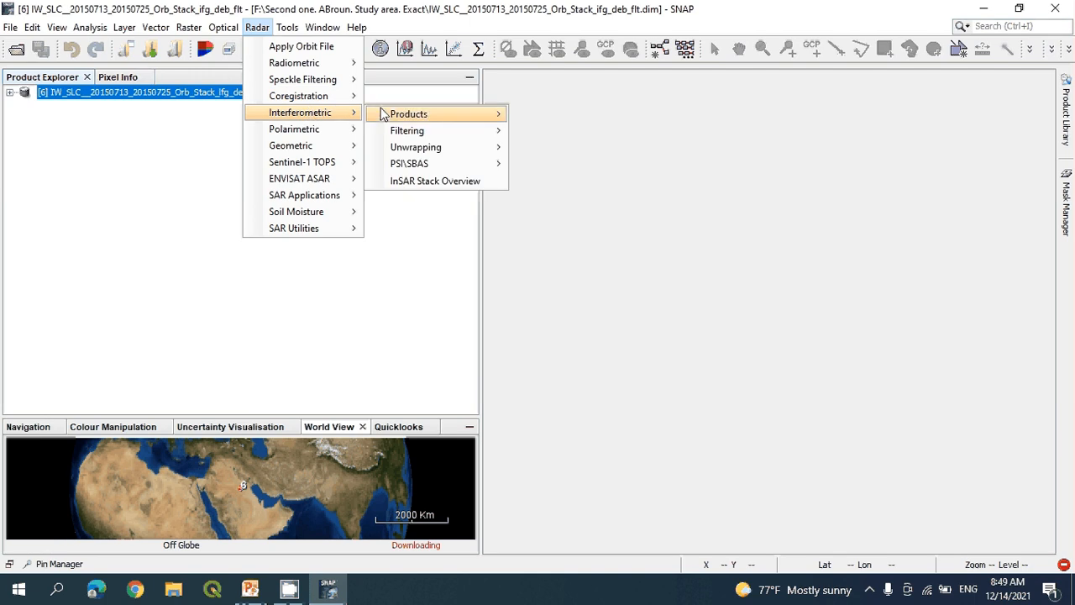
mouse_move(412, 142)
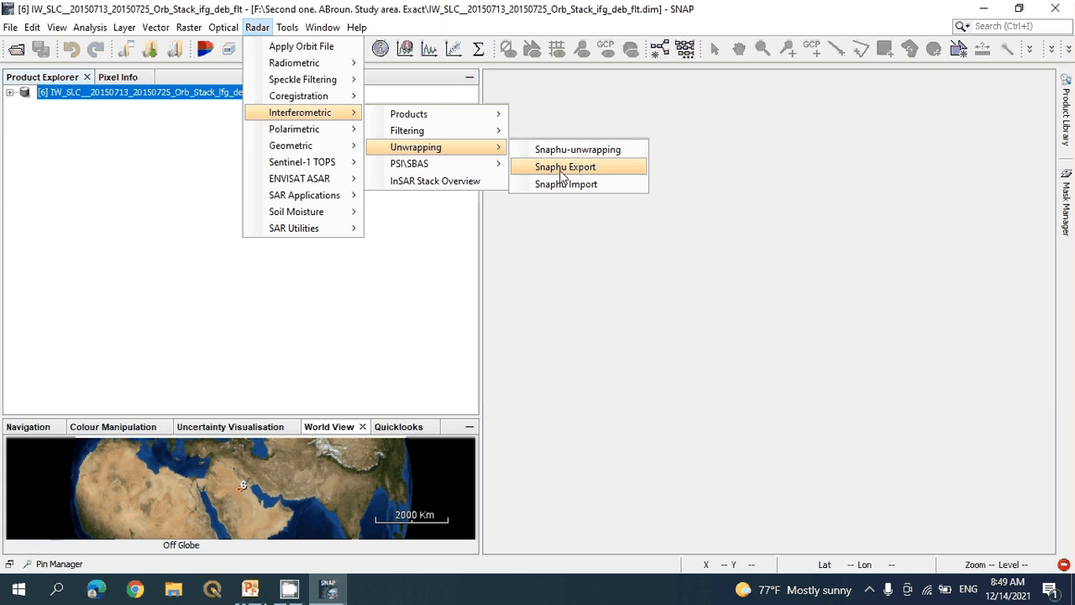
left_click(563, 167)
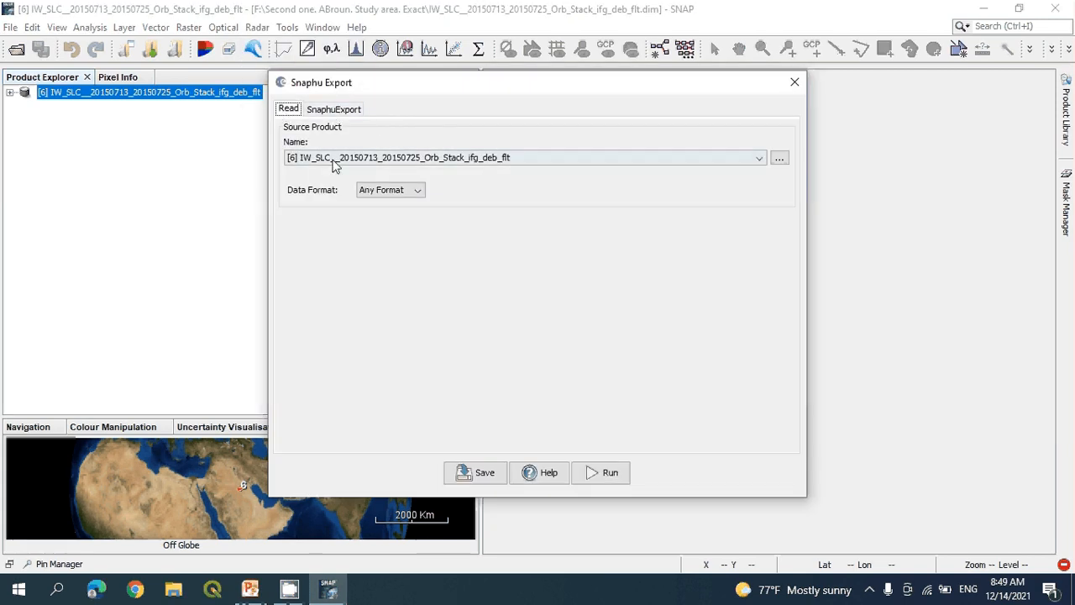
left_click(333, 111)
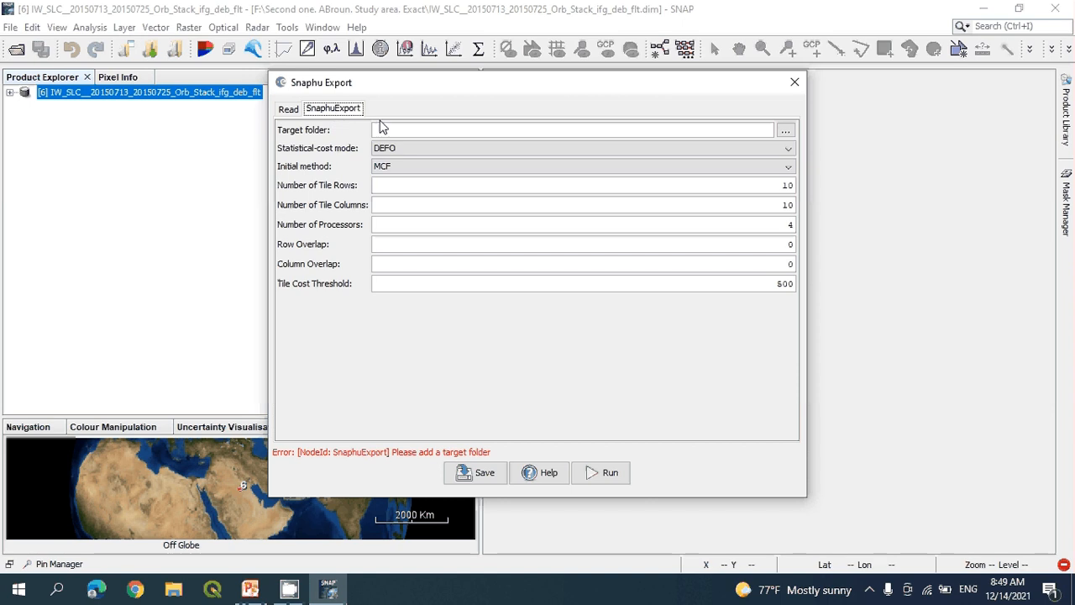
Set the Snaphu Export target folder to C:\Temp\S1_DEM\snuphu_export.
left_click(785, 132)
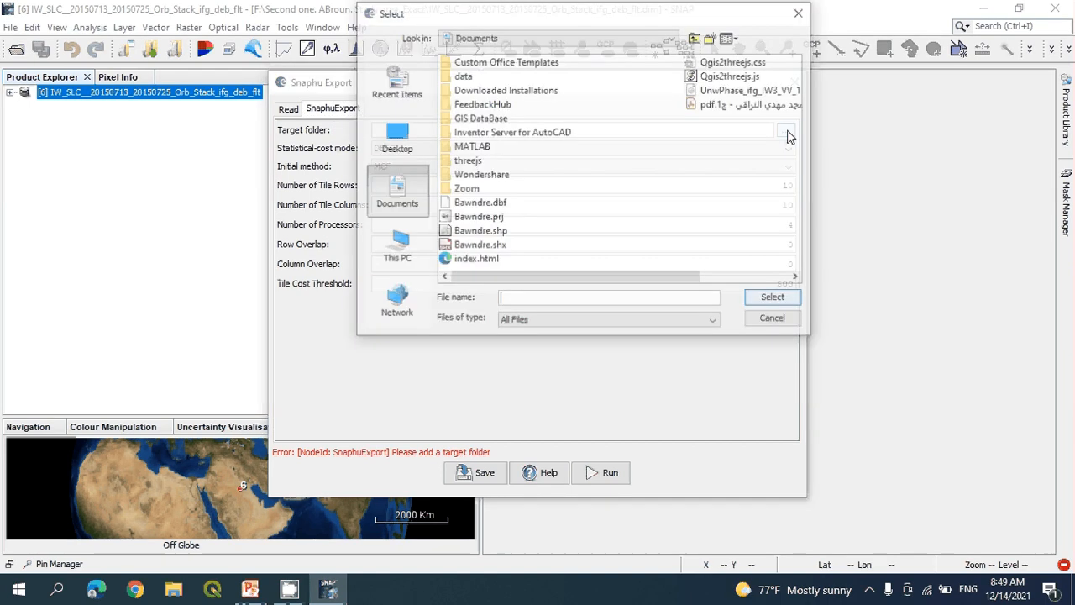
left_click(406, 265)
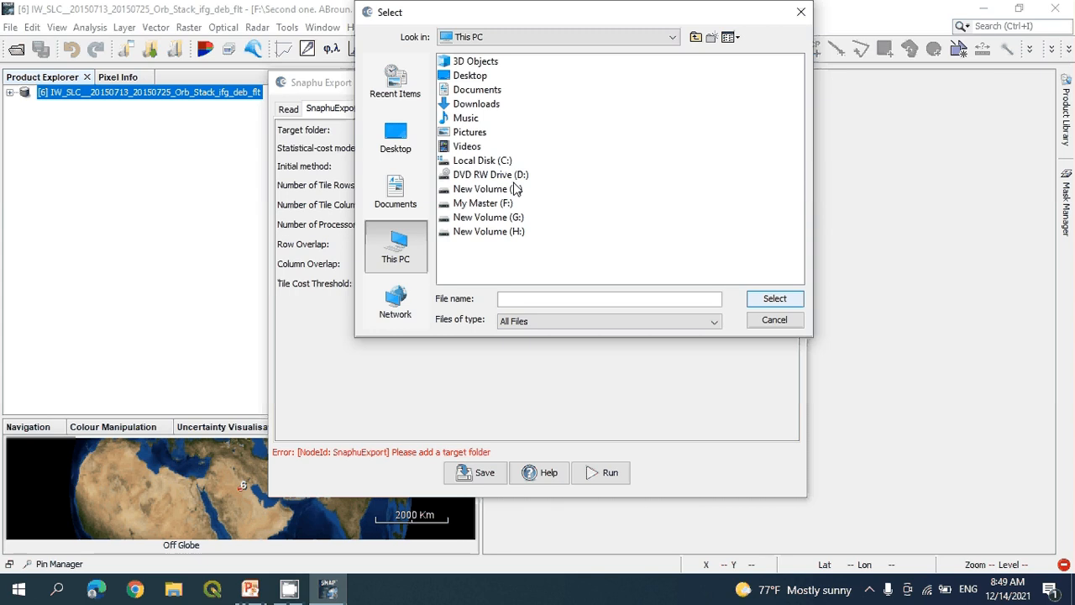
double_click(495, 161)
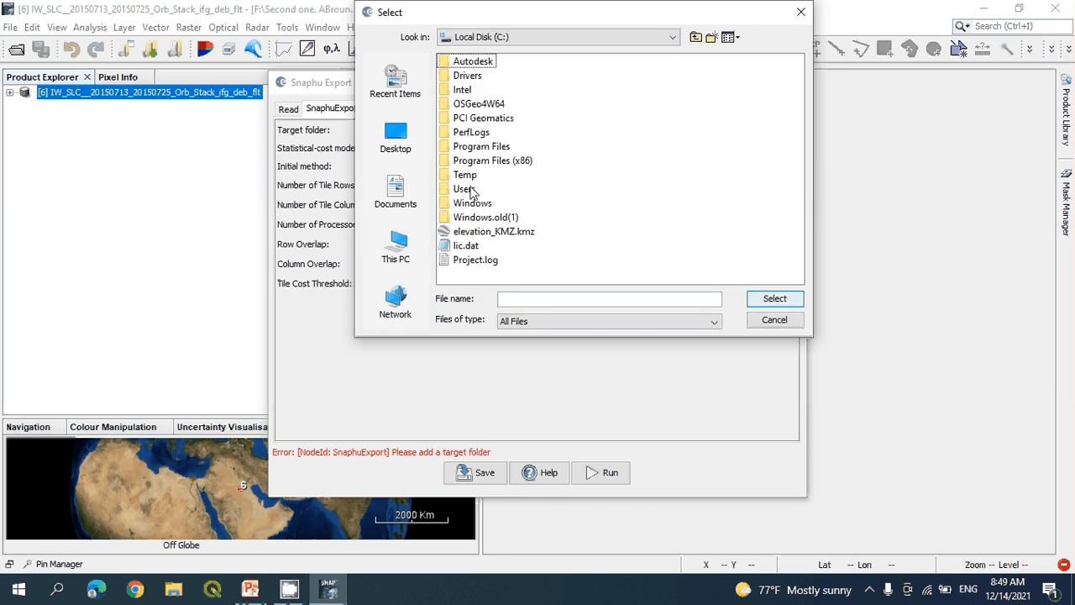
double_click(466, 175)
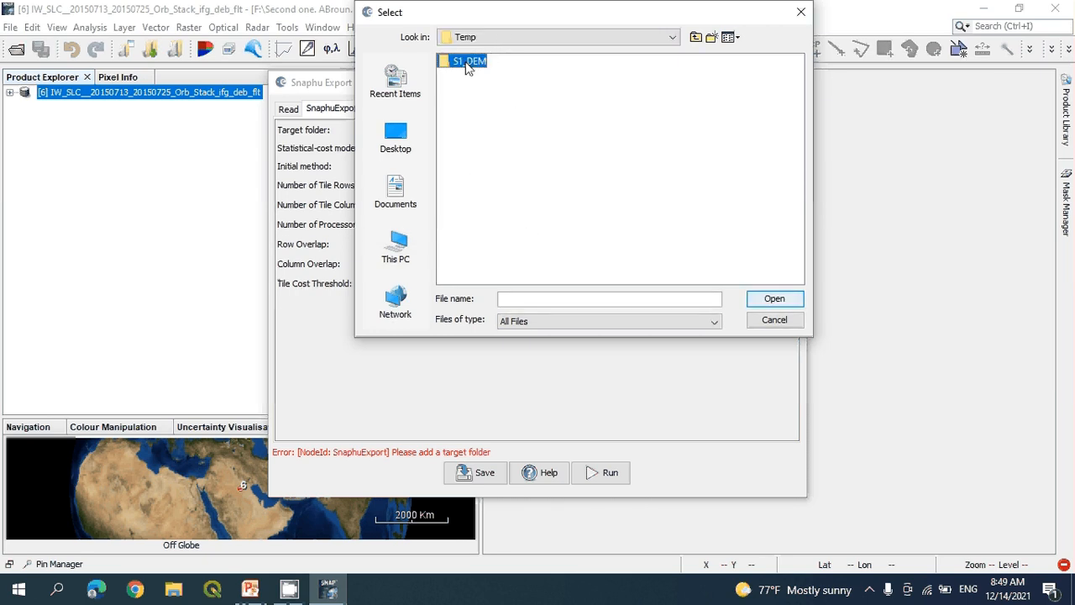
double_click(467, 64)
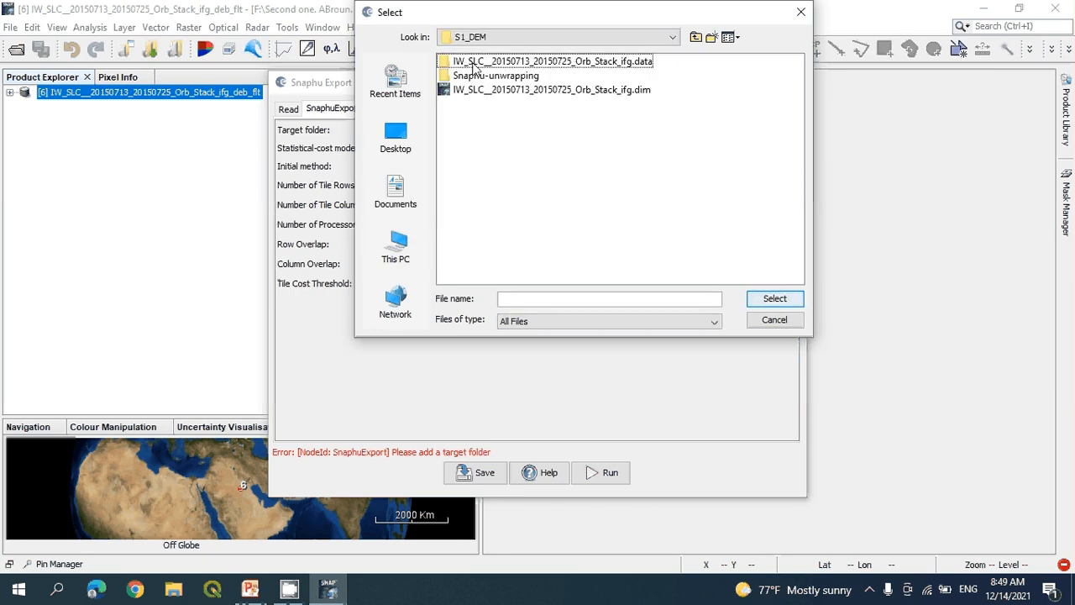
left_click(591, 301)
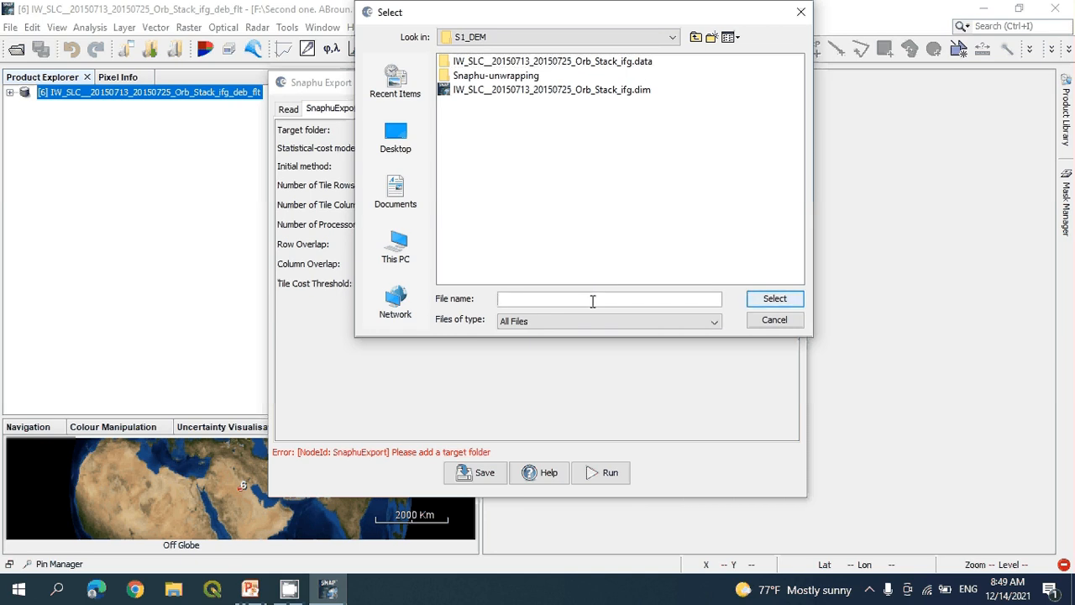
type("snuphu_export")
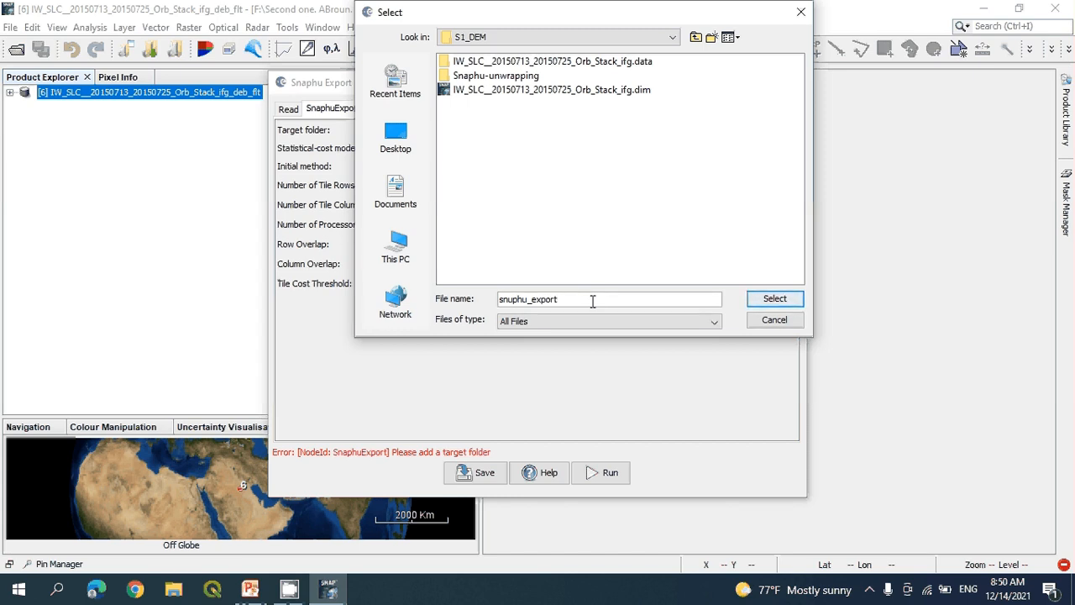
left_click(775, 299)
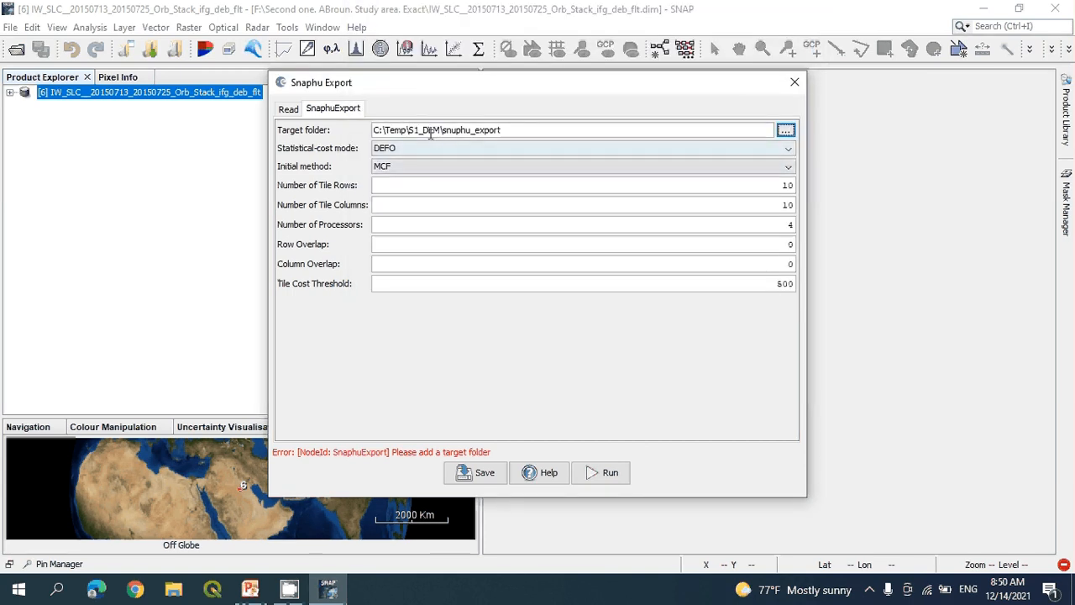
Set the statistical-cost mode to TOPO, with 20 tile rows, 20 tile columns and 8 processors.
left_click(788, 148)
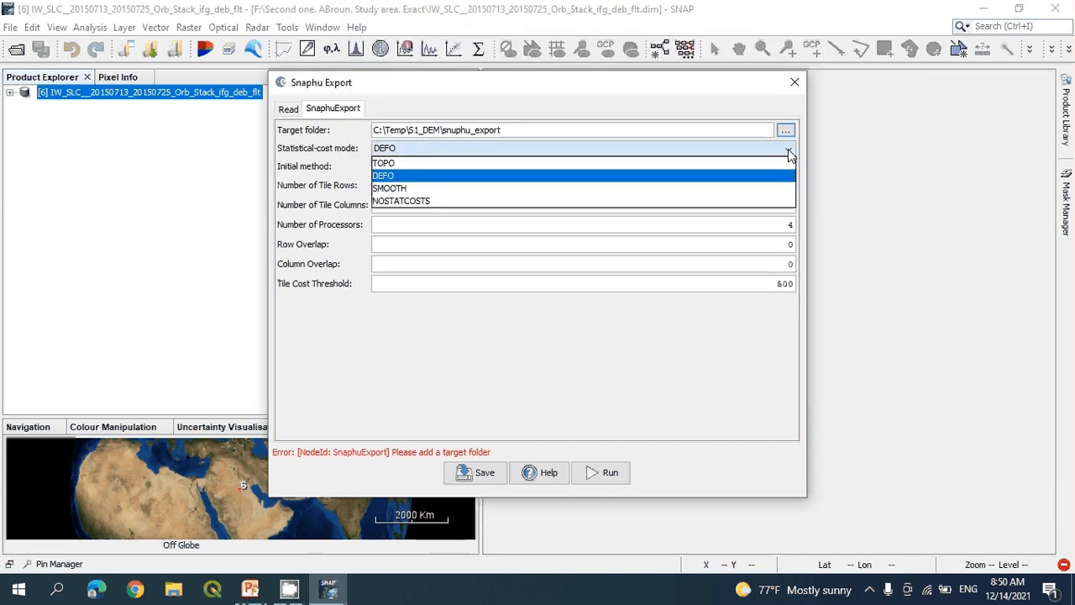
left_click(452, 164)
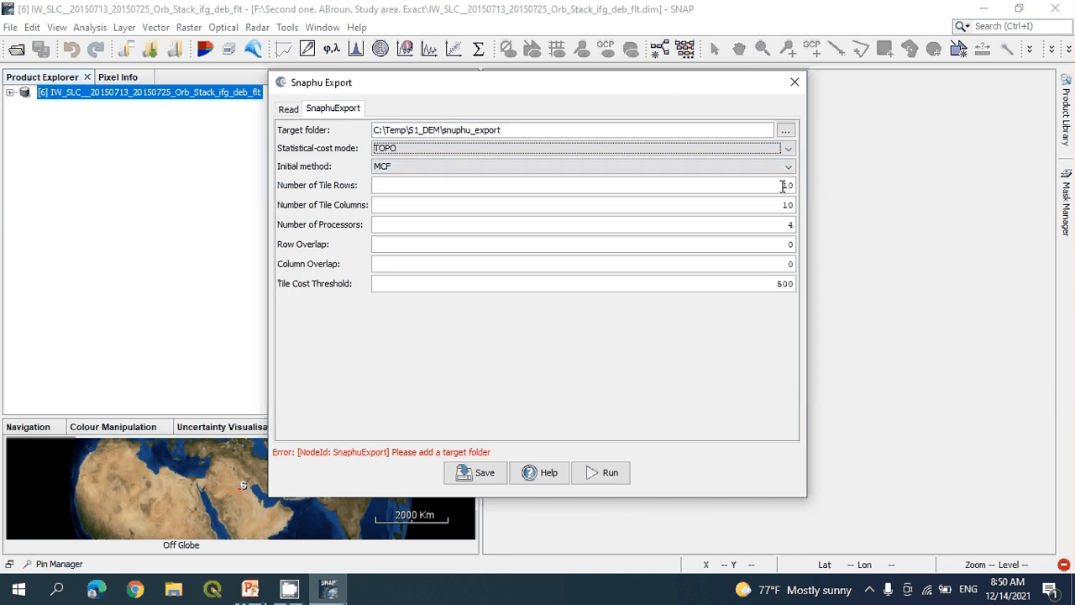
double_click(783, 186)
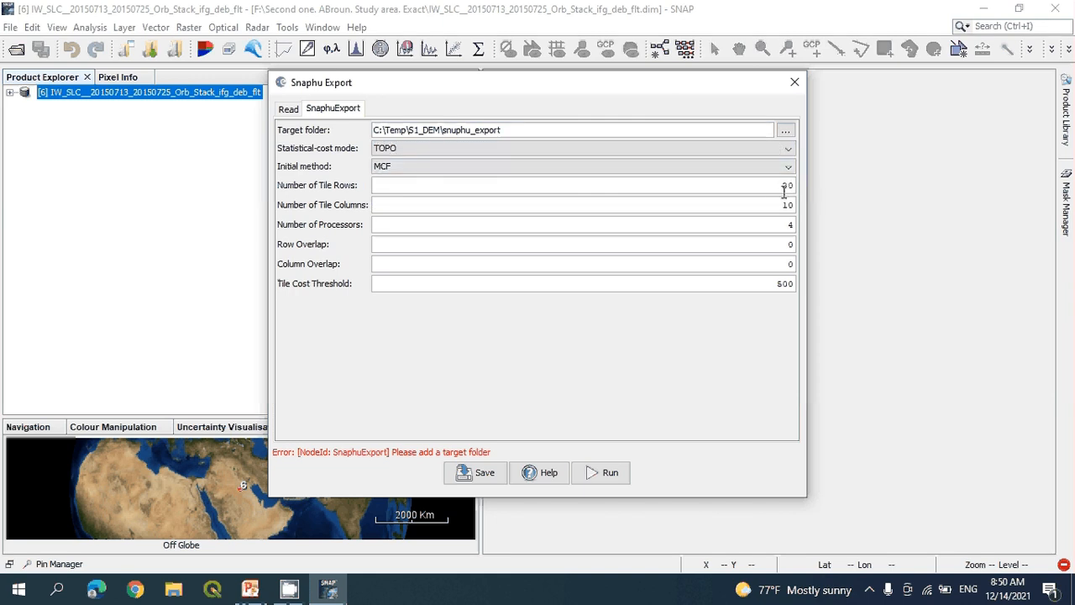
double_click(783, 205)
type("20")
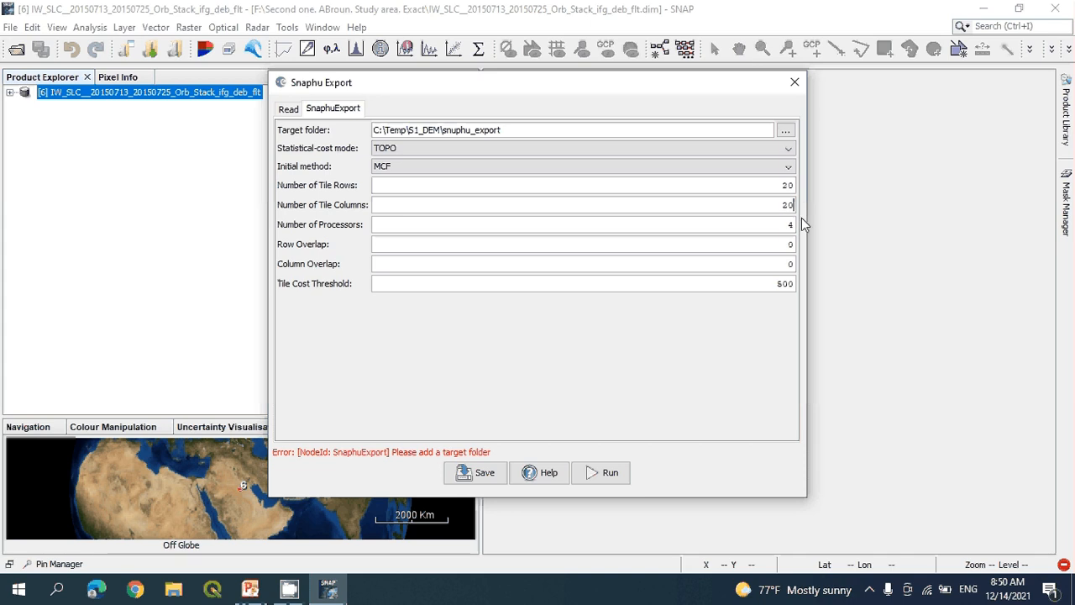
double_click(788, 225)
type("6")
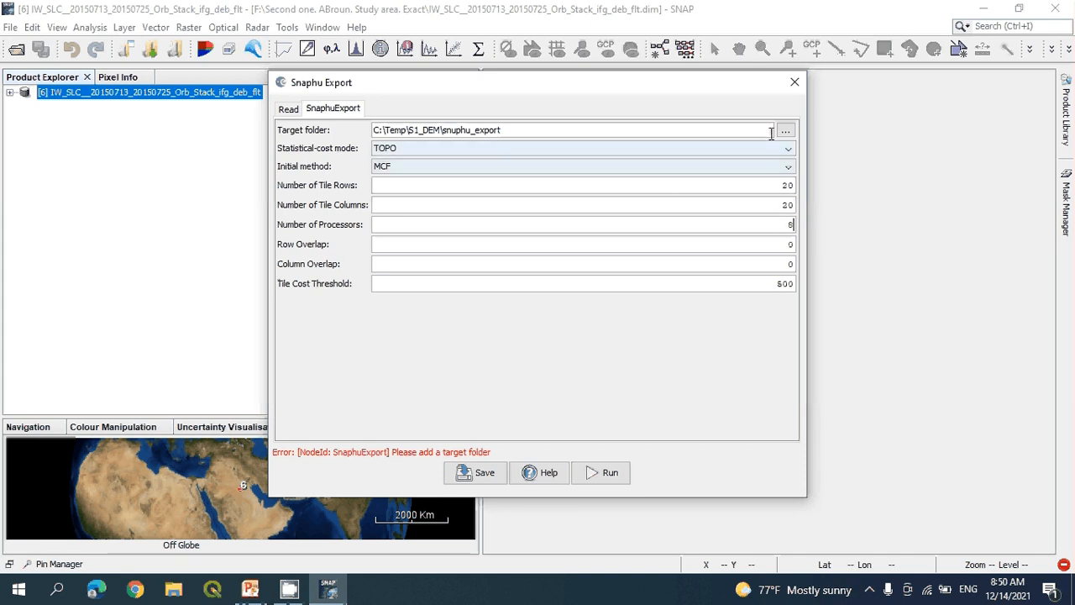
left_click(869, 590)
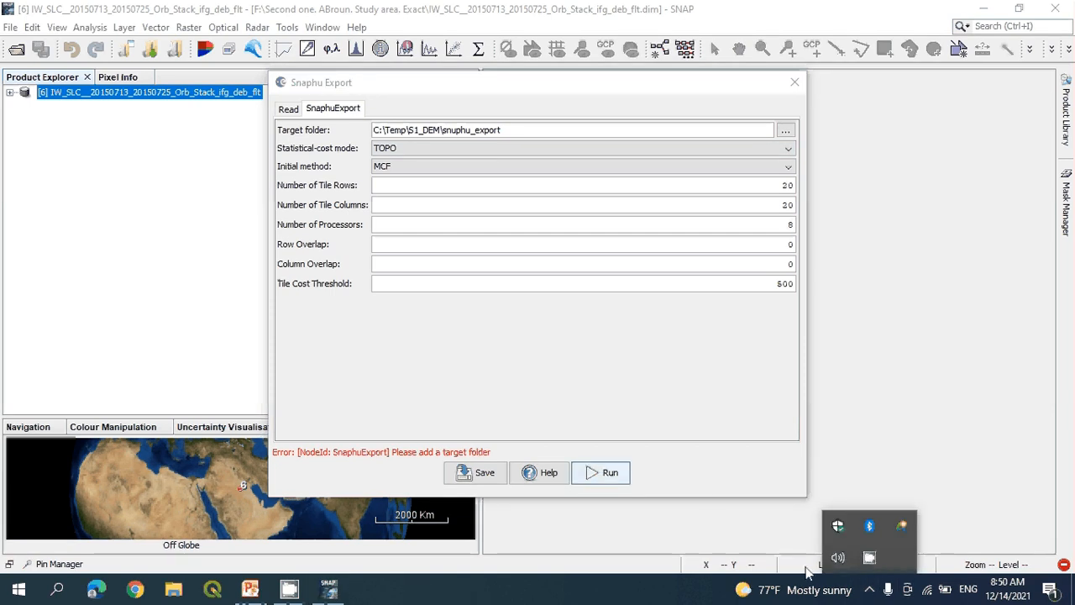
right_click(870, 559)
left_click(896, 505)
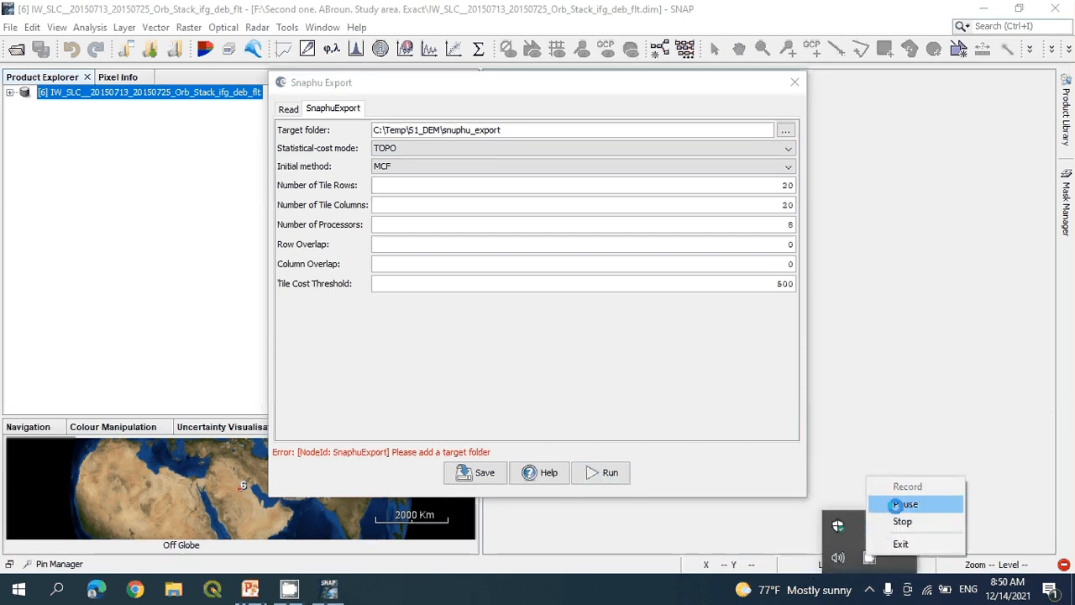
left_click(892, 487)
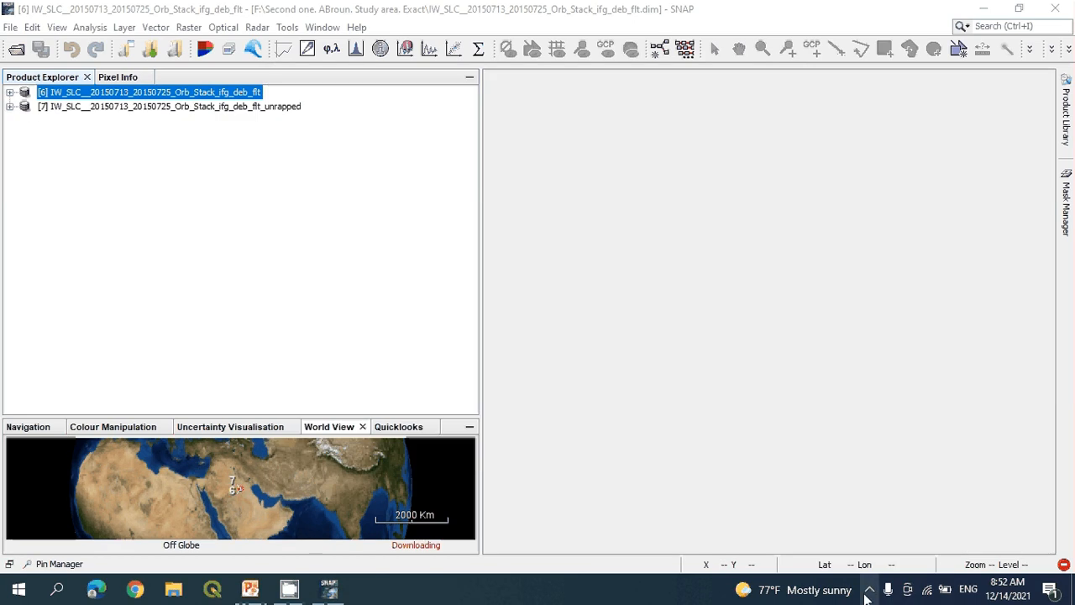
left_click(869, 589)
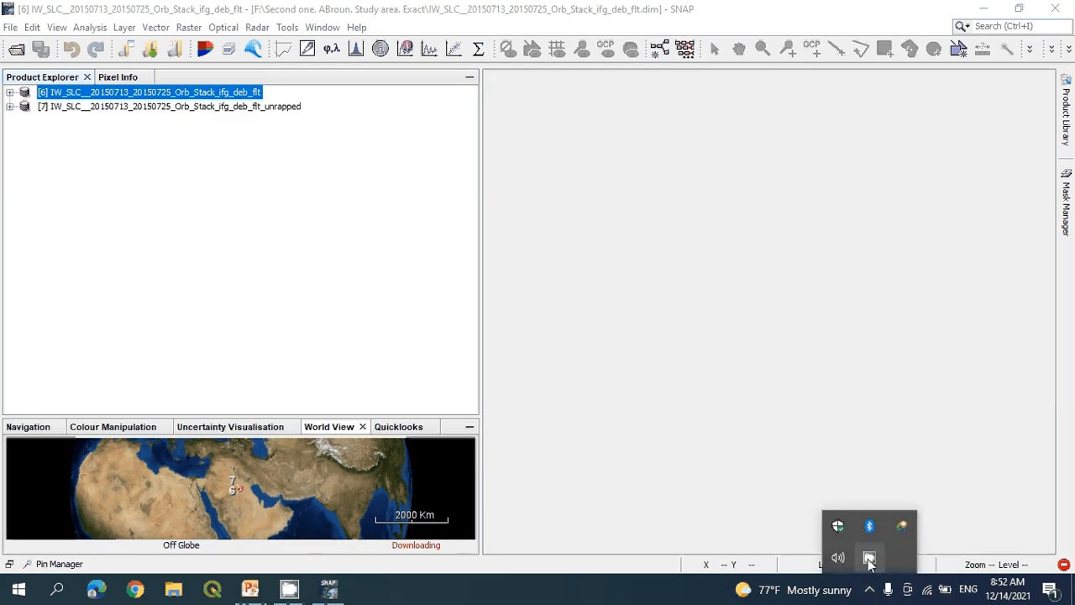
right_click(869, 560)
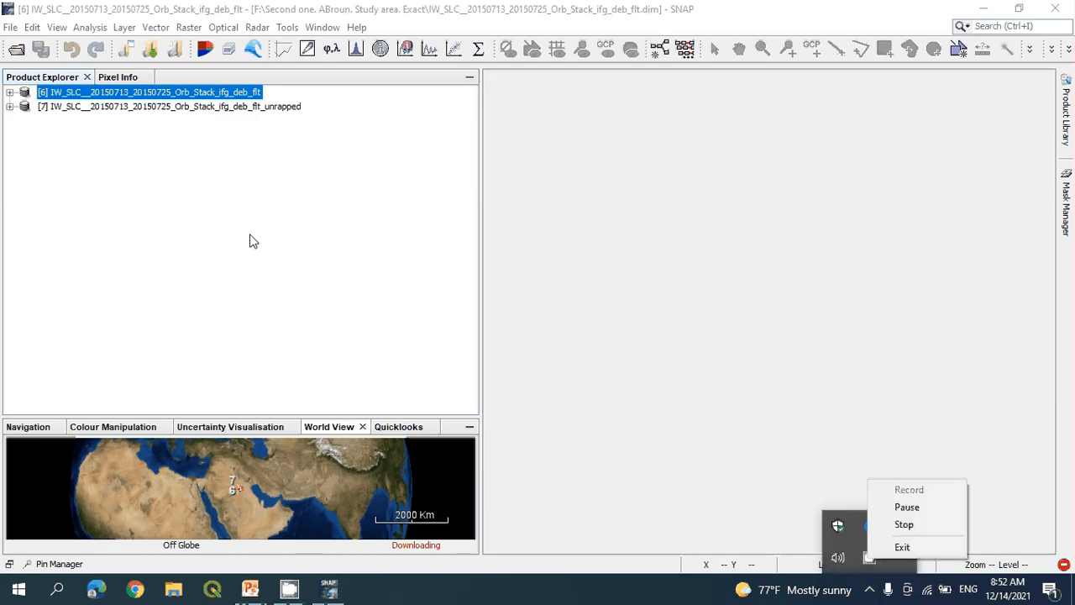
View the Unw_Phase_ifg_13Jul2015_25Jul2015 band of the Orb_Stack_ifg_deb_flt_unrapped product, and close its image view and product tree.
left_click(232, 108)
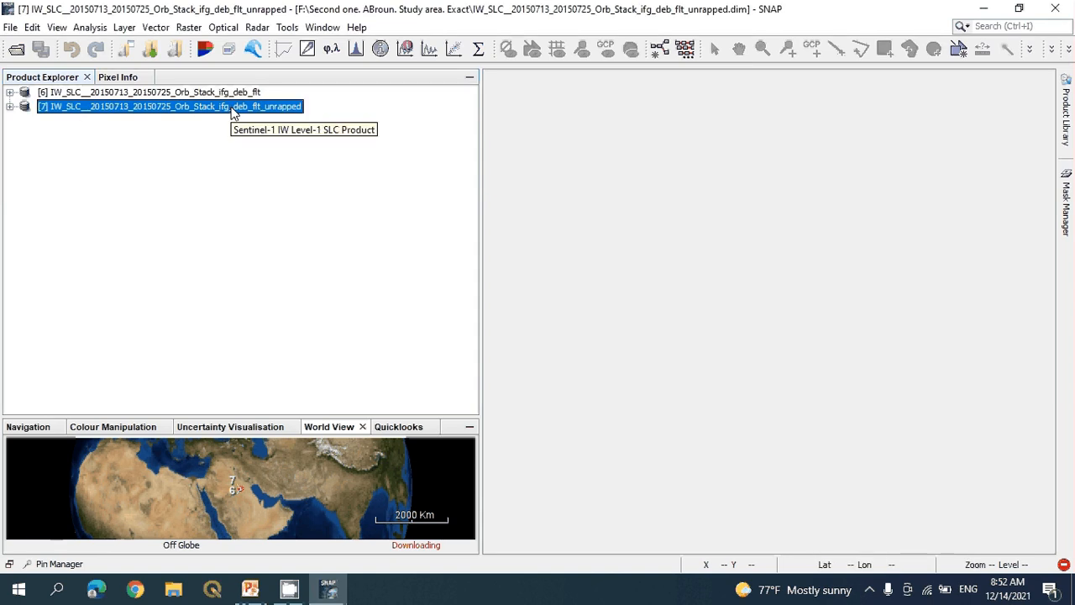
left_click(10, 106)
left_click(25, 163)
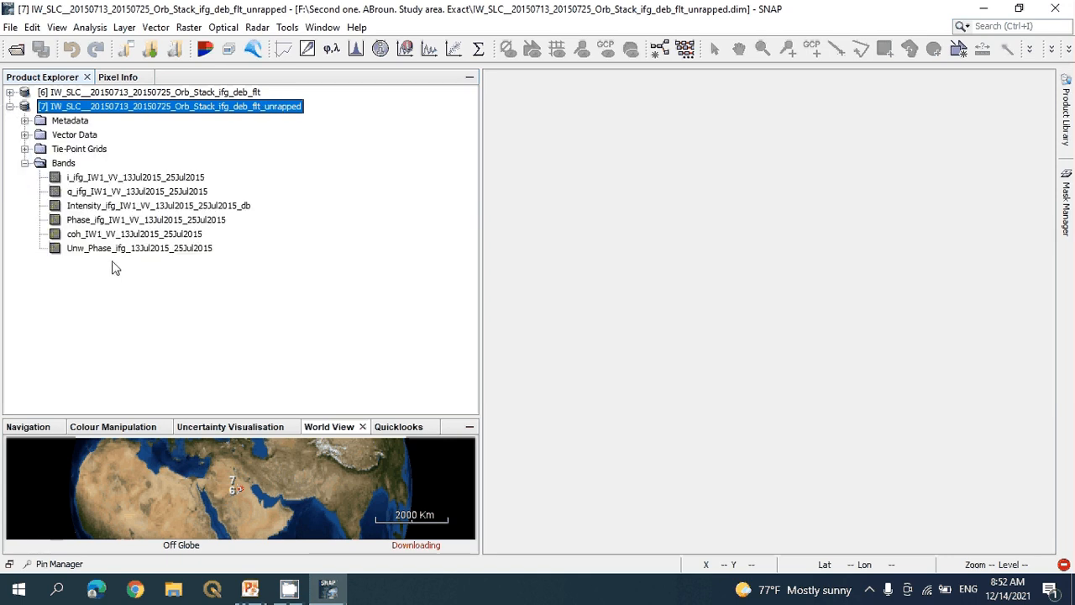
double_click(81, 251)
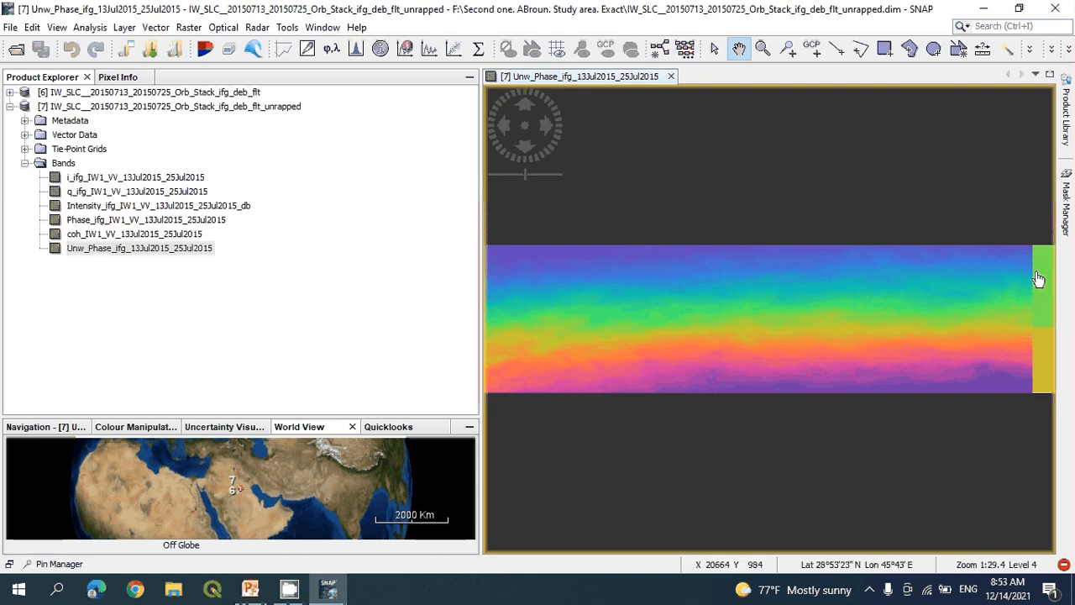
left_click(671, 76)
left_click(26, 164)
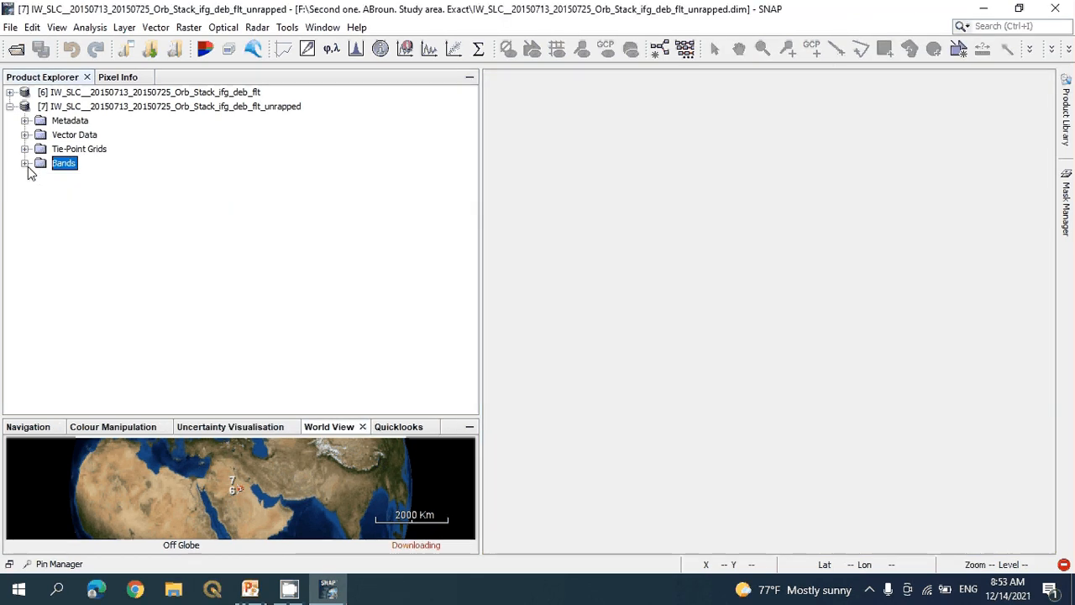
left_click(10, 107)
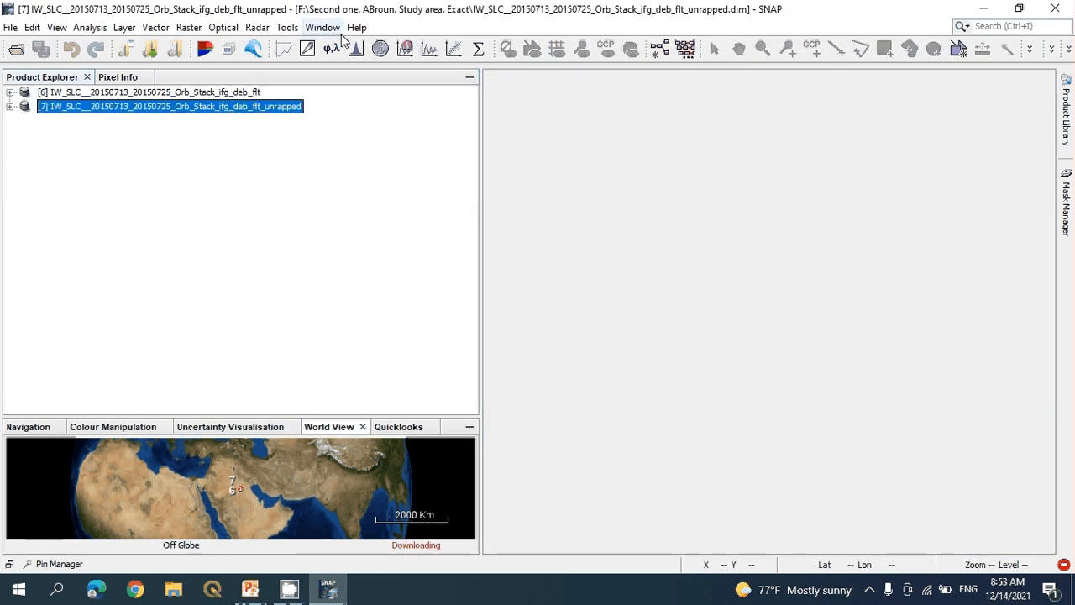
Define a spatial subset of the Orb_Stack_ifg_deb_flt_unrapped product spanning about X 0 to 20304 and Y 432 to 5040.
left_click(189, 28)
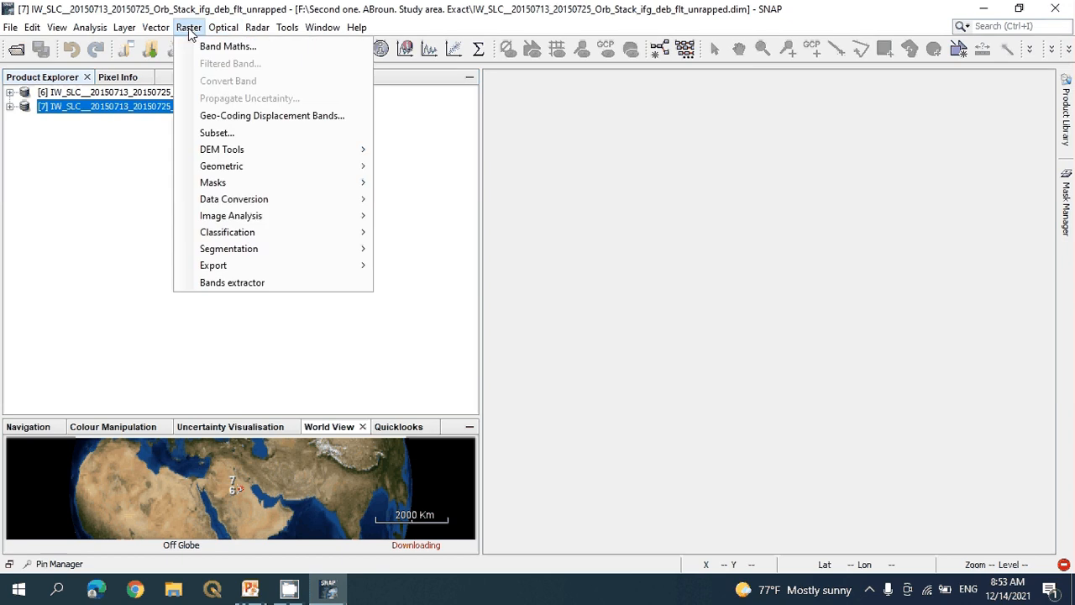
left_click(228, 131)
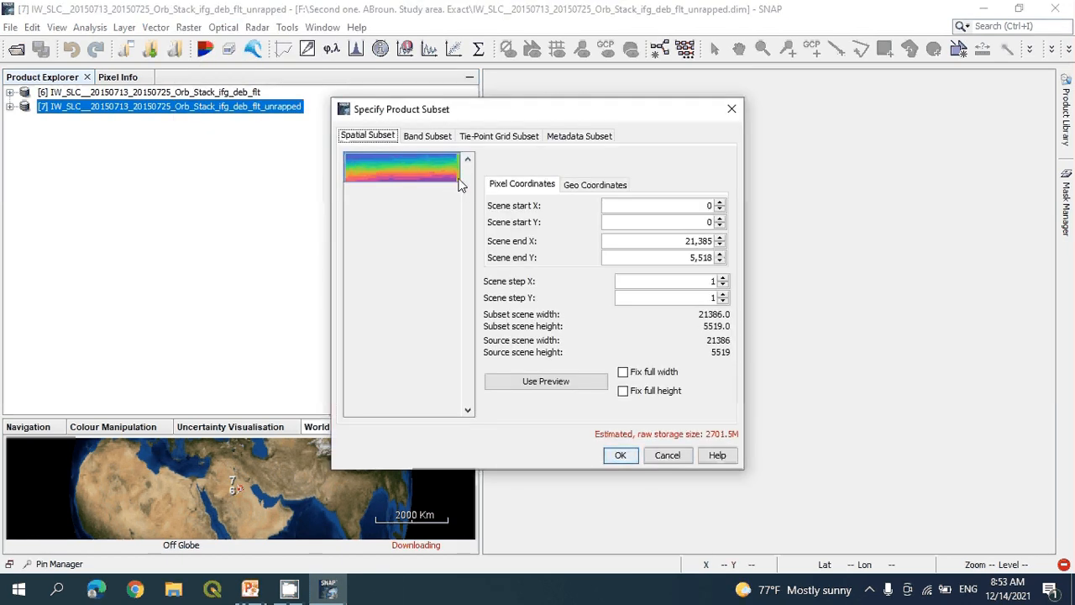
left_click_drag(461, 187, 452, 183)
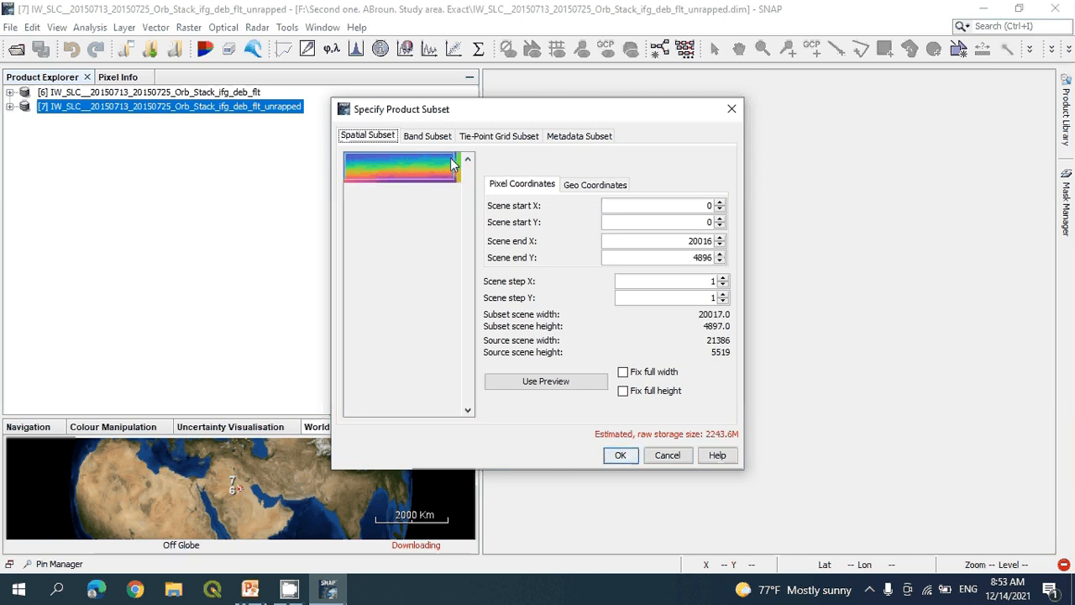
left_click_drag(450, 158, 453, 159)
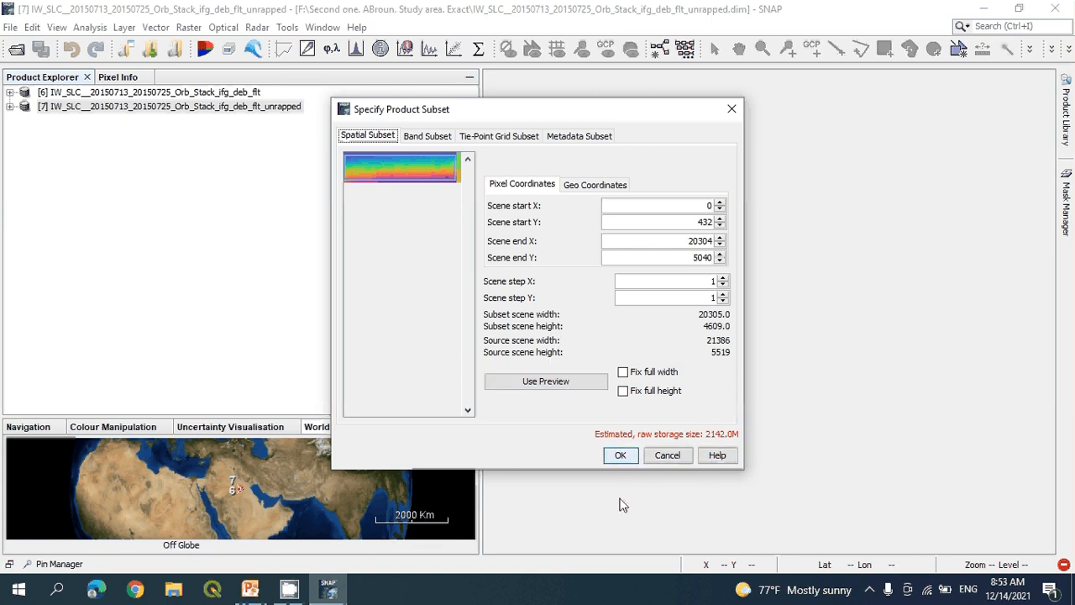
left_click(869, 589)
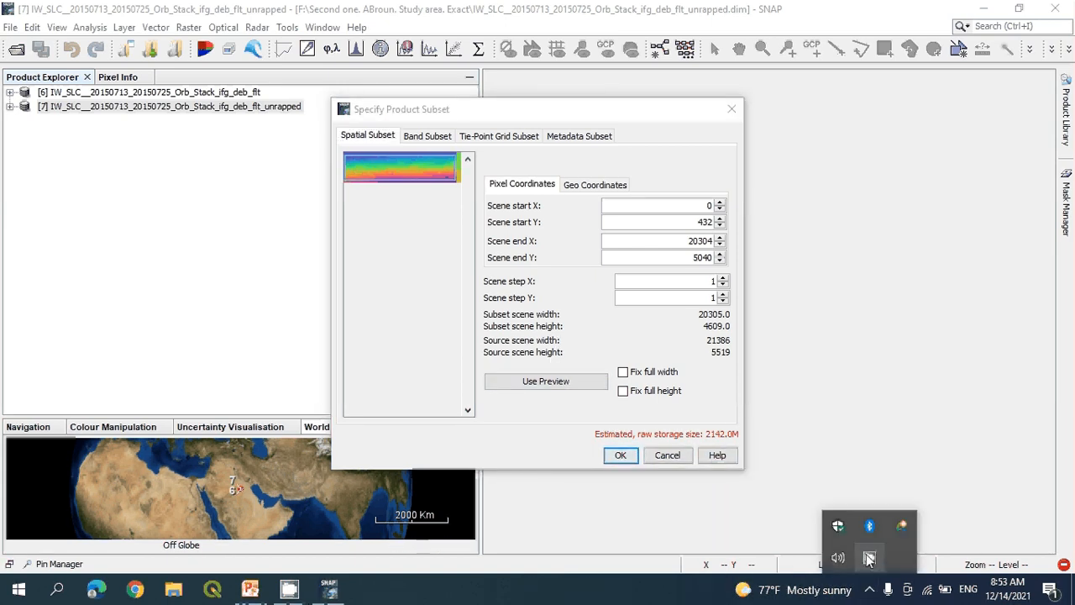
right_click(869, 556)
left_click(906, 502)
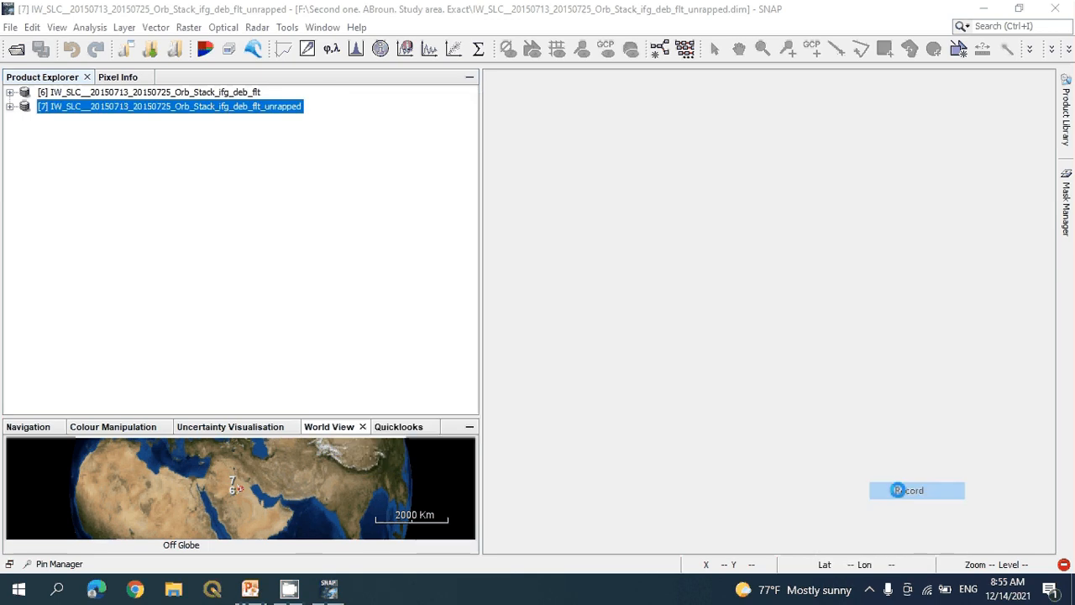
left_click(870, 589)
right_click(869, 556)
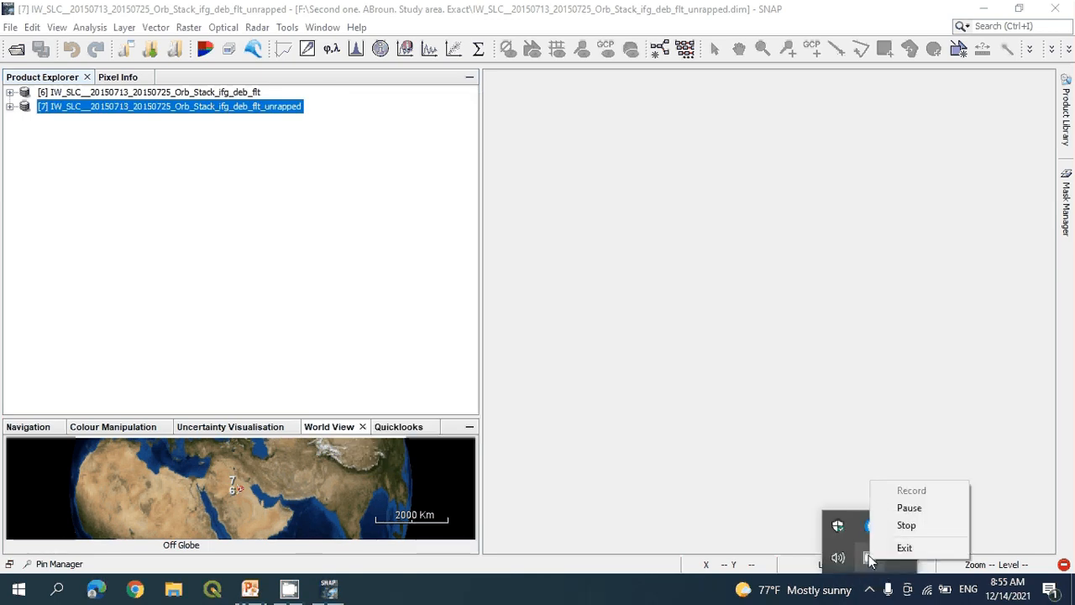
Open Phase to Elevation for the Orb_Stack_ifg_deb_flt_unrapped product.
left_click(133, 107)
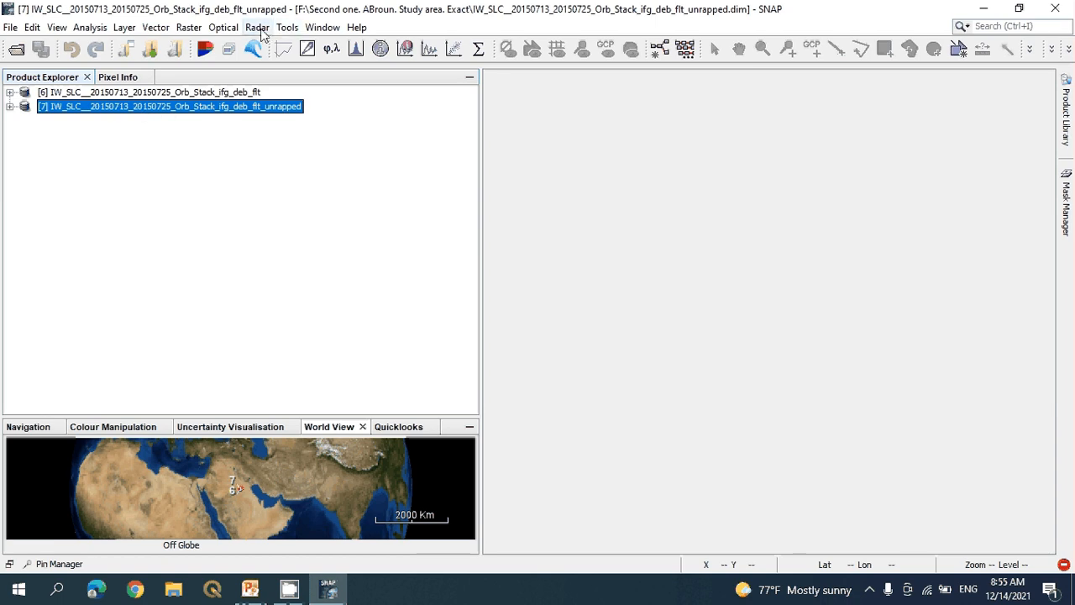
left_click(258, 28)
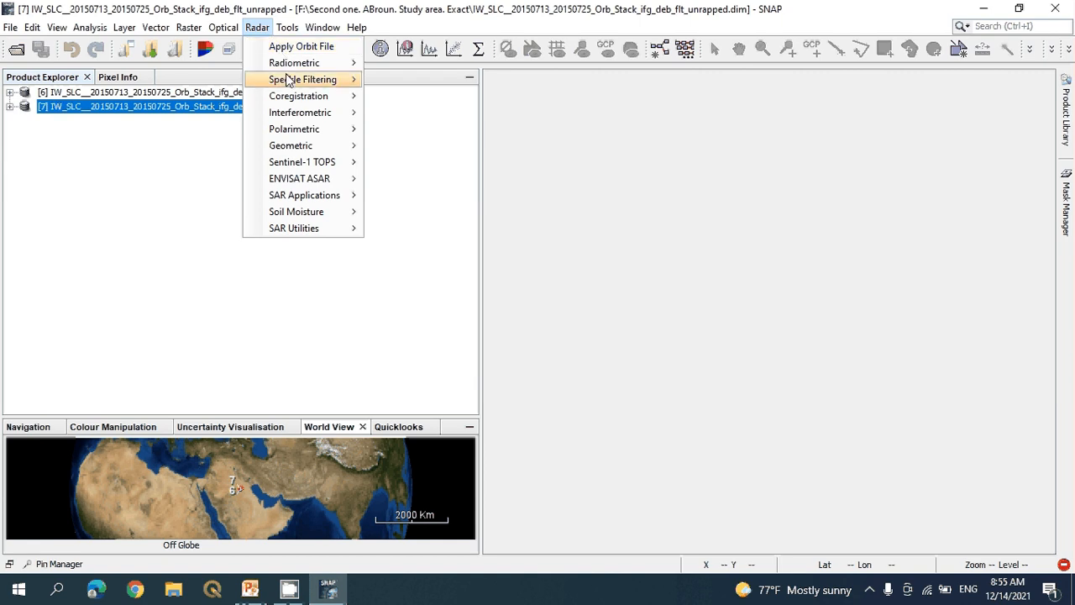
mouse_move(304, 120)
mouse_move(411, 115)
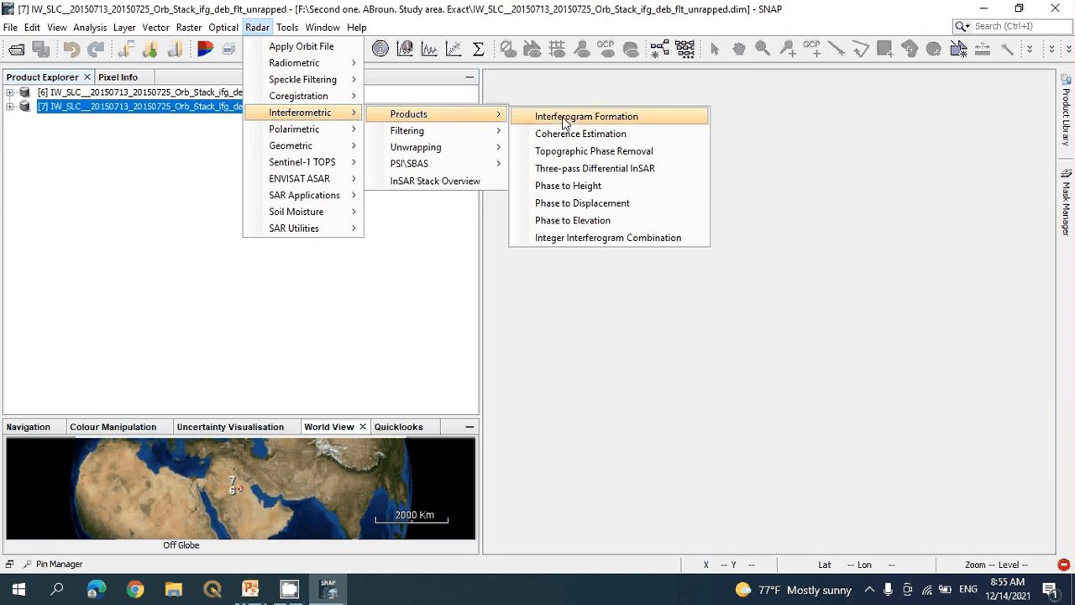
left_click(608, 221)
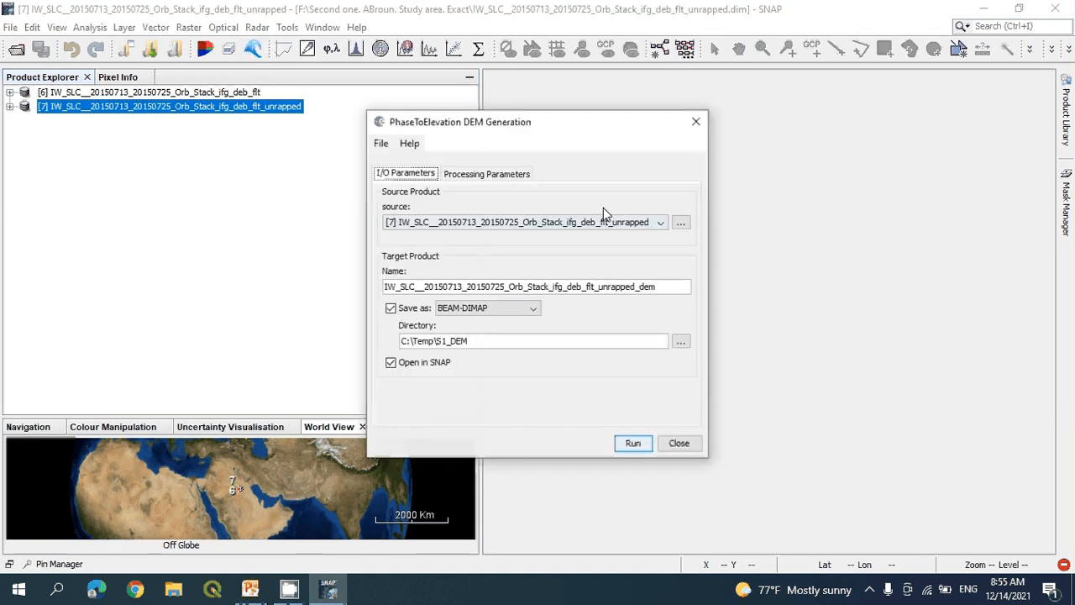
Set the DEM resampling method to NEAREST_NEIGHBOUR for the PhaseToElevation DEM generation and return to its source and target settings.
left_click(500, 178)
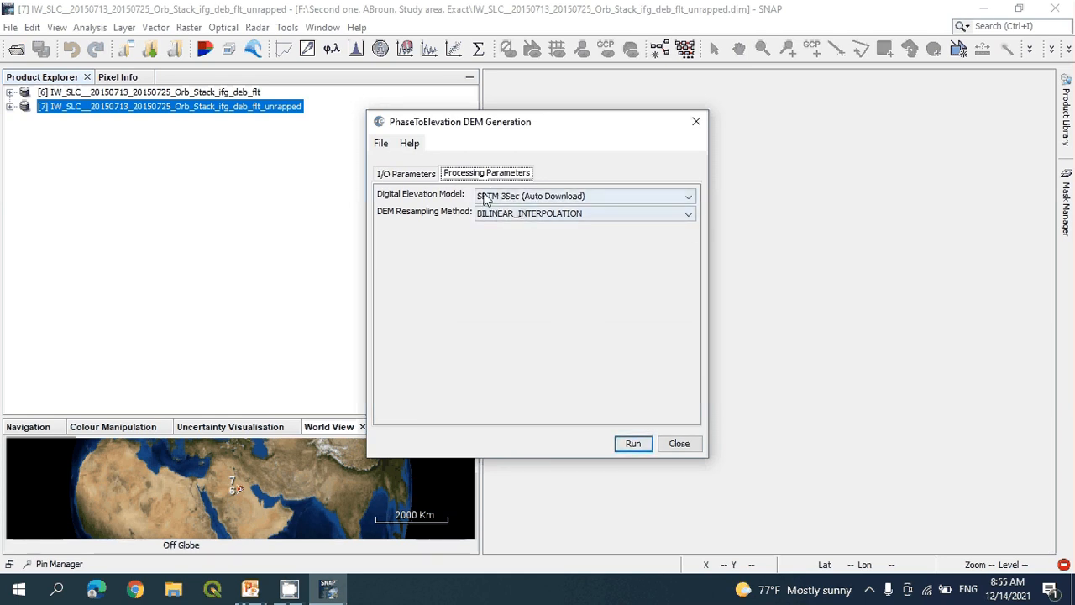
left_click(688, 217)
left_click(576, 228)
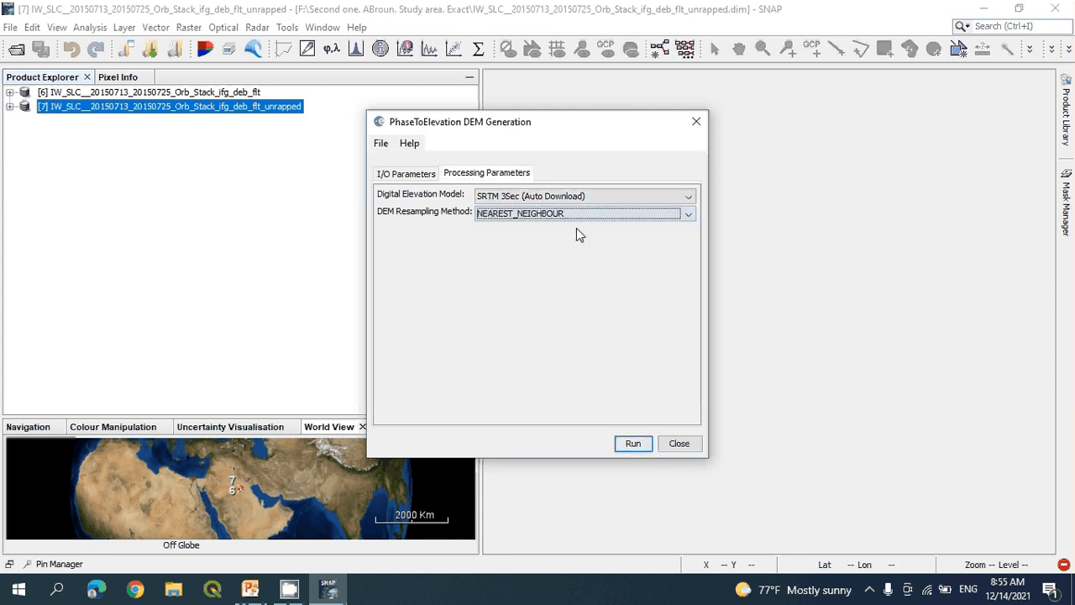
left_click(406, 174)
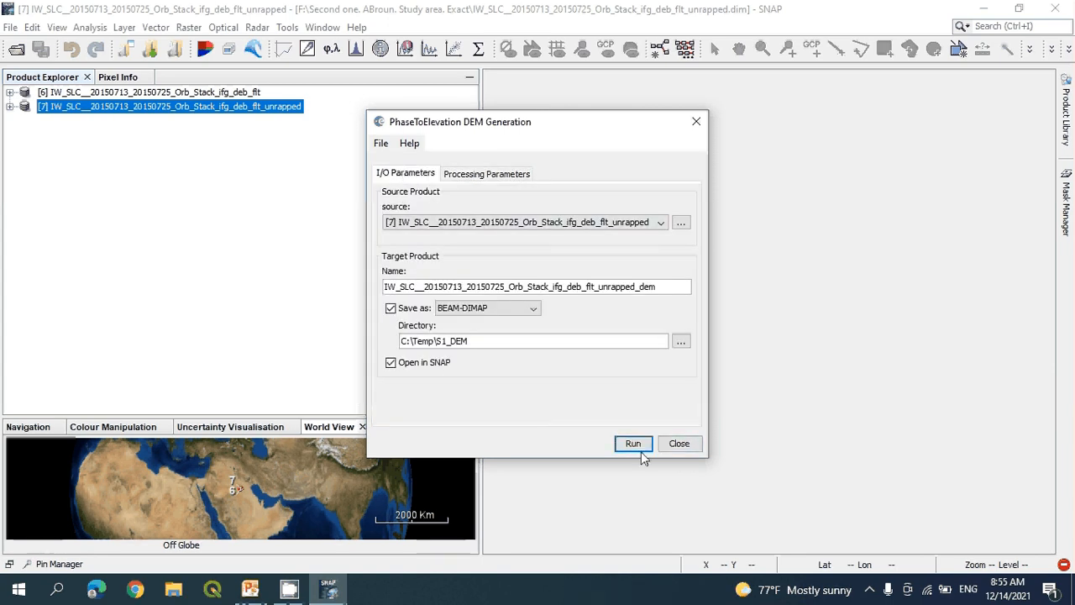
left_click(870, 589)
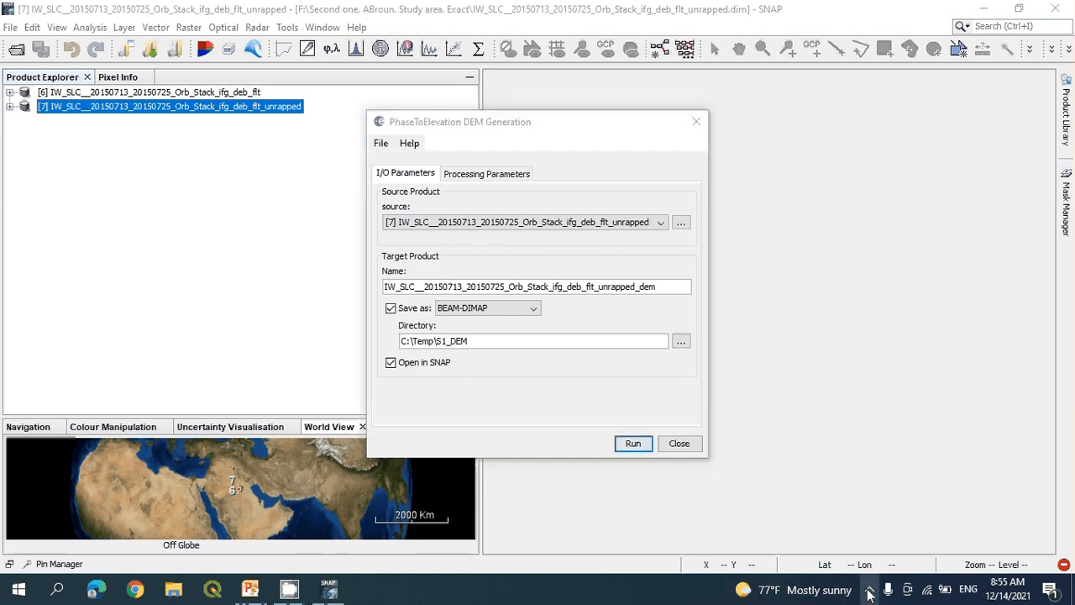
right_click(871, 561)
left_click(896, 508)
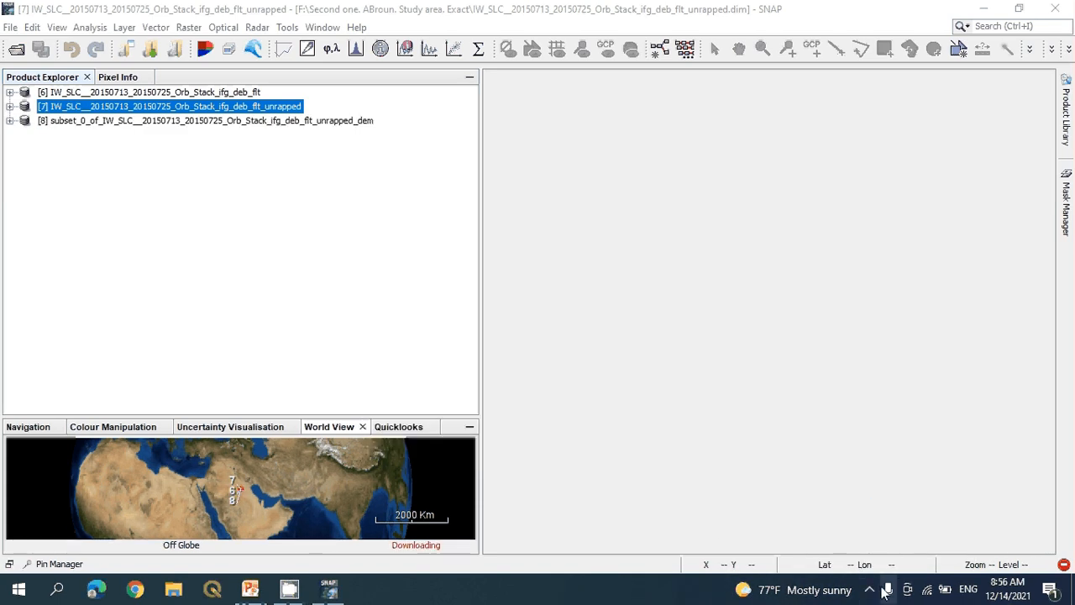
left_click(869, 590)
right_click(870, 557)
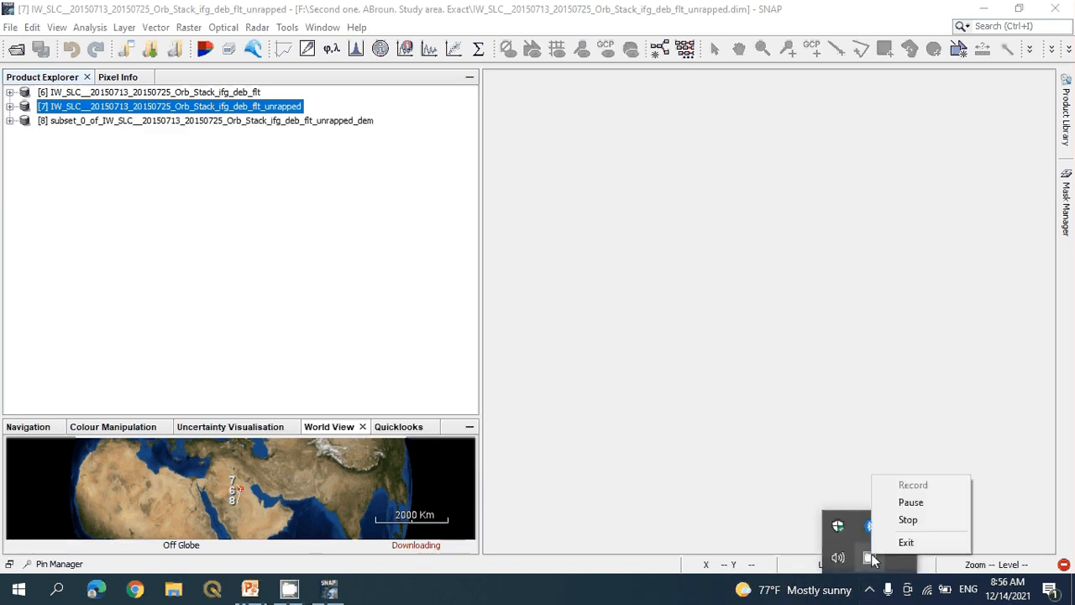
View the elevation band of the subset product ending in unrapped_dem, and close its image view.
left_click(59, 123)
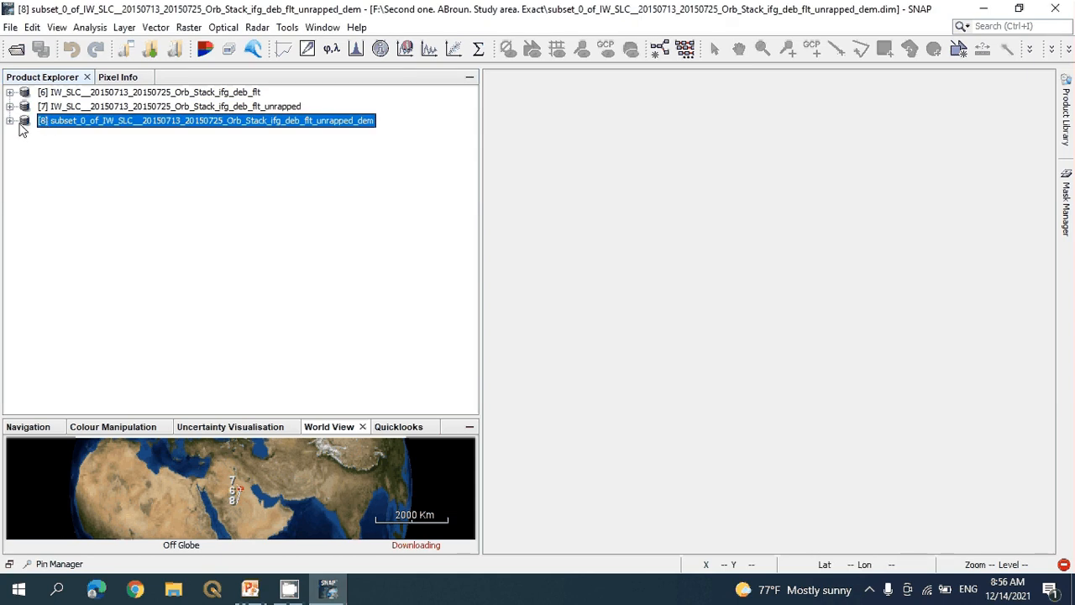
left_click(11, 121)
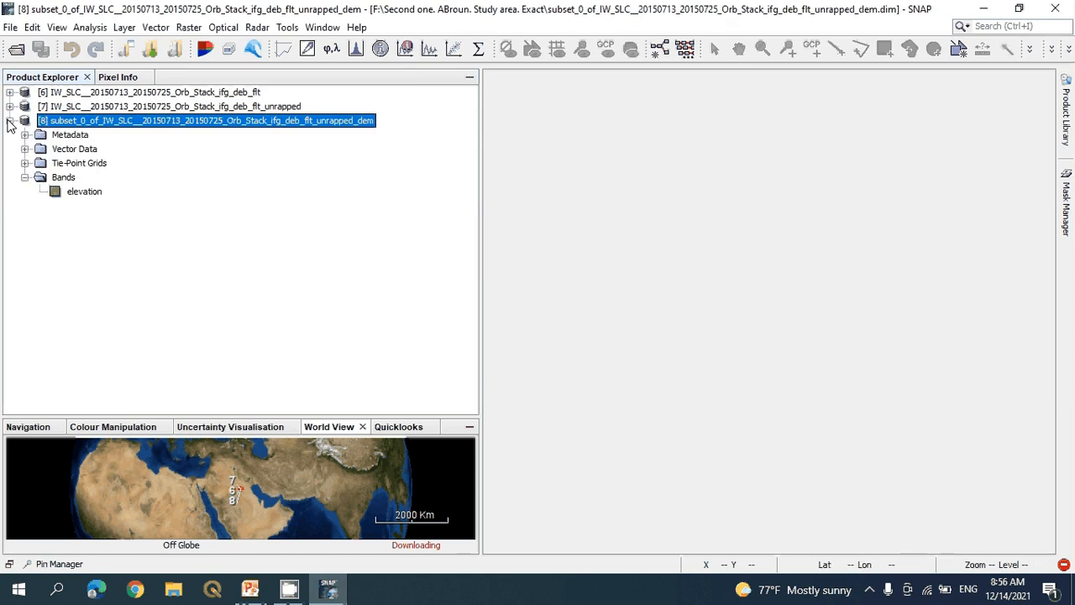
double_click(84, 193)
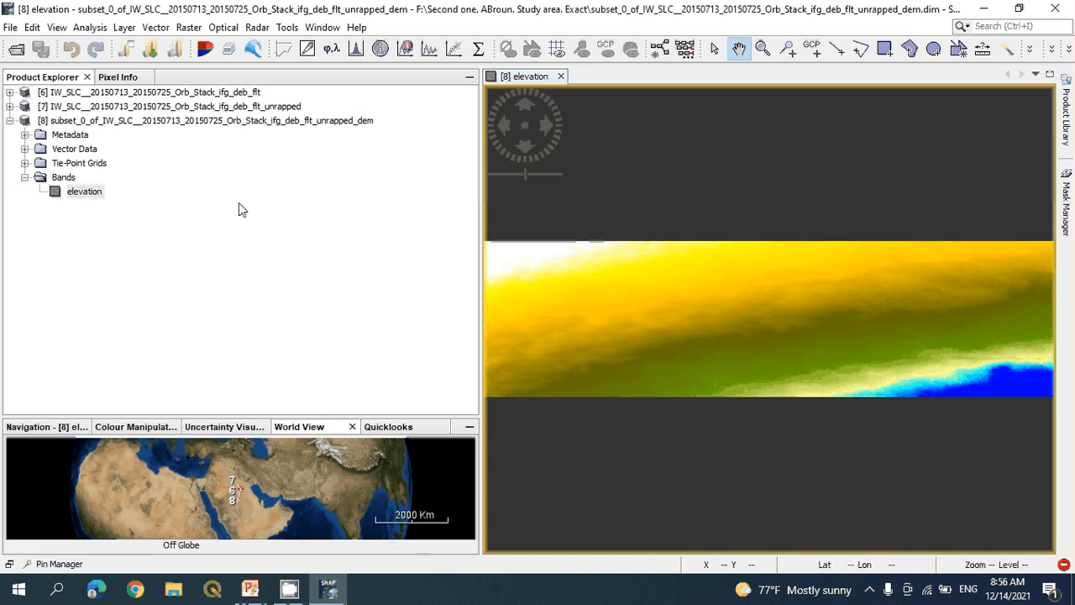
left_click(9, 120)
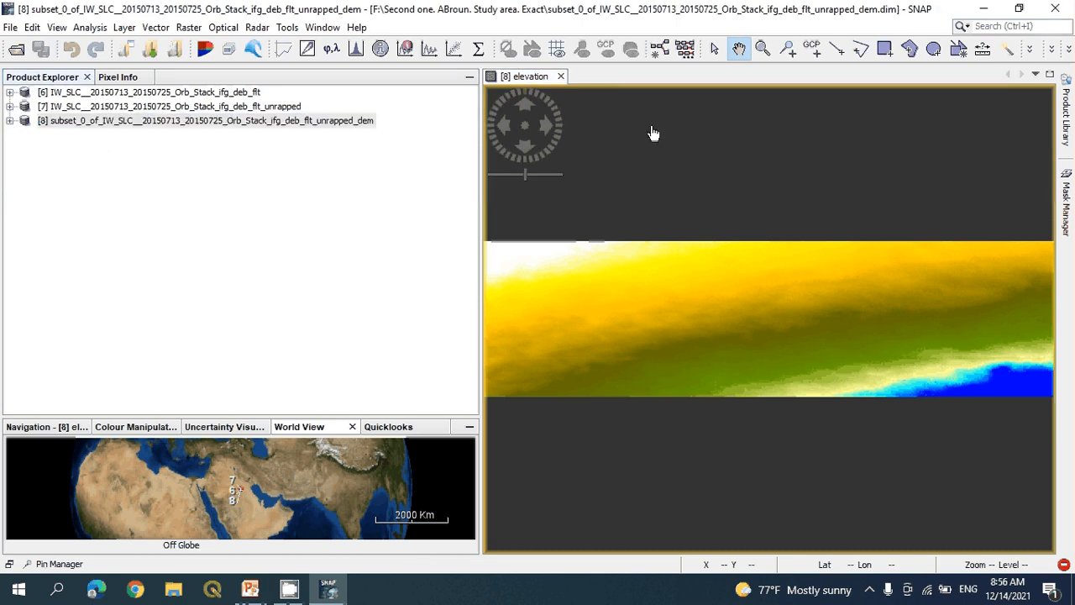
left_click(561, 76)
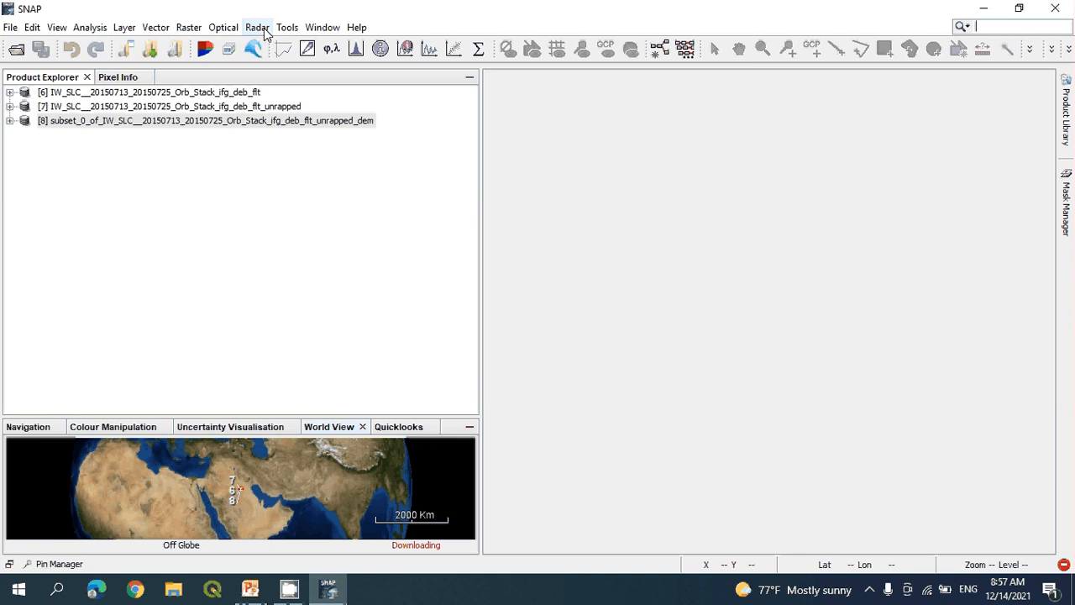
Start a Range-Doppler Terrain Correction with NEAREST_NEIGHBOUR as both the DEM and image resampling method.
left_click(269, 32)
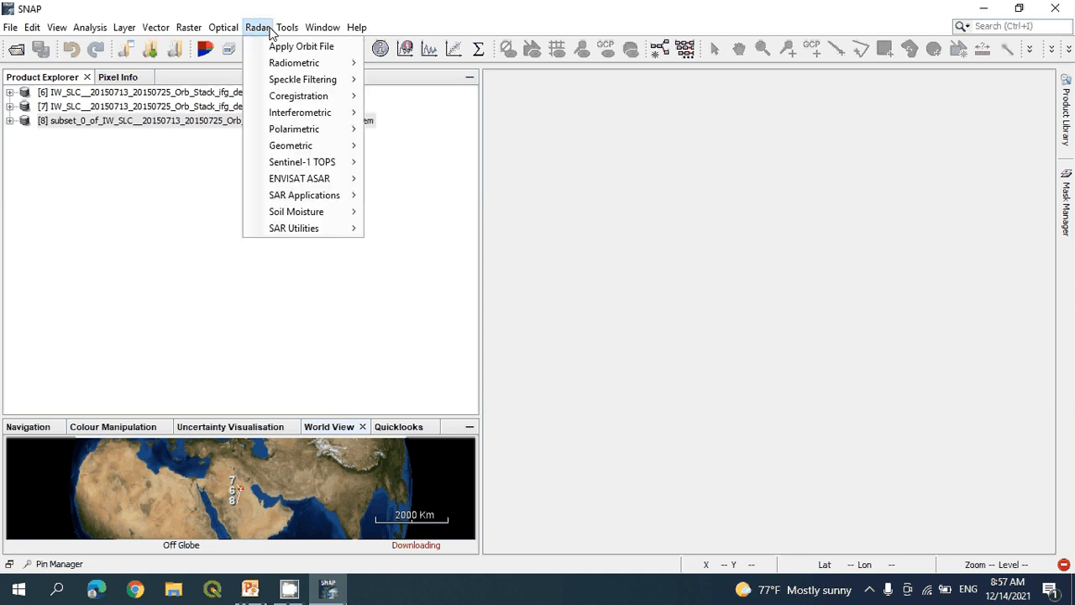
mouse_move(289, 147)
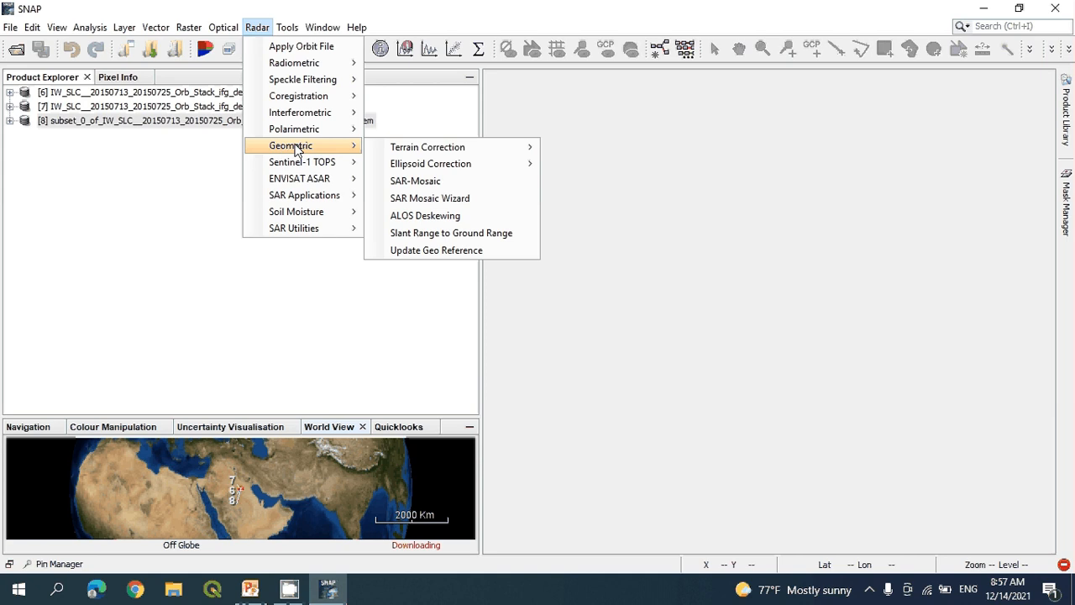
mouse_move(454, 147)
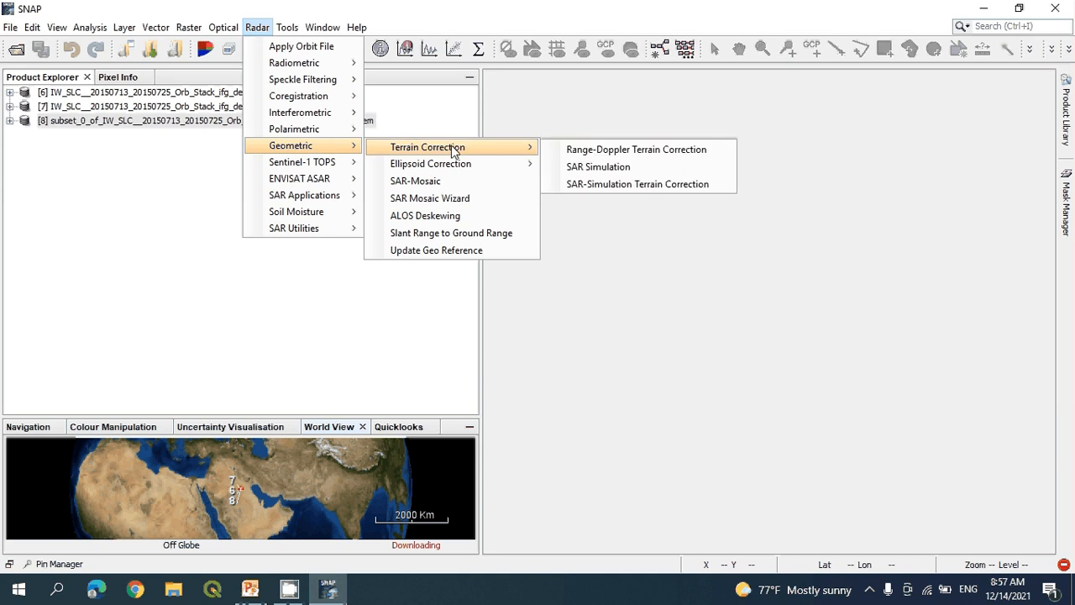
left_click(628, 151)
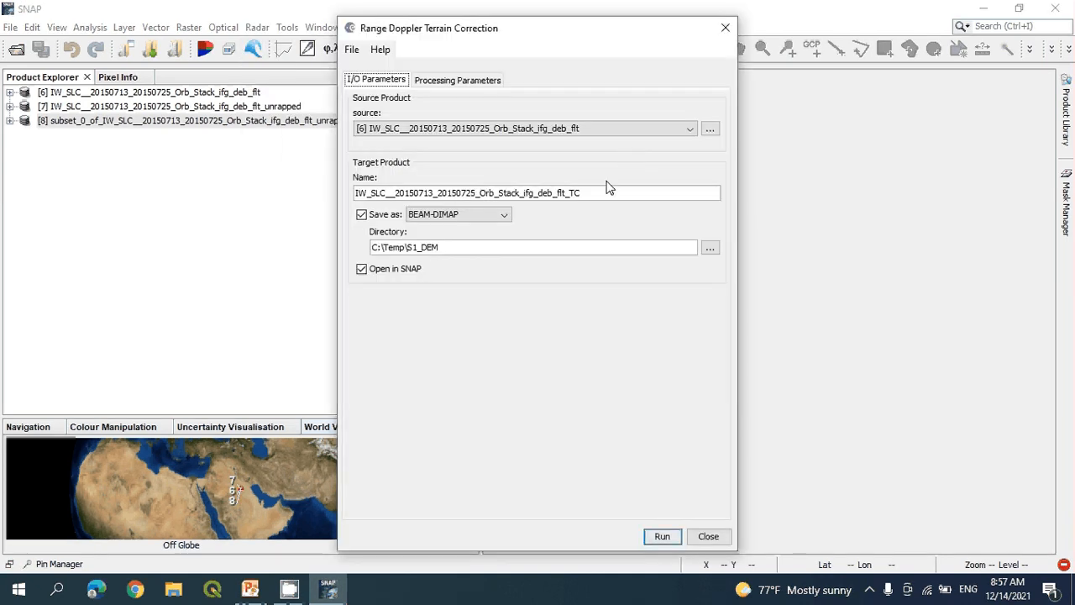
left_click(435, 80)
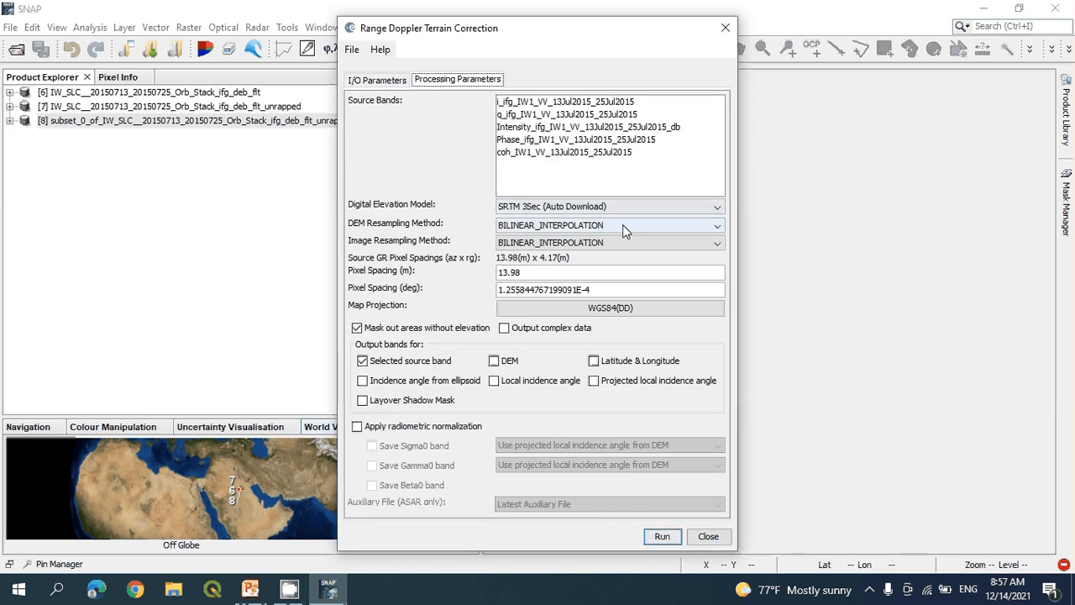
left_click(719, 227)
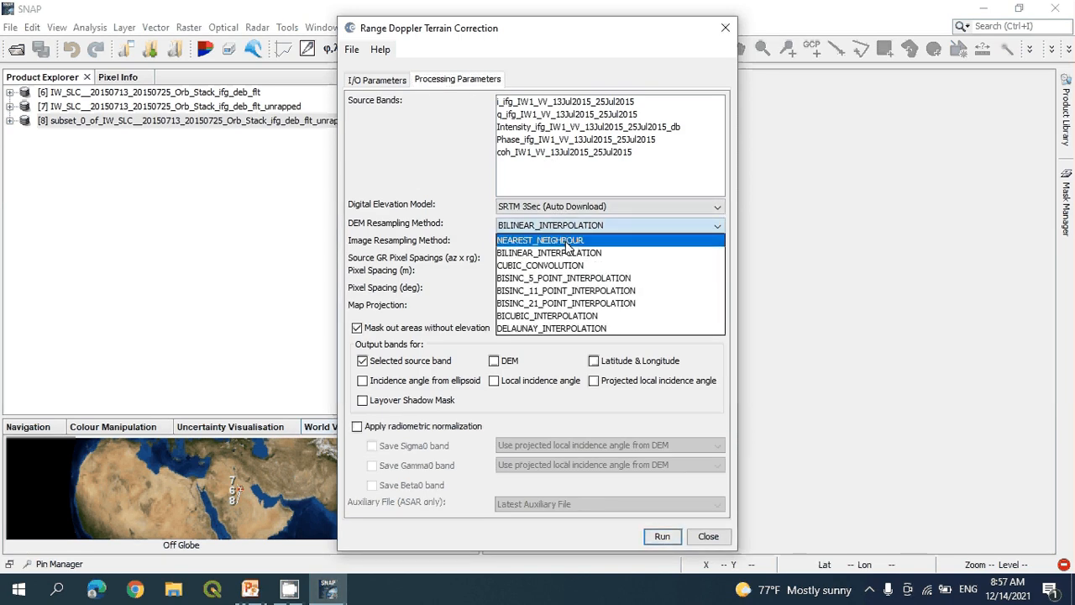
left_click(720, 240)
left_click(719, 244)
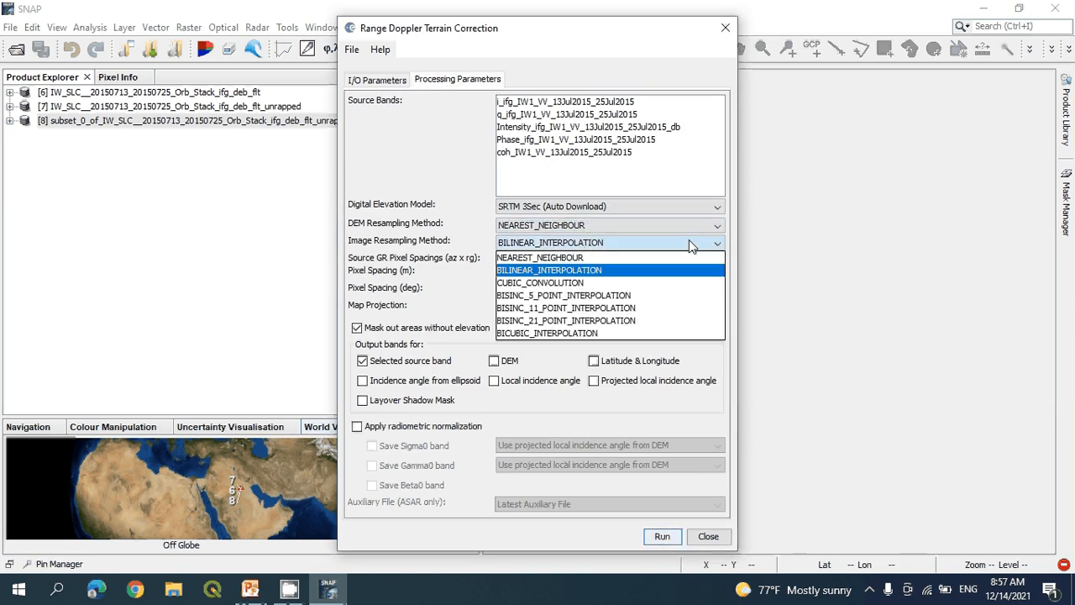
left_click(558, 252)
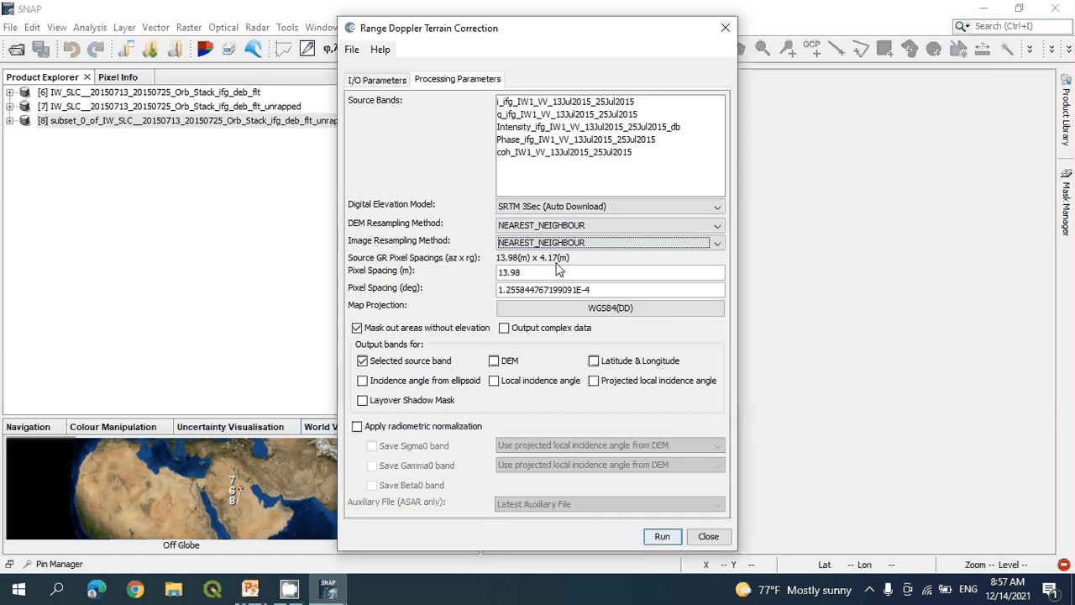
Set the terrain correction's pixel spacing to 15 m and include the DEM among the output bands.
double_click(509, 273)
type("15")
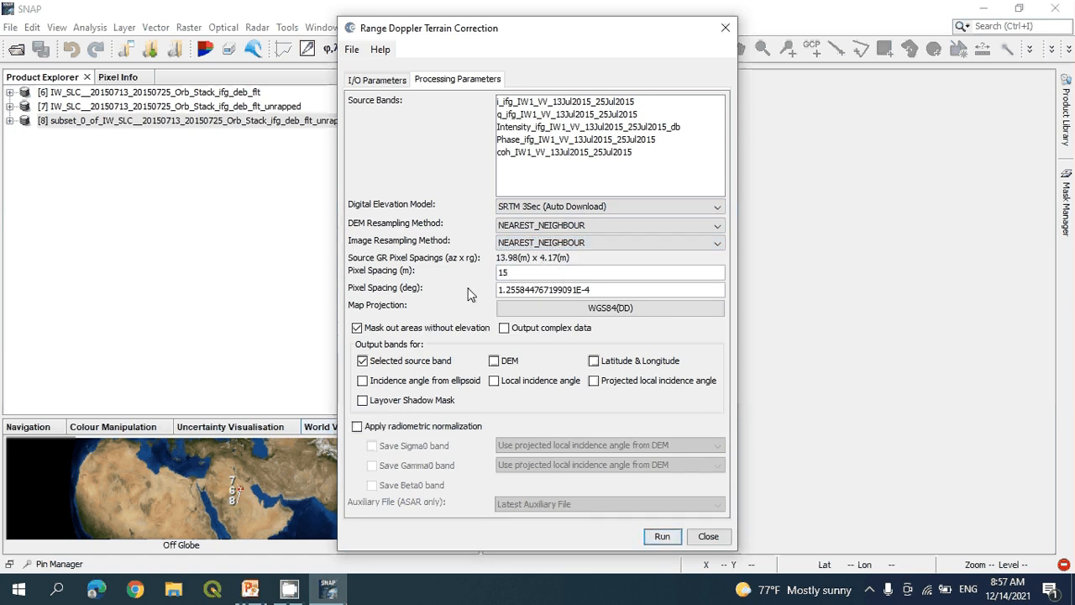
left_click(497, 363)
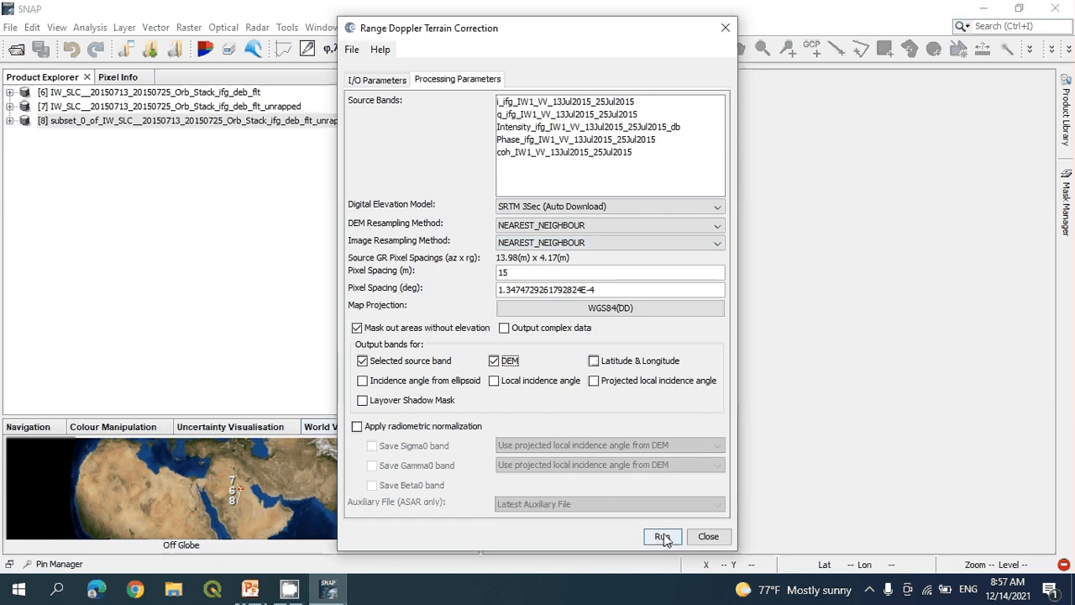
left_click(870, 590)
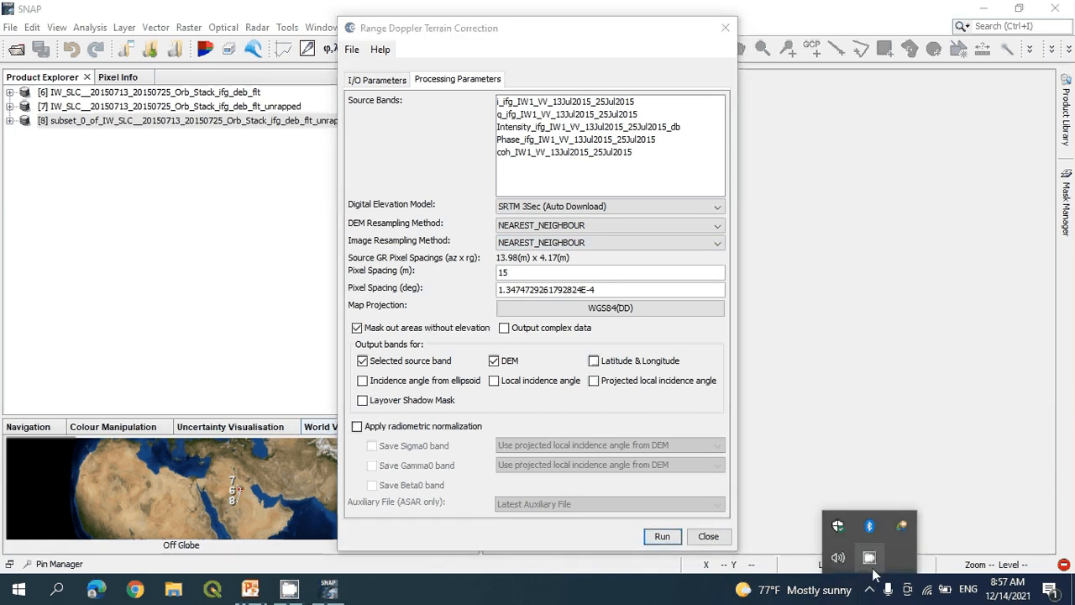
right_click(869, 556)
left_click(911, 514)
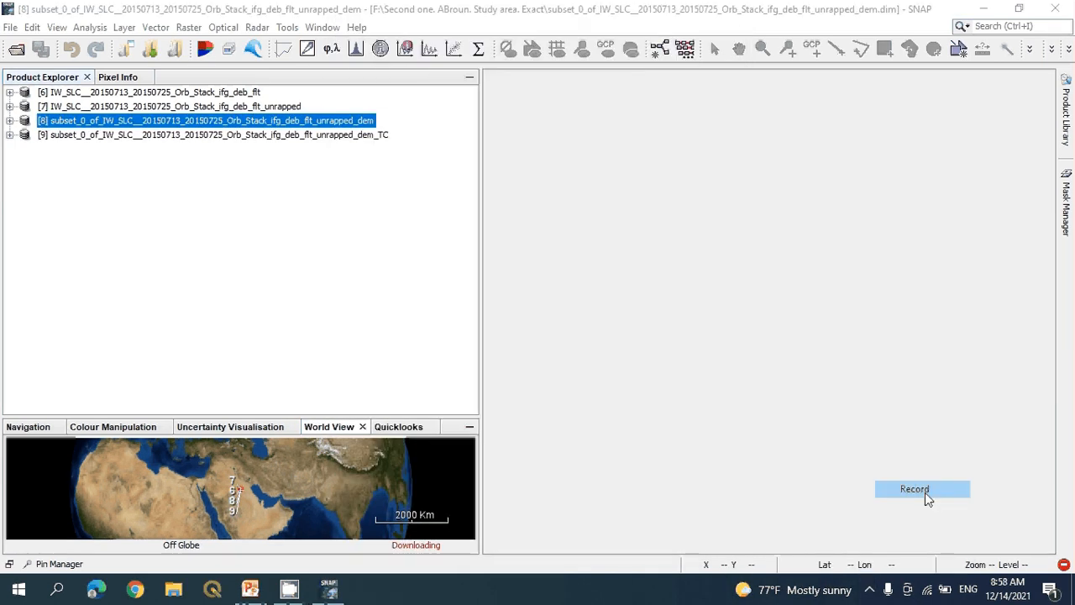
left_click(925, 492)
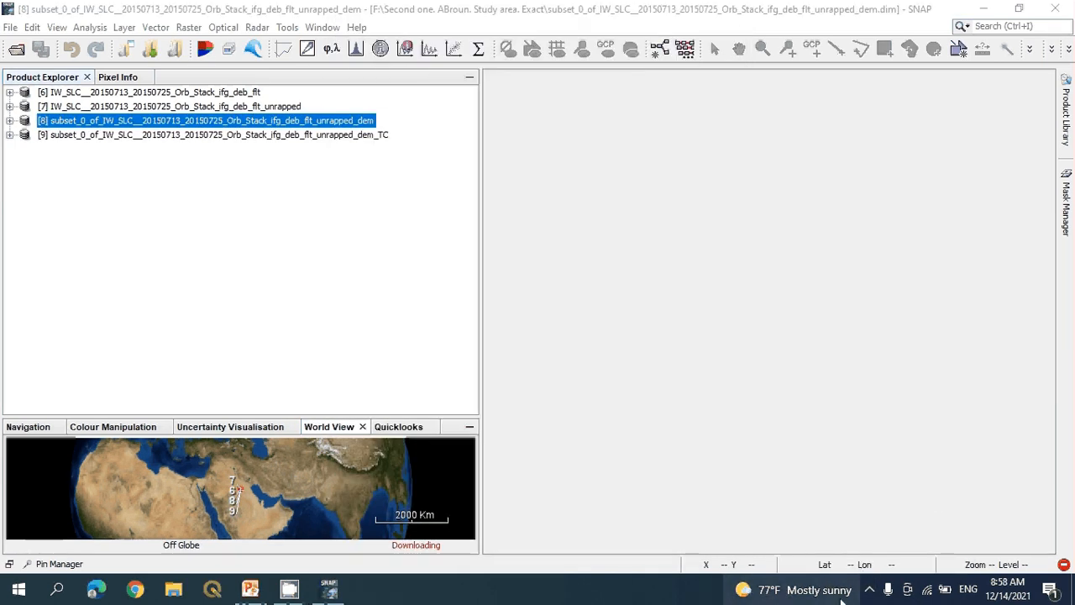
right_click(869, 559)
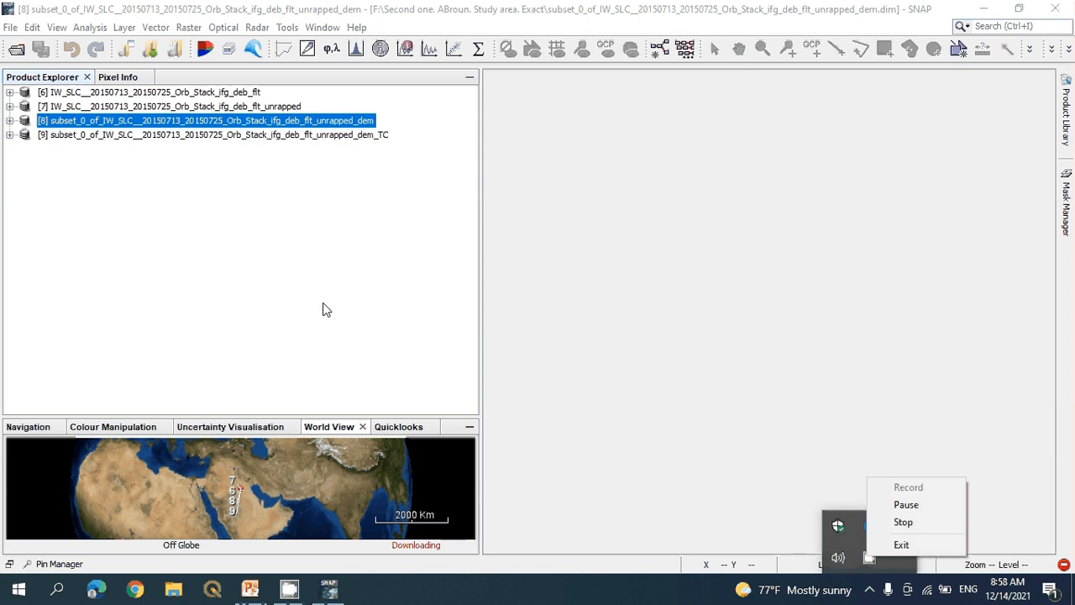
Display the elevation_VV band of the terrain-corrected subset product ending in unrapped_dem_TC.
left_click(120, 122)
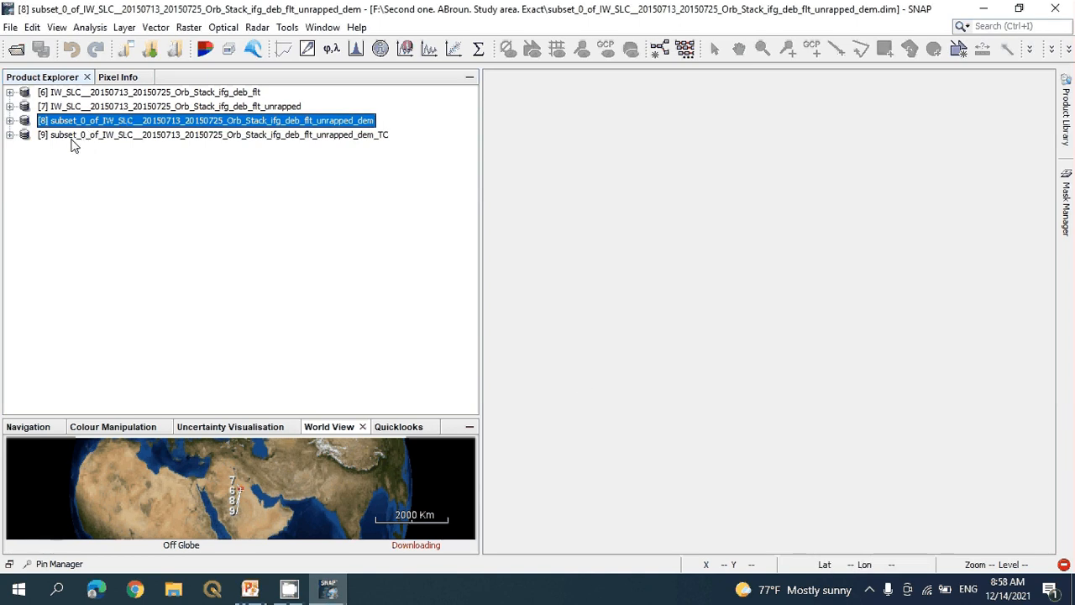
left_click(84, 136)
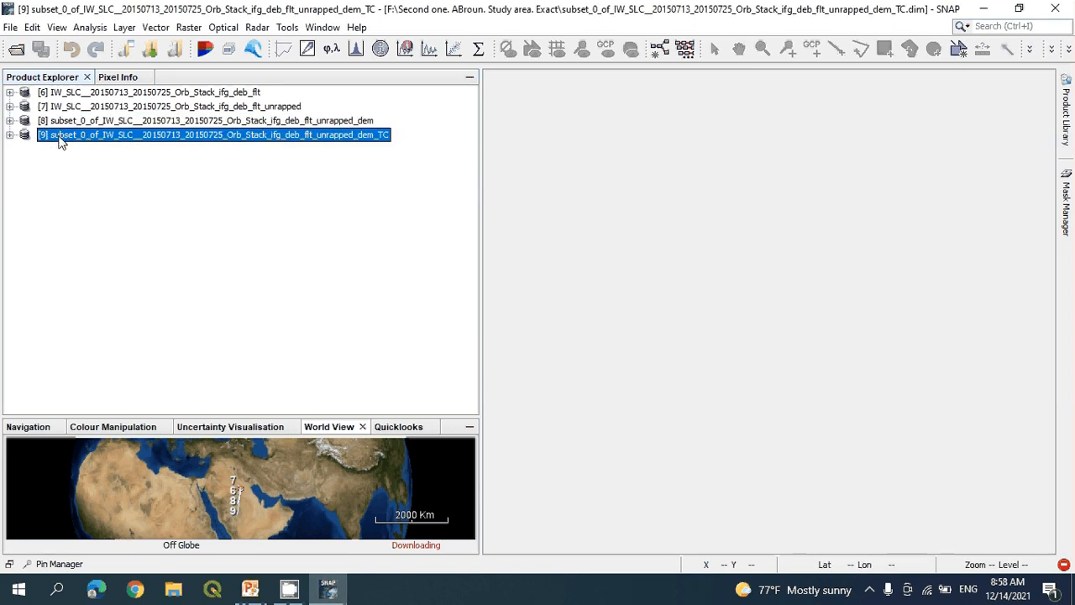
left_click(9, 135)
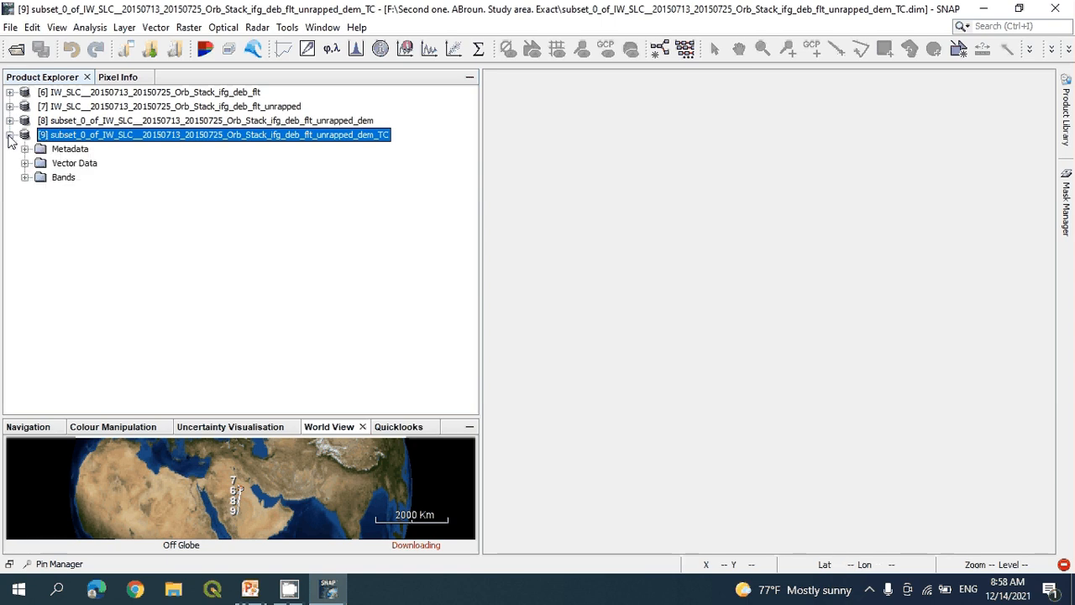
left_click(26, 177)
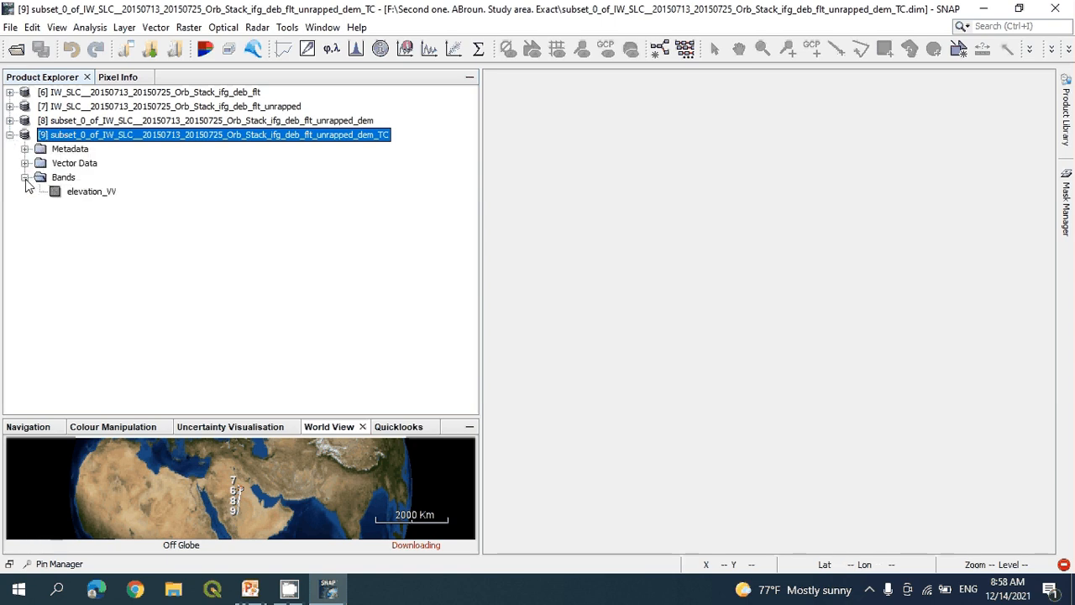
double_click(88, 192)
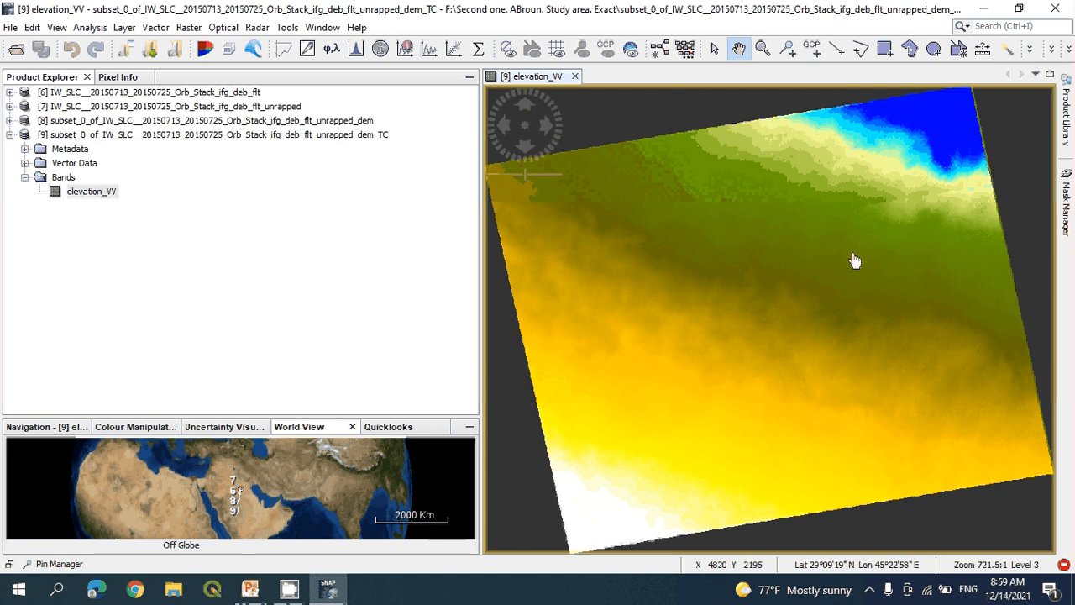
Start exporting the elevation_VV view as a Google Earth KMZ and name the file elevation_22.
left_click(10, 28)
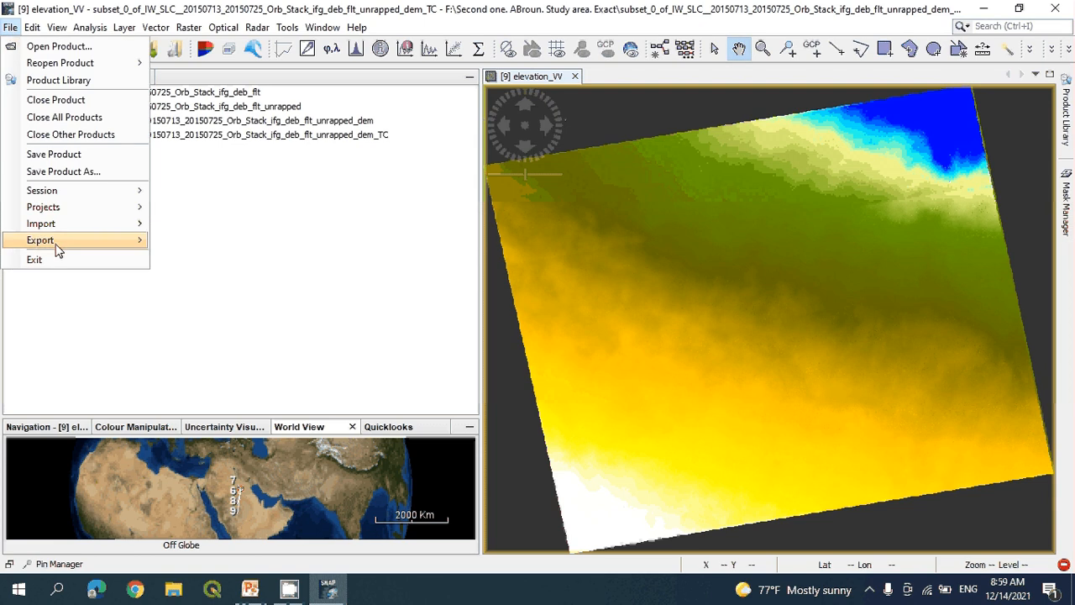
mouse_move(58, 244)
mouse_move(207, 247)
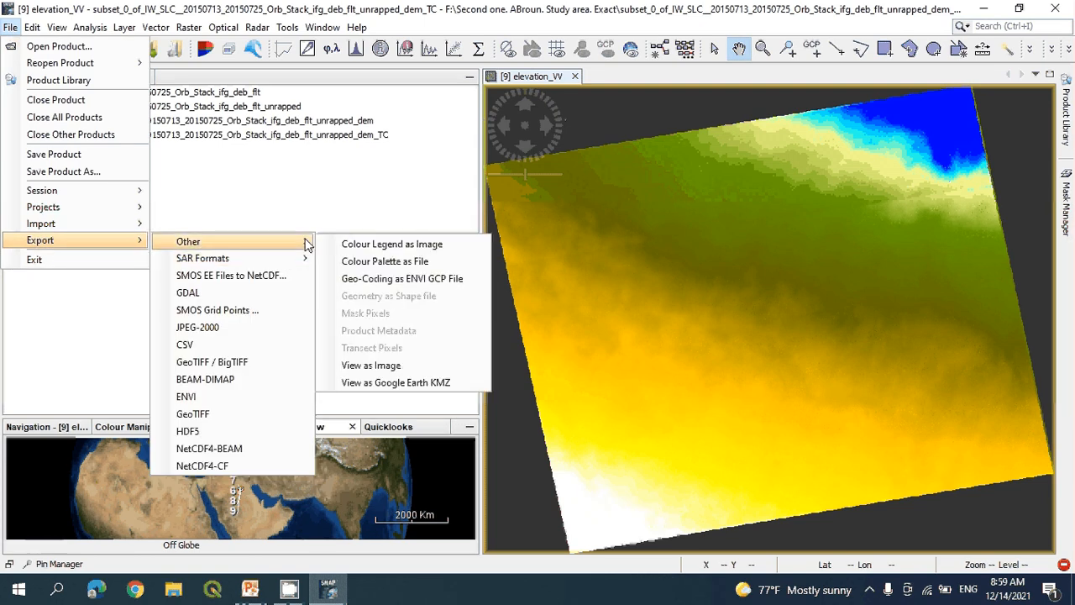
left_click(389, 384)
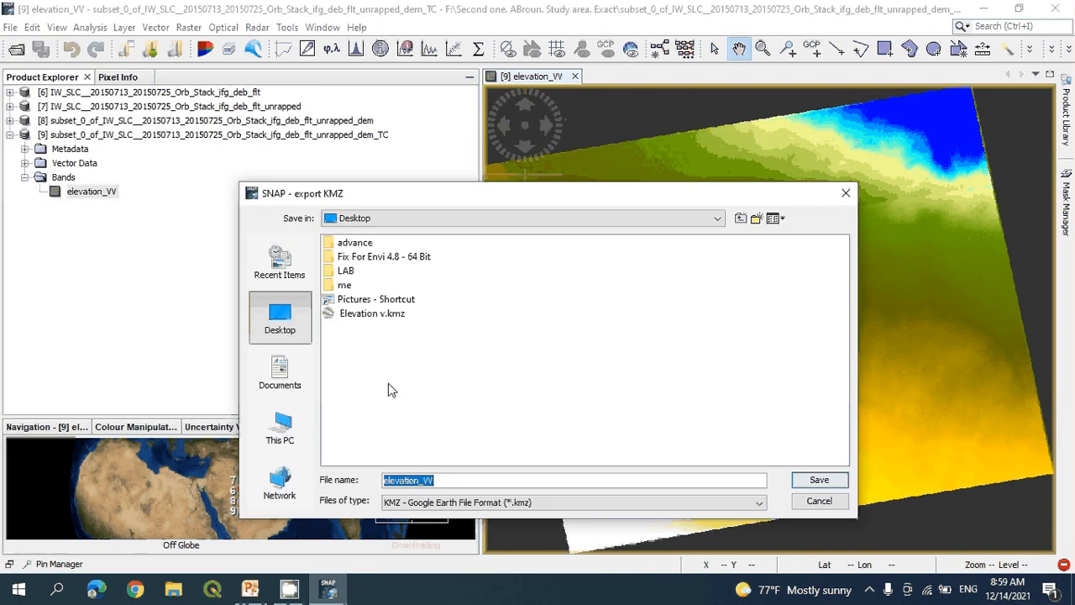
left_click(436, 481)
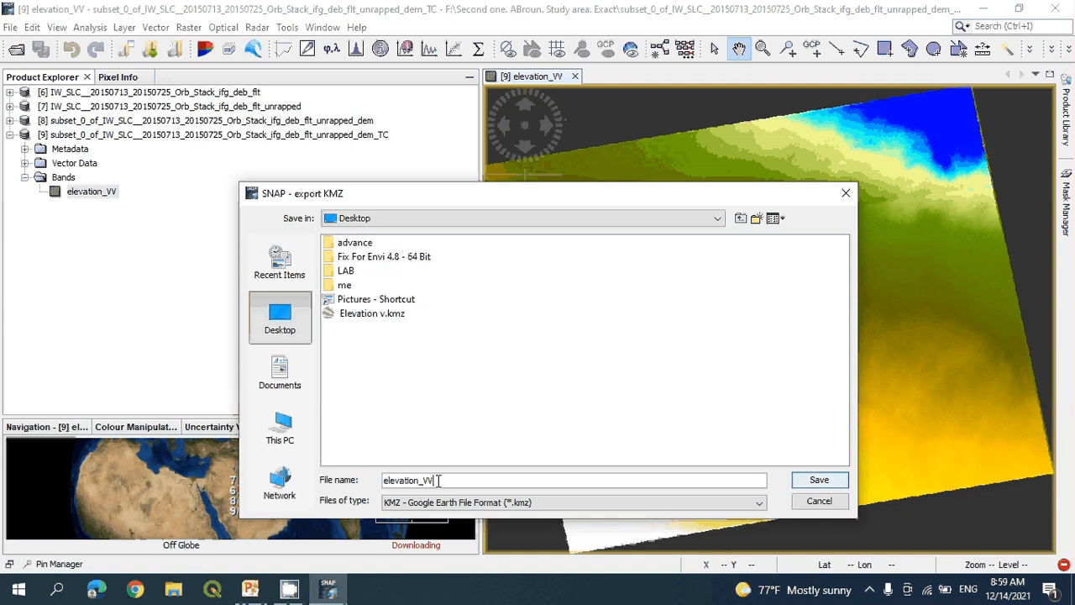
key("BackSpace")
key("BackSpace")
type("22")
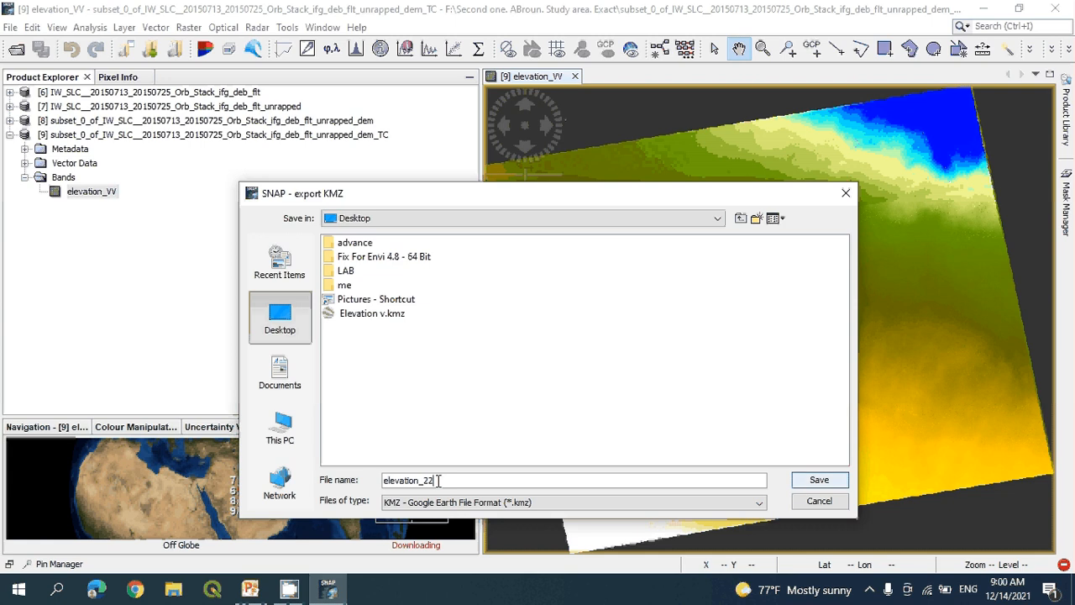
Choose the Desktop as the destination folder and save the KMZ file there.
left_click(288, 430)
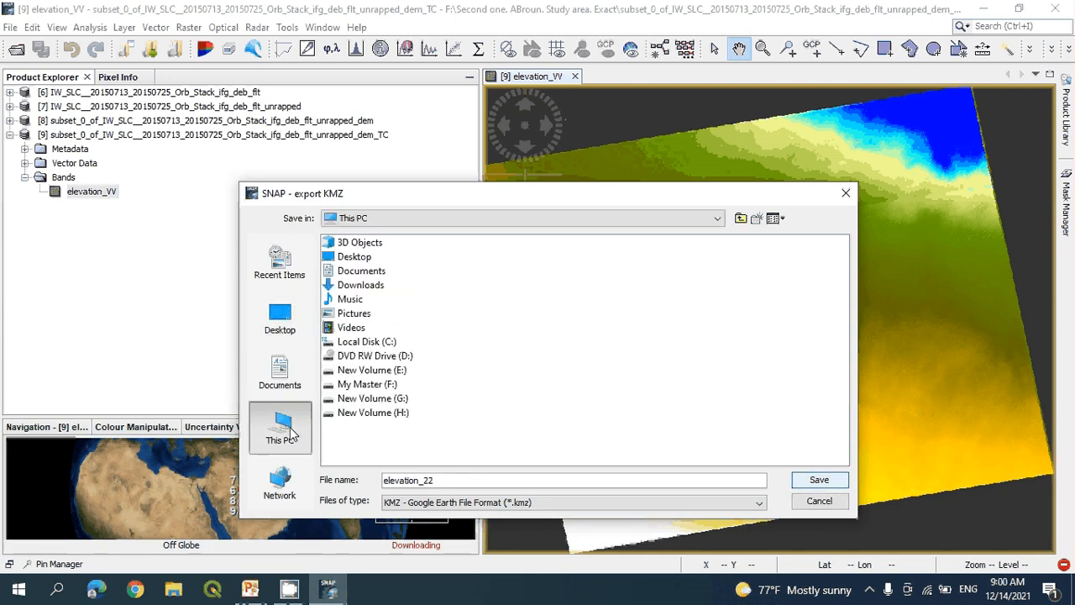
left_click(361, 260)
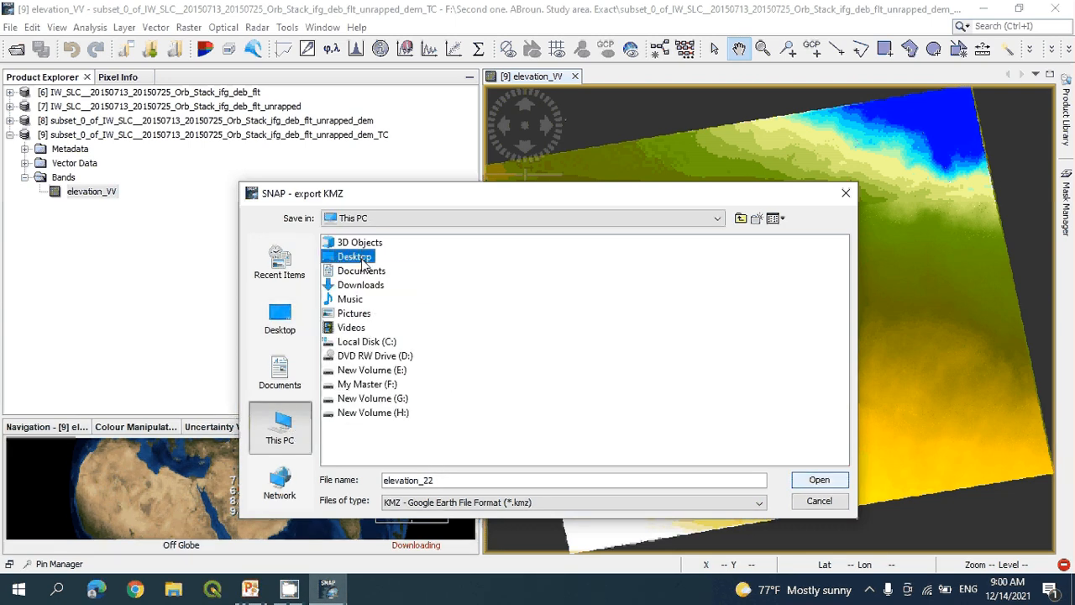
left_click(813, 483)
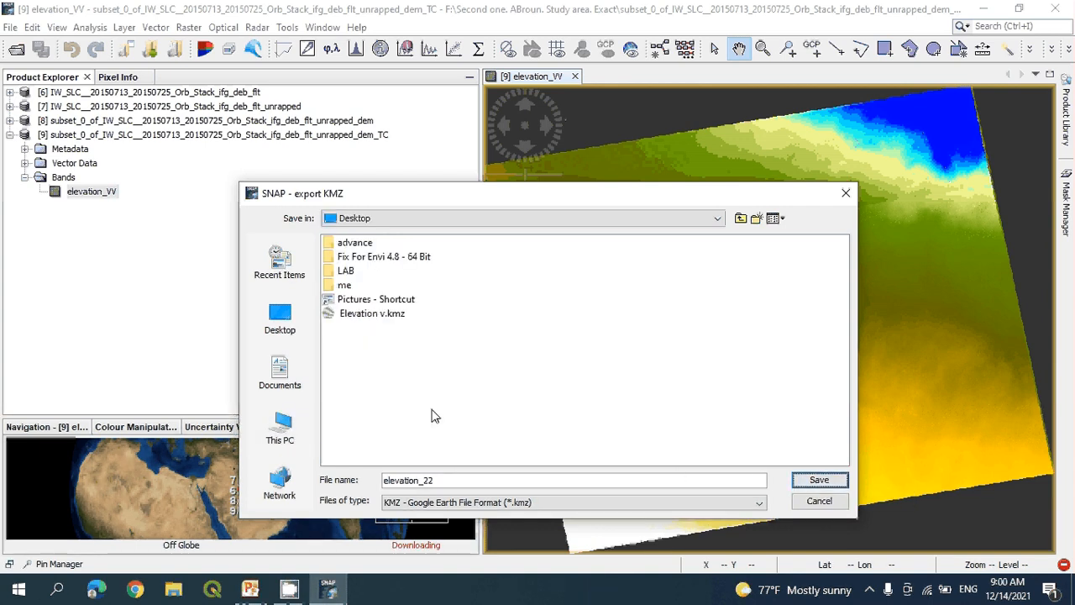
left_click(819, 481)
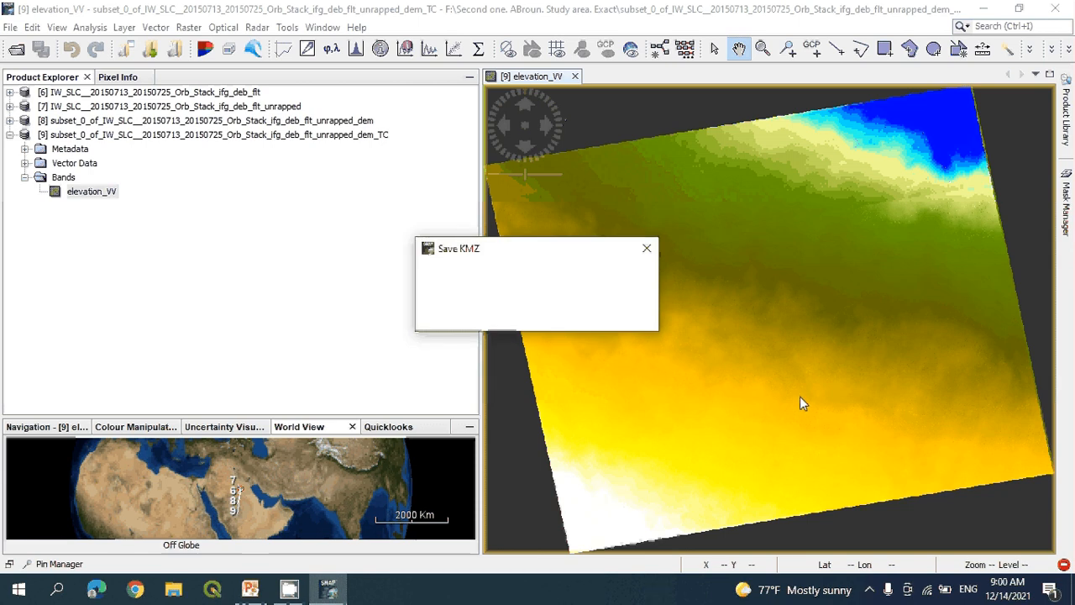
left_click(871, 581)
right_click(869, 558)
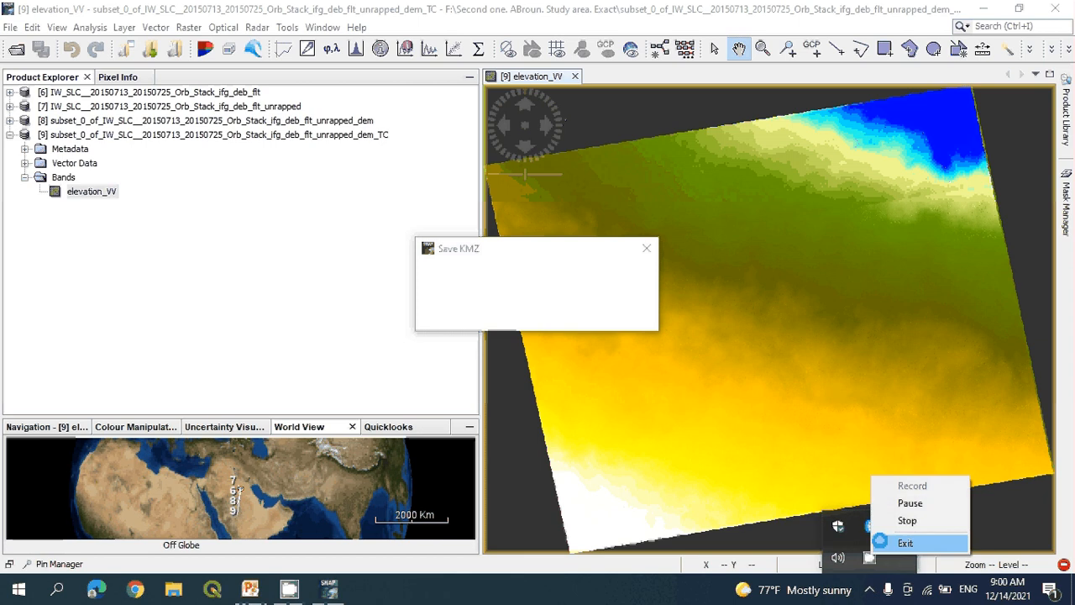
left_click(889, 503)
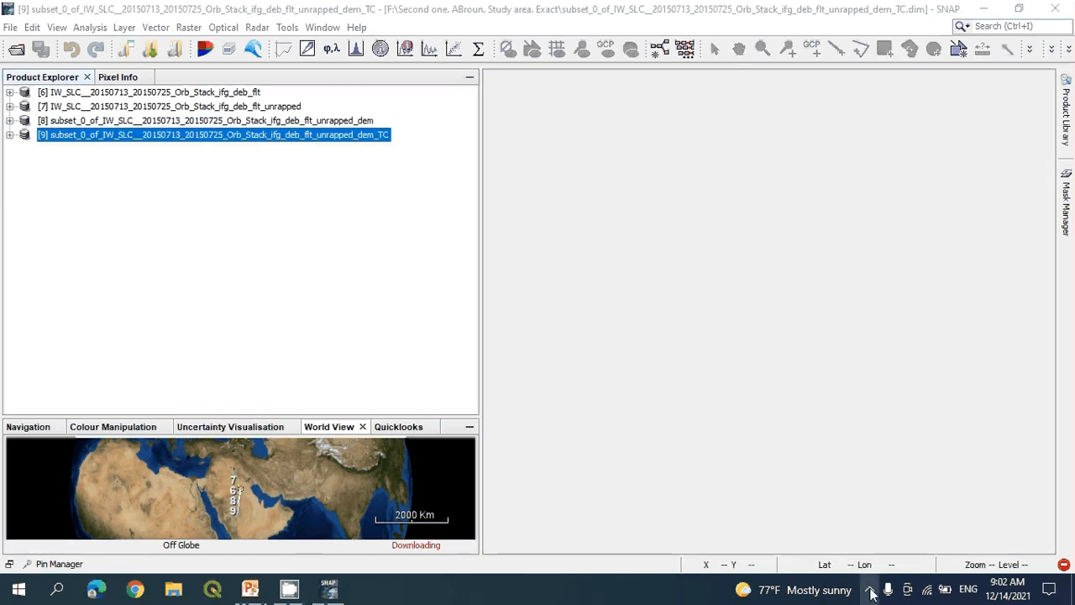
left_click(871, 579)
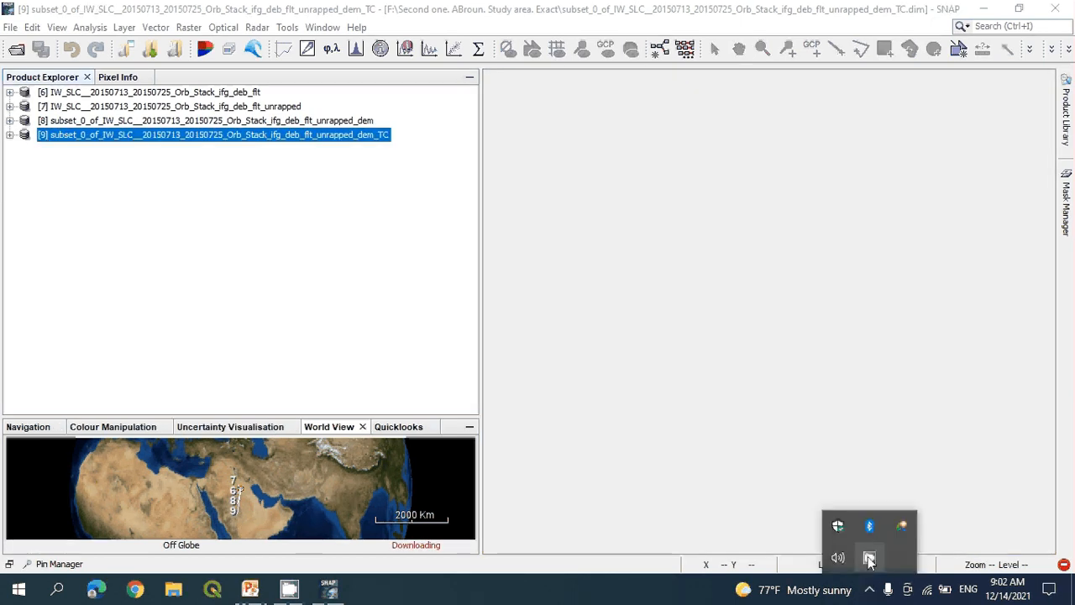
right_click(869, 557)
Examine the desktop file Elevation v.kmz in Google Earth Pro, and close the program discarding the unsaved temporary places.
left_click(985, 9)
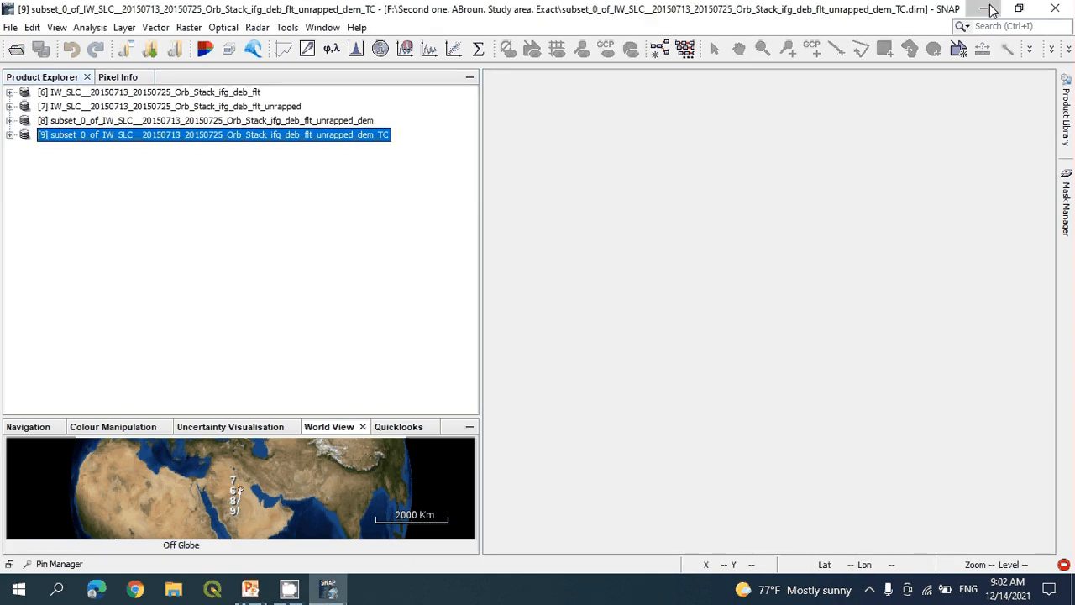
left_click(985, 9)
double_click(383, 504)
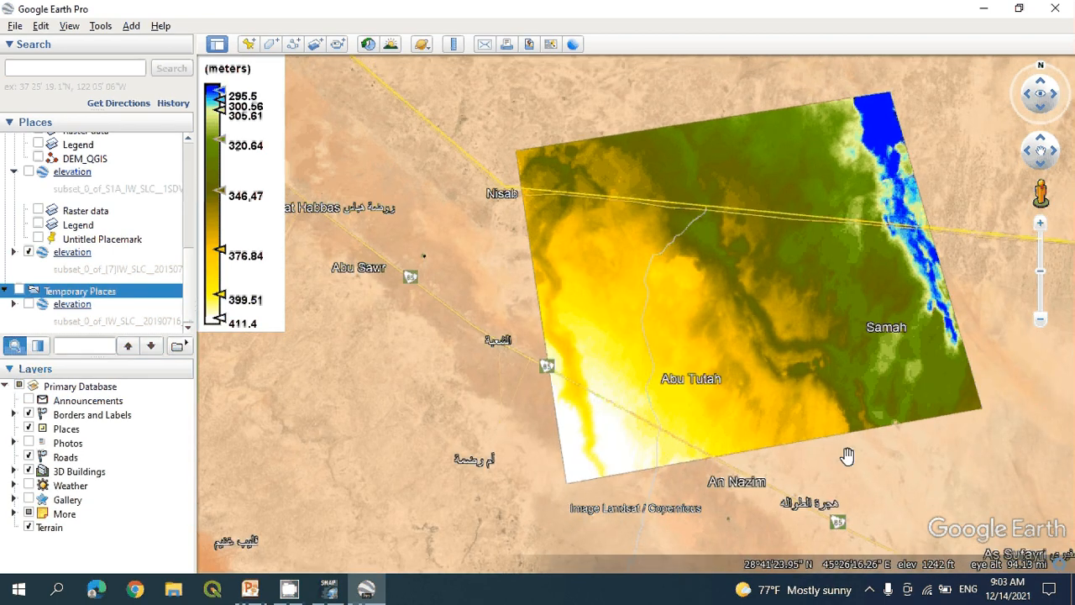
scroll(794, 435, "up", 2)
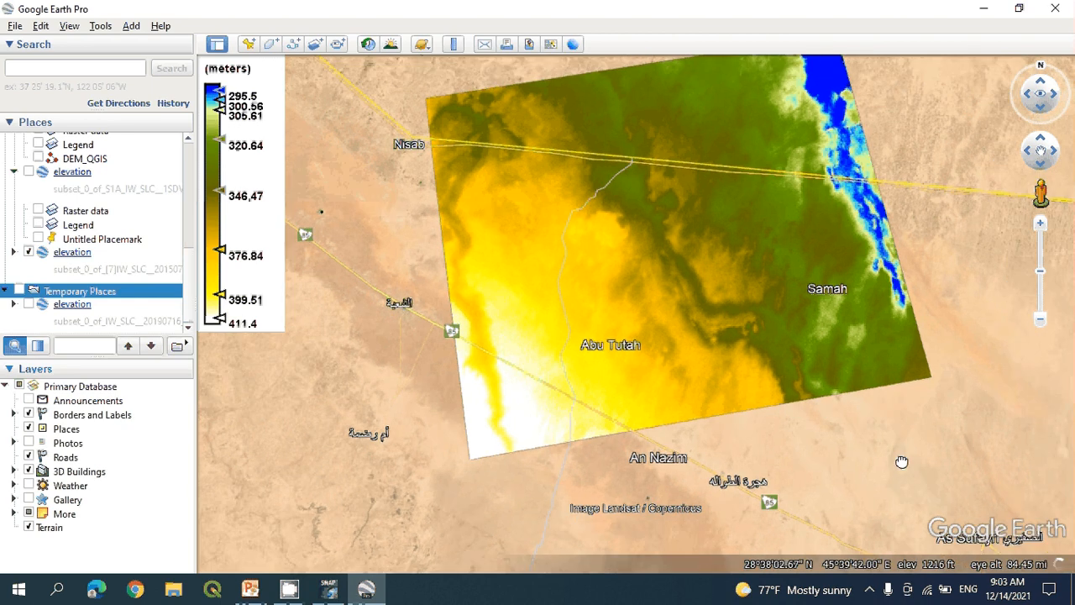
left_click_drag(901, 461, 967, 505)
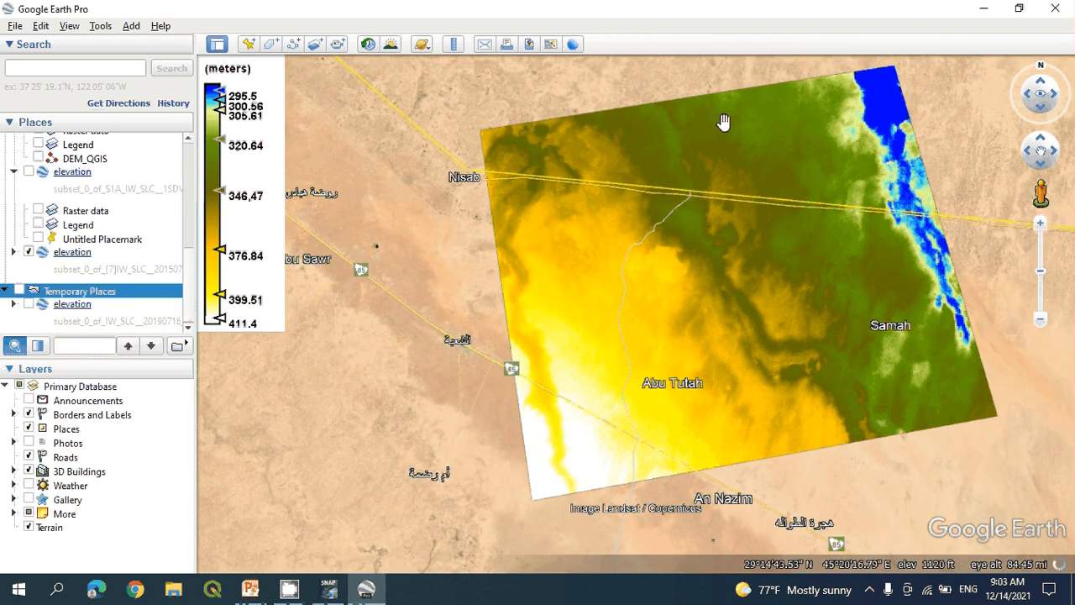
left_click(1056, 10)
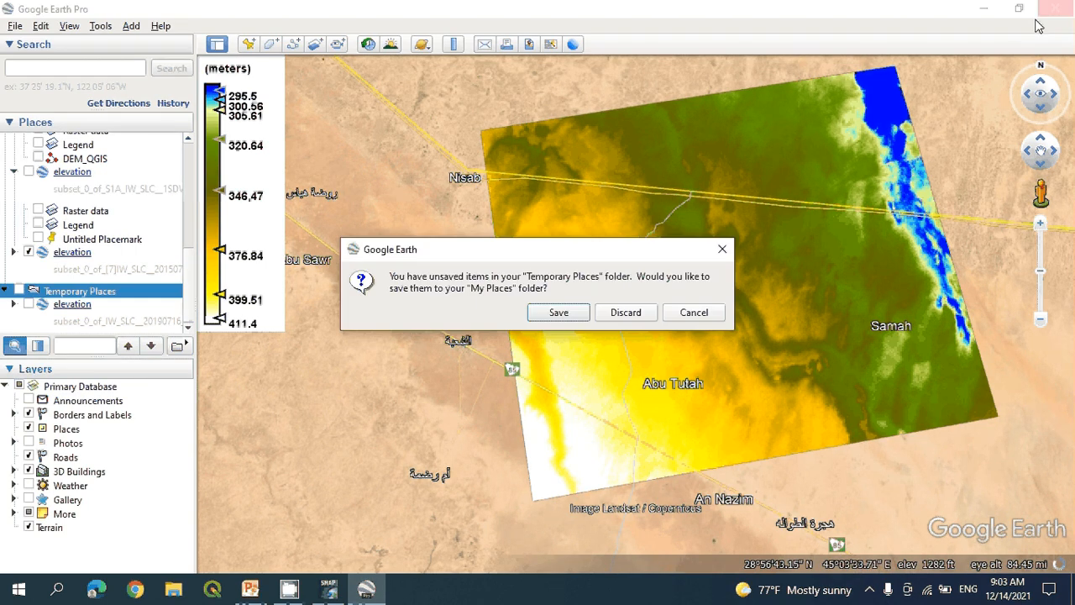
left_click(626, 312)
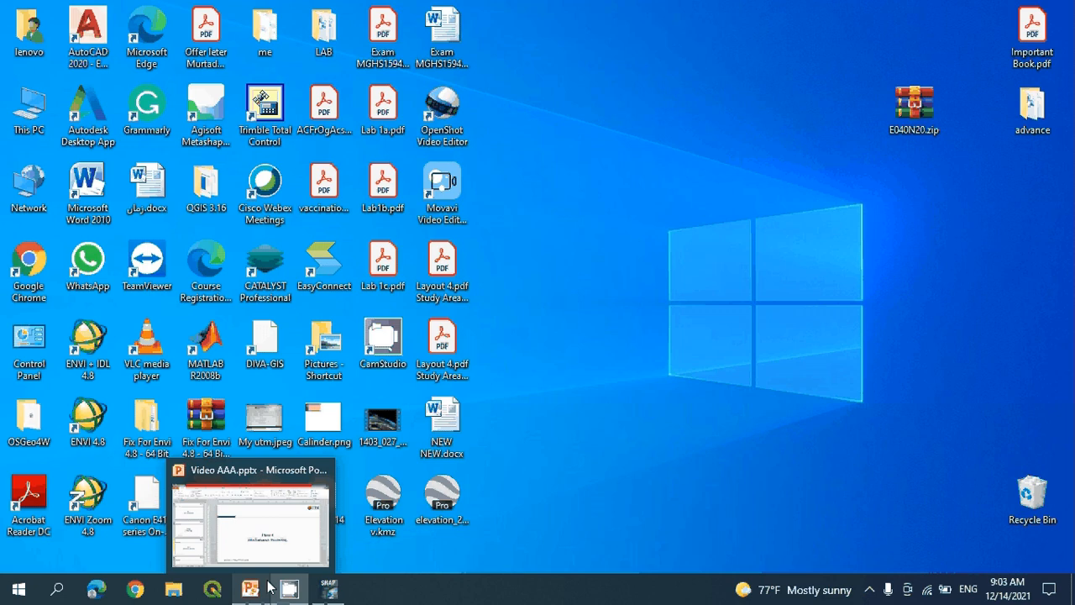
left_click(327, 592)
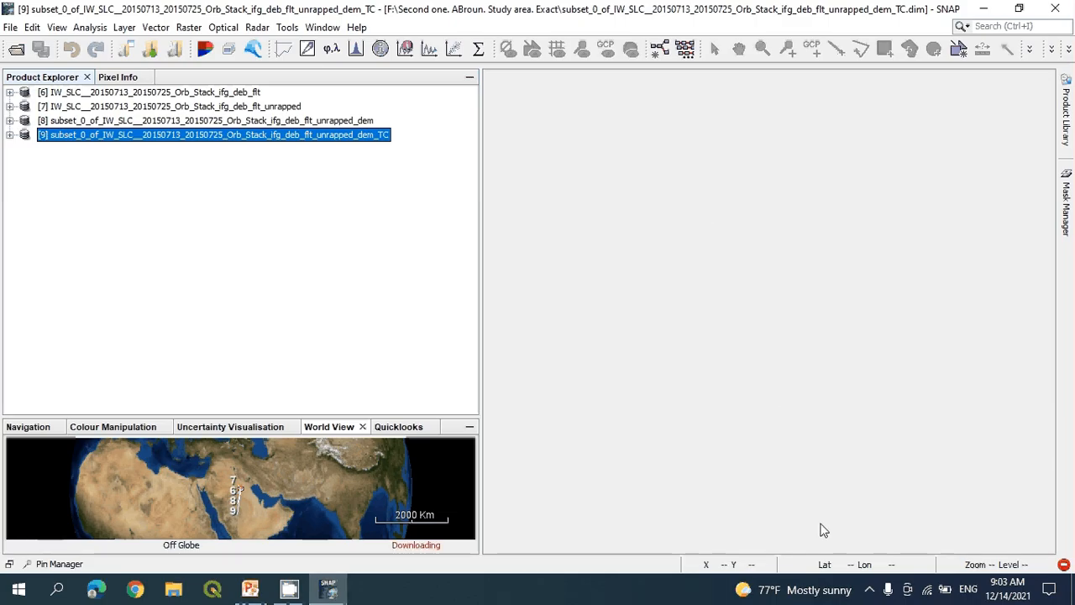
left_click(870, 588)
right_click(867, 558)
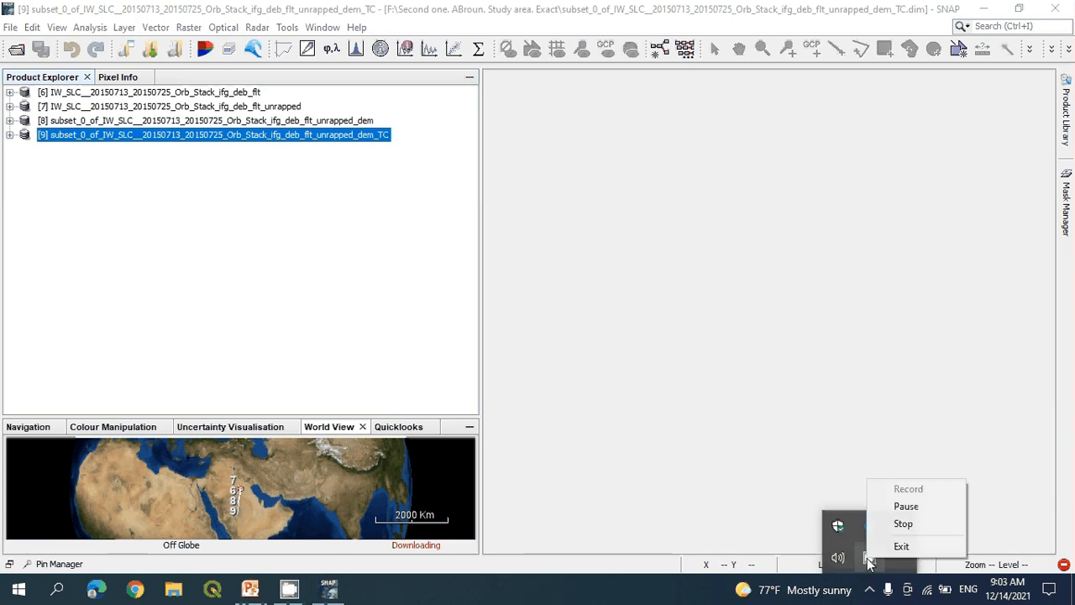
left_click(754, 459)
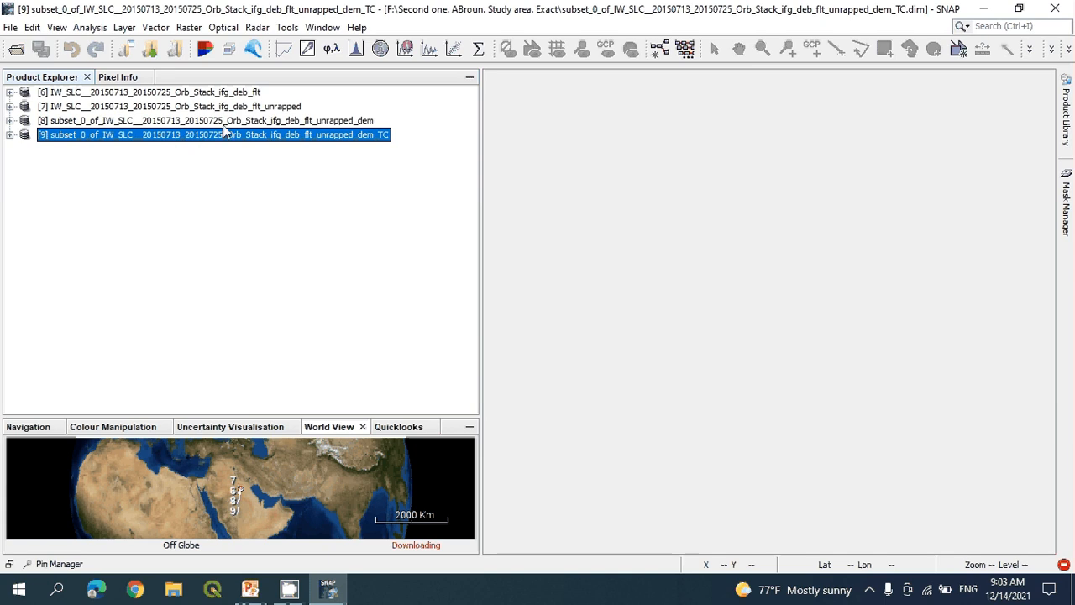
Switch to Chrome and load the bookmarked USGS EarthExplorer site.
left_click(988, 10)
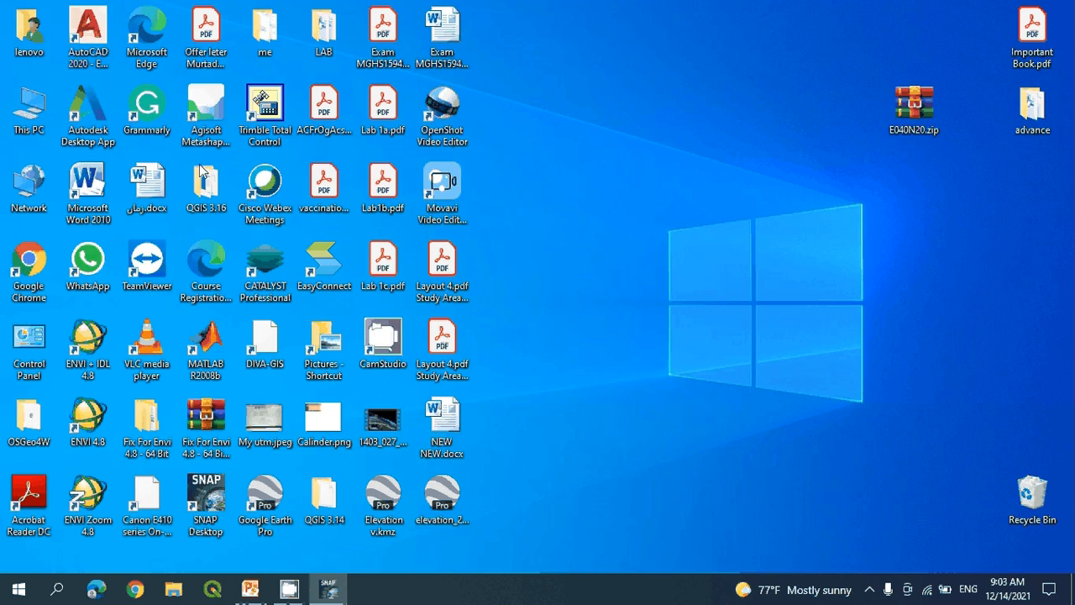
left_click(137, 590)
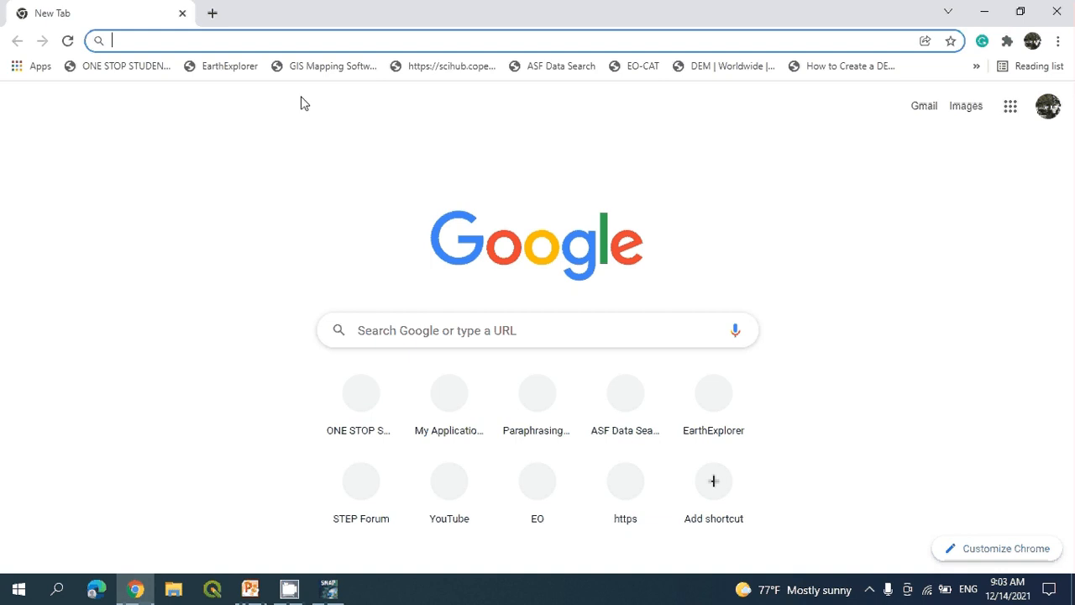
left_click(223, 68)
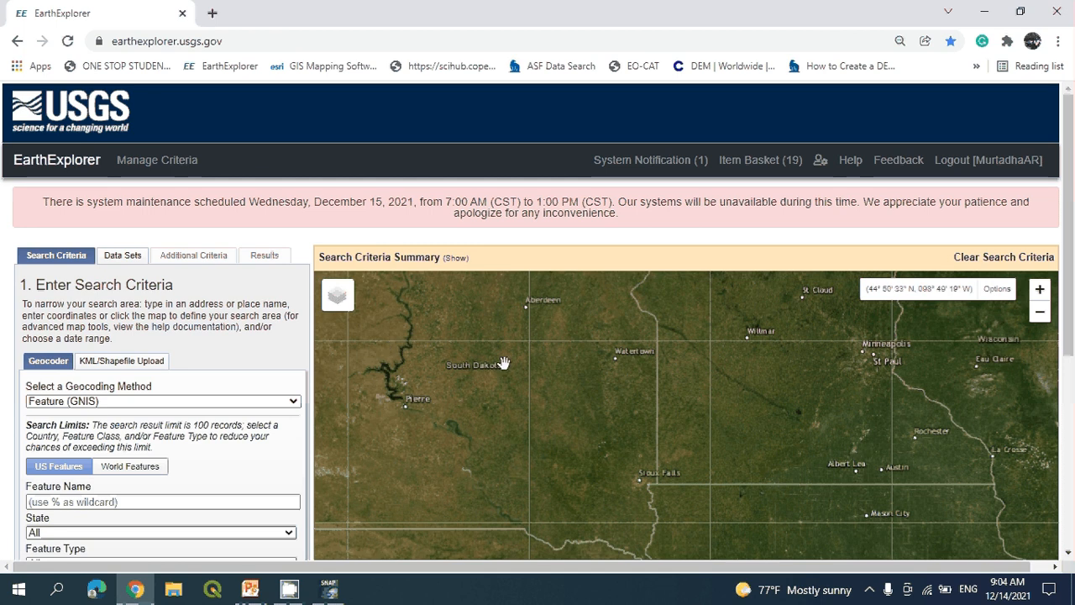
Mark a four-corner search polygon on the map west of Kuwait, spanning about 29°01' to 29°32' N and 44°21' to 45°26' E.
left_click_drag(887, 453, 693, 314)
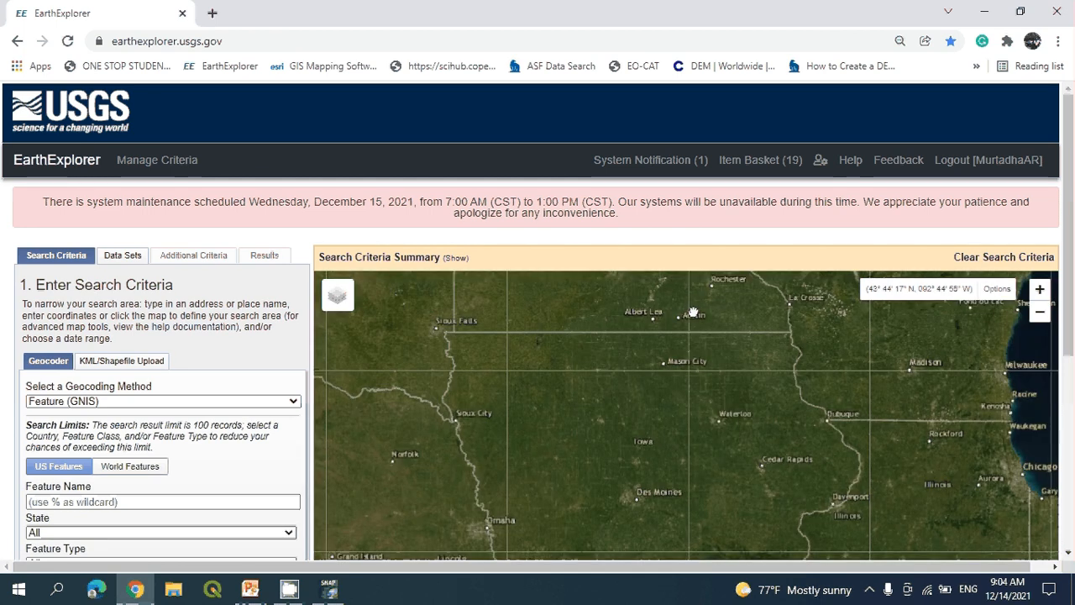
left_click_drag(915, 427, 595, 321)
scroll(756, 395, "down", 1)
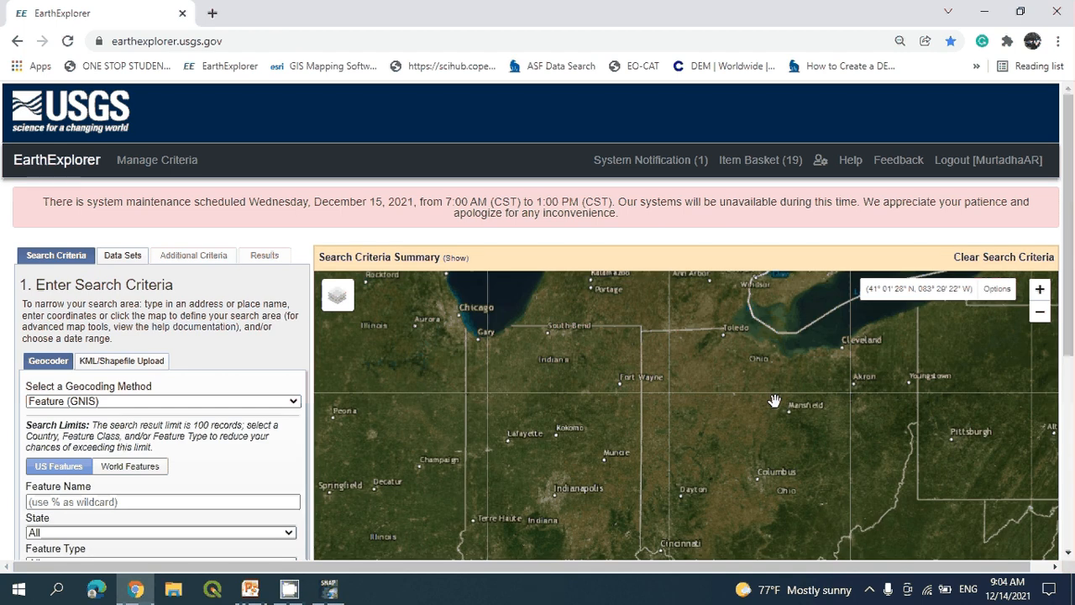
scroll(874, 419, "down", 1)
scroll(851, 412, "down", 1)
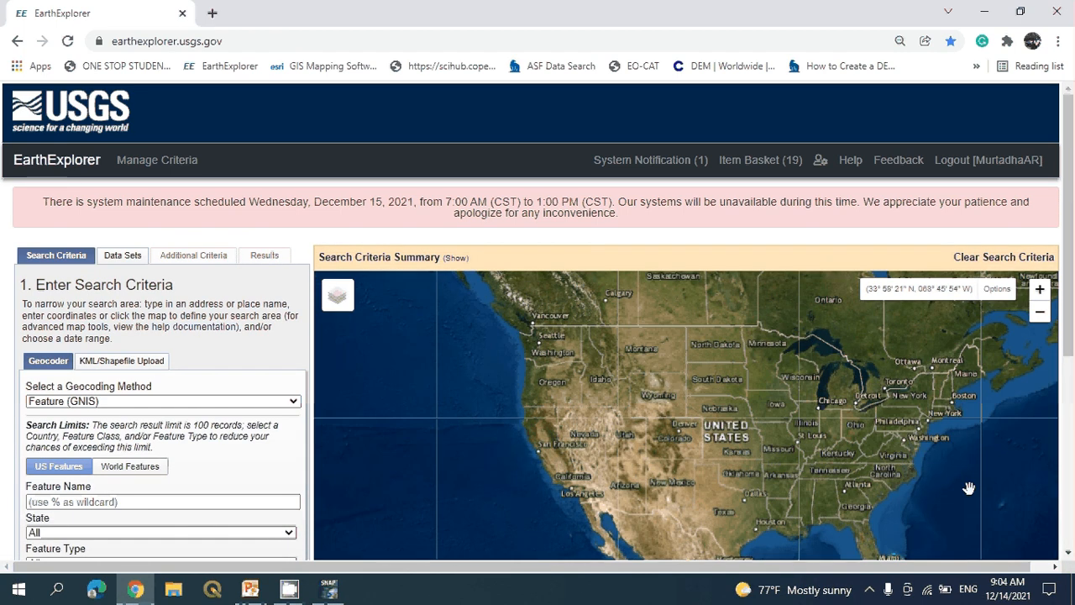
left_click_drag(969, 488, 725, 425)
scroll(725, 425, "down", 1)
left_click_drag(868, 442, 636, 403)
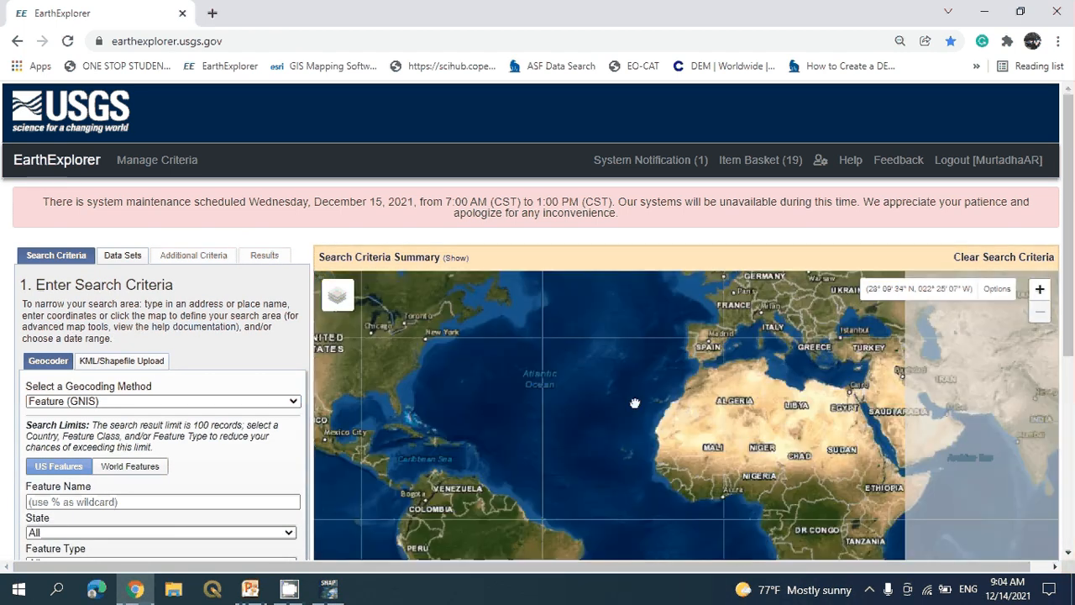
scroll(879, 414, "up", 3)
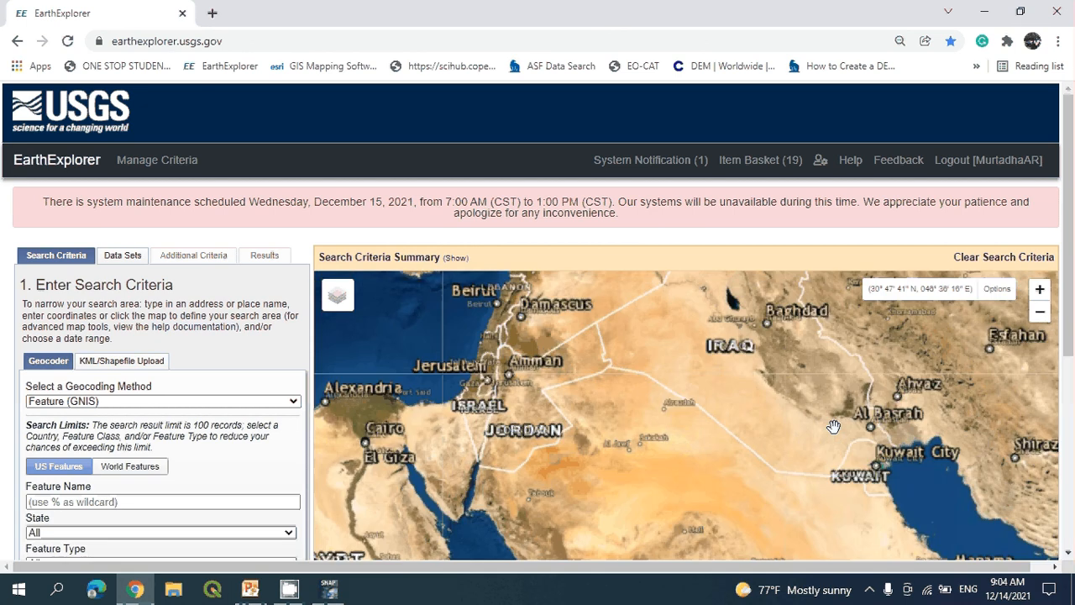
left_click_drag(832, 527, 820, 420)
scroll(820, 420, "up", 1)
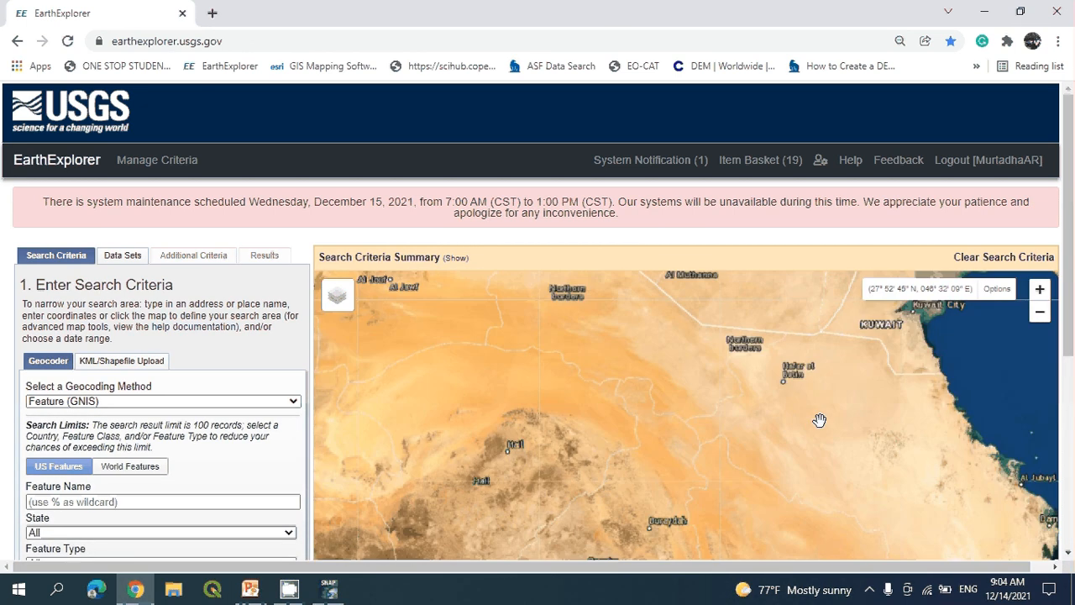
left_click_drag(783, 375, 787, 480)
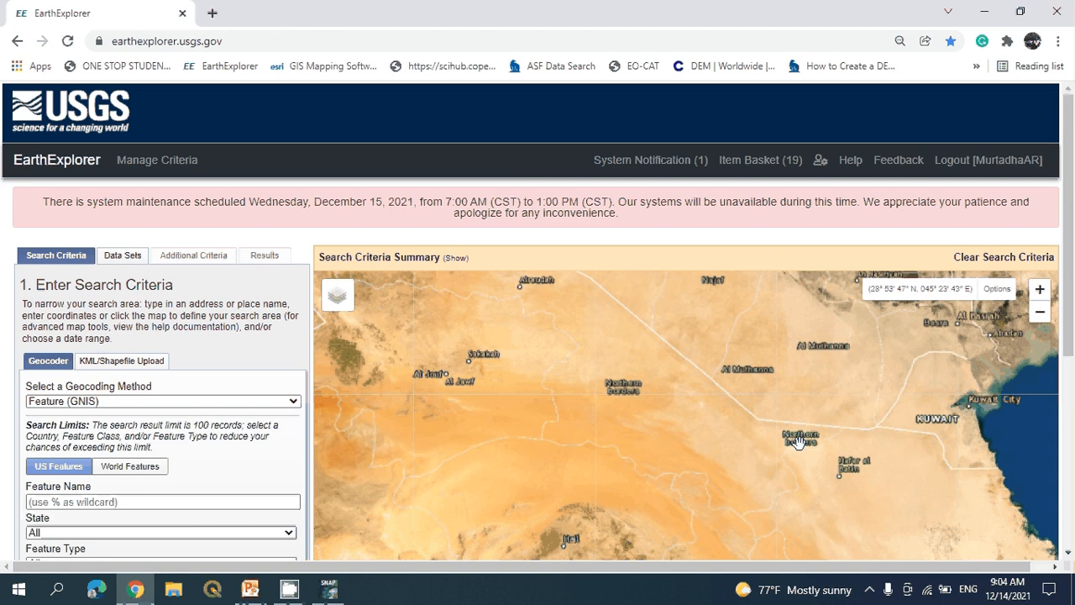
left_click_drag(799, 441, 797, 461)
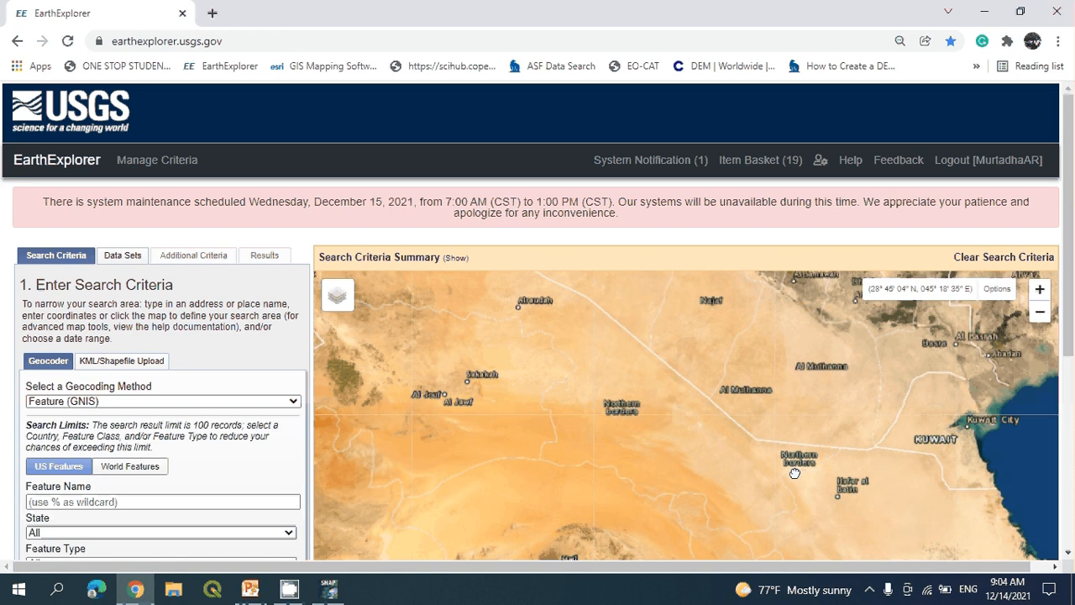
left_click(733, 417)
left_click(788, 411)
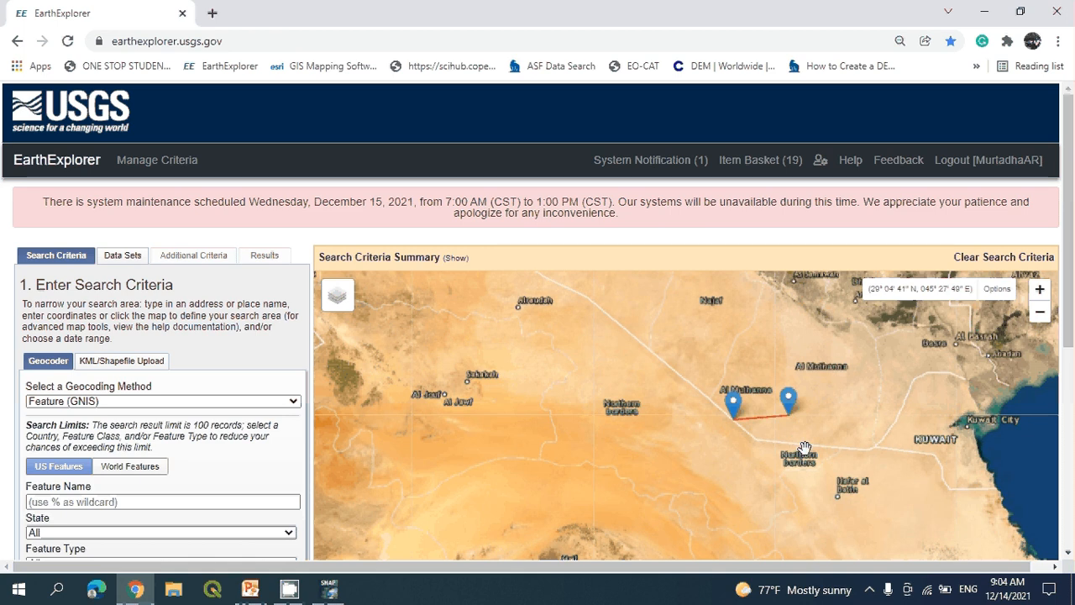
left_click(803, 445)
left_click(758, 447)
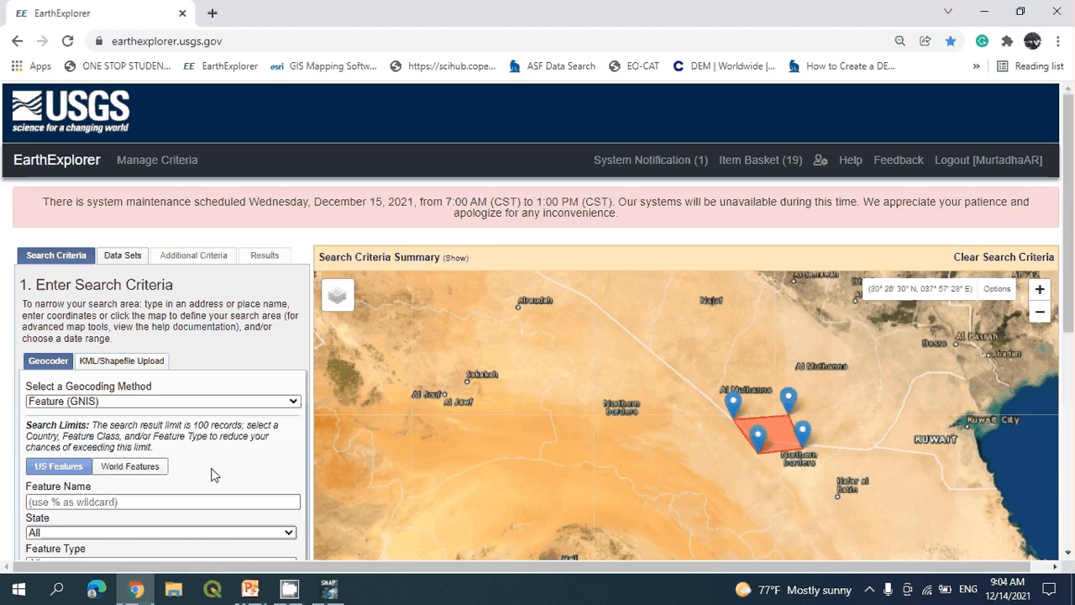
scroll(214, 475, "down", 1)
scroll(210, 474, "down", 3)
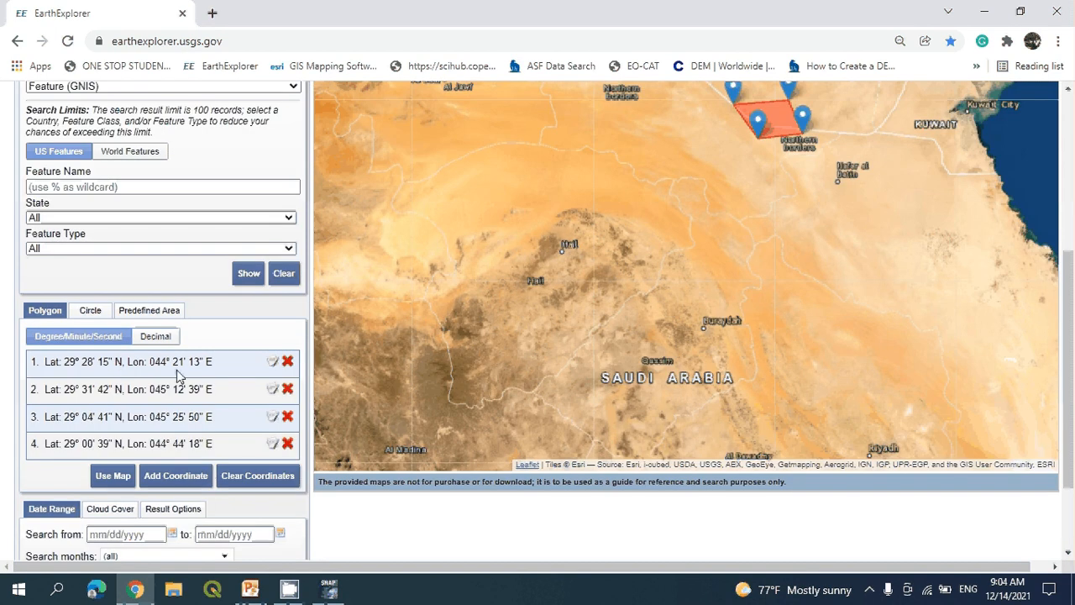
Select the SRTM 1 Arc-Second Global data set under Digital Elevation and show the search results for the polygon.
scroll(239, 401, "up", 4)
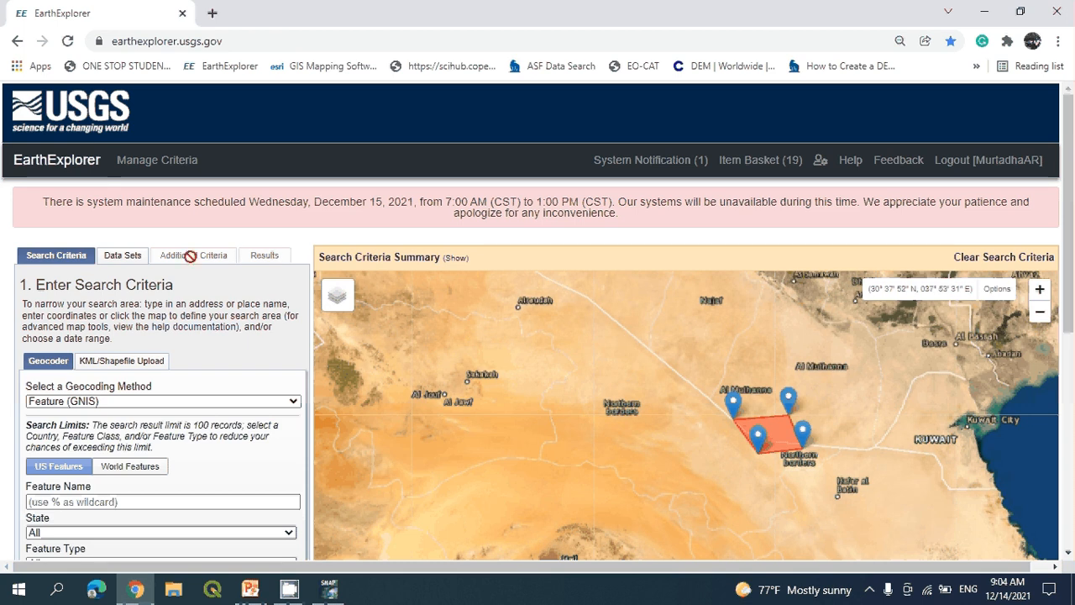
left_click(124, 257)
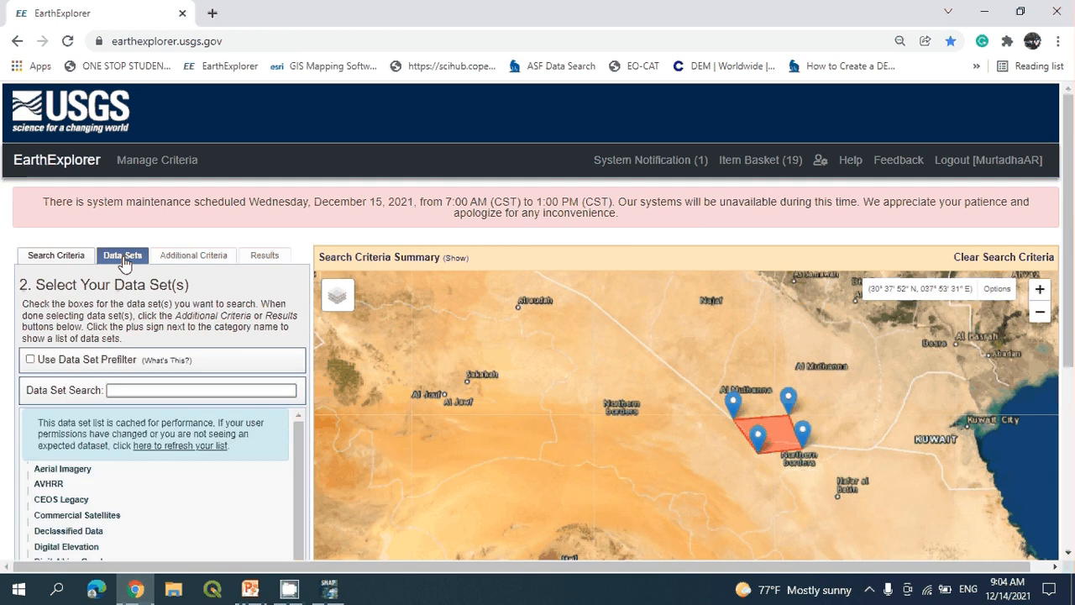
scroll(263, 439, "down", 2)
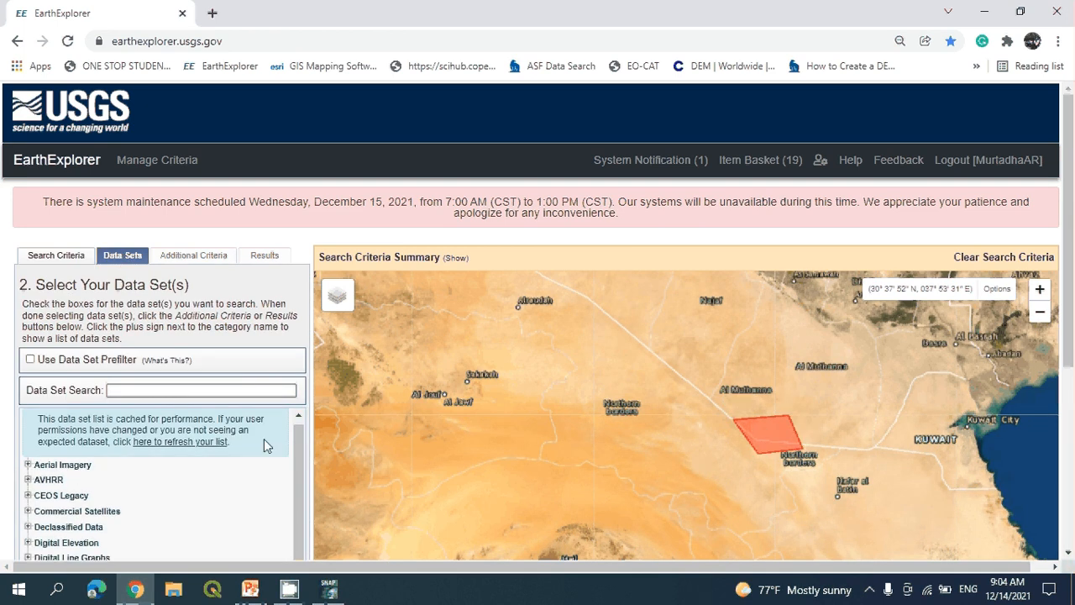
scroll(315, 450, "down", 3)
scroll(268, 395, "down", 3)
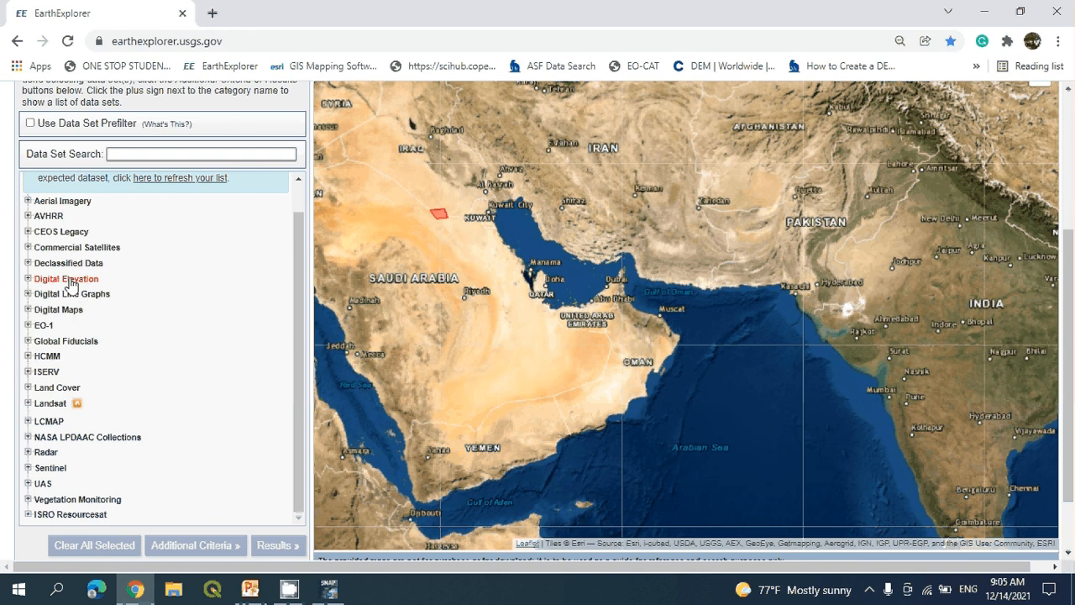
left_click(70, 280)
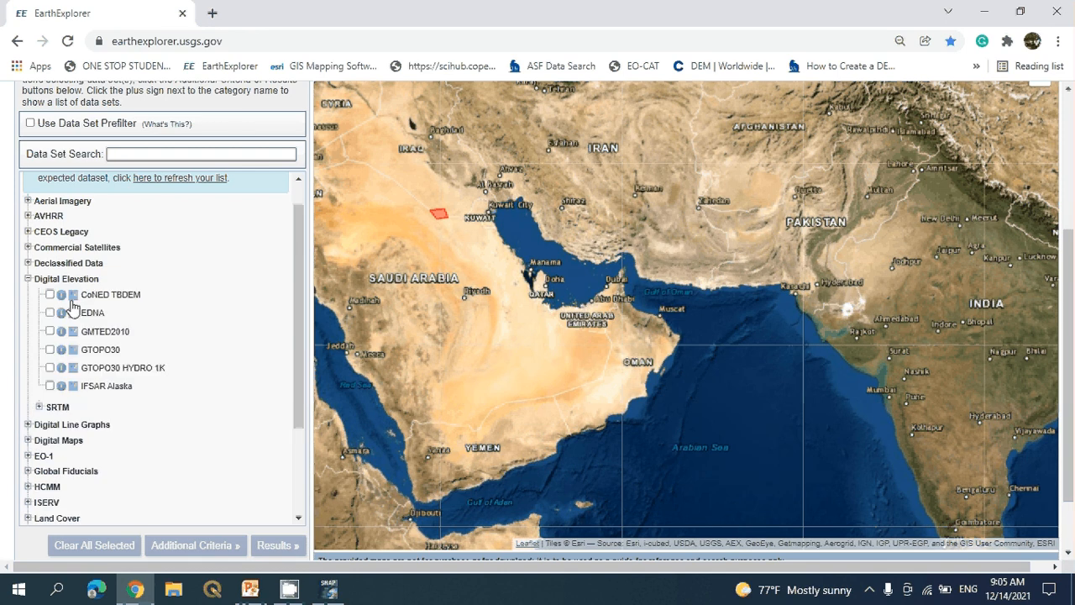
left_click(38, 407)
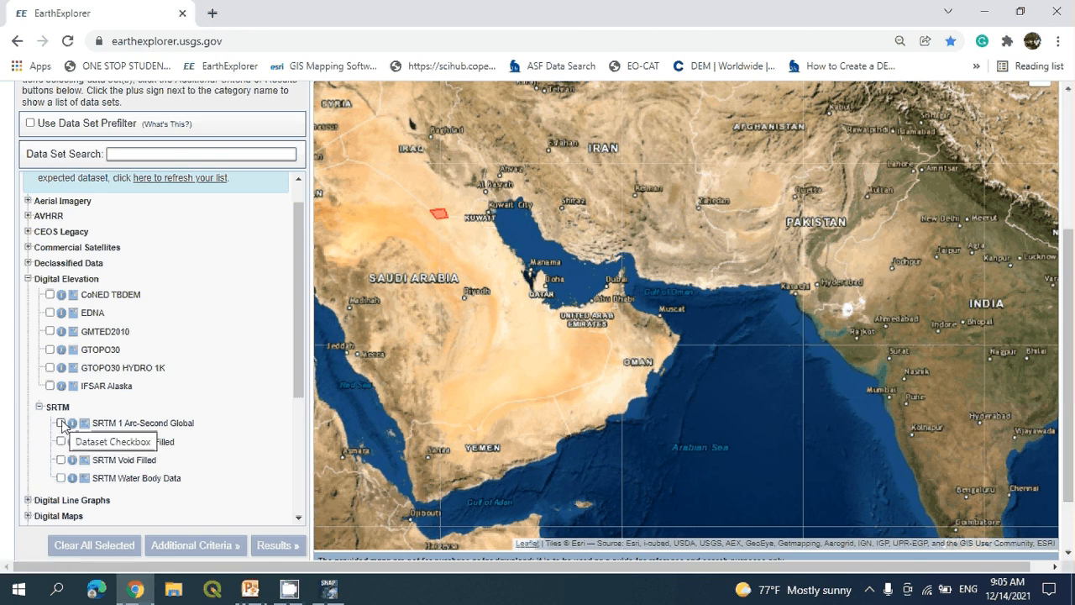
left_click(61, 423)
left_click(284, 546)
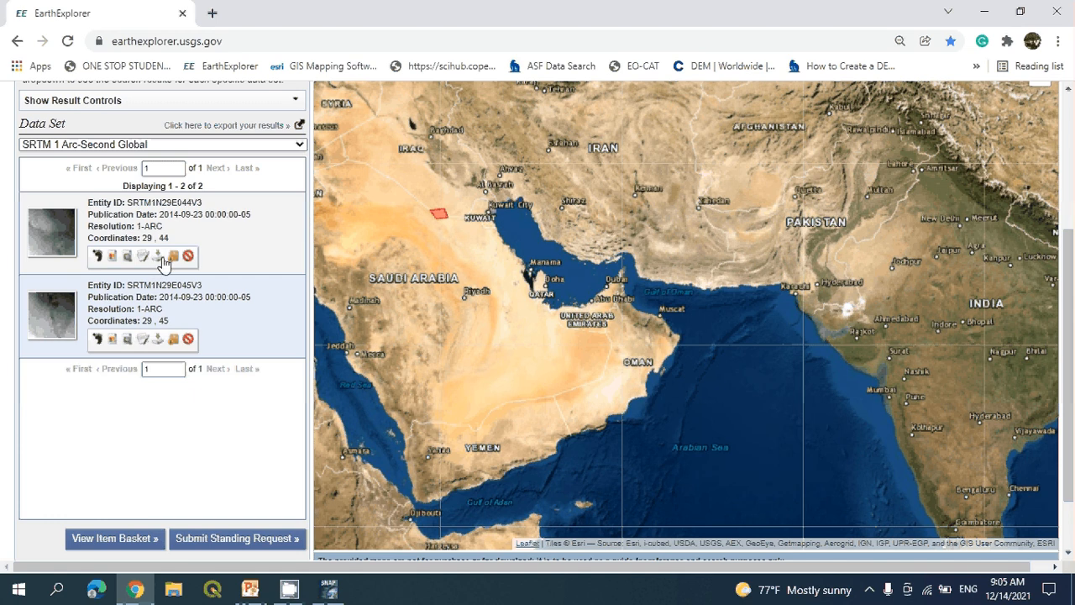
Show the map footprints of tiles SRTM1N29E044V3 and SRTM1N29E045V3 to check their coverage of the polygon, and hide both again.
left_click(96, 257)
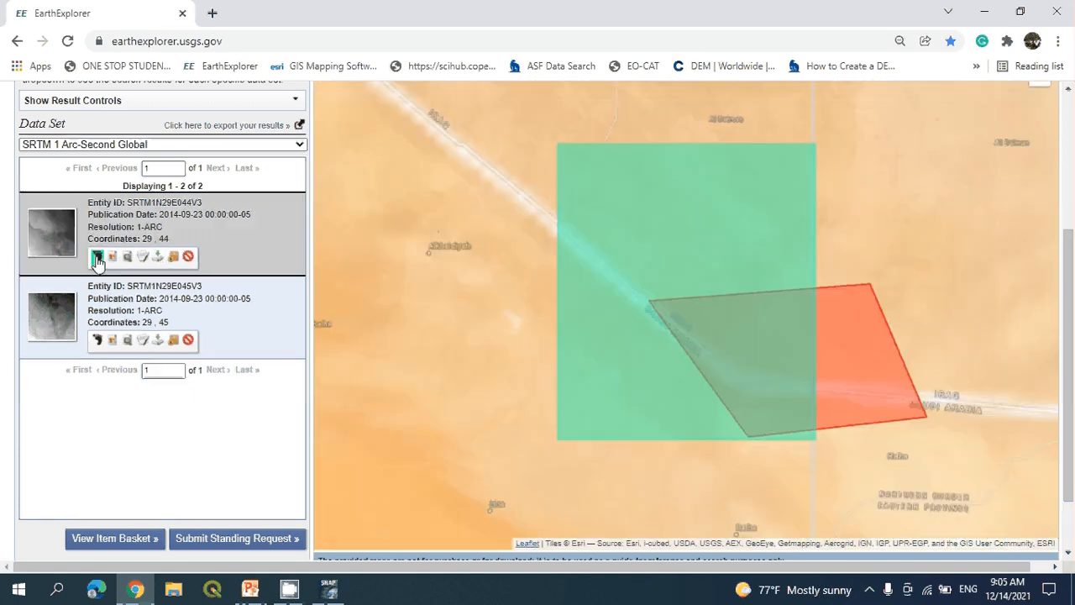
left_click(98, 341)
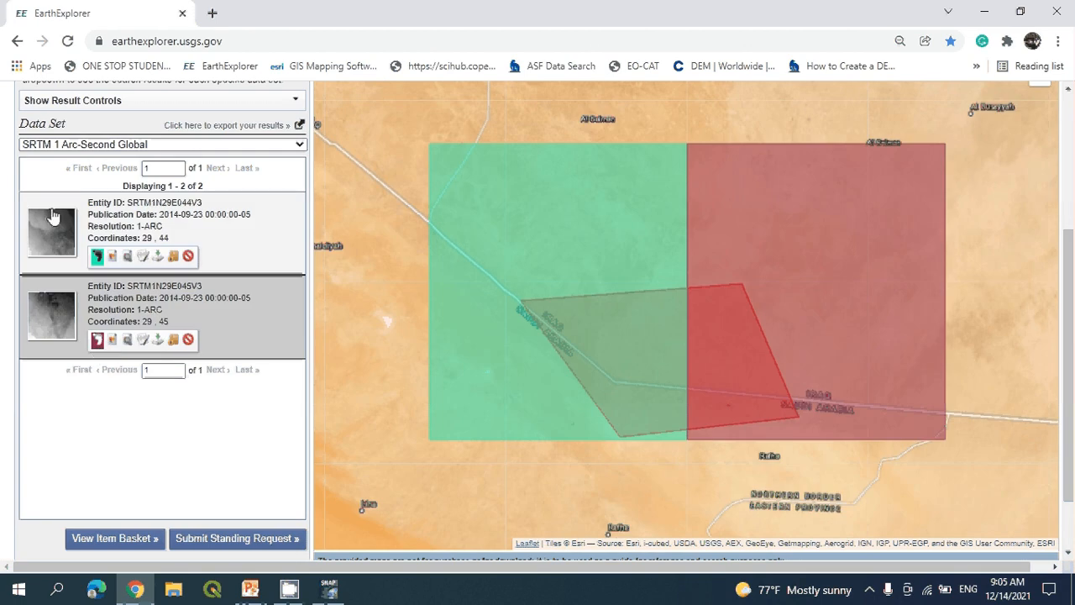
left_click(96, 256)
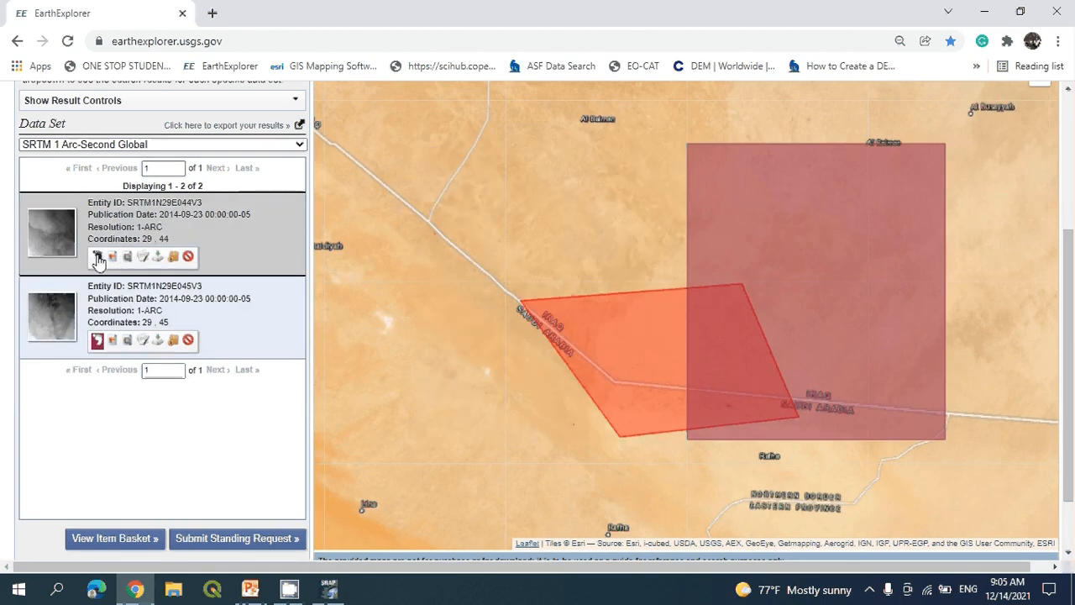
left_click(97, 340)
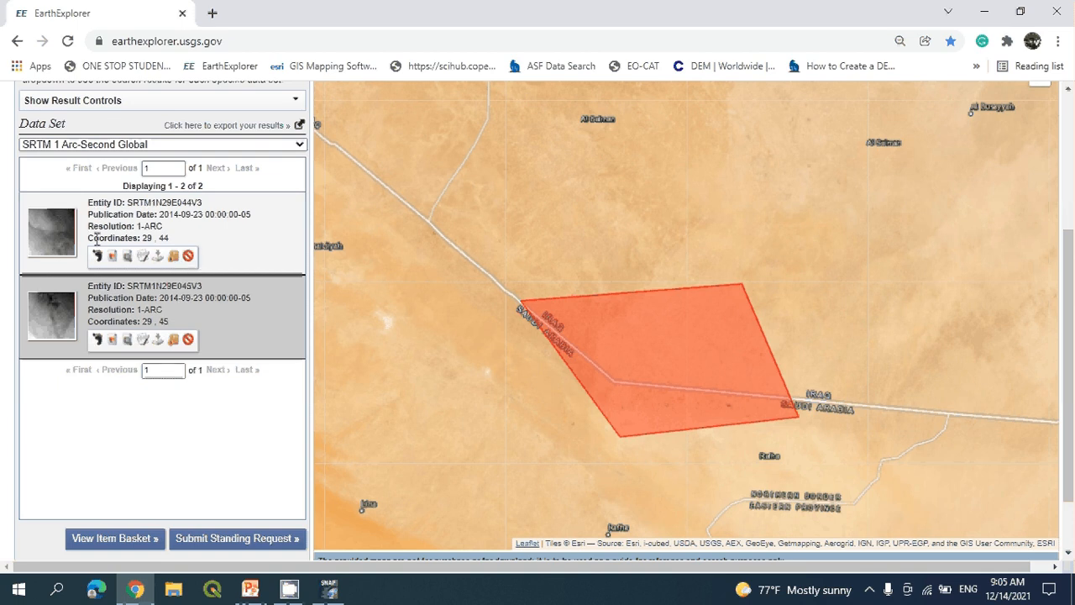
Close Chrome, refresh the desktop and switch to SNAP.
left_click(1060, 13)
right_click(669, 146)
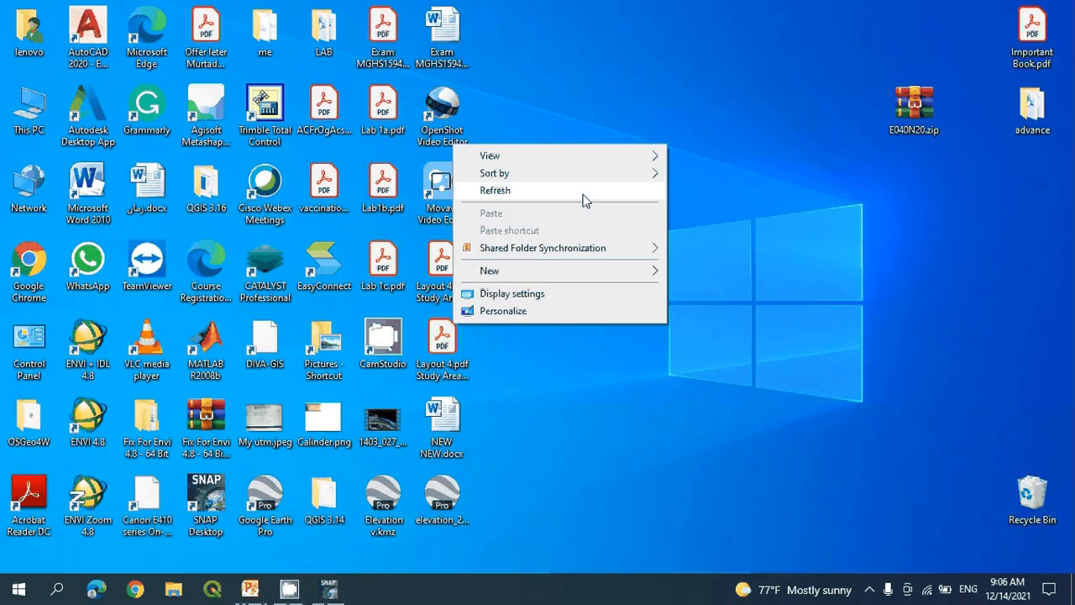
left_click(583, 199)
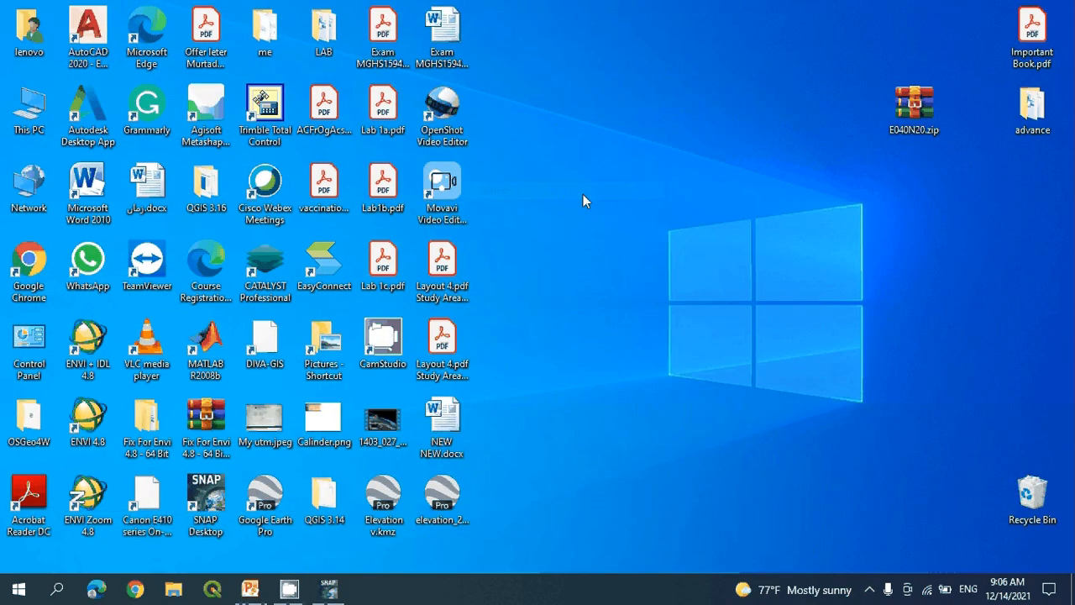
left_click(328, 588)
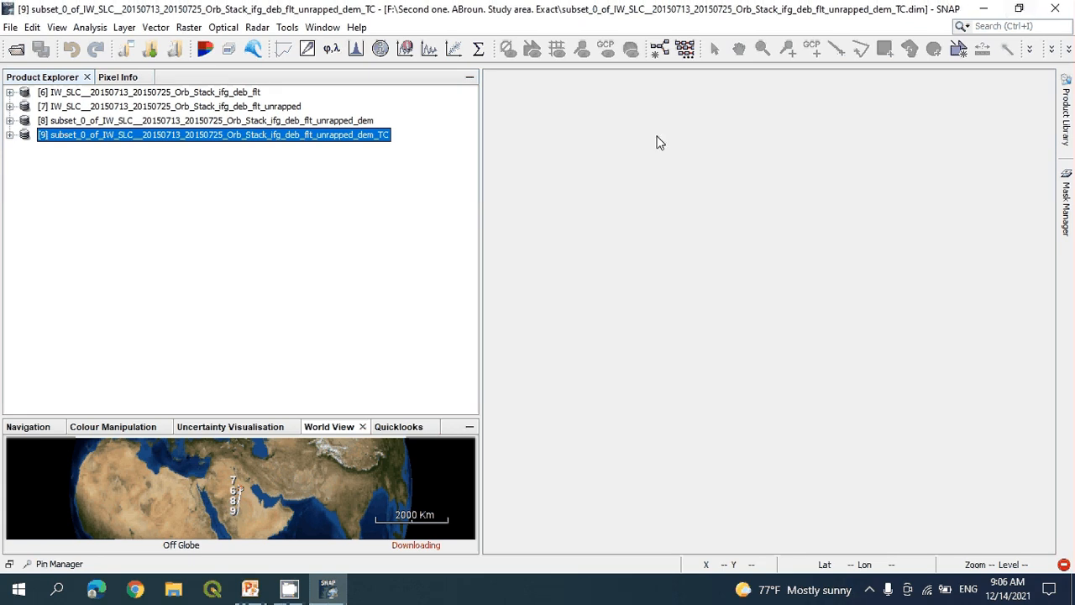
left_click(870, 588)
right_click(869, 557)
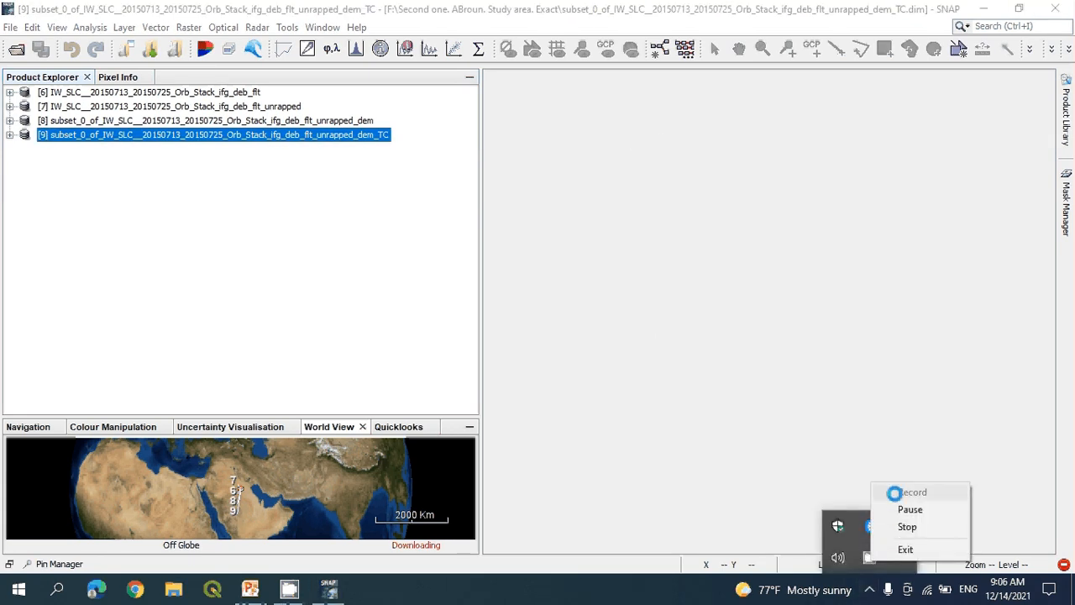
left_click(893, 509)
left_click(869, 591)
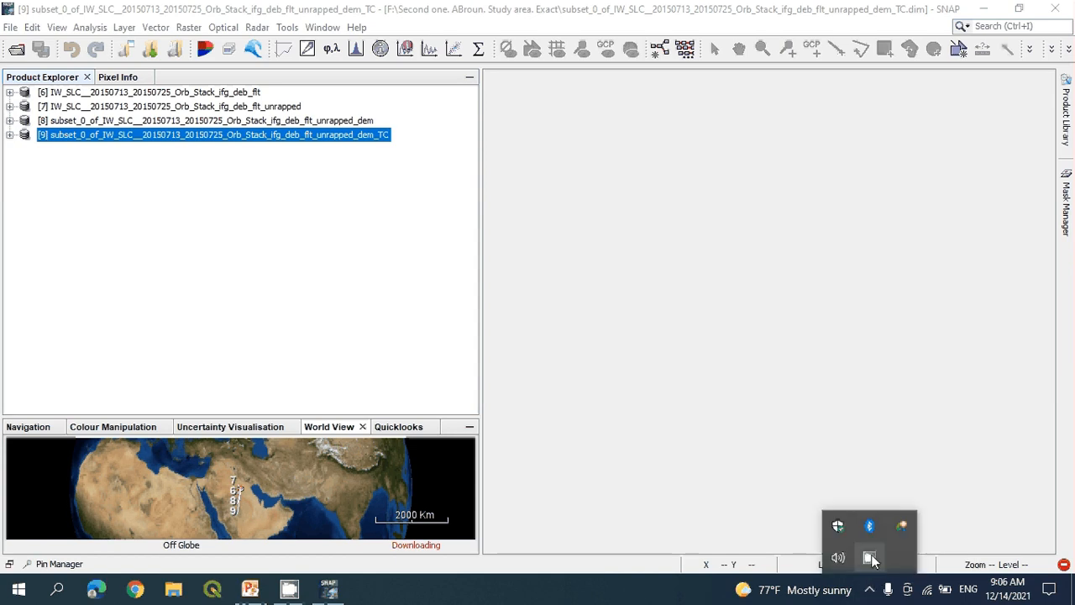
right_click(869, 557)
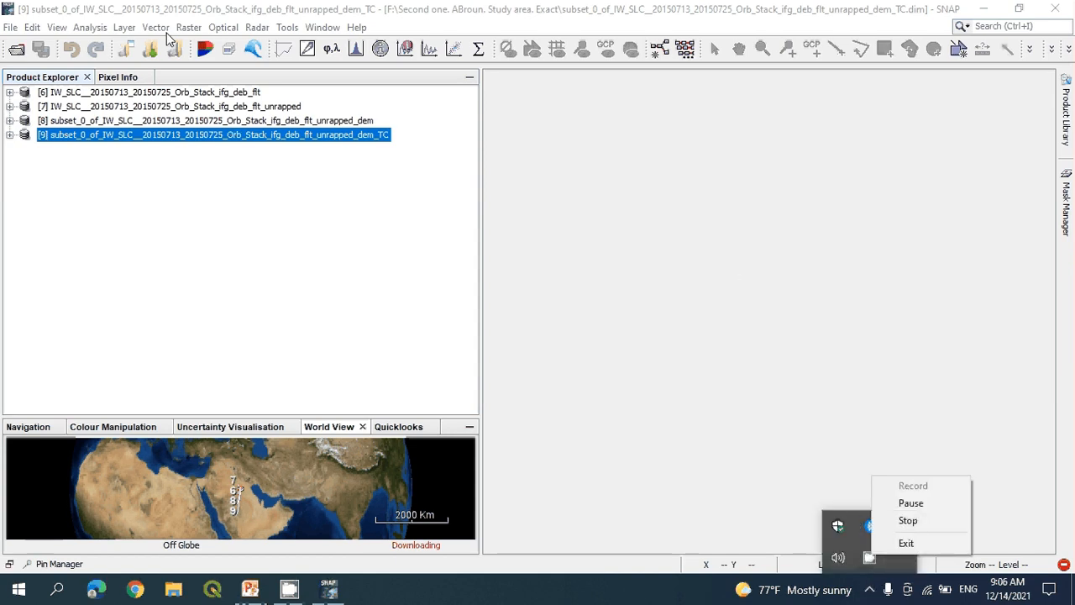
Open the SRTM .tif file from the New Volume (H:) drive as a product.
left_click(10, 27)
mouse_move(31, 27)
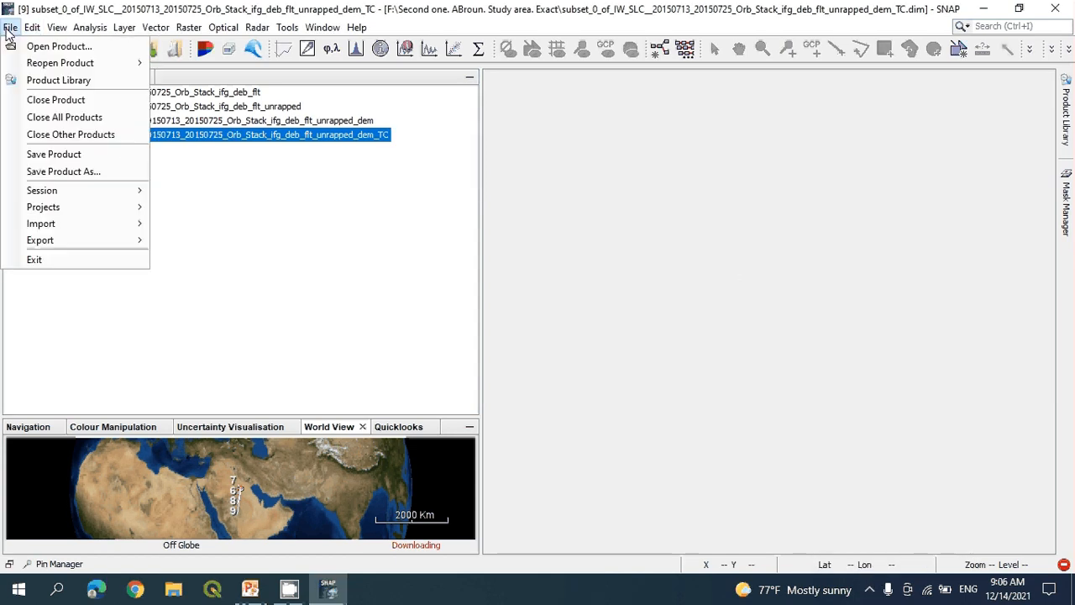
left_click(67, 47)
left_click(387, 393)
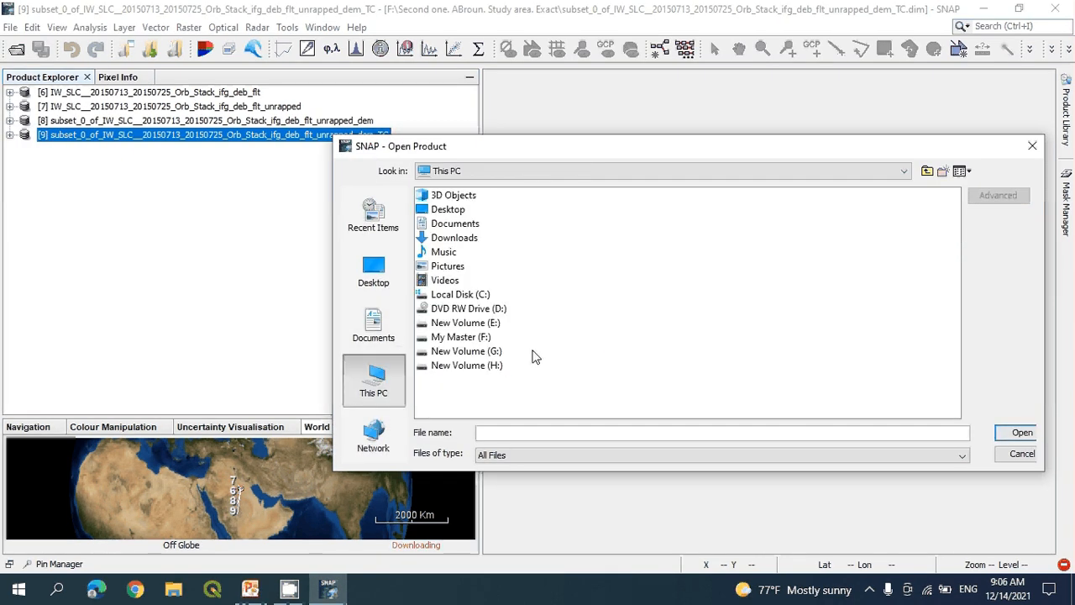
left_click(491, 366)
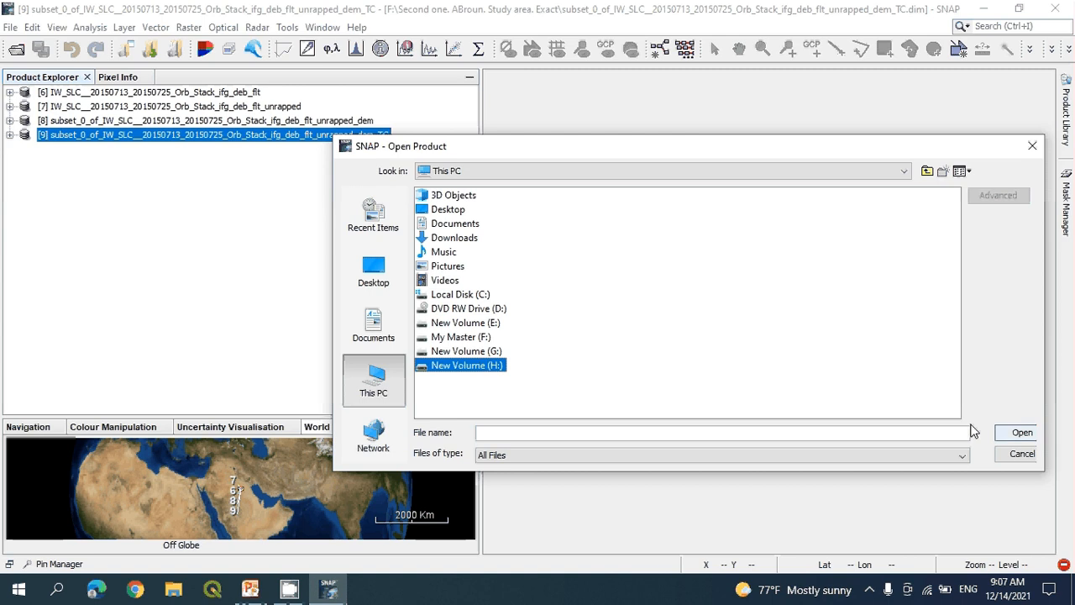
left_click(1018, 433)
scroll(623, 363, "right", 5)
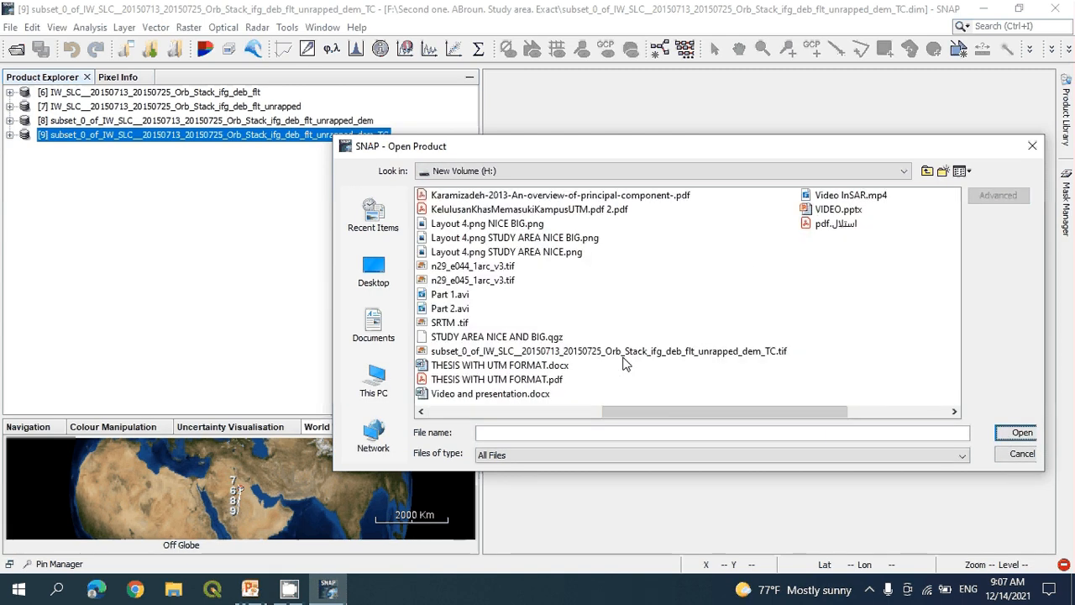
scroll(666, 392, "left", 10)
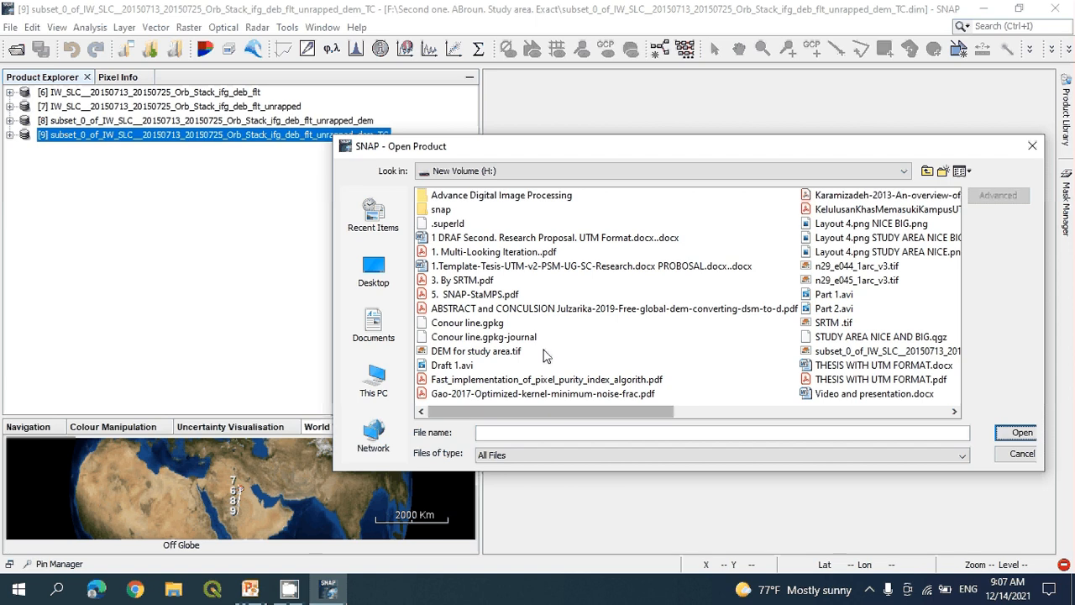
scroll(553, 352, "right", 3)
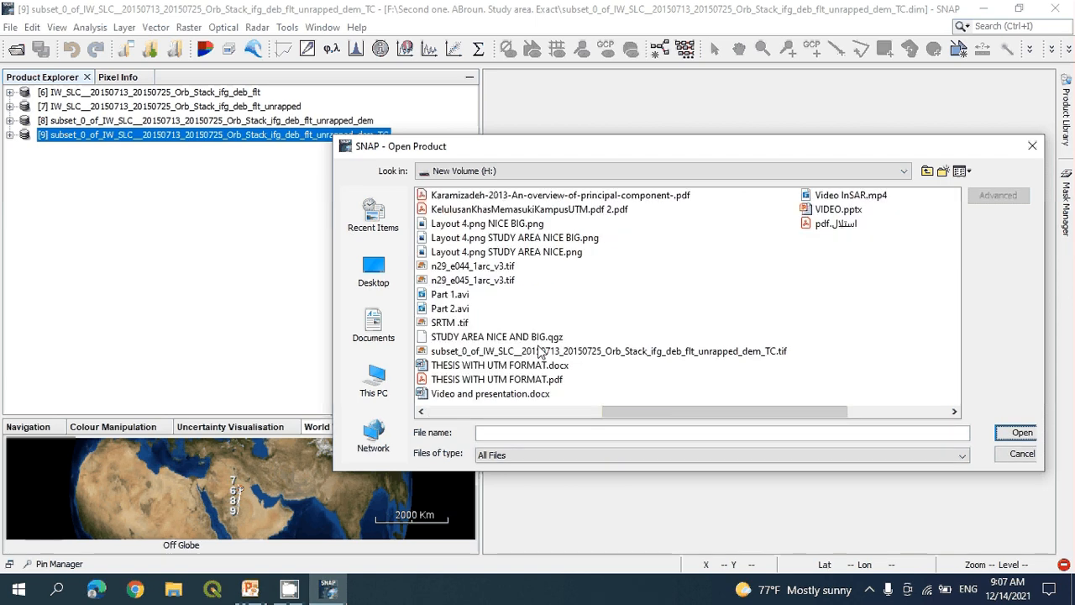
left_click(449, 323)
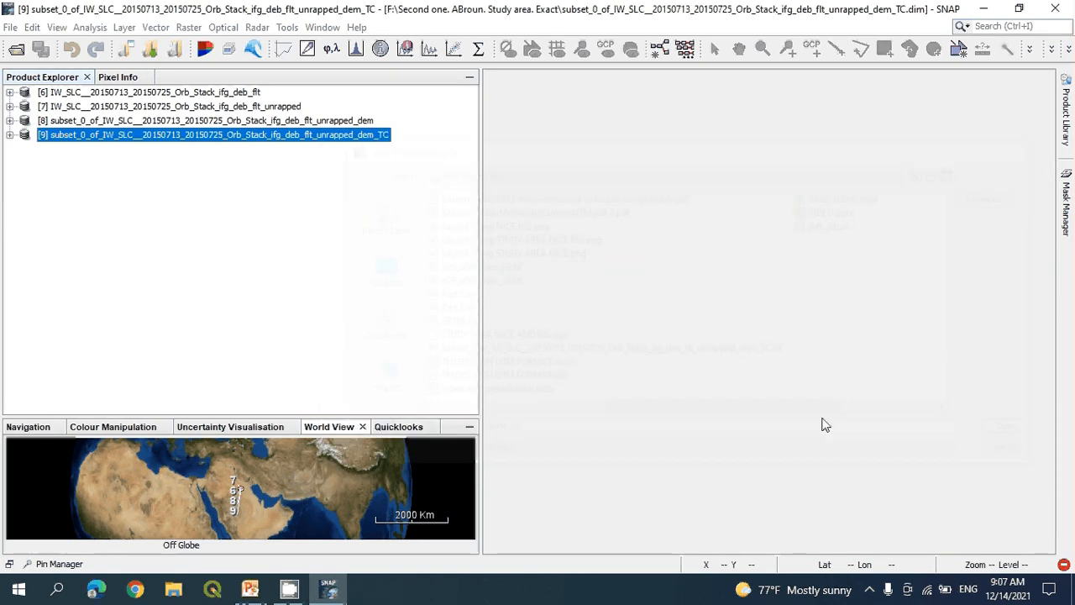
left_click(1012, 433)
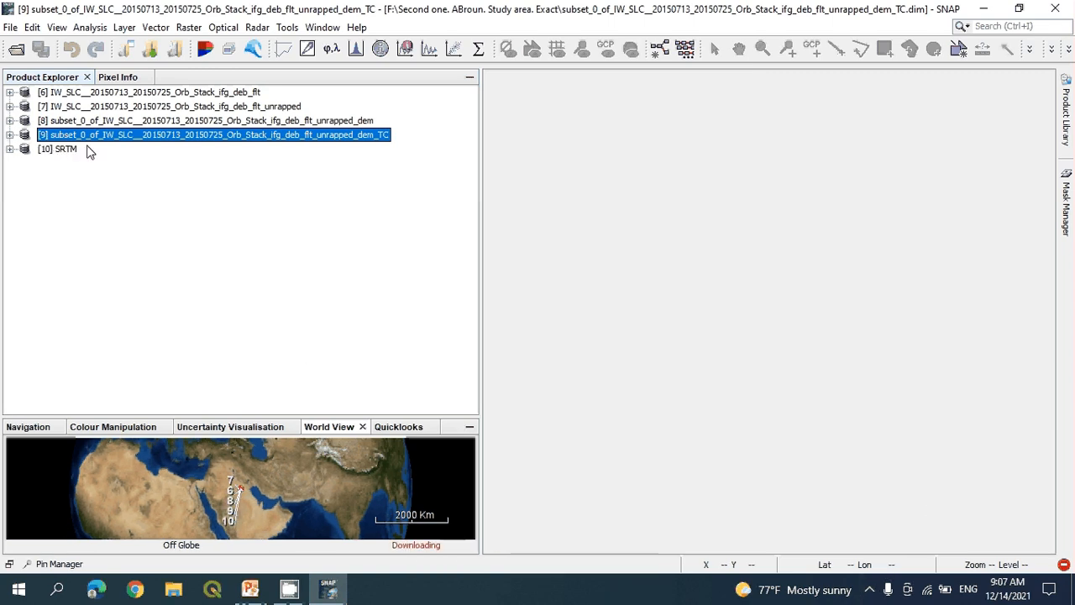
View band_1 of the SRTM product and collapse that product's tree.
left_click(10, 136)
left_click(9, 192)
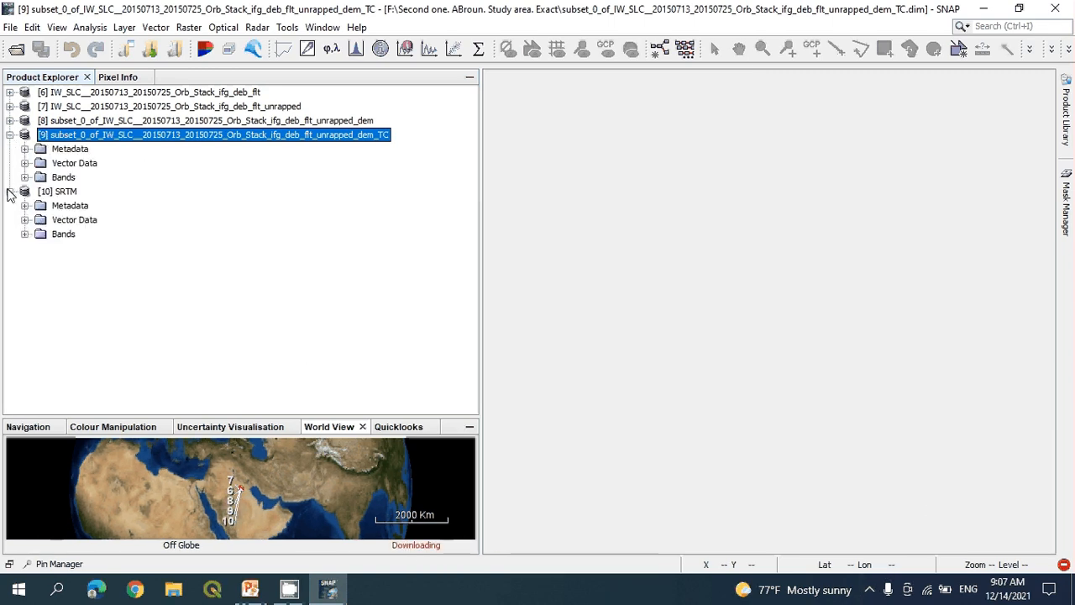
left_click(25, 234)
left_click(70, 250)
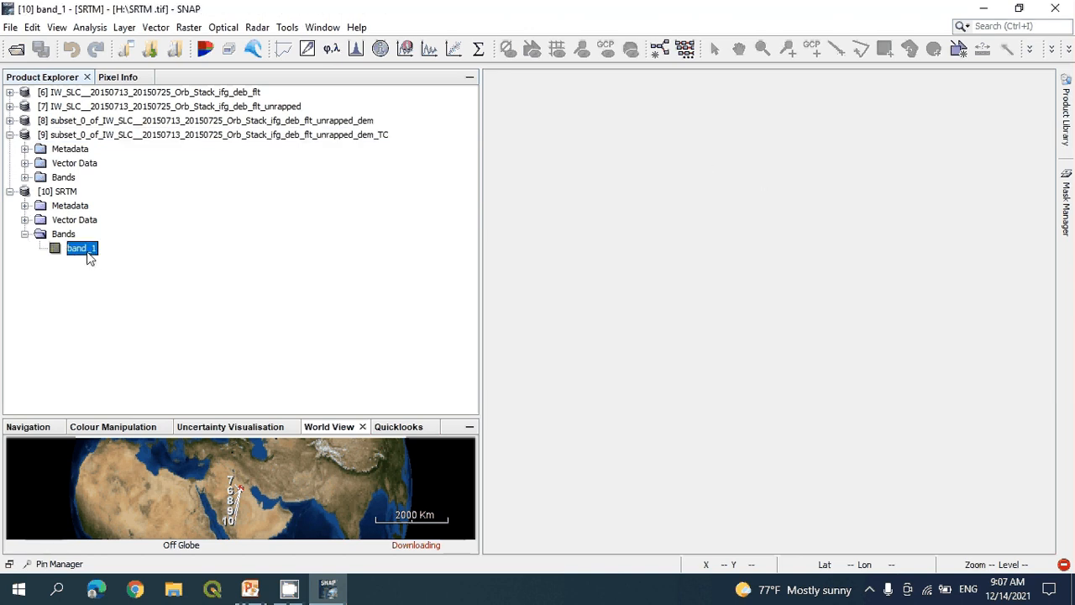
double_click(89, 253)
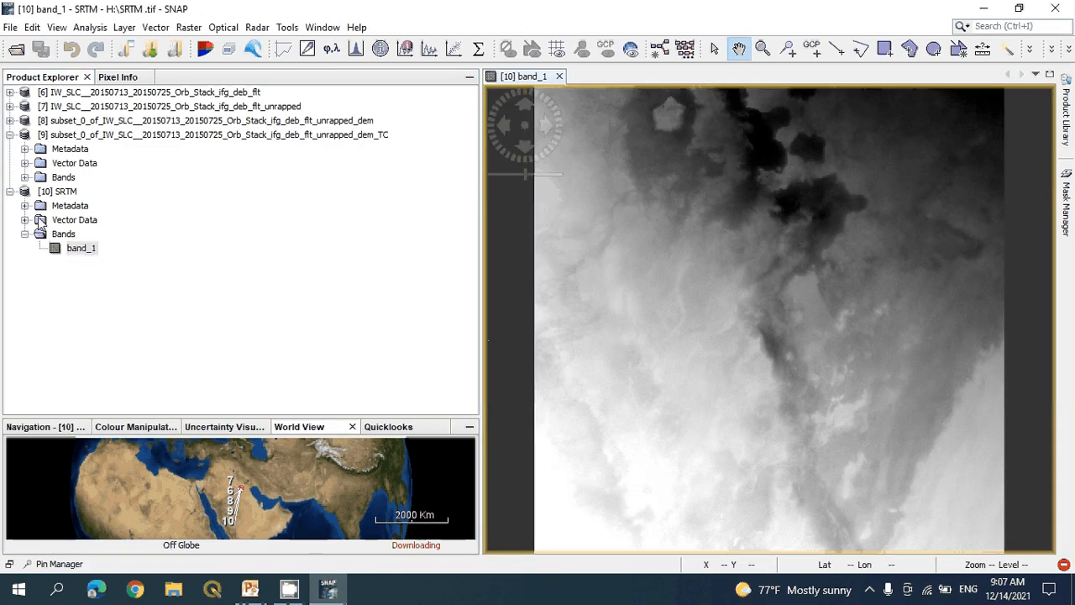
left_click(10, 192)
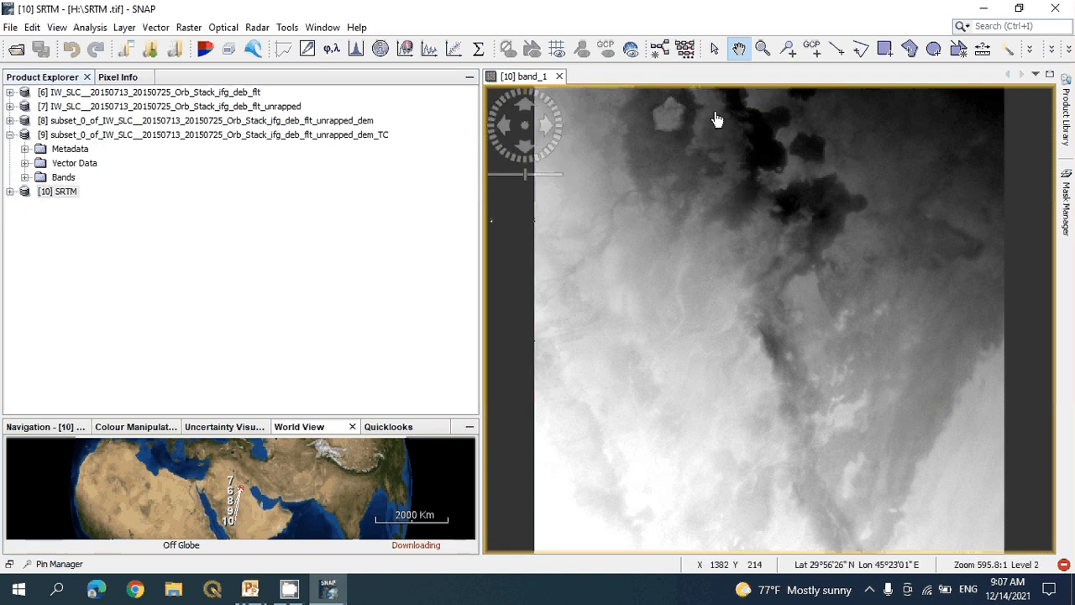
Close the SRTM band_1 view and display the elevation_VV band of the terrain-corrected subset product.
left_click(558, 77)
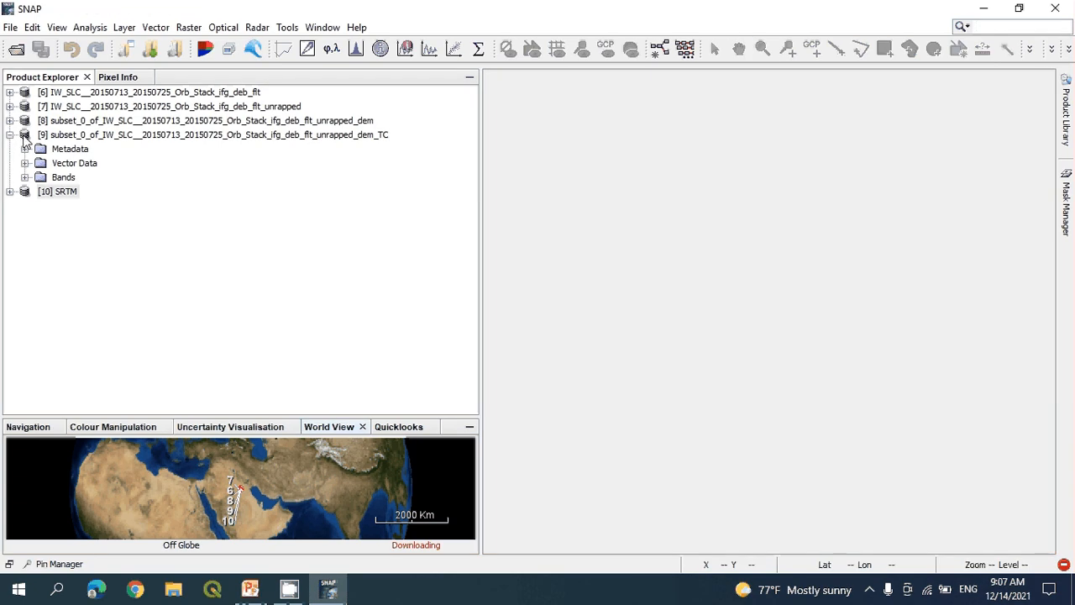
left_click(25, 178)
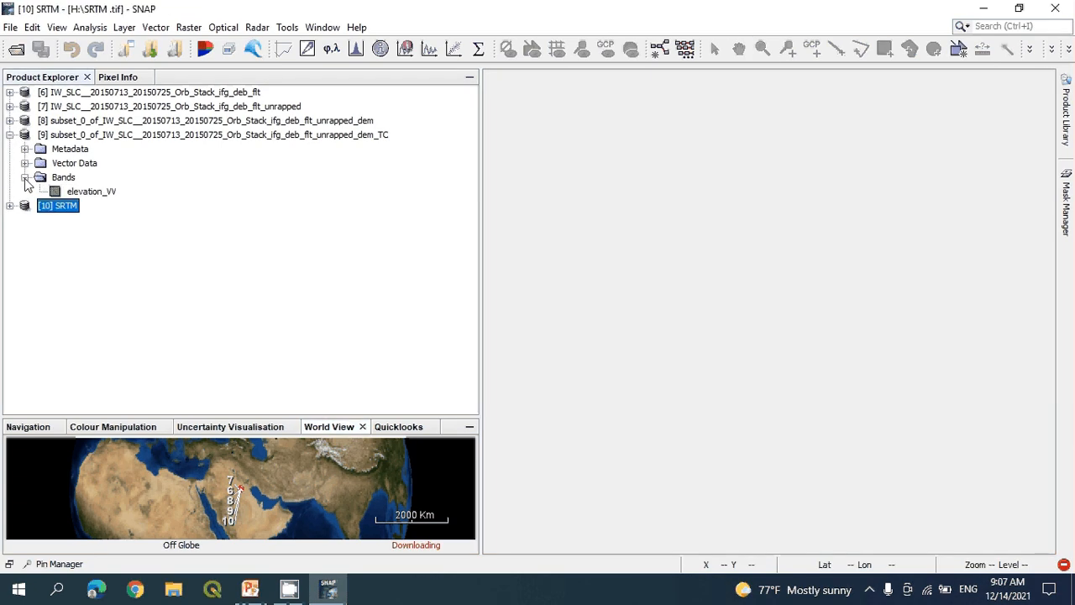
double_click(89, 192)
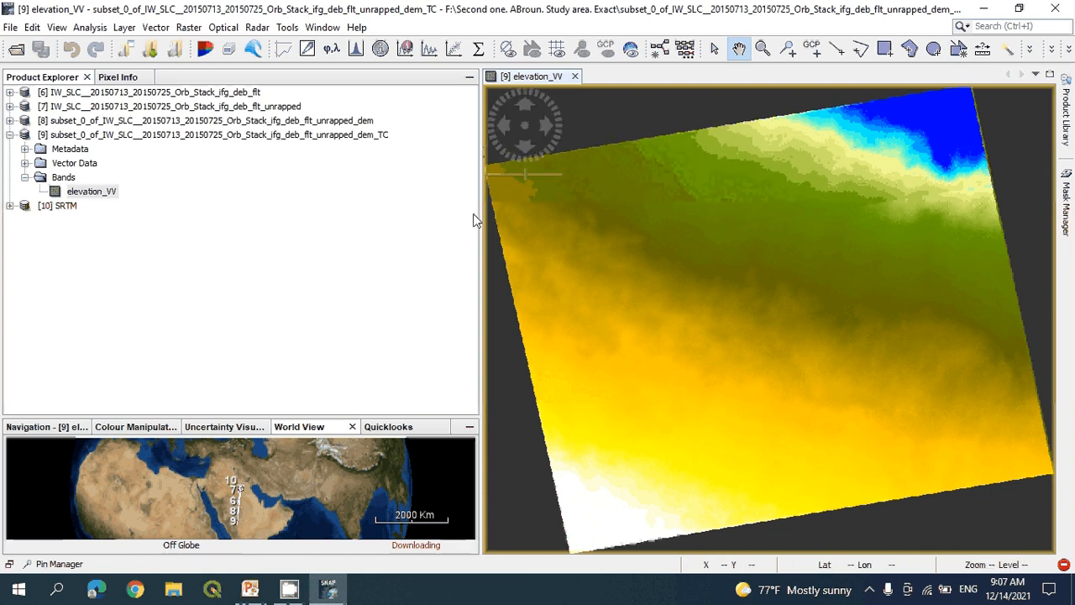
left_click(871, 590)
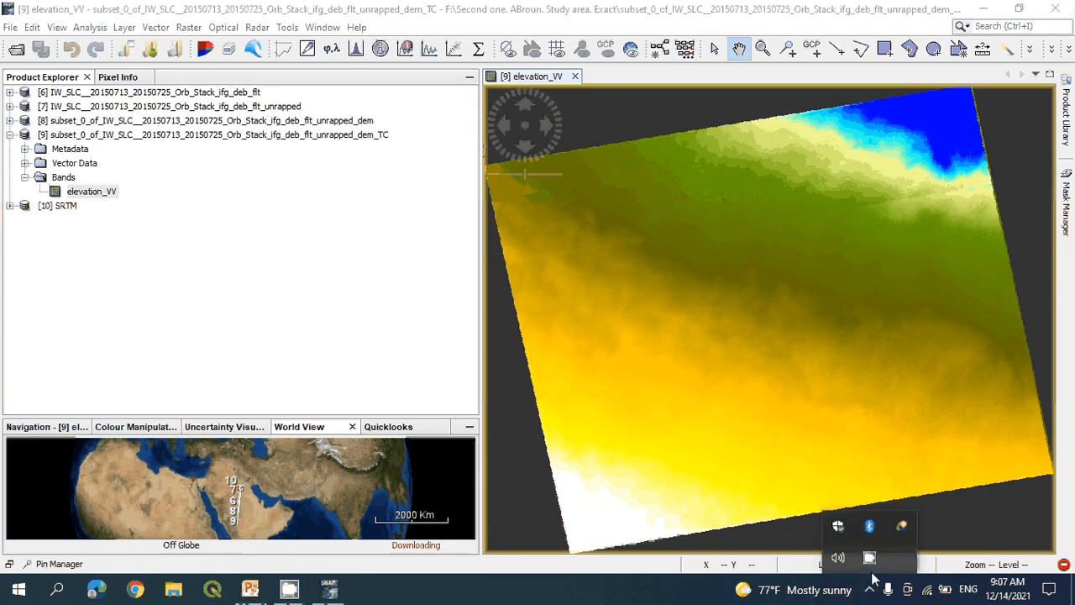
right_click(870, 557)
left_click(910, 513)
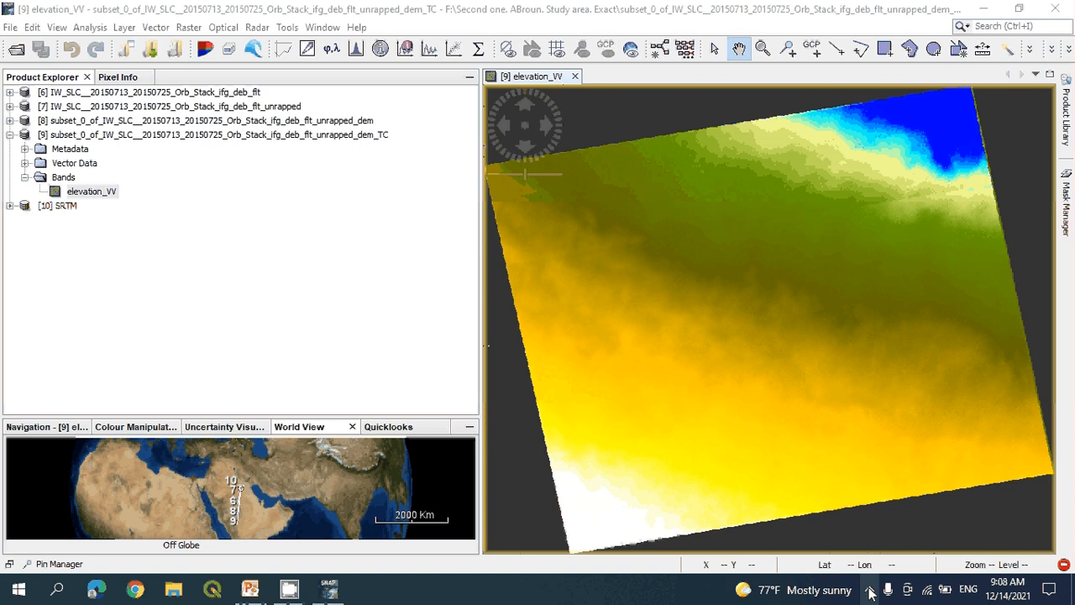
left_click(870, 590)
right_click(872, 559)
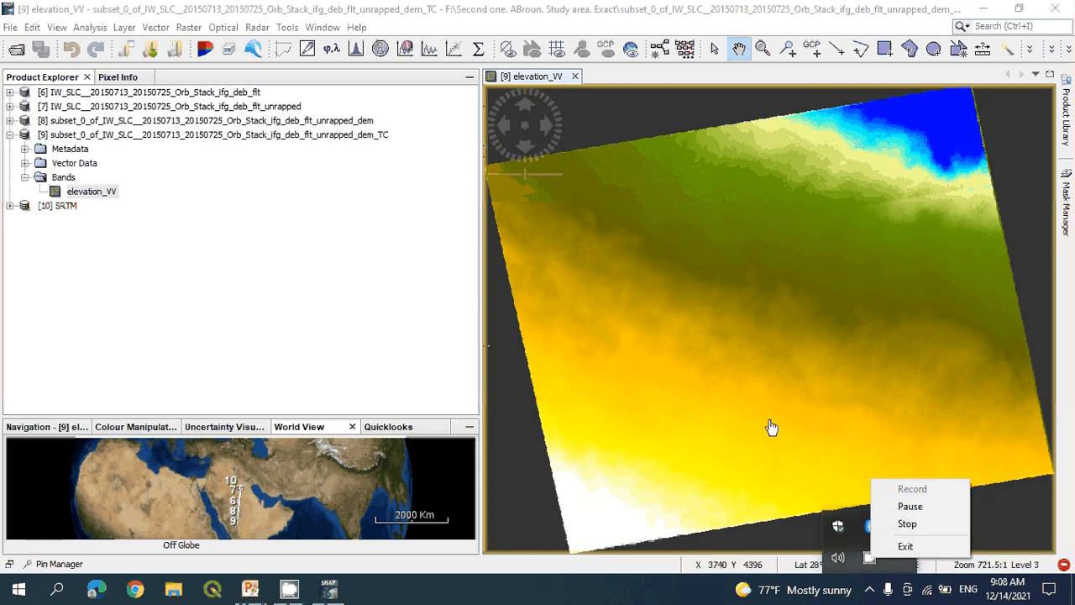
Place eight pins across the elevation_VV view, from the blue northeast corner to the yellow southwest area.
left_click(226, 248)
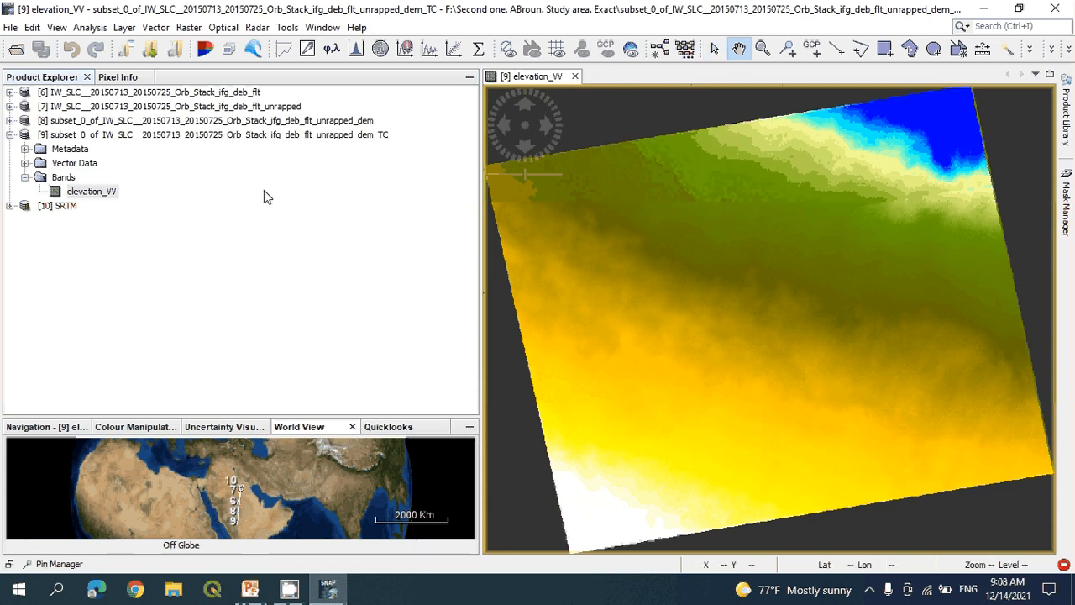
left_click(787, 50)
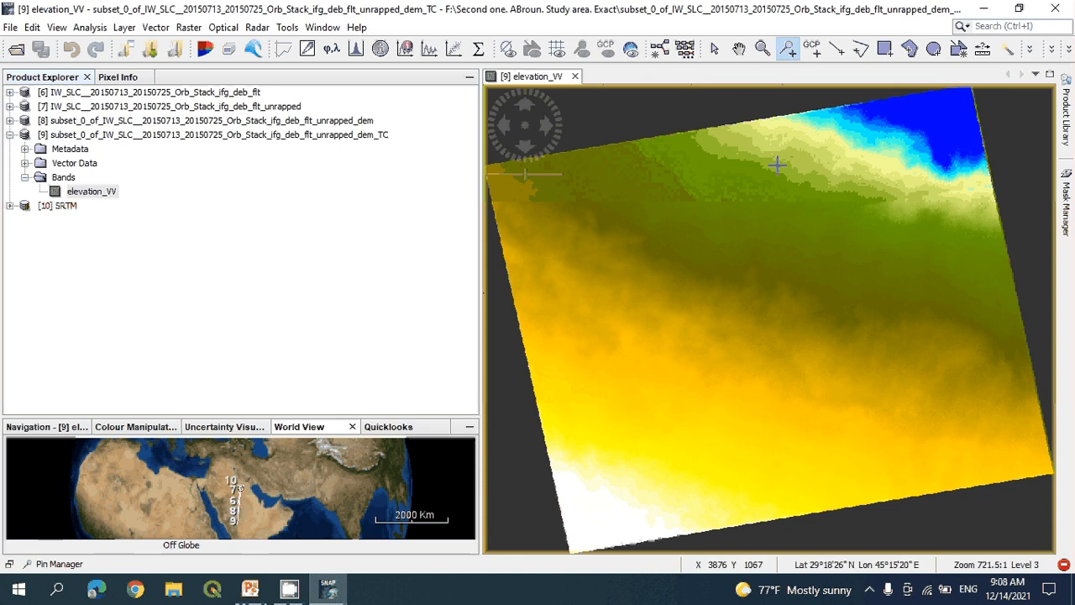
left_click(904, 129)
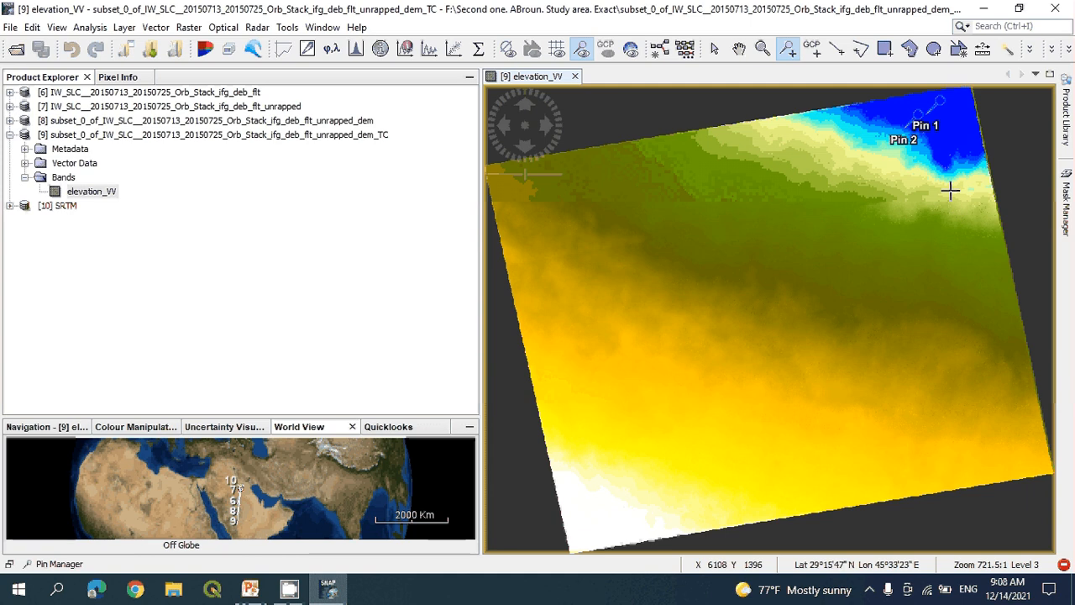
left_click(986, 238)
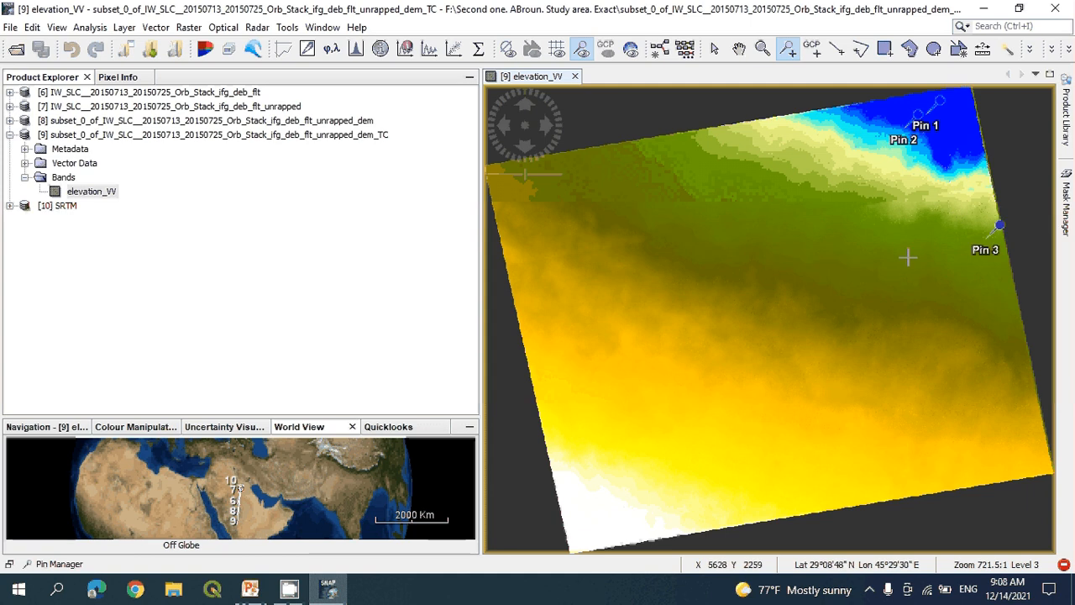
left_click(604, 170)
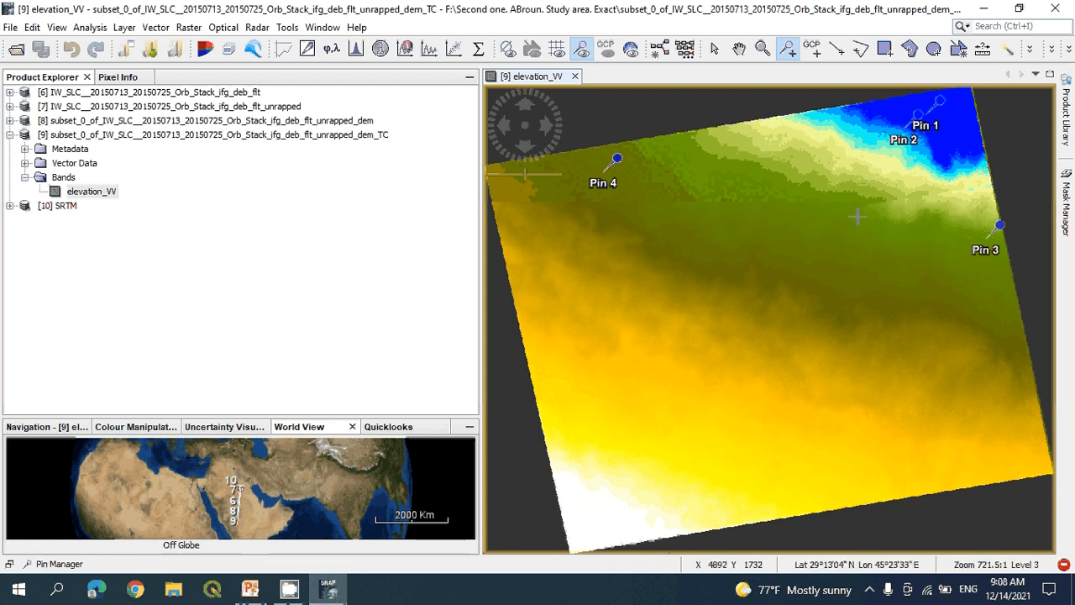
left_click(838, 373)
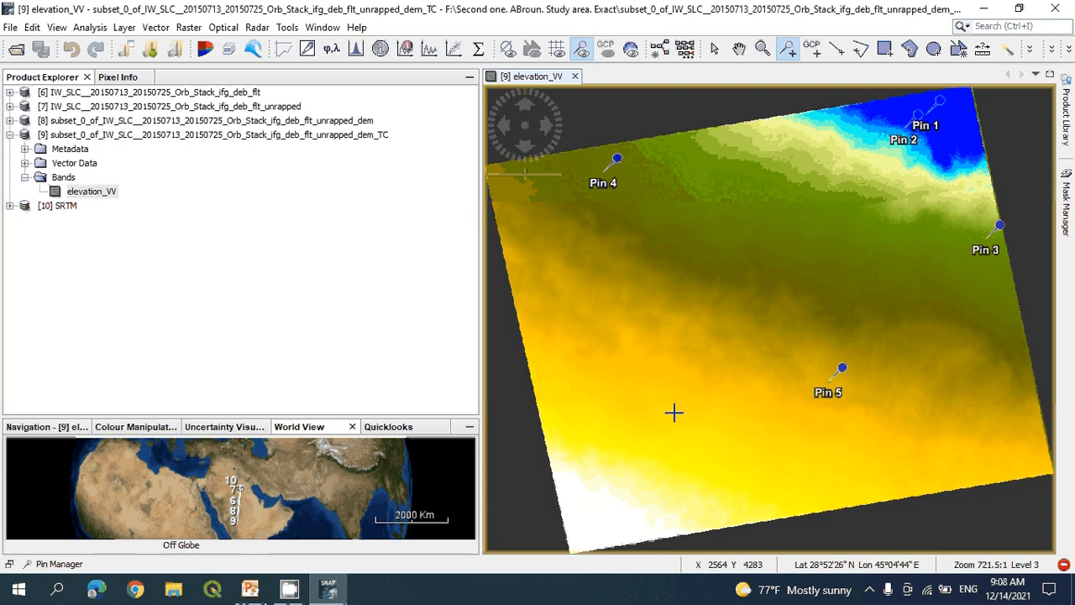
left_click(646, 449)
left_click(731, 239)
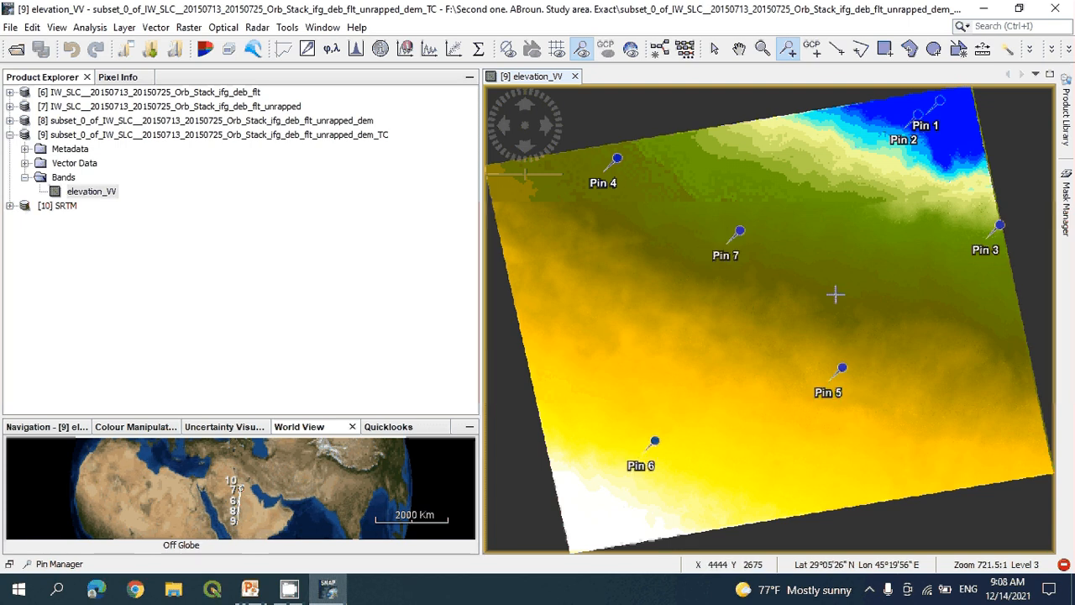
left_click(960, 380)
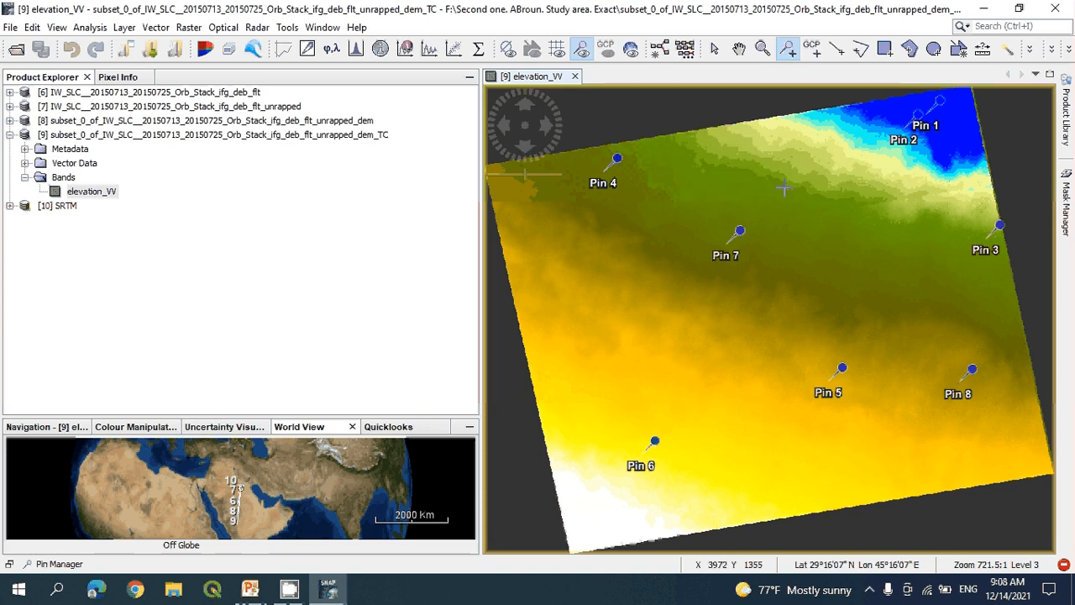
Expand the SRTM product's bands and display band_1.
left_click(9, 205)
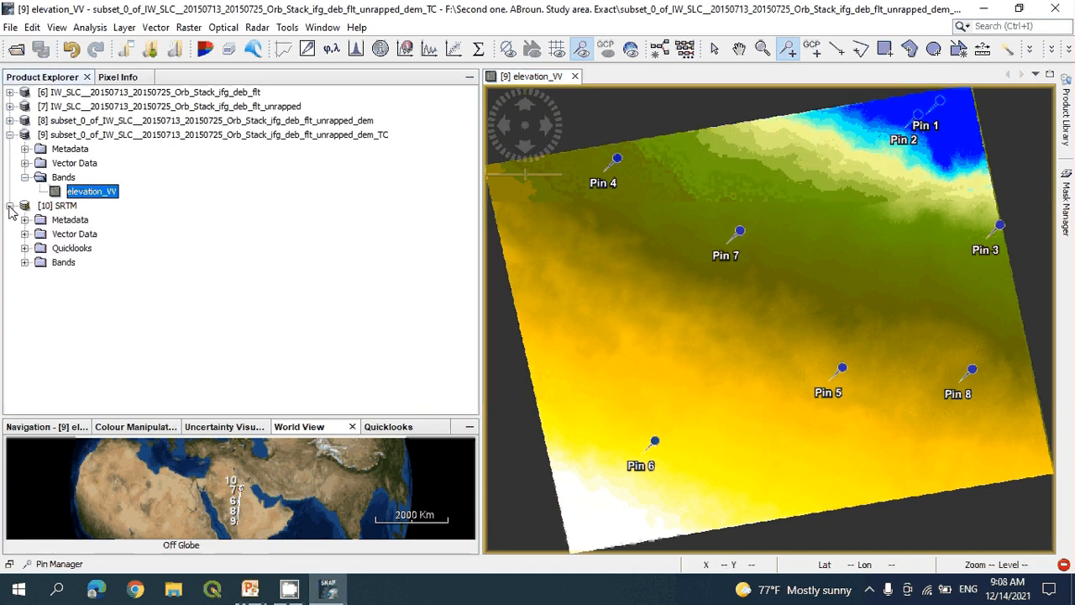
double_click(44, 263)
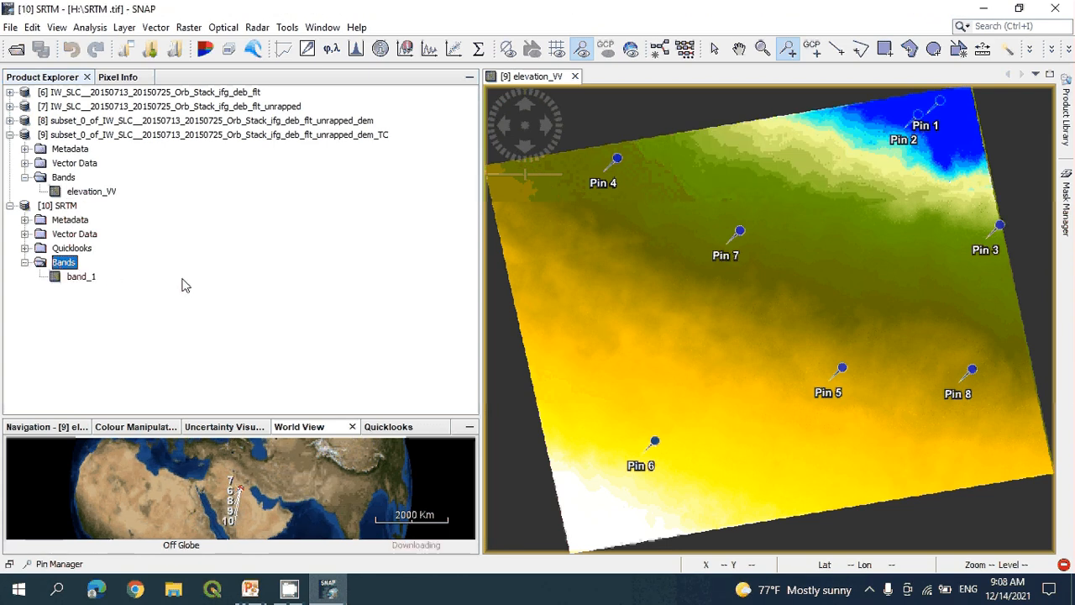
double_click(81, 277)
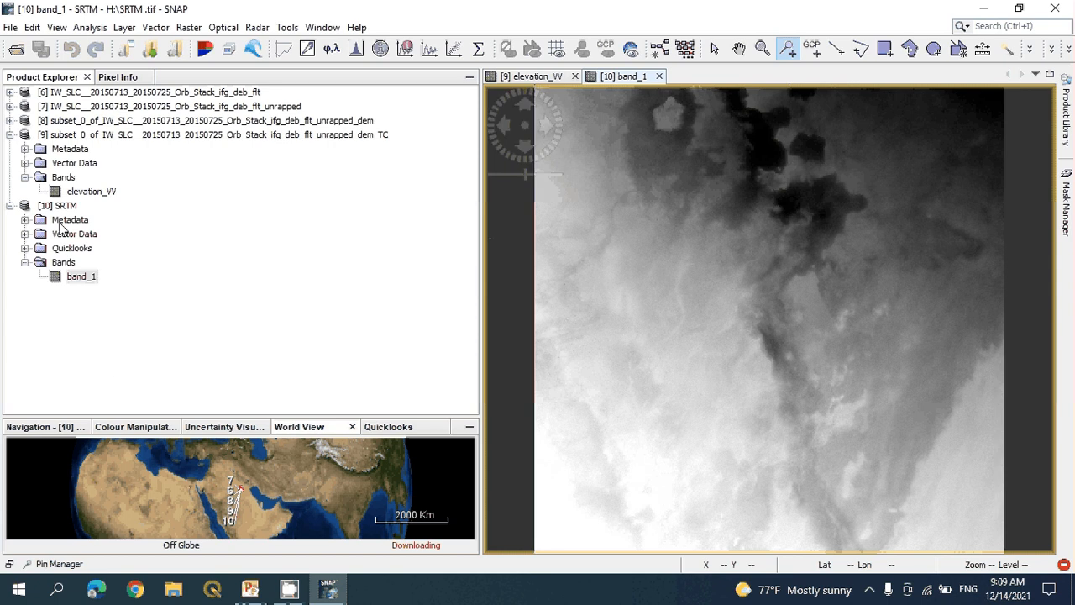
Return to the elevation_VV view and examine its pin coordinates in the Pin Manager.
left_click(541, 75)
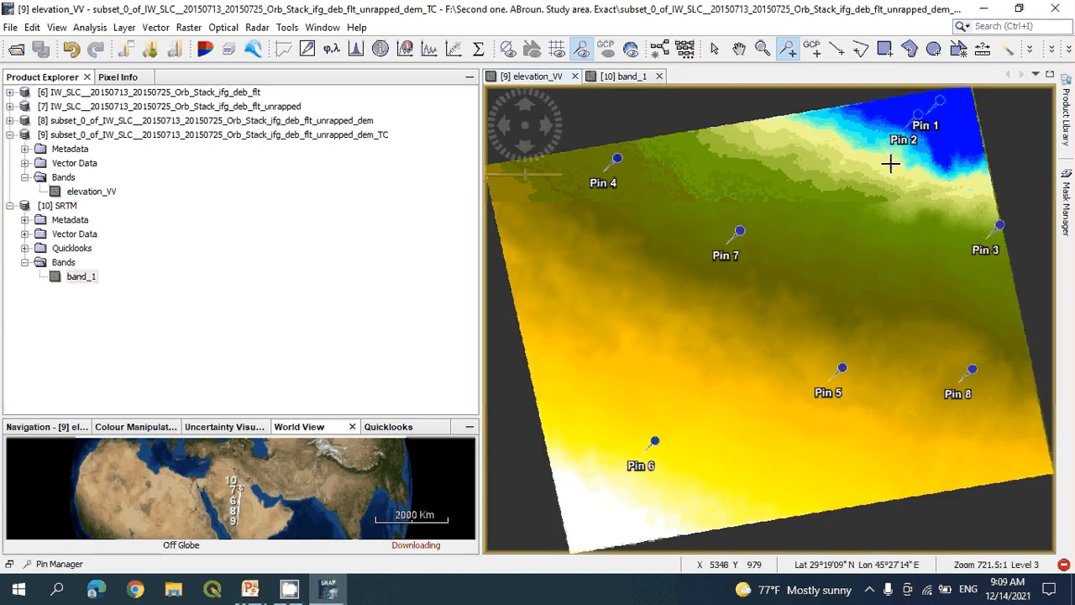
left_click(59, 563)
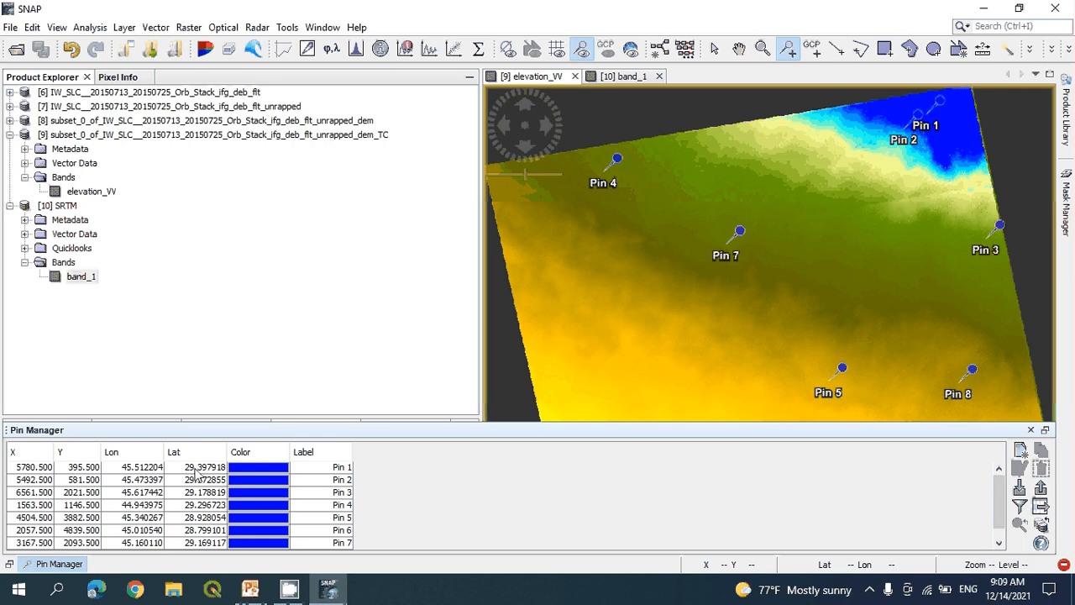
Display the SRTM band_1 view and place five pins across it.
double_click(80, 277)
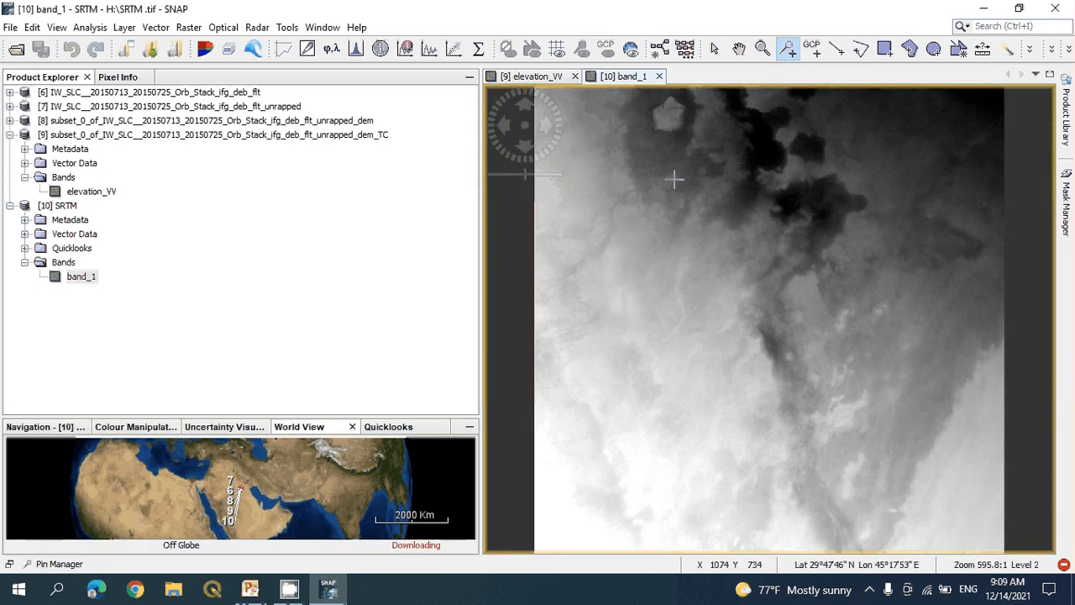
left_click(789, 52)
left_click(942, 152)
left_click(1008, 310)
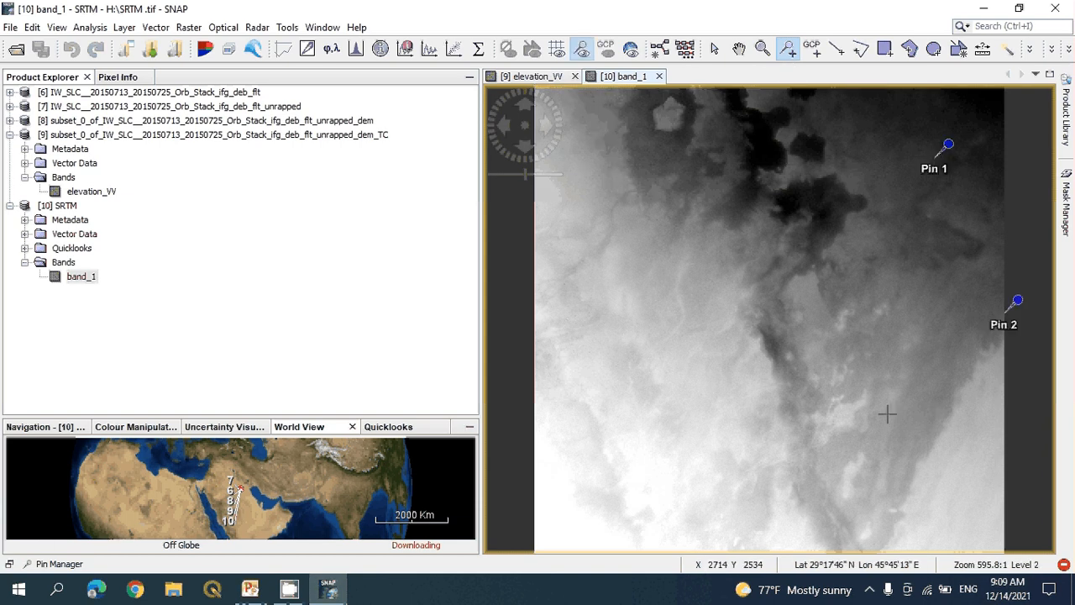
left_click(892, 411)
left_click(744, 324)
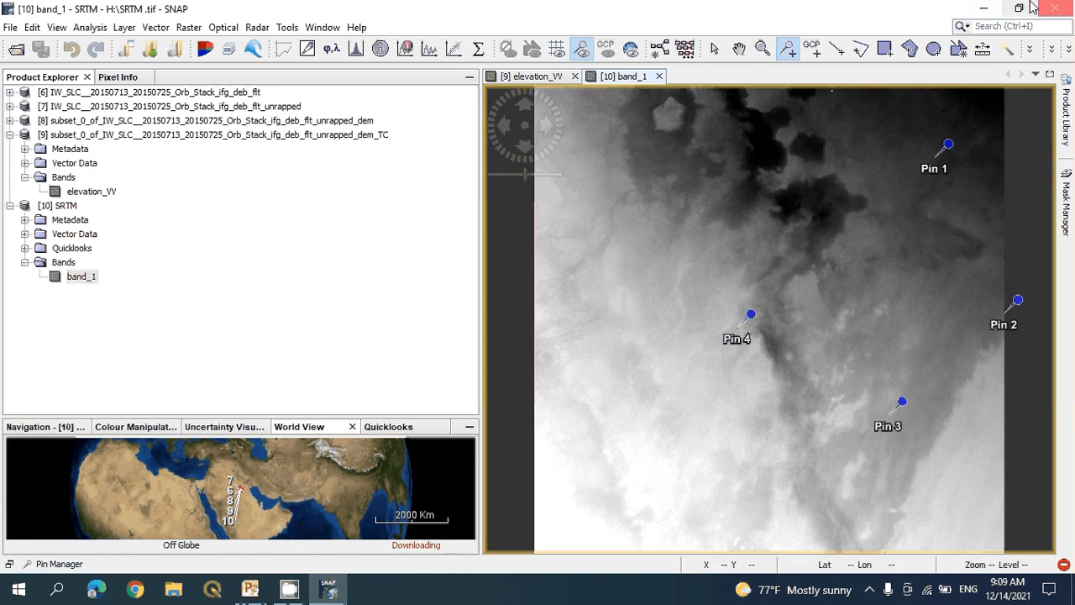
left_click(687, 188)
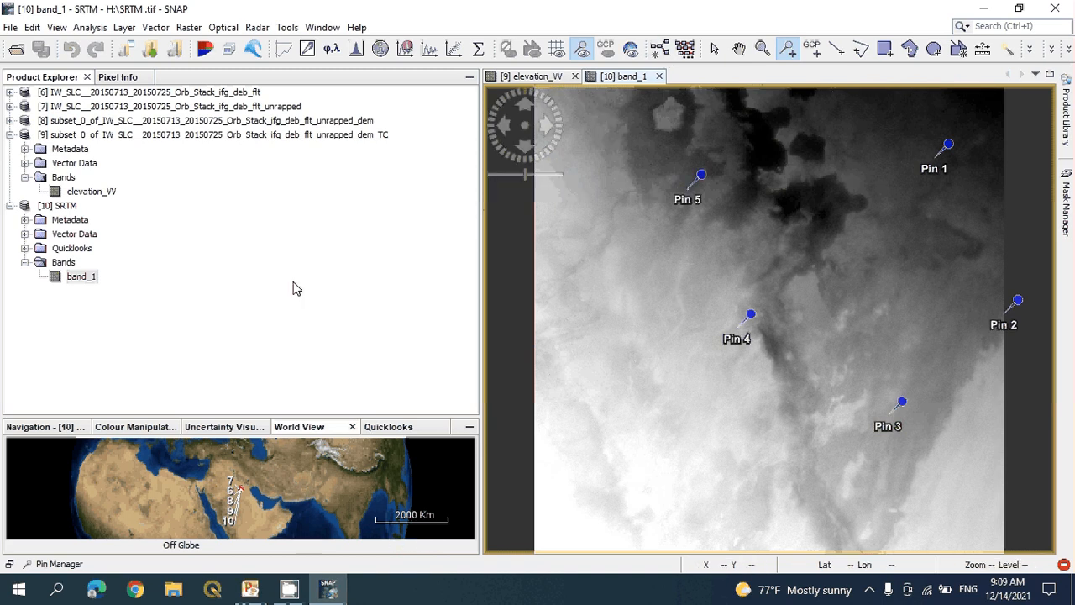
Close the SRTM band_1 view and list the elevation_VV pins in the Pin Manager again.
left_click(658, 77)
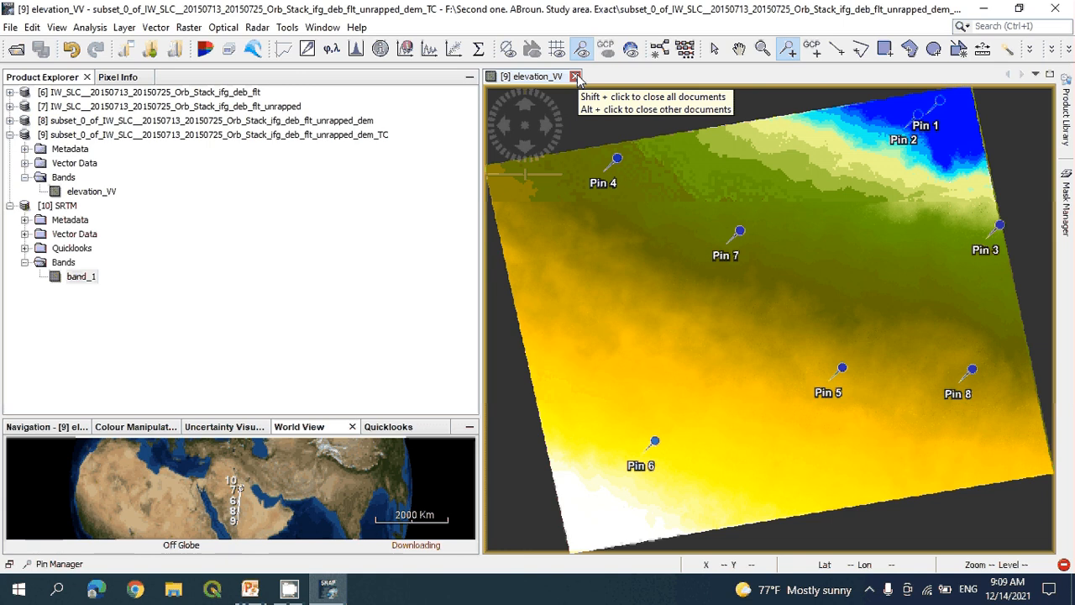
left_click(62, 564)
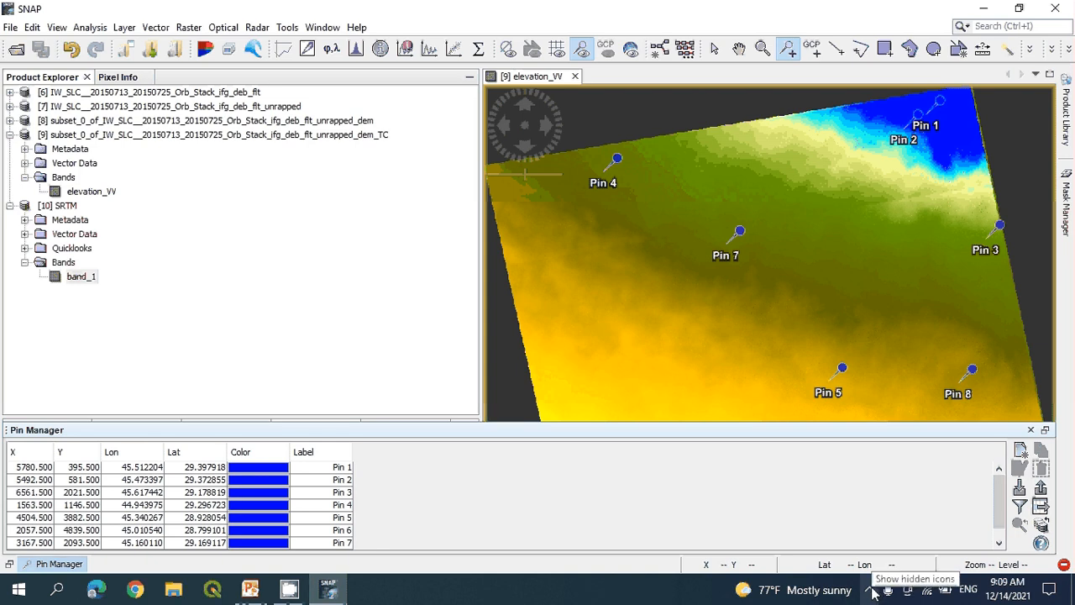
Exit SNAP without saving the modified products and refresh the desktop.
left_click(1056, 9)
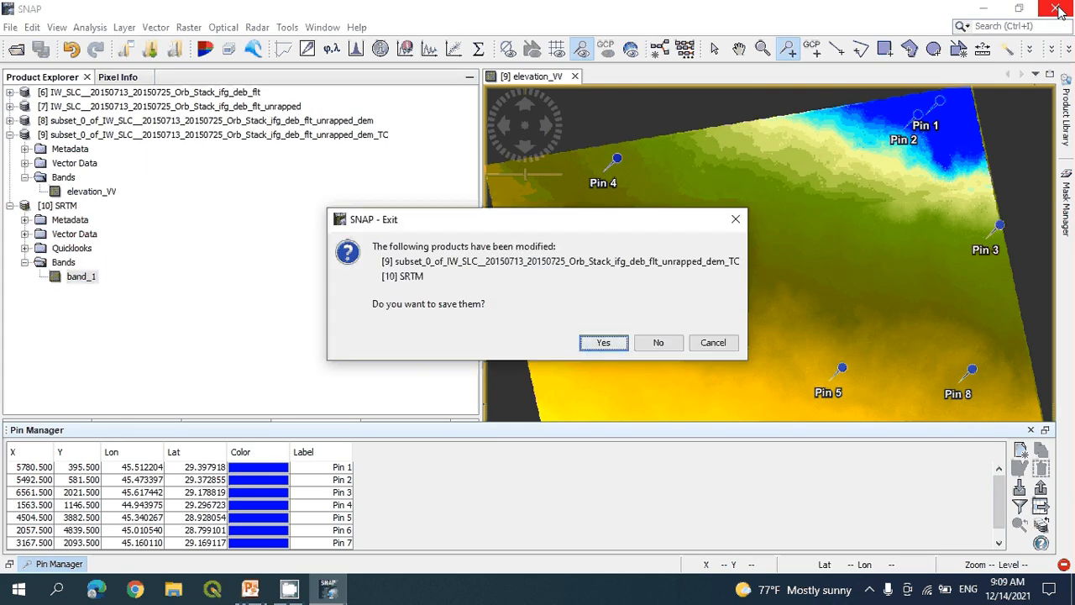
left_click(658, 342)
right_click(704, 251)
left_click(612, 308)
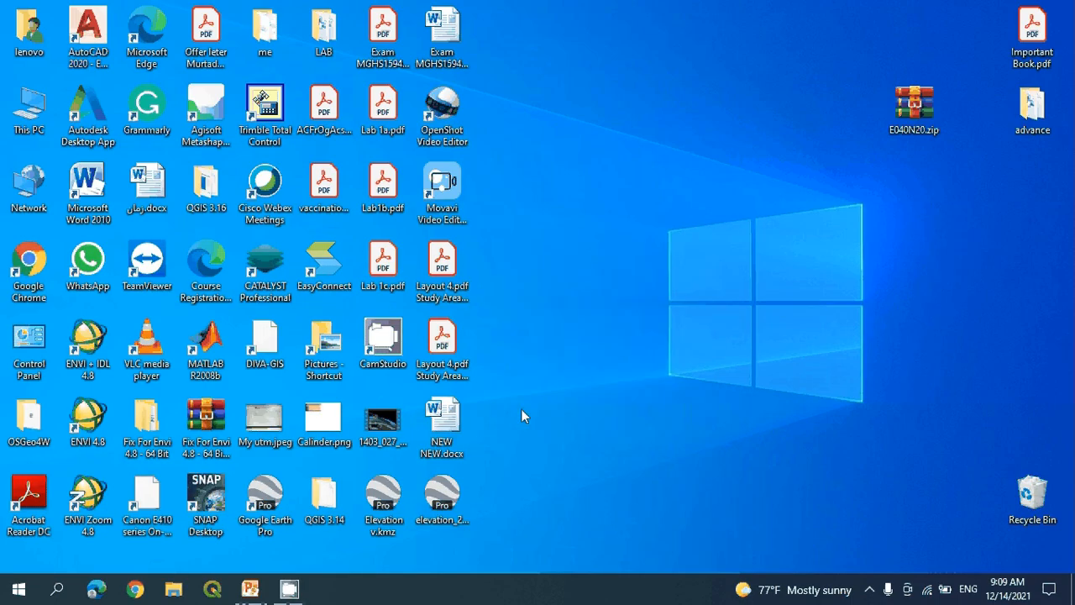
Switch to PowerPoint, show the Phase 5 contour generating slide full screen, end the slide show and minimise the presentation.
left_click(248, 591)
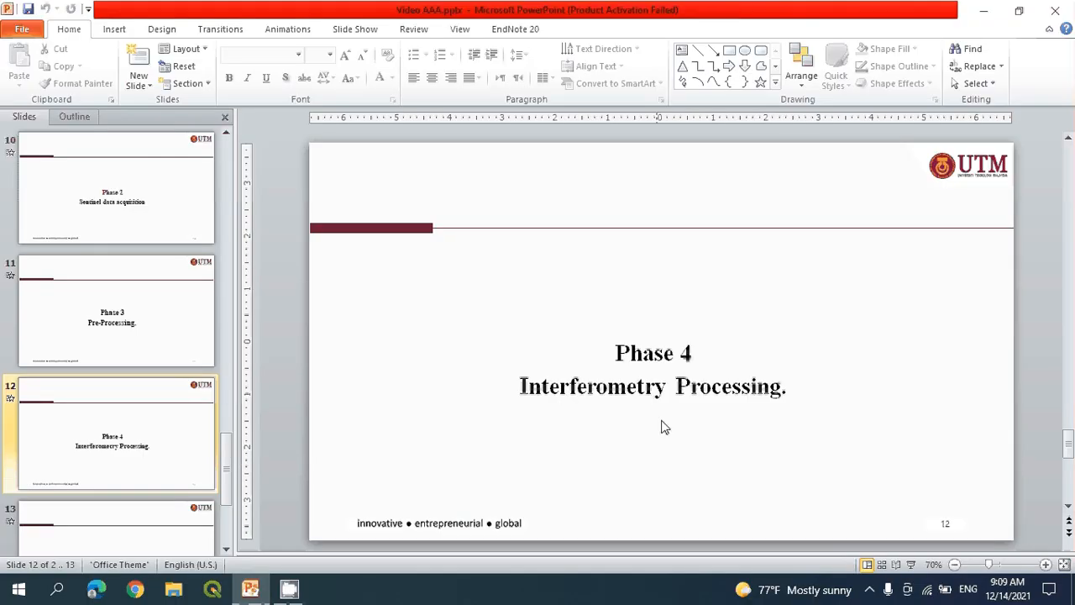
left_click(1068, 507)
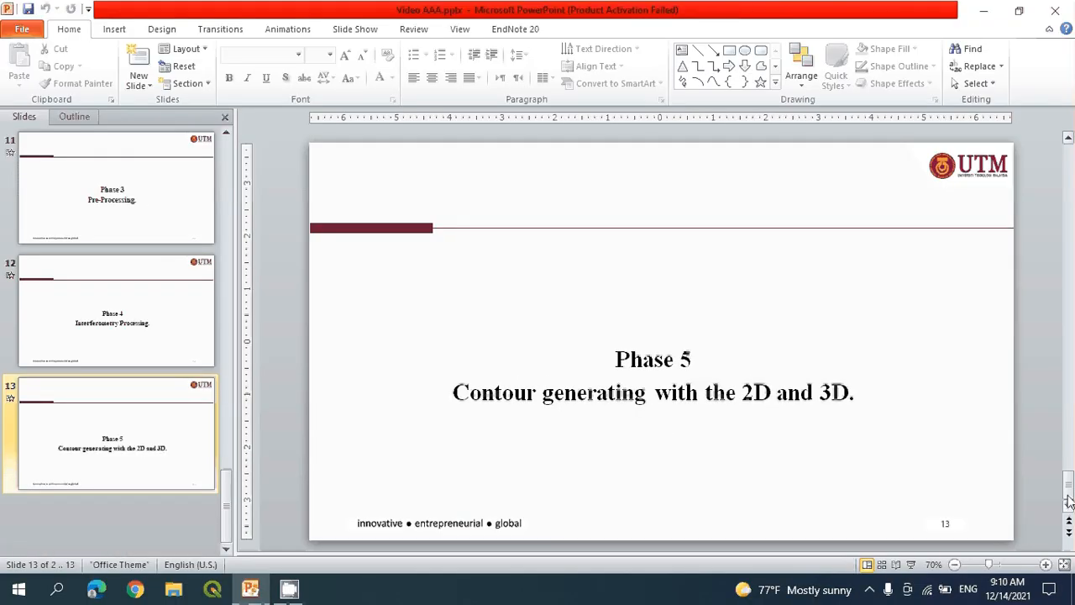
left_click(911, 565)
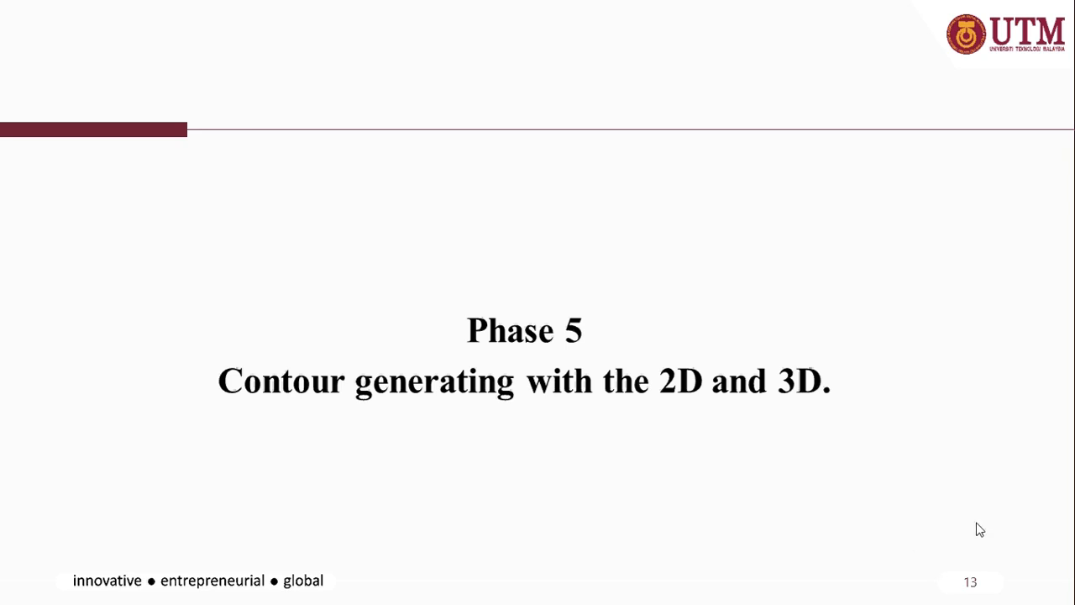
key("Escape")
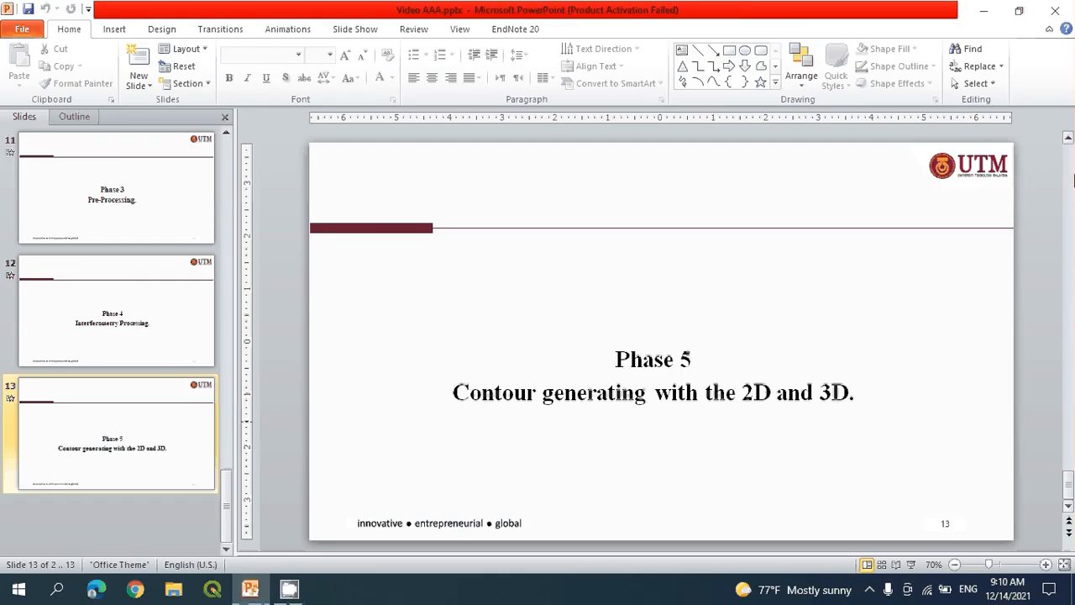
left_click(989, 10)
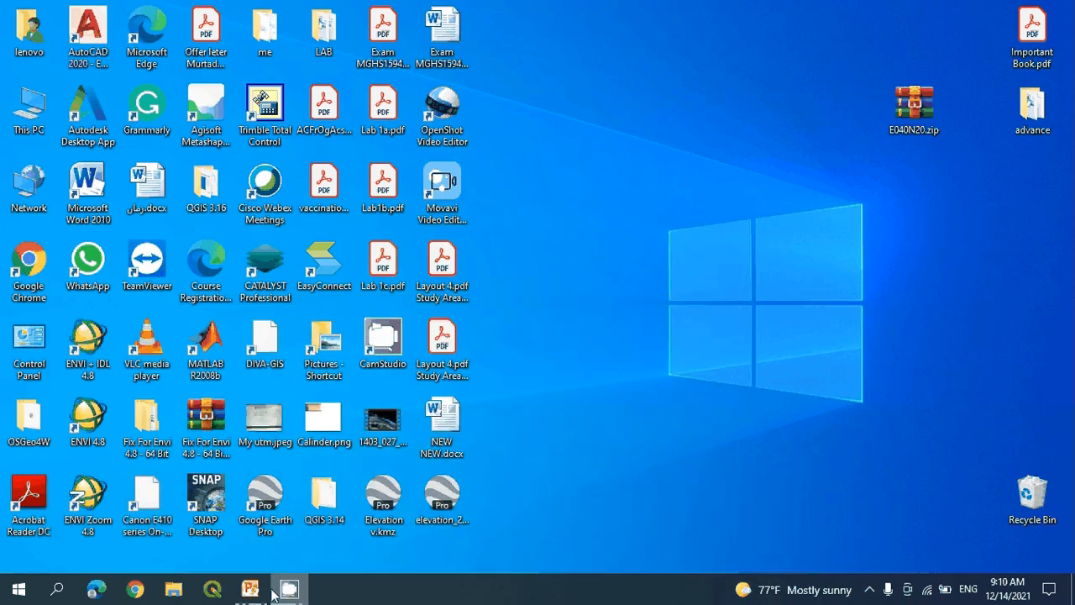
Launch QGIS 3.16 and create a new empty project.
left_click(211, 590)
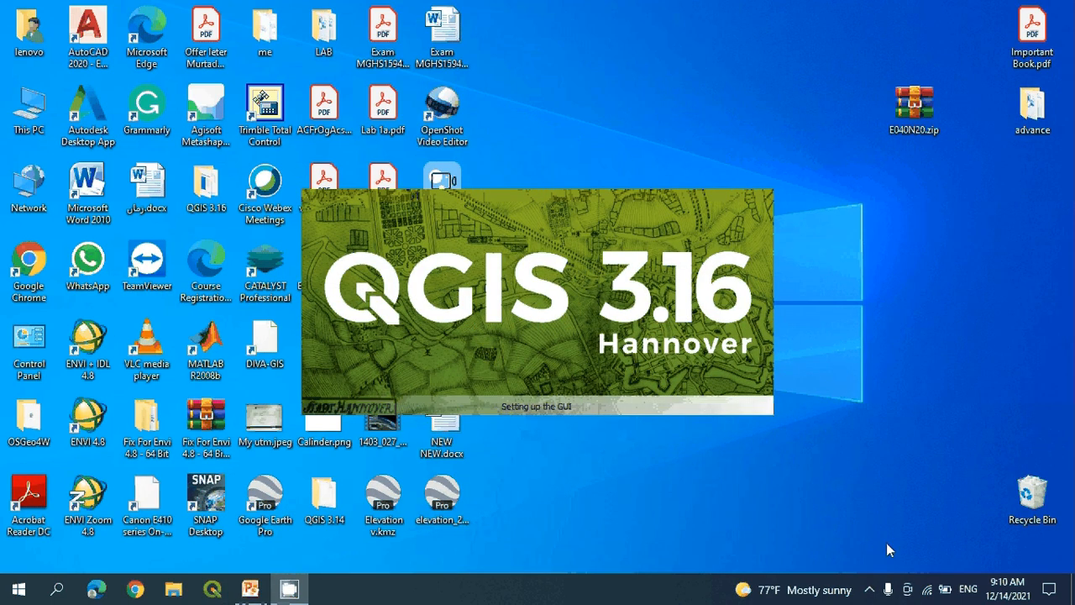
left_click(868, 590)
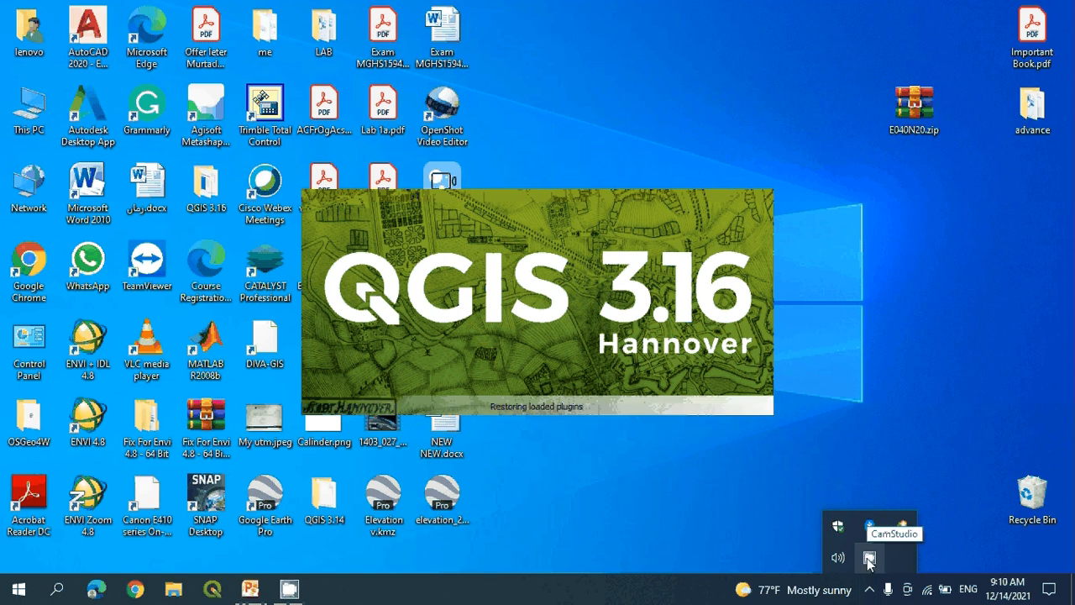
right_click(870, 557)
left_click(896, 523)
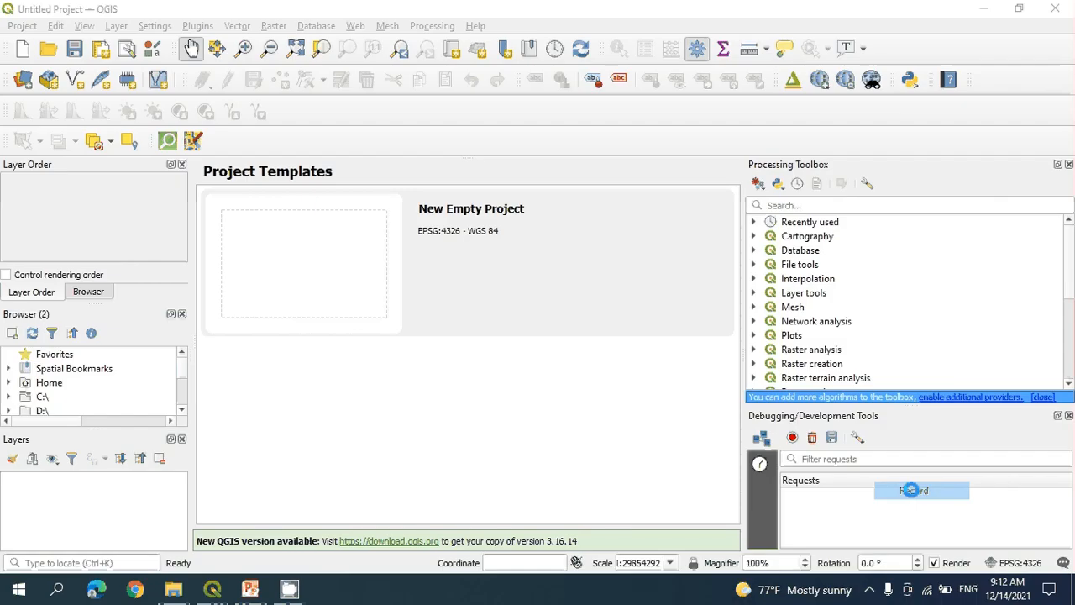
left_click(870, 590)
right_click(869, 557)
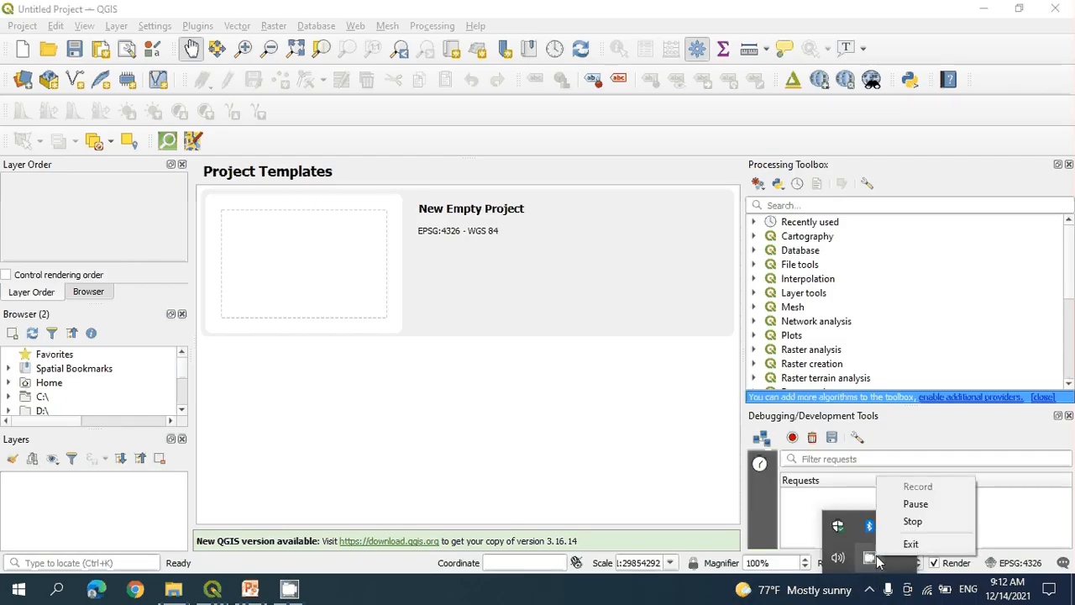
double_click(584, 281)
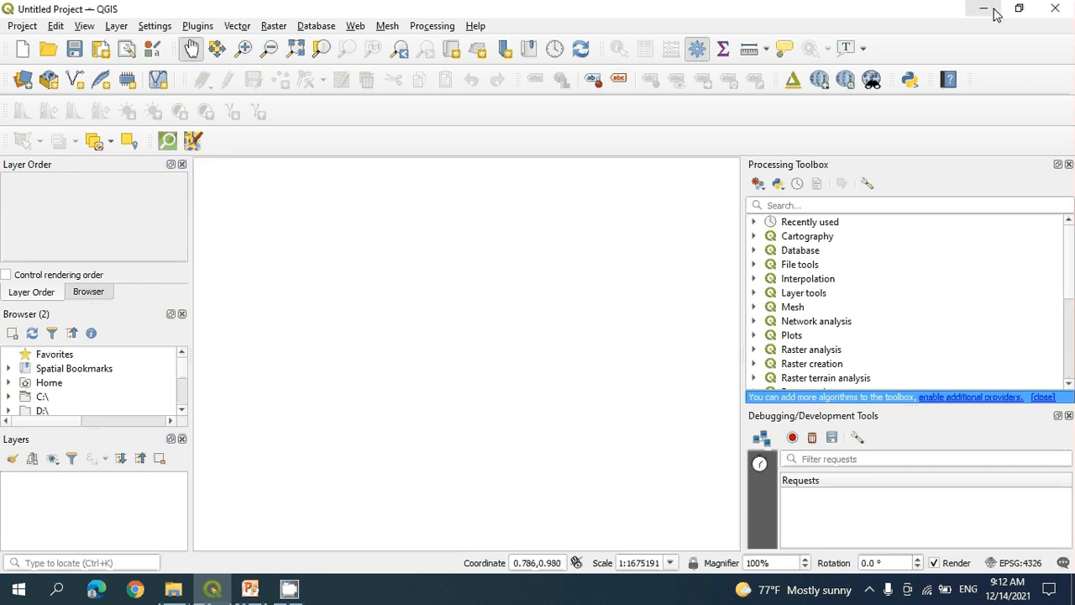
Add subset_0_of_IW_SLC__20150713_20150725_Orb_Stack_ifg_deb_flt_unrapped_dem_TC.tif from New Volume (H:) to the QGIS map canvas, with the QGIS window restored to a smaller size.
left_click(1021, 11)
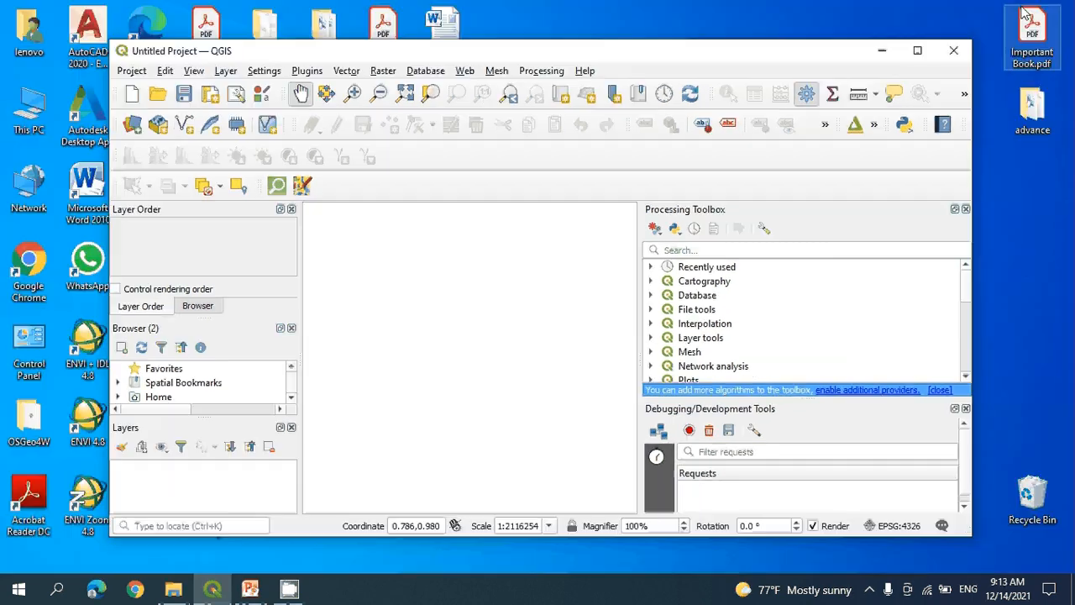
left_click_drag(662, 52, 769, 29)
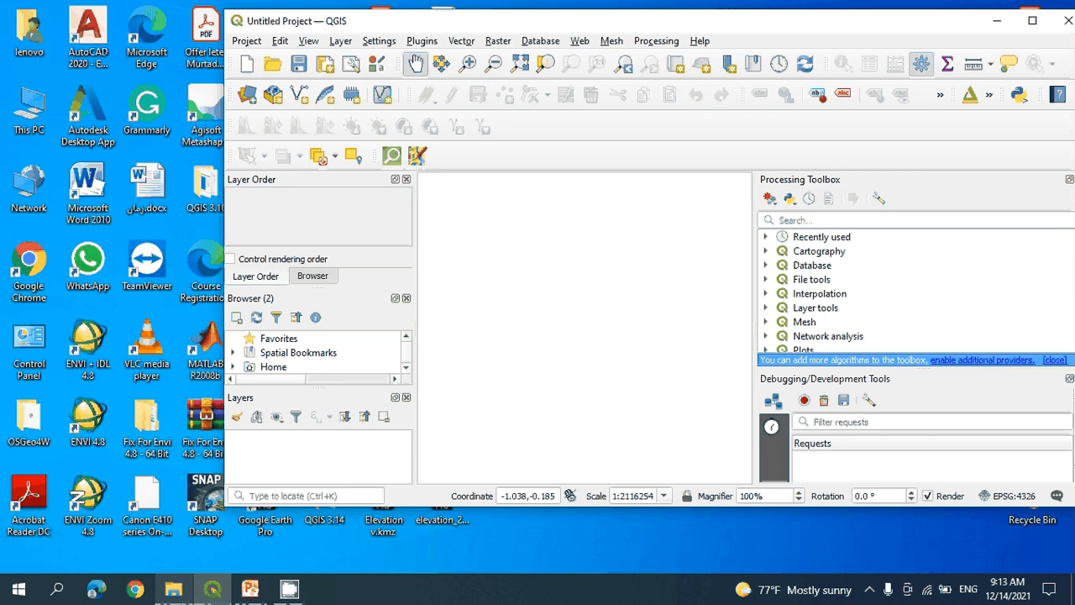
left_click(173, 588)
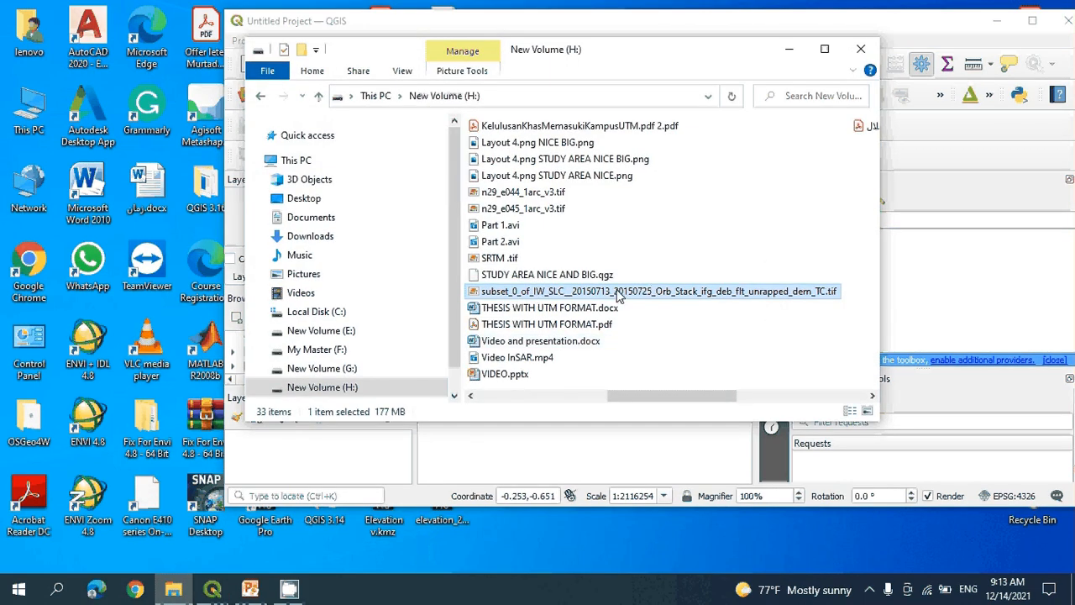
left_click_drag(619, 296, 561, 474)
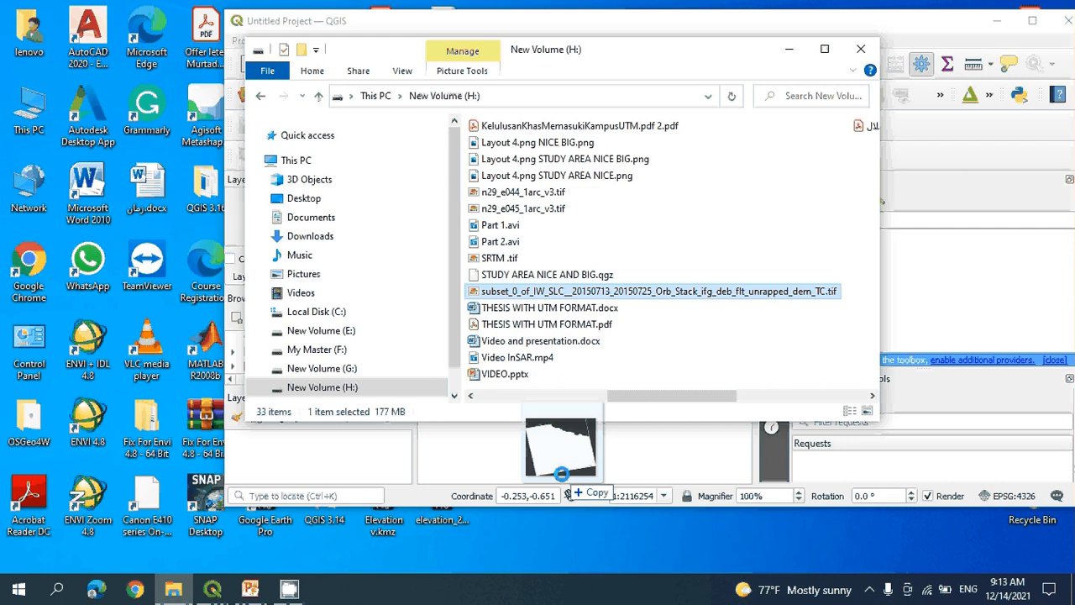
Finish adding the DEM subset GeoTIFF to the map canvas, close the file explorer window and maximise QGIS.
left_click_drag(561, 475, 563, 475)
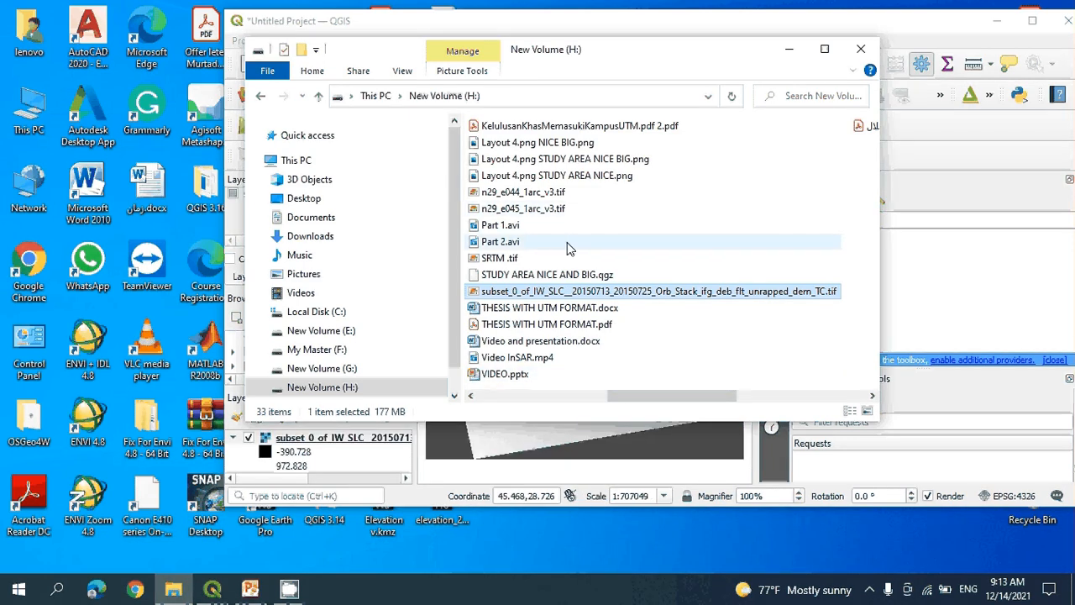
left_click(861, 49)
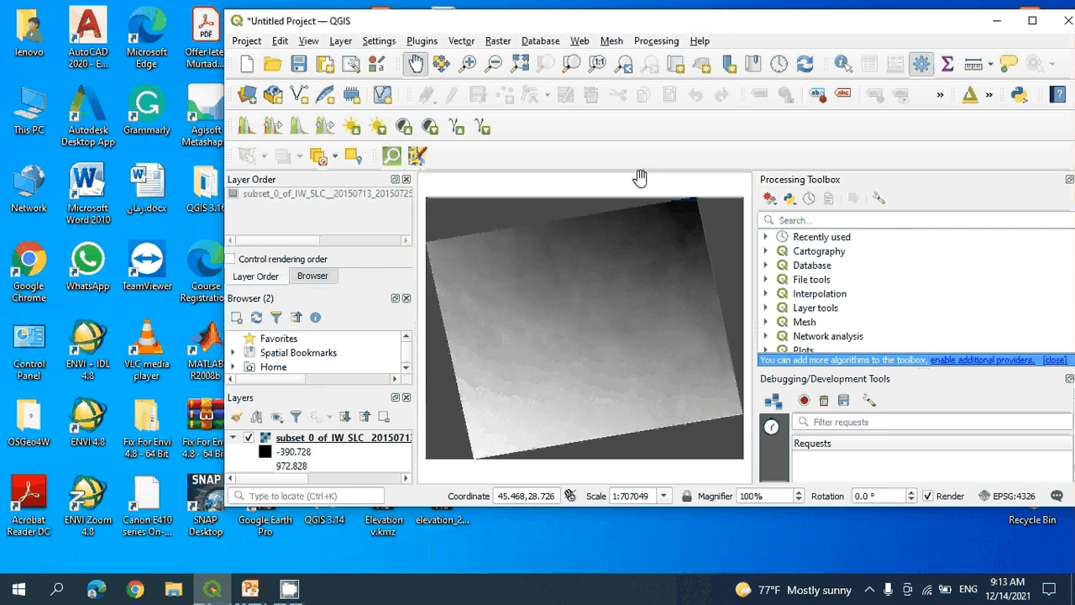
left_click(1033, 21)
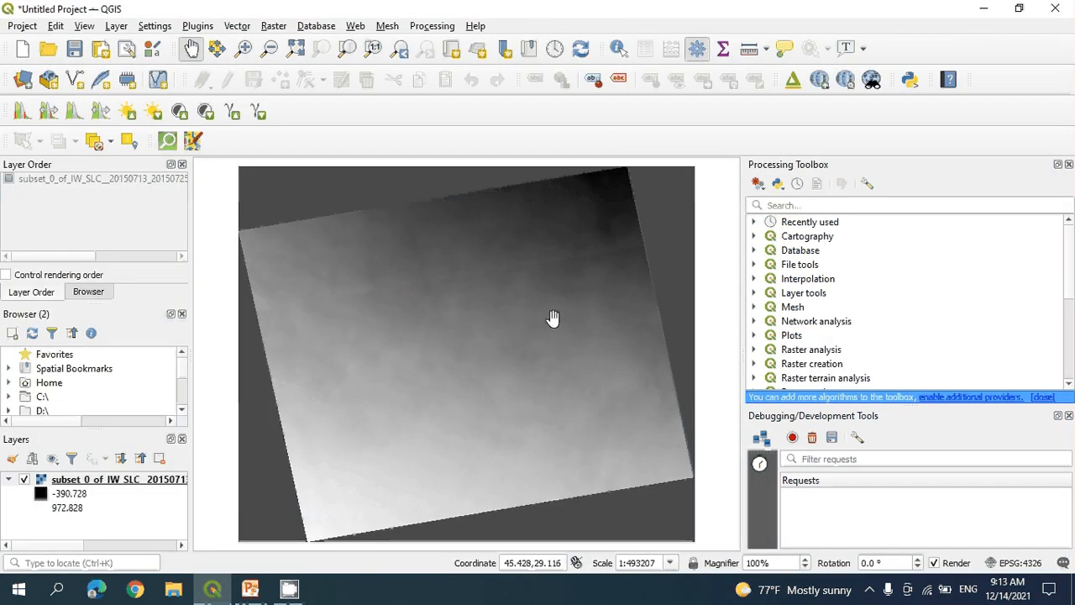
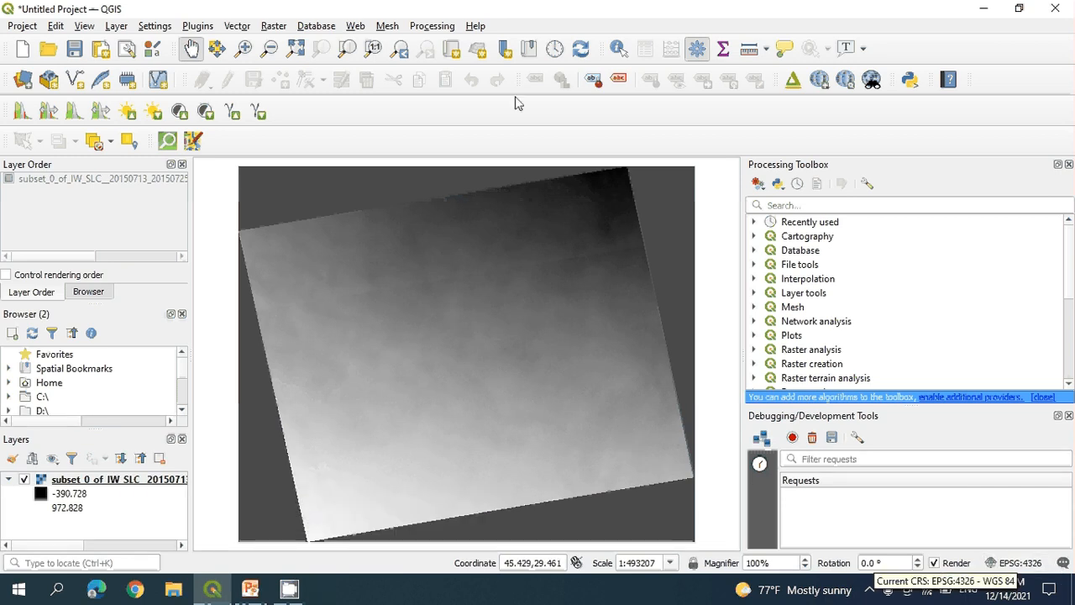
Set the project coordinate reference system to WGS 84 / Pseudo-Mercator (EPSG:3857).
left_click(351, 25)
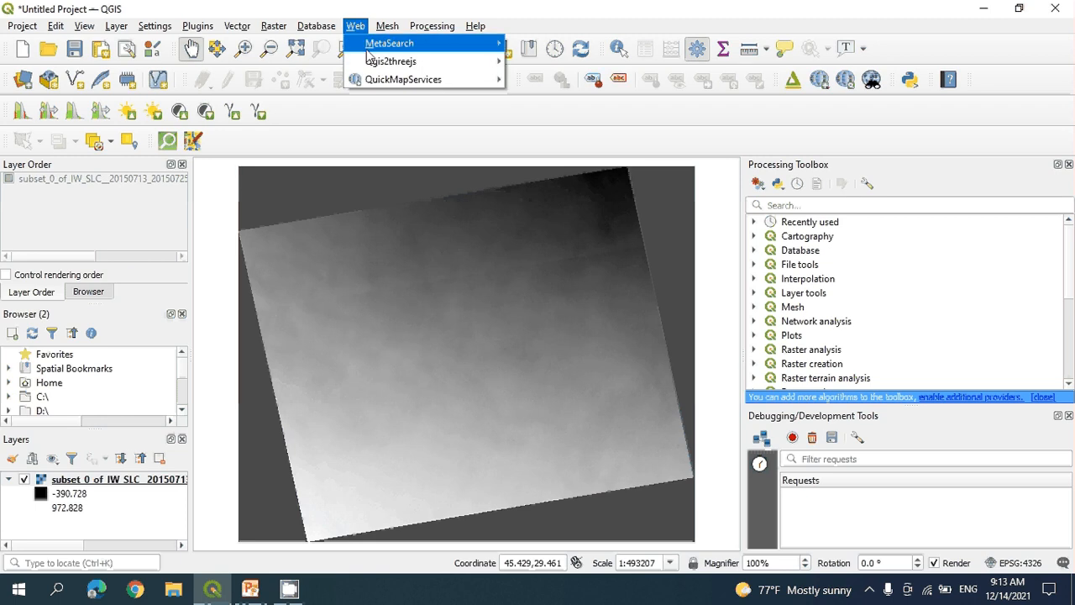
mouse_move(372, 66)
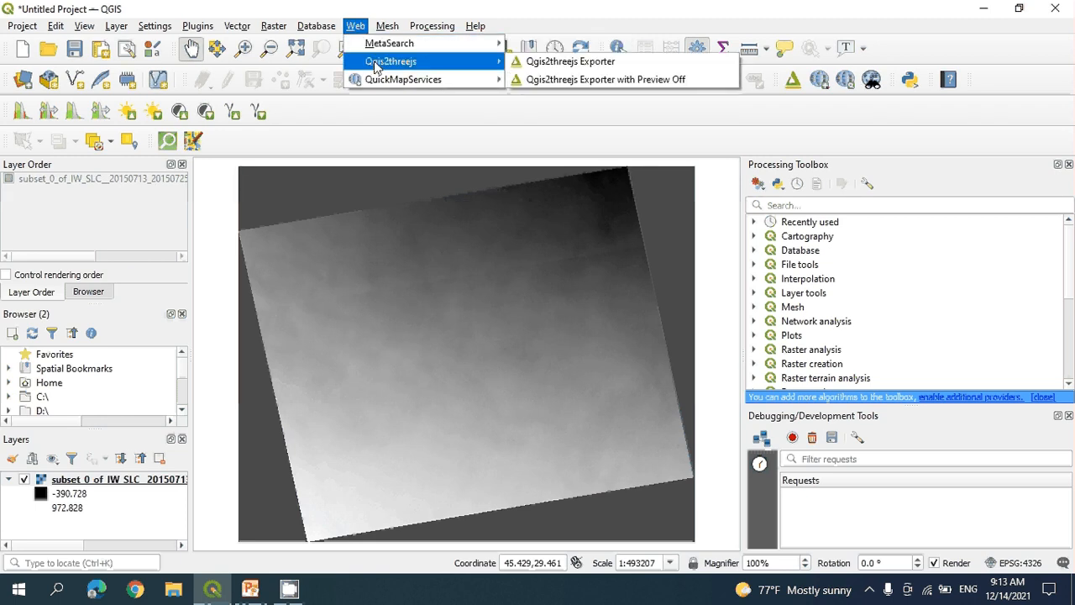
left_click(1008, 563)
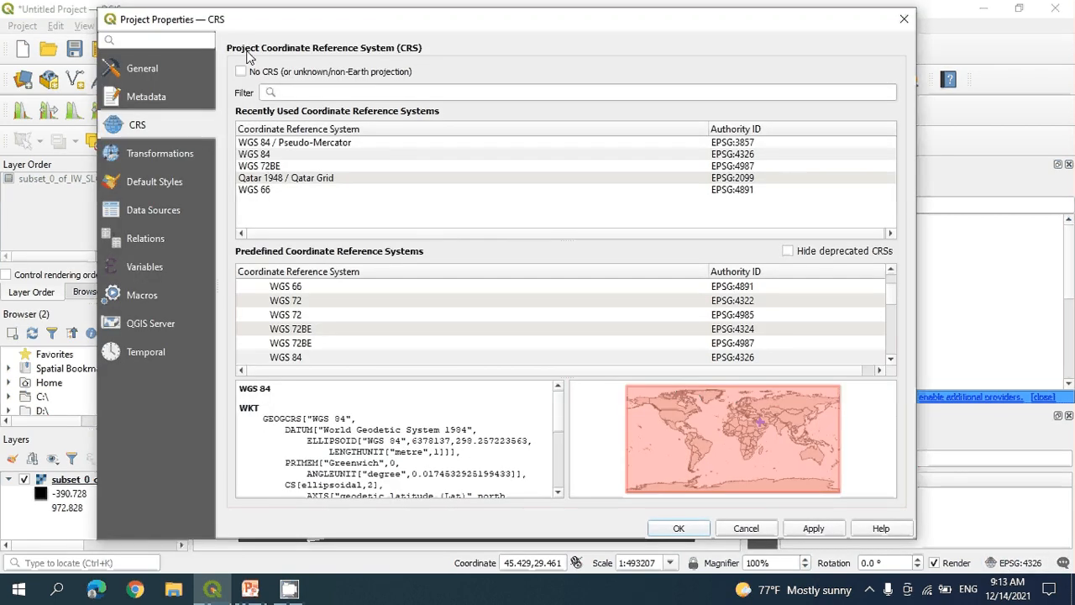
left_click(335, 143)
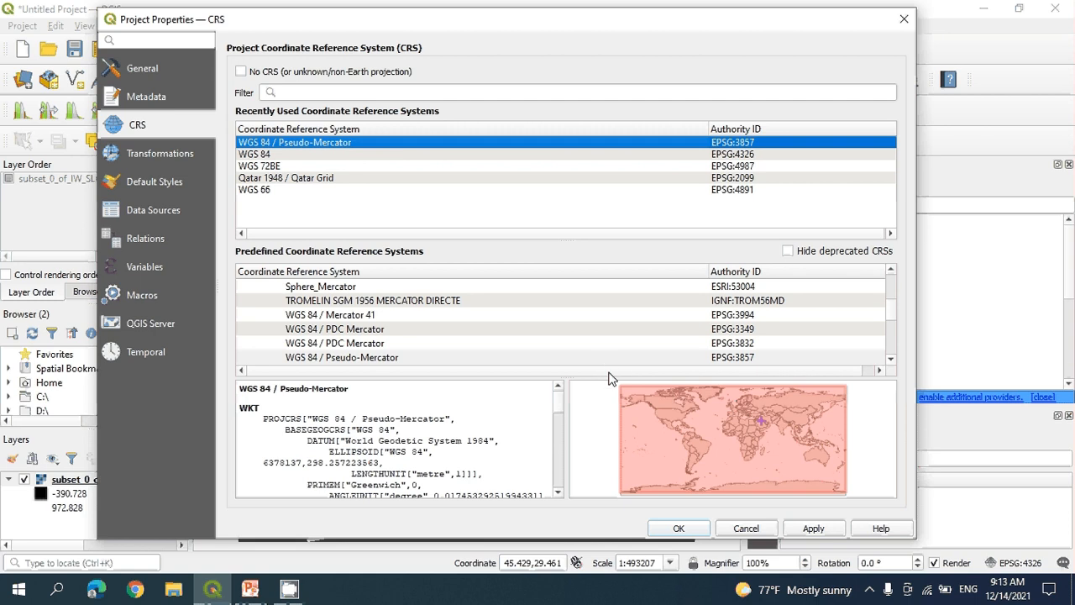
left_click(815, 529)
left_click(682, 528)
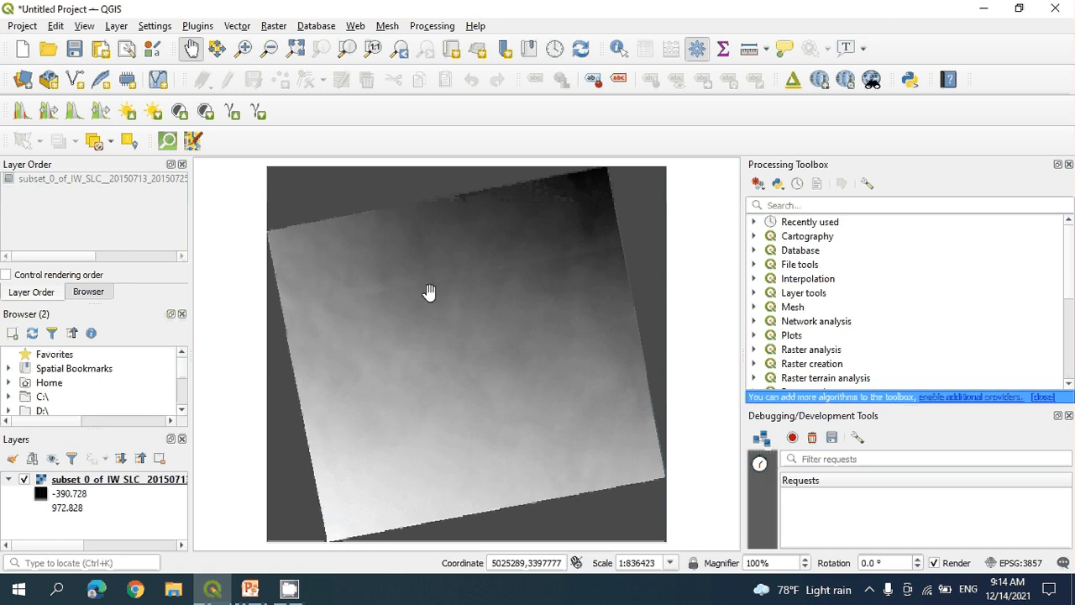
Open the Qgis2threejs Exporter and display the subset DEM layer in the 3D scene.
left_click(354, 27)
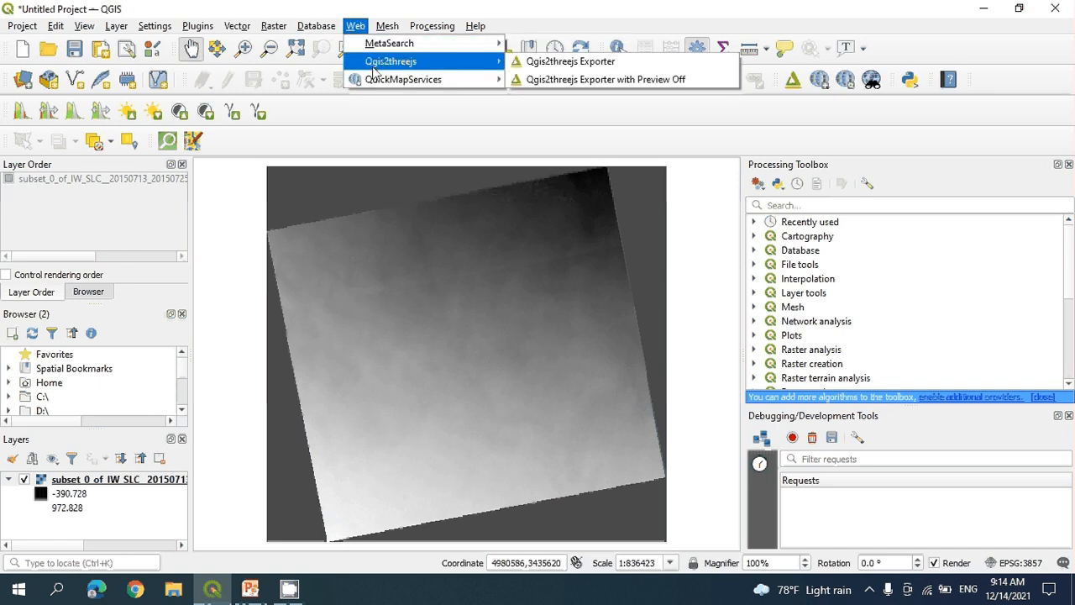
left_click(552, 64)
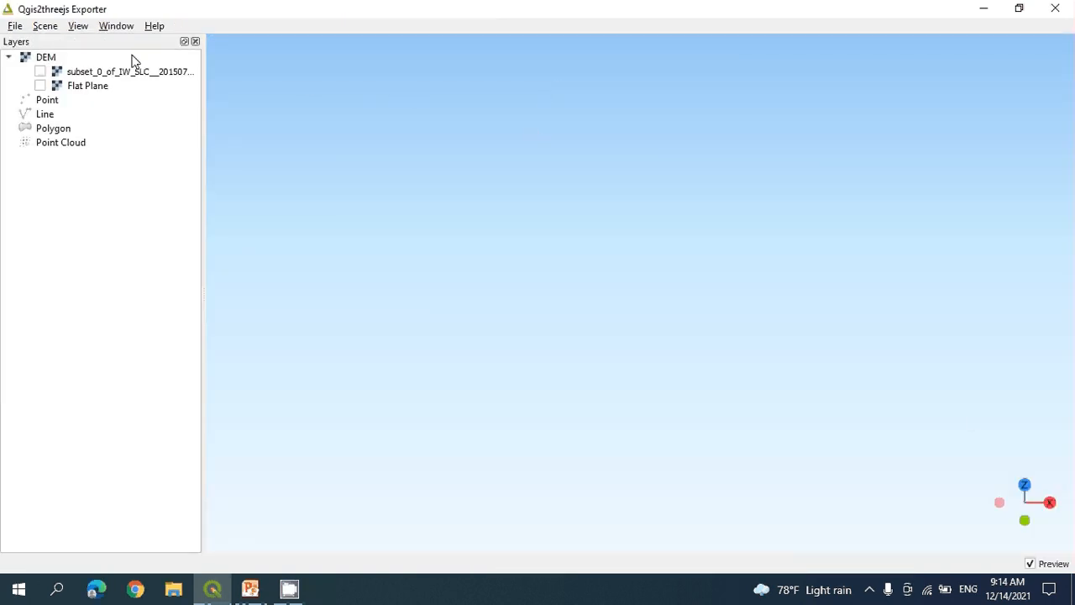
left_click(40, 72)
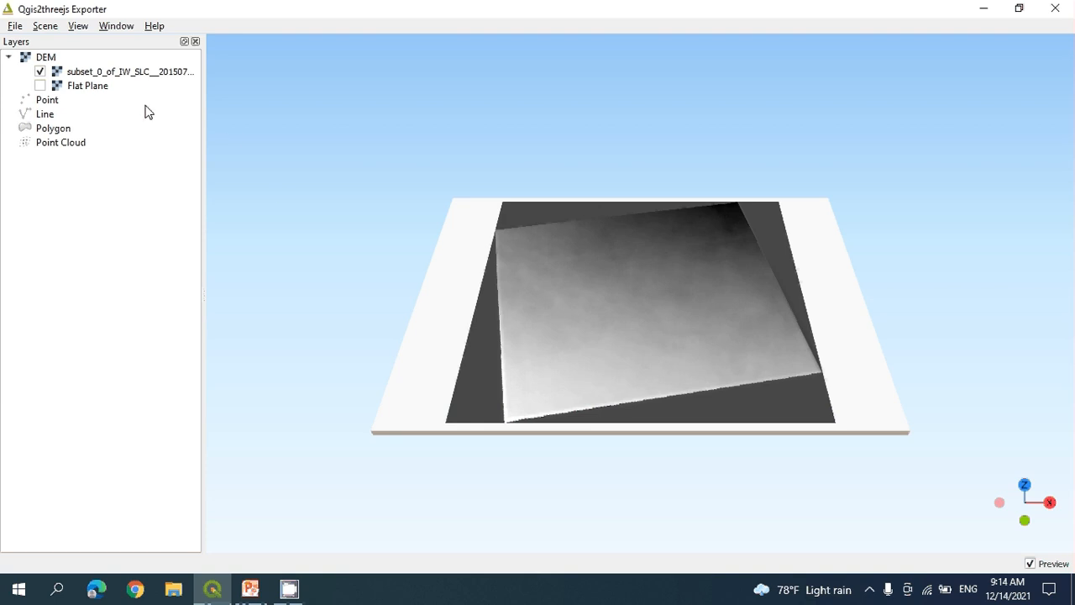
left_click_drag(629, 446, 654, 411)
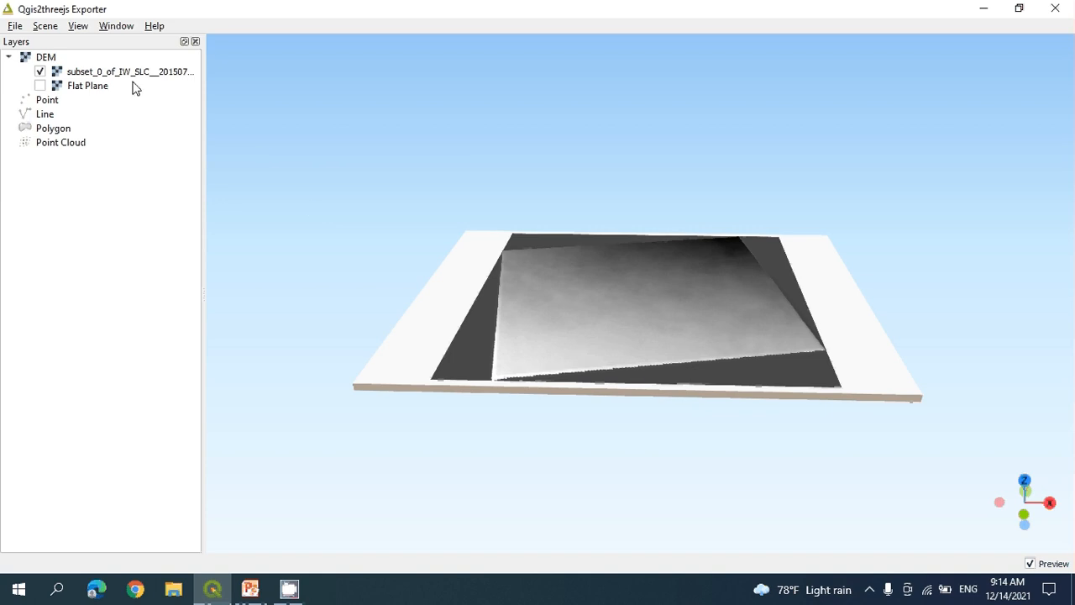
Display the Flat Plane layer alone in the 3D scene and view it nearly edge-on.
left_click(40, 86)
left_click(40, 71)
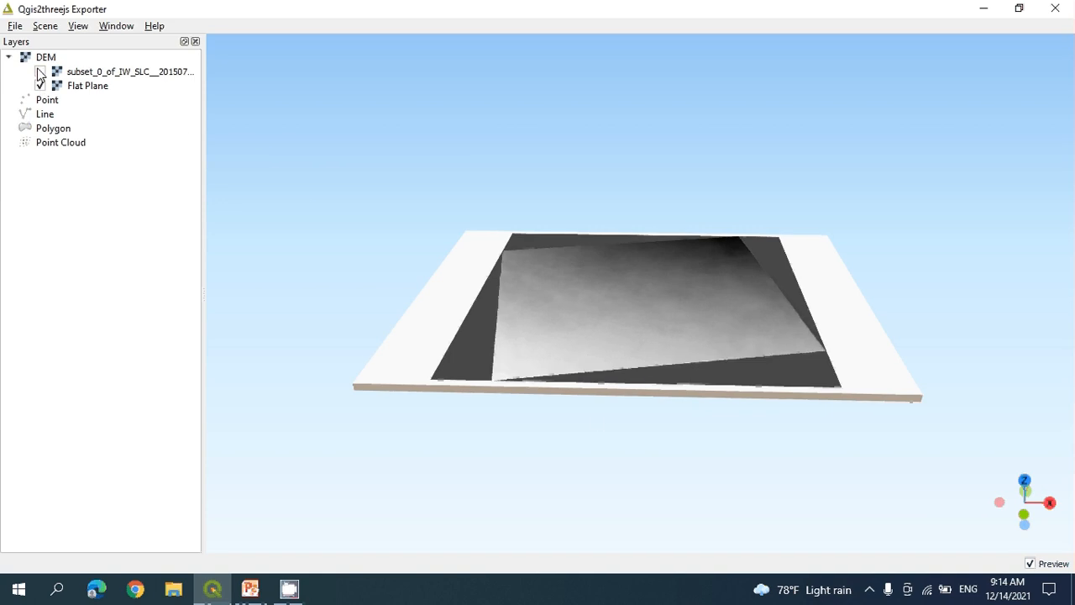
left_click_drag(612, 439, 617, 375)
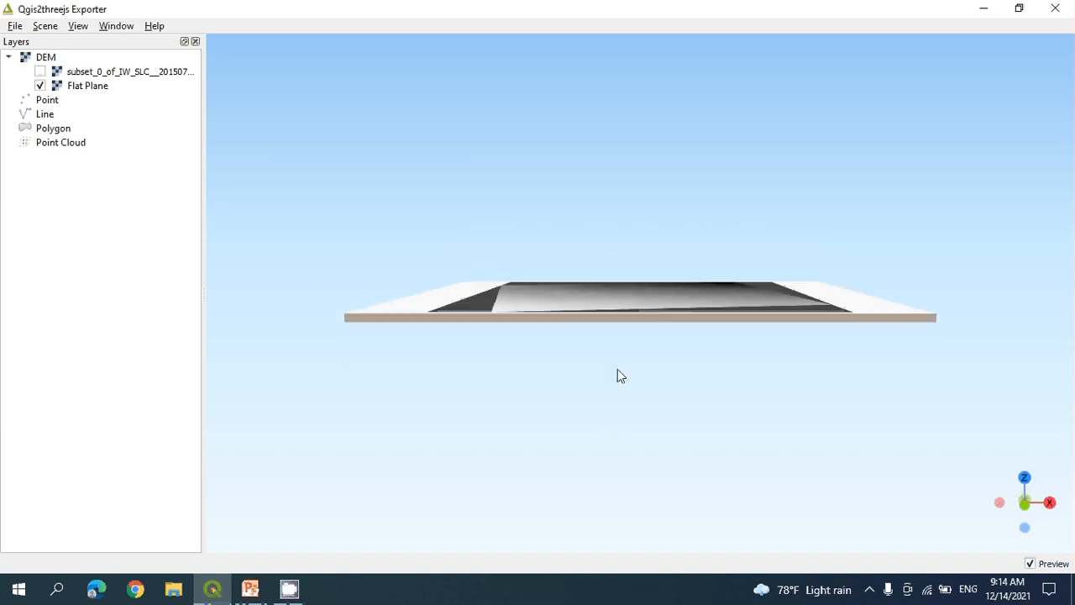
Switch the subset DEM on and off to compare it with the Flat Plane, leaving both layers switched on.
left_click(41, 86)
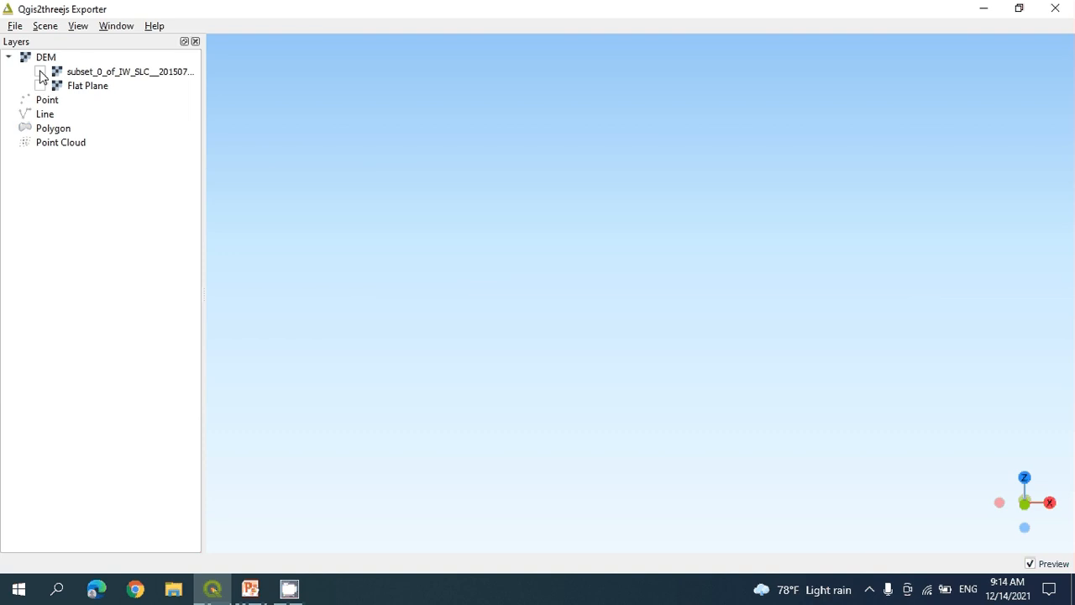
left_click(40, 72)
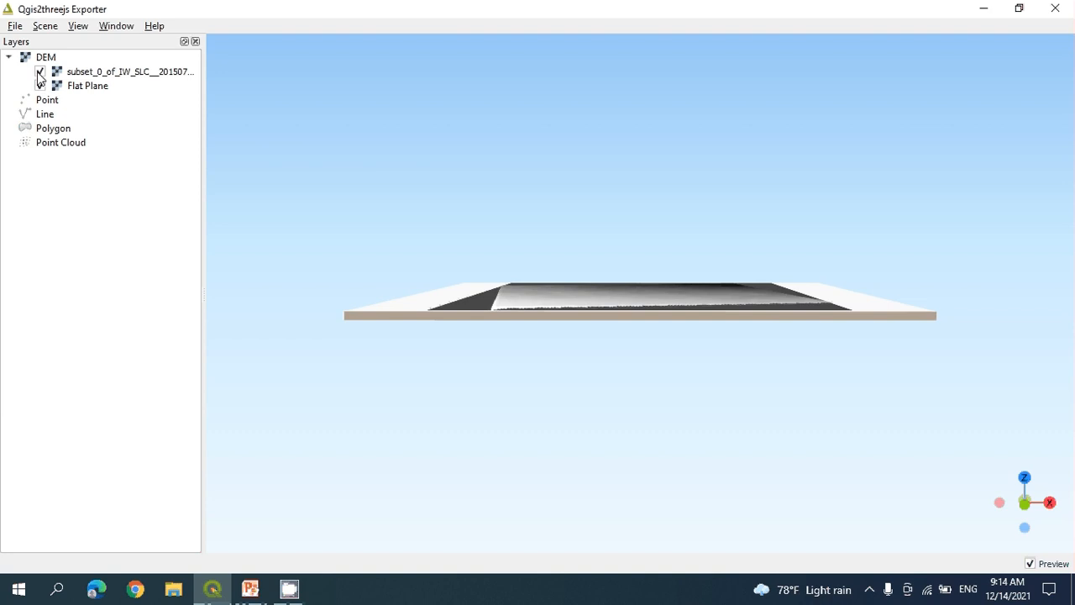
left_click(40, 72)
left_click(39, 73)
left_click(40, 73)
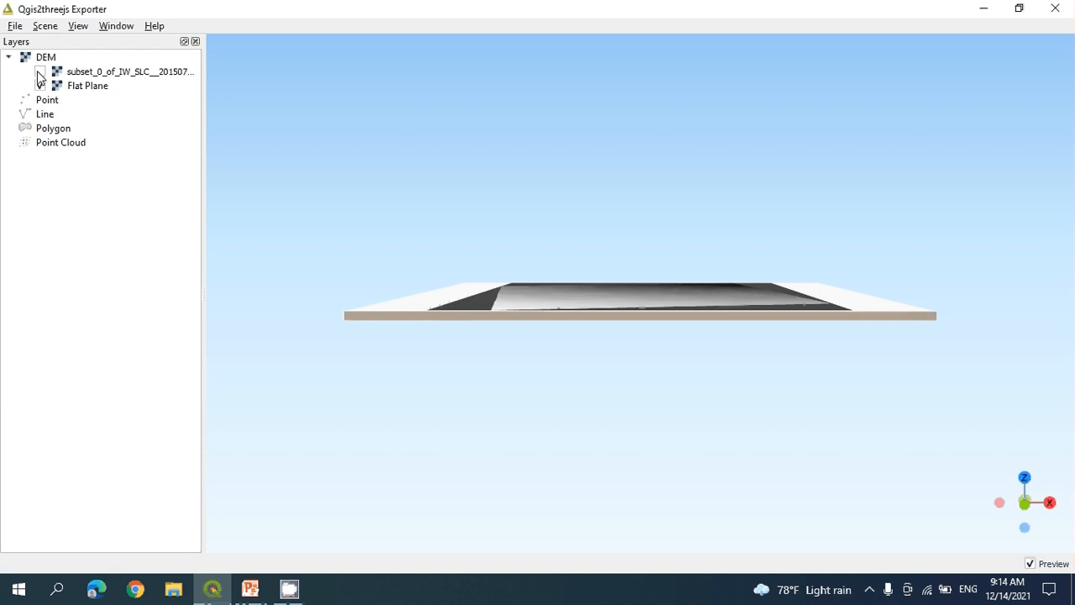
left_click(38, 73)
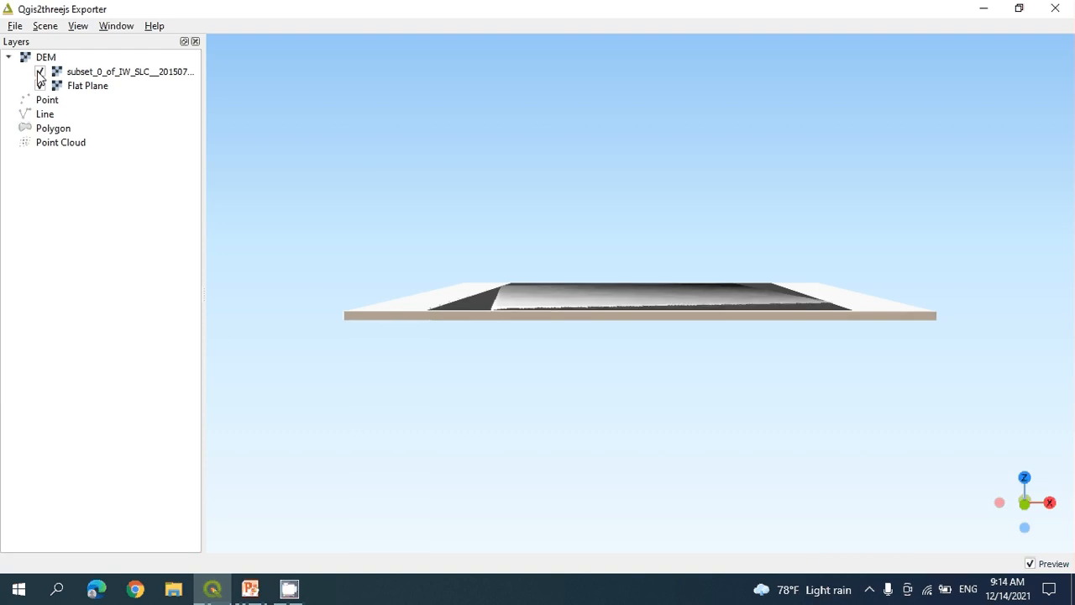
left_click(39, 73)
left_click(40, 73)
left_click_drag(438, 291, 491, 368)
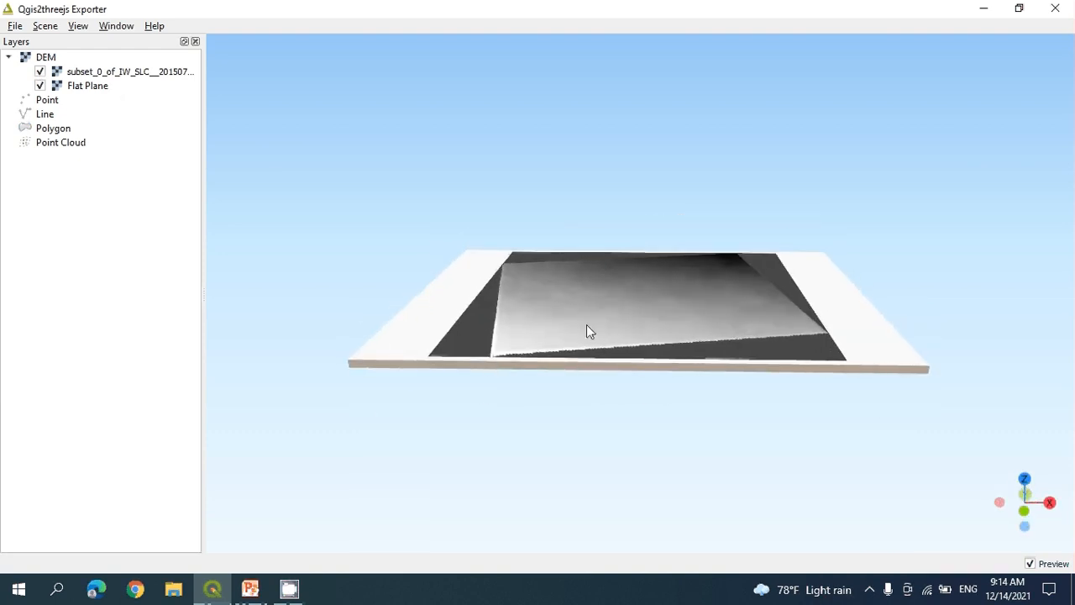
mouse_move(680, 387)
left_mouse_down()
mouse_move(667, 404)
mouse_move(672, 391)
left_mouse_up()
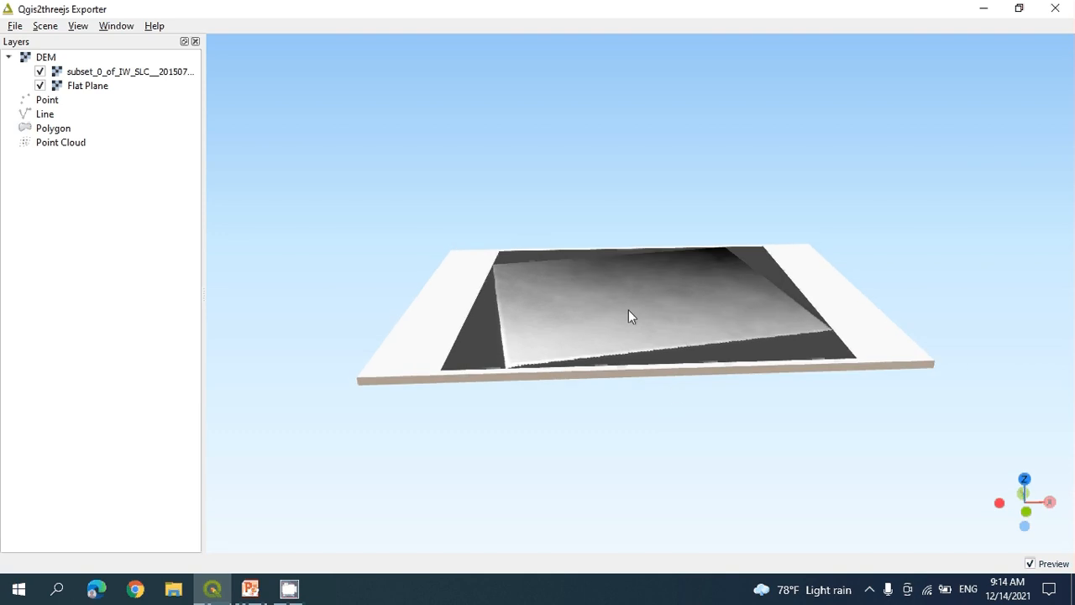
Apply a vertical exaggeration of 25 and a vertical shift of 25 in the scene settings.
left_click(48, 31)
left_click(64, 42)
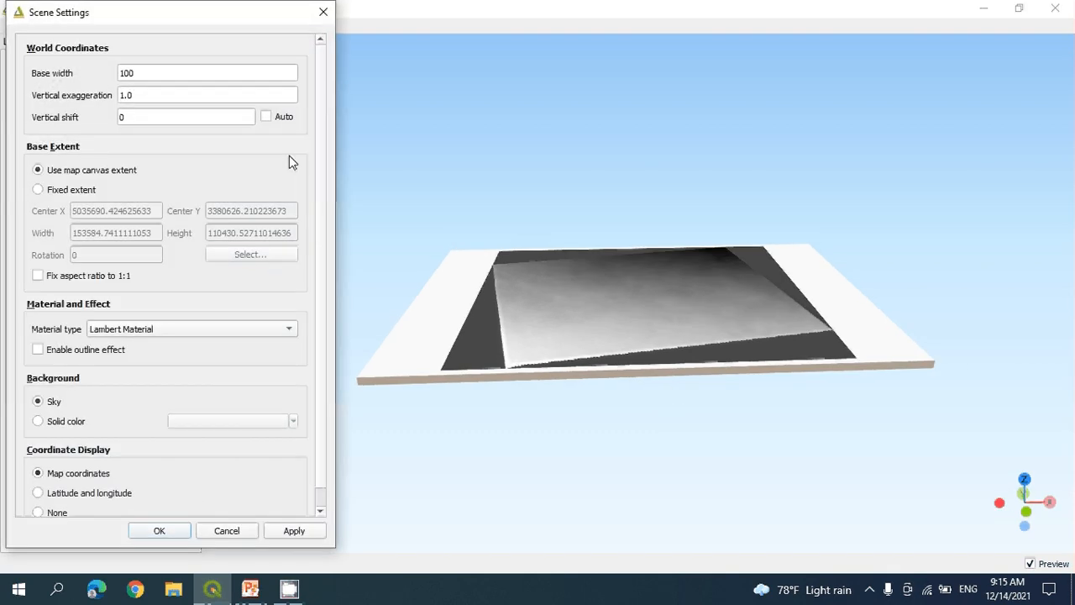
left_click(143, 96)
left_click_drag(140, 96, 120, 96)
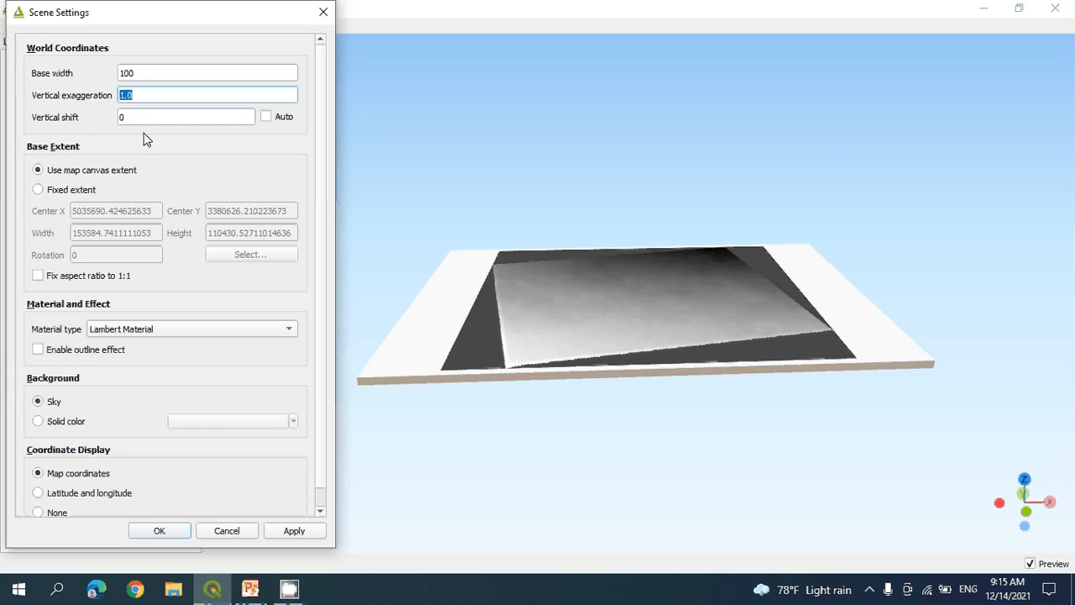
type("25")
left_click(142, 118)
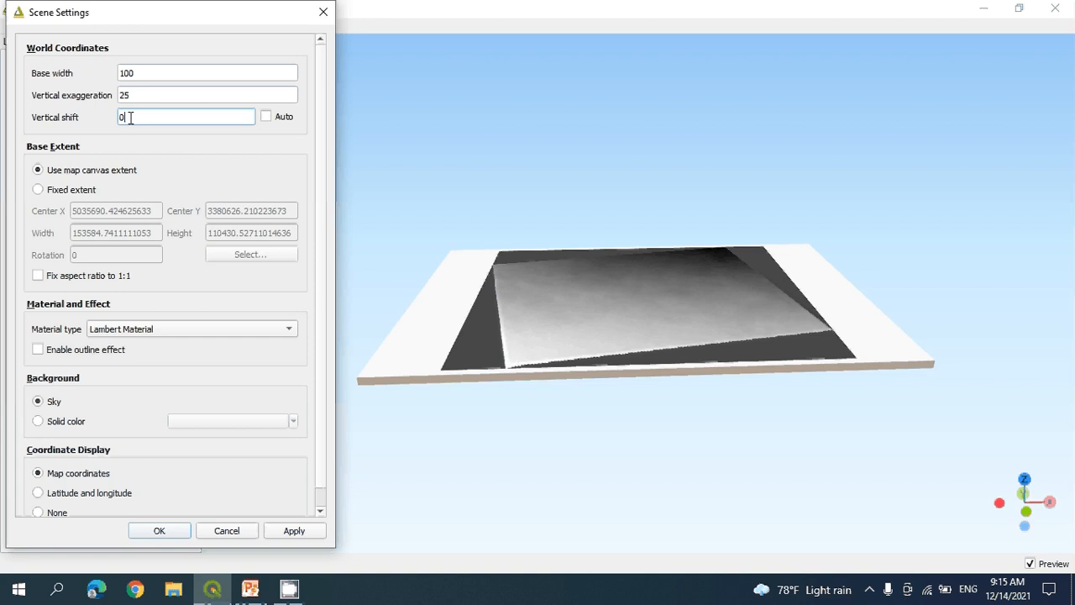
left_click_drag(128, 118, 122, 117)
type("20")
type("5")
left_click(305, 536)
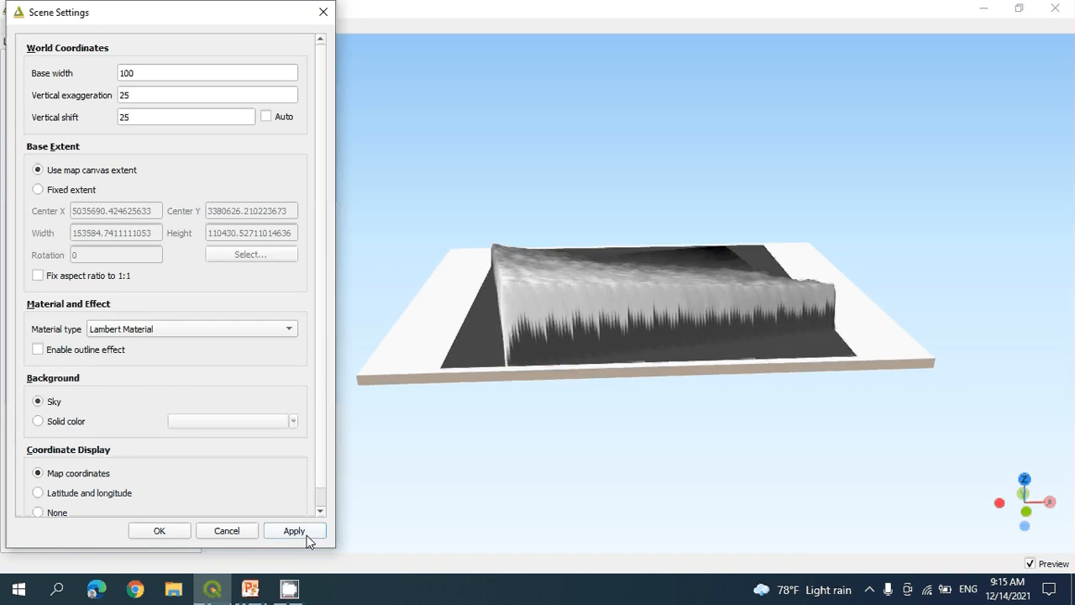
Set the scene's vertical exaggeration to 10 and its vertical shift to 10.
double_click(141, 94)
type("10")
double_click(124, 118)
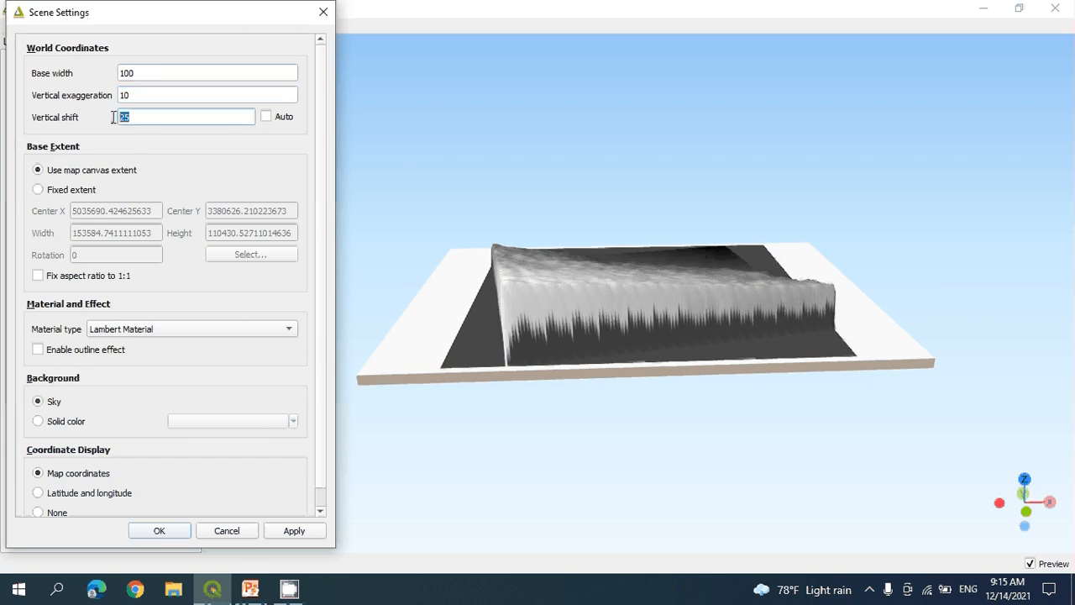
type("10")
left_click(294, 531)
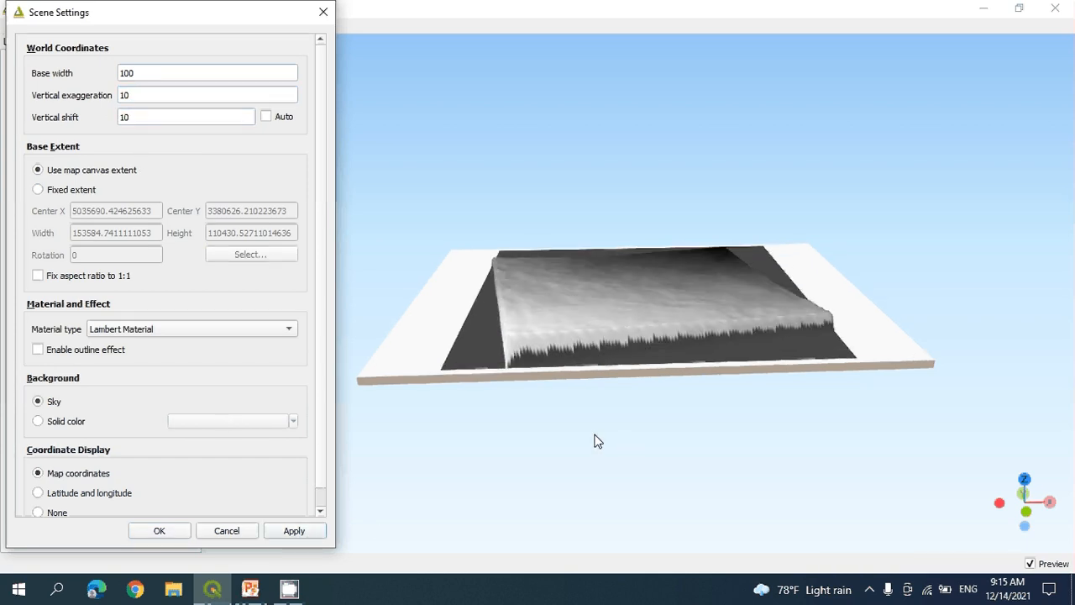
left_click(165, 533)
left_click_drag(492, 420, 474, 401)
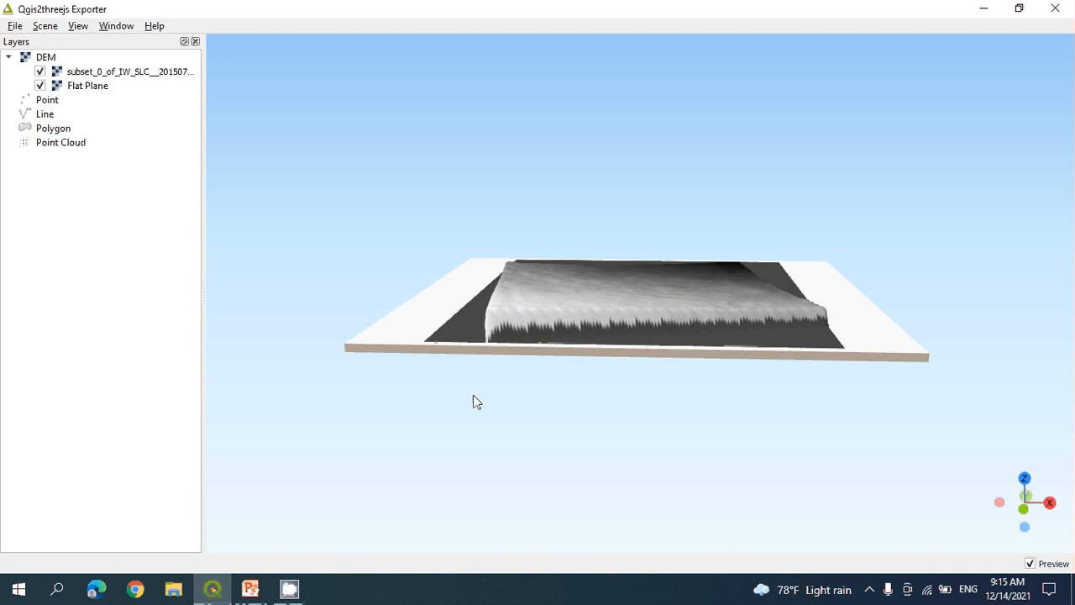
Set the scene's vertical exaggeration to 5 and its vertical shift to 5.
left_click(52, 29)
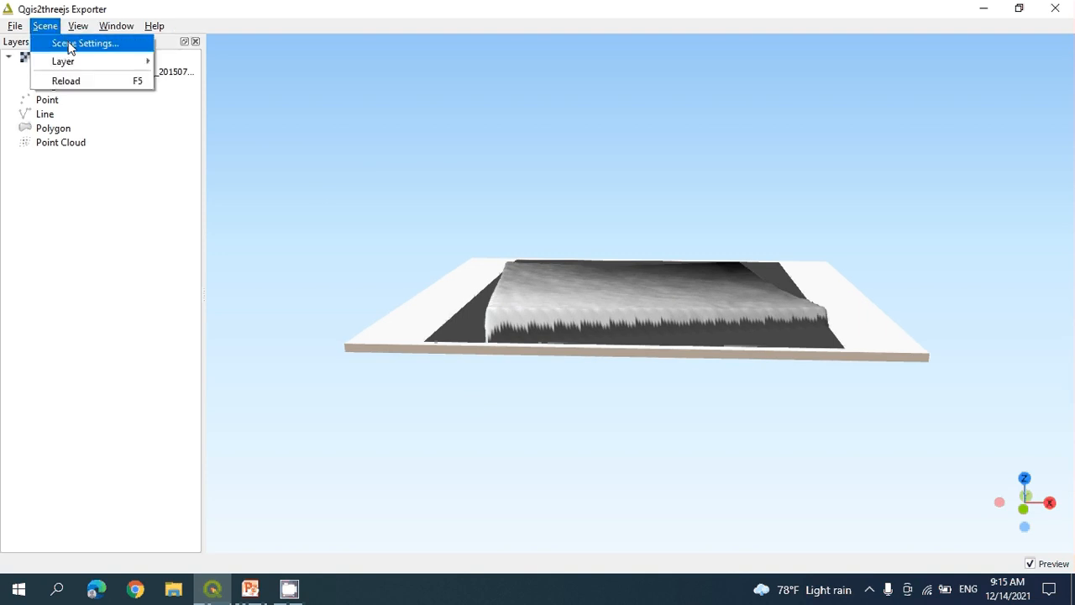
left_click(71, 44)
double_click(135, 95)
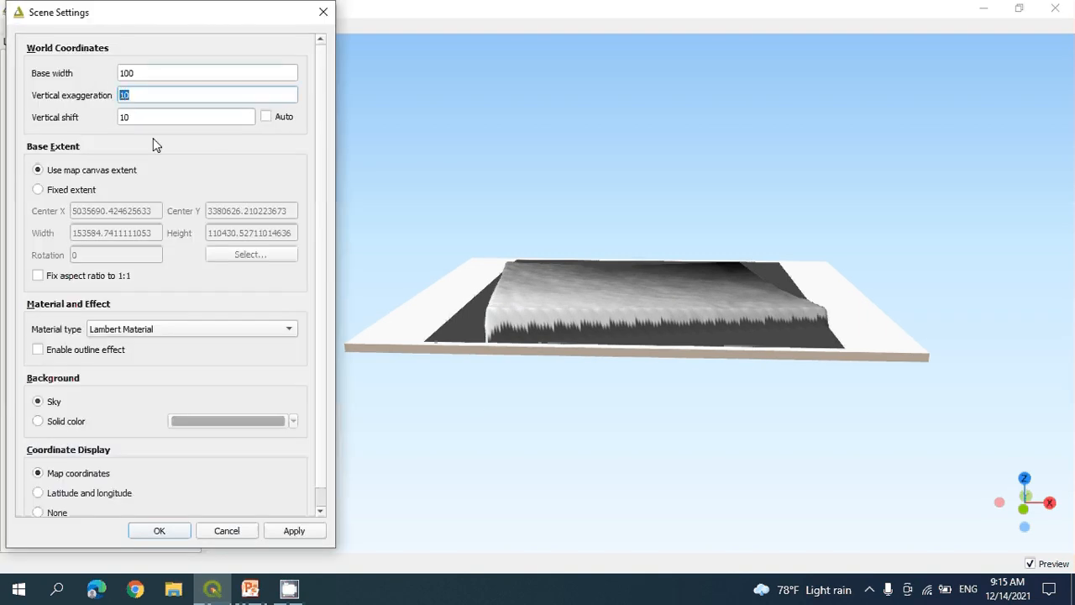
type("5")
double_click(121, 118)
type("5")
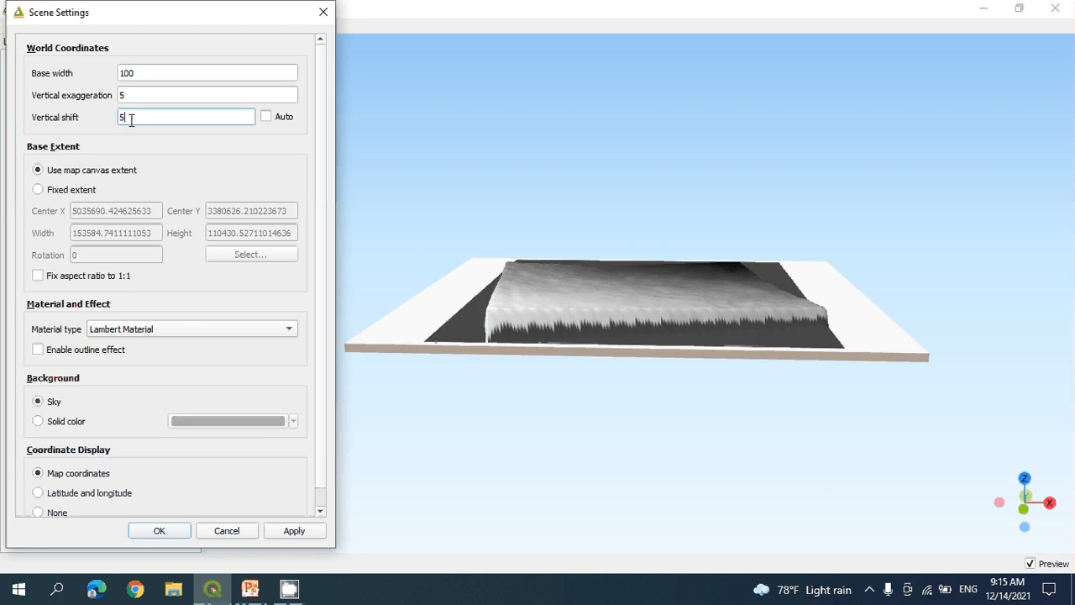
left_click(278, 530)
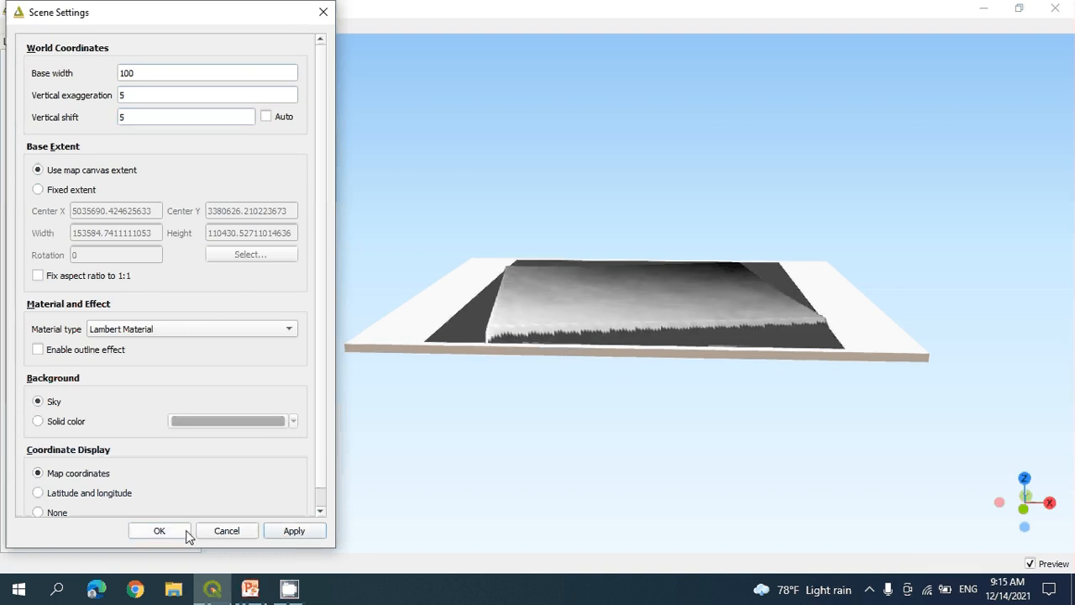
left_click(176, 531)
Inspect the exaggerated 3D terrain and query the coordinates of a point near the middle of the DEM surface.
left_click_drag(507, 468, 581, 422)
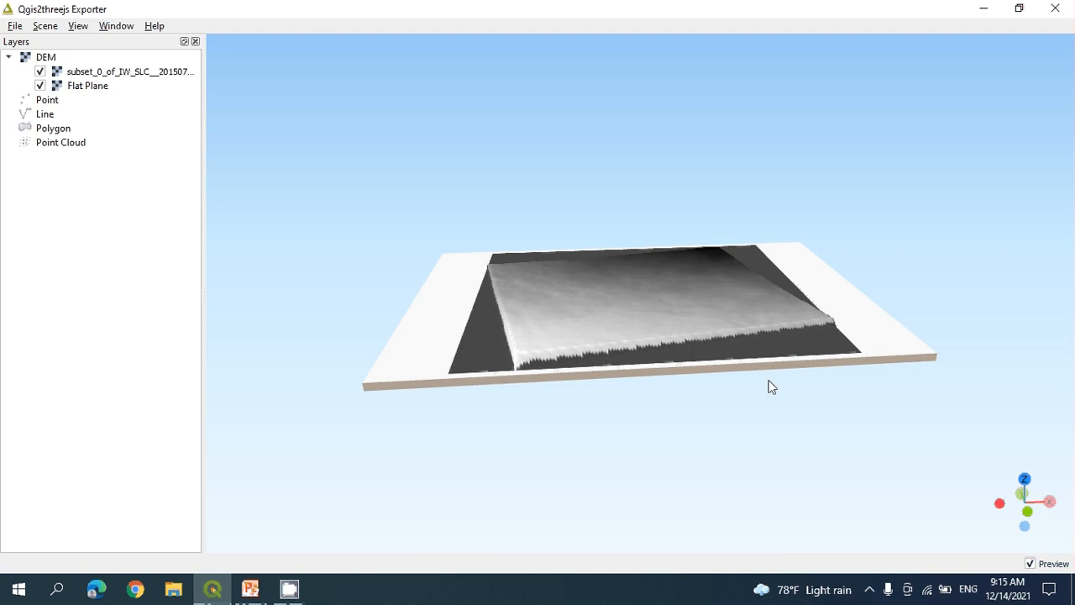
left_click_drag(768, 384, 753, 401)
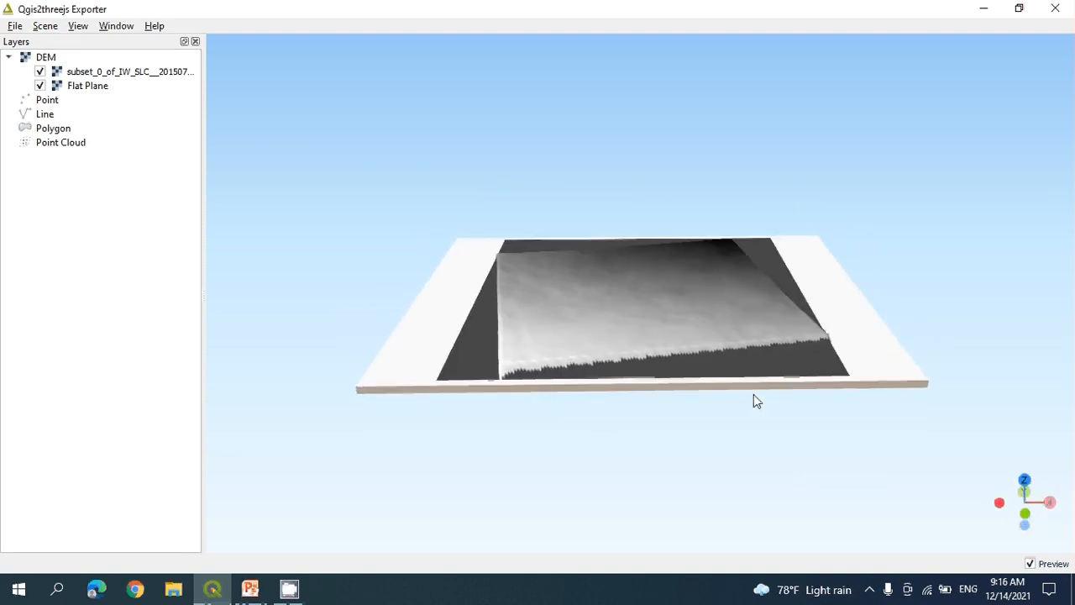
left_click(630, 298)
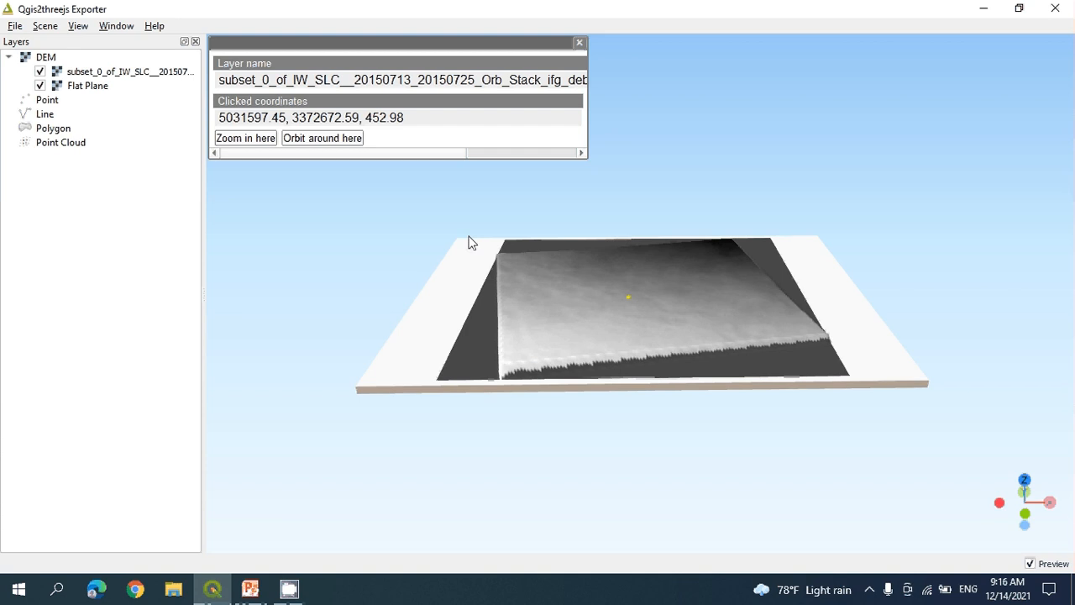
Query the coordinates and elevation of several points across the DEM surface, including its dark far corner and bright near edge.
left_click(697, 313)
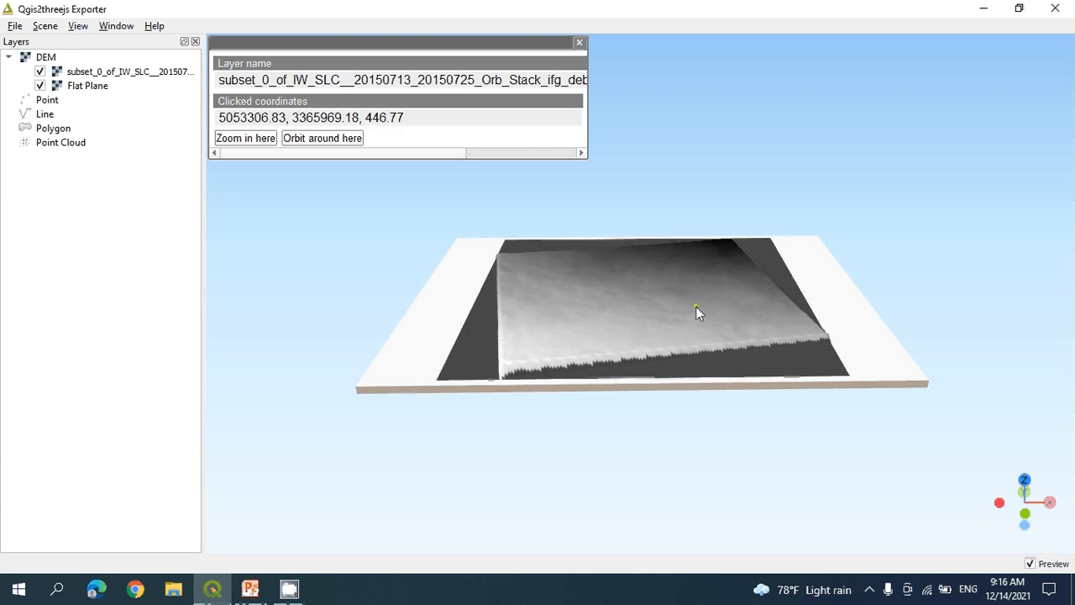
left_click(712, 252)
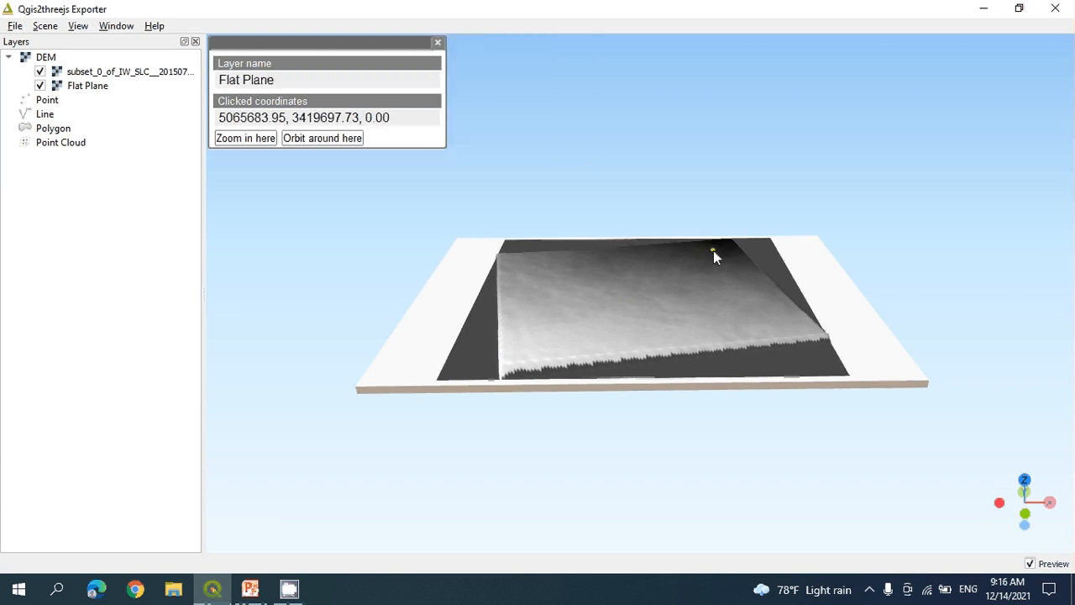
left_click(615, 292)
left_click(529, 323)
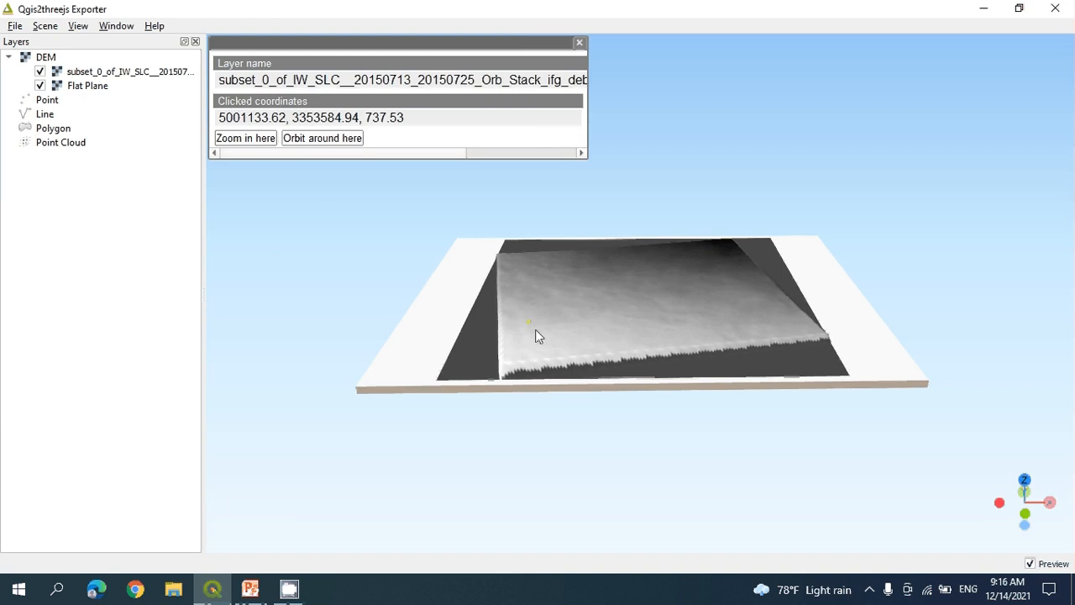
left_click(615, 344)
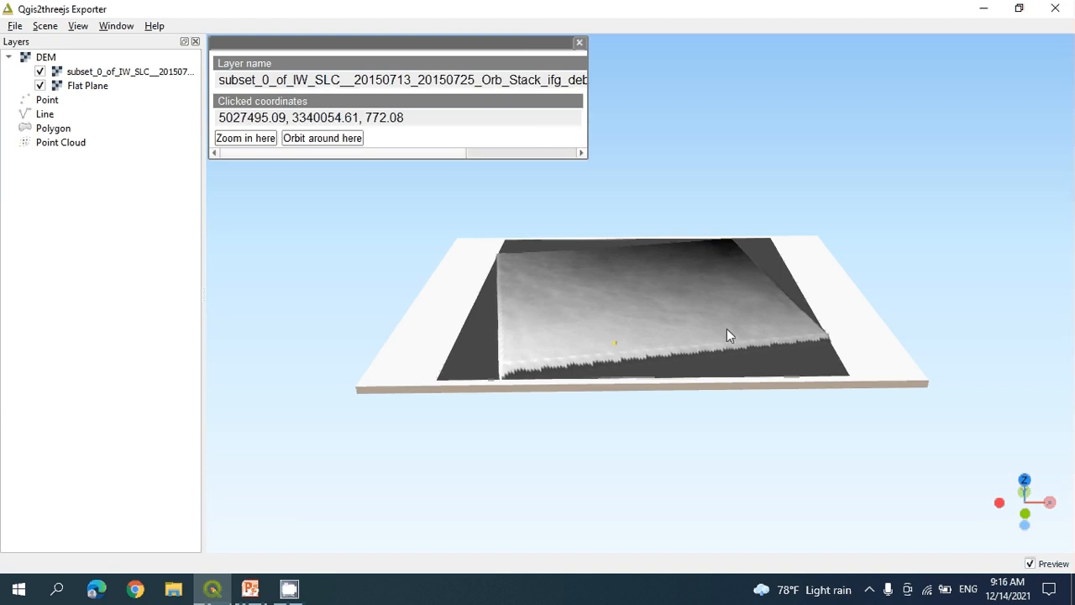
left_click(726, 328)
left_click(778, 325)
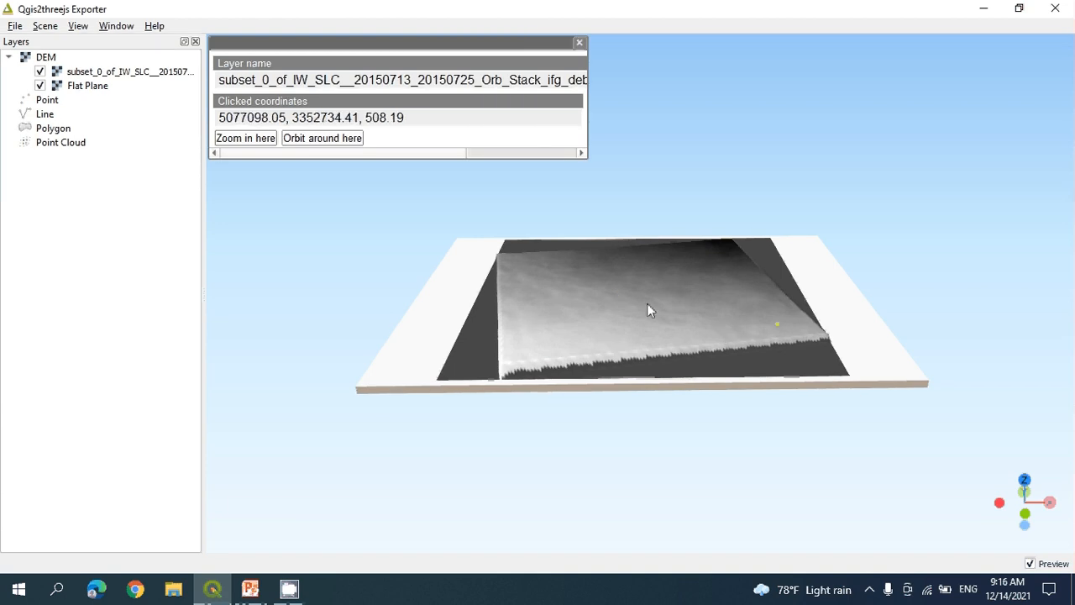
Orbit the scene around a point picked near the DEM's centre and query further surface points from other viewing angles.
left_click(647, 311)
left_click(317, 139)
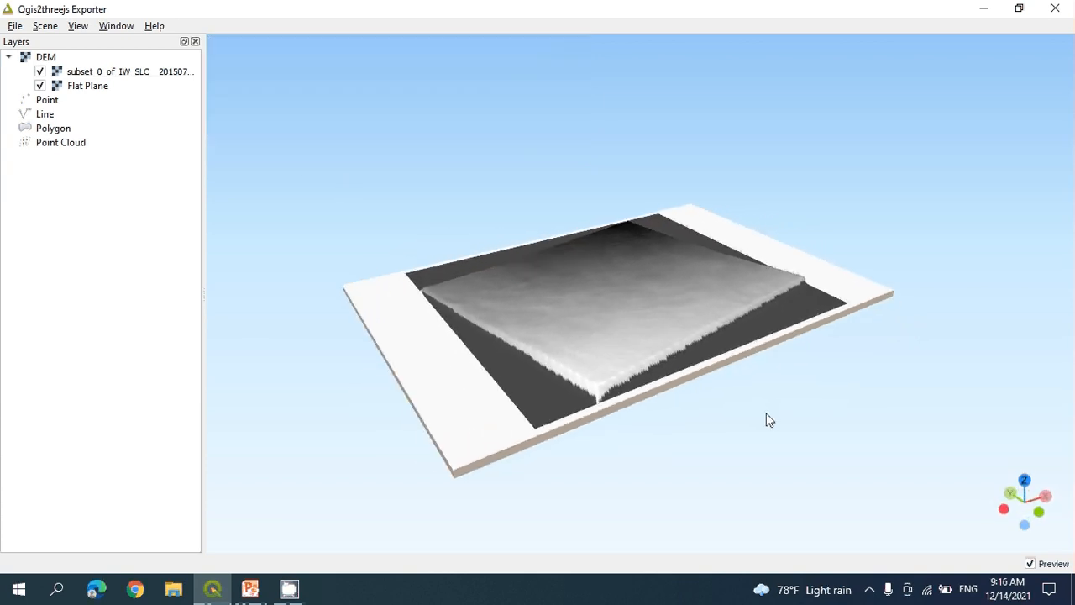
left_click(610, 328)
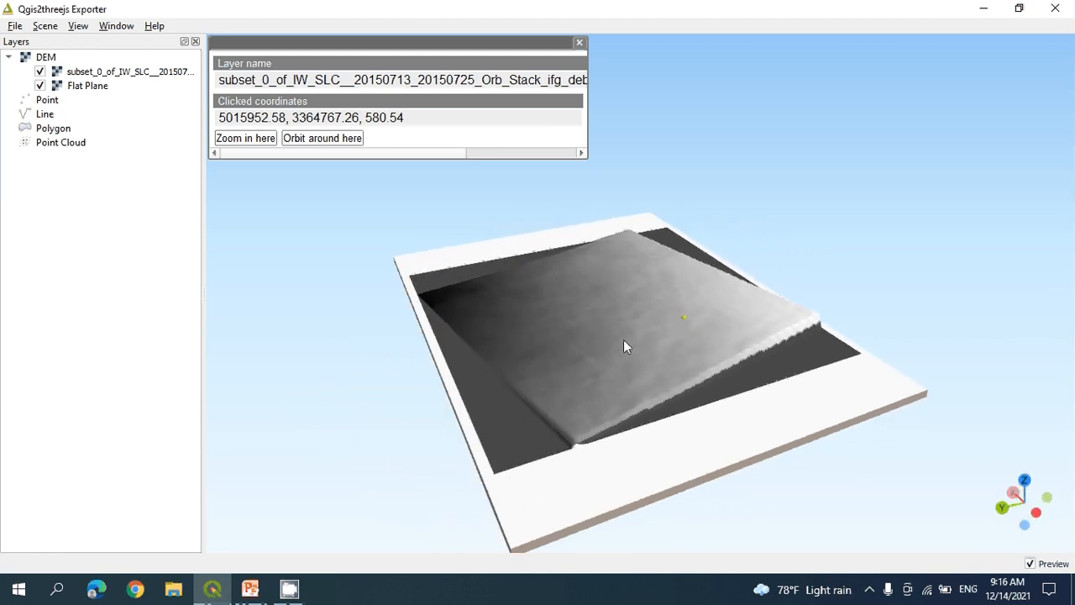
left_click(619, 270)
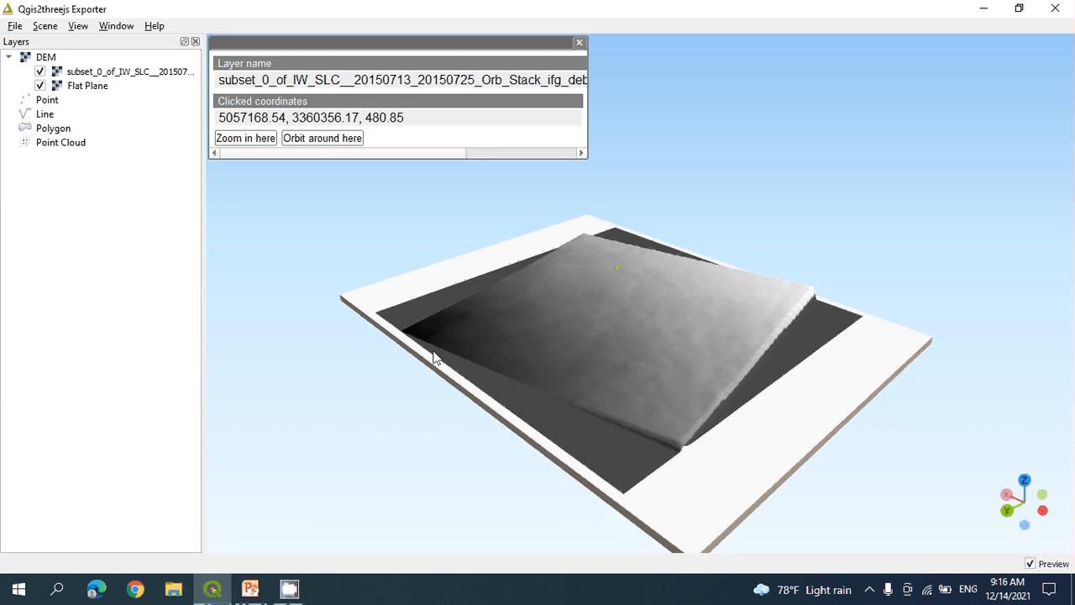
left_click(693, 386)
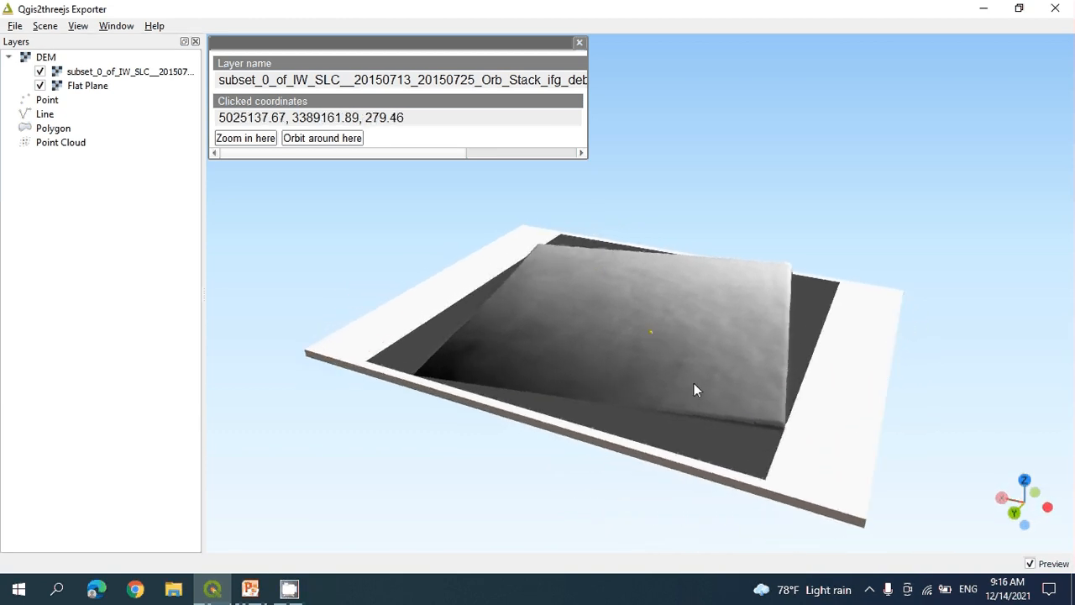
left_click(763, 363)
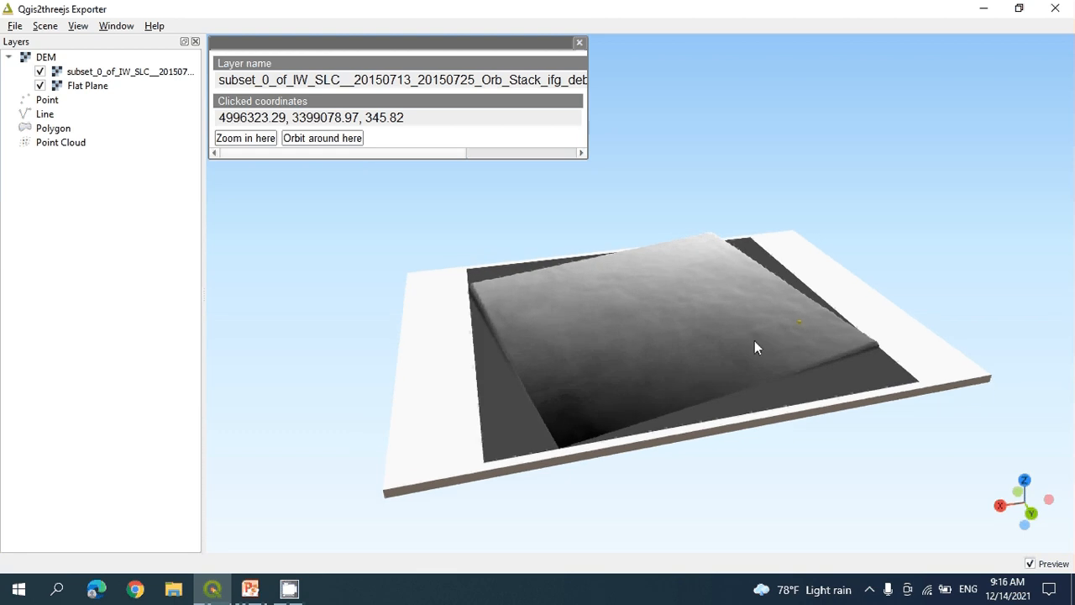
left_click(869, 589)
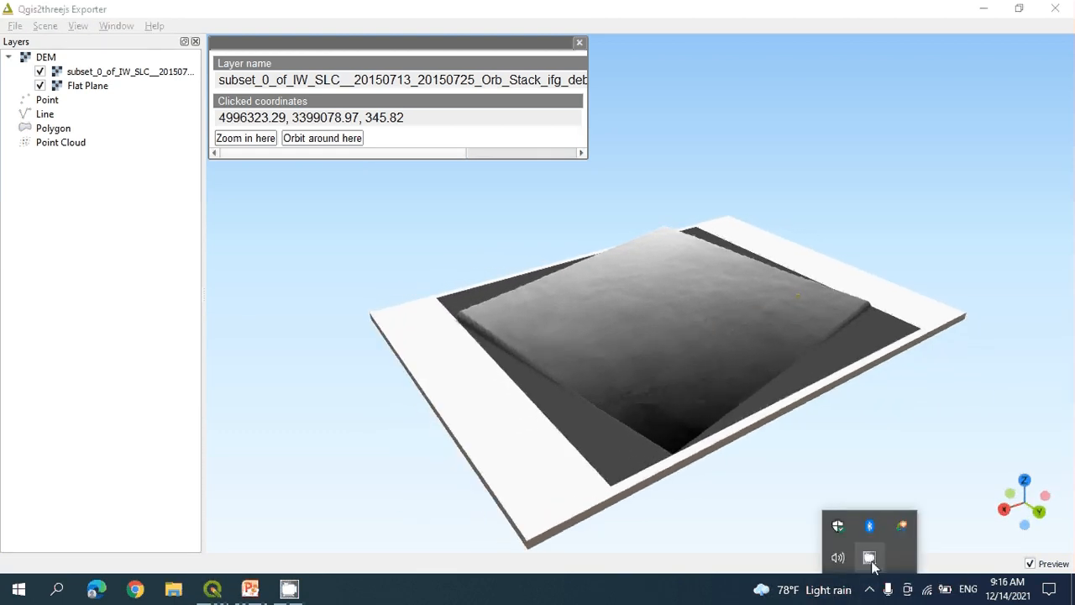
right_click(871, 554)
left_click(912, 504)
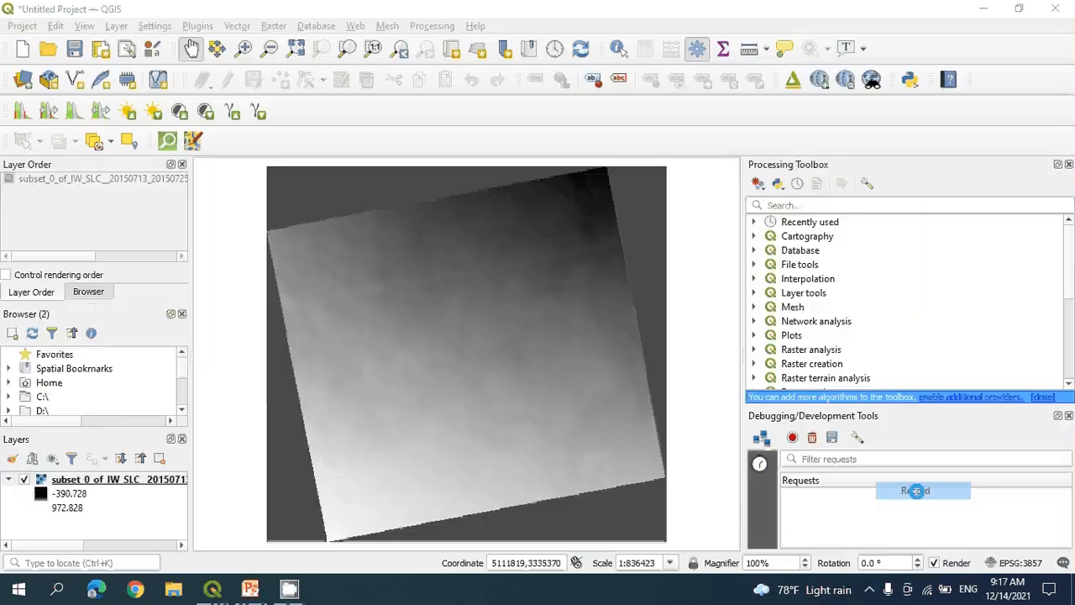
left_click(870, 589)
right_click(871, 559)
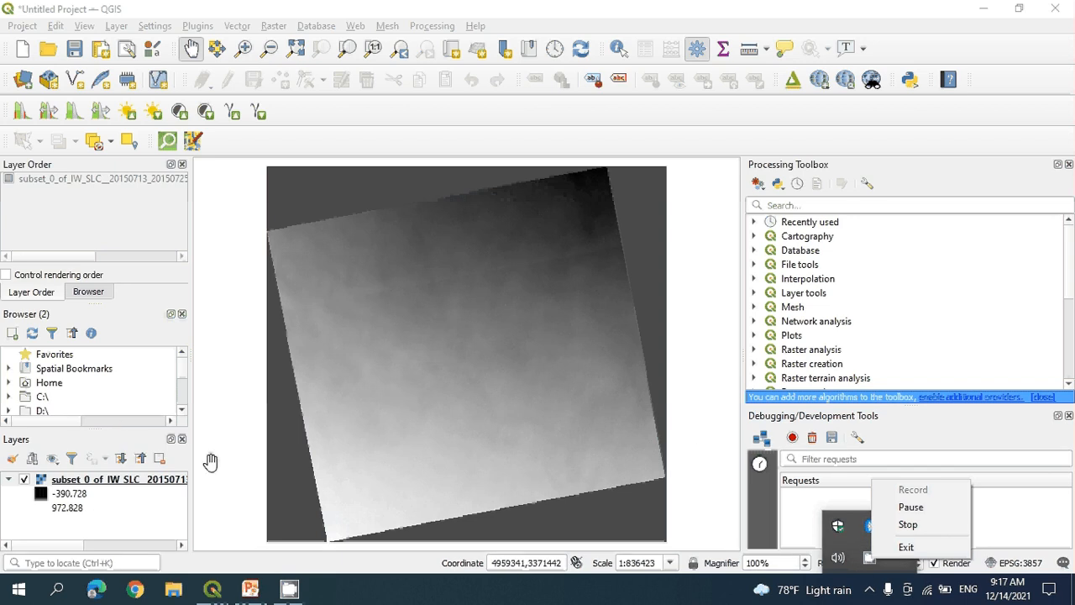
Render the DEM layer in QGIS as Singleband pseudocolor with the Spectral color ramp and apply the symbology.
right_click(130, 482)
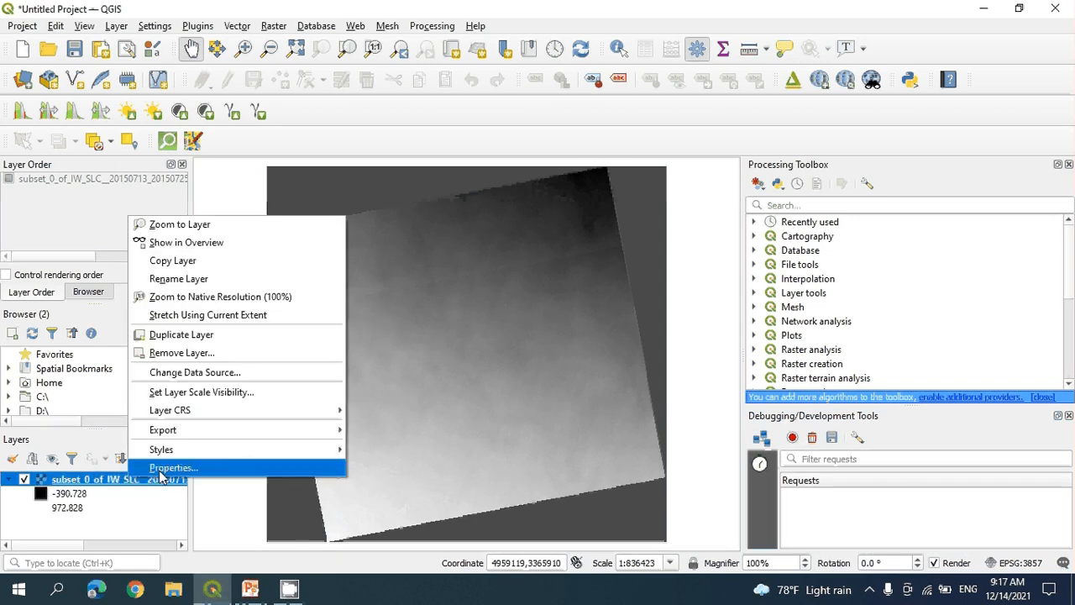
left_click(160, 468)
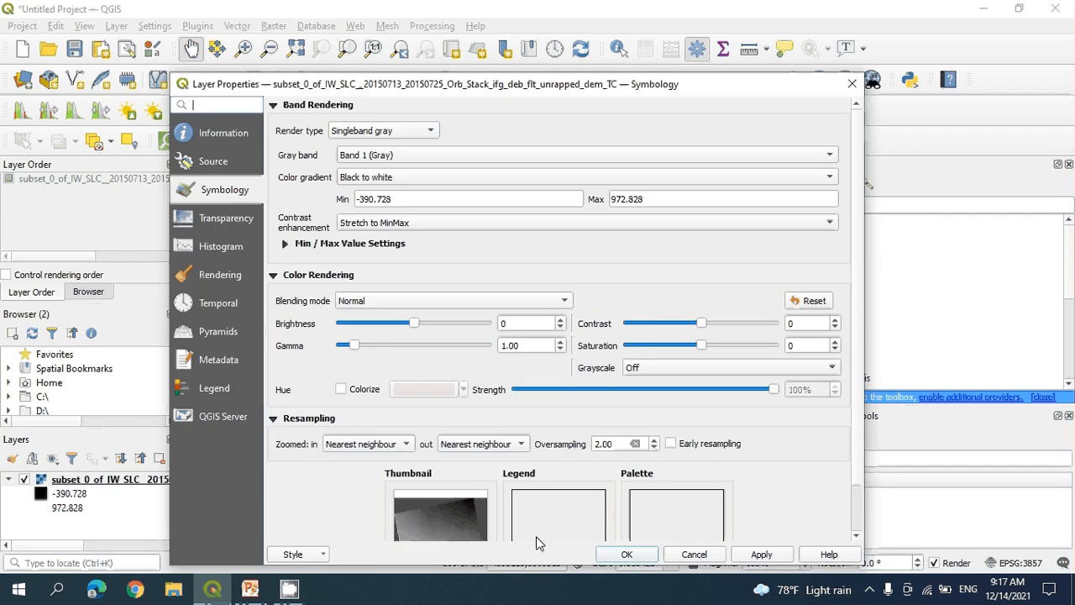
left_click(431, 131)
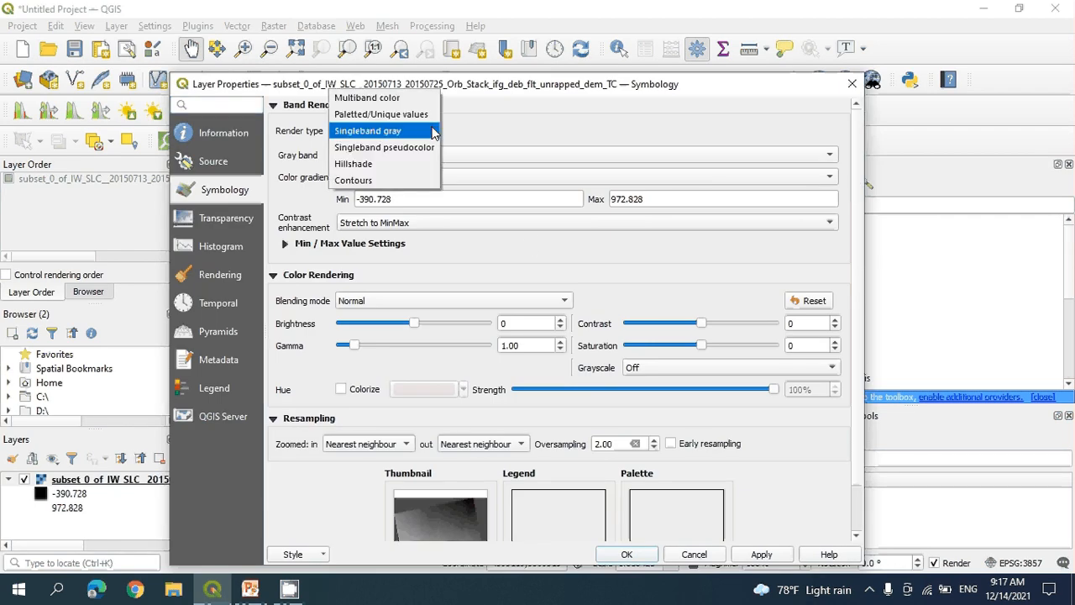
left_click(420, 151)
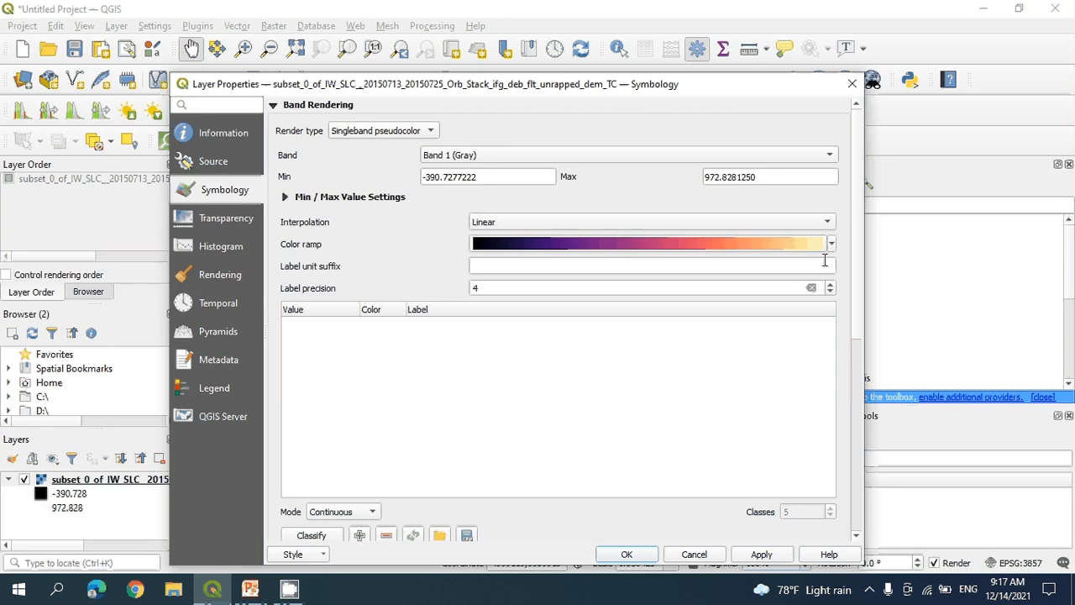
left_click(831, 243)
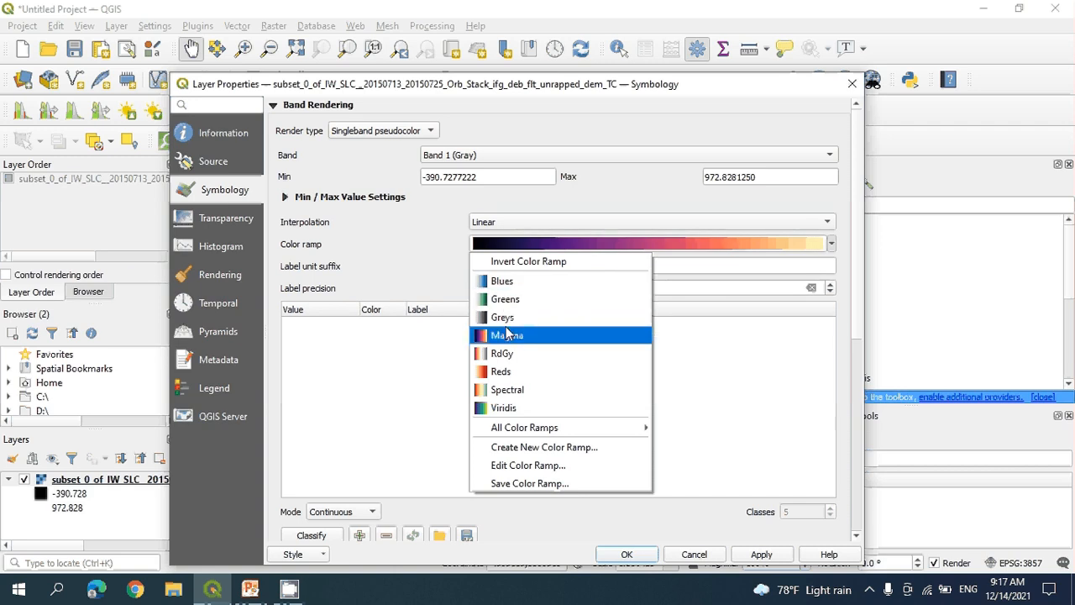
left_click(513, 389)
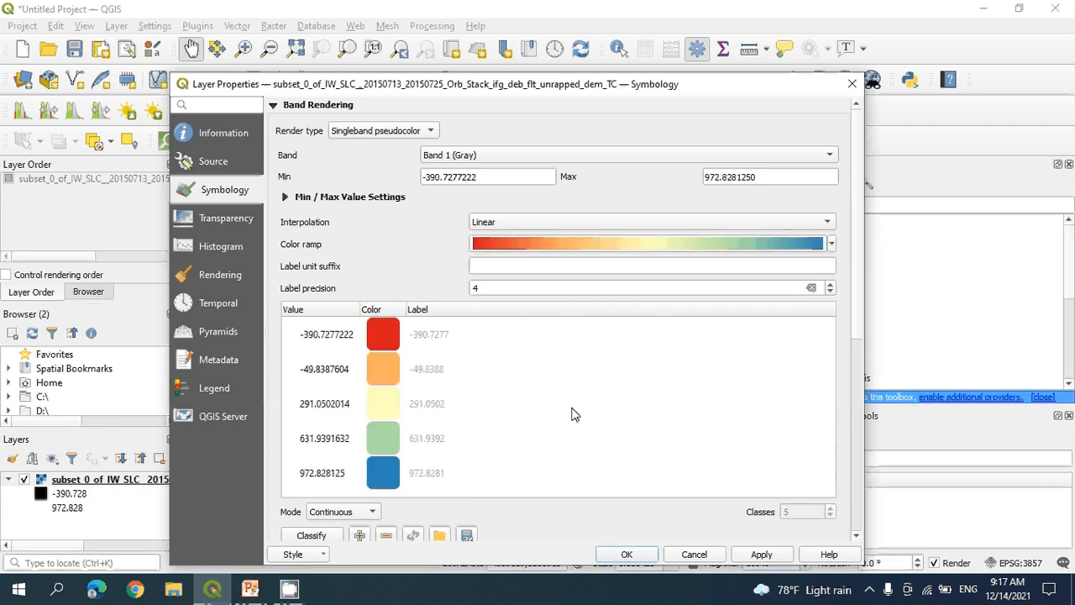
left_click(775, 555)
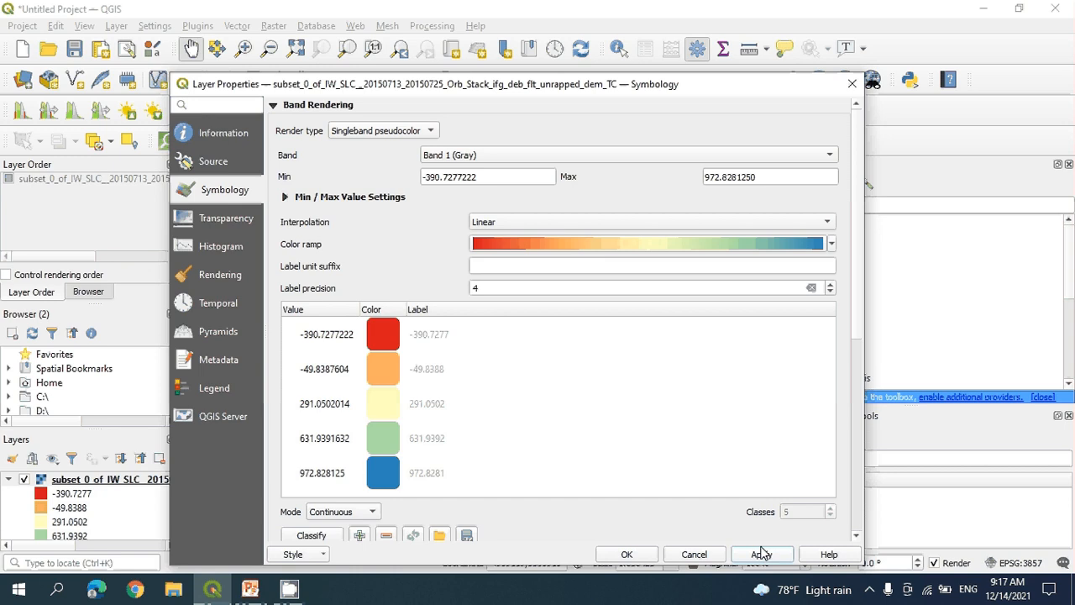
Move the layer properties dialog clear of the map and start a new gradient color ramp for the DEM.
left_click_drag(741, 83, 757, 36)
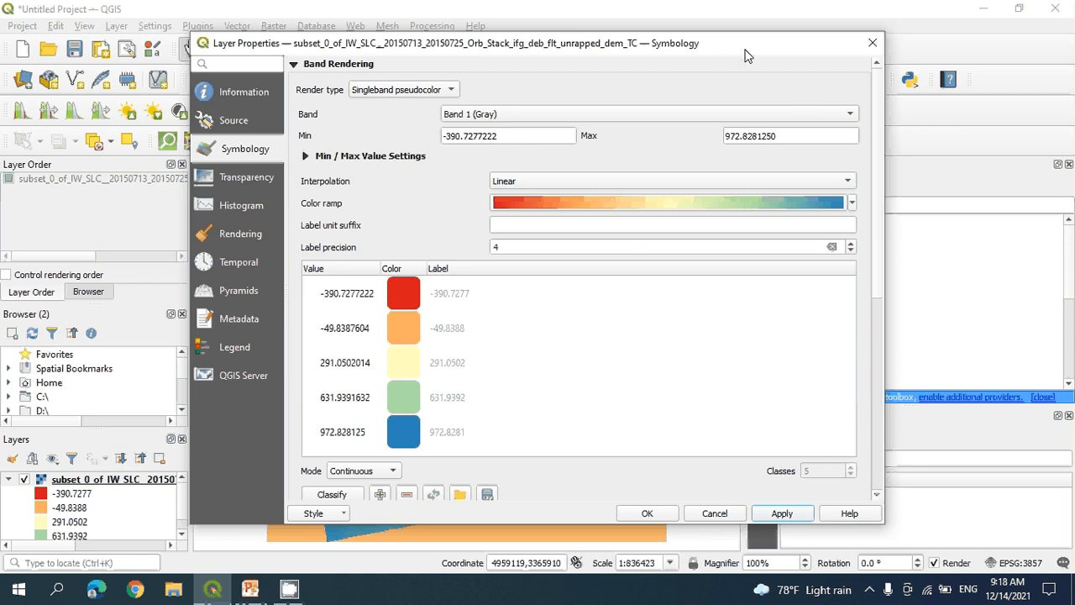
left_click_drag(746, 53, 689, 22)
left_click(829, 173)
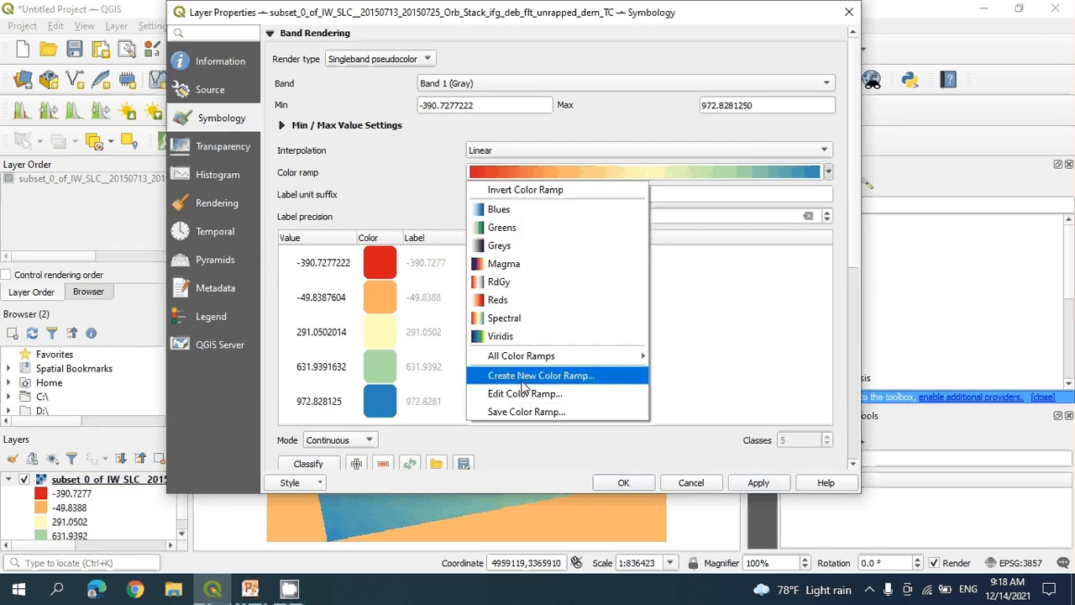
left_click(524, 385)
left_click(485, 281)
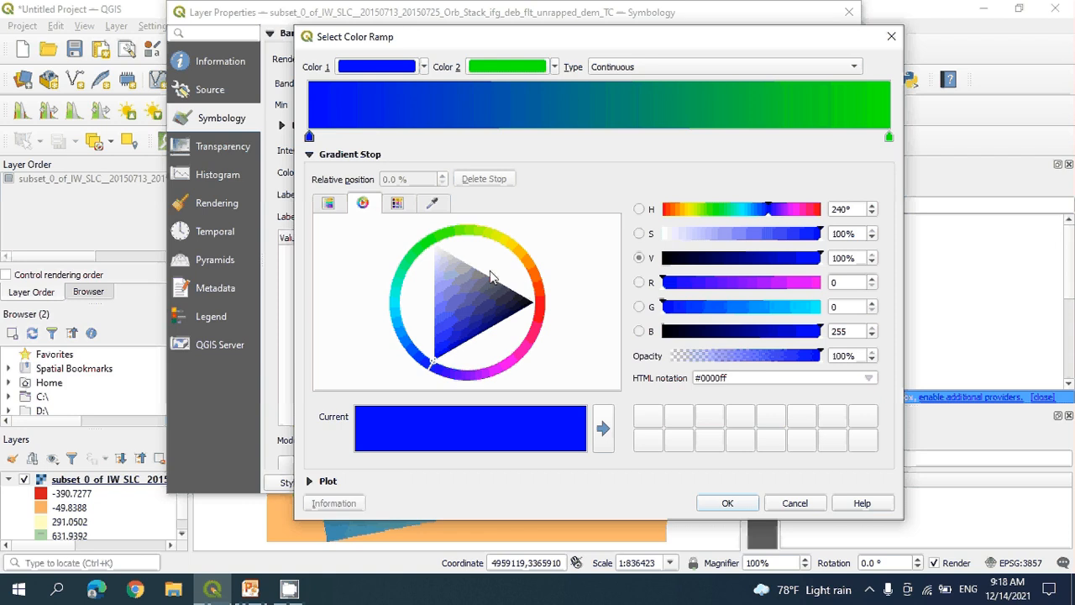
left_click(870, 588)
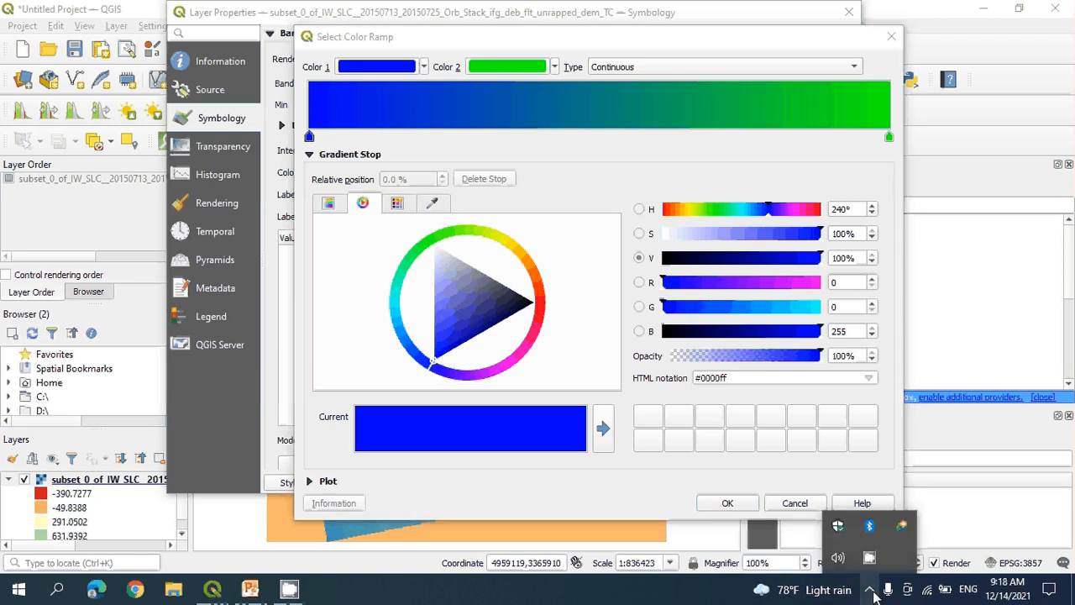
right_click(870, 559)
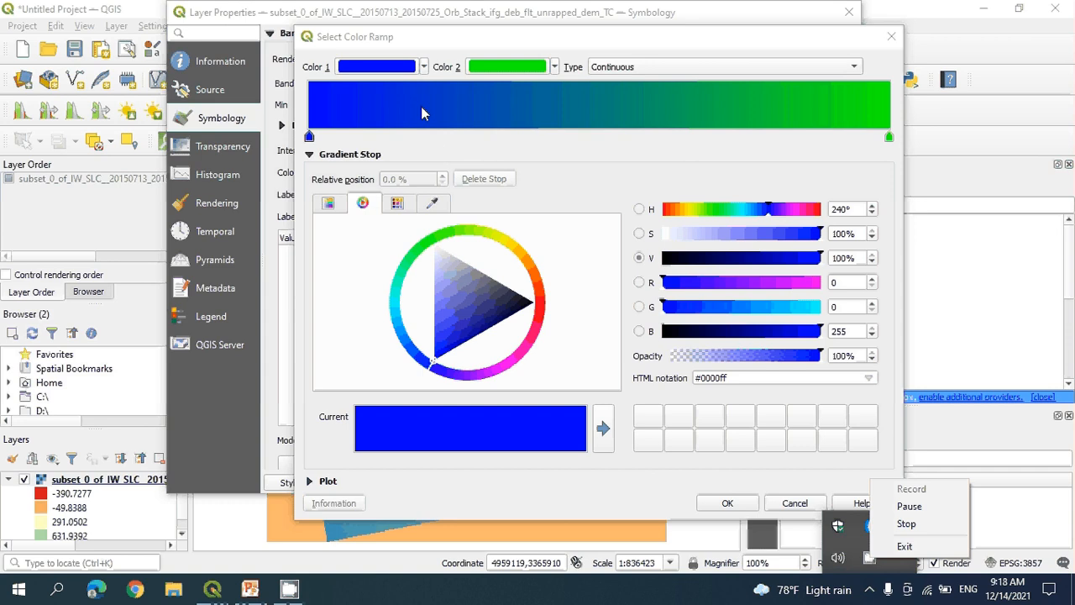
Add gradient stops at 22.0 % in golden yellow #c7a600 and at 63.1 % in medium green #479805.
double_click(437, 136)
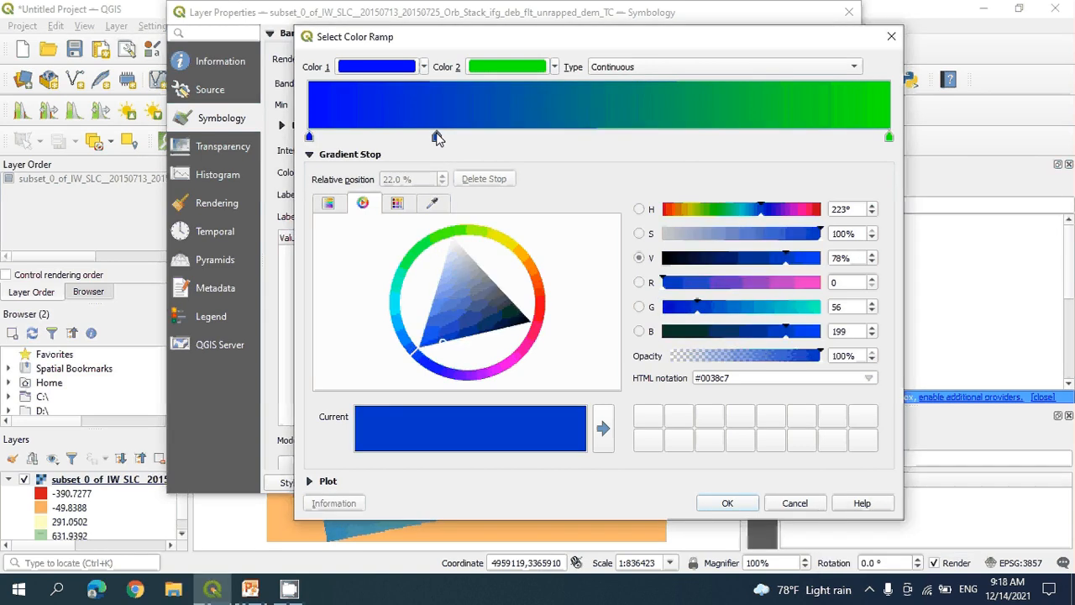
left_click(514, 254)
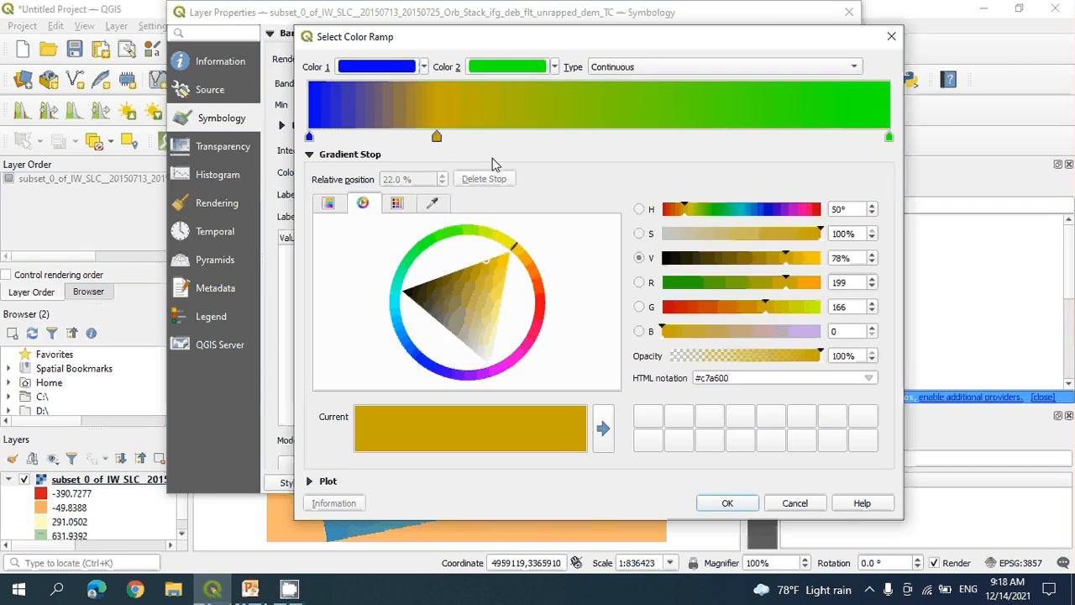
left_click(677, 137)
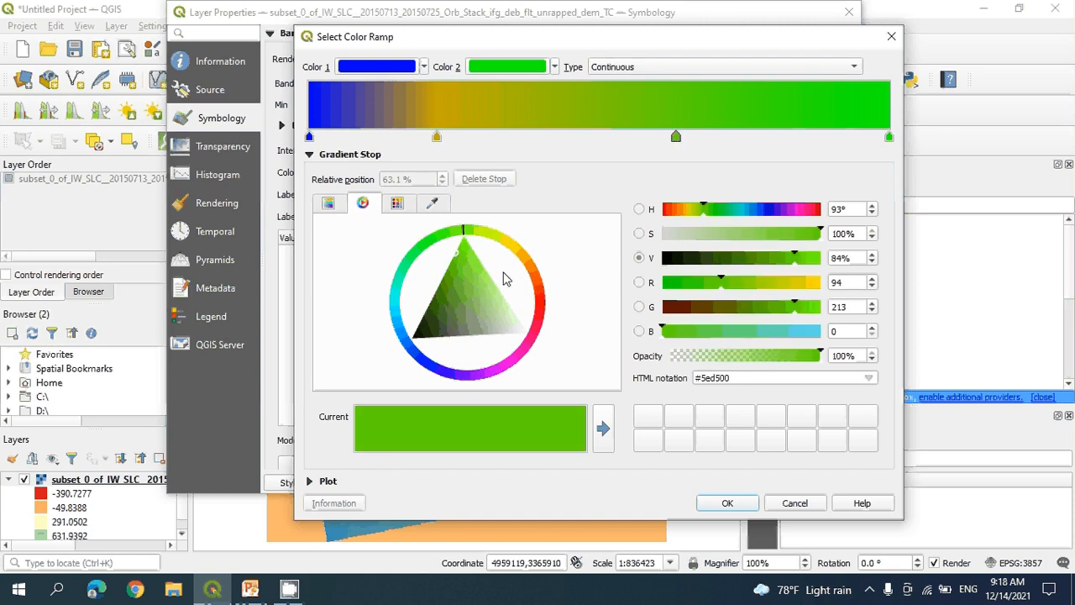
left_click(452, 269)
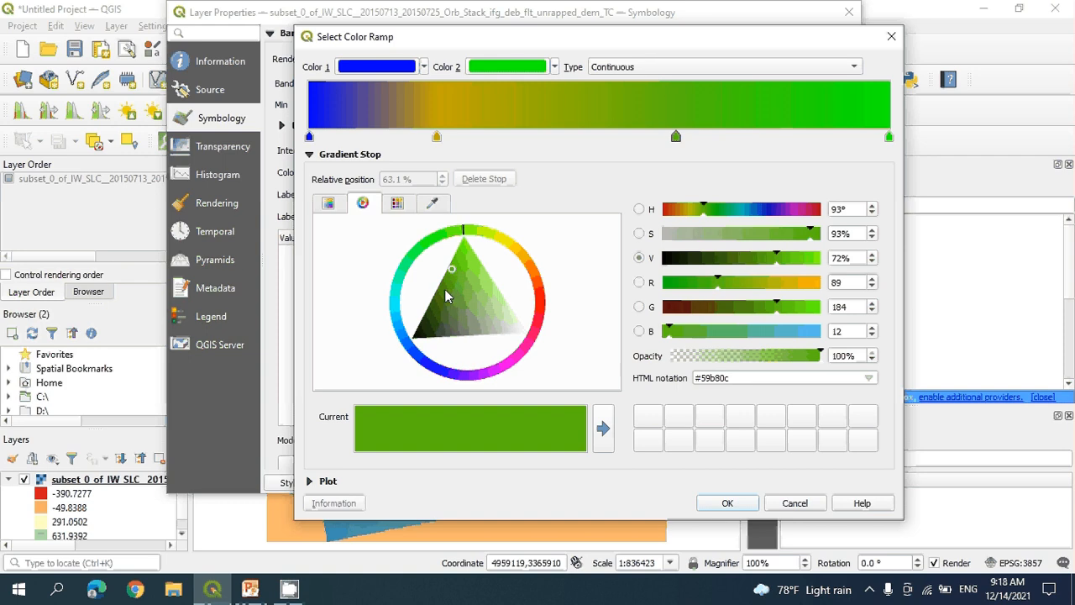
left_click(446, 286)
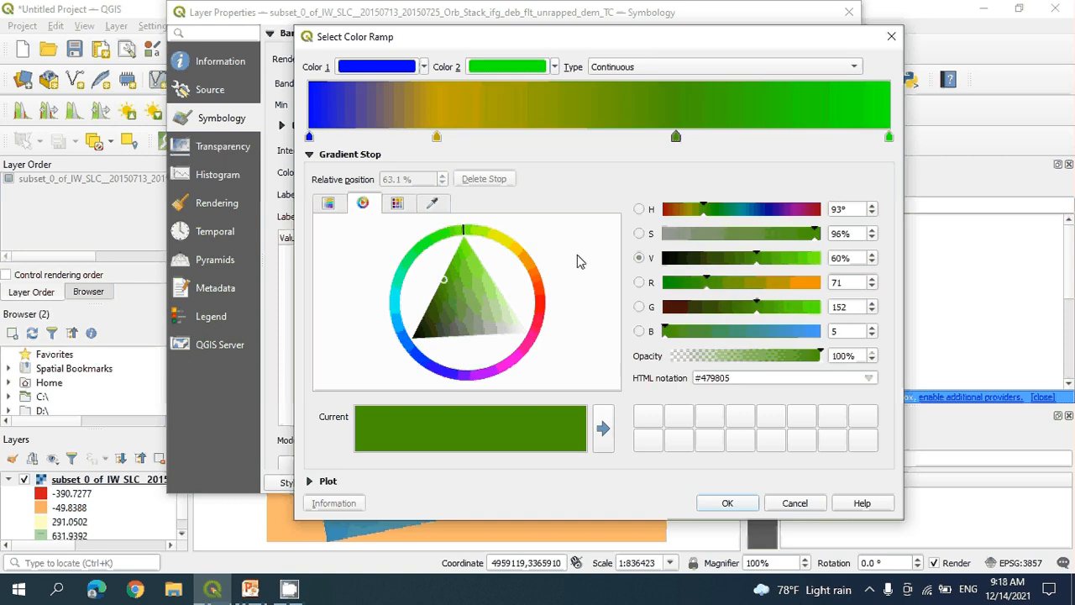
Set the gradient's end color at 100 % to dark green #056205 and accept the color ramp.
left_click(889, 136)
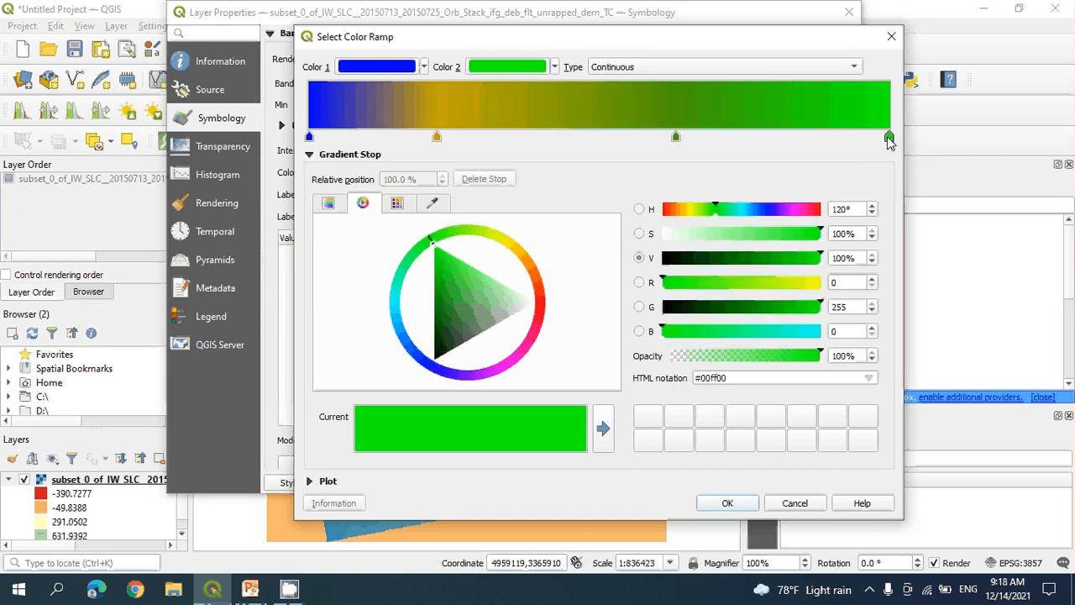
left_click(437, 329)
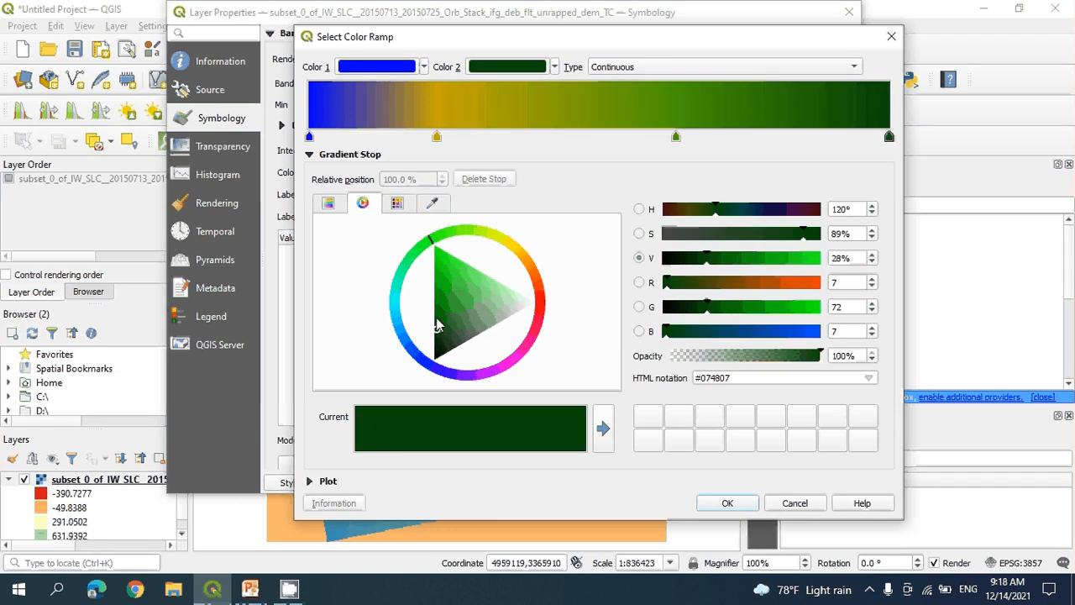
left_click(440, 318)
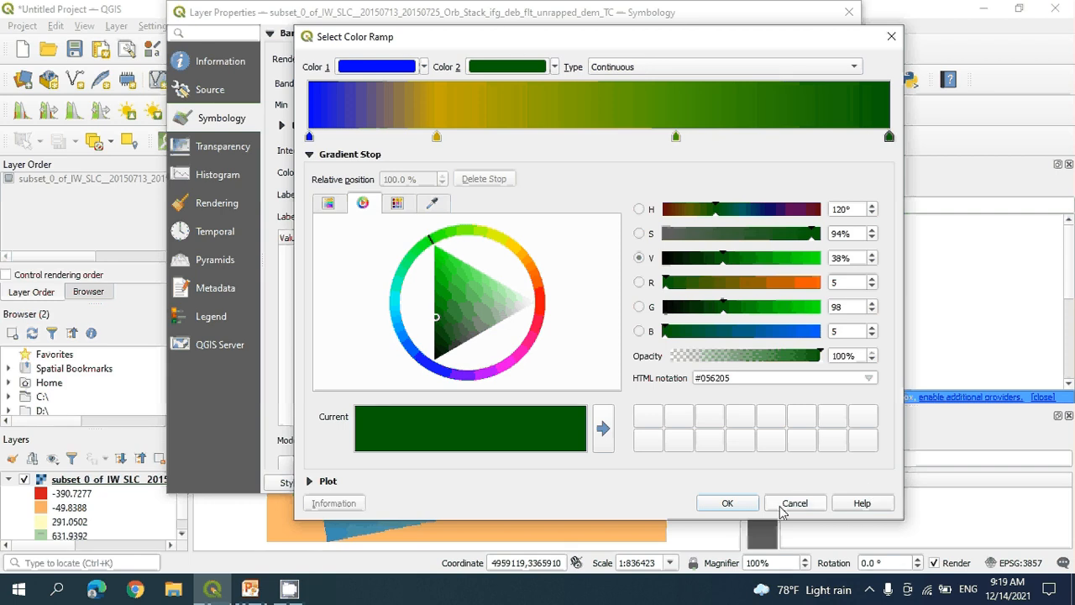
left_click(727, 504)
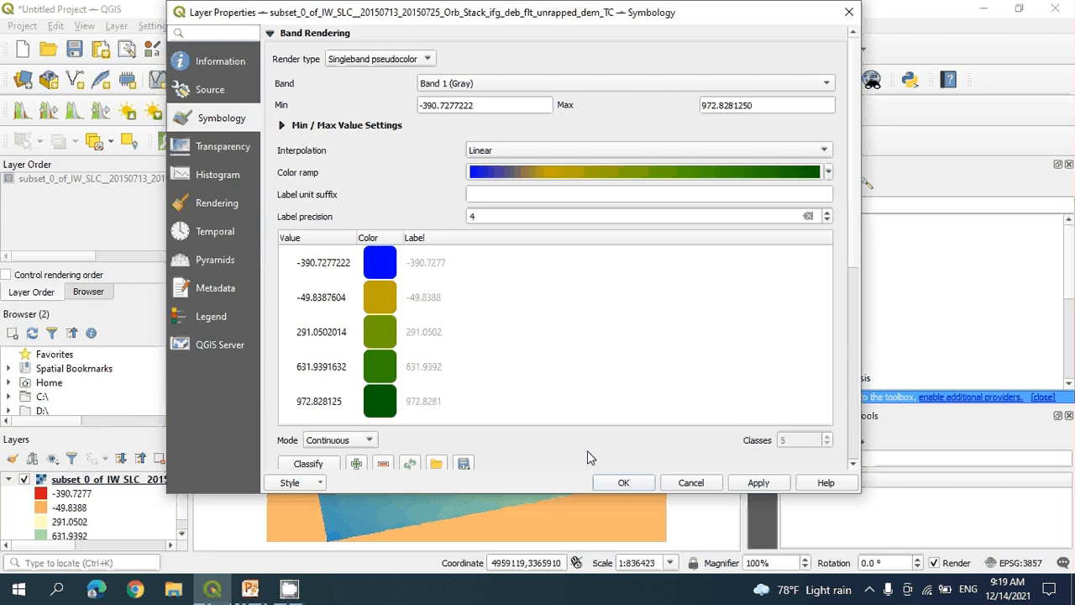
Classify the DEM color ramp in Quantile mode with 10 classes and apply it to the layer.
left_click(369, 441)
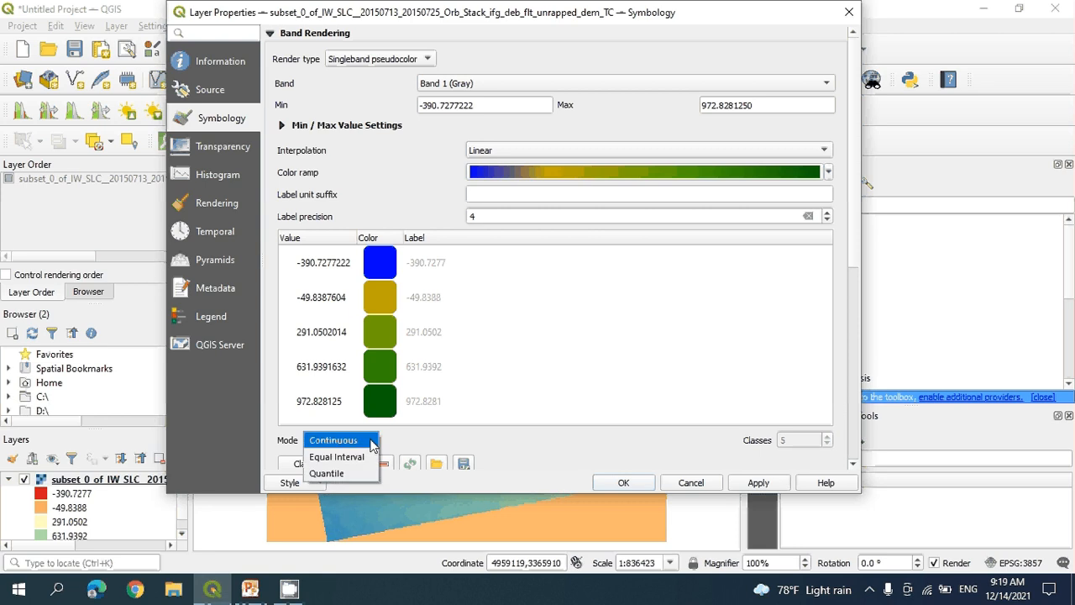
left_click(345, 475)
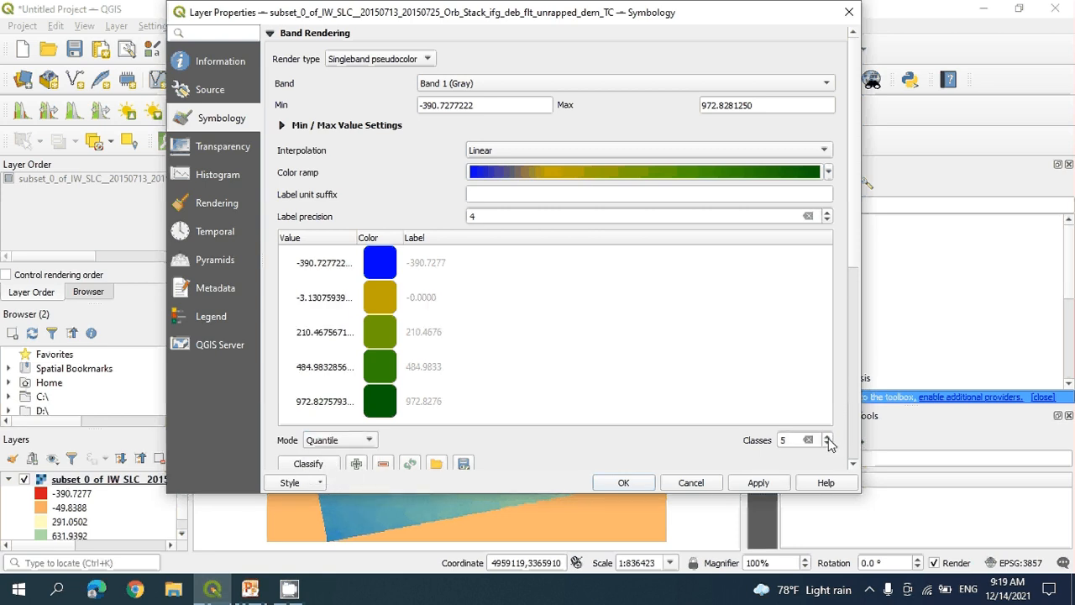
left_click(827, 438)
left_click(828, 440)
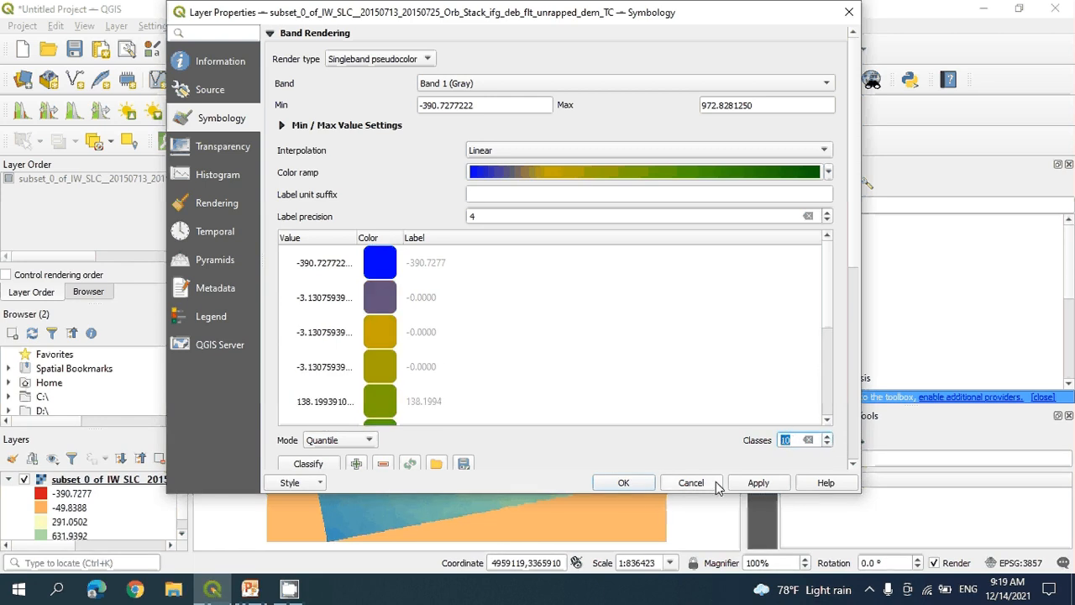
left_click(758, 484)
left_click(622, 483)
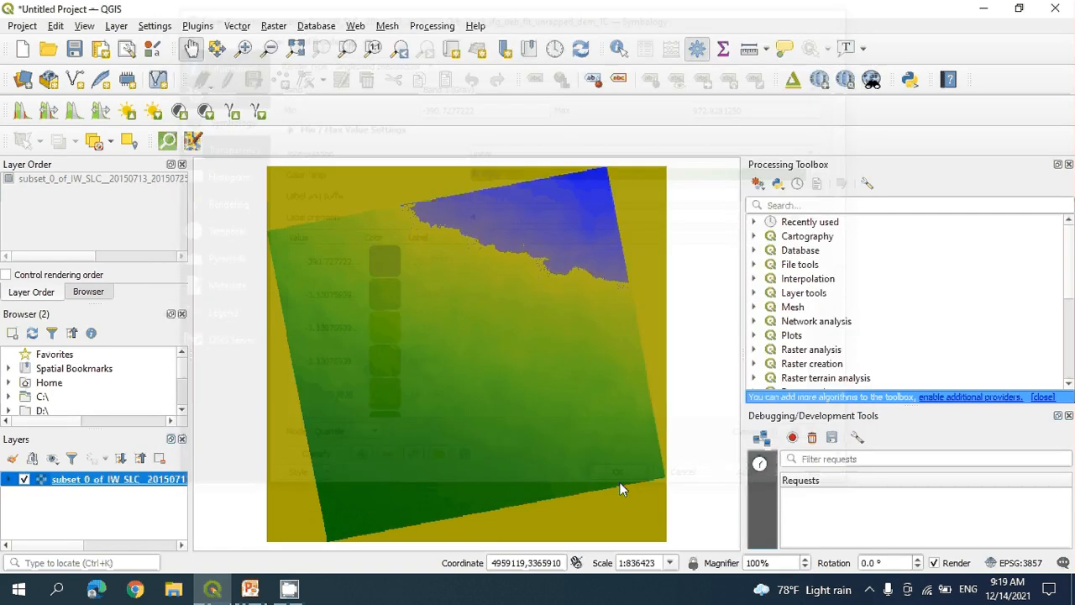
mouse_move(514, 400)
left_mouse_down()
mouse_move(532, 308)
mouse_move(532, 403)
mouse_move(522, 411)
left_mouse_up()
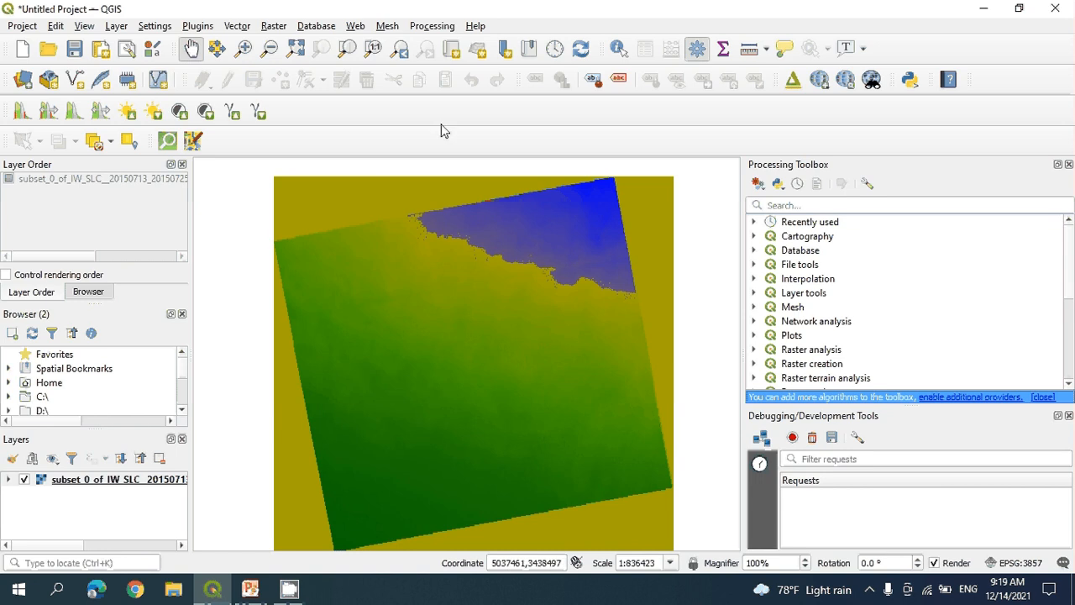
Change the DEM layer's color ramp to Magma and apply the symbology.
right_click(136, 480)
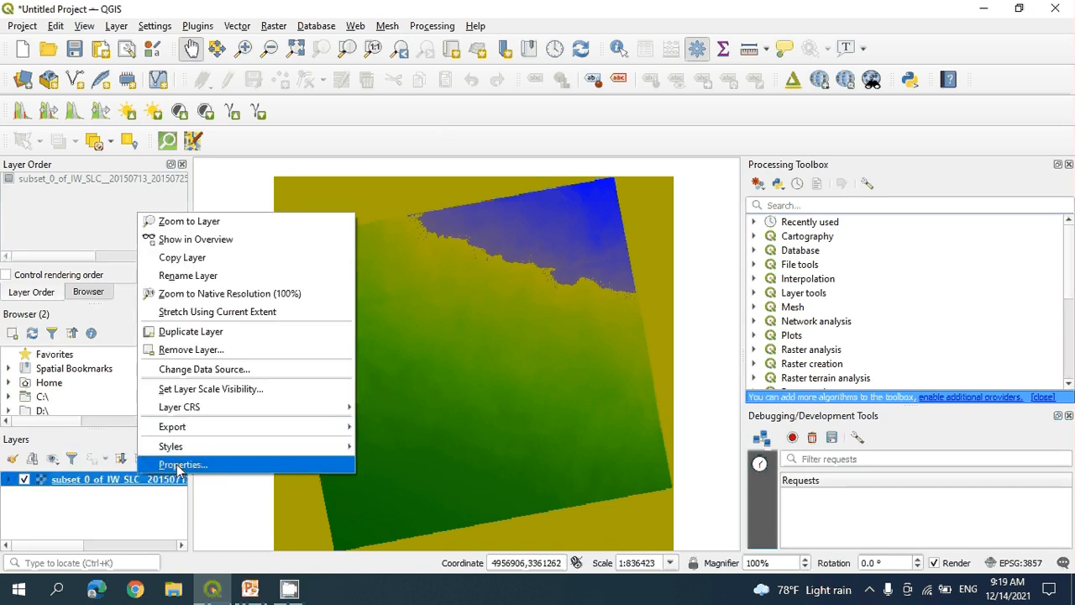
left_click(180, 466)
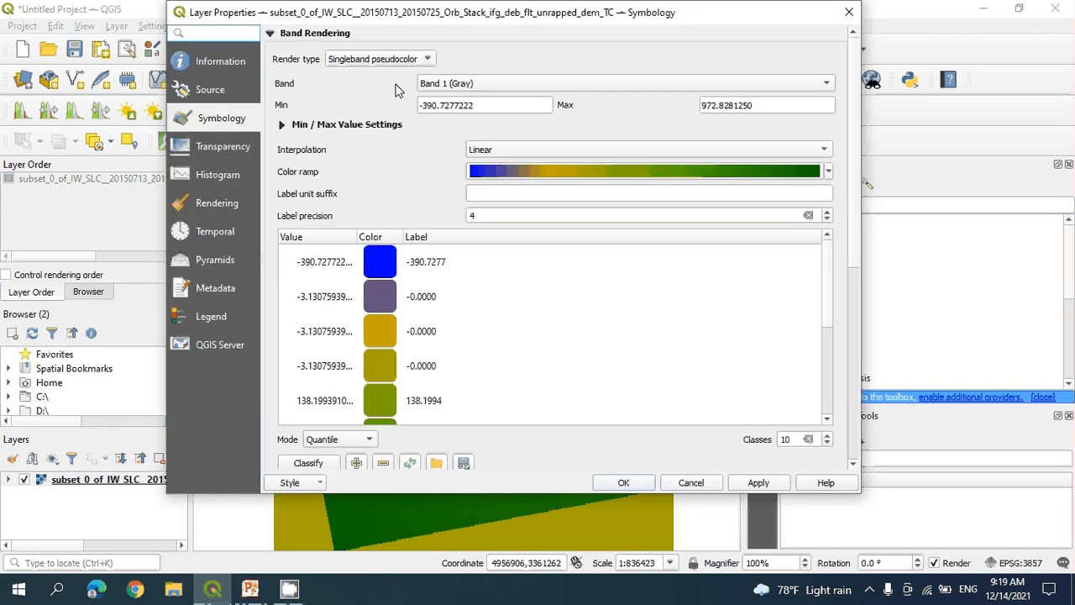
left_click(828, 171)
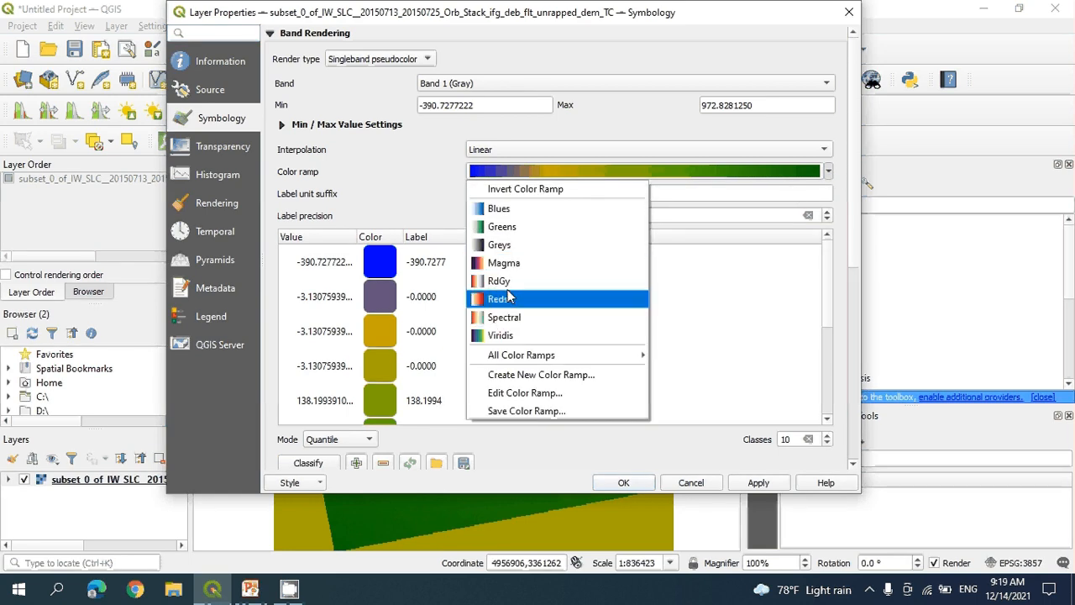
left_click(506, 267)
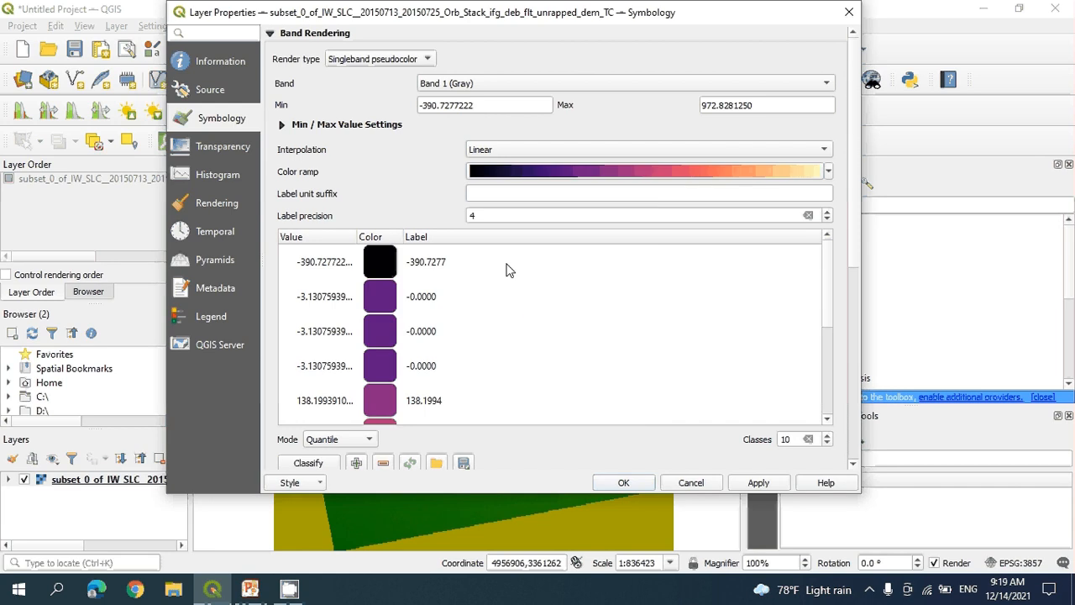
left_click(759, 483)
left_click(623, 483)
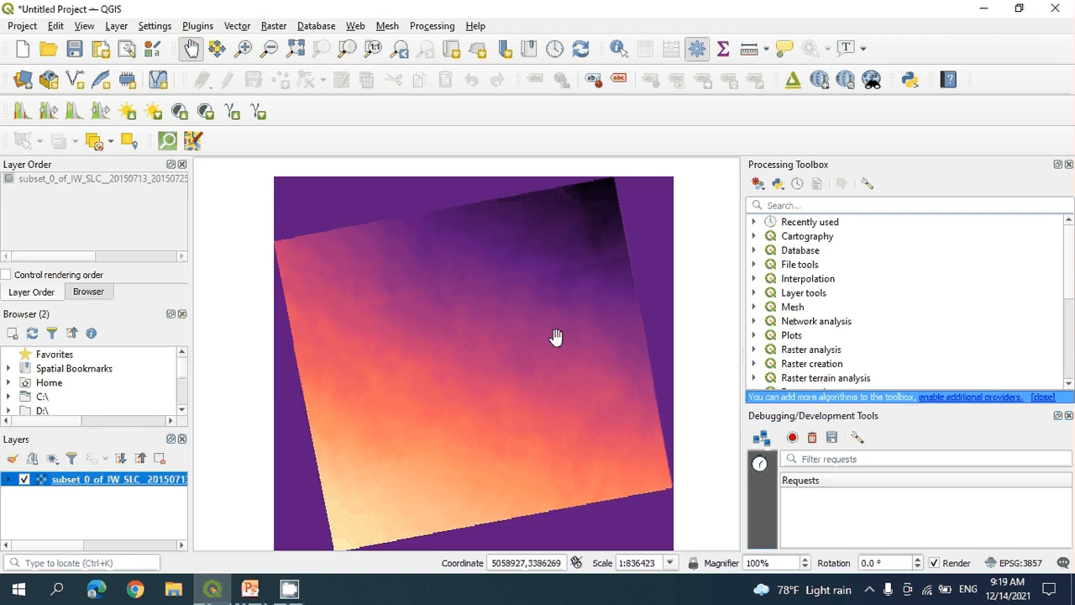
Render the DEM layer as Hillshade with the default altitude and azimuth and apply the symbology.
right_click(165, 479)
left_click(172, 469)
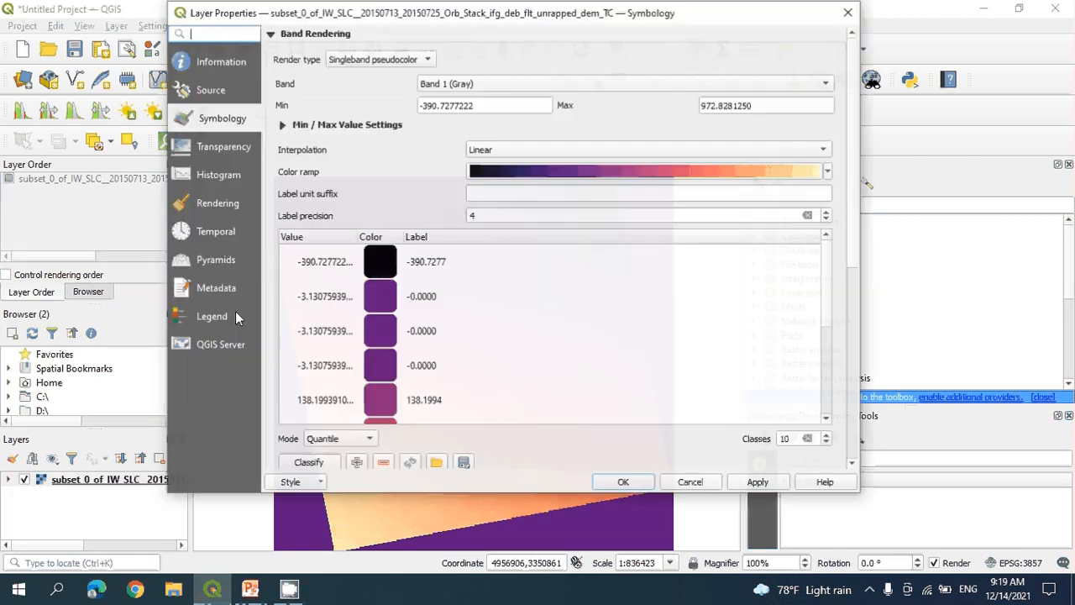
left_click(374, 59)
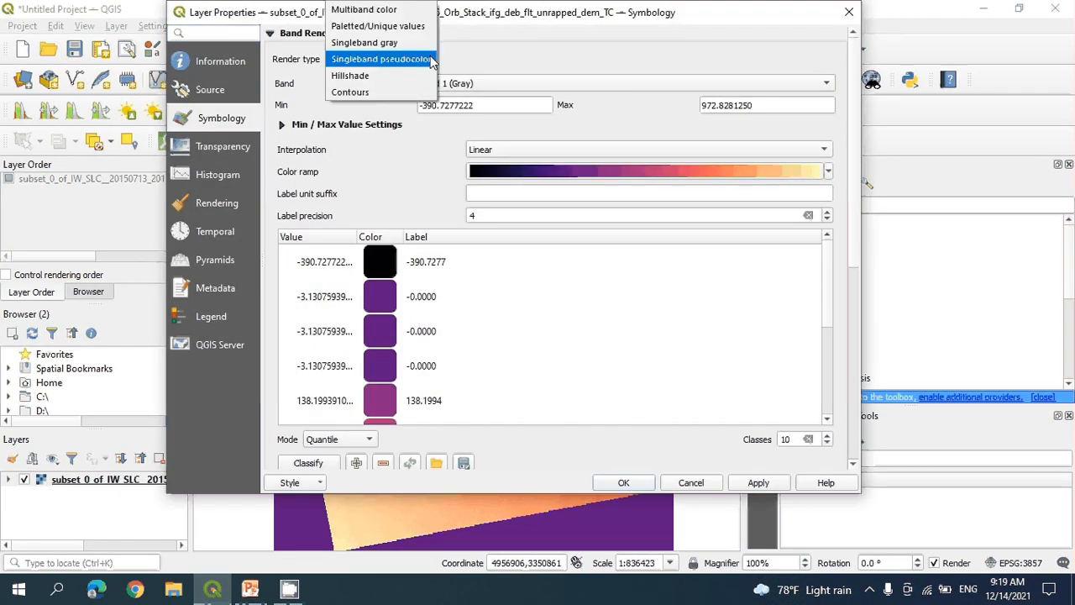
left_click(375, 76)
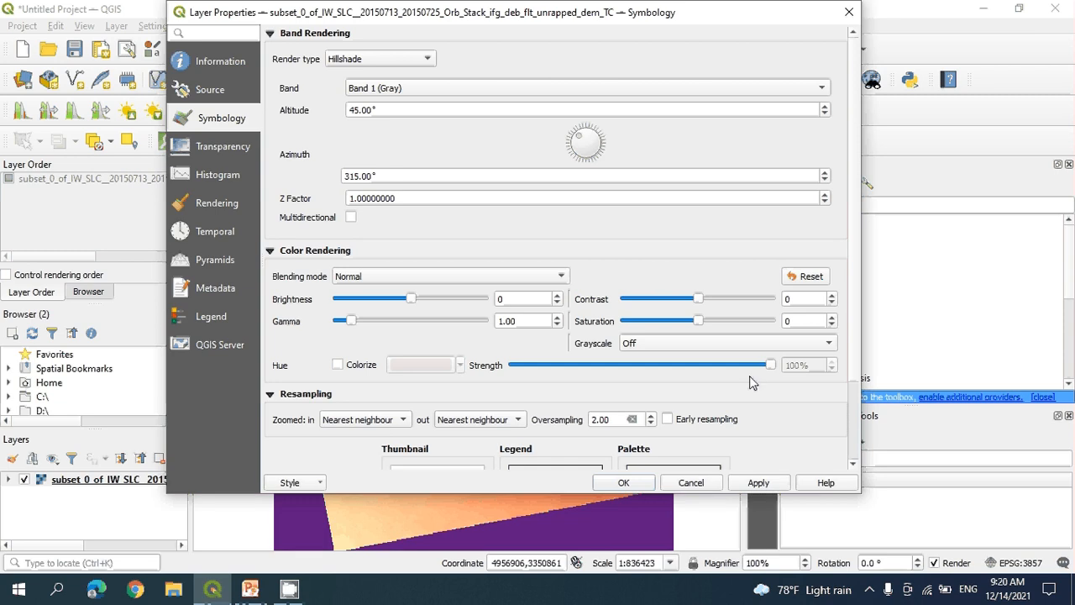
left_click(854, 466)
left_click(853, 467)
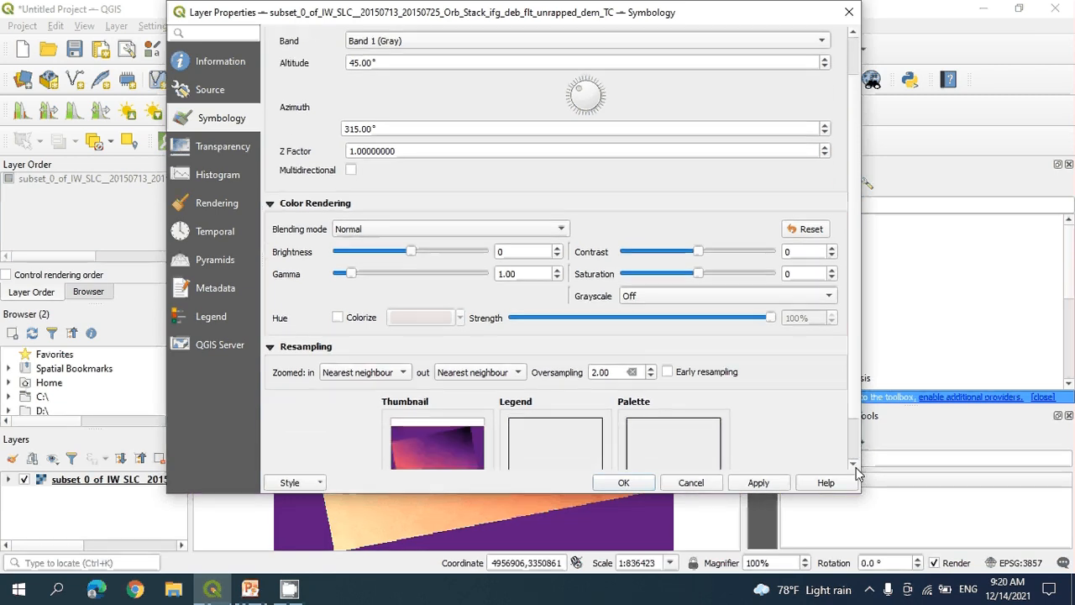
left_click(853, 467)
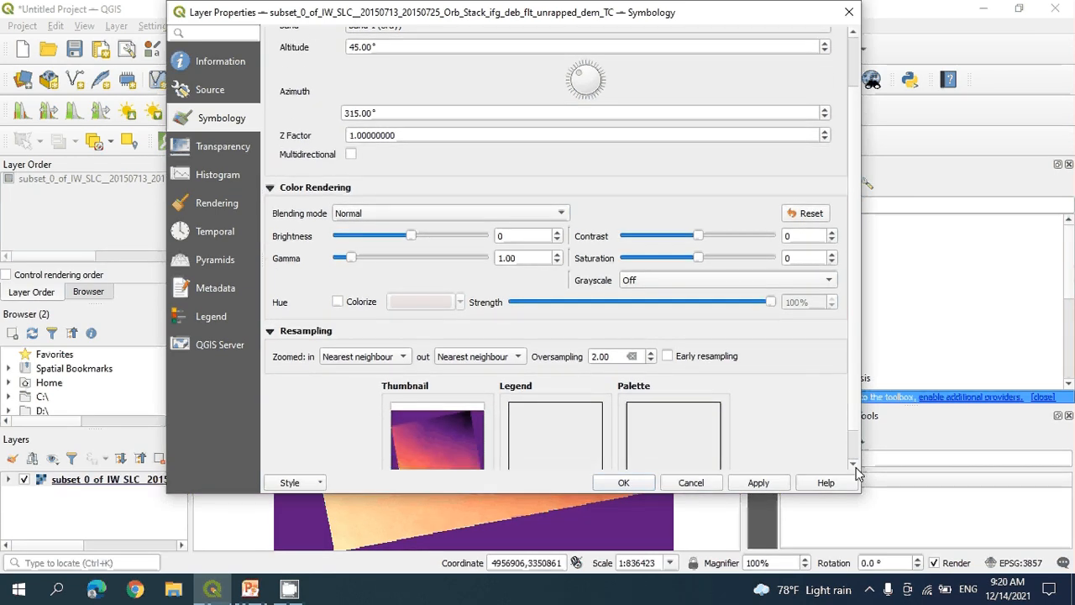
left_click(759, 483)
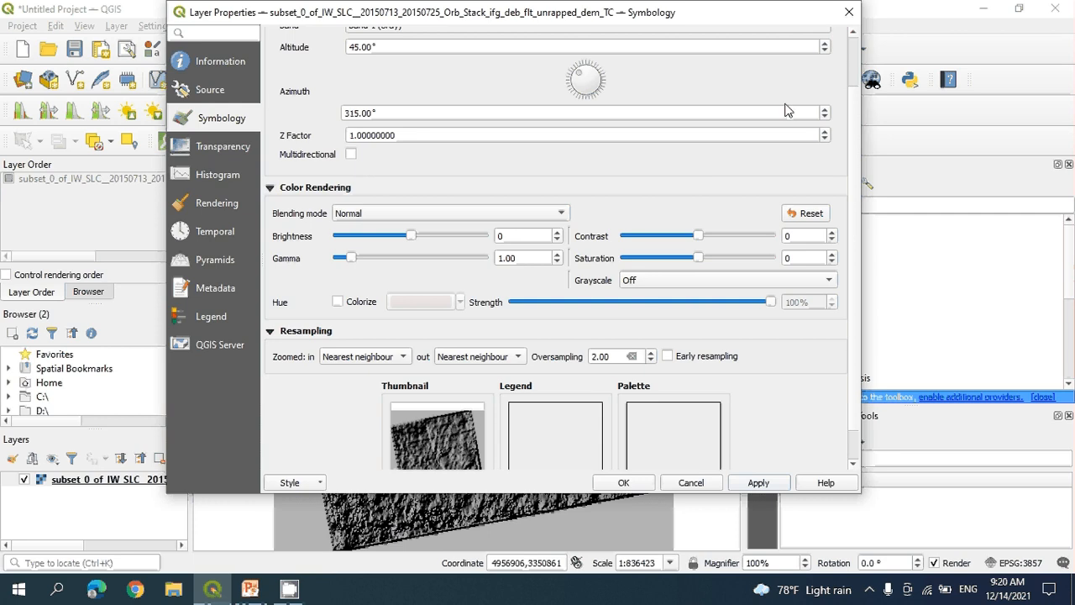
left_click(625, 483)
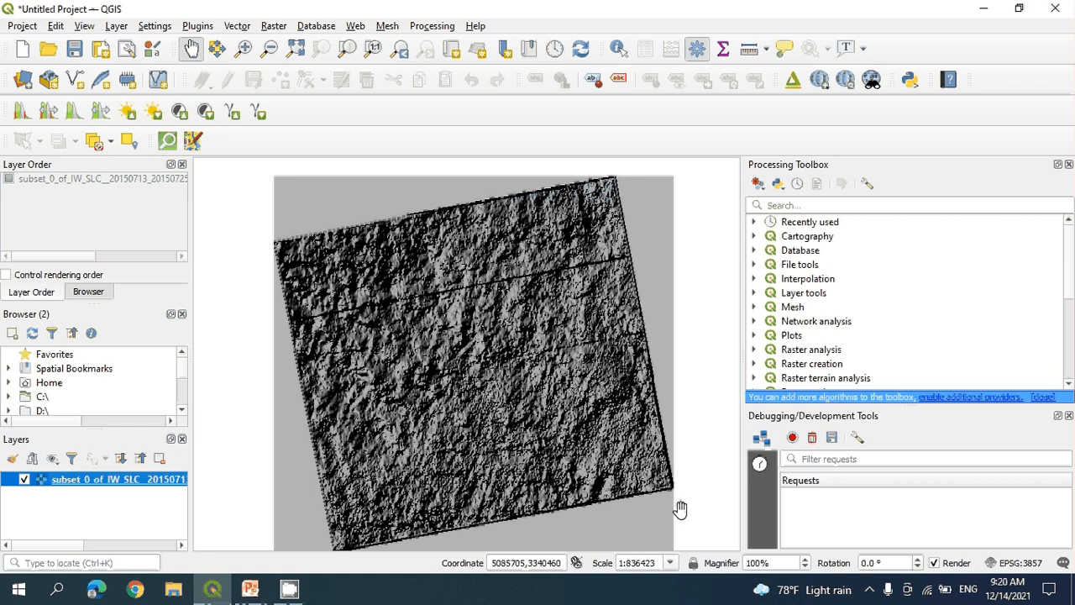
Set the project coordinate reference system to WGS 84 / Pseudo-Mercator (EPSG:3857).
left_click(1017, 563)
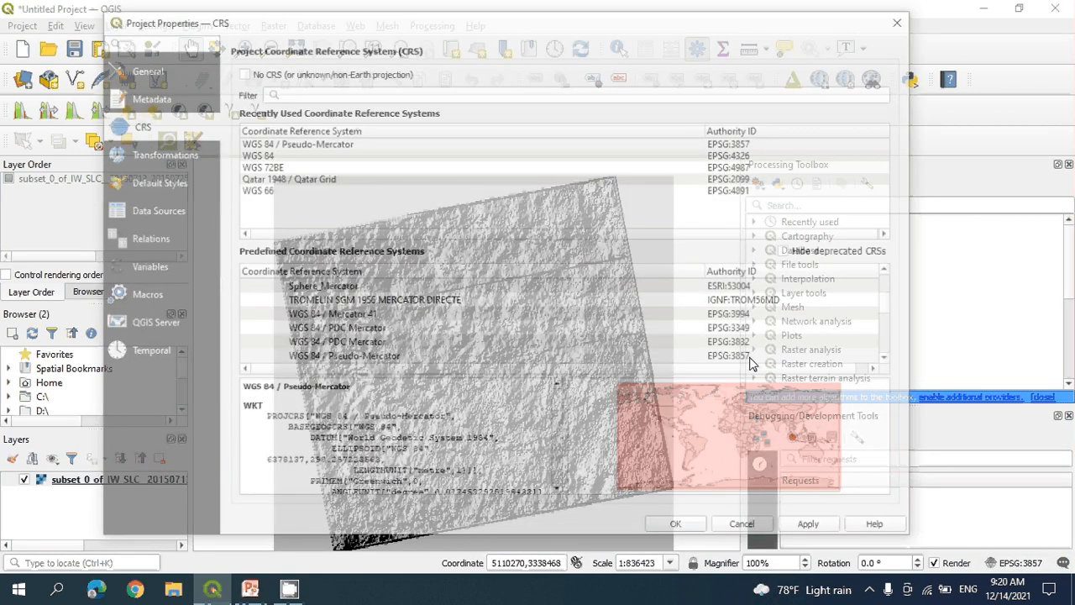
left_click(317, 145)
left_click(836, 529)
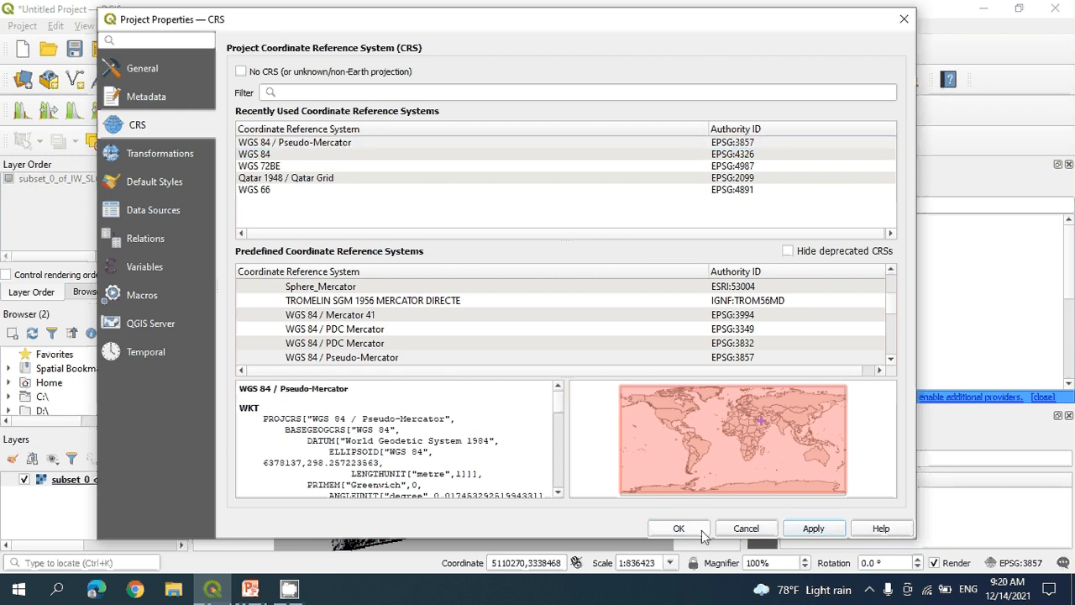
left_click(664, 530)
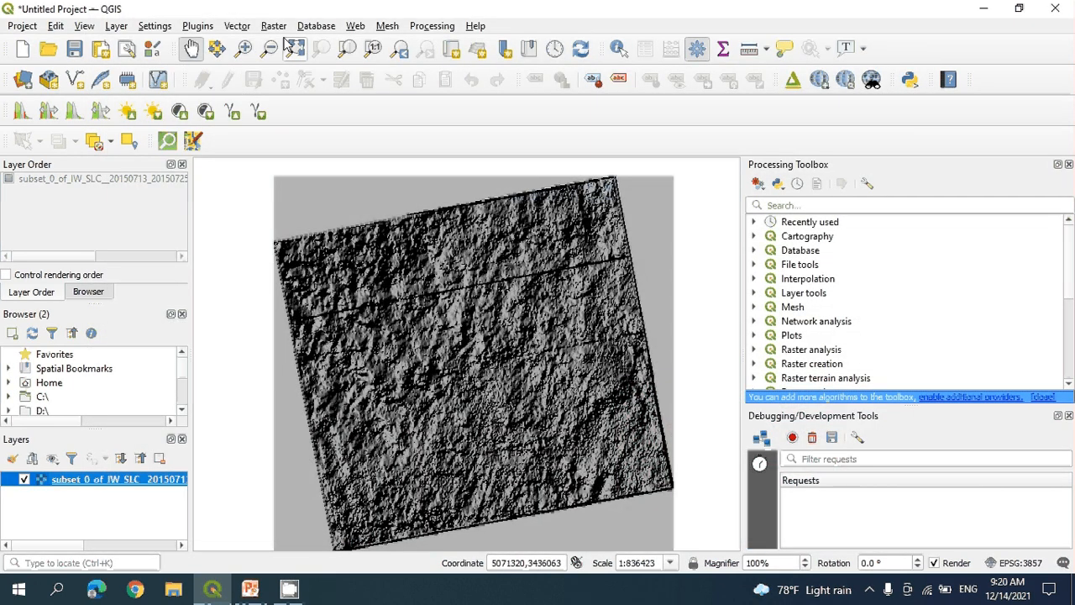
Open the hillshaded DEM in the Qgis2threejs Exporter and view the 3D model from several angles.
left_click(356, 27)
mouse_move(495, 63)
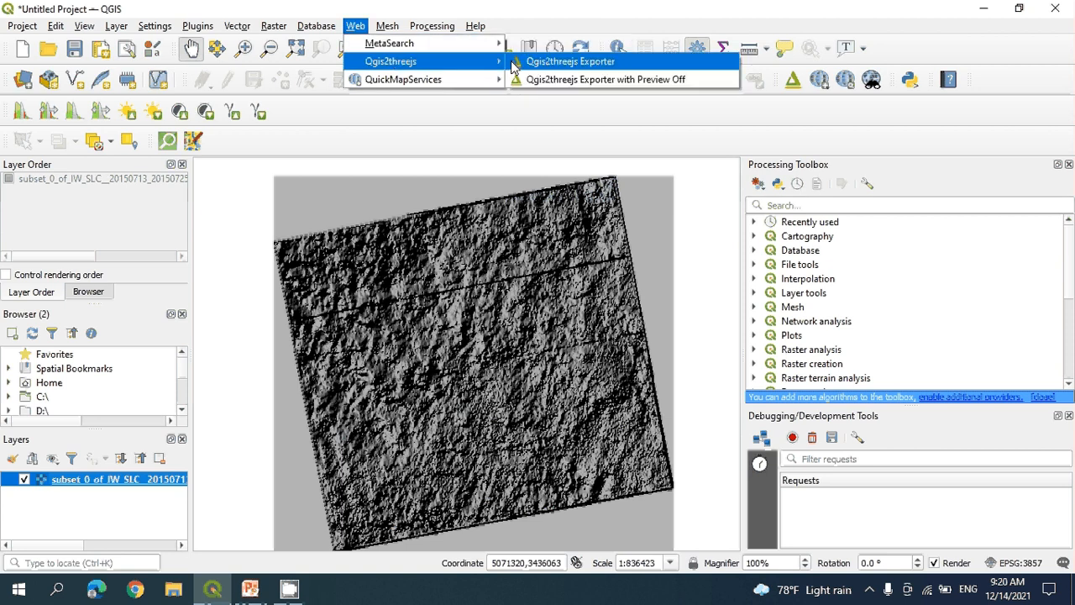
left_click(547, 63)
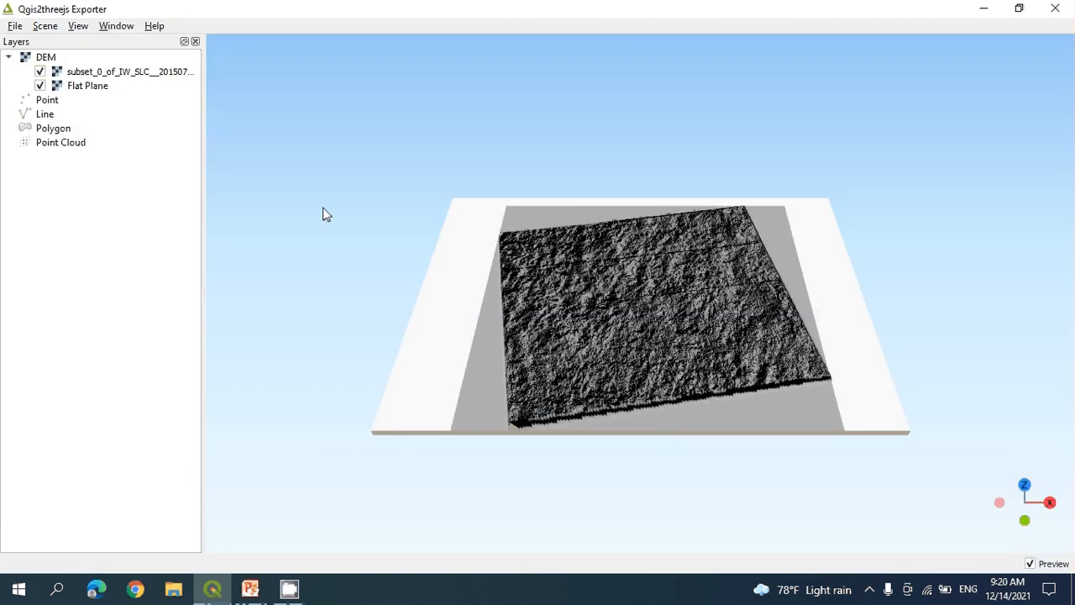
left_click_drag(670, 447, 617, 405)
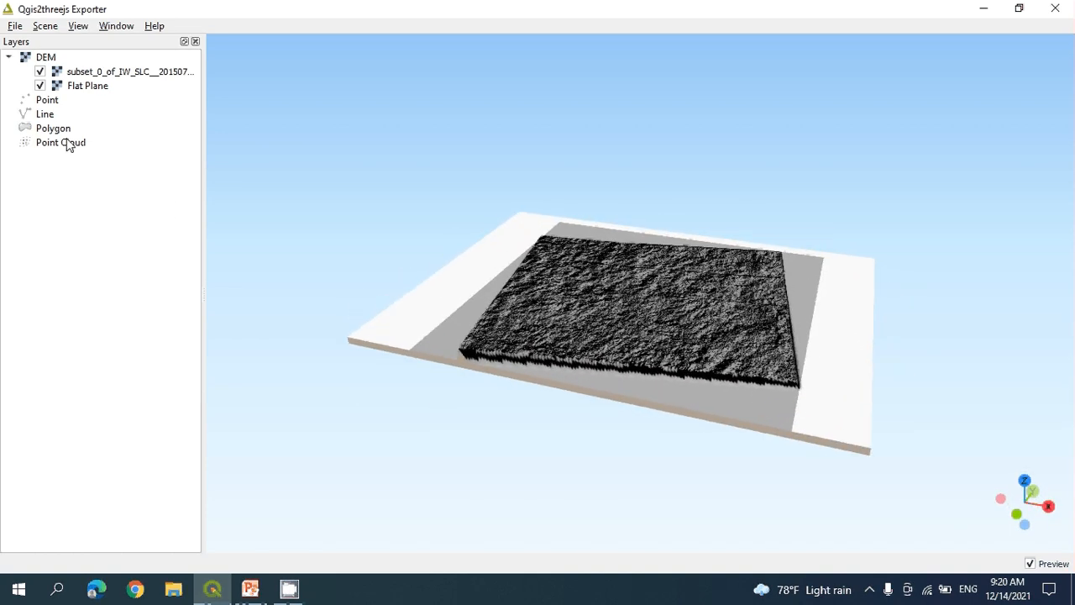
left_click_drag(434, 409, 532, 357)
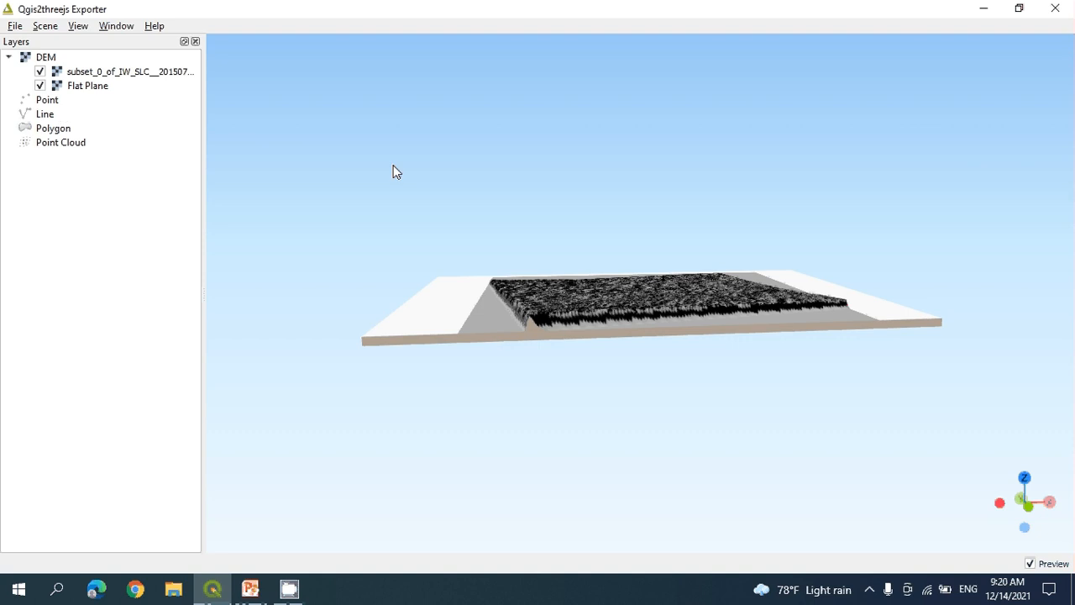
Hide the DEM layer in the 3D scene to compare it with the flat plane, and show it again.
left_click(41, 72)
left_click_drag(515, 384, 513, 425)
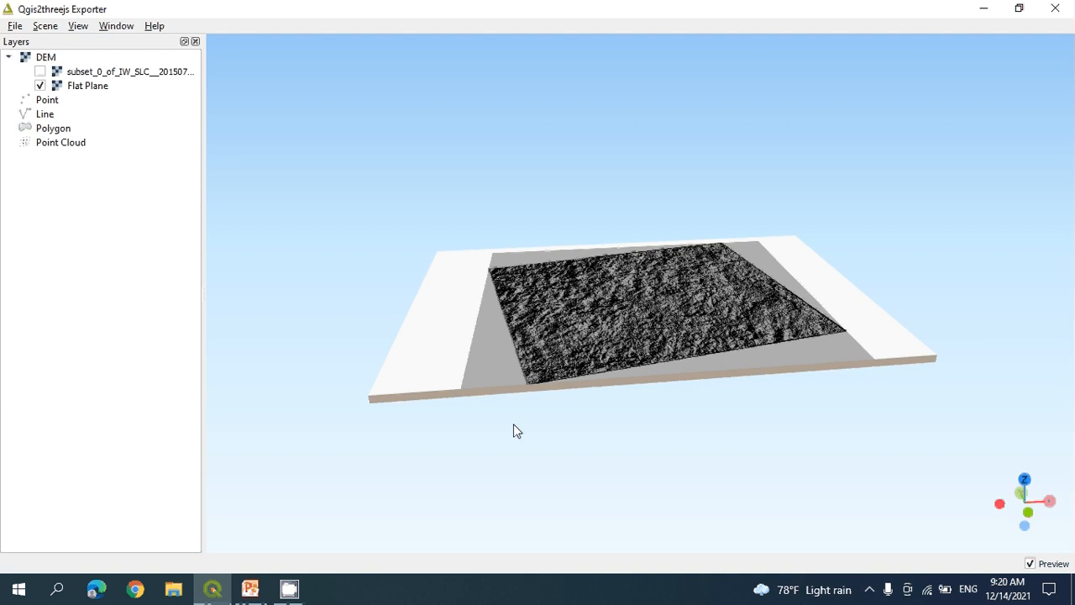
left_click(40, 72)
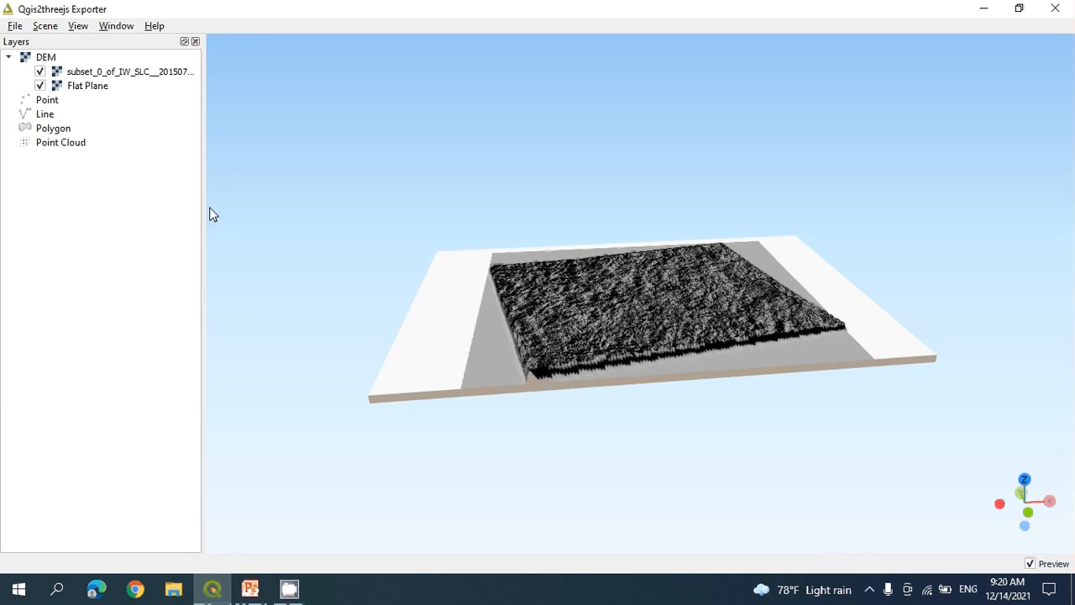
Set the 3D scene's vertical exaggeration to 7 and inspect the resulting terrain.
left_click(45, 26)
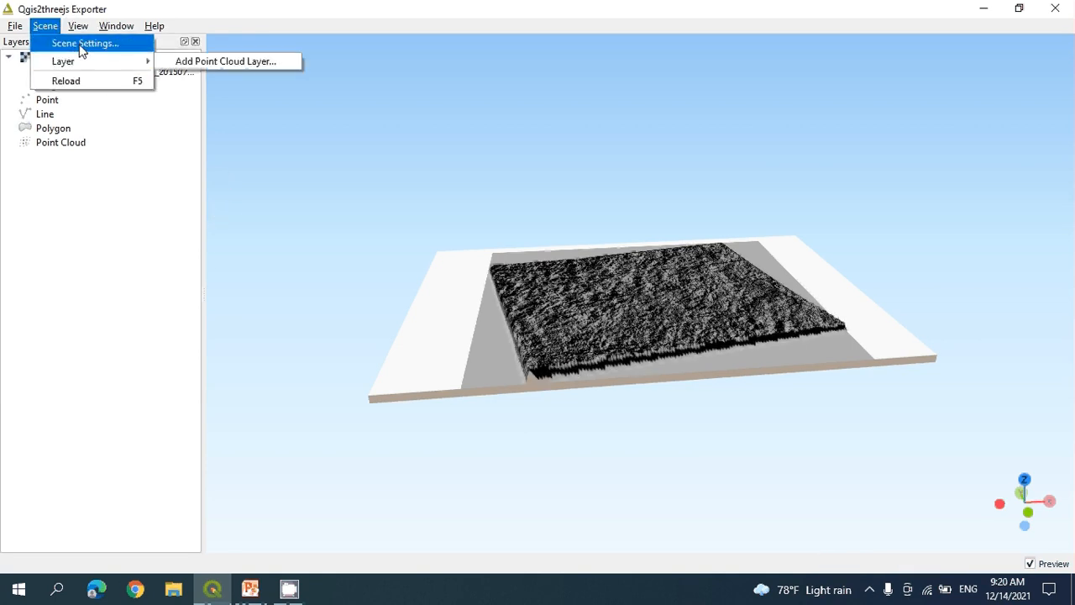
left_click(79, 42)
left_click(130, 96)
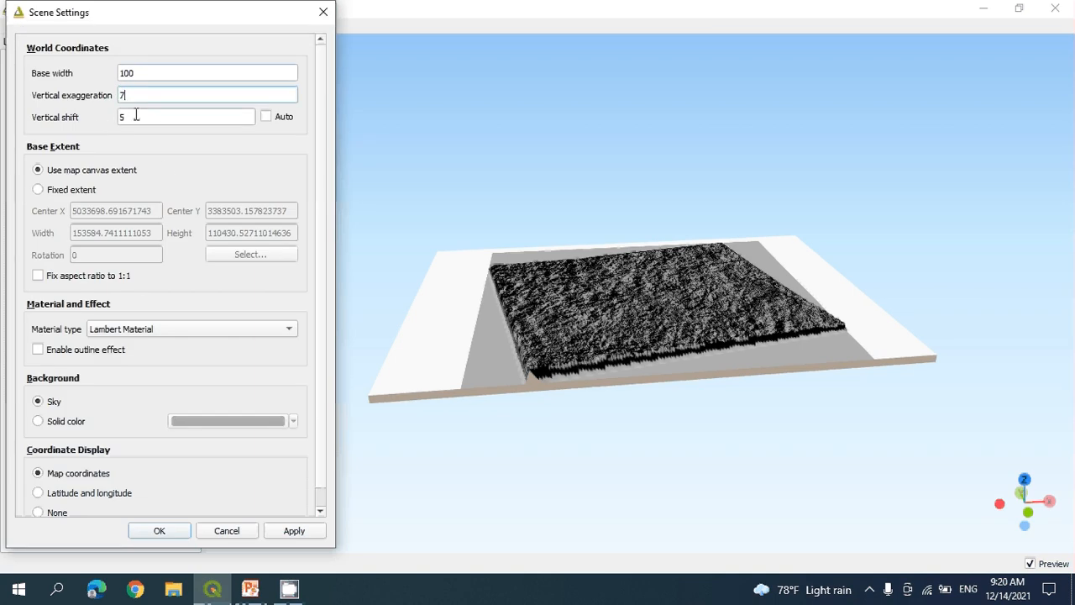
left_click(293, 531)
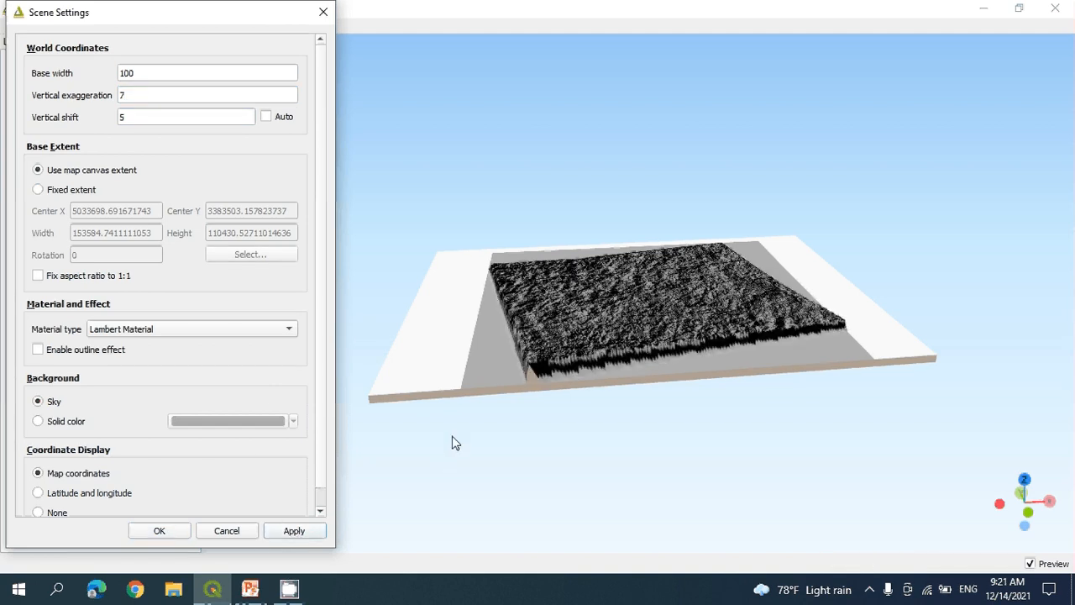
left_click(160, 530)
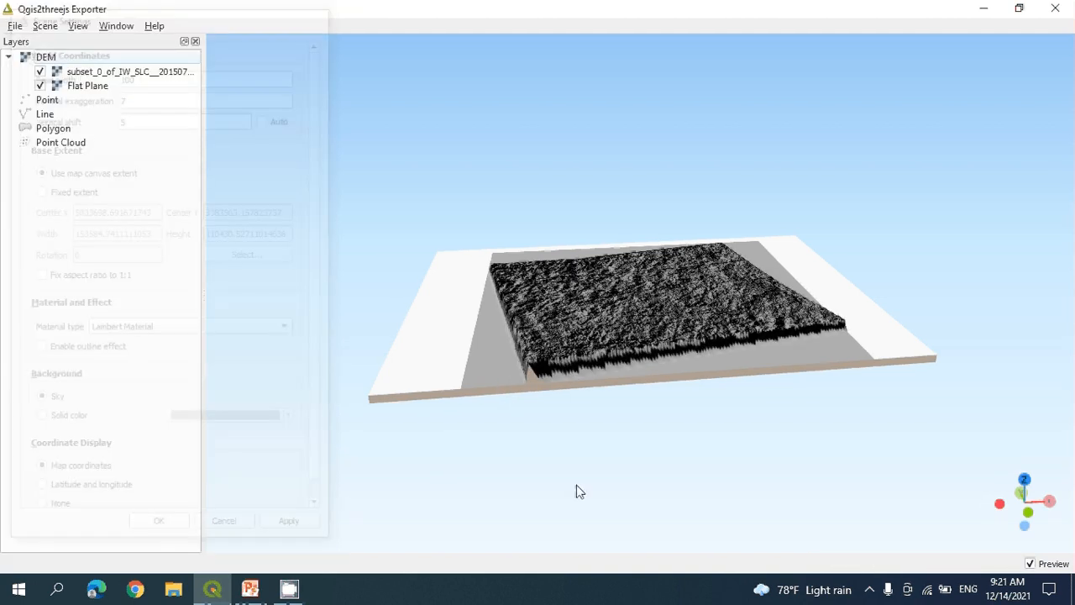
mouse_move(576, 492)
left_mouse_down()
mouse_move(773, 431)
mouse_move(788, 465)
mouse_move(734, 437)
mouse_move(866, 408)
mouse_move(949, 415)
mouse_move(921, 453)
mouse_move(814, 507)
mouse_move(595, 509)
mouse_move(610, 440)
mouse_move(591, 479)
left_mouse_up()
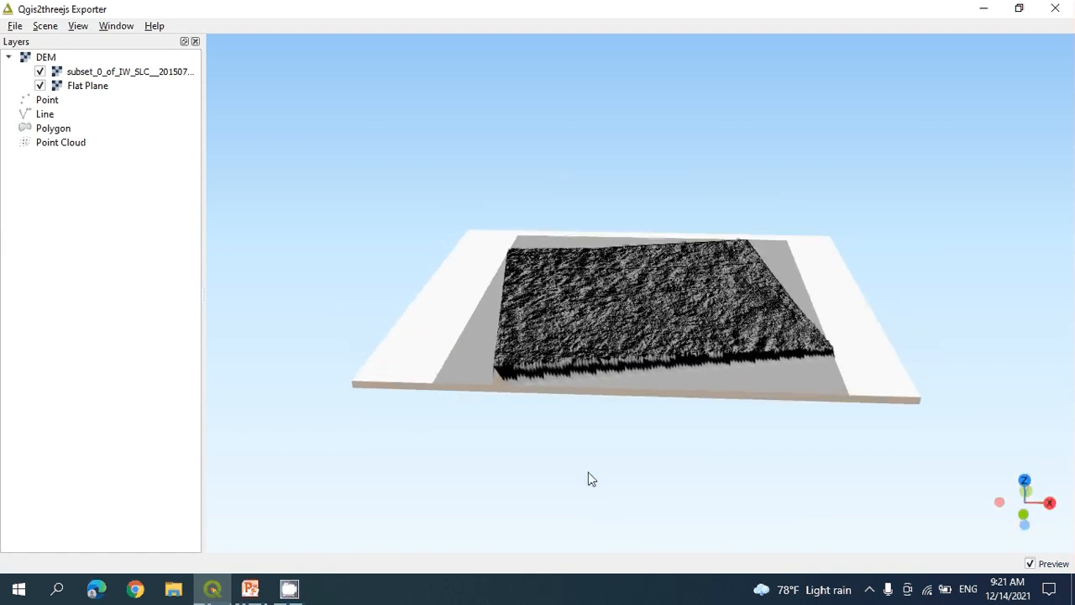
Query the coordinates of a point on the 3D terrain and close the exporter.
left_click(604, 296)
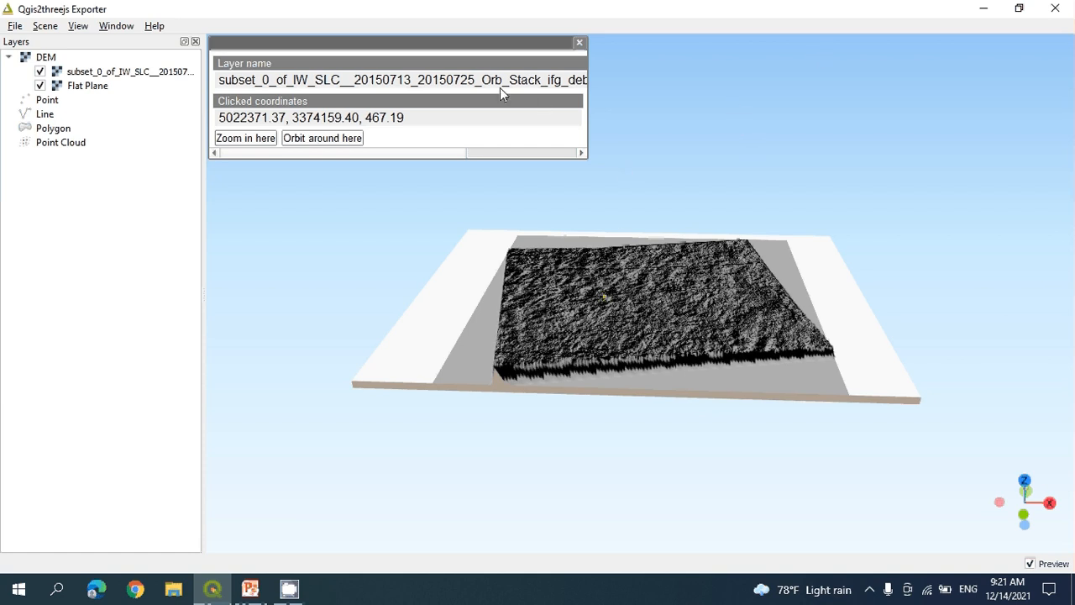
scroll(736, 305, "down", 1)
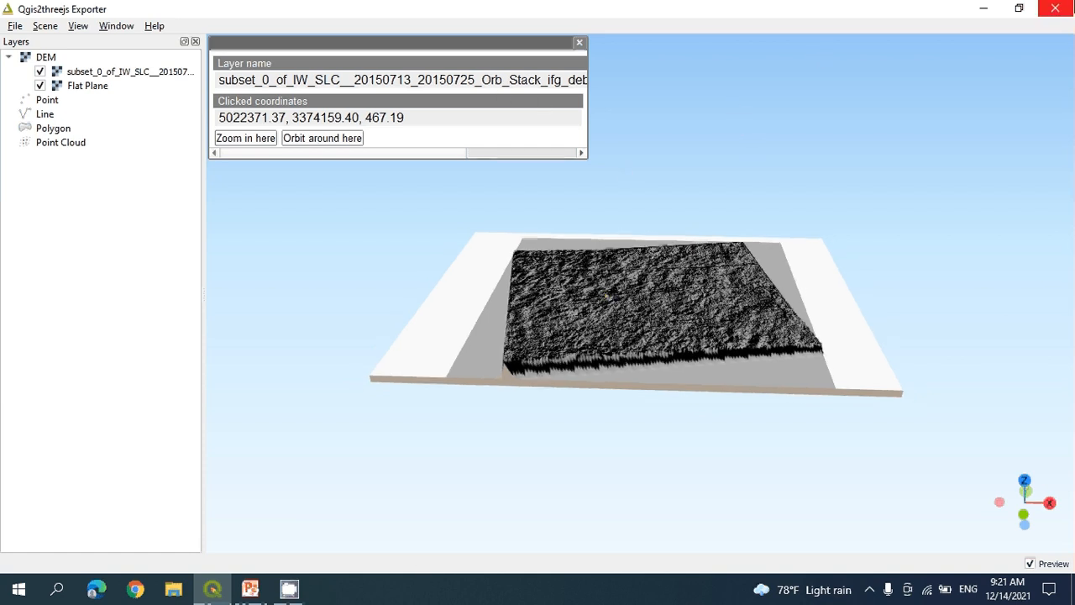
left_click(1056, 10)
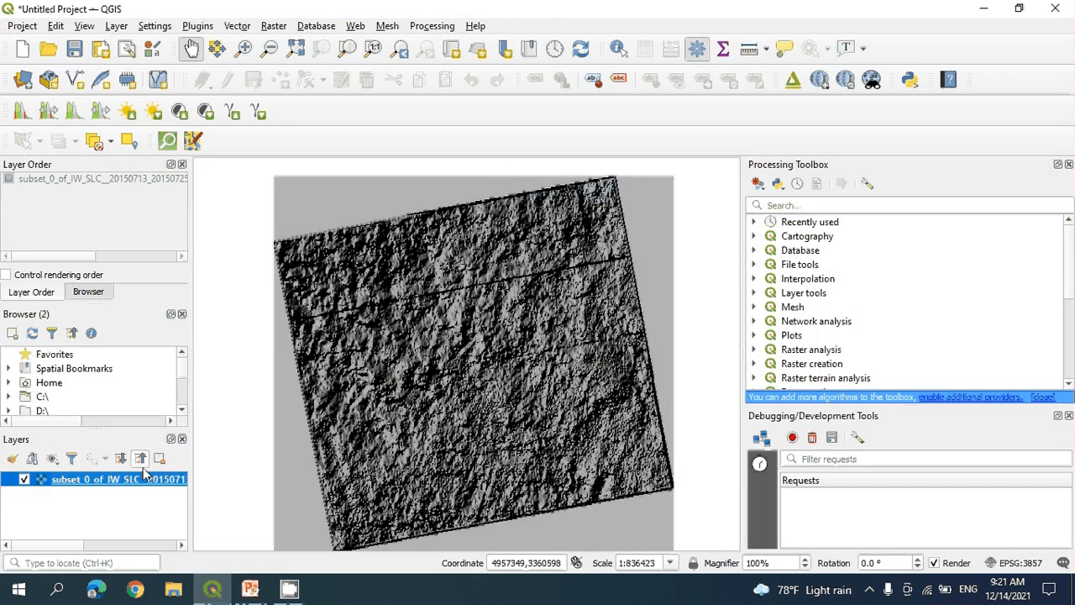
Switch the DEM layer's symbology from hillshade to the Contours render type.
right_click(136, 482)
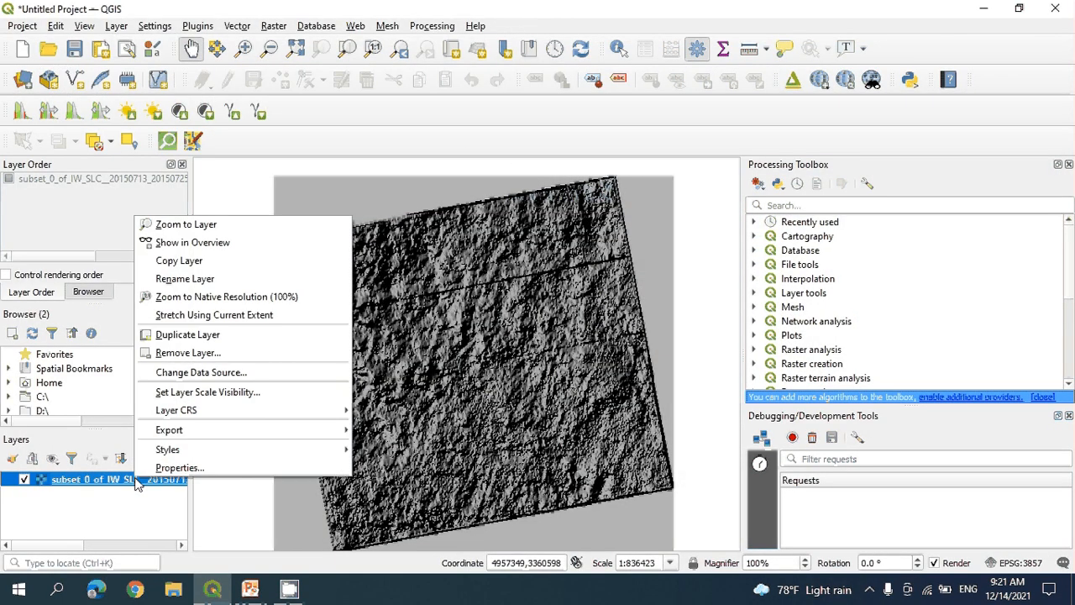
left_click(180, 467)
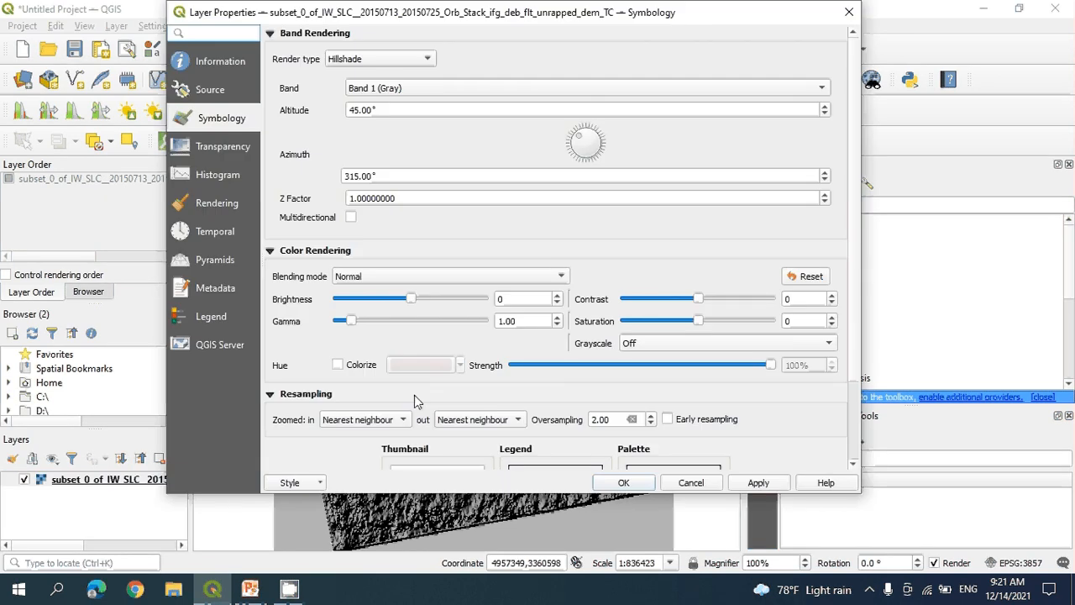
left_click(424, 59)
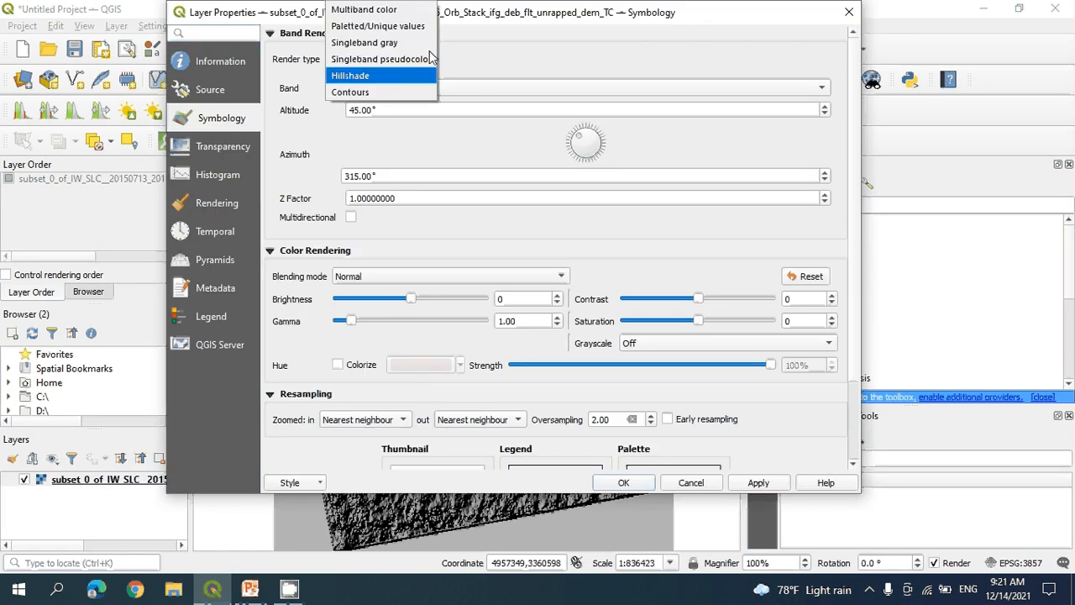
left_click(370, 93)
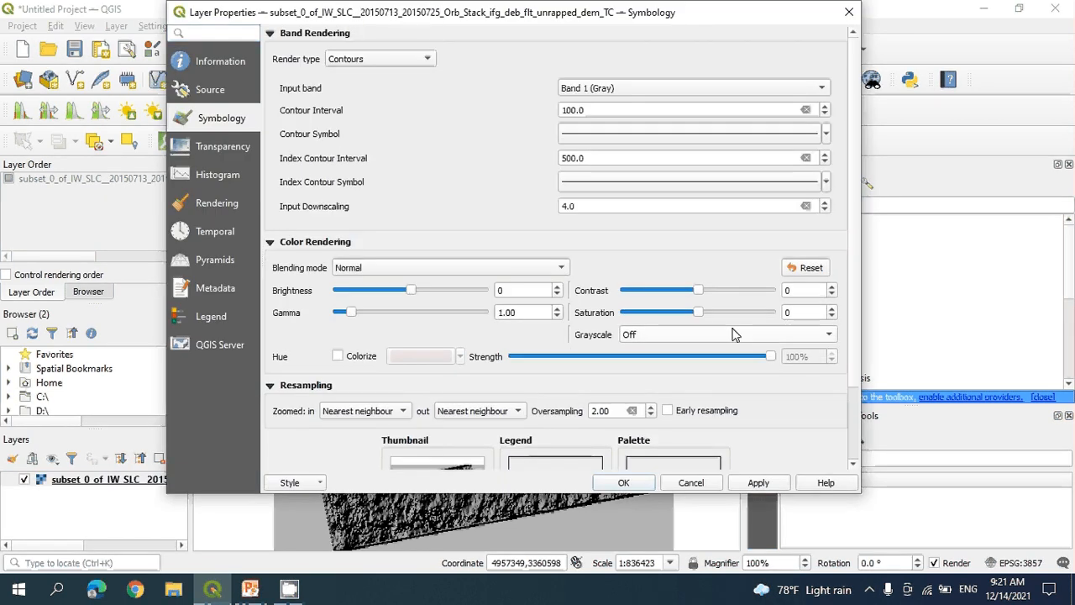
Set the contour interval and index contour interval to 20 and the input downscaling to 2.
left_click(595, 110)
key("ctrl+a")
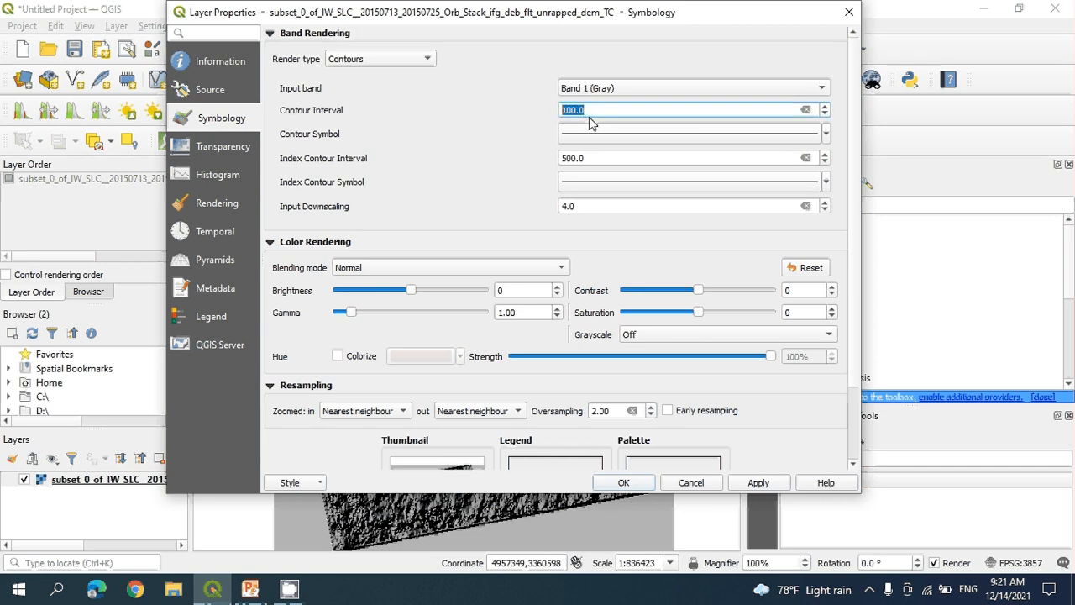
type("20")
left_click(582, 158)
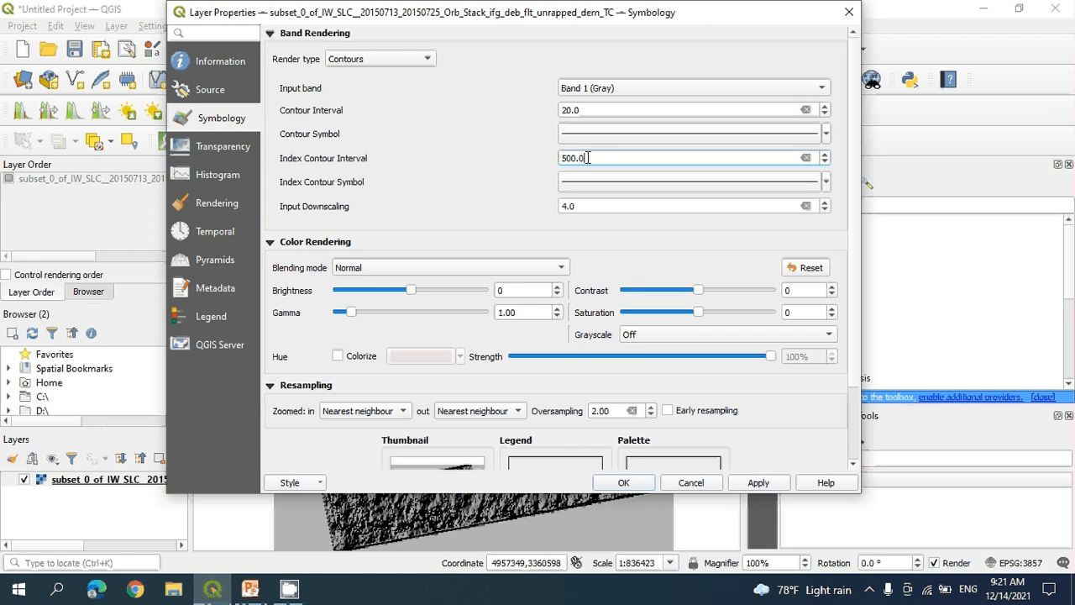
key("ctrl+a")
type("2")
left_click(563, 206)
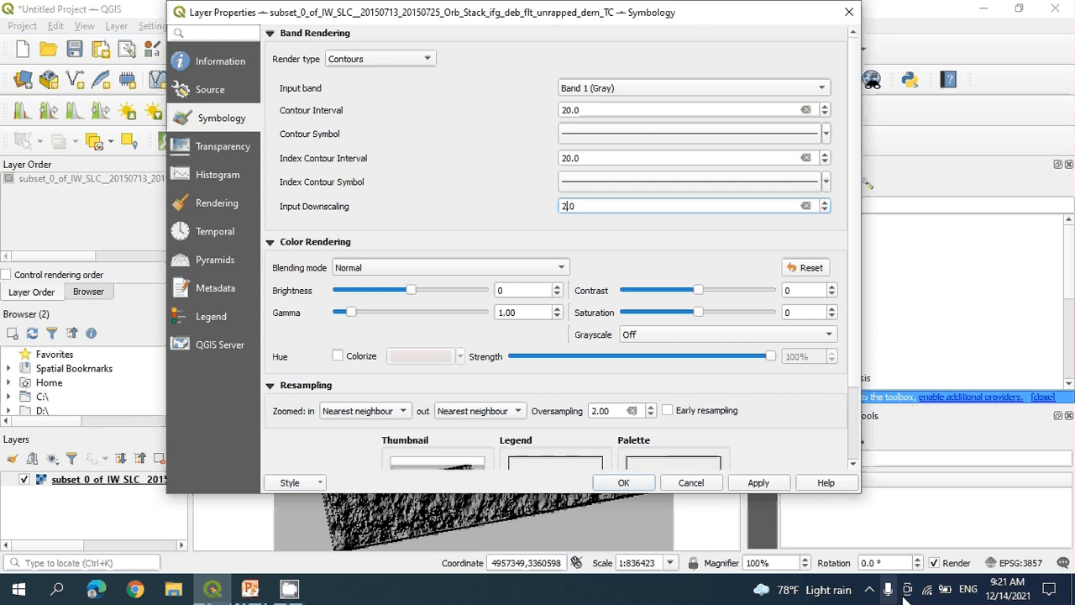
left_click(871, 595)
right_click(907, 571)
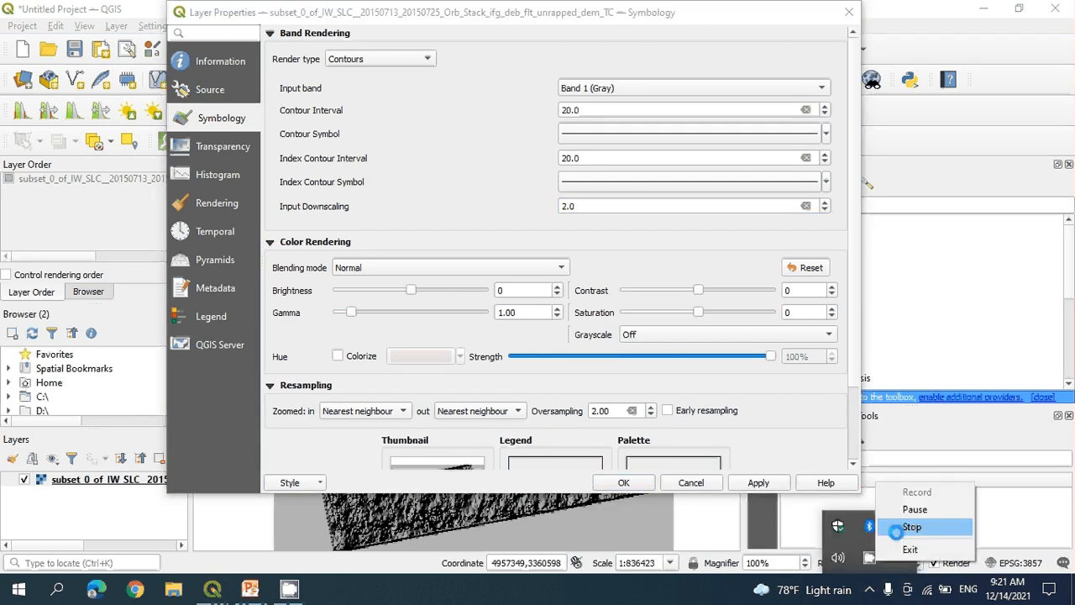
left_click(931, 509)
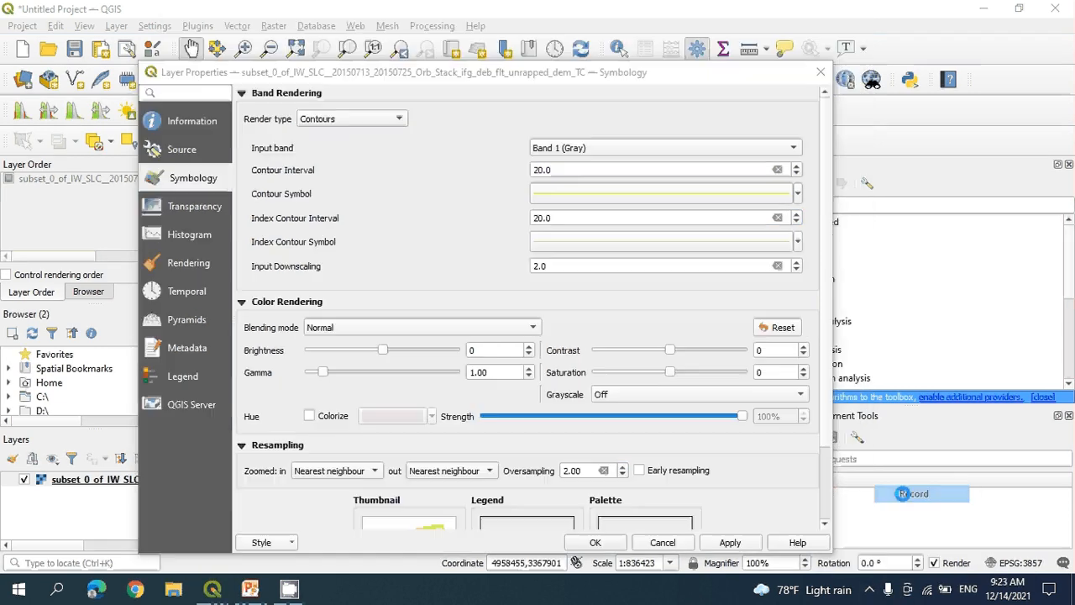
left_click(870, 589)
right_click(871, 561)
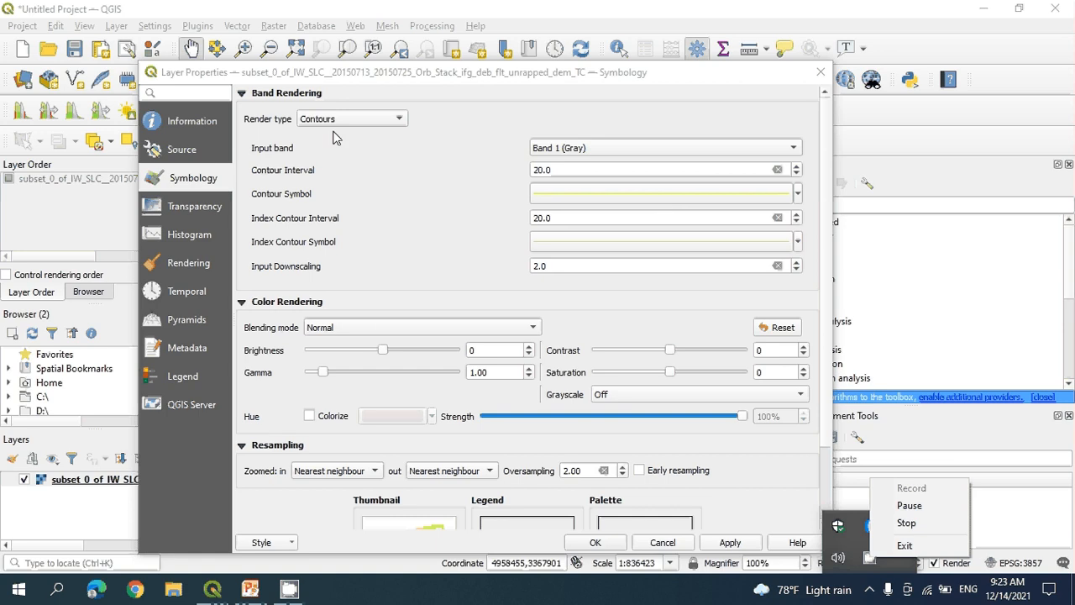
Color both the contour symbol and the index contour symbol with the recently used yellow-green.
left_click(798, 194)
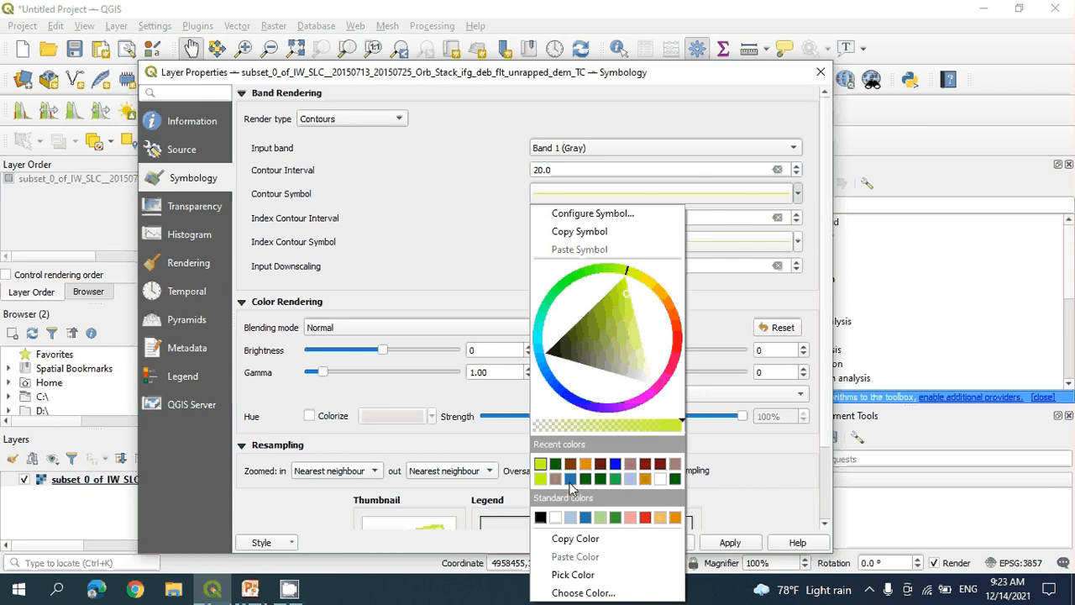
left_click(540, 464)
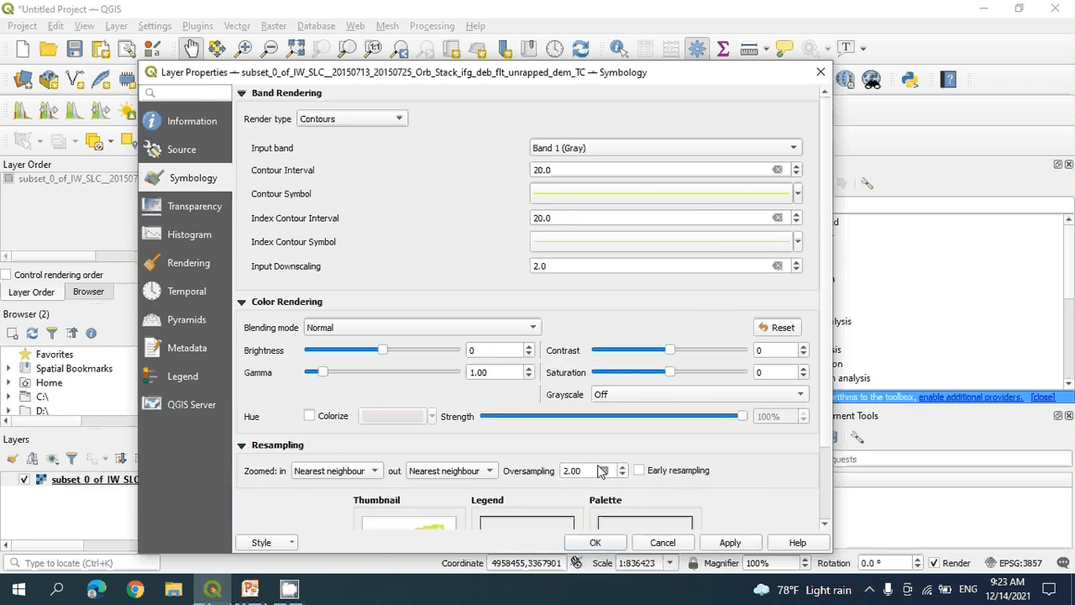
left_click(798, 242)
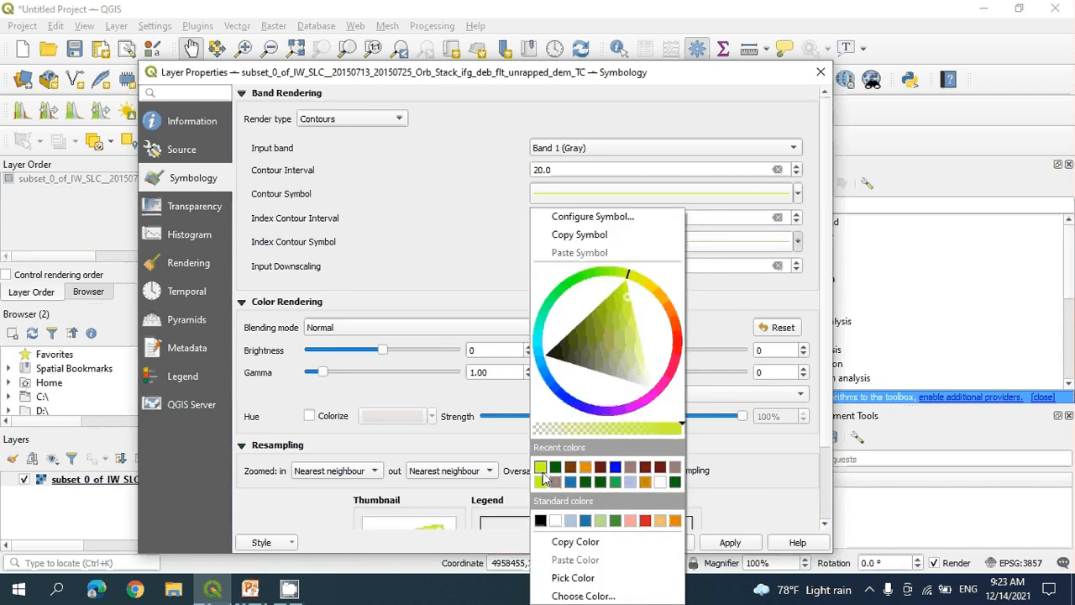
left_click(544, 477)
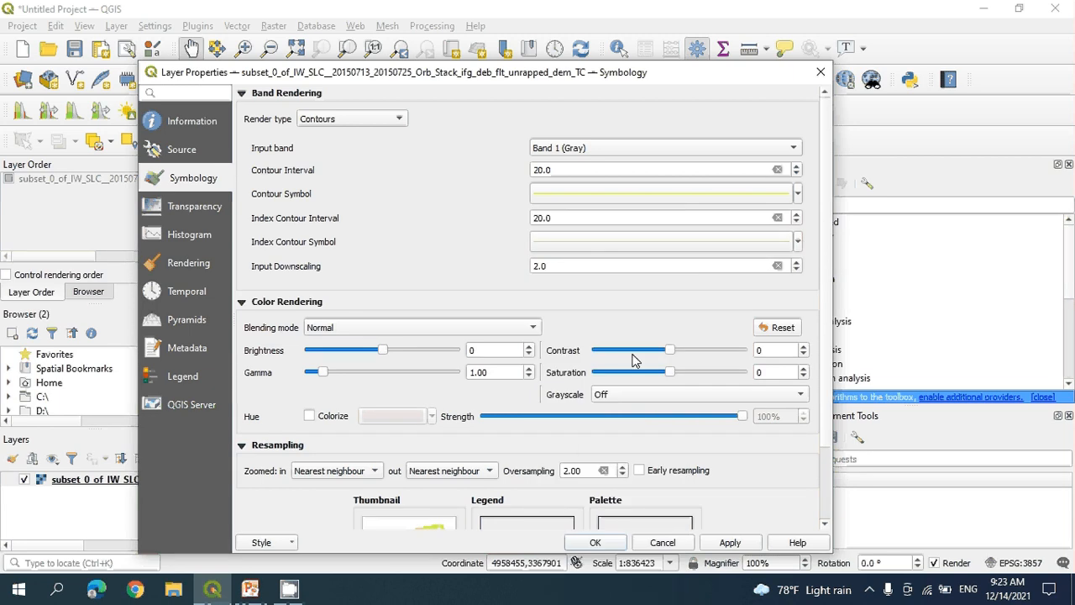
Check the style thumbnail, apply the contour symbology to the DEM layer and close its properties.
left_click(824, 526)
left_click(824, 525)
left_click(824, 526)
left_click(824, 526)
left_click(824, 526)
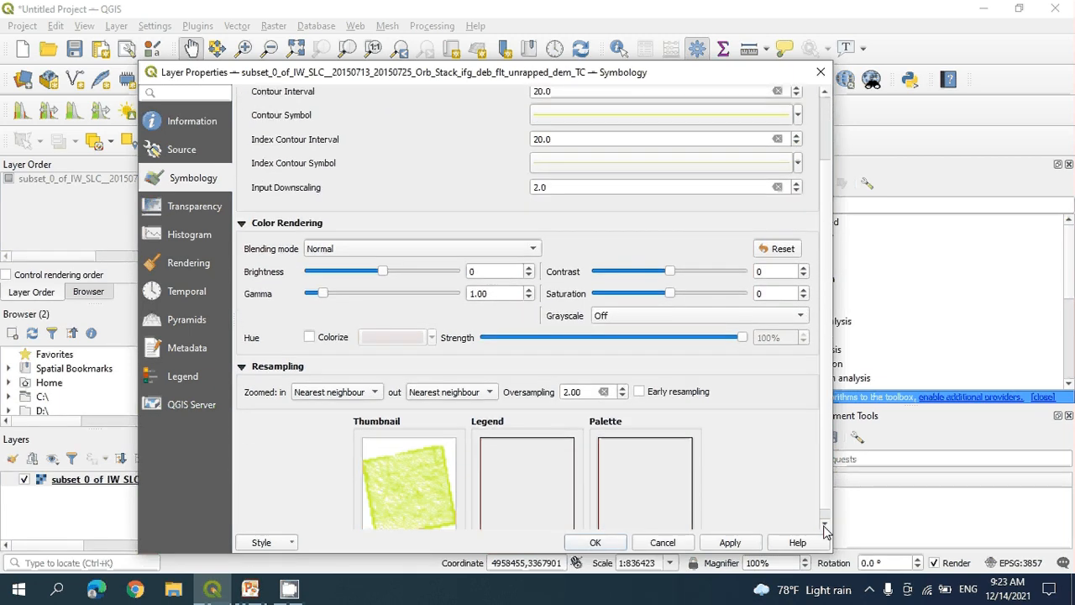
left_click(824, 526)
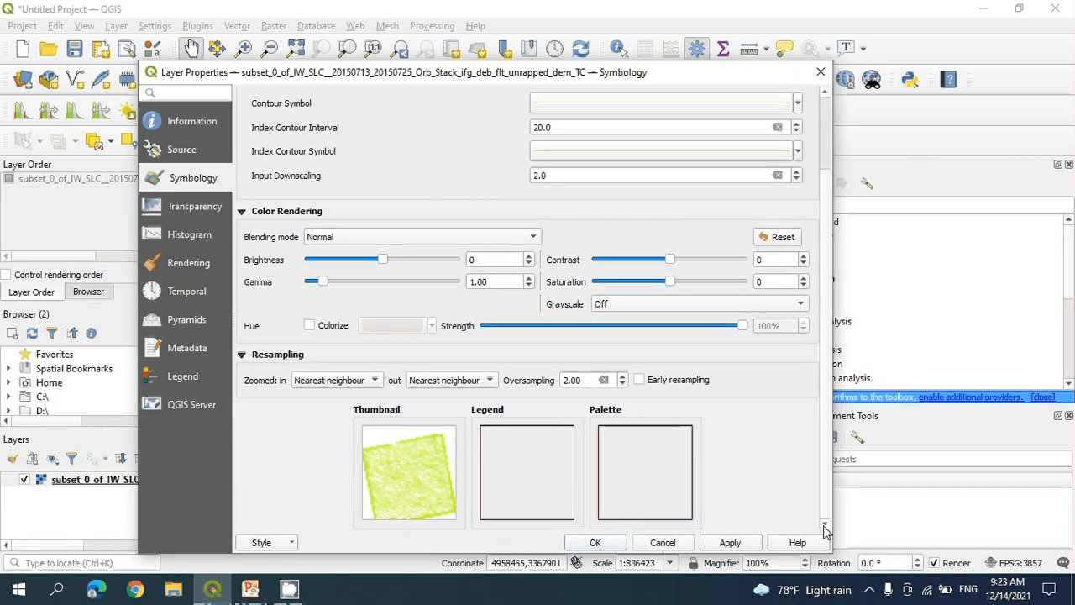
left_click(725, 547)
left_click(596, 542)
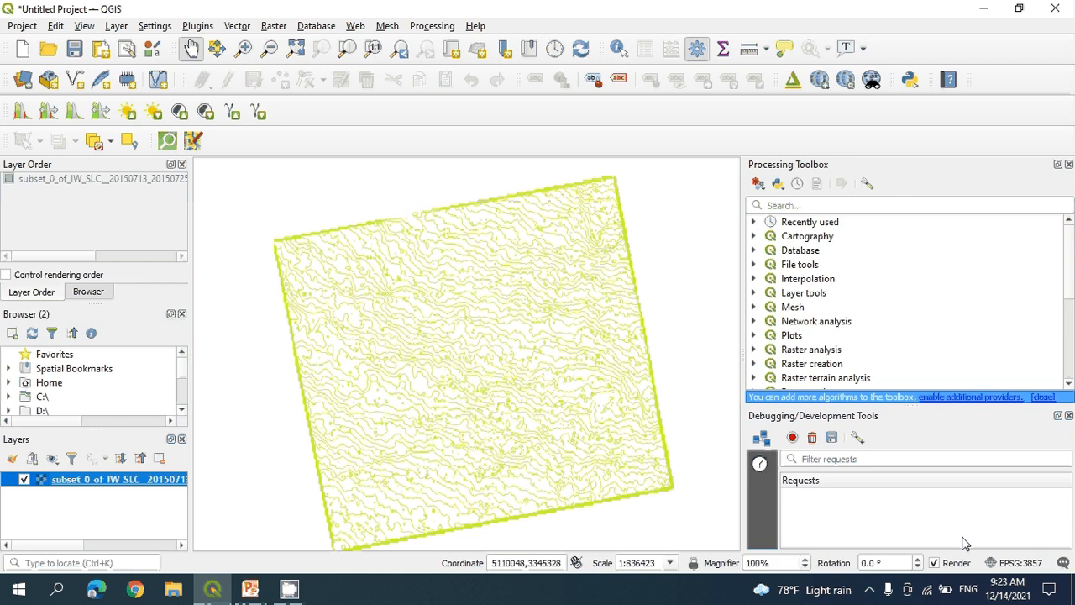
Set the project coordinate reference system to WGS 84 / Pseudo-Mercator (EPSG:3857).
left_click(1014, 567)
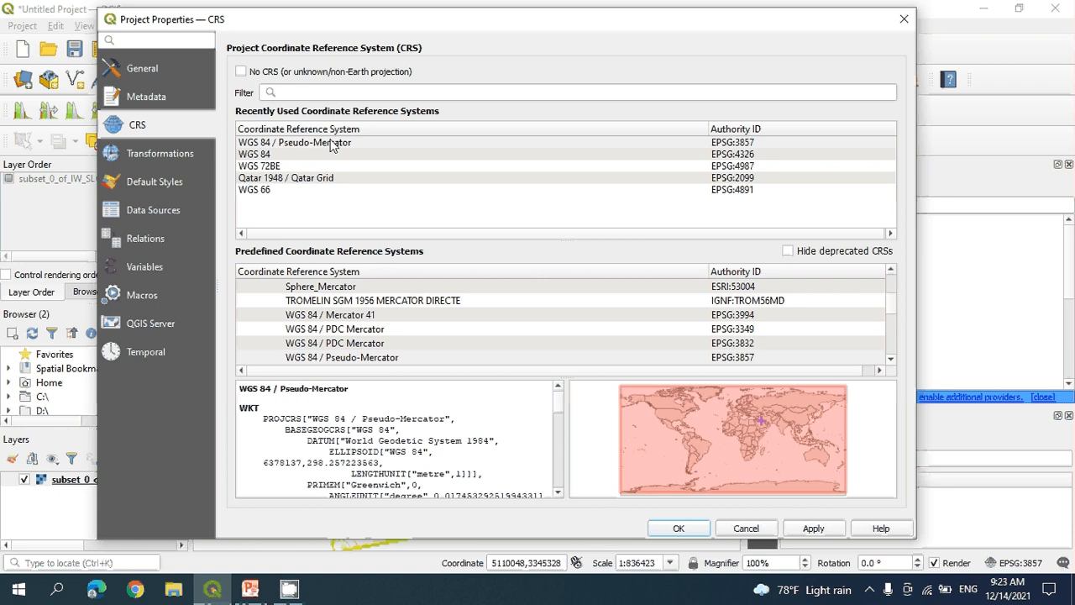
left_click(332, 144)
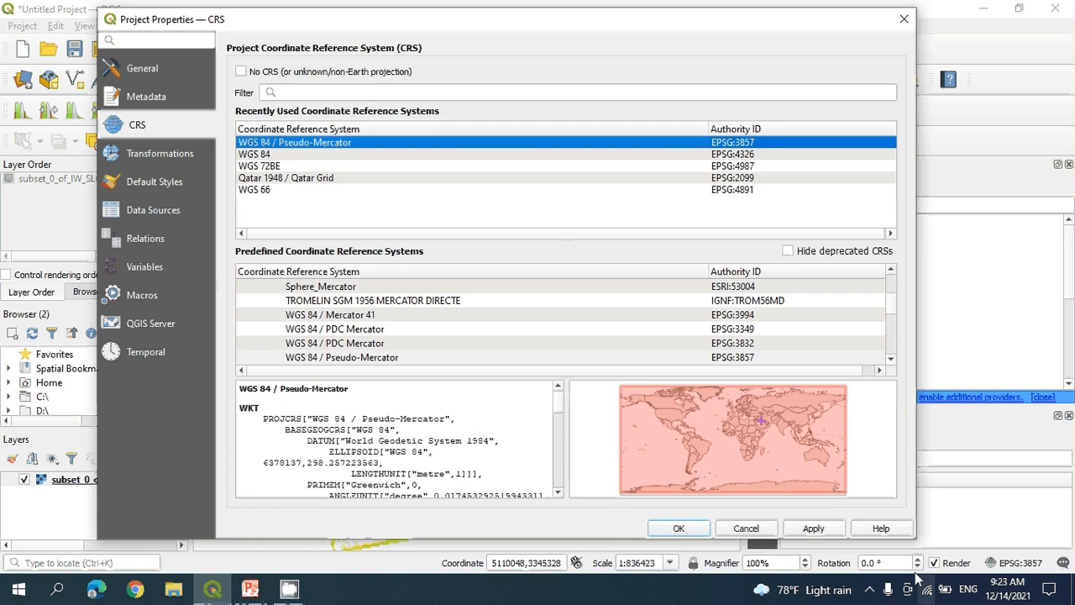
left_click(814, 529)
left_click(679, 529)
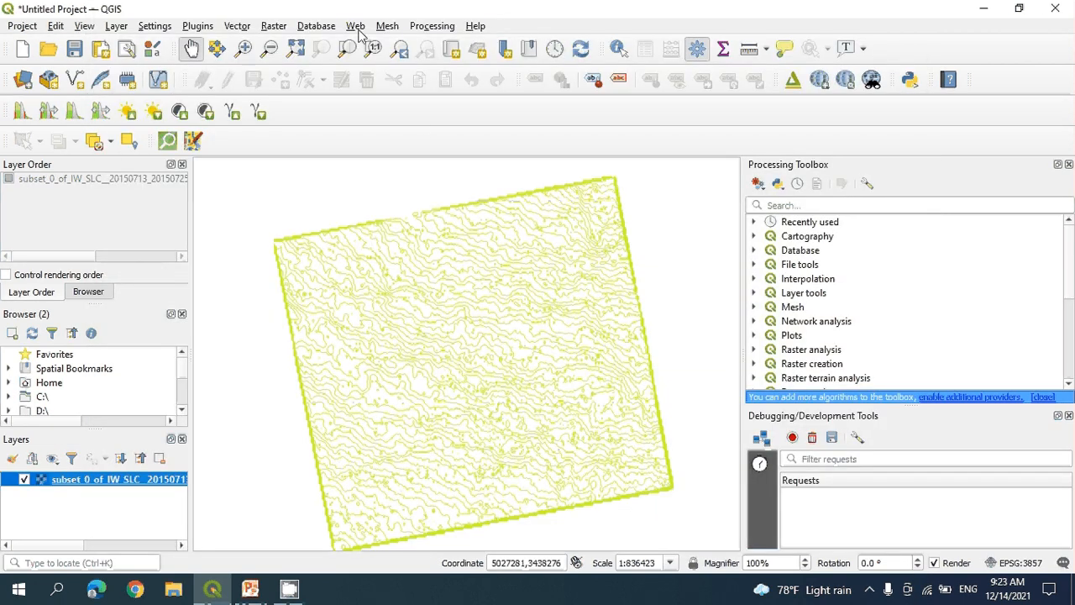
Open the contoured DEM in the Qgis2threejs Exporter and orbit around the 3D model.
left_click(356, 26)
mouse_move(372, 65)
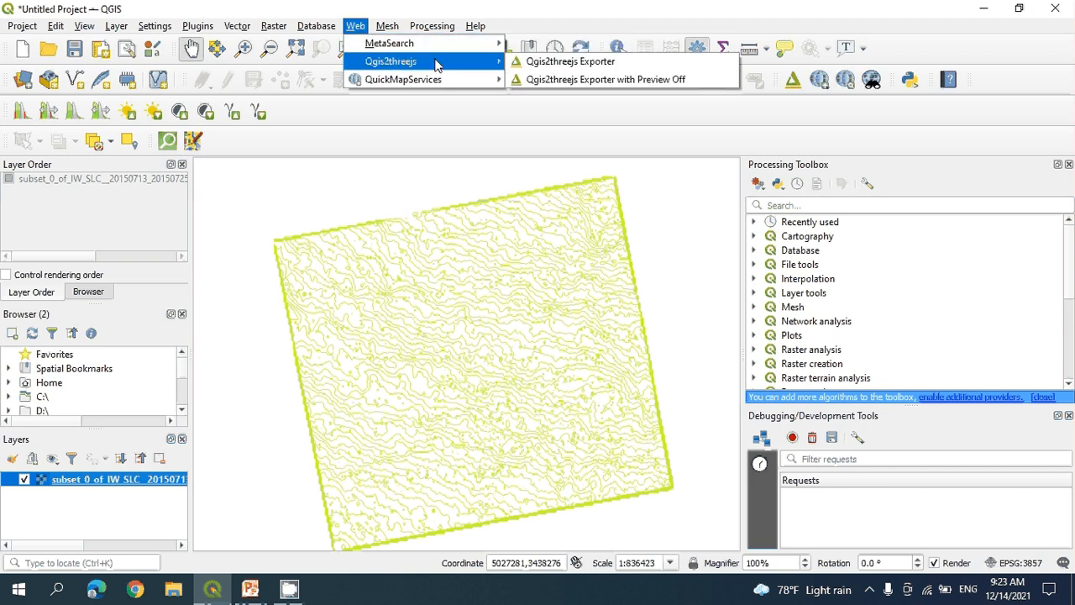
left_click(561, 63)
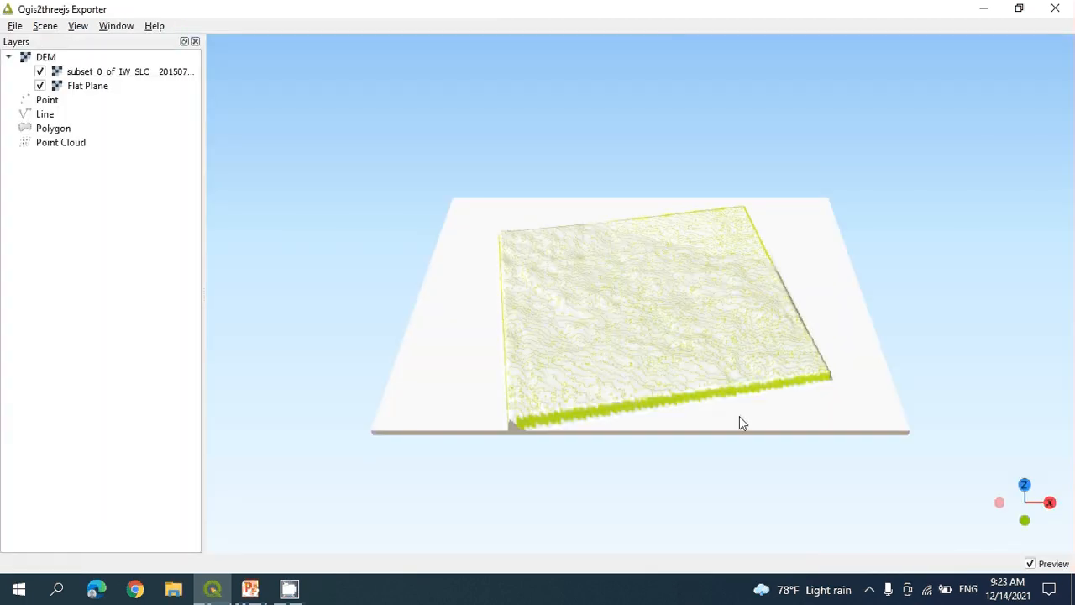
left_click_drag(740, 423, 878, 401)
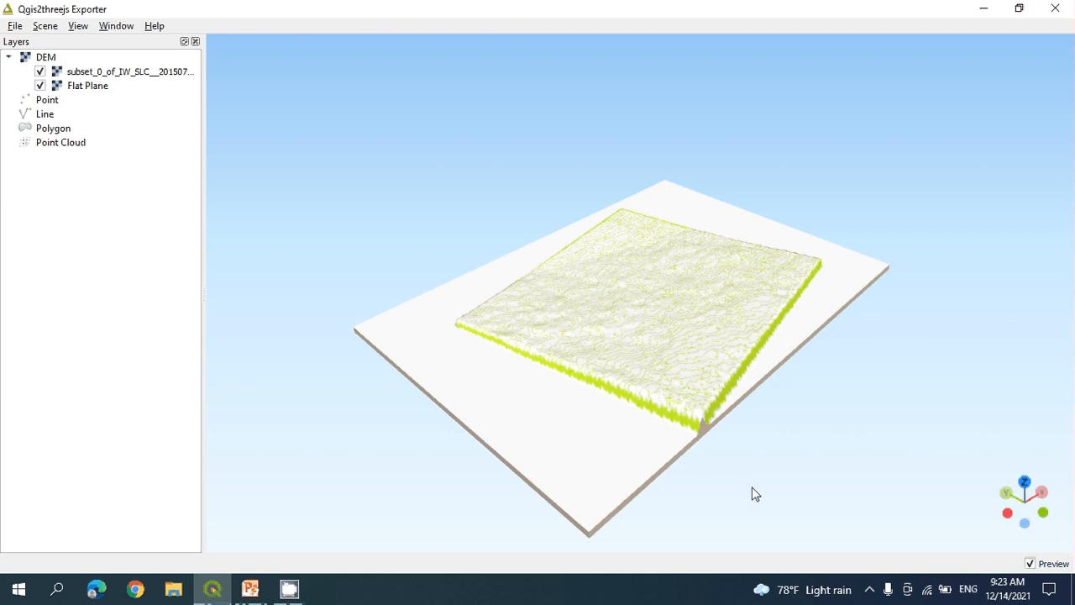
left_click_drag(753, 494, 581, 378)
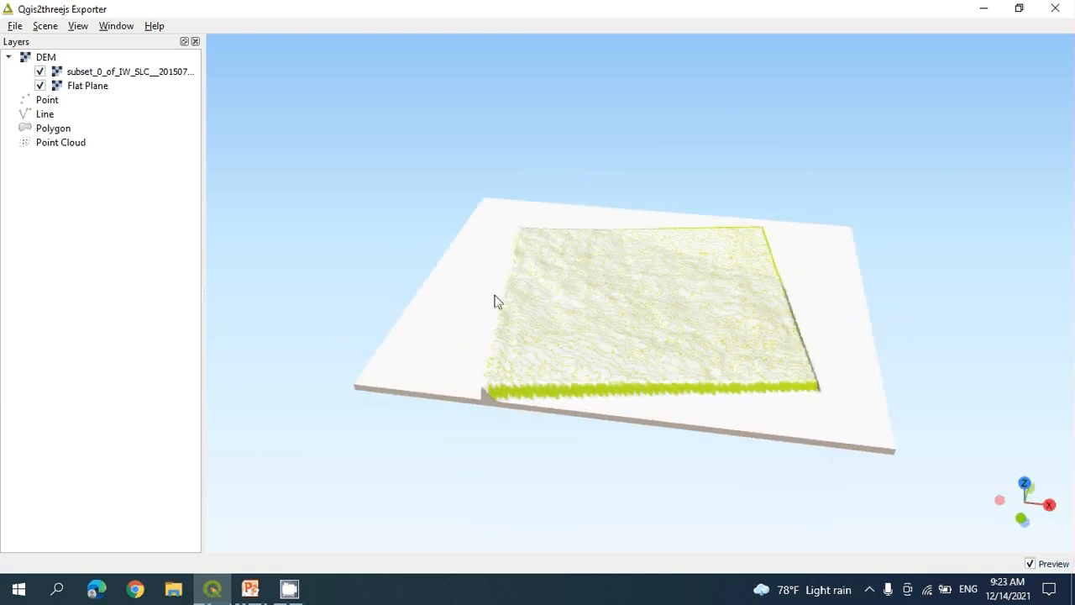
Orbit the 3D scene around a queried terrain point and query the coordinates of several other points on the contoured surface.
left_click(647, 310)
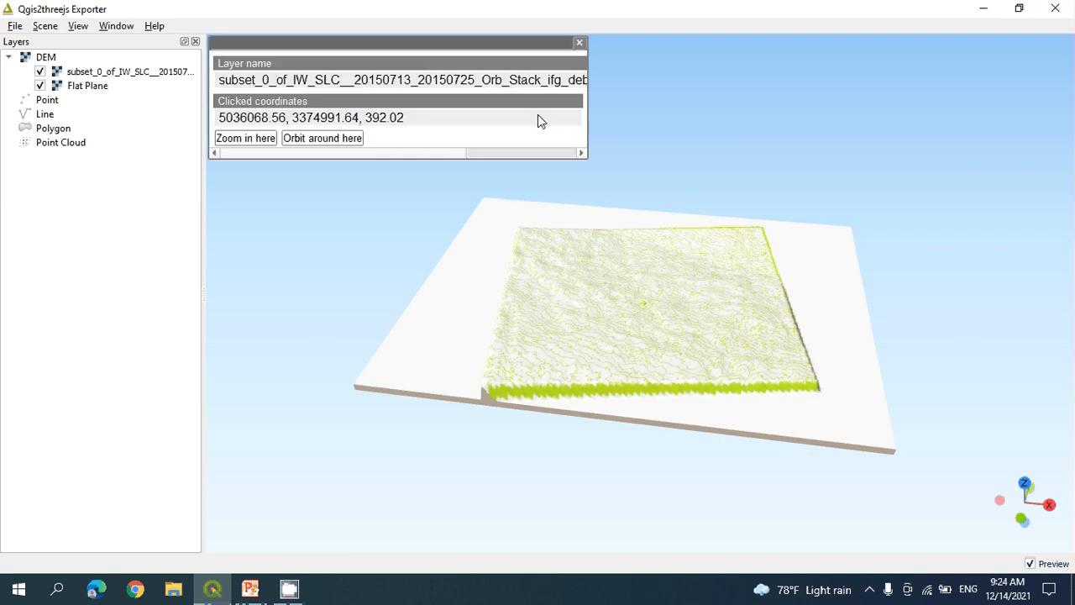
left_click(324, 138)
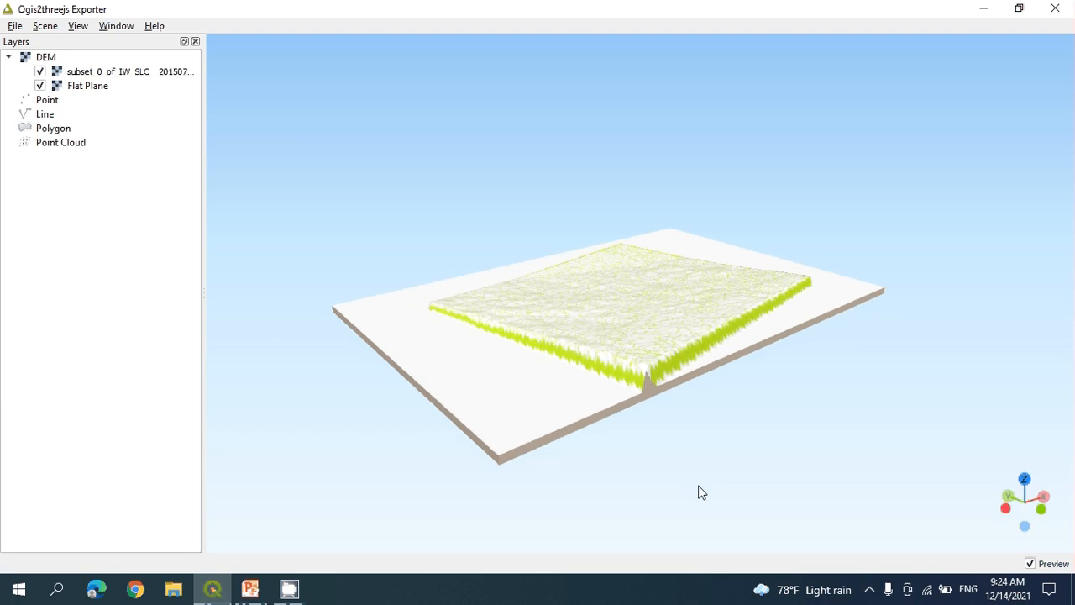
left_click(660, 319)
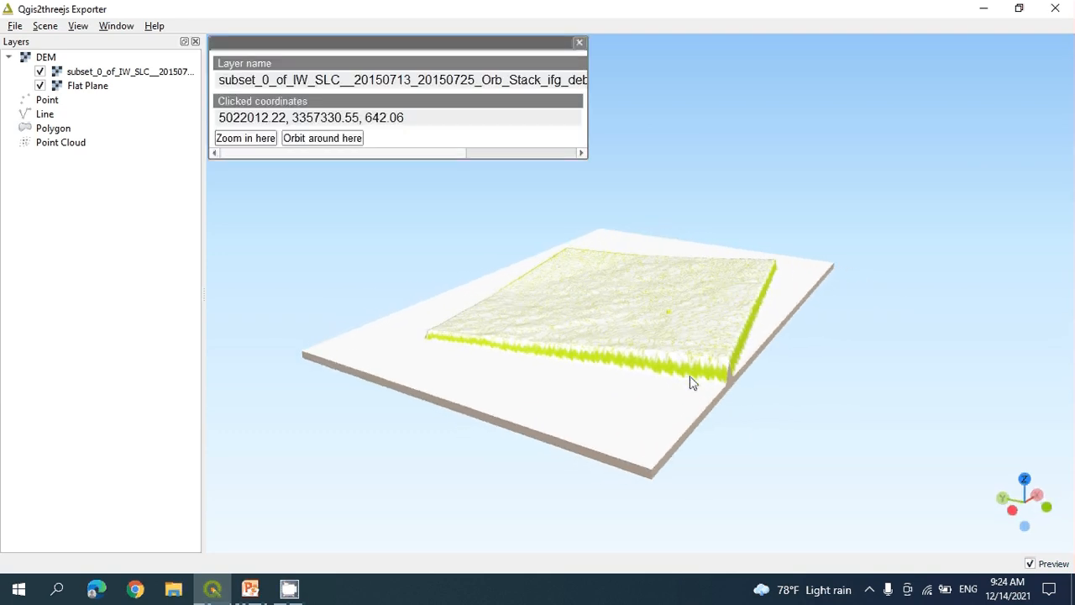
left_click(619, 319)
left_click(607, 331)
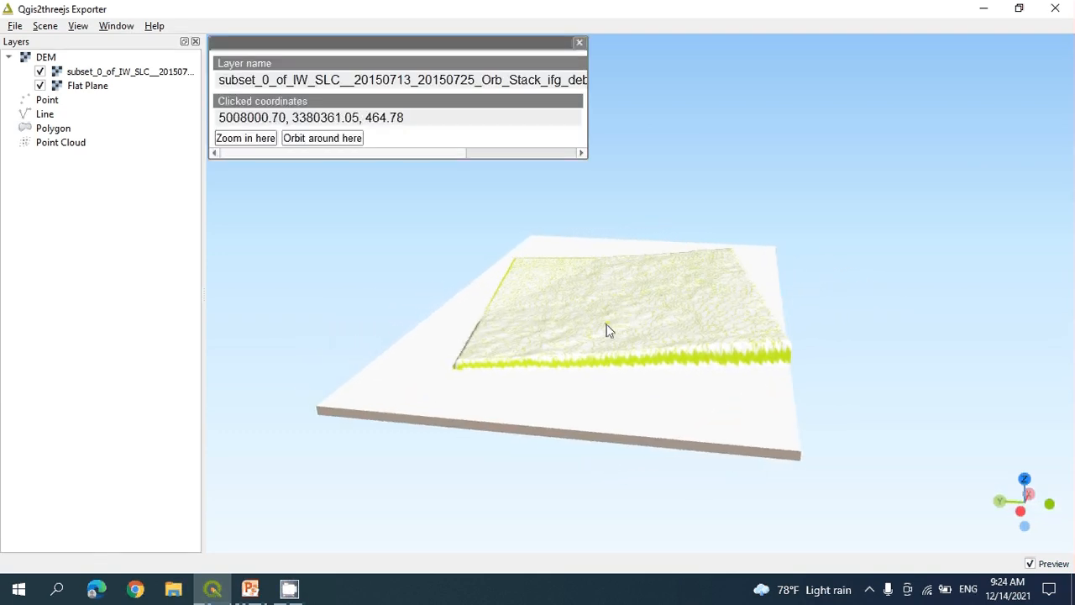
left_click(654, 269)
left_click(732, 319)
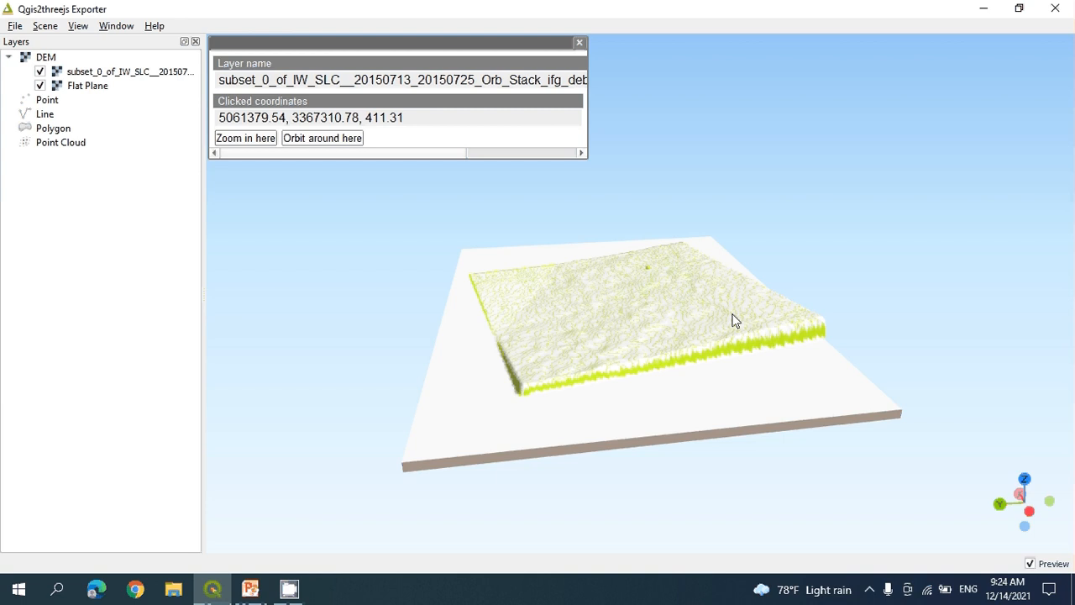
left_click(739, 336)
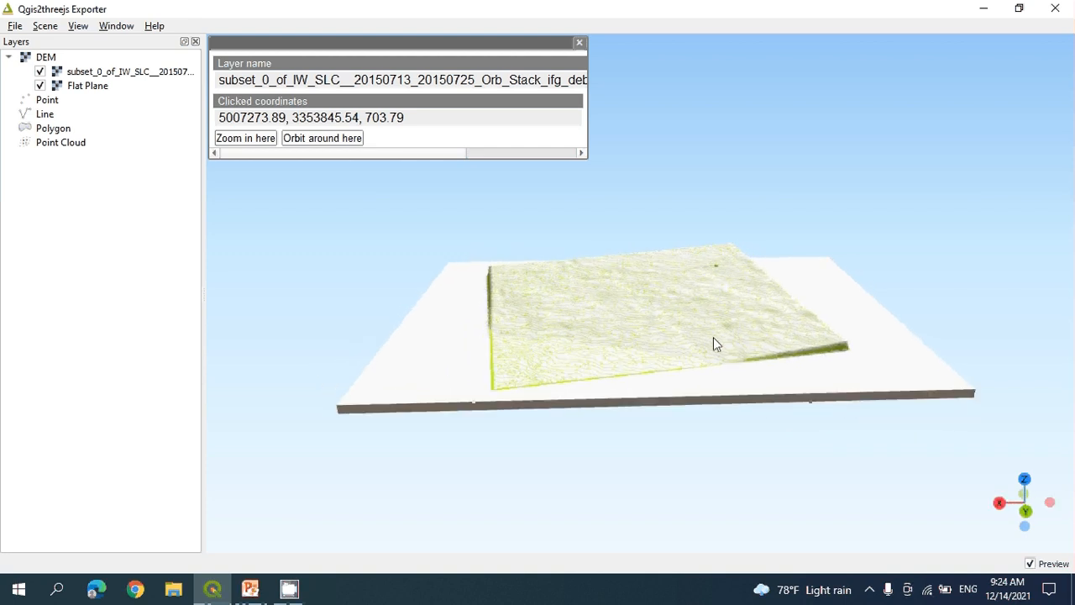
left_click(870, 591)
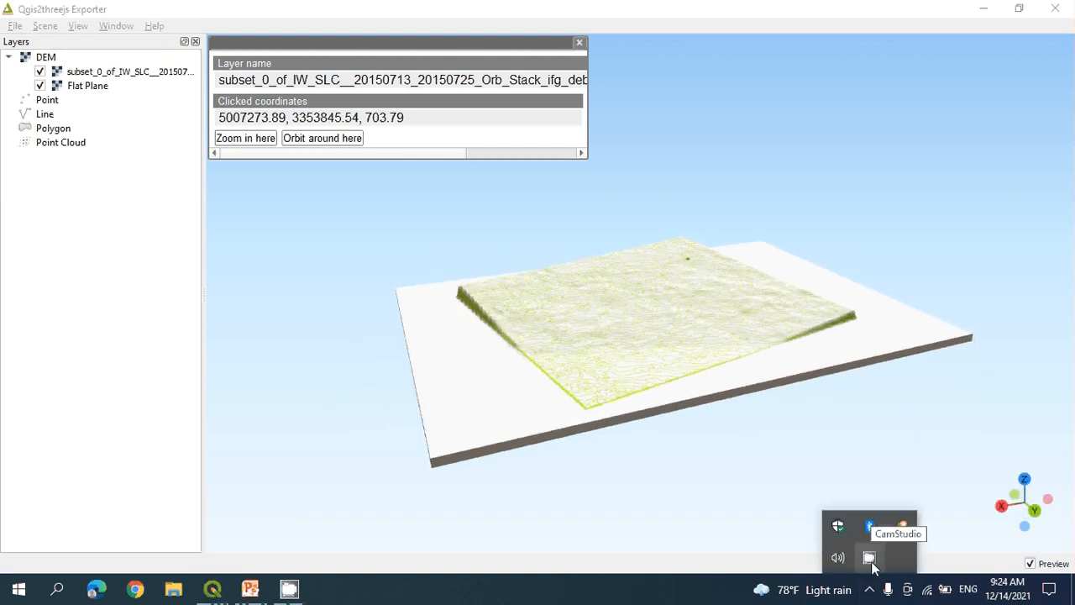
right_click(869, 558)
left_click(907, 509)
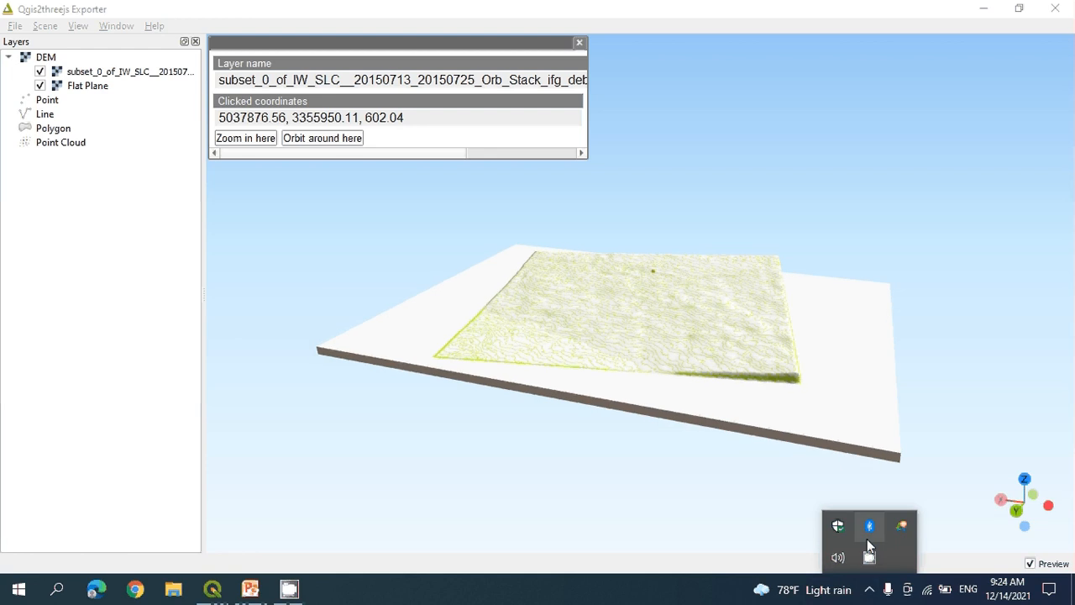
right_click(869, 557)
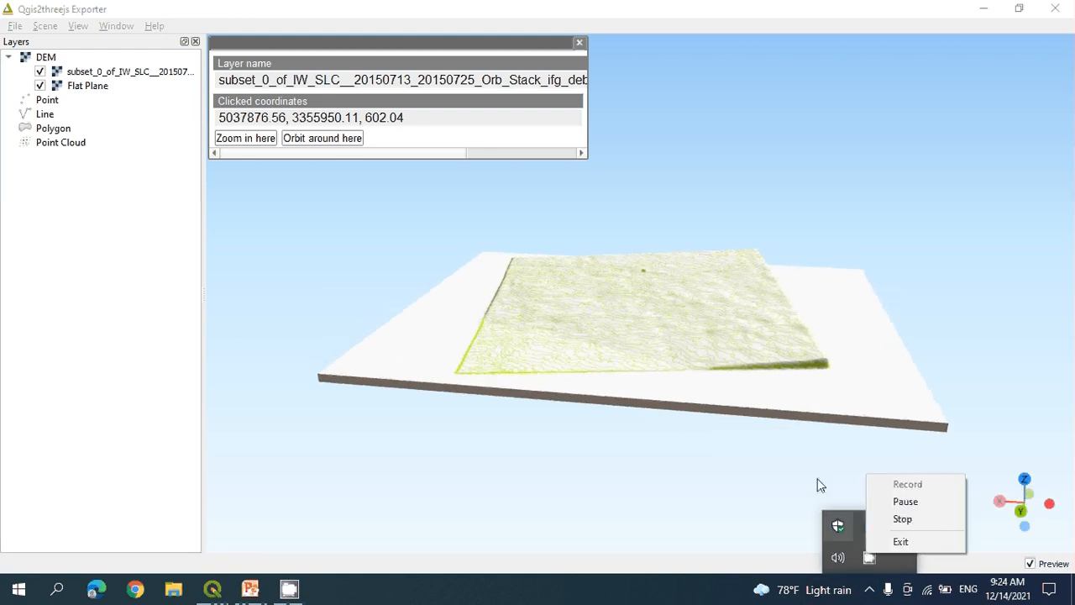
Close the Qgis2threejs Exporter and return to the contour map.
left_click(702, 442)
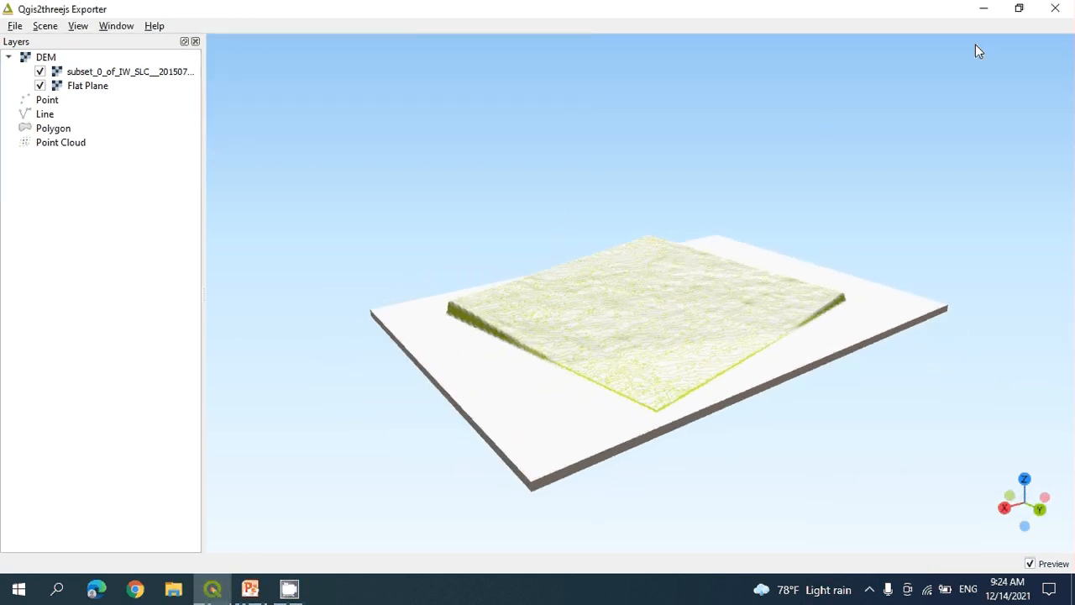
left_click(1056, 9)
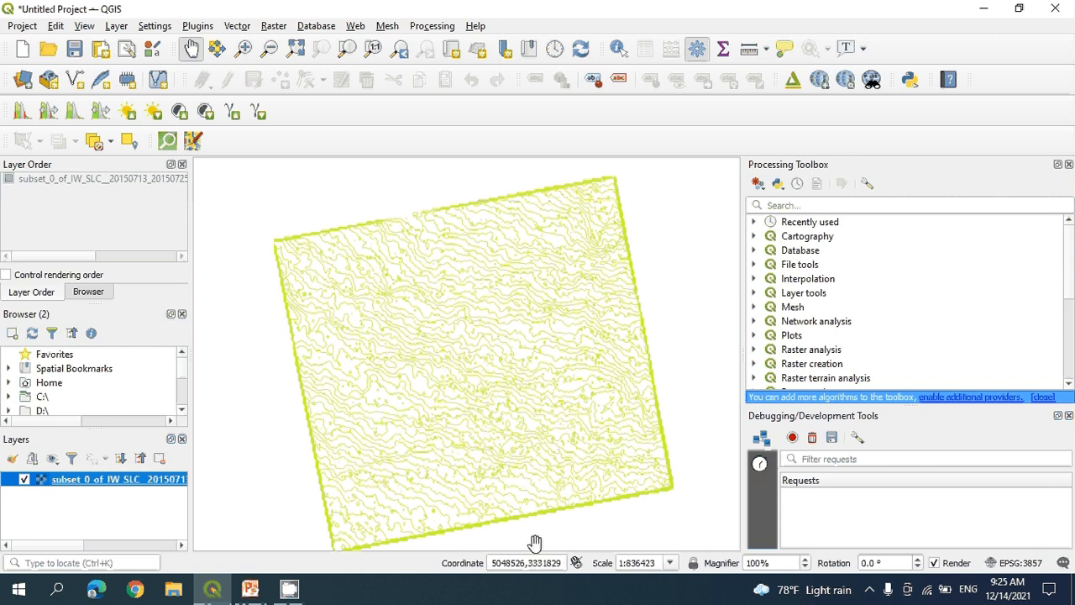
left_click(868, 590)
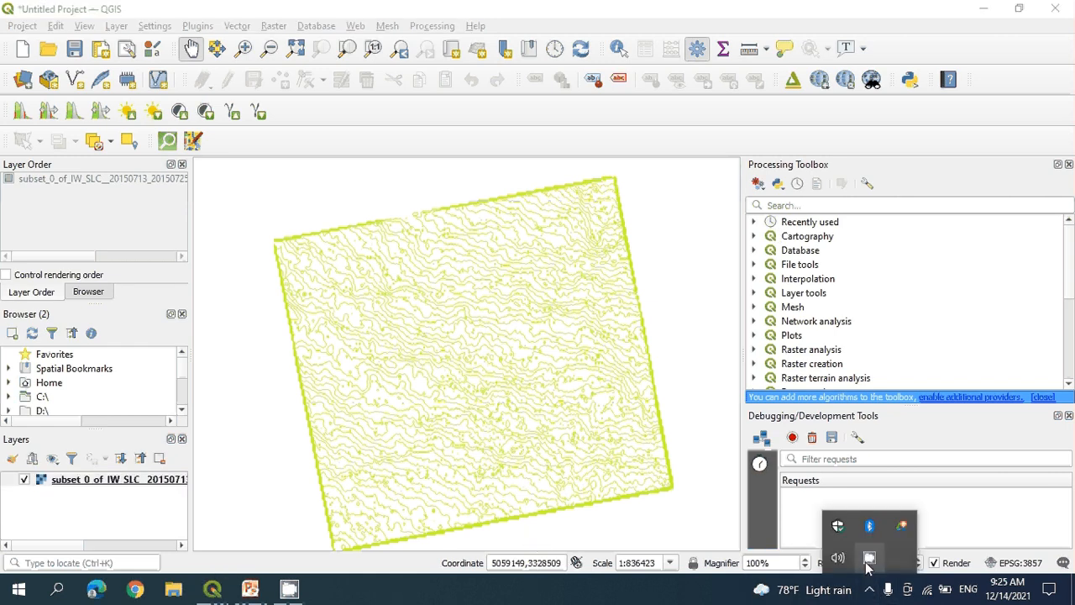
right_click(870, 557)
left_click(882, 529)
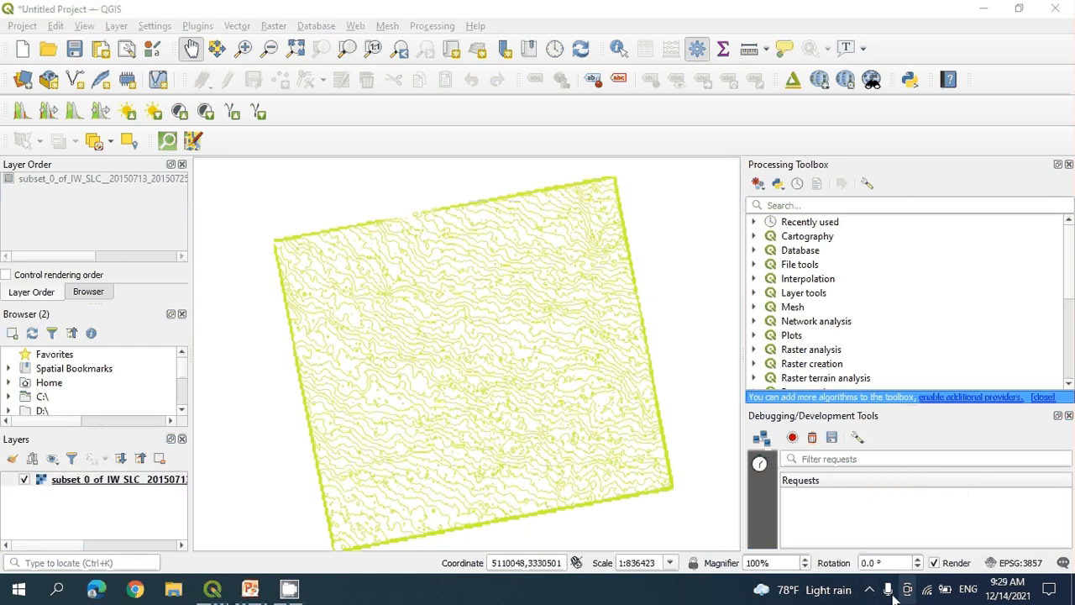
left_click(872, 590)
right_click(869, 557)
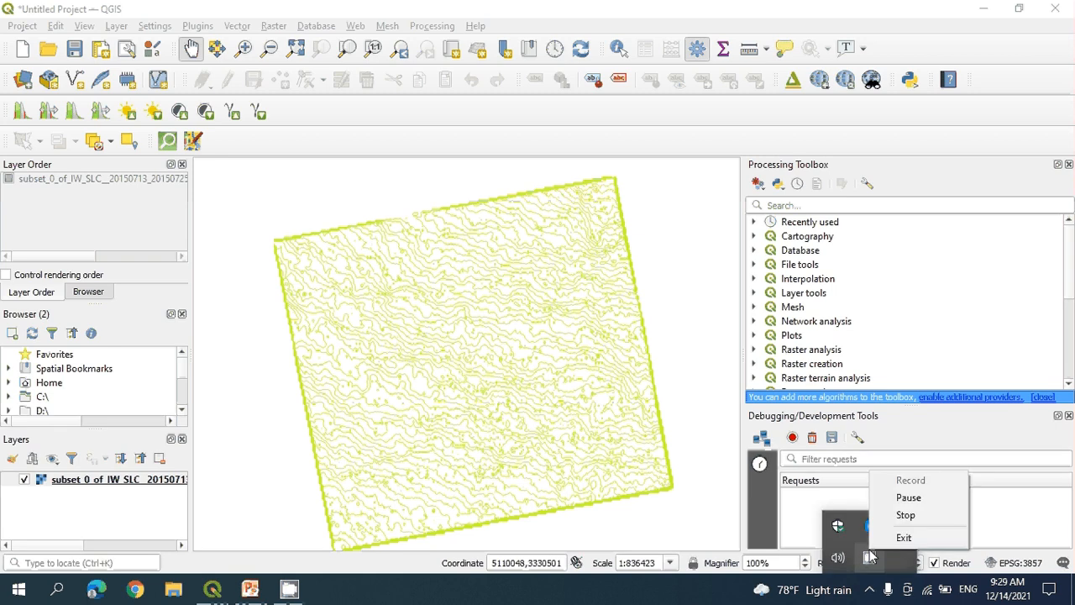
Reapply WGS 84 / Pseudo-Mercator (EPSG:3857) as the project coordinate reference system.
left_click(1020, 565)
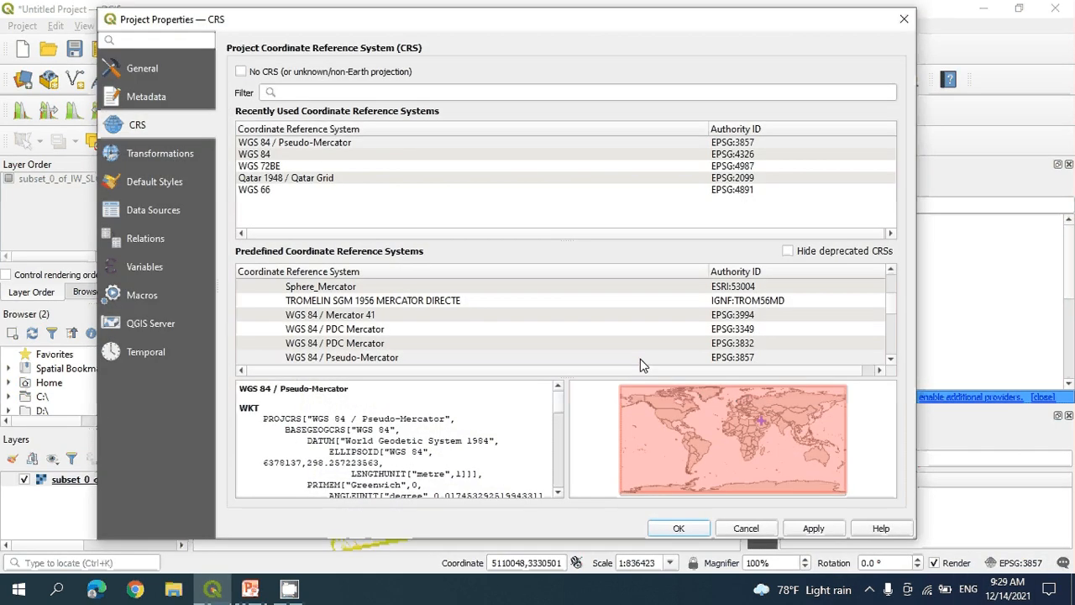
left_click(335, 144)
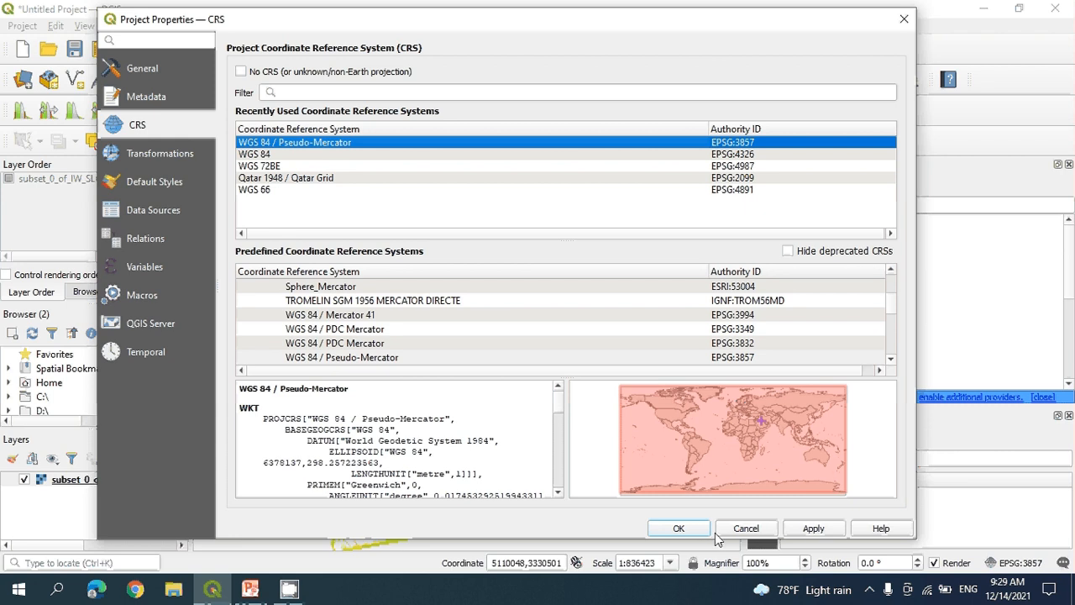
left_click(813, 528)
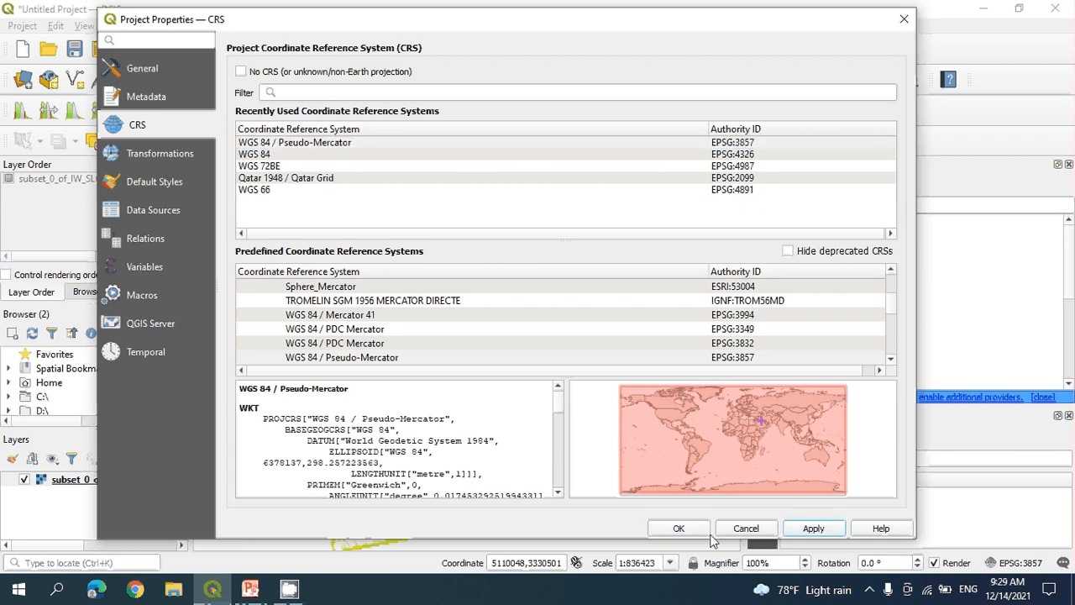
left_click(677, 530)
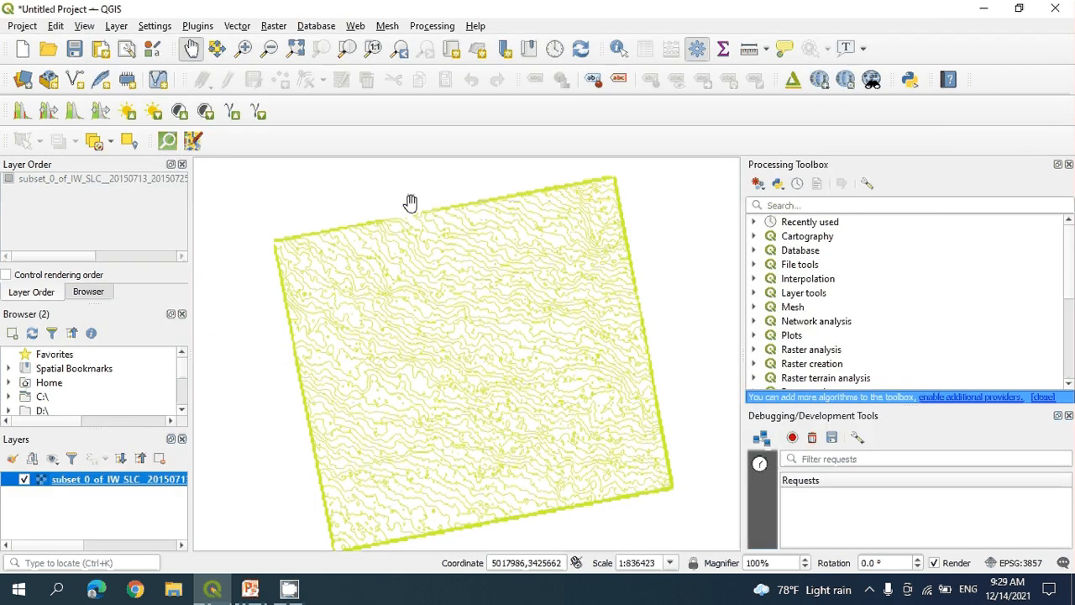
Open the contoured DEM in the Qgis2threejs Exporter with its 3D preview.
left_click(348, 27)
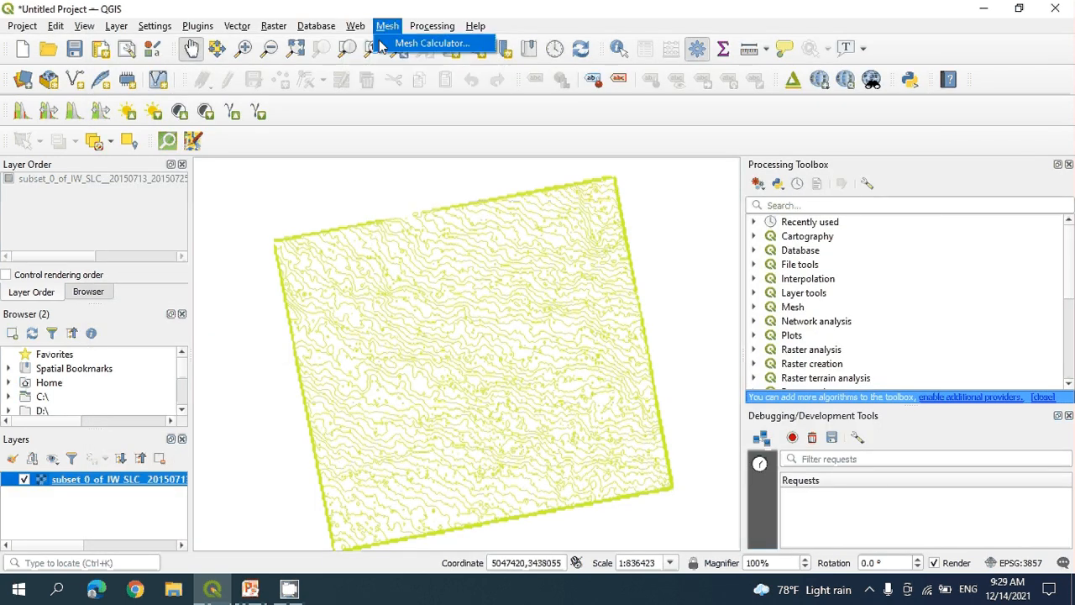
mouse_move(391, 62)
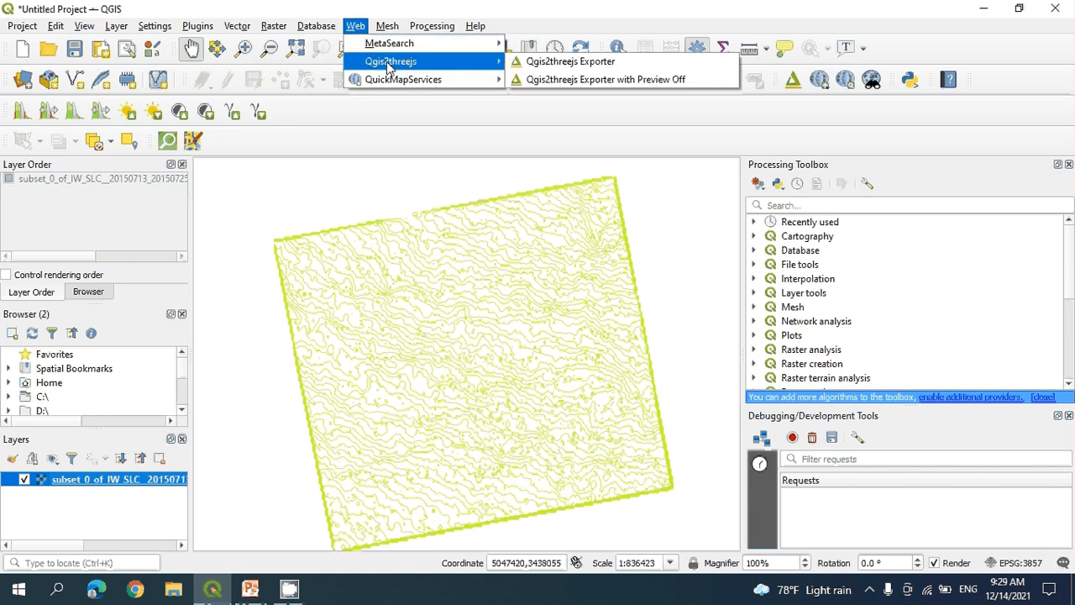
left_click(550, 62)
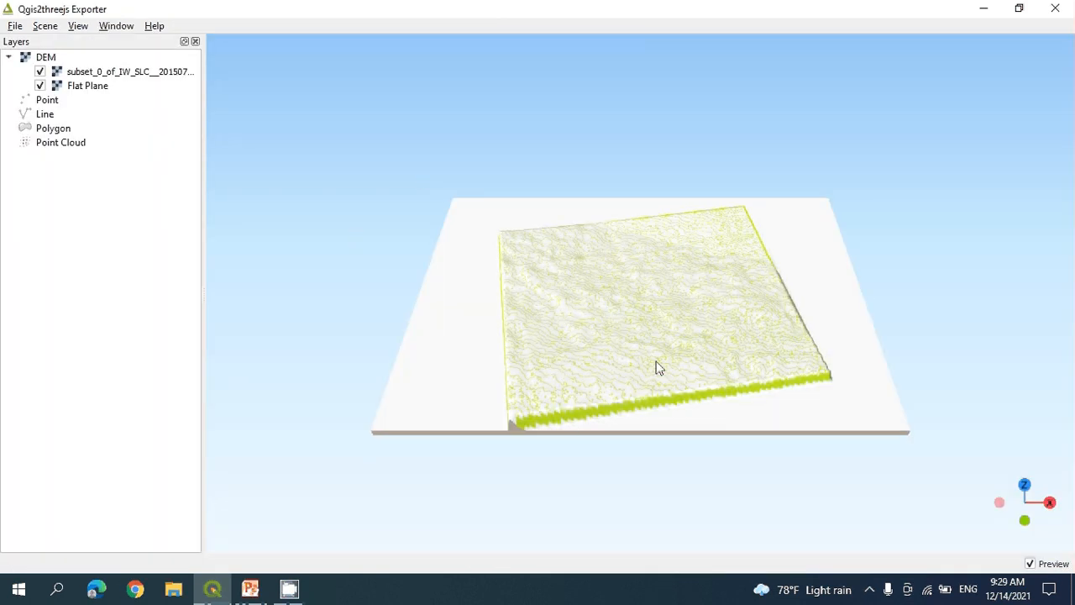
Orbit the 3D scene around a queried point on the DEM surface and query the coordinates of a second point.
left_click(660, 336)
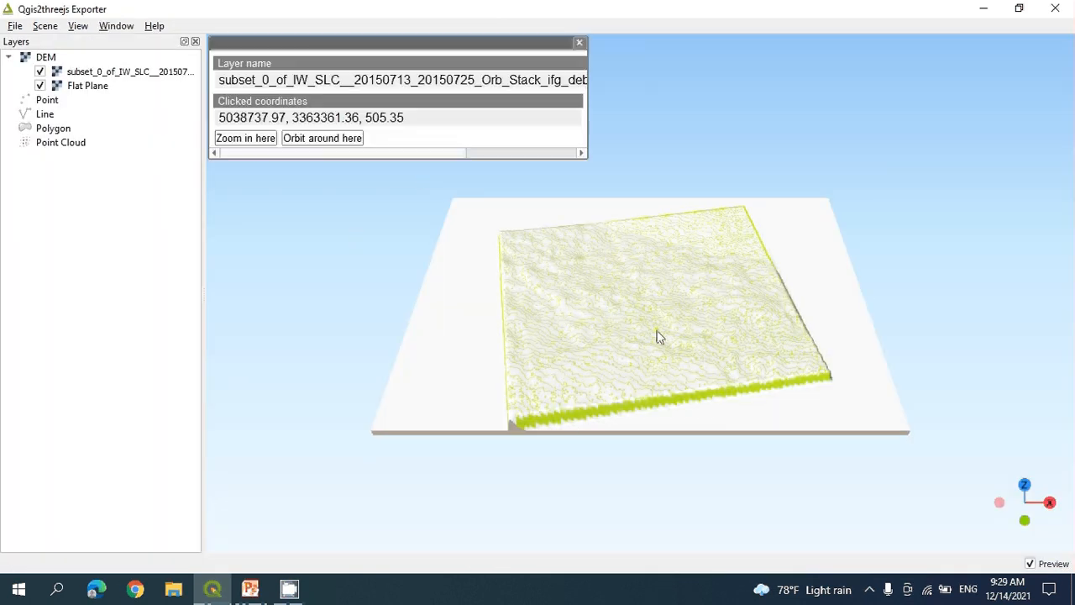
left_click(324, 139)
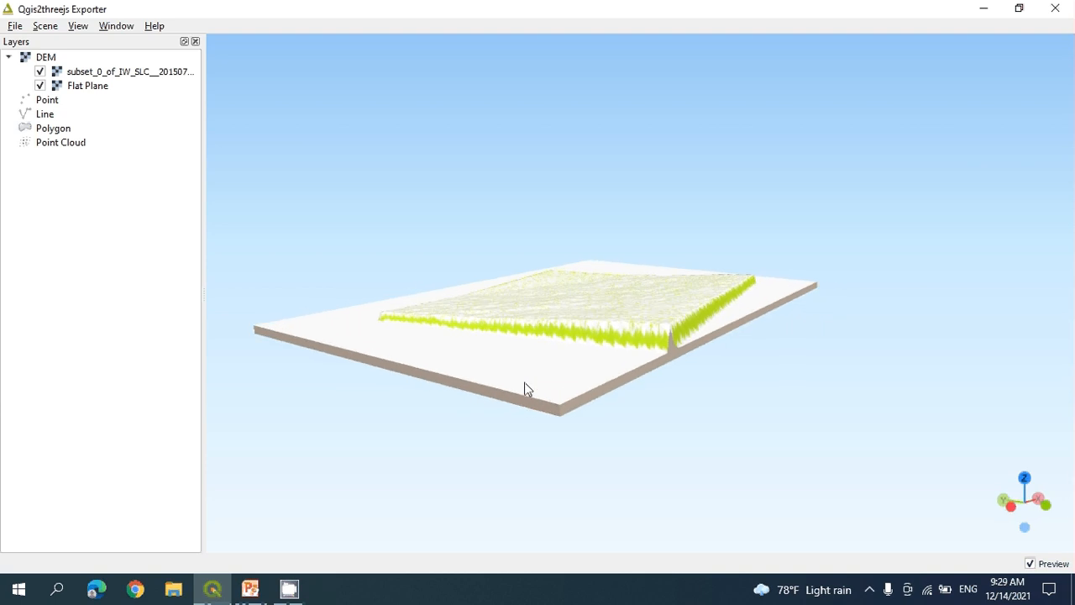
left_click(617, 316)
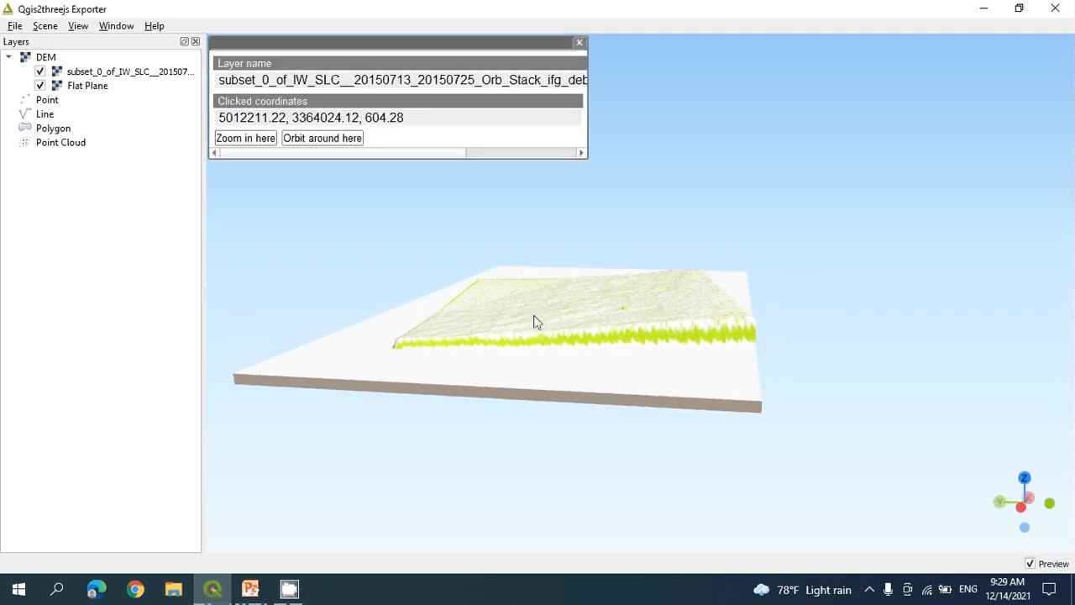
Hide the subset DEM layer to view only the flat plane, show it again and rotate the 3D model.
left_click(41, 73)
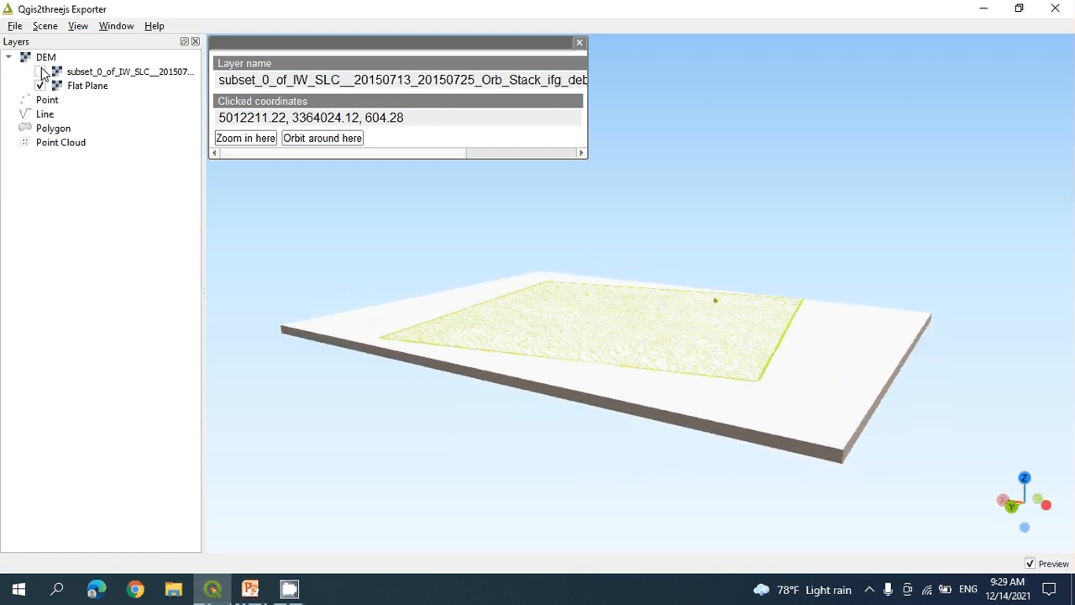
left_click(40, 72)
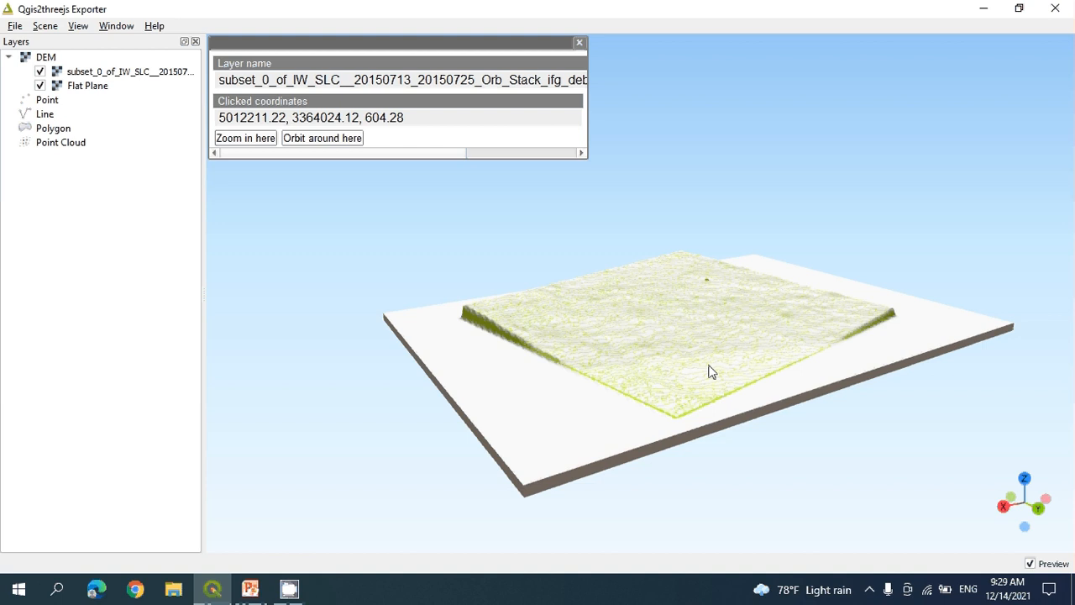
left_click_drag(728, 421, 893, 412)
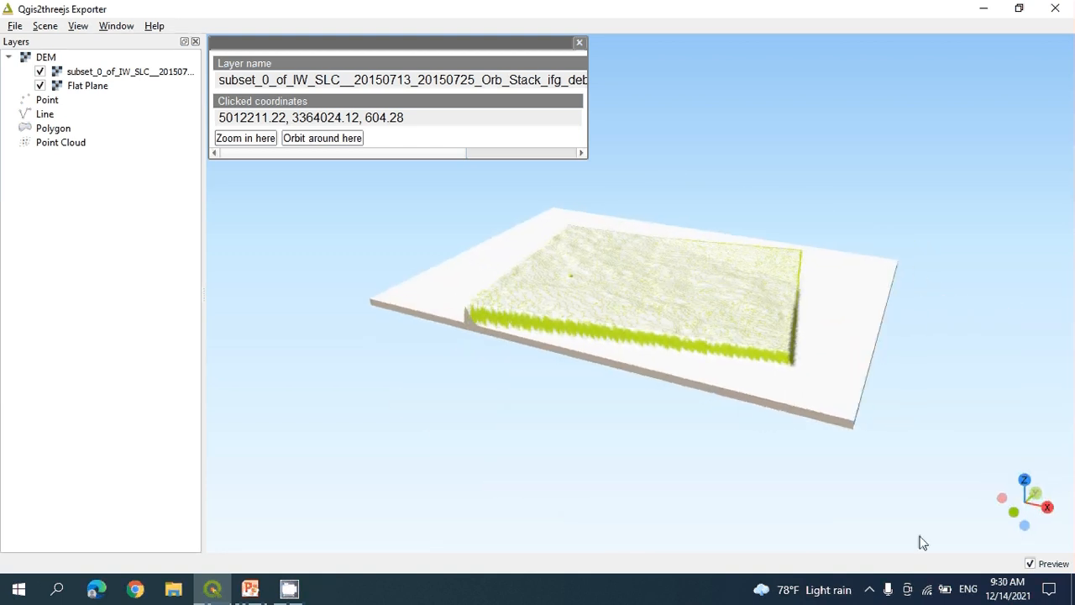
left_click(870, 591)
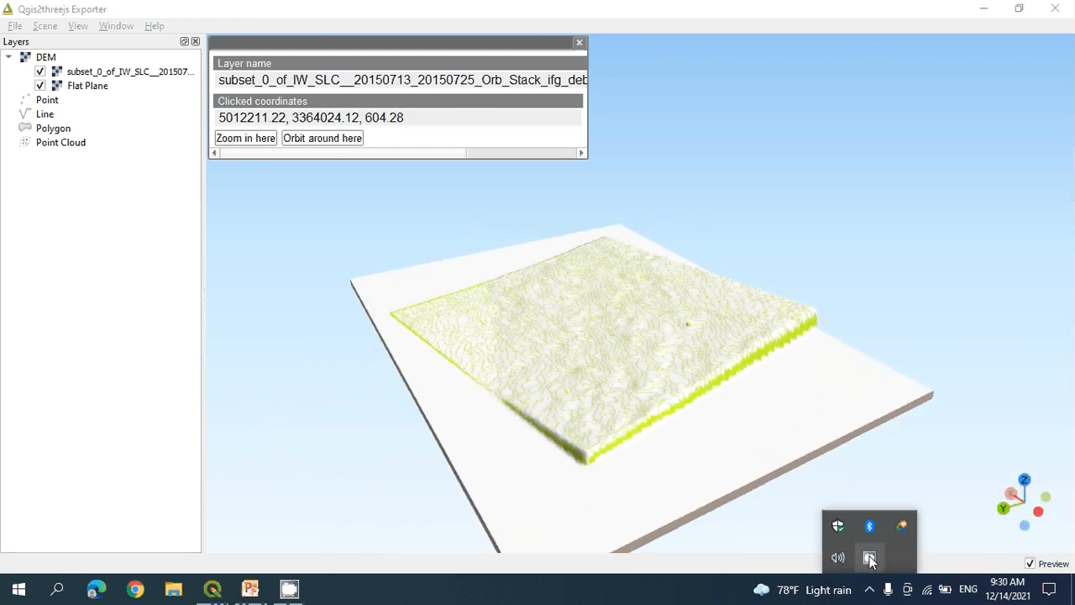
right_click(870, 559)
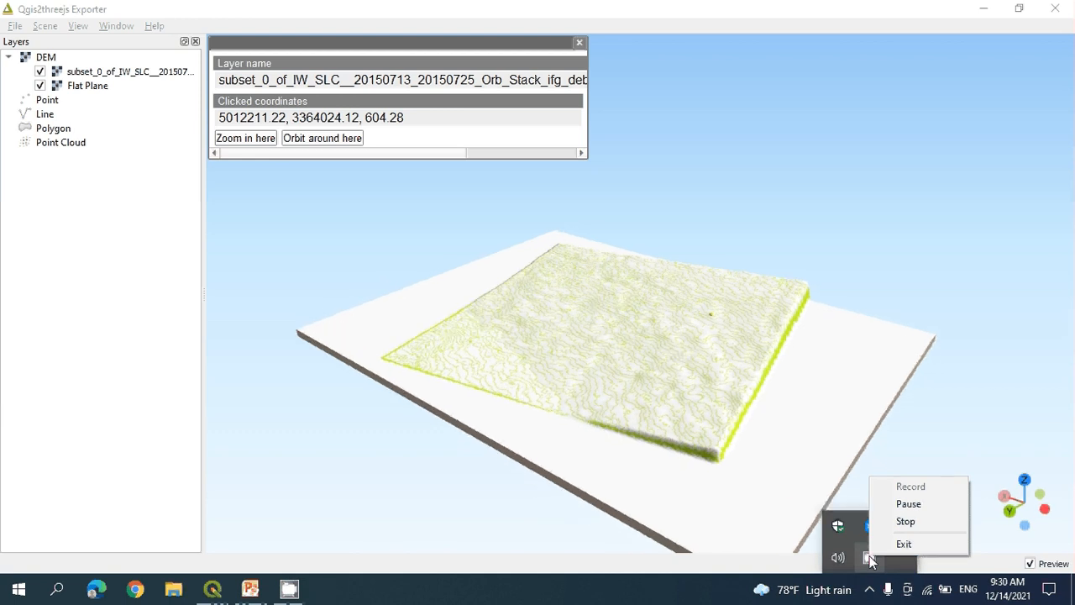